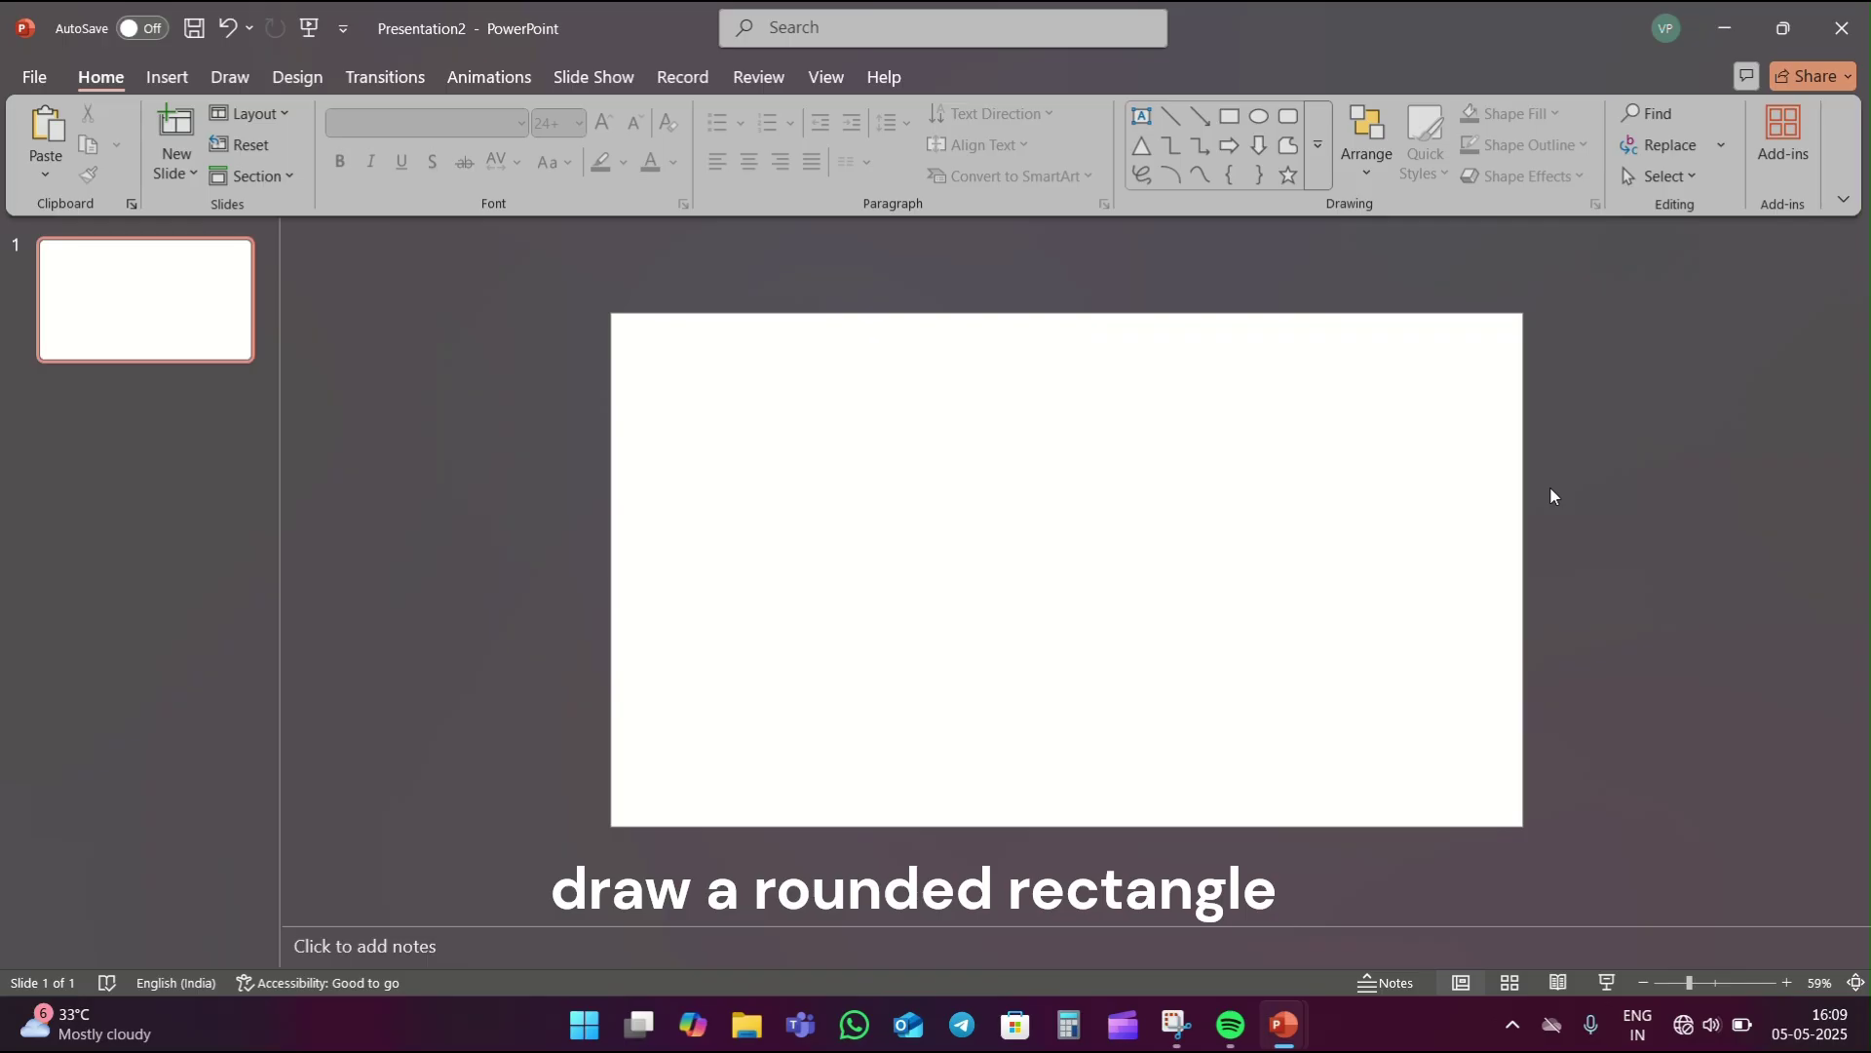
- Draw a rounded rectangle and size it to 8.39 × 8.39 cm
{"action": "left_click", "coordinate": [1284, 125]}
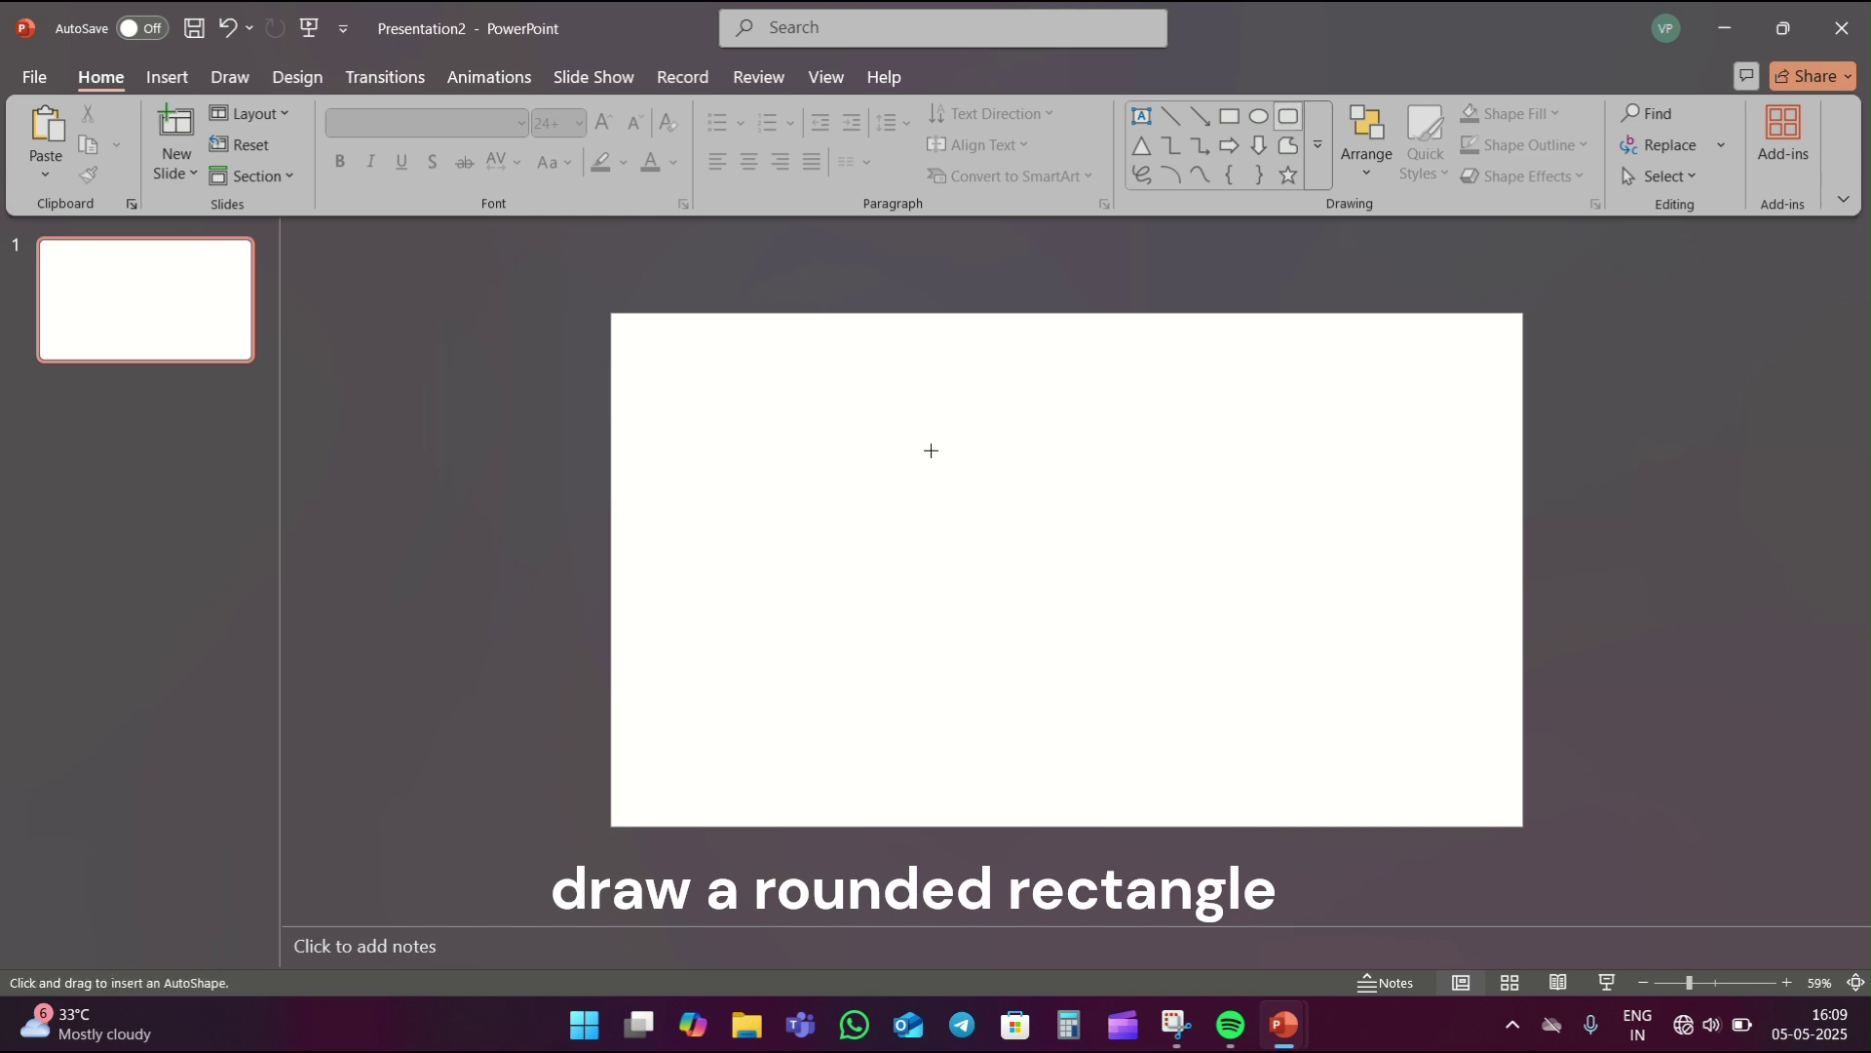
{"action": "mouse_move", "coordinate": [927, 424]}
{"action": "left_mouse_down"}
{"action": "mouse_move", "coordinate": [1019, 568]}
{"action": "mouse_move", "coordinate": [1127, 624]}
{"action": "left_mouse_up"}
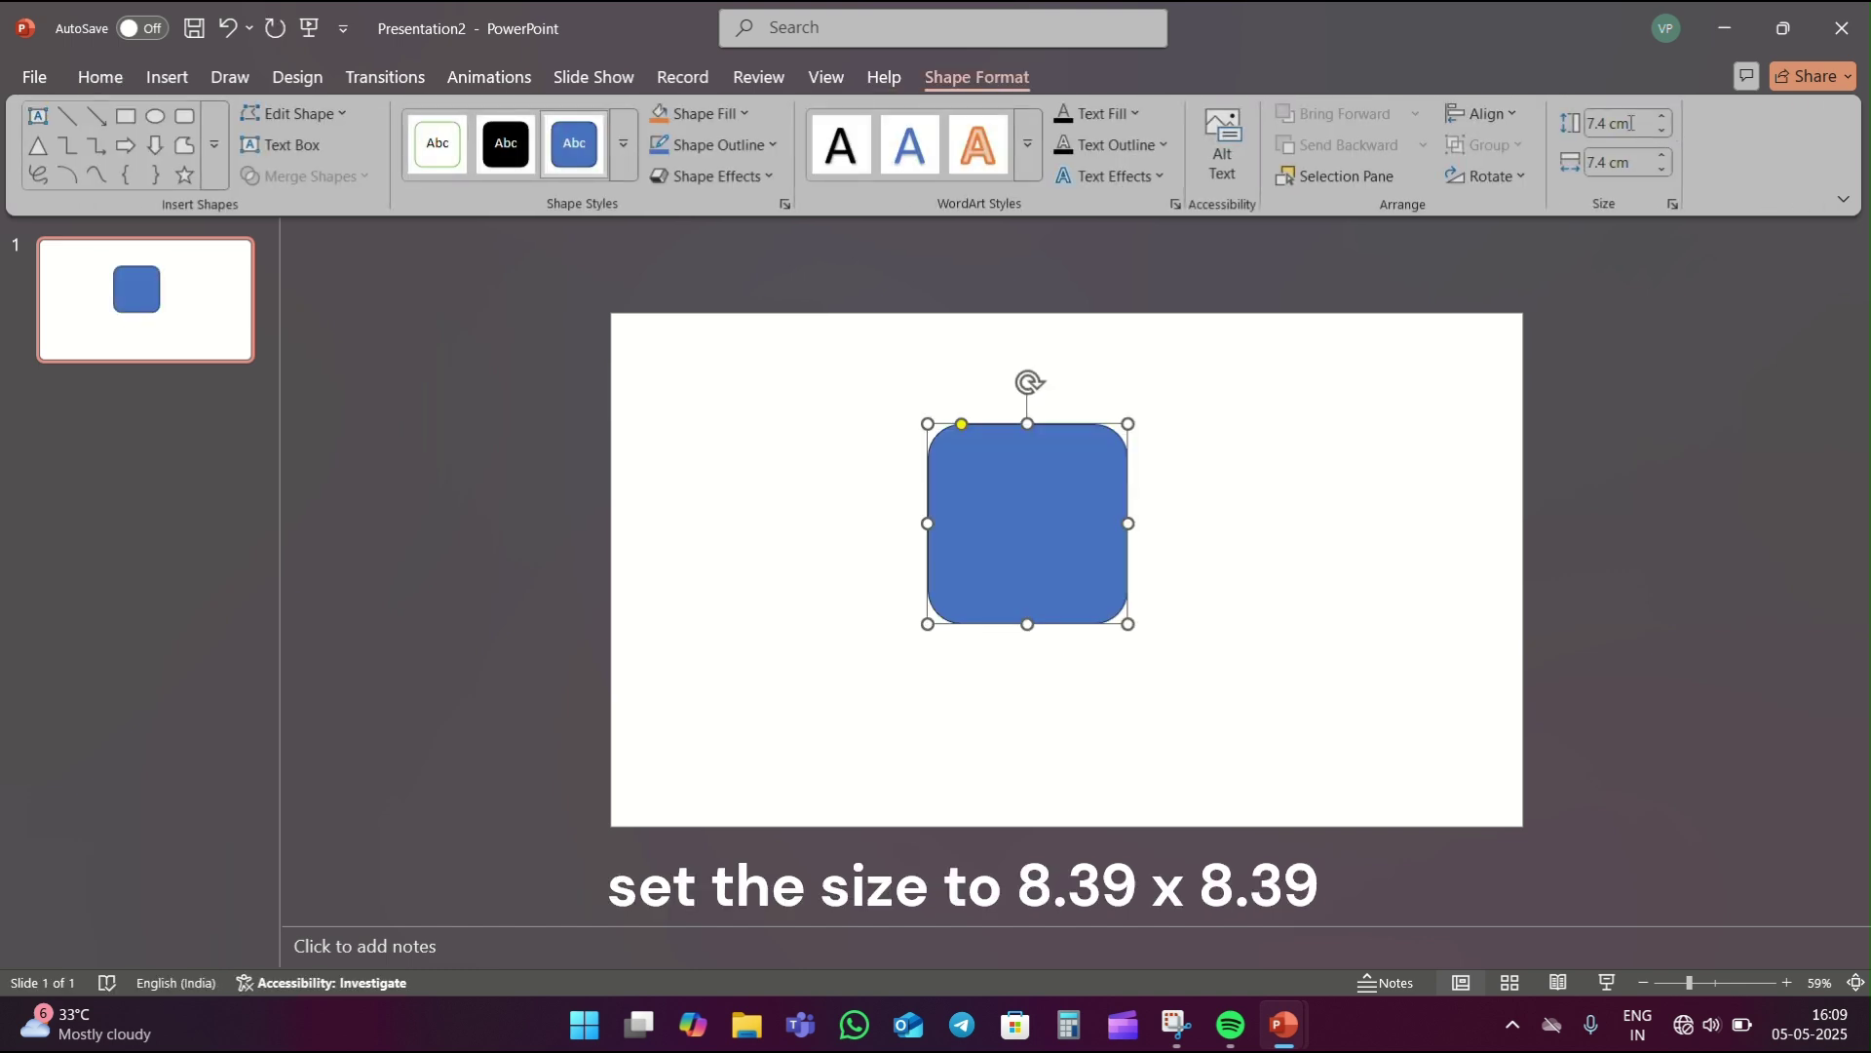
{"action": "left_click", "coordinate": [1631, 123]}
{"action": "left_click", "coordinate": [1643, 166]}
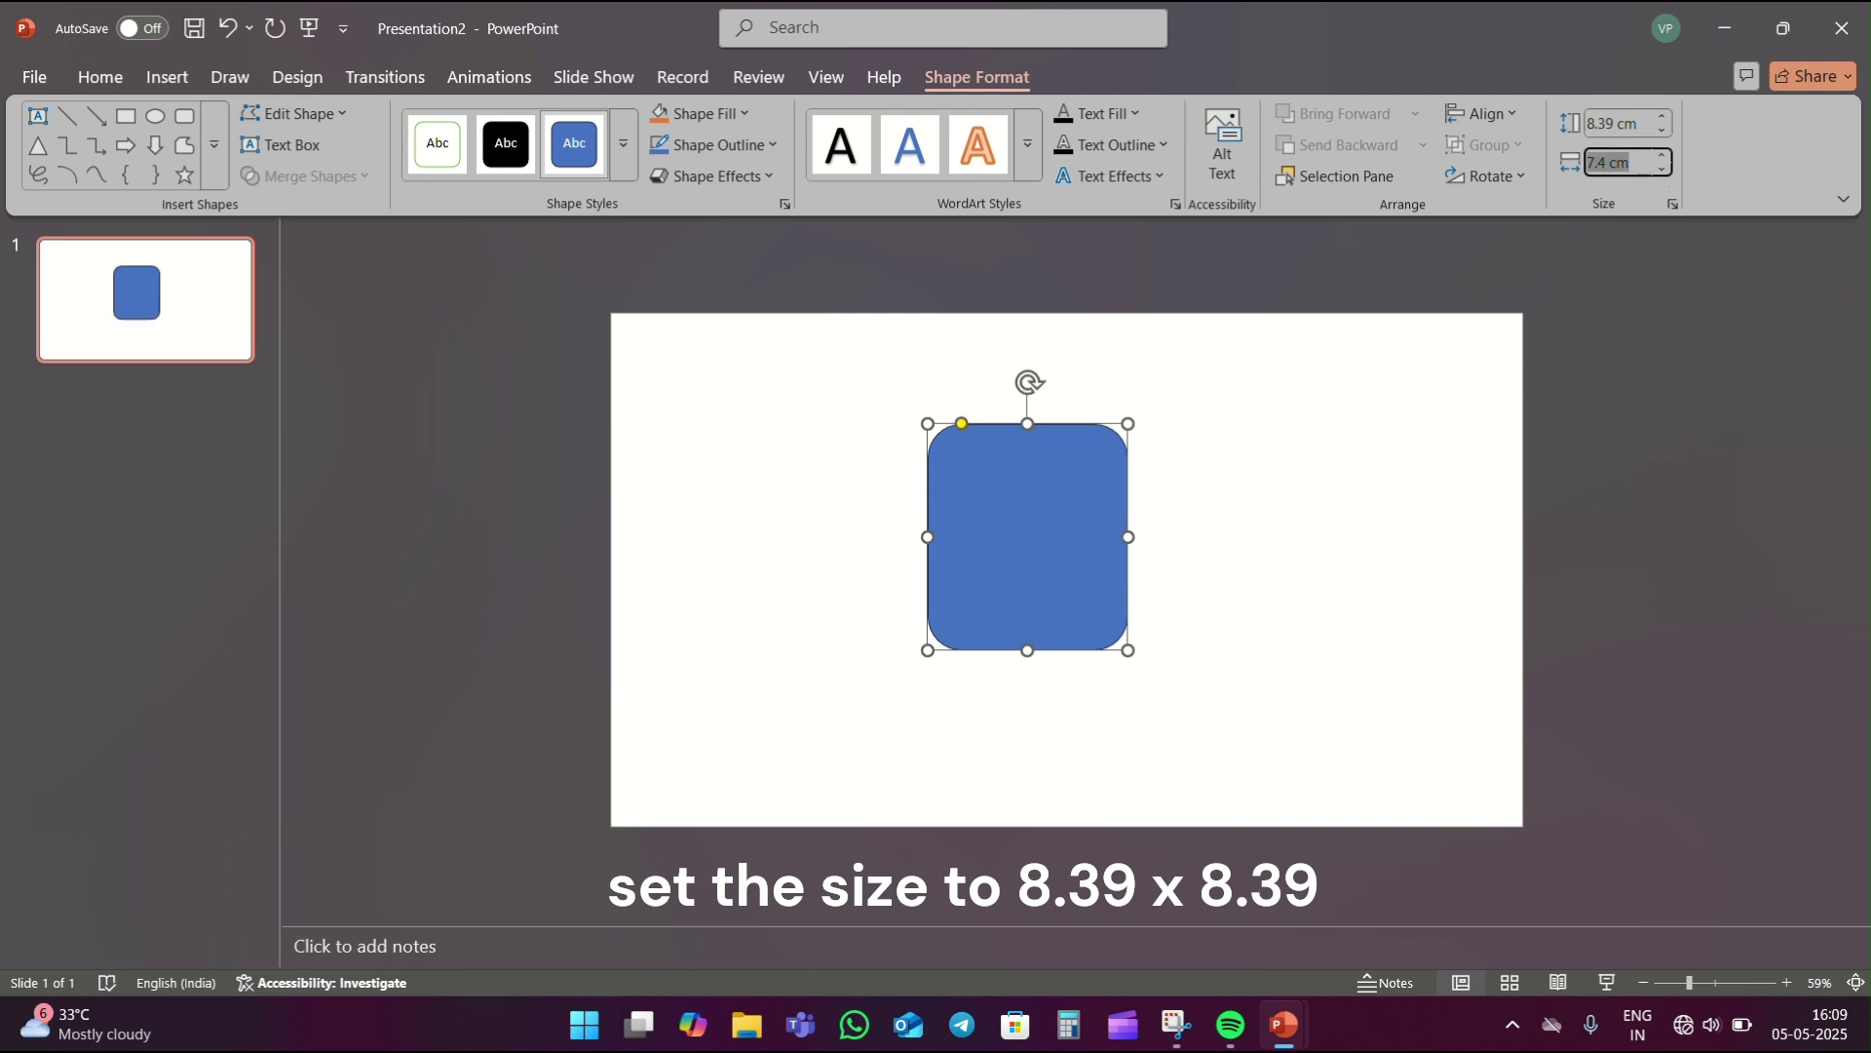
{"action": "type", "text": "8.39"}
{"action": "left_click", "coordinate": [1282, 485]}
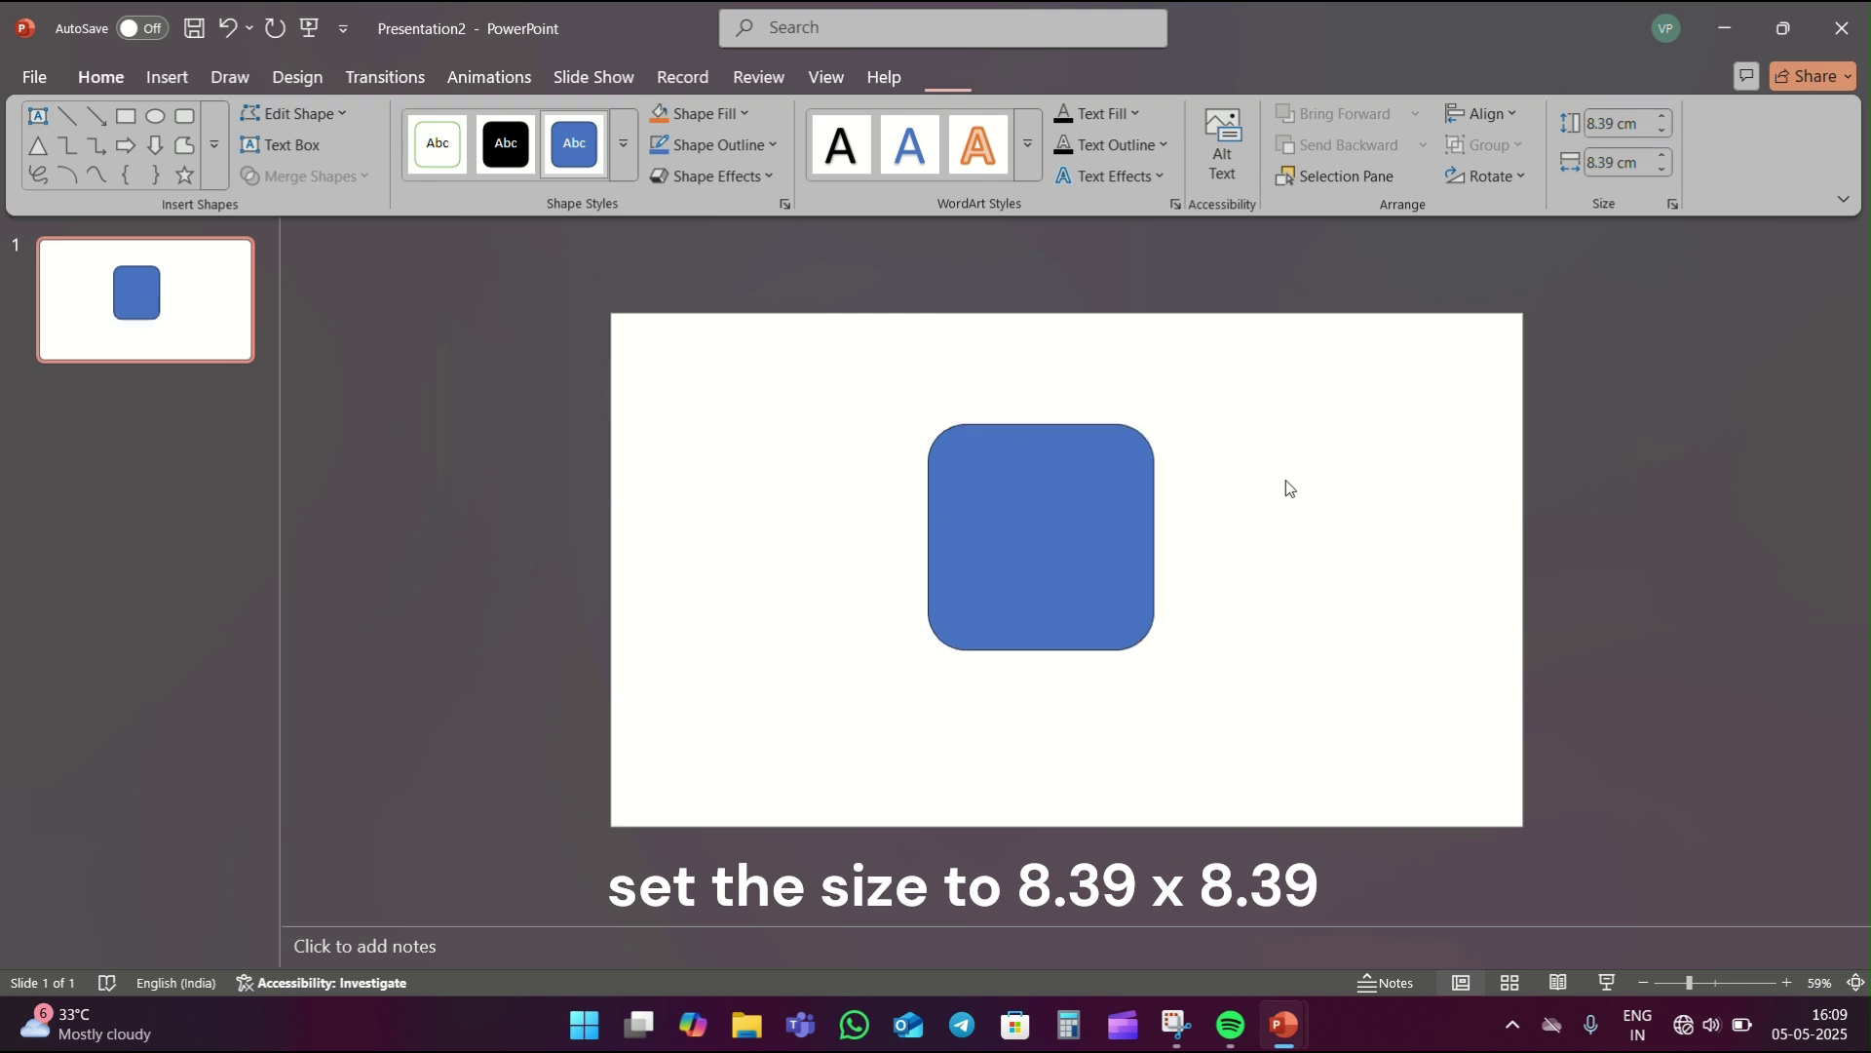
- Remove the rounded square's outline and fill it dark grey
{"action": "left_click", "coordinate": [1097, 492]}
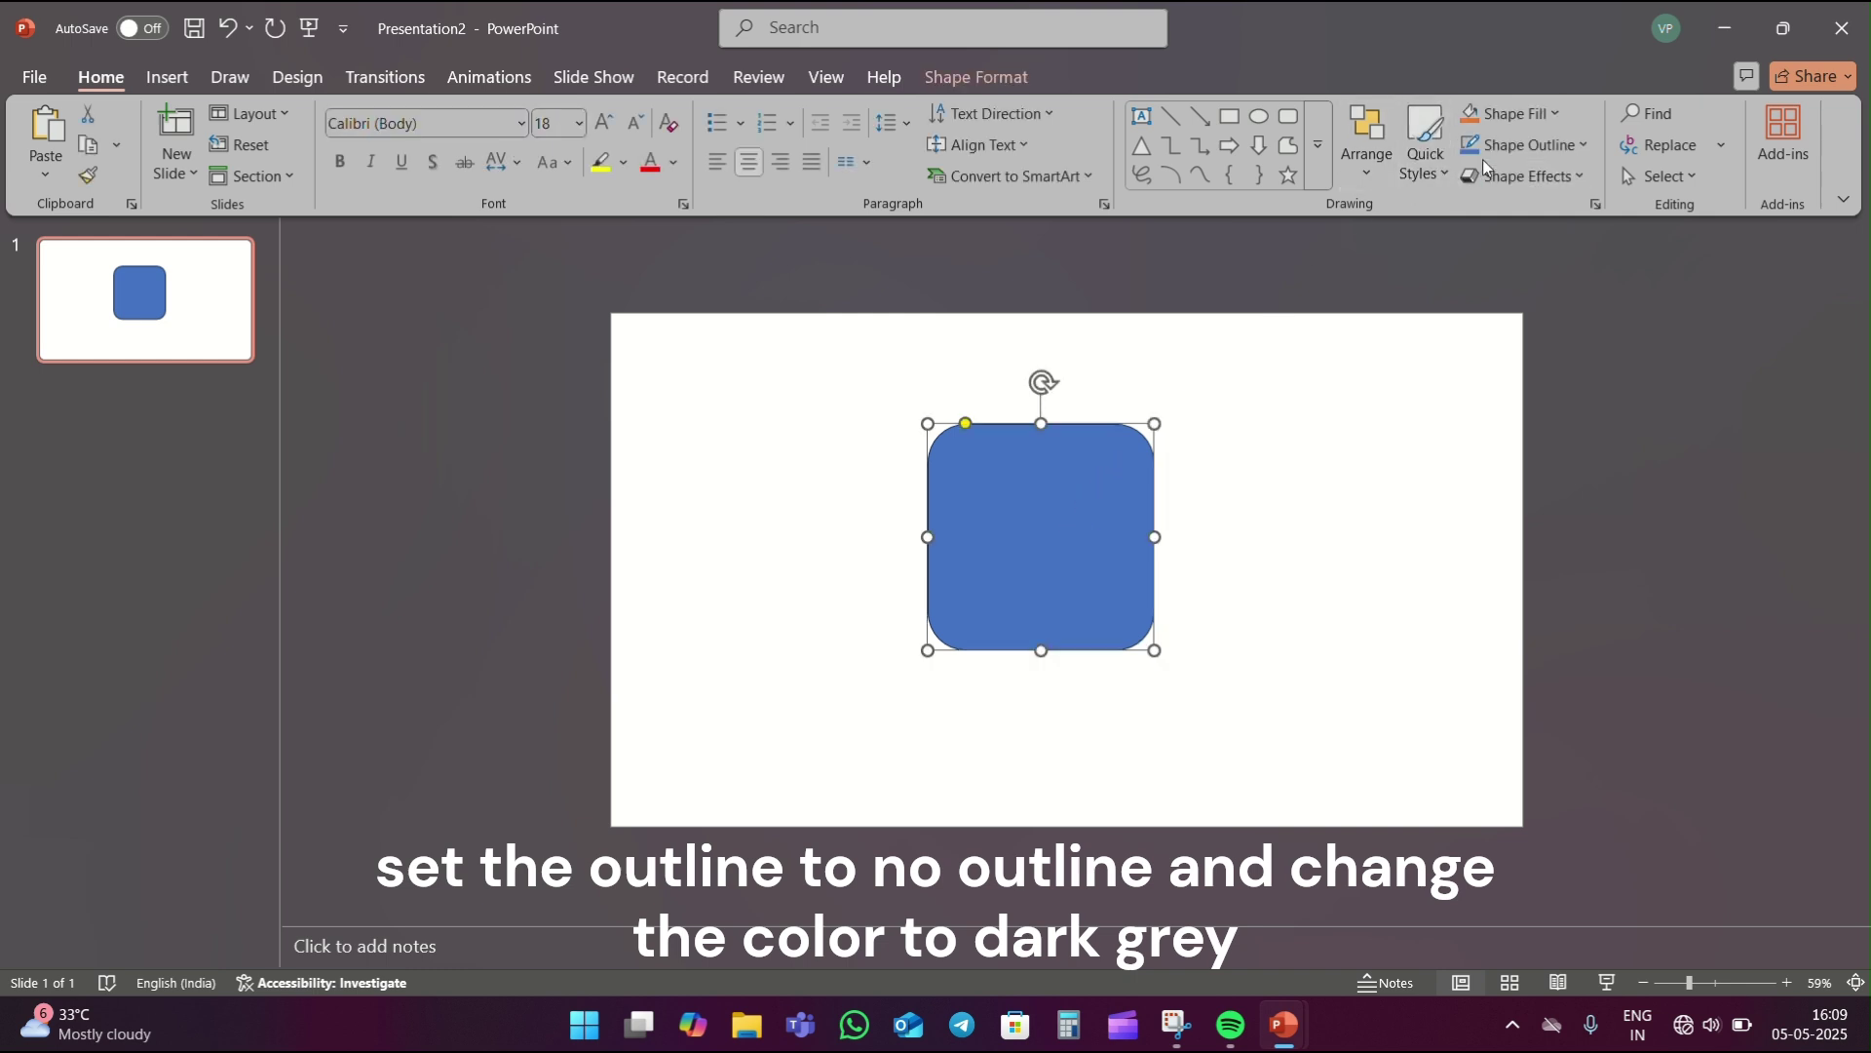
{"action": "left_click", "coordinate": [1511, 154]}
{"action": "left_click", "coordinate": [1489, 551]}
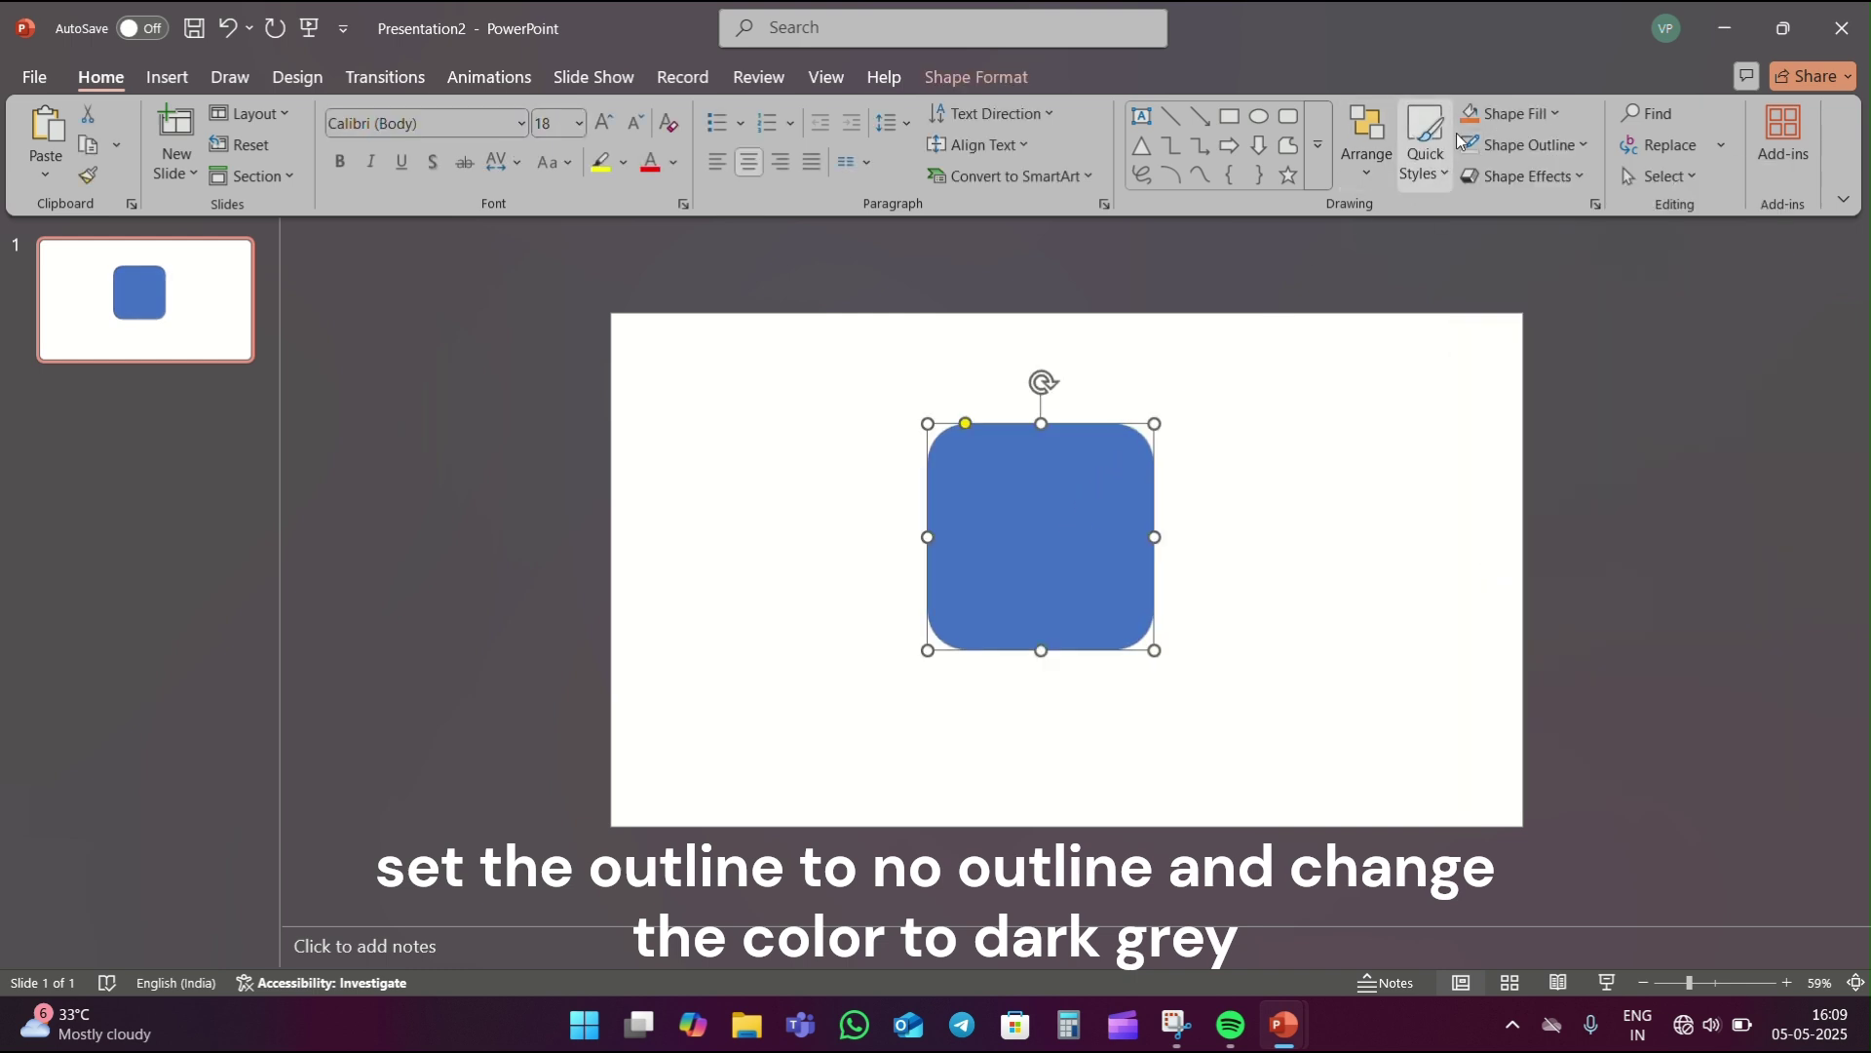
{"action": "left_click", "coordinate": [1508, 117]}
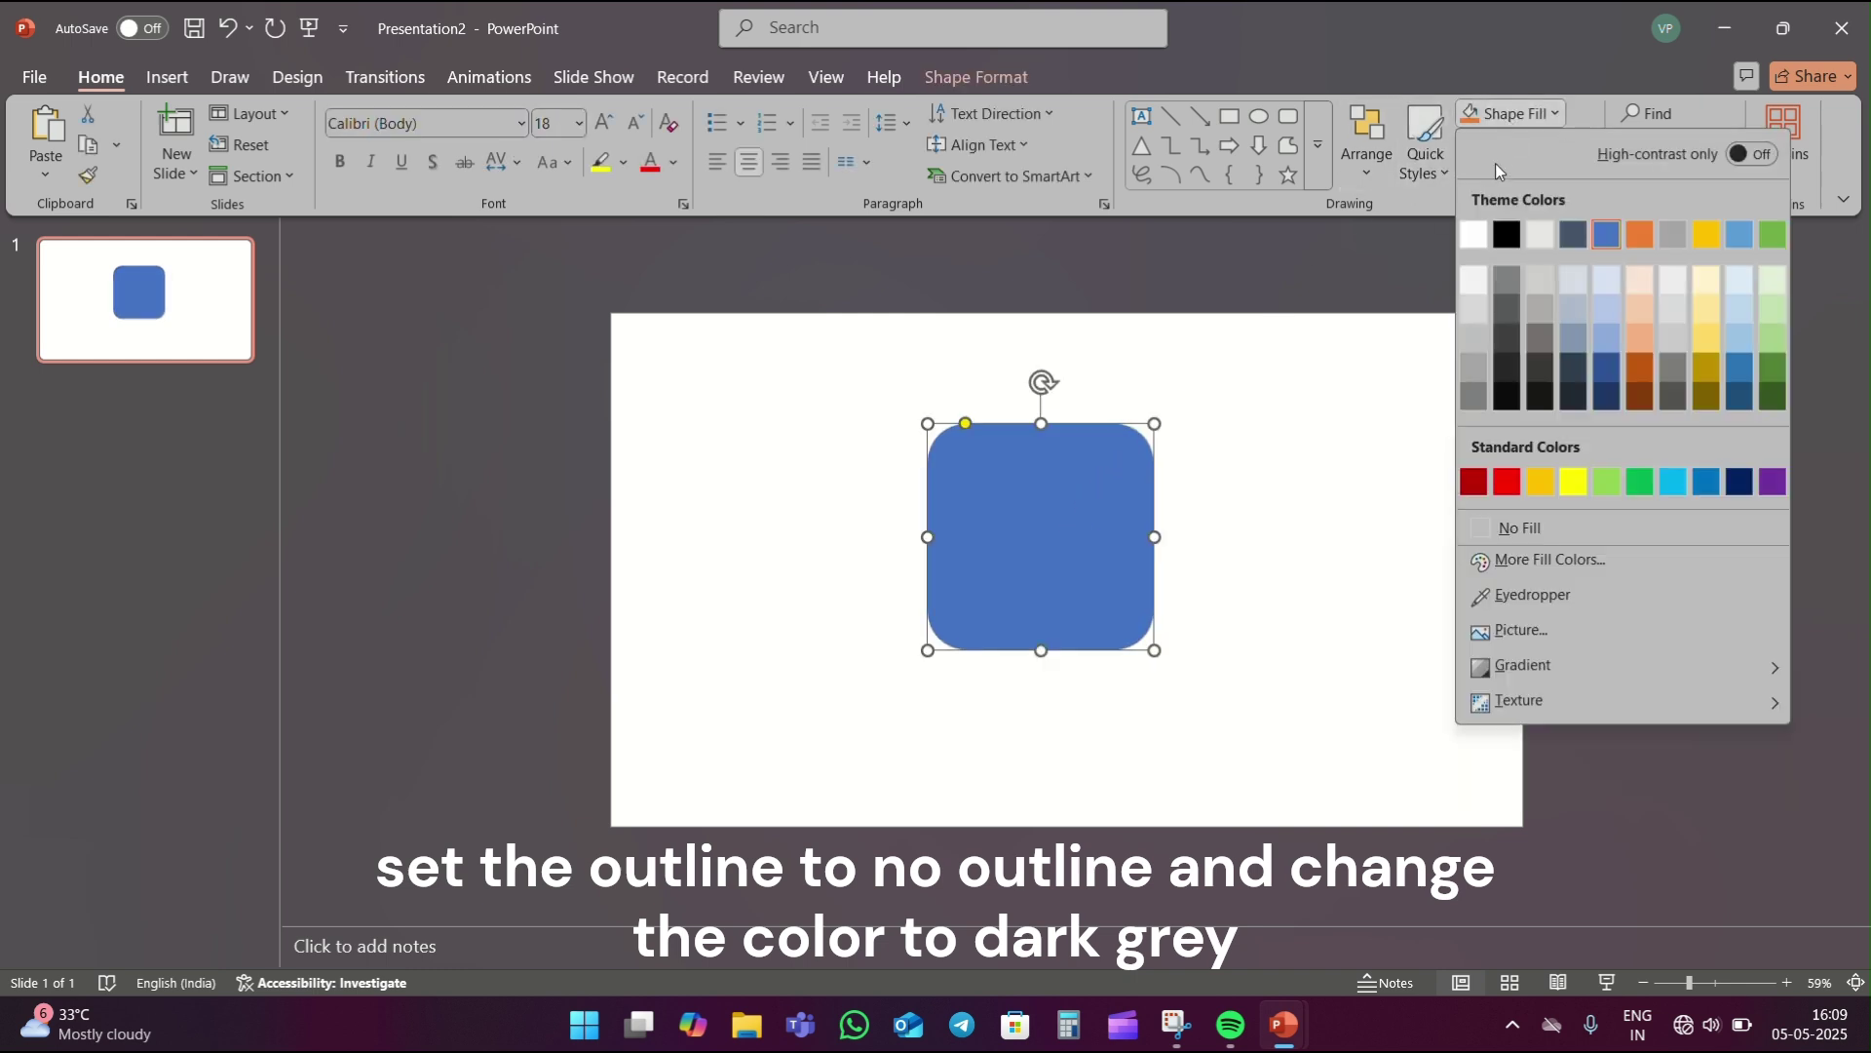
{"action": "left_click", "coordinate": [1539, 373]}
- Duplicate the dark square, move the copy right, and size it to 6.58 × 6.58 cm
{"action": "left_click", "coordinate": [1232, 437]}
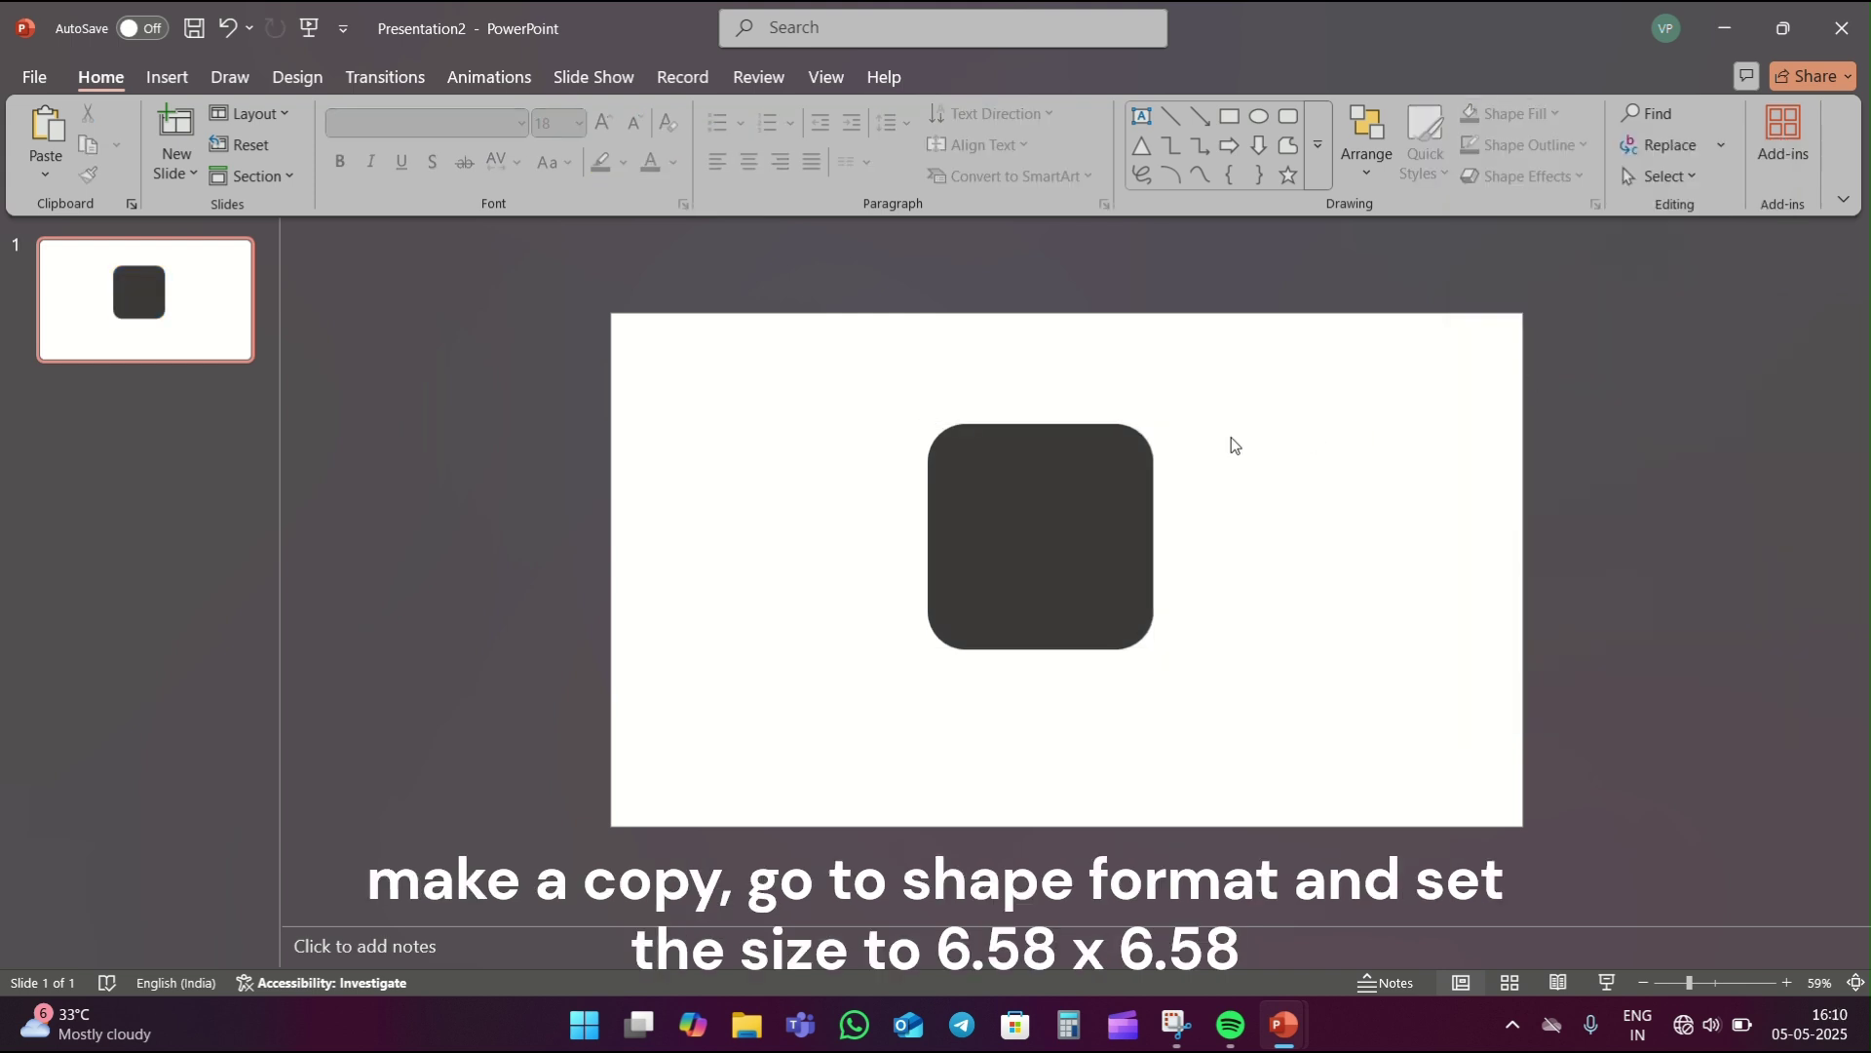
{"action": "left_click", "coordinate": [1106, 502]}
{"action": "key", "text": "ctrl+c"}
{"action": "key", "text": "ctrl+v"}
{"action": "left_click_drag", "start_coordinate": [1119, 494], "coordinate": [1408, 493]}
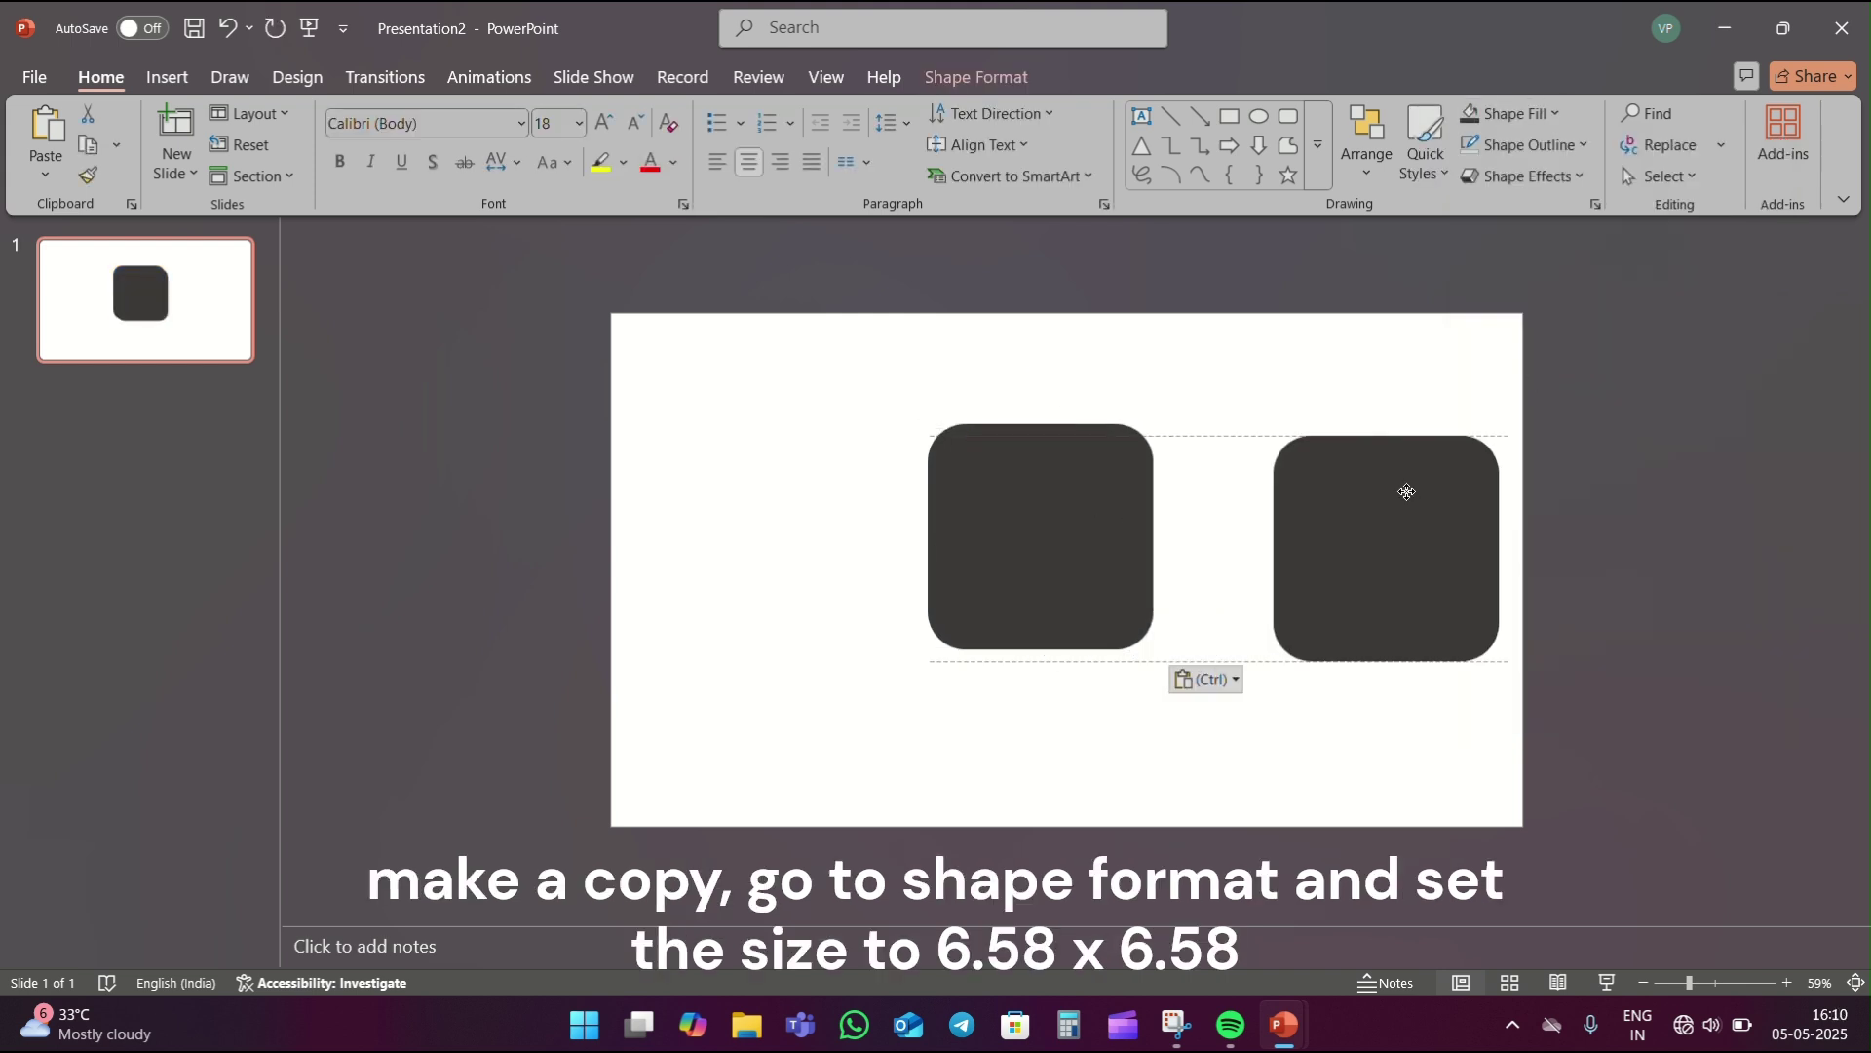
{"action": "left_click", "coordinate": [997, 88]}
{"action": "left_click", "coordinate": [1618, 123]}
{"action": "type", "text": "6.58"}
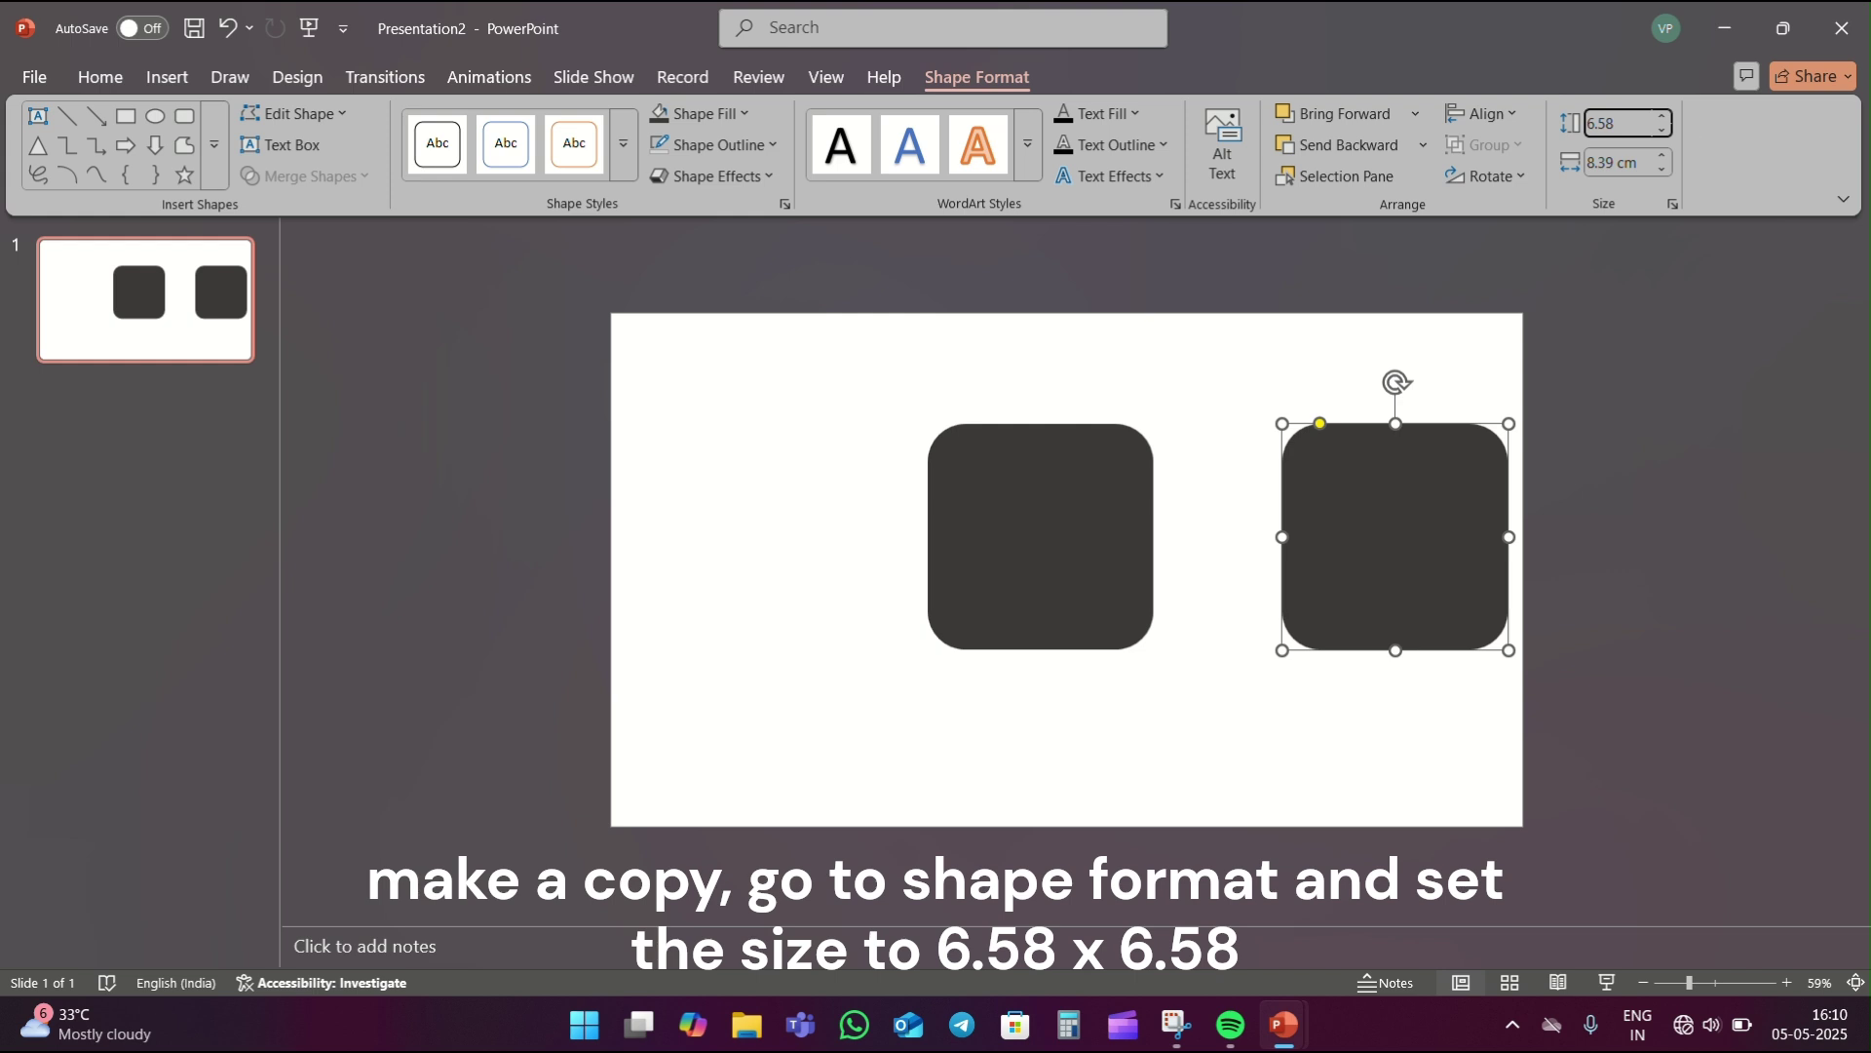
{"action": "left_click", "coordinate": [1643, 163]}
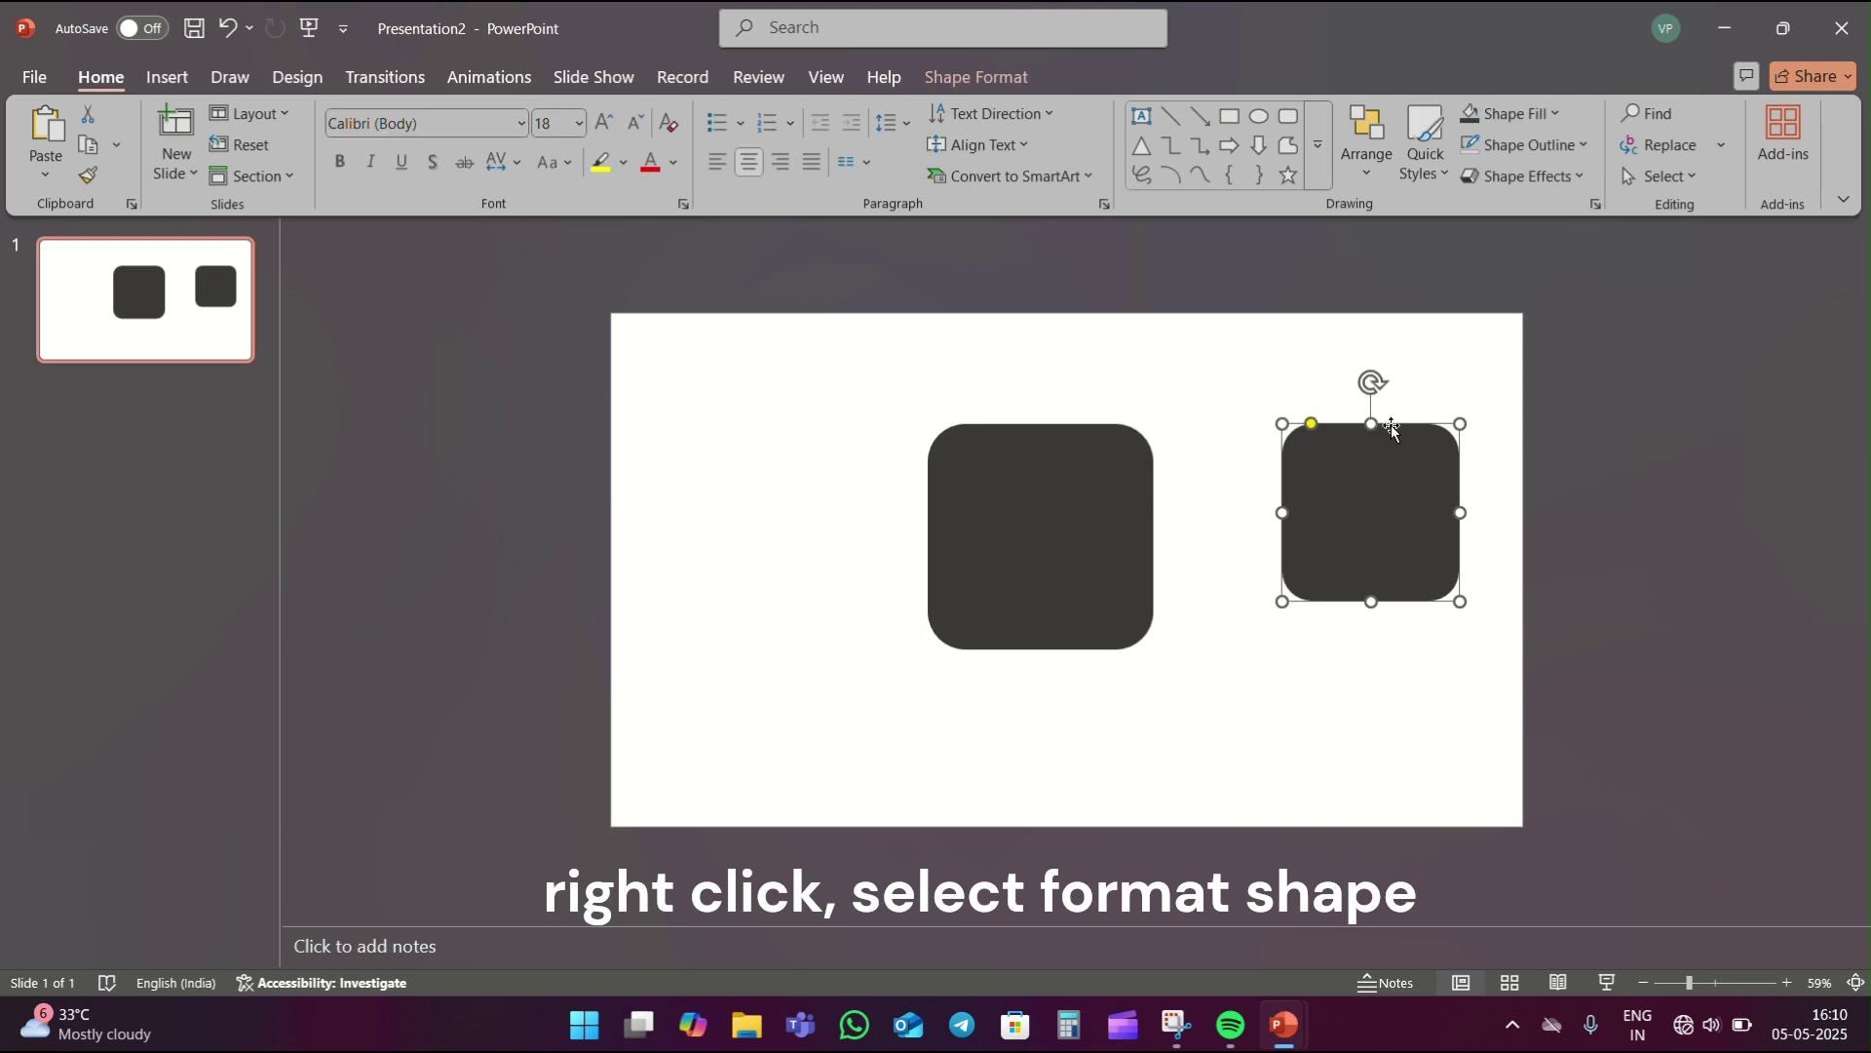
- In Format Shape, give the copy no fill and a solid 10 pt orange outline
{"action": "right_click", "coordinate": [1390, 476]}
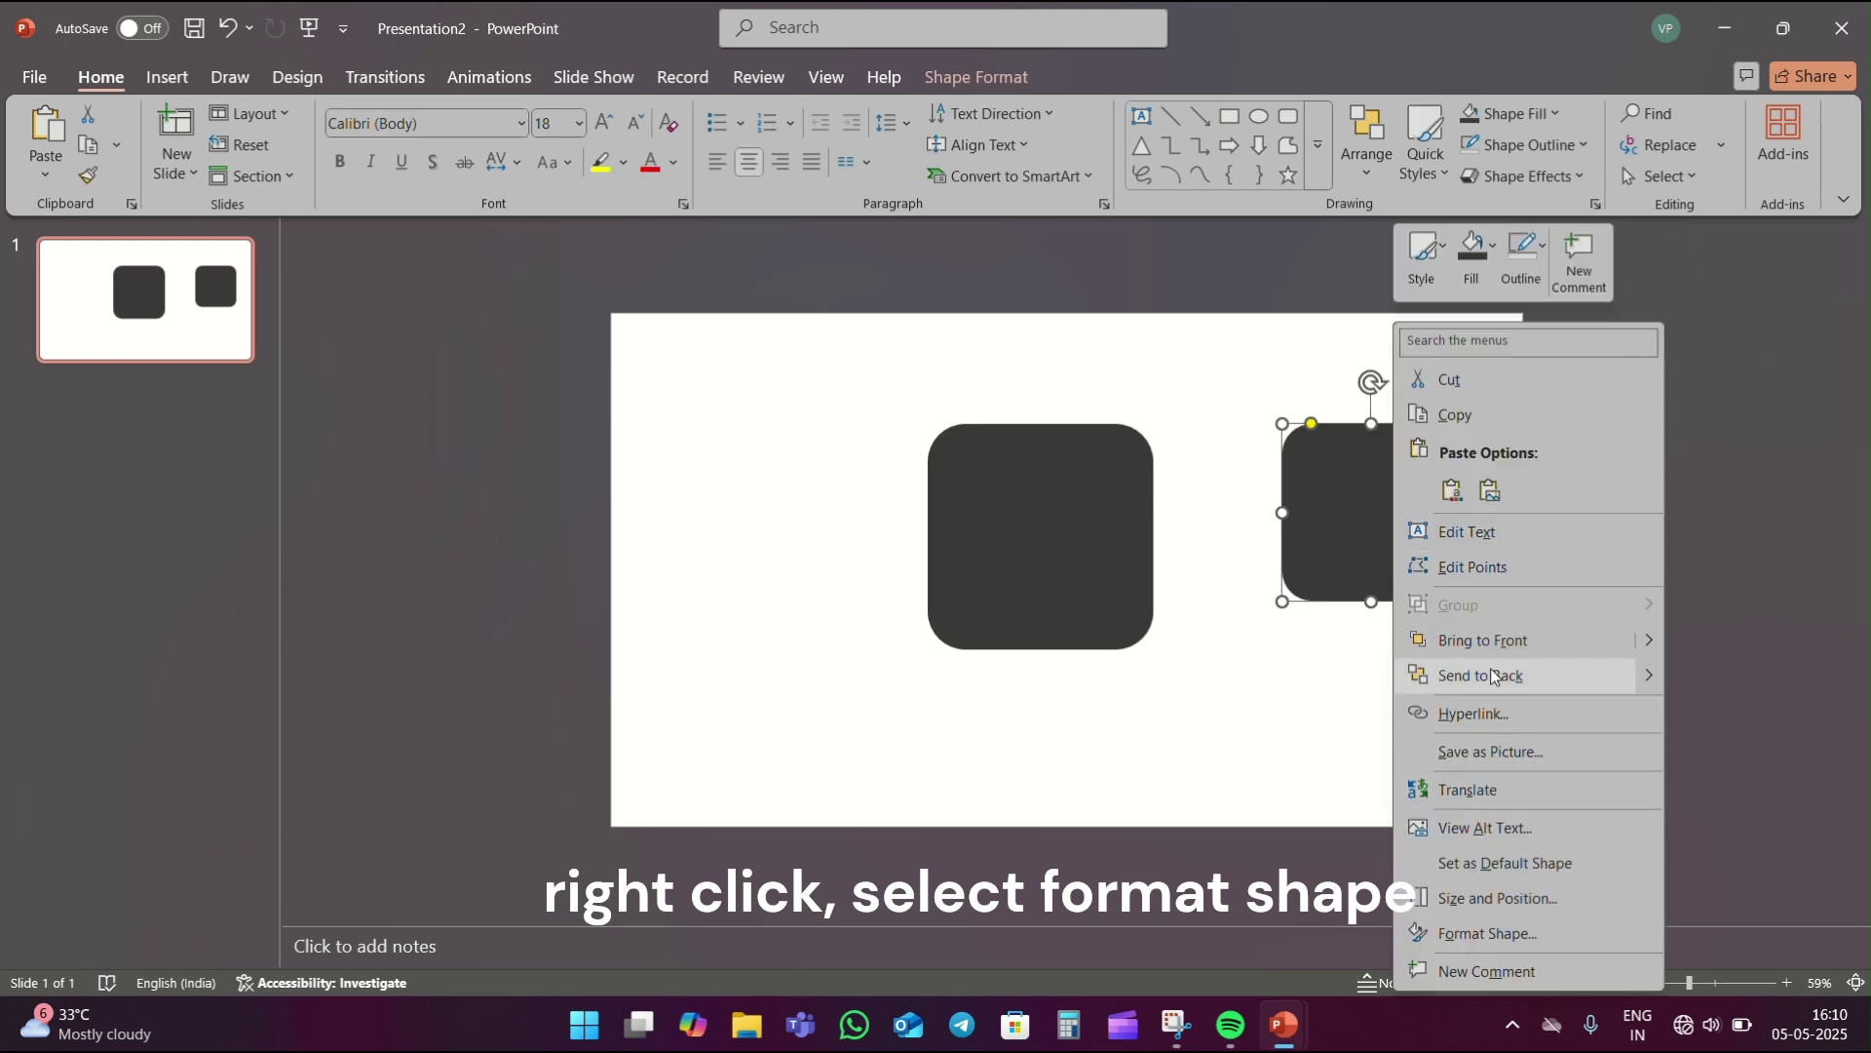
{"action": "left_click", "coordinate": [1476, 928]}
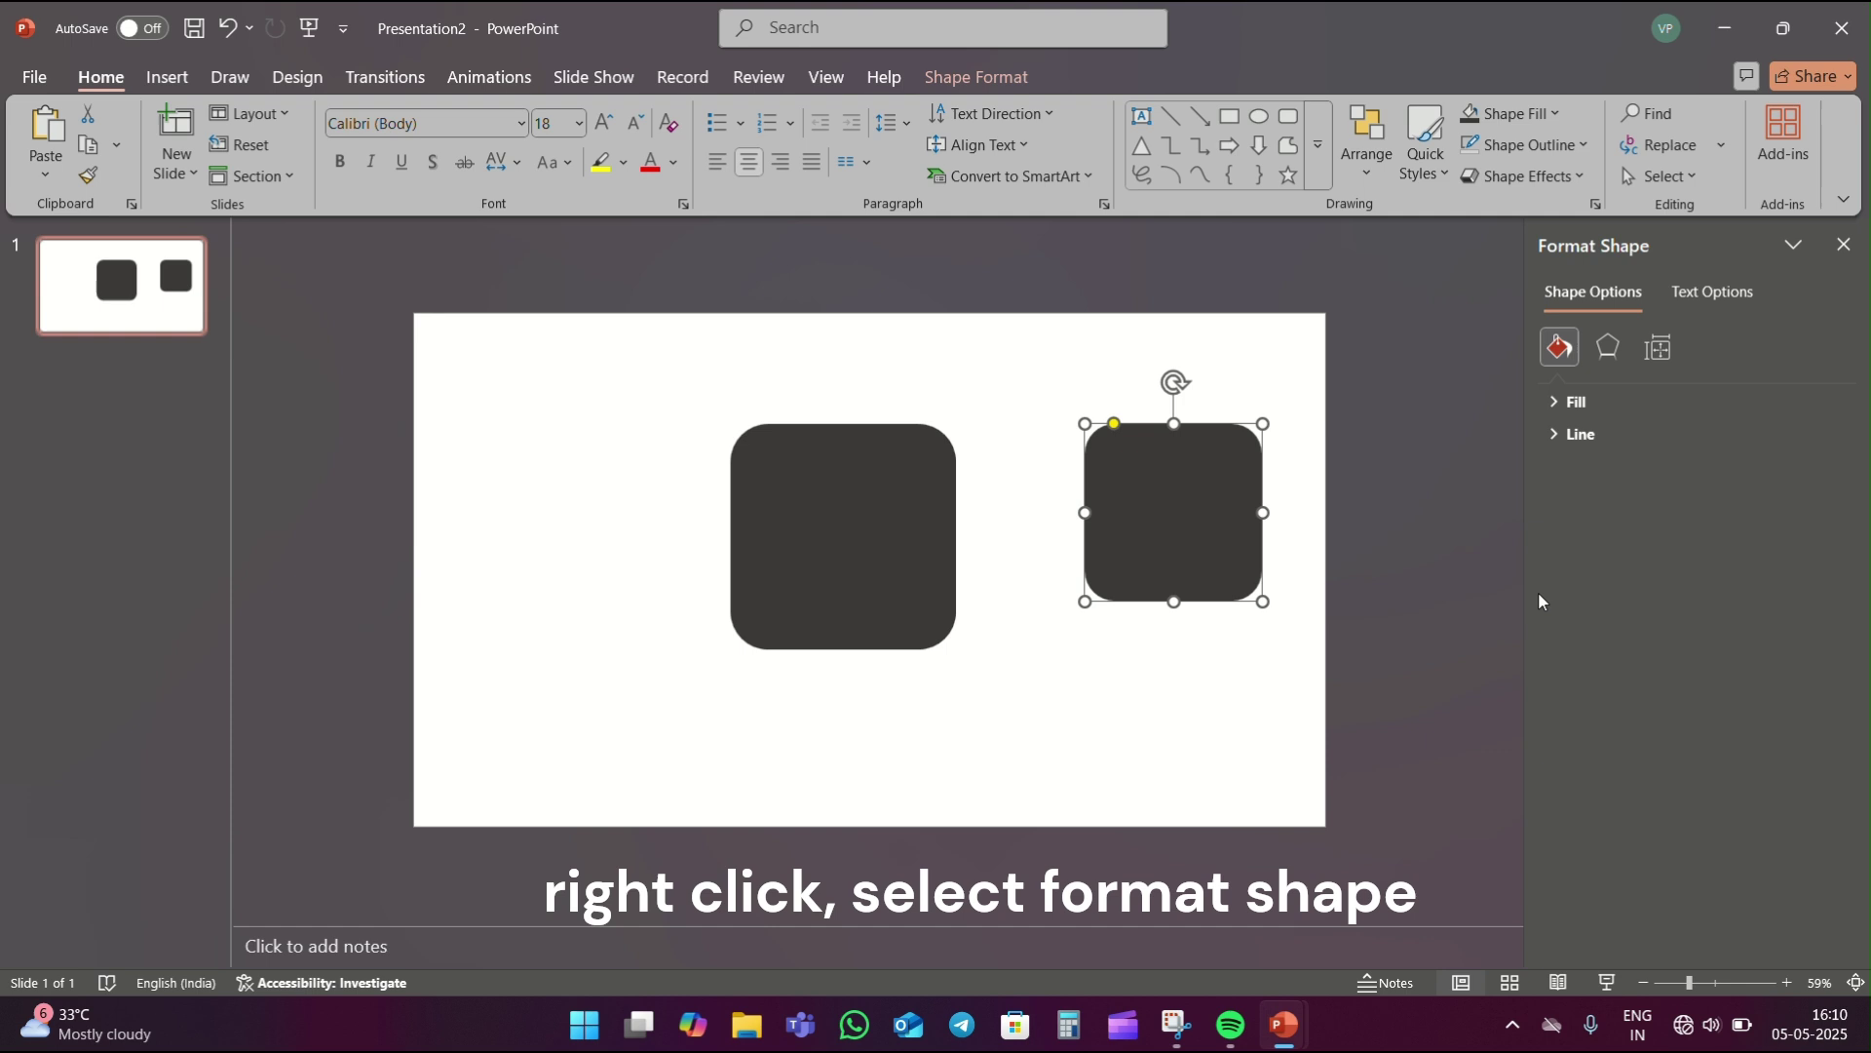
{"action": "left_click", "coordinate": [1590, 441]}
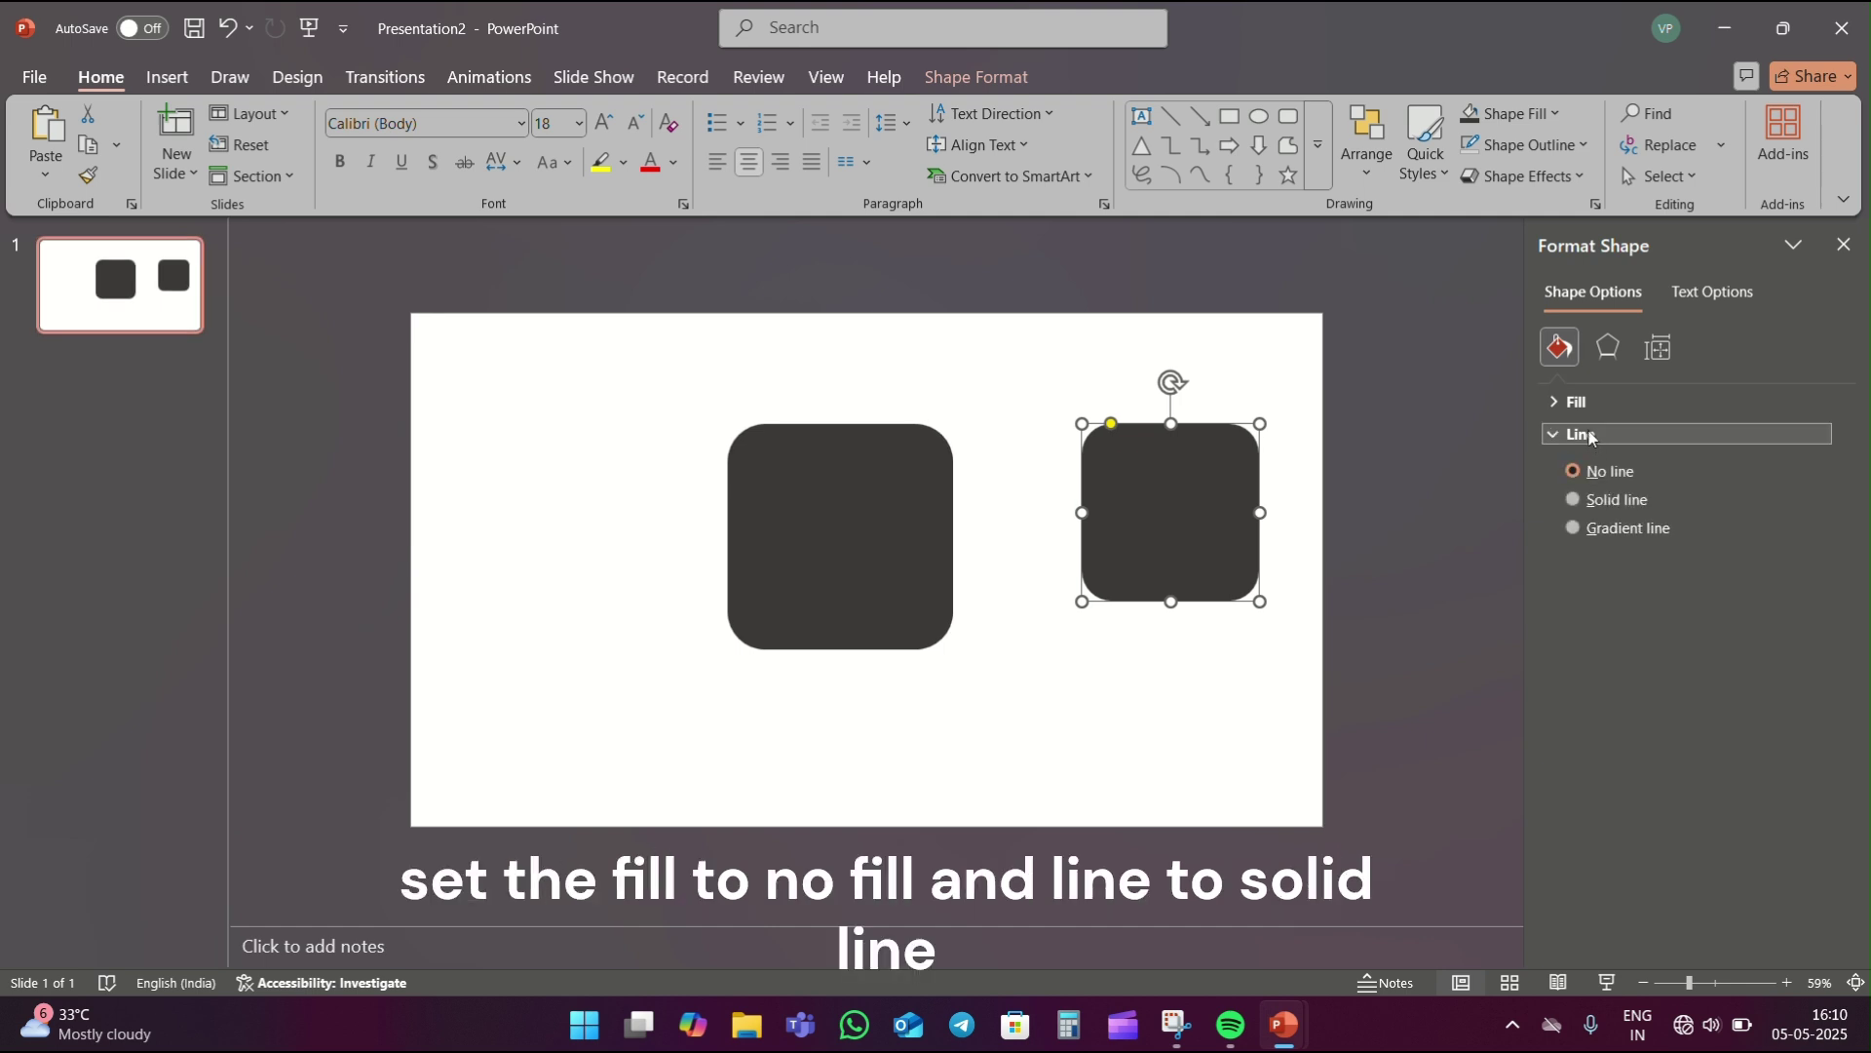
{"action": "left_click", "coordinate": [1587, 408]}
{"action": "left_click", "coordinate": [1574, 440]}
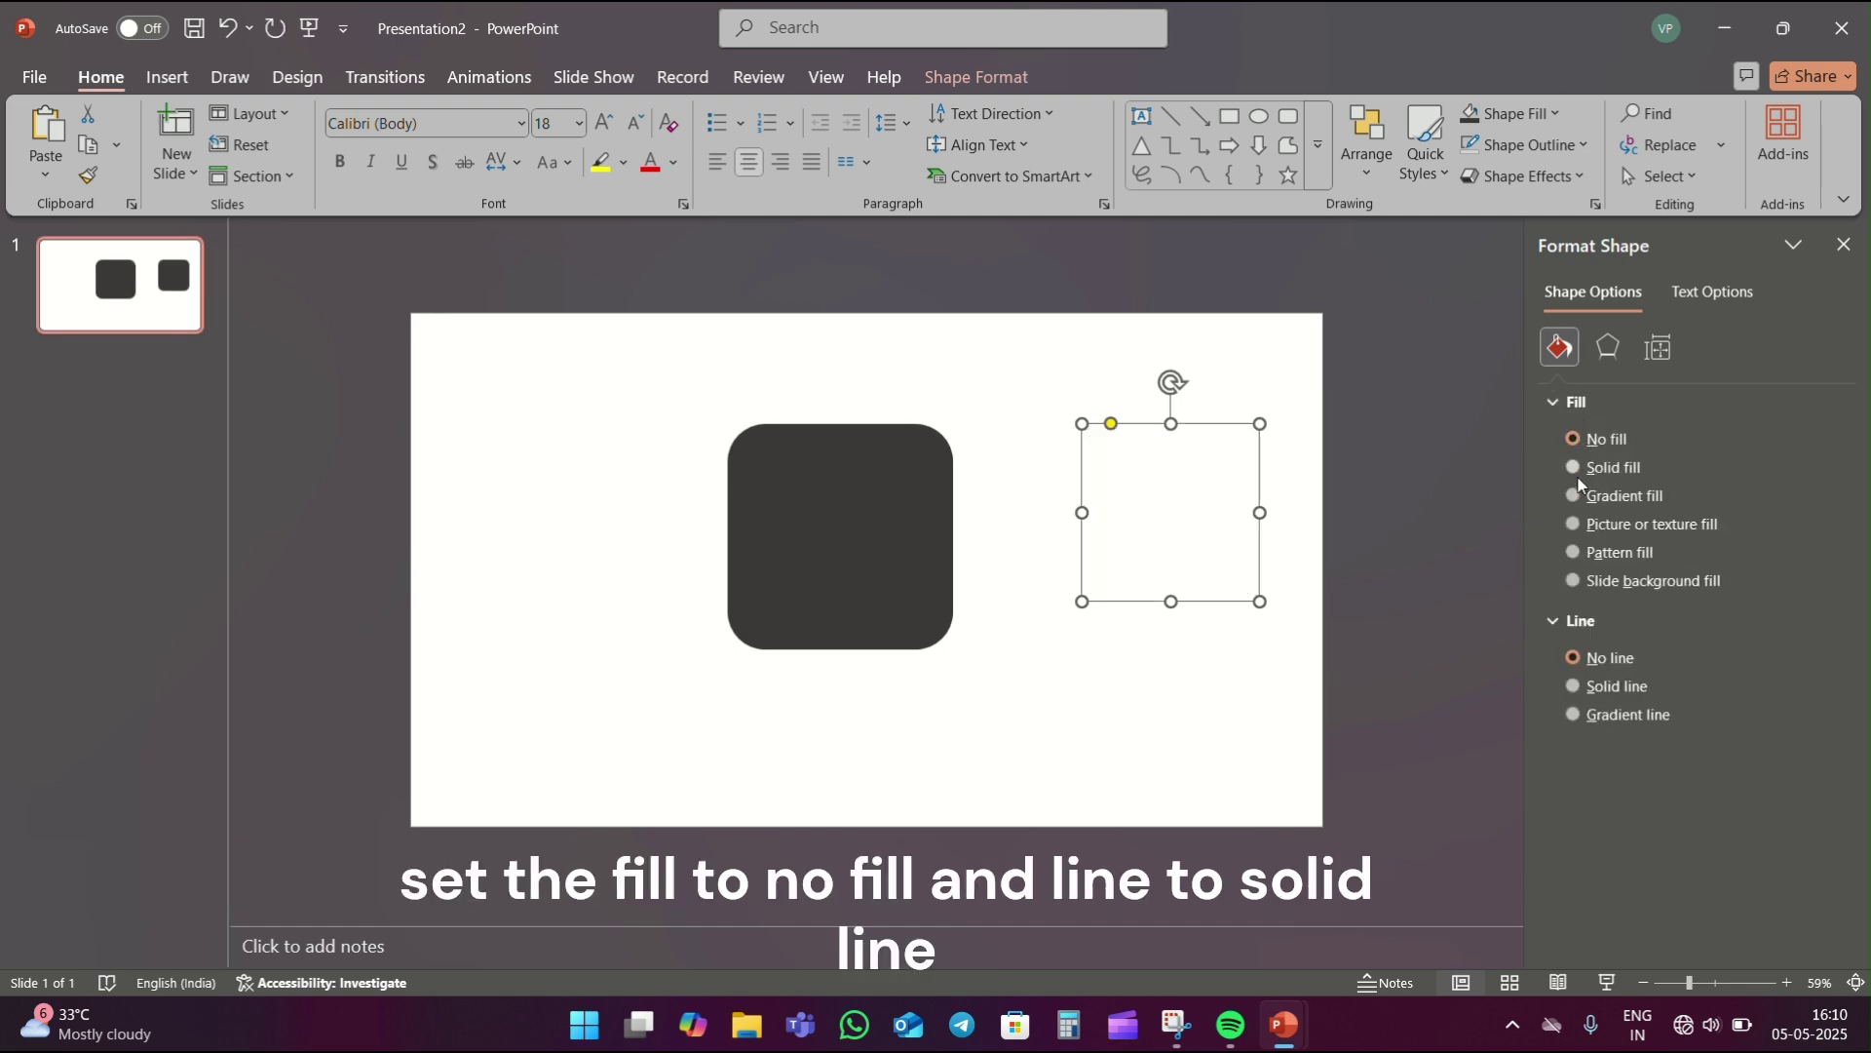
{"action": "left_click", "coordinate": [1577, 686]}
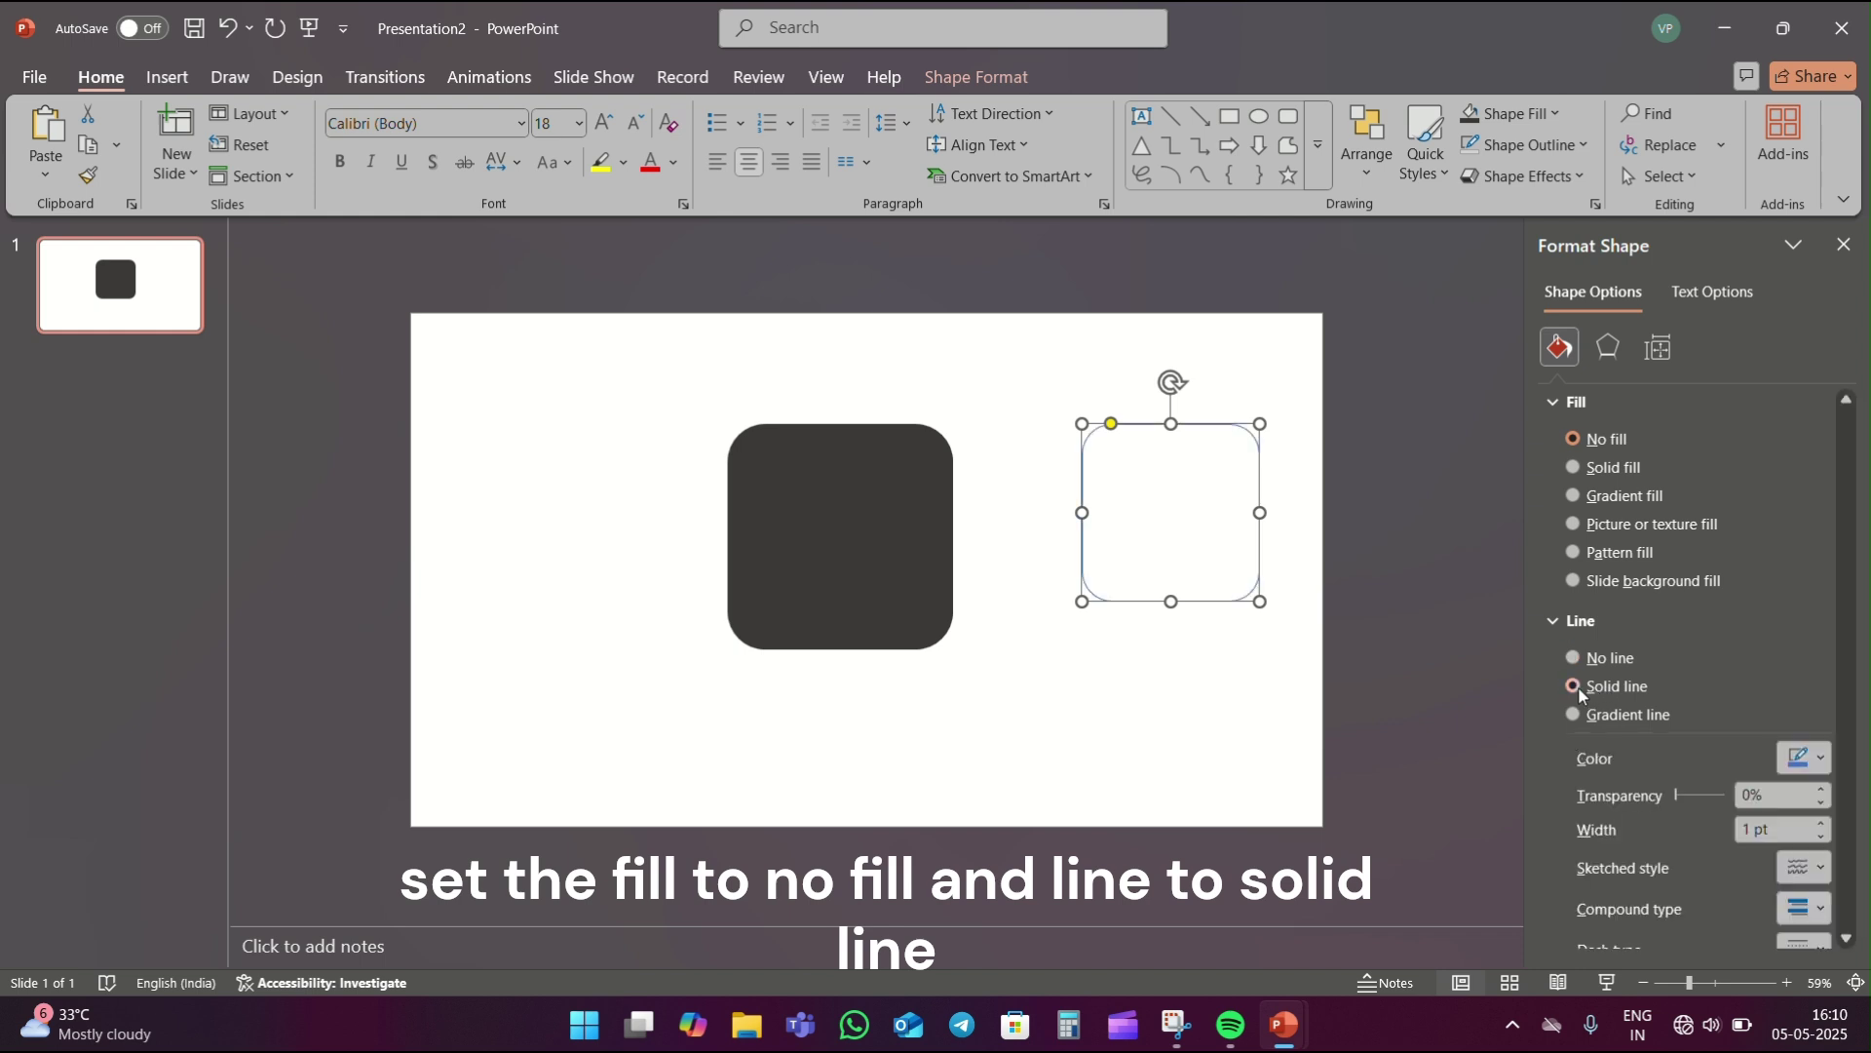
{"action": "left_click", "coordinate": [1800, 766]}
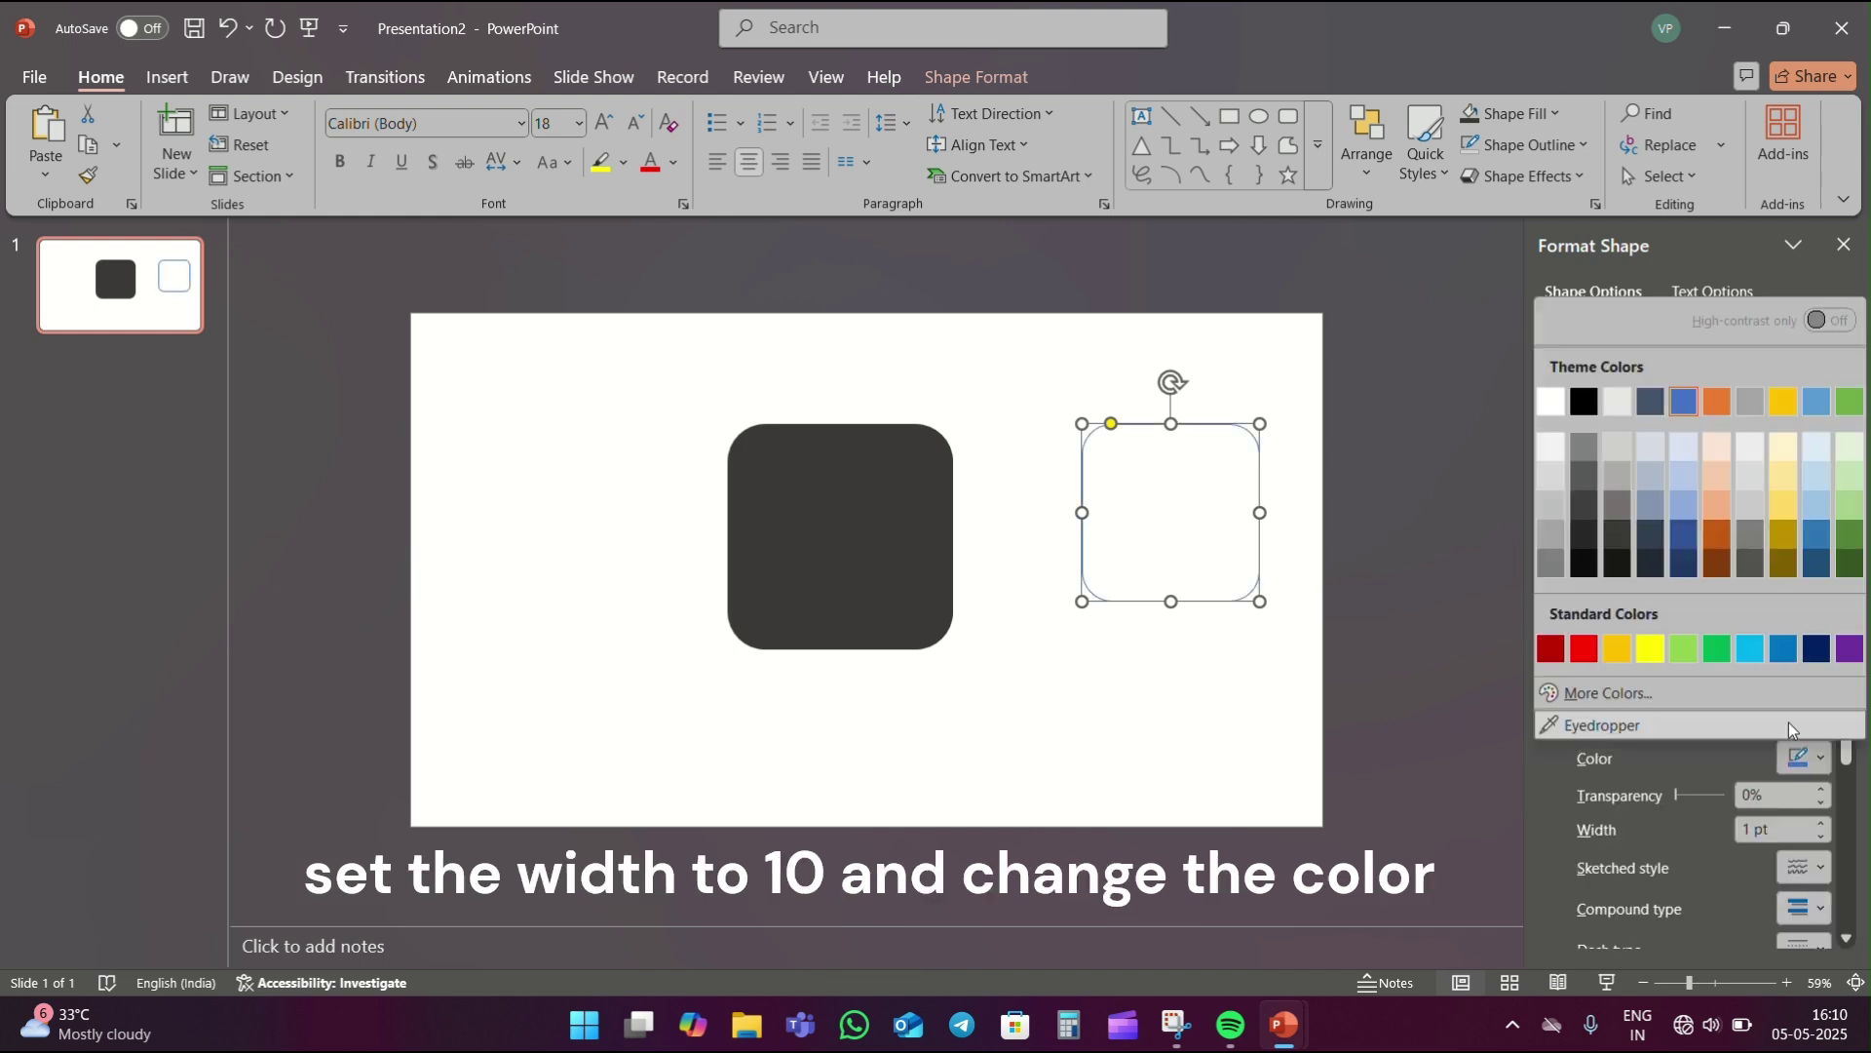
{"action": "left_click", "coordinate": [1729, 406]}
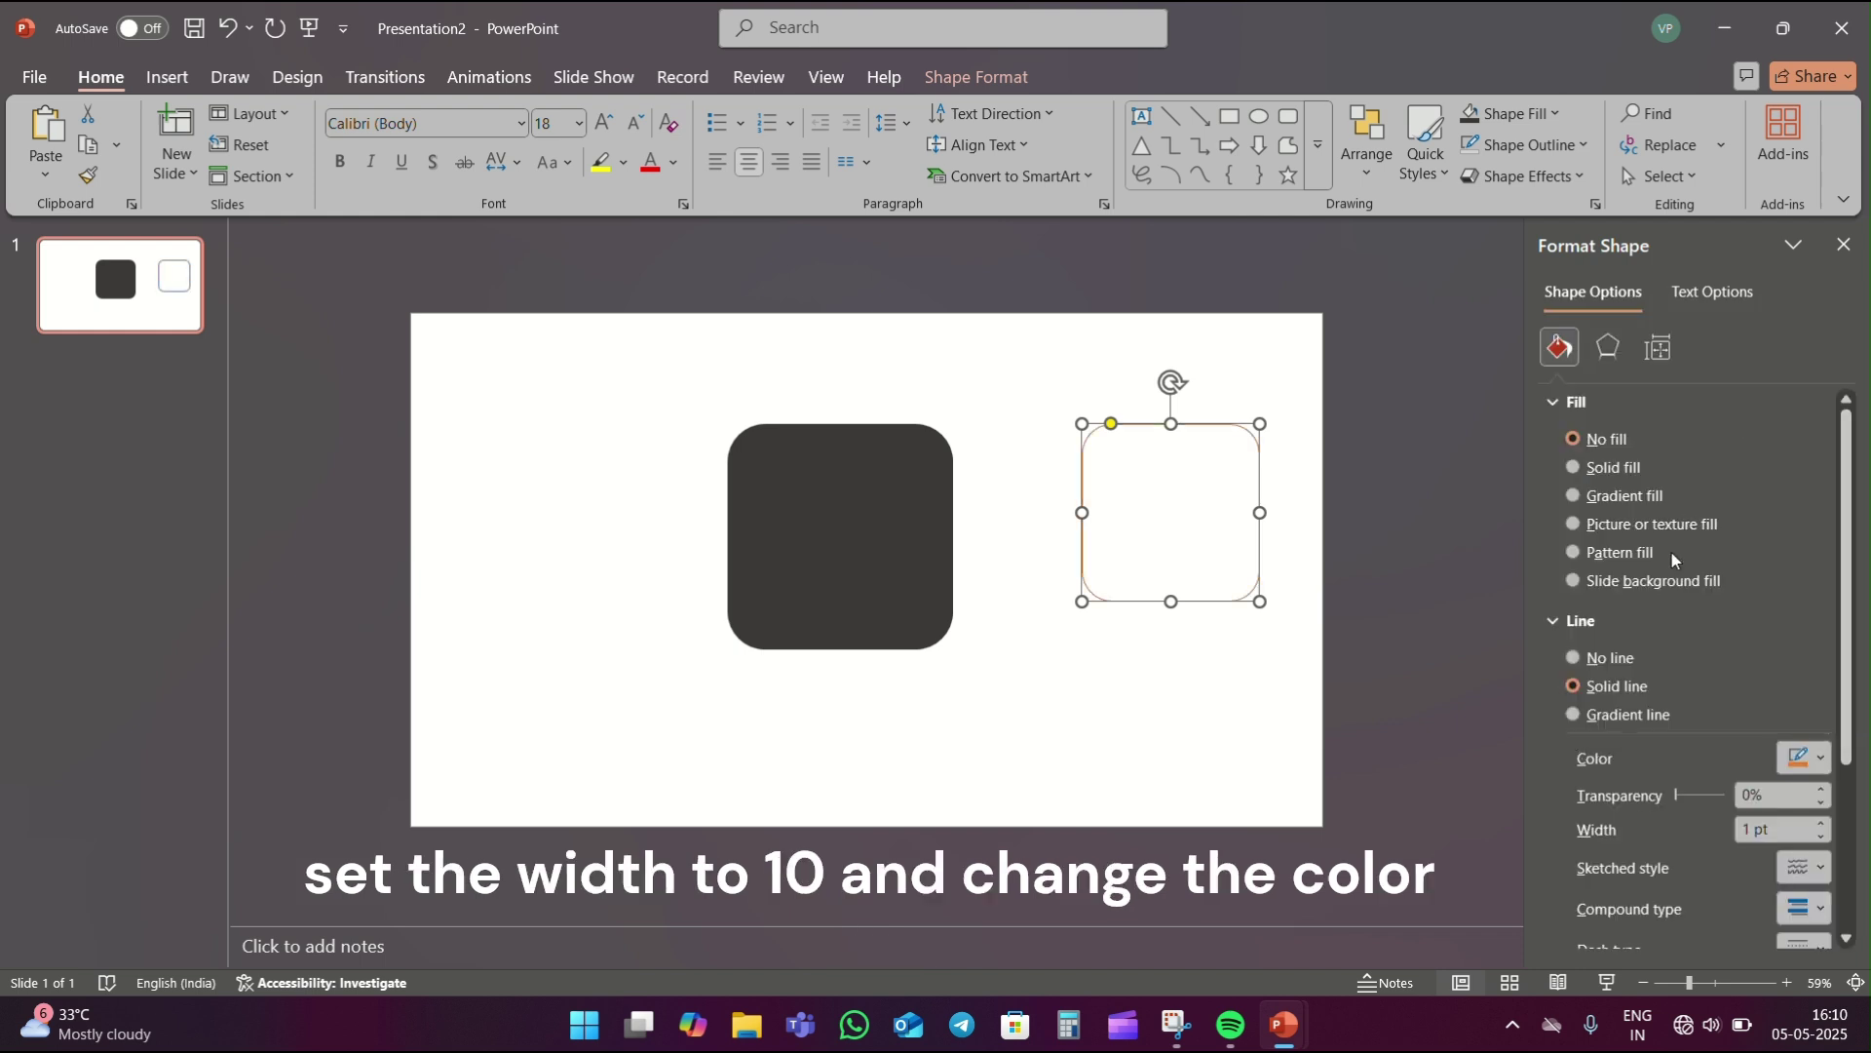
{"action": "left_click", "coordinate": [1745, 832]}
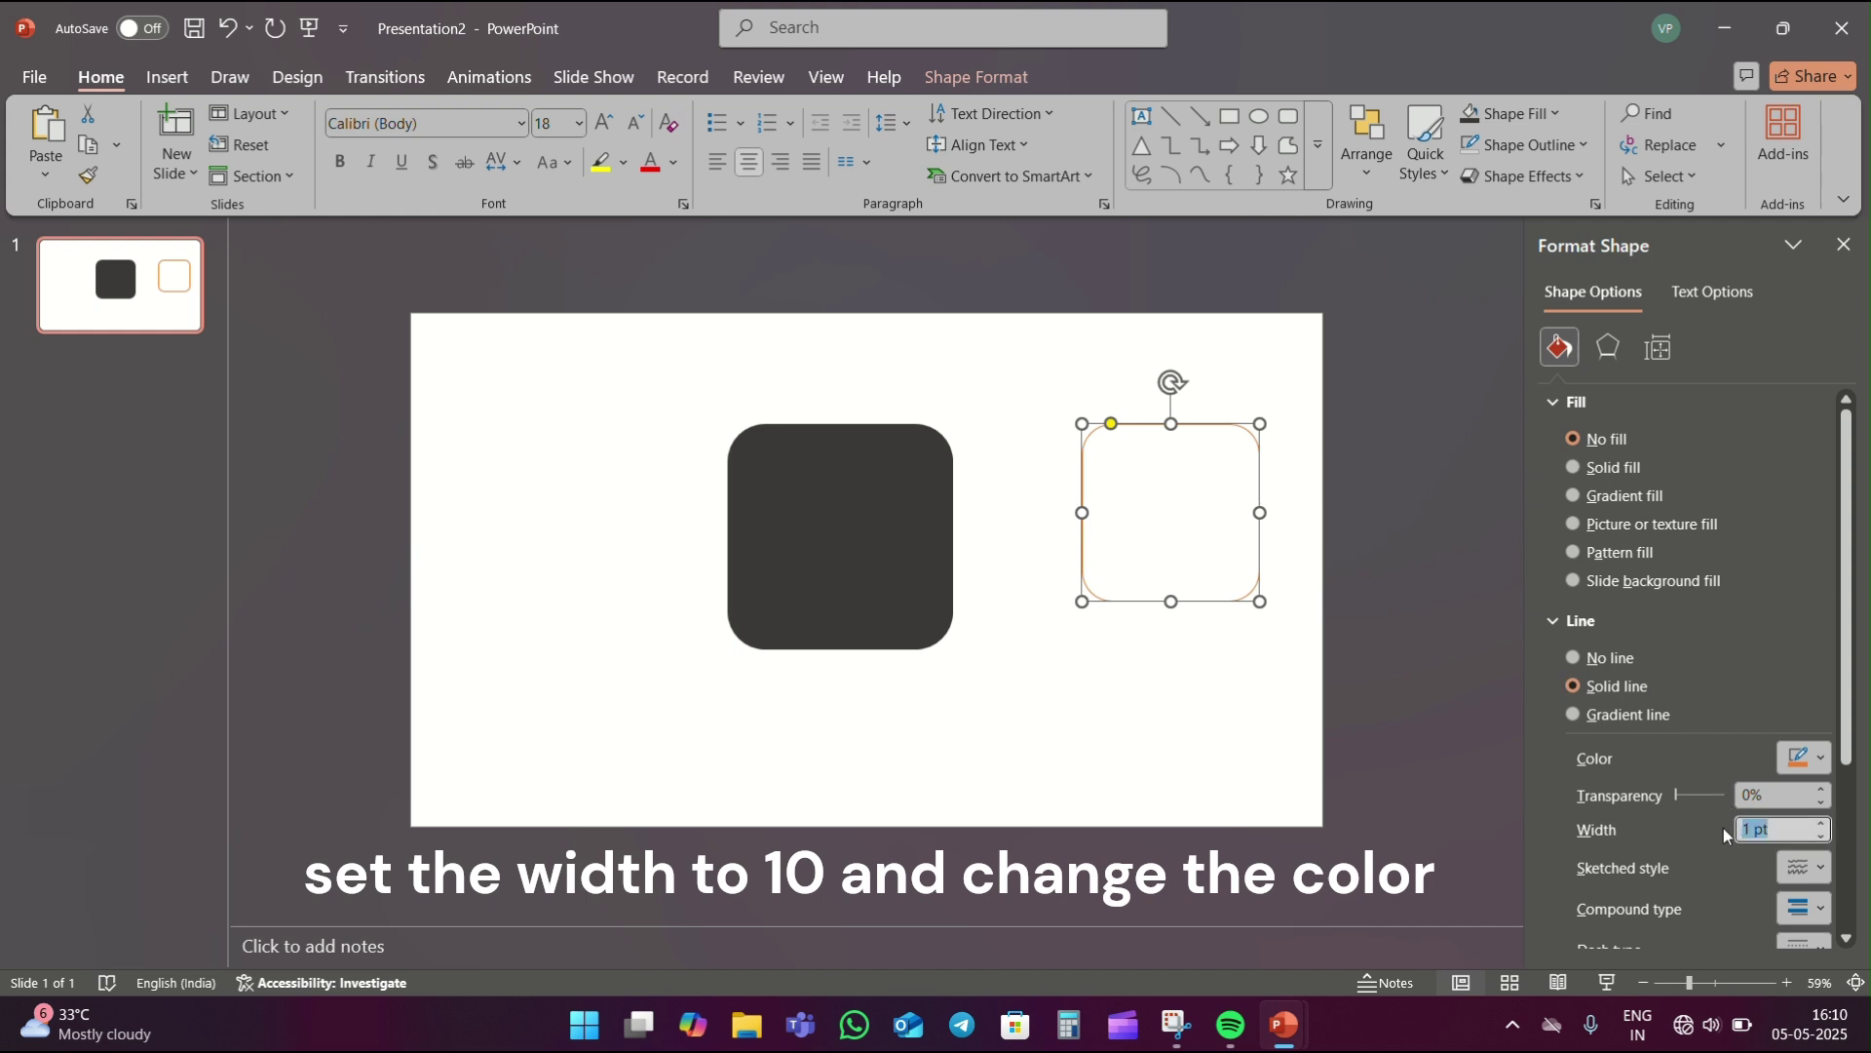
{"action": "type", "text": "10"}
{"action": "key", "text": "Return"}
- Switch the outline to a slightly darker orange from the custom colour picker
{"action": "left_click", "coordinate": [1803, 759]}
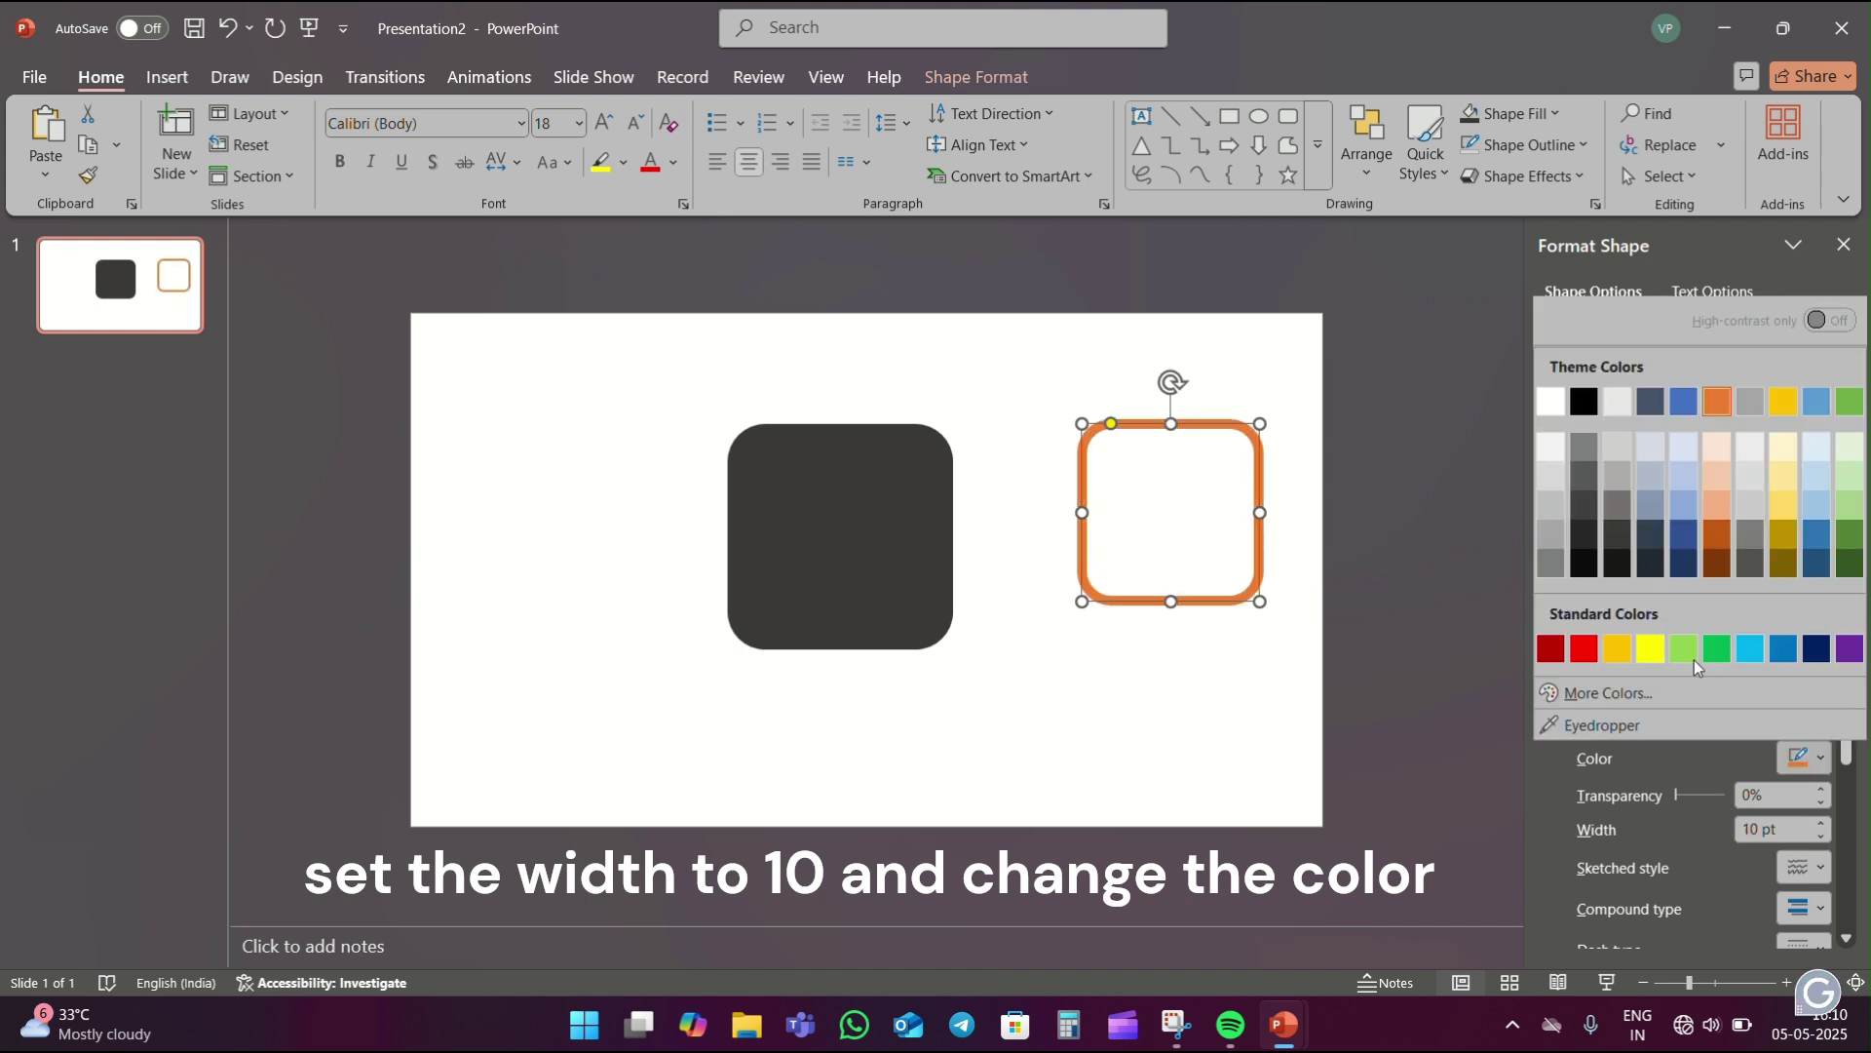
{"action": "left_click", "coordinate": [1682, 694]}
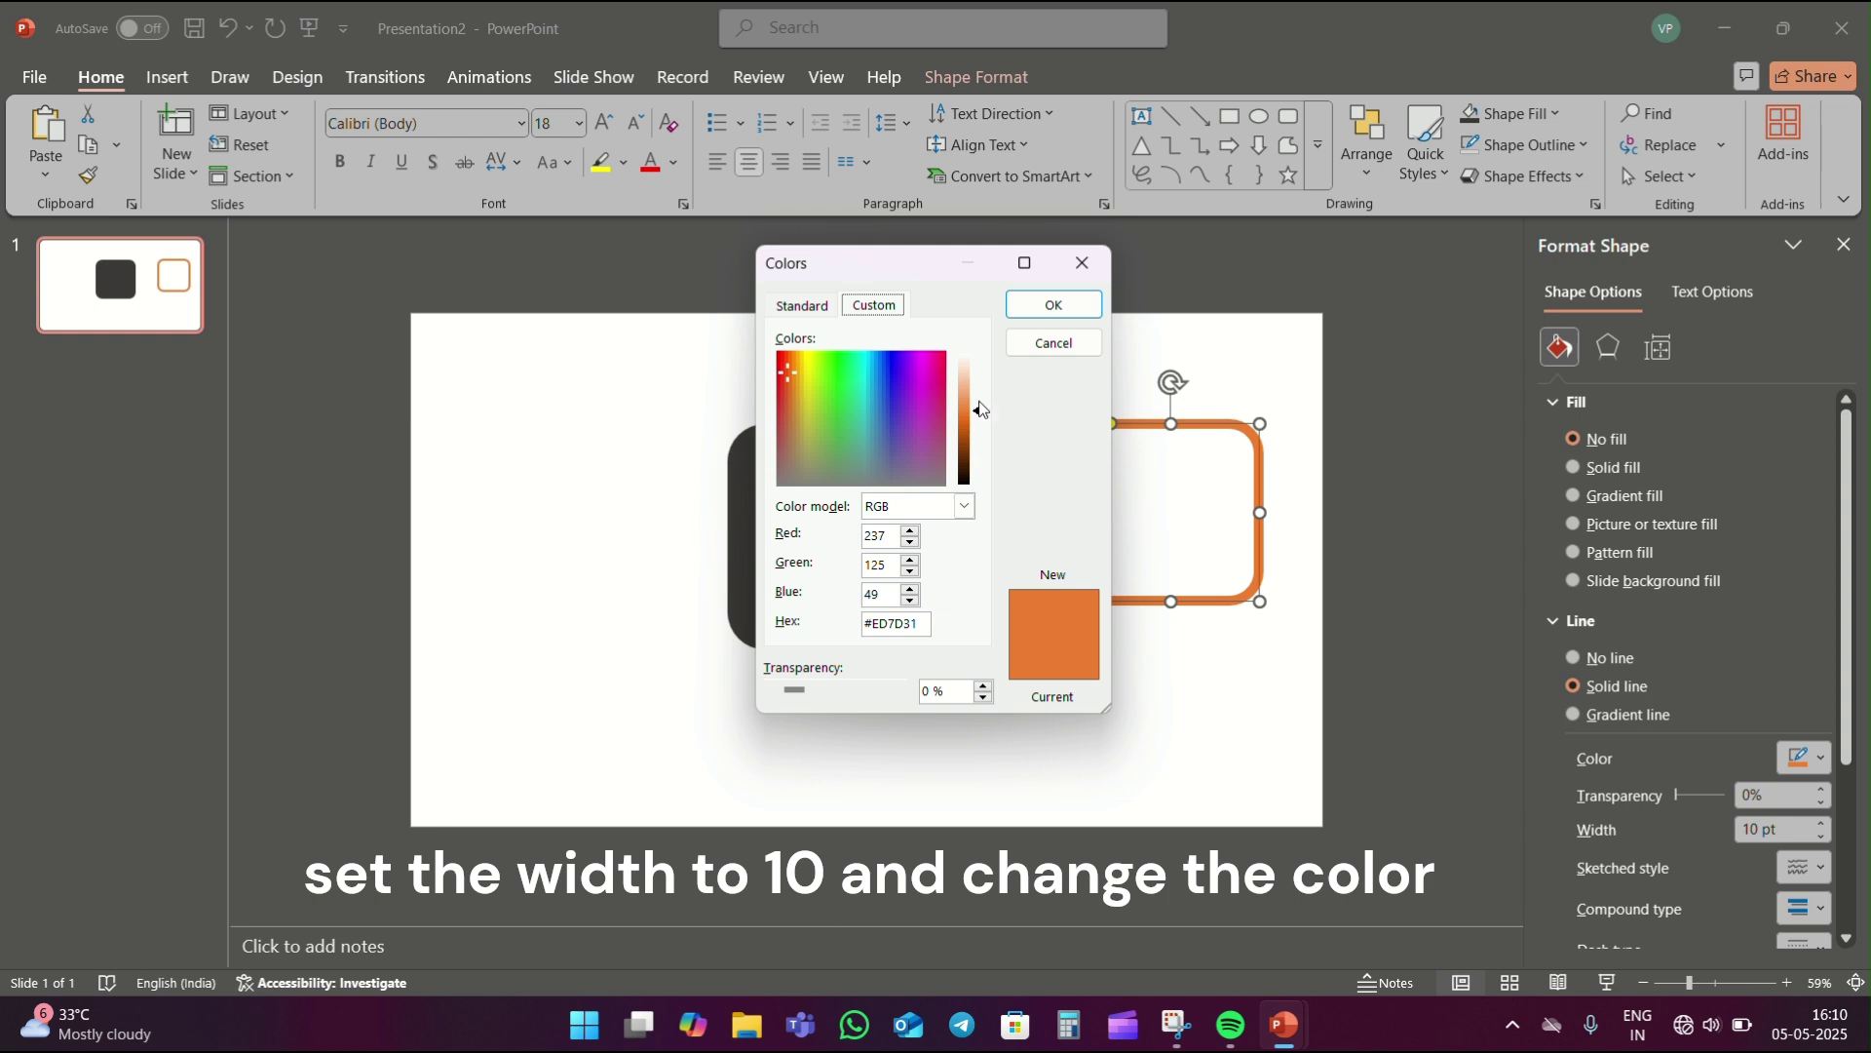
{"action": "left_click_drag", "start_coordinate": [979, 418], "coordinate": [978, 425]}
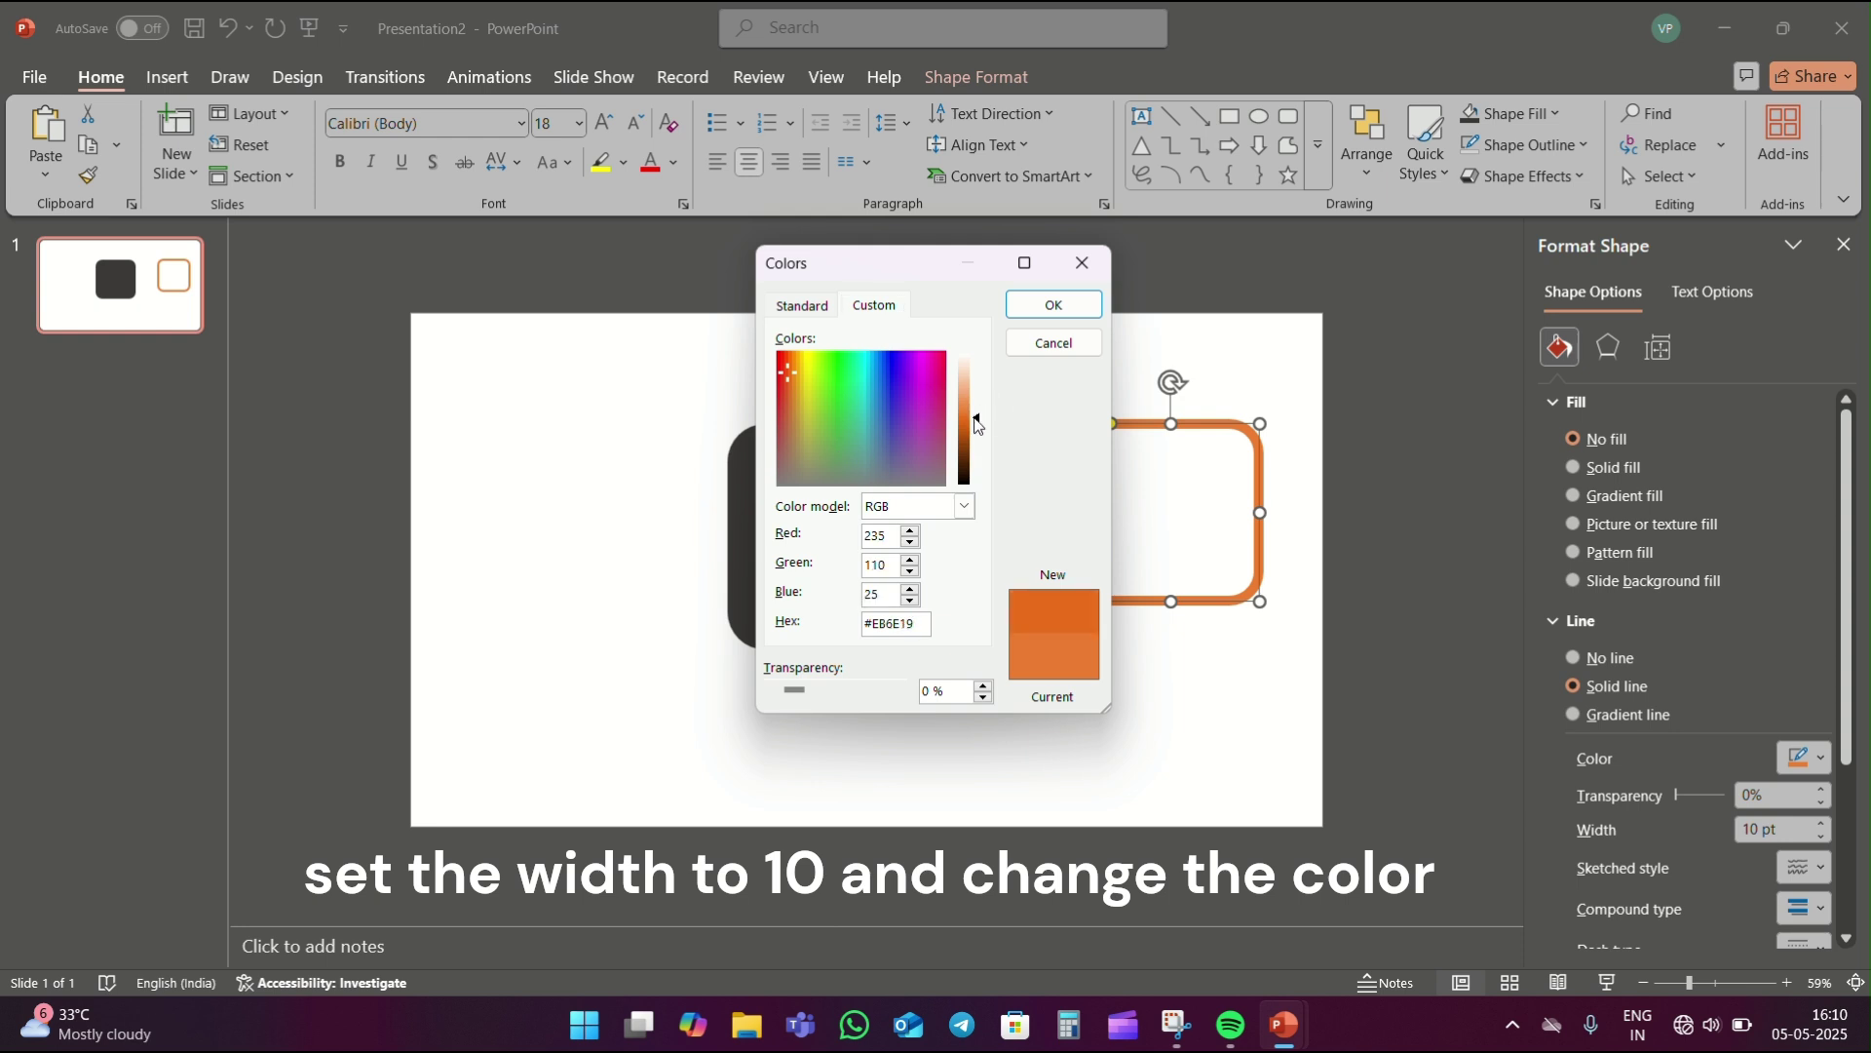
{"action": "left_click", "coordinate": [1054, 304]}
{"action": "left_click", "coordinate": [1227, 781]}
- Rotate both squares 45° into diamonds, sharpen their corners, and centre the orange one over the dark one
{"action": "left_click", "coordinate": [830, 489]}
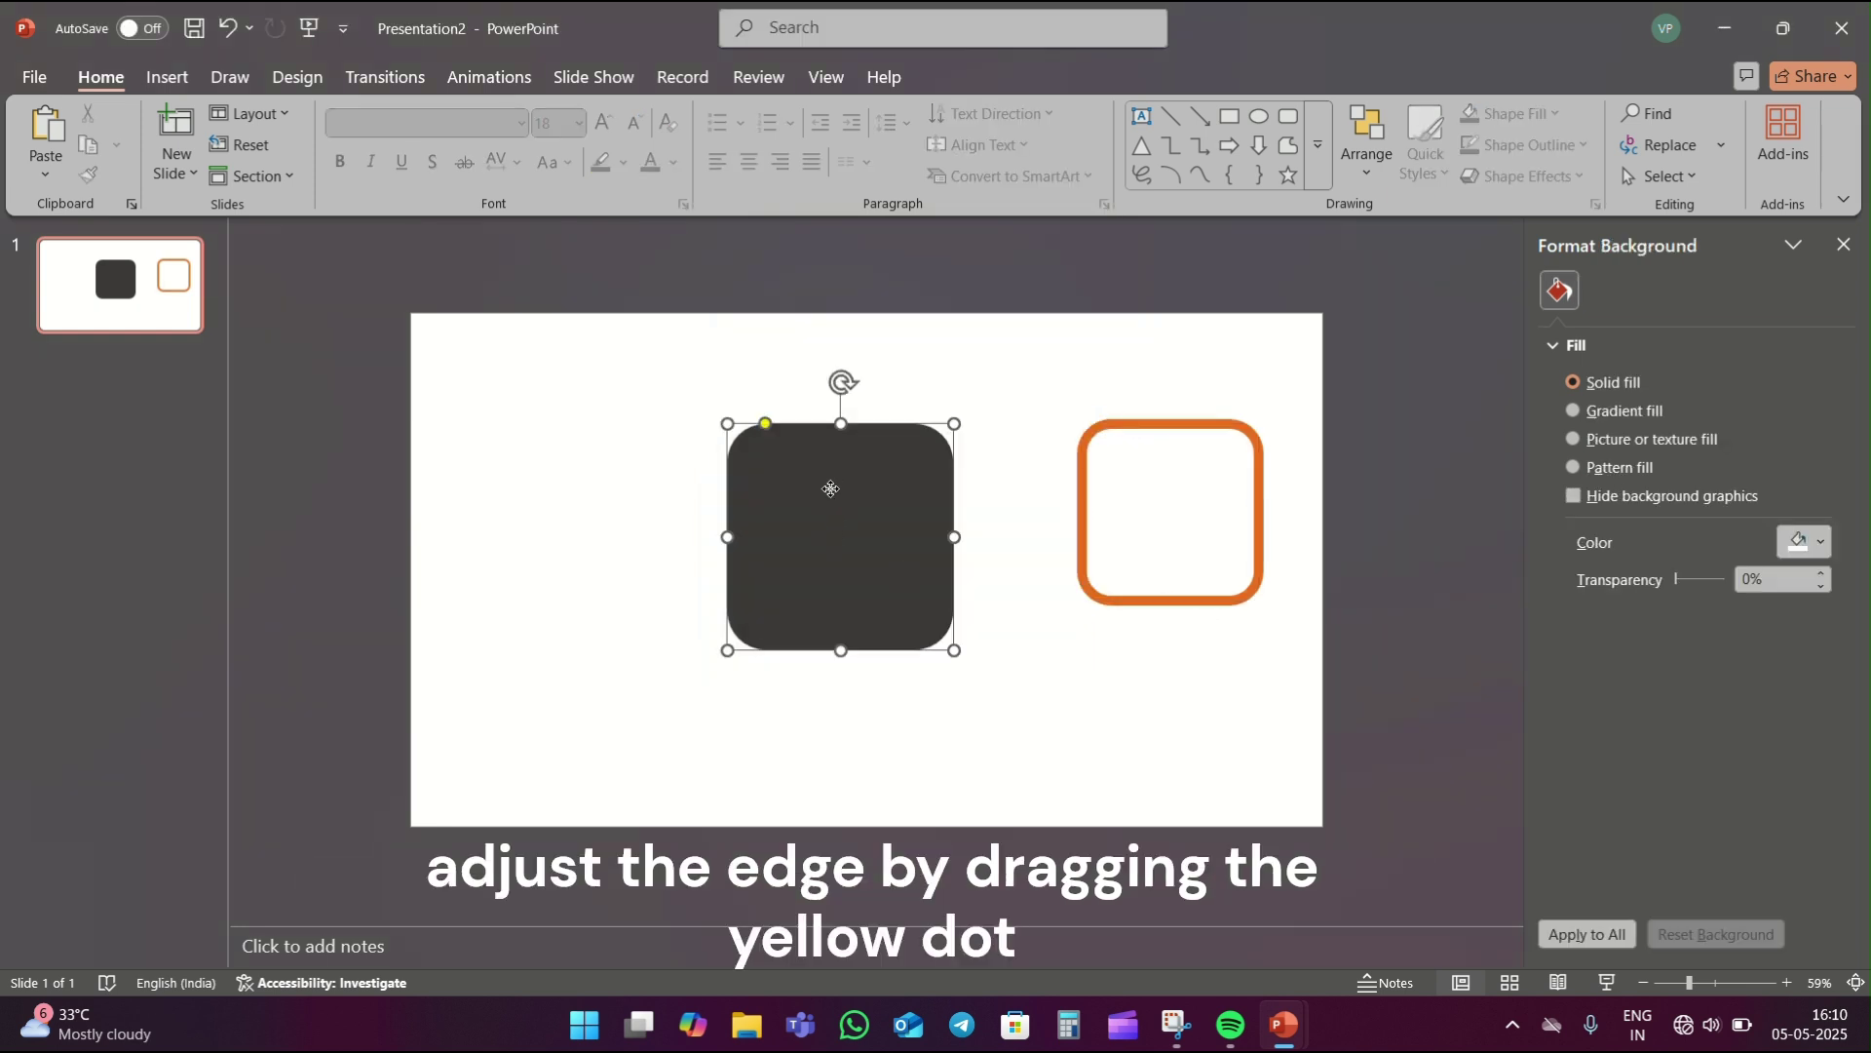
{"action": "left_click_drag", "start_coordinate": [767, 429], "coordinate": [752, 424]}
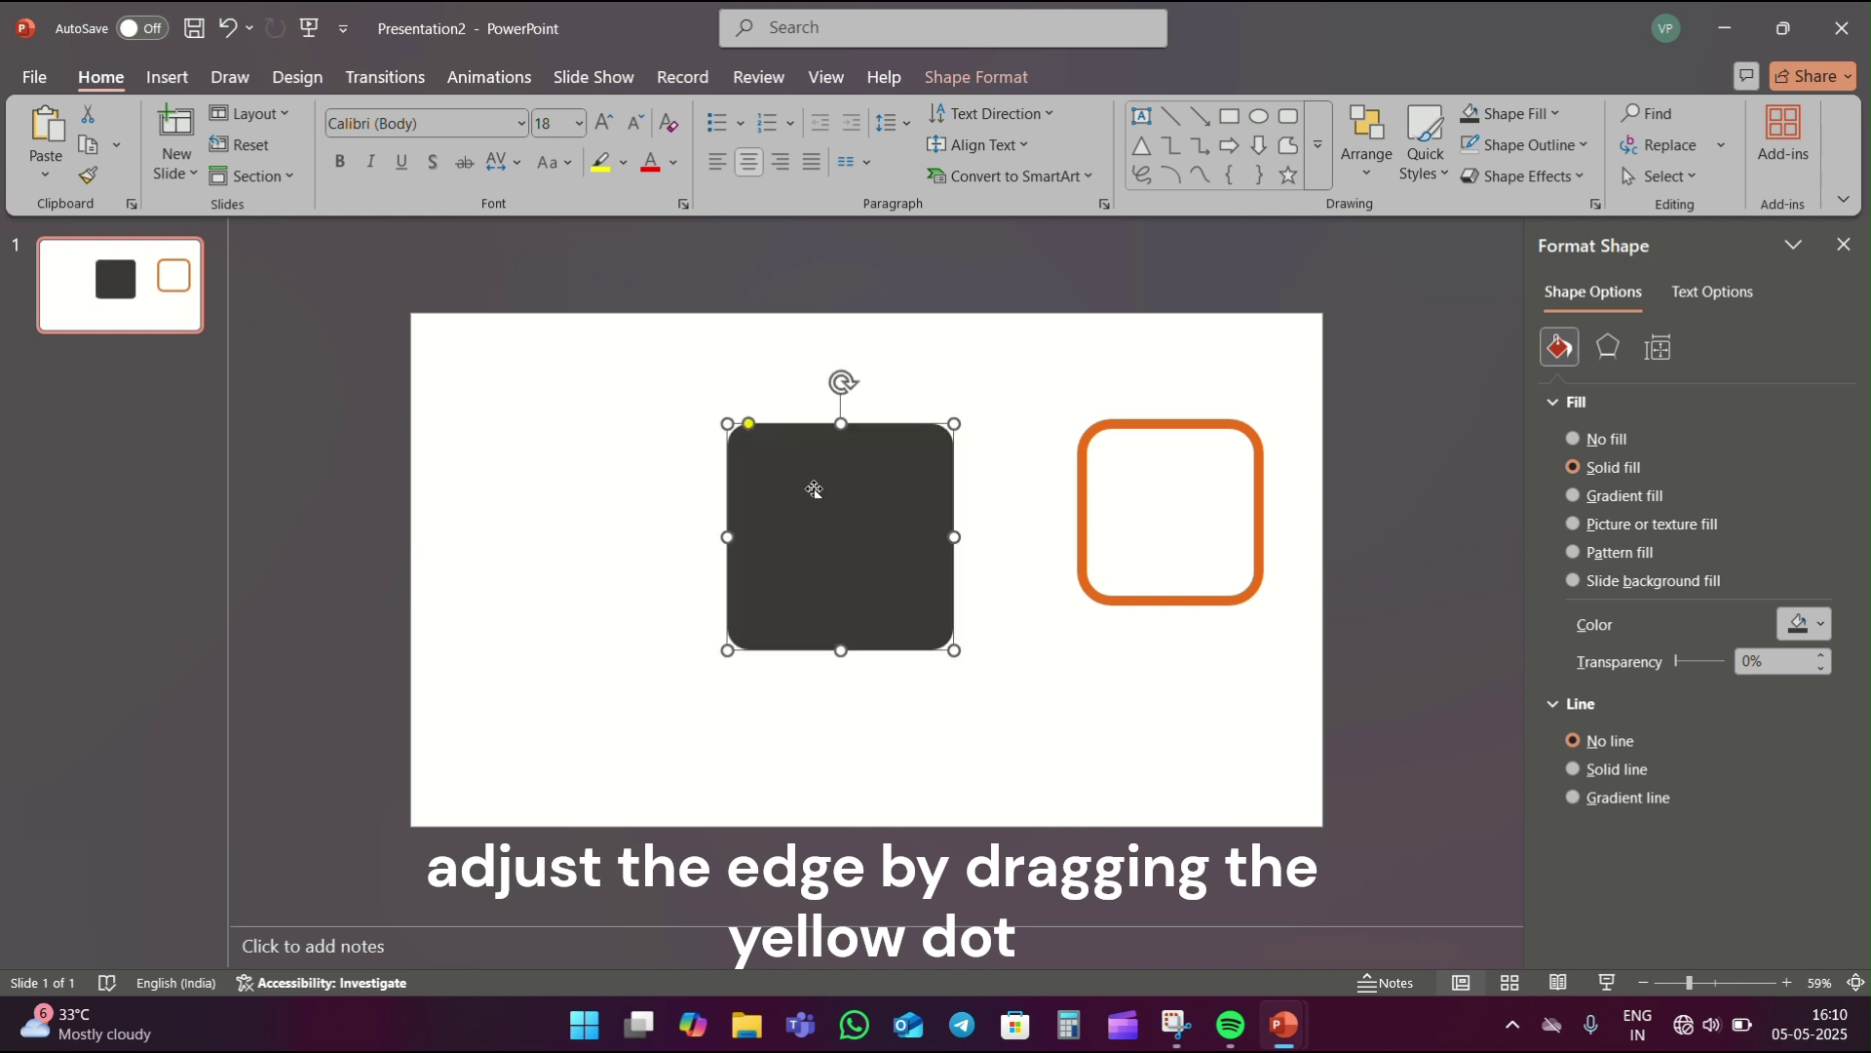
{"action": "left_click_drag", "start_coordinate": [841, 381], "coordinate": [758, 446]}
{"action": "left_click", "coordinate": [1112, 422]}
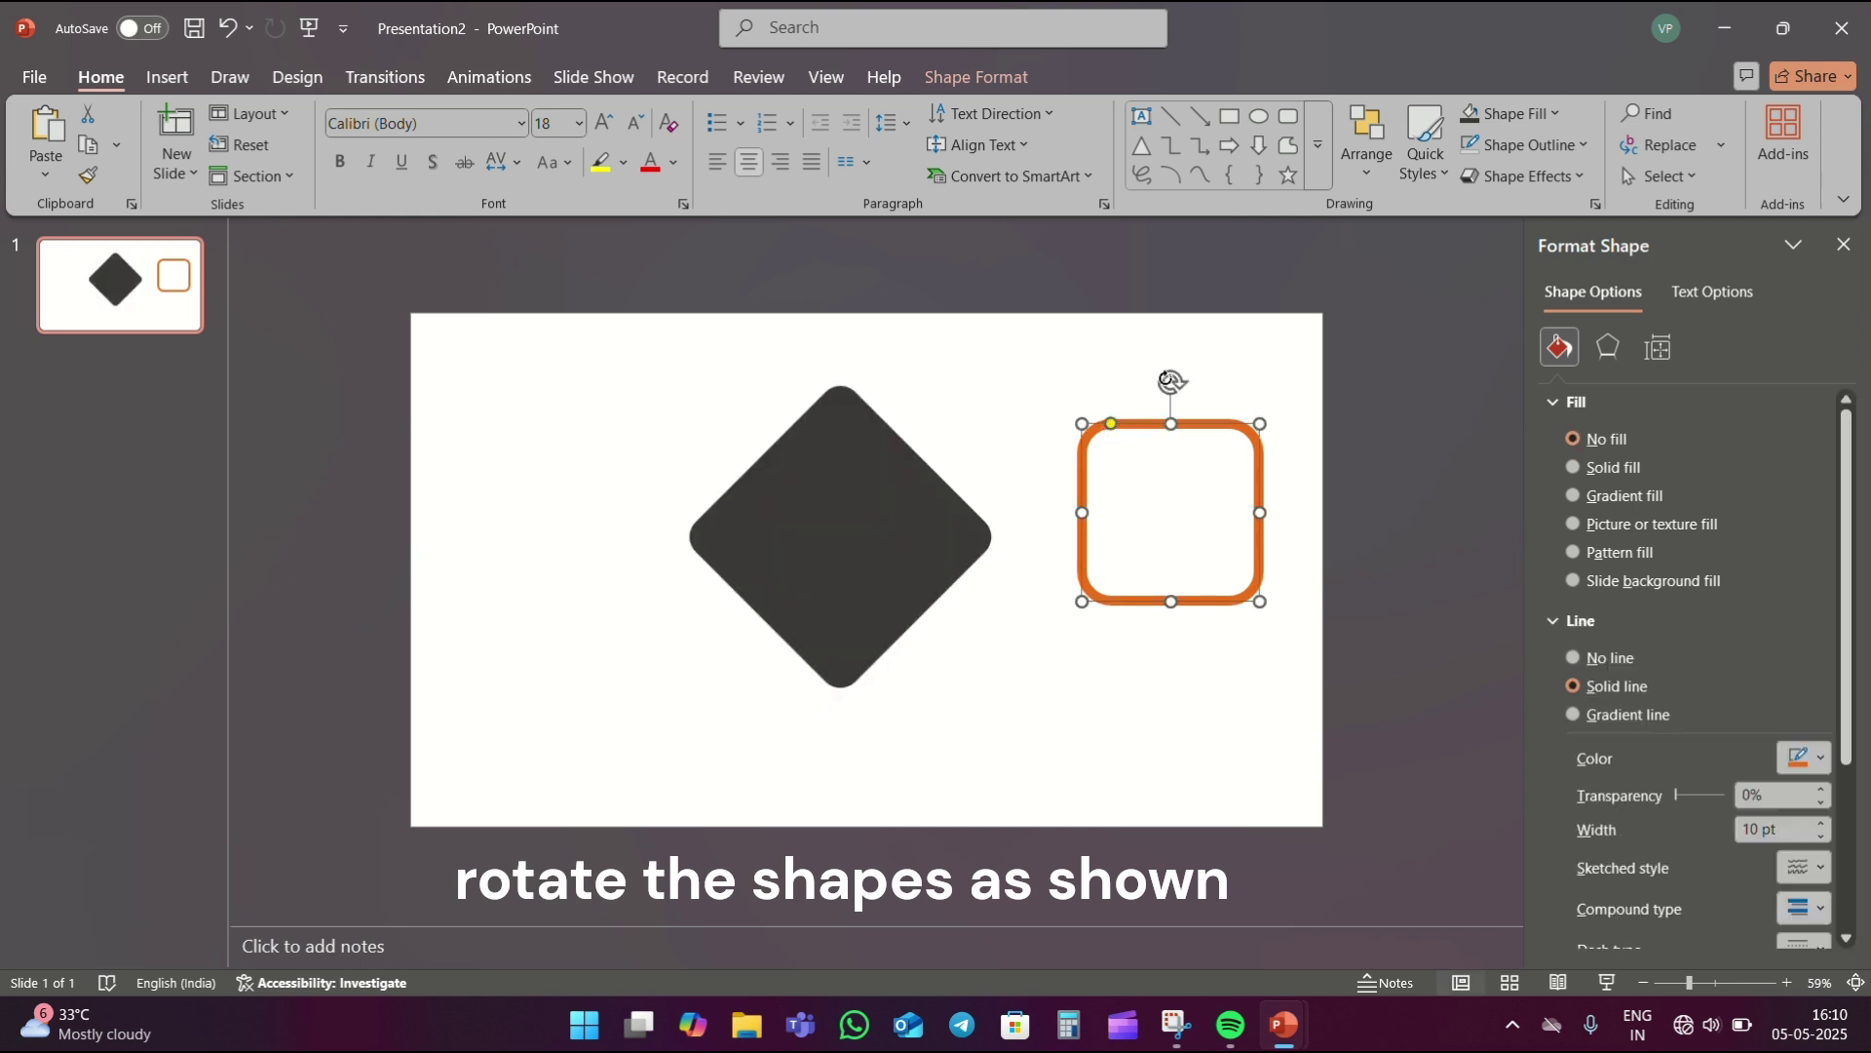
{"action": "left_click_drag", "start_coordinate": [1171, 381], "coordinate": [1084, 421]}
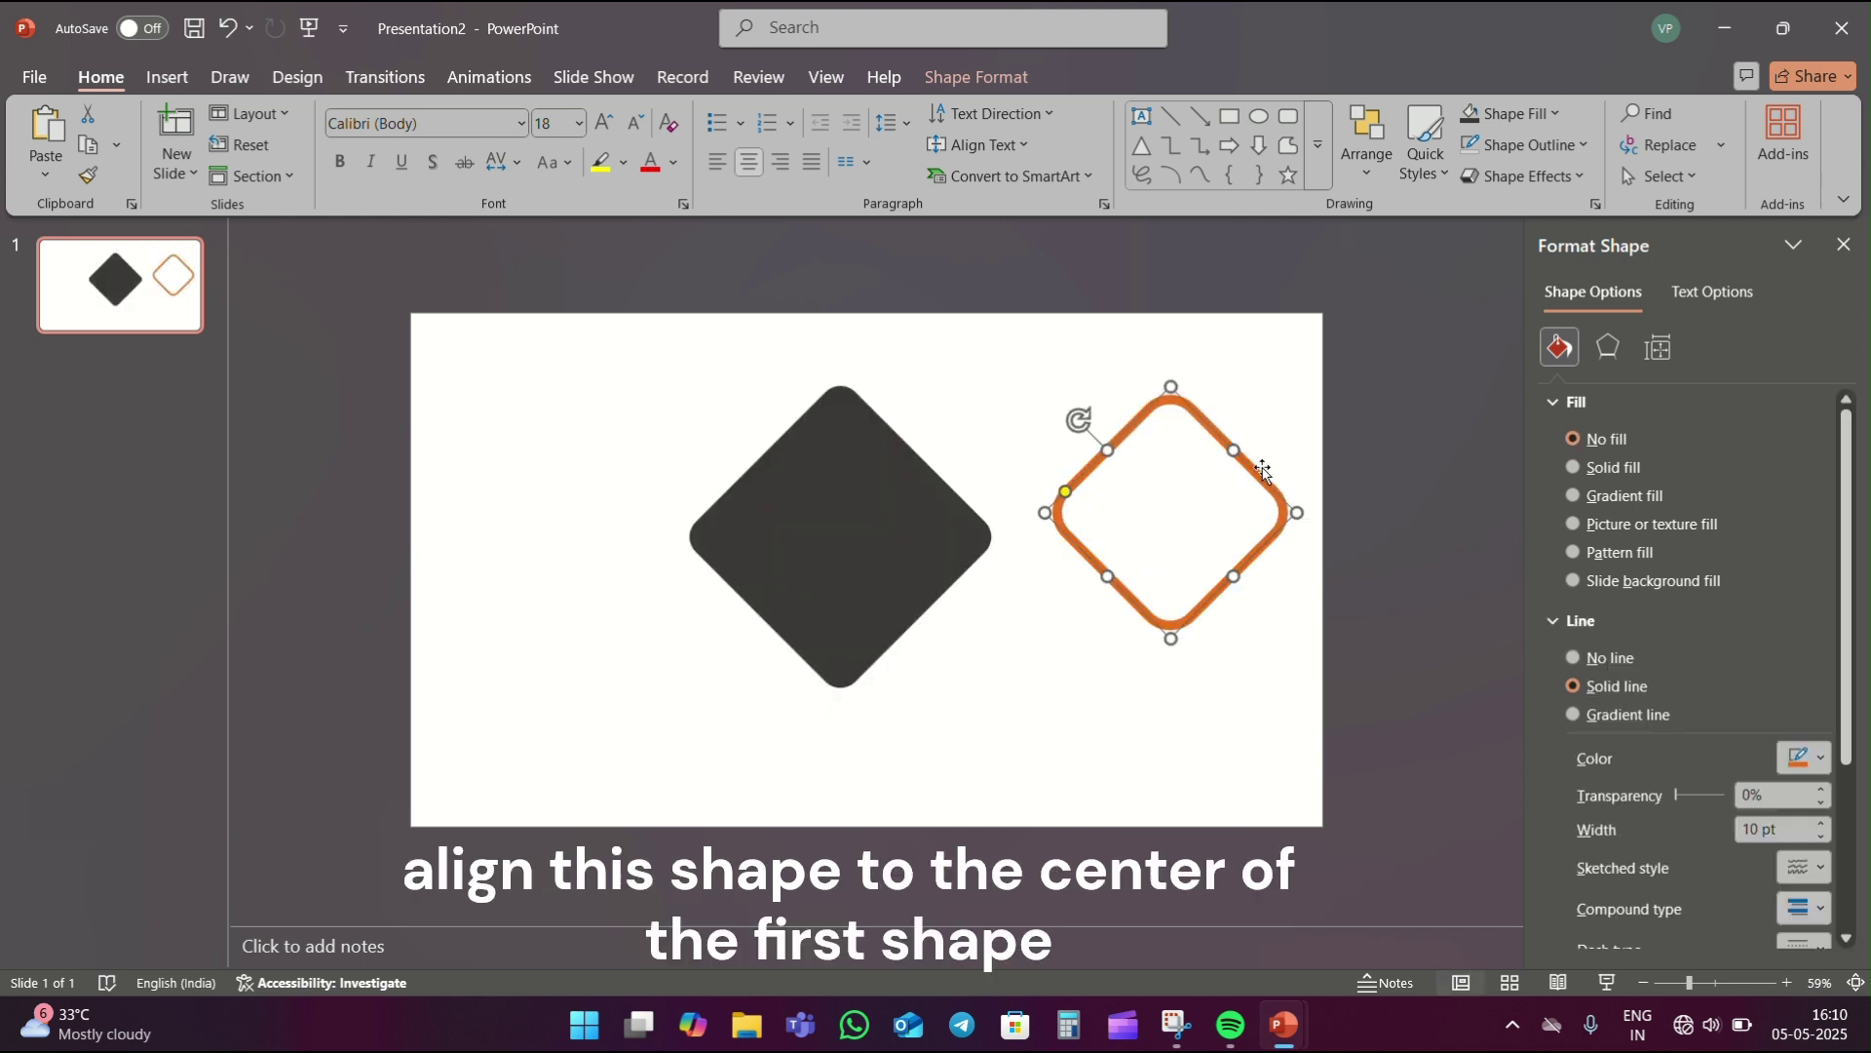
{"action": "left_click_drag", "start_coordinate": [1259, 480], "coordinate": [929, 498]}
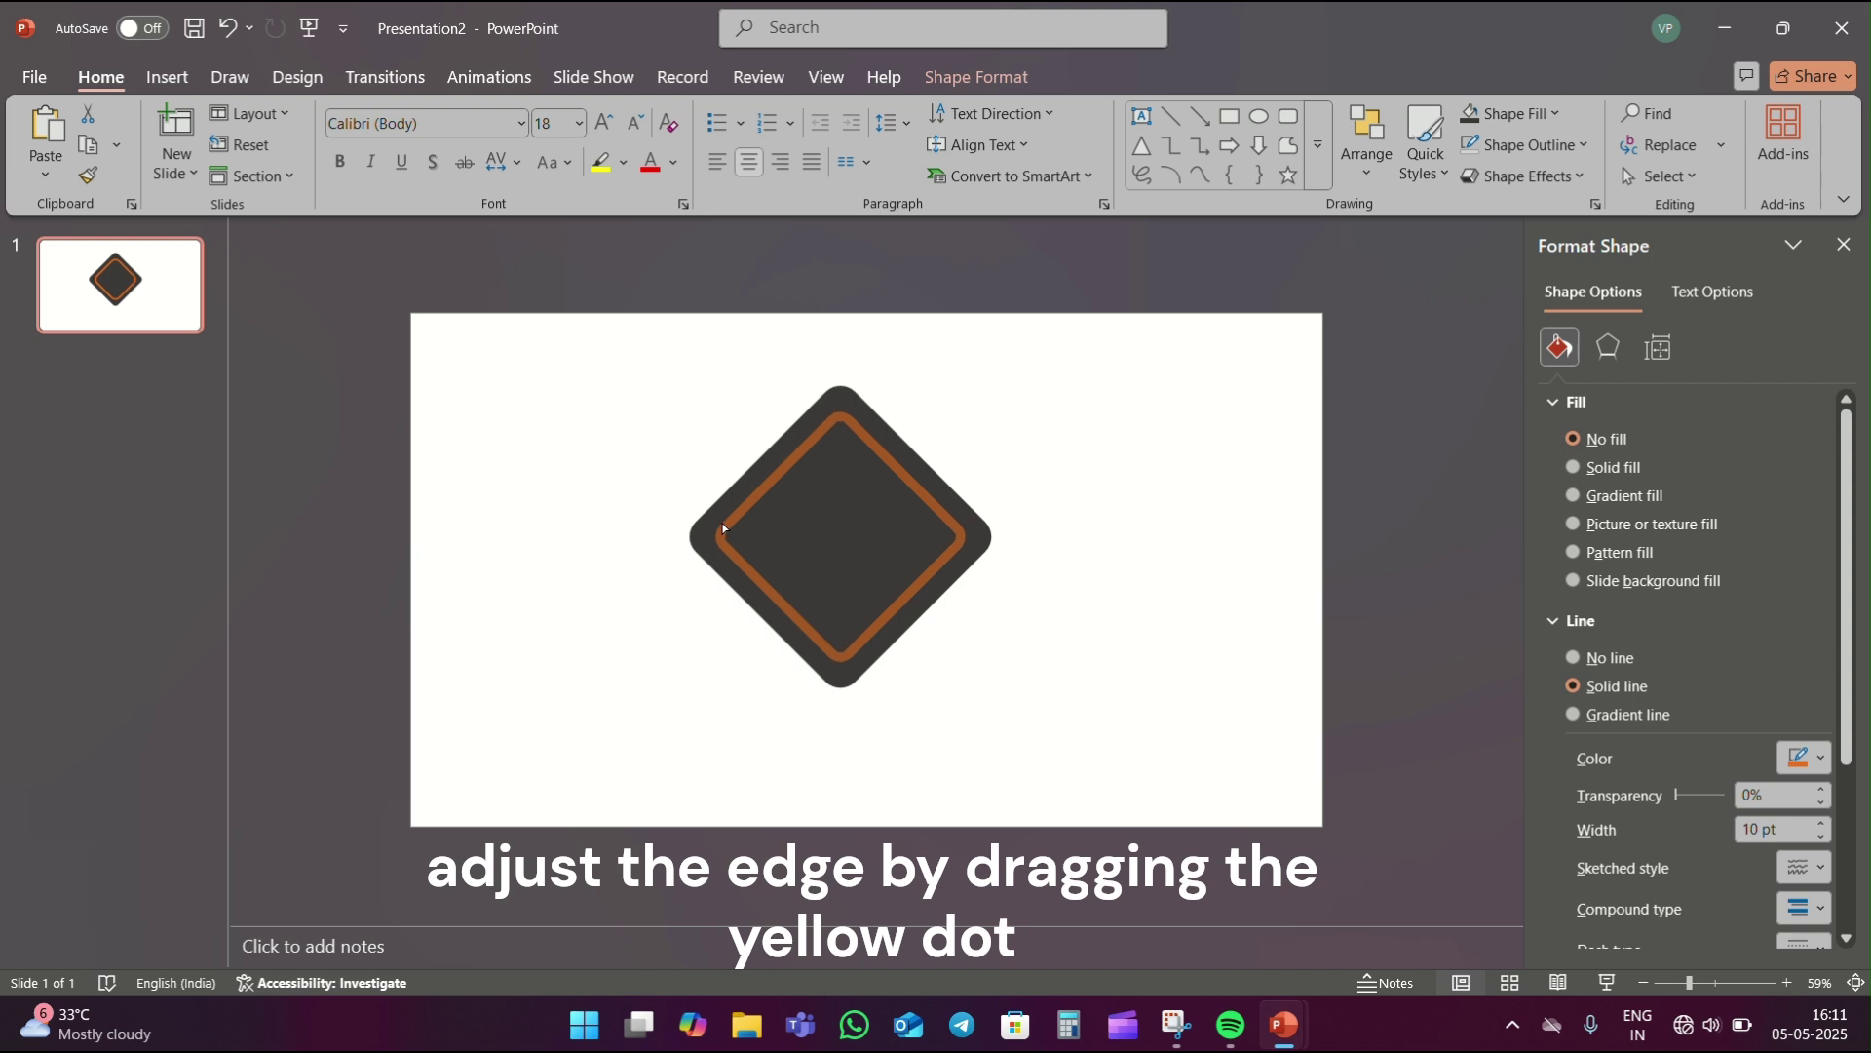
{"action": "left_click_drag", "start_coordinate": [738, 519], "coordinate": [723, 526]}
- Group the two diamonds and move the frame toward the slide's left
{"action": "left_click_drag", "start_coordinate": [1067, 318], "coordinate": [609, 799]}
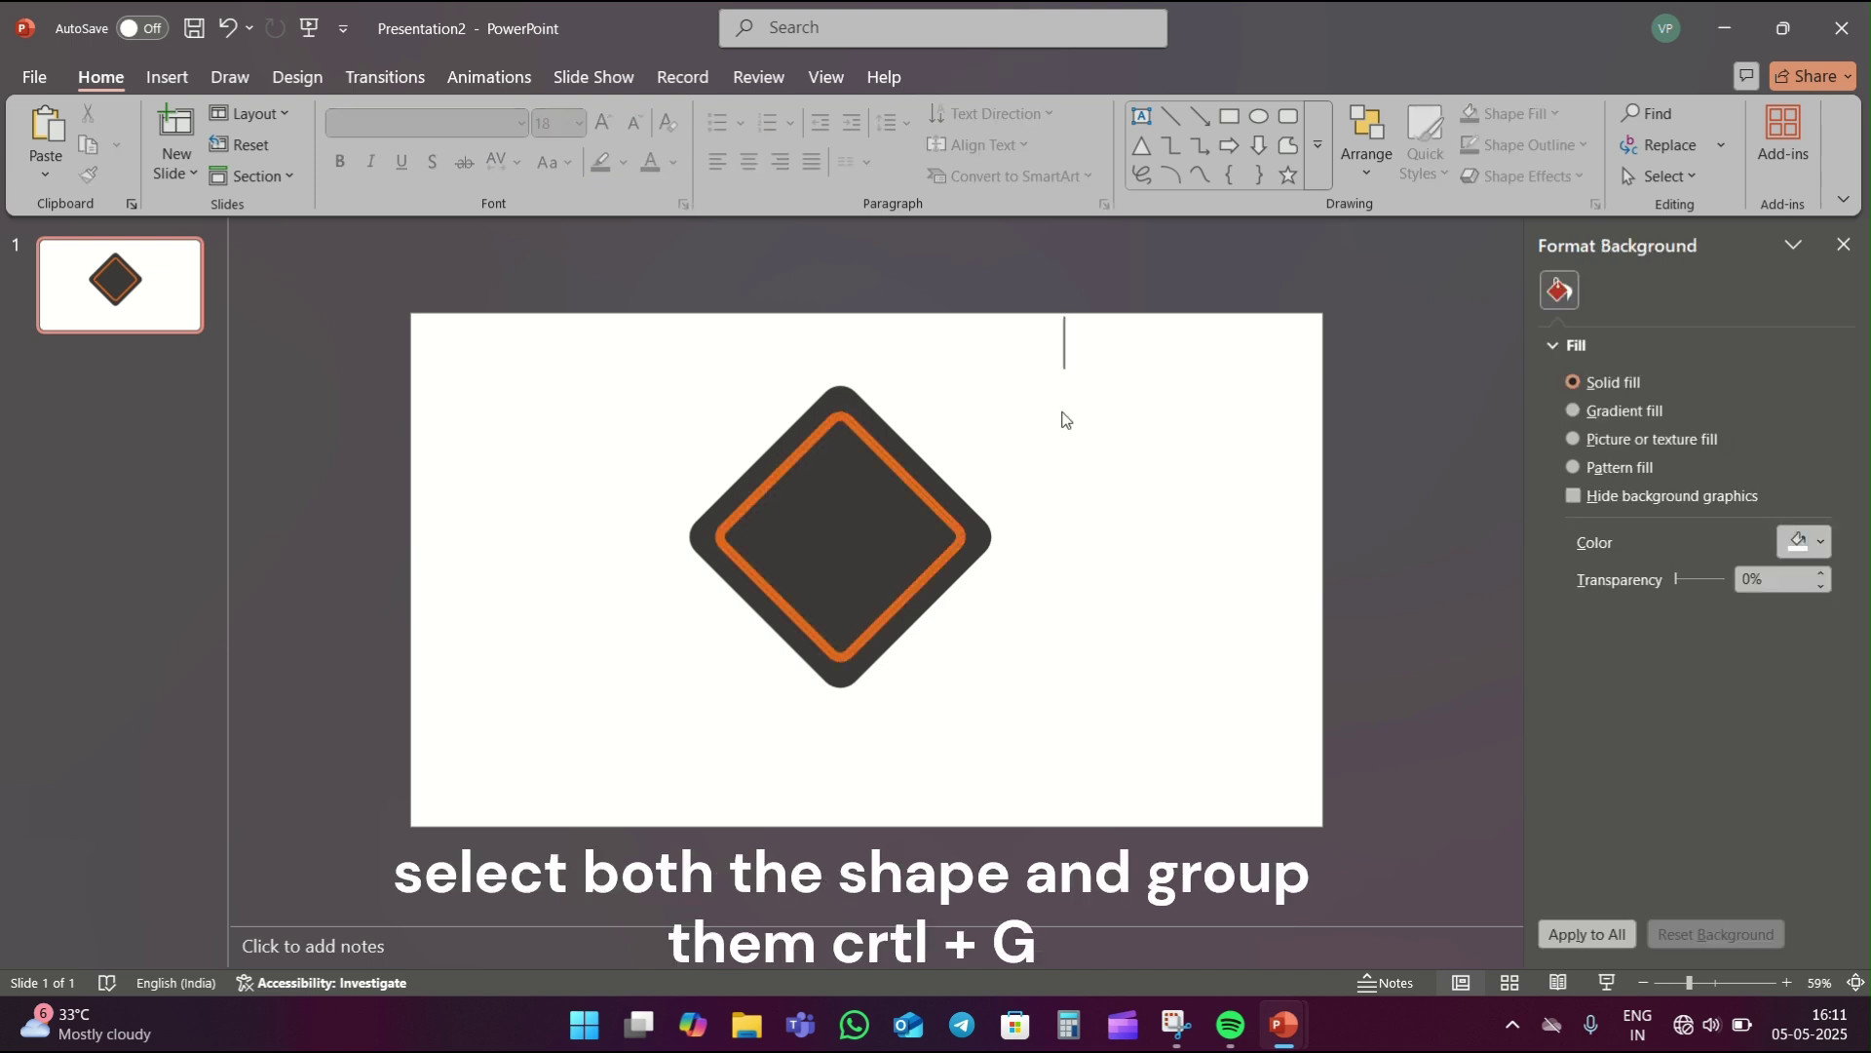
{"action": "key", "text": "ctrl+g"}
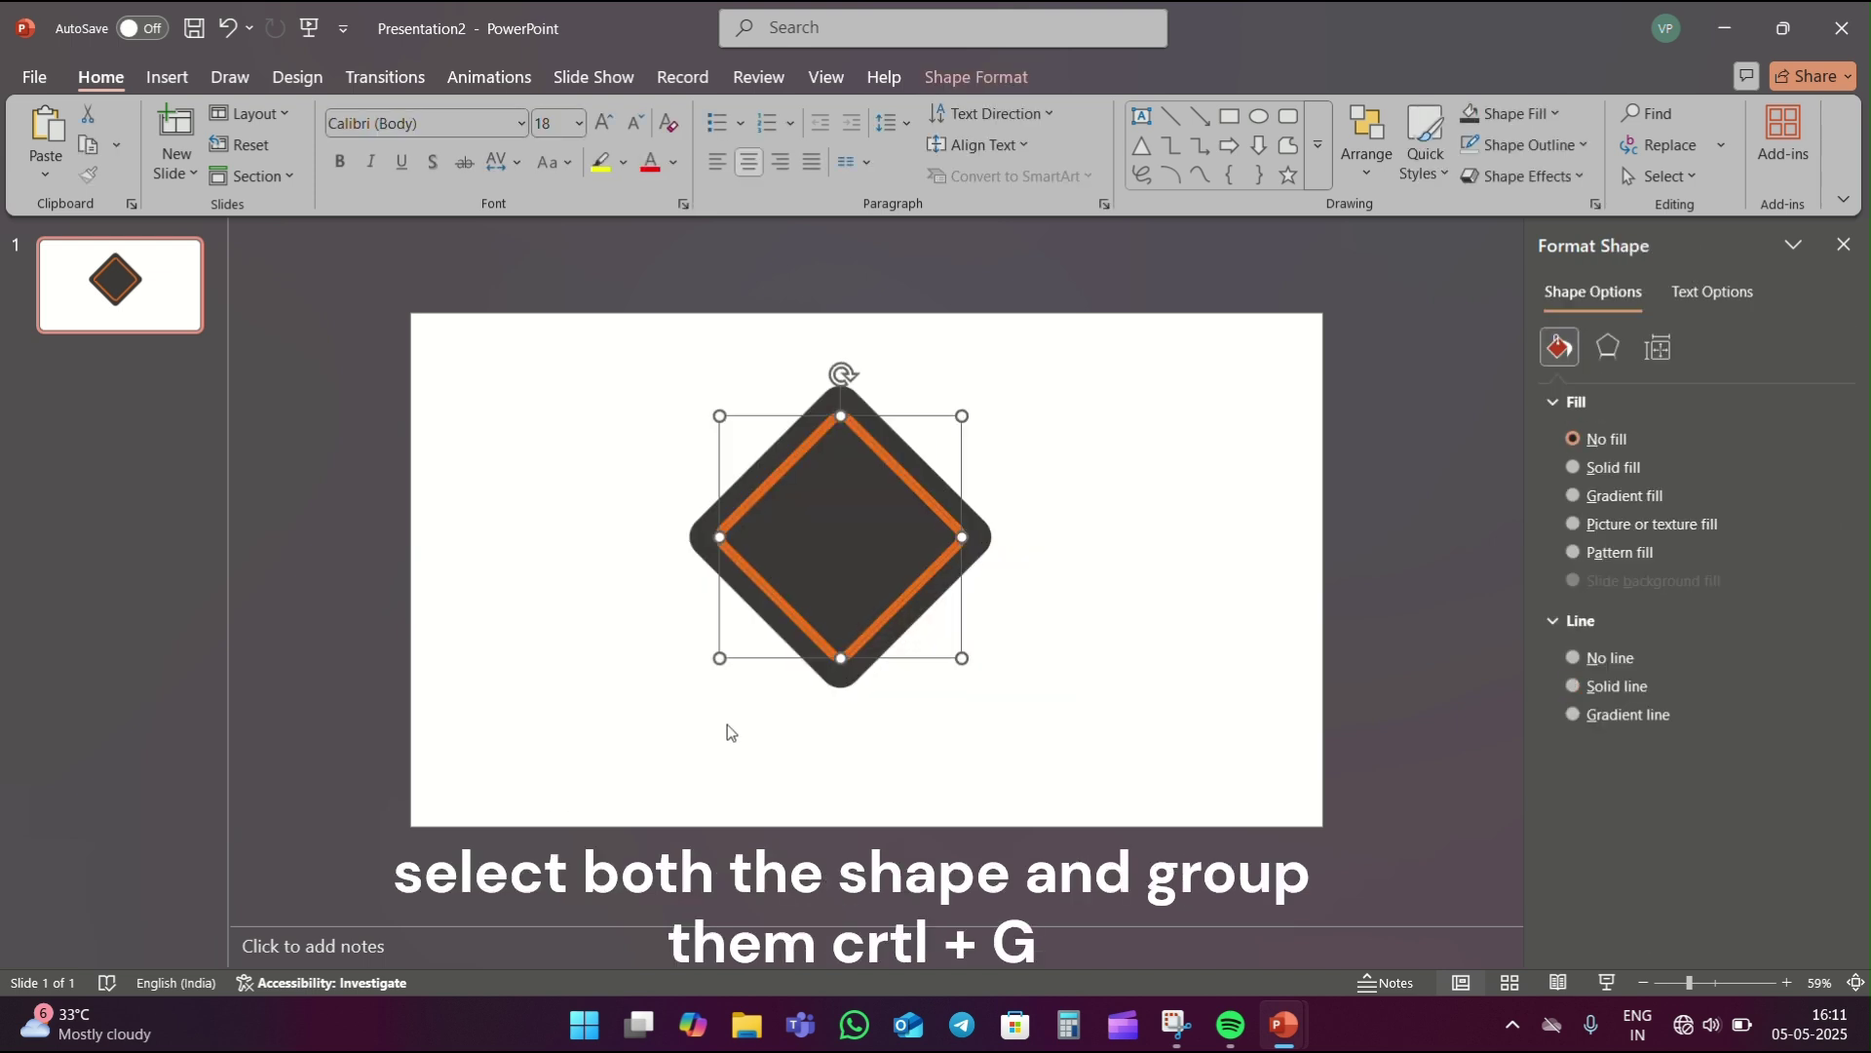
{"action": "left_click", "coordinate": [1049, 529]}
{"action": "left_click_drag", "start_coordinate": [844, 521], "coordinate": [602, 562]}
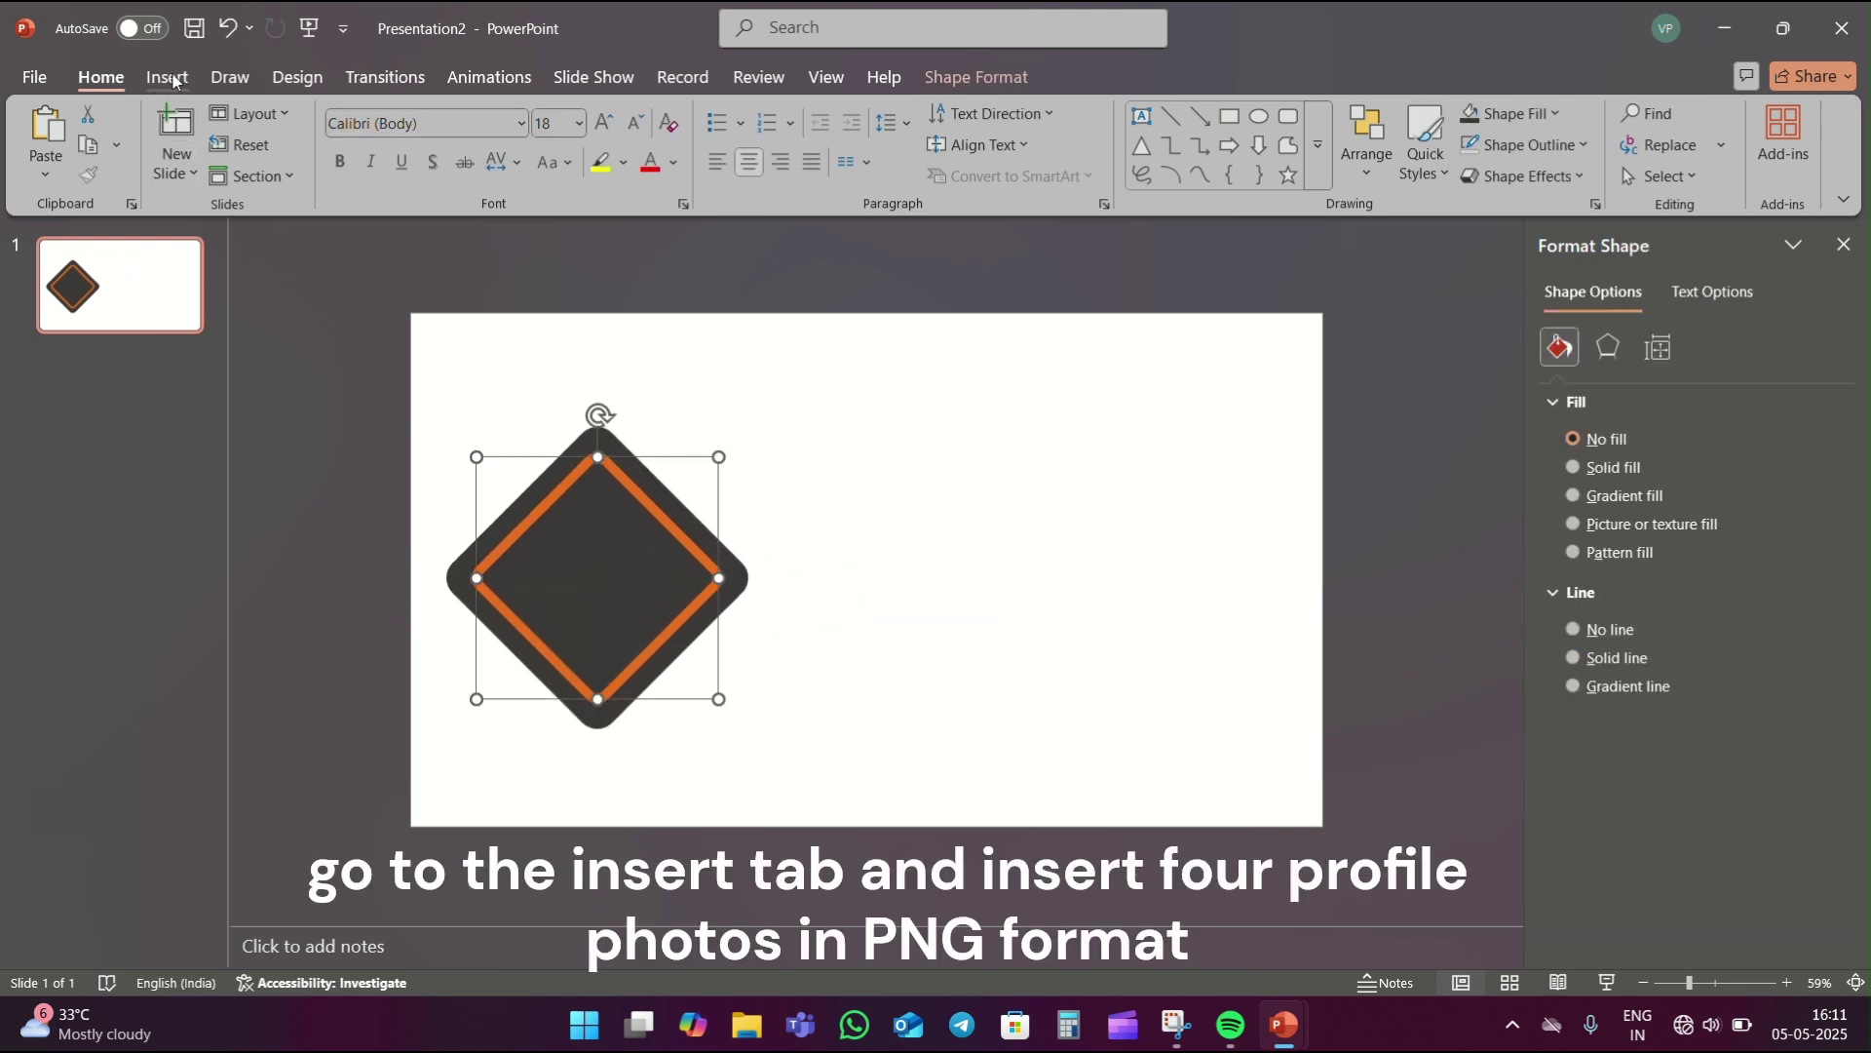
- Insert all four profile photos from the Desktop's 'new' folder
{"action": "left_click", "coordinate": [168, 78]}
{"action": "left_click", "coordinate": [188, 141]}
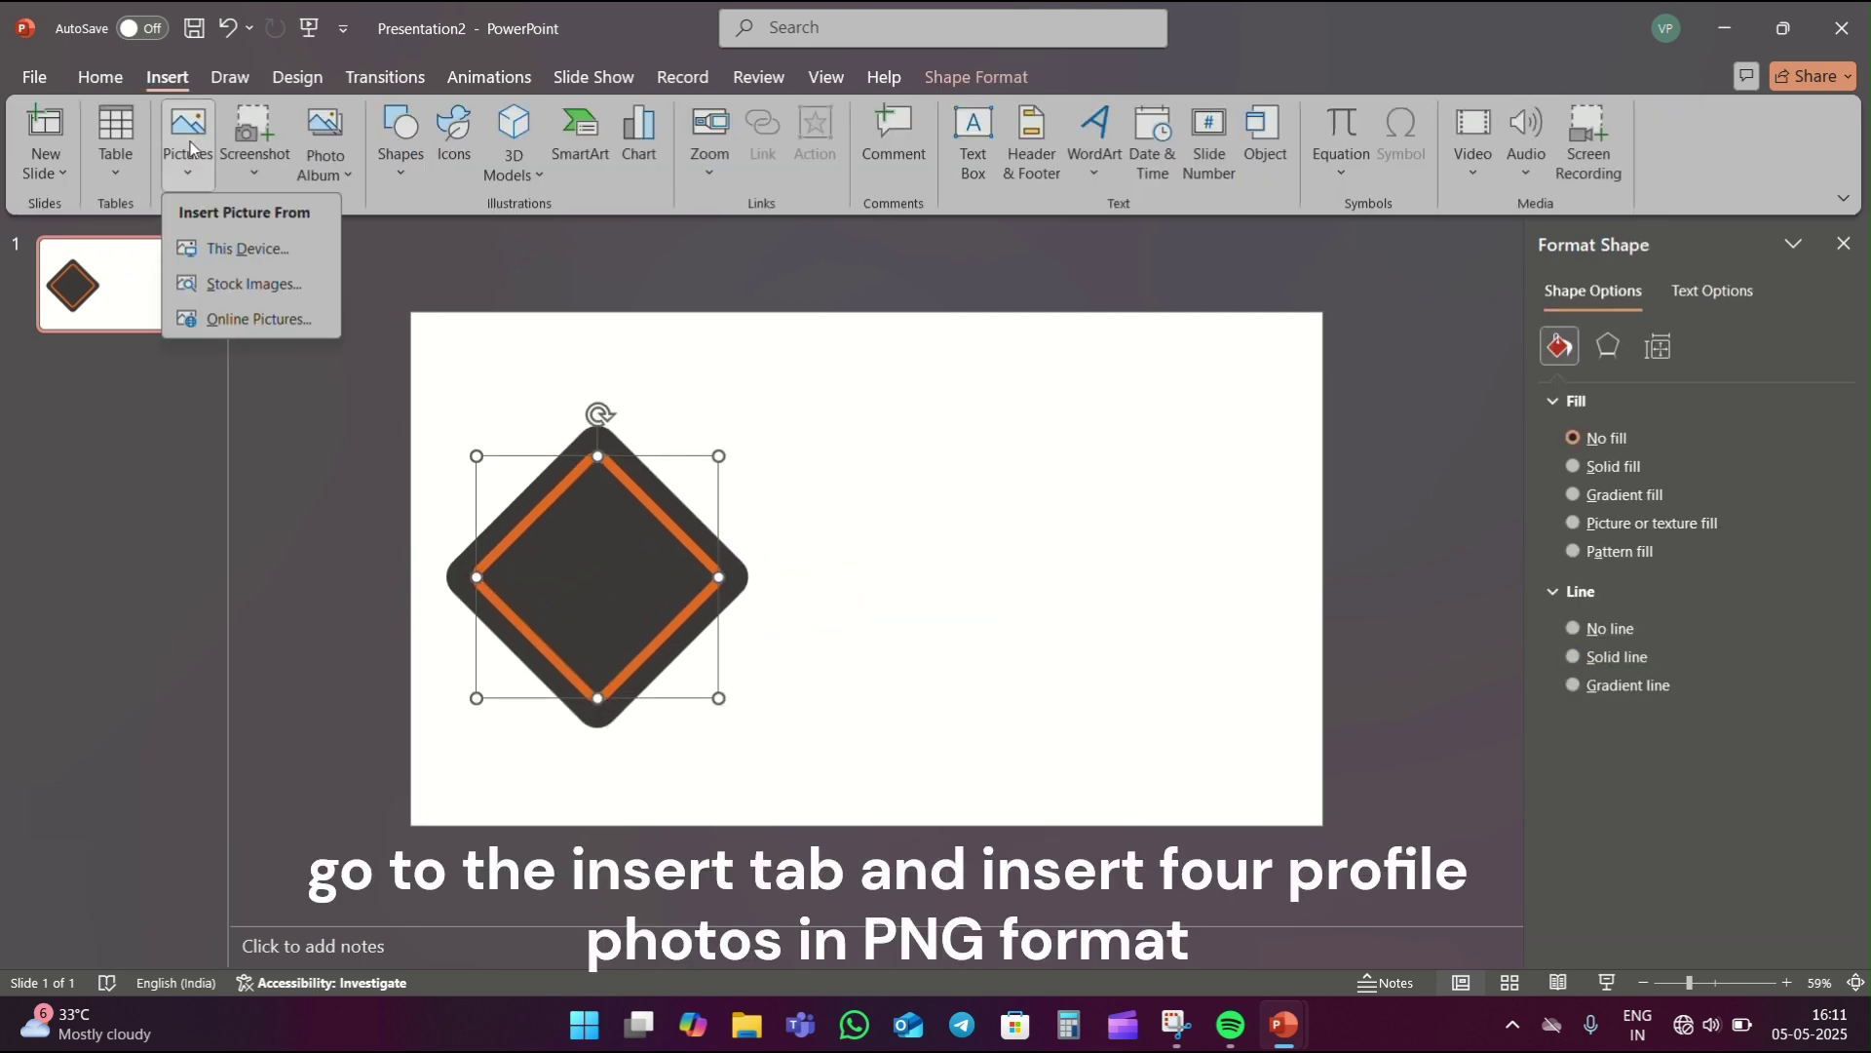
{"action": "left_click", "coordinate": [222, 249]}
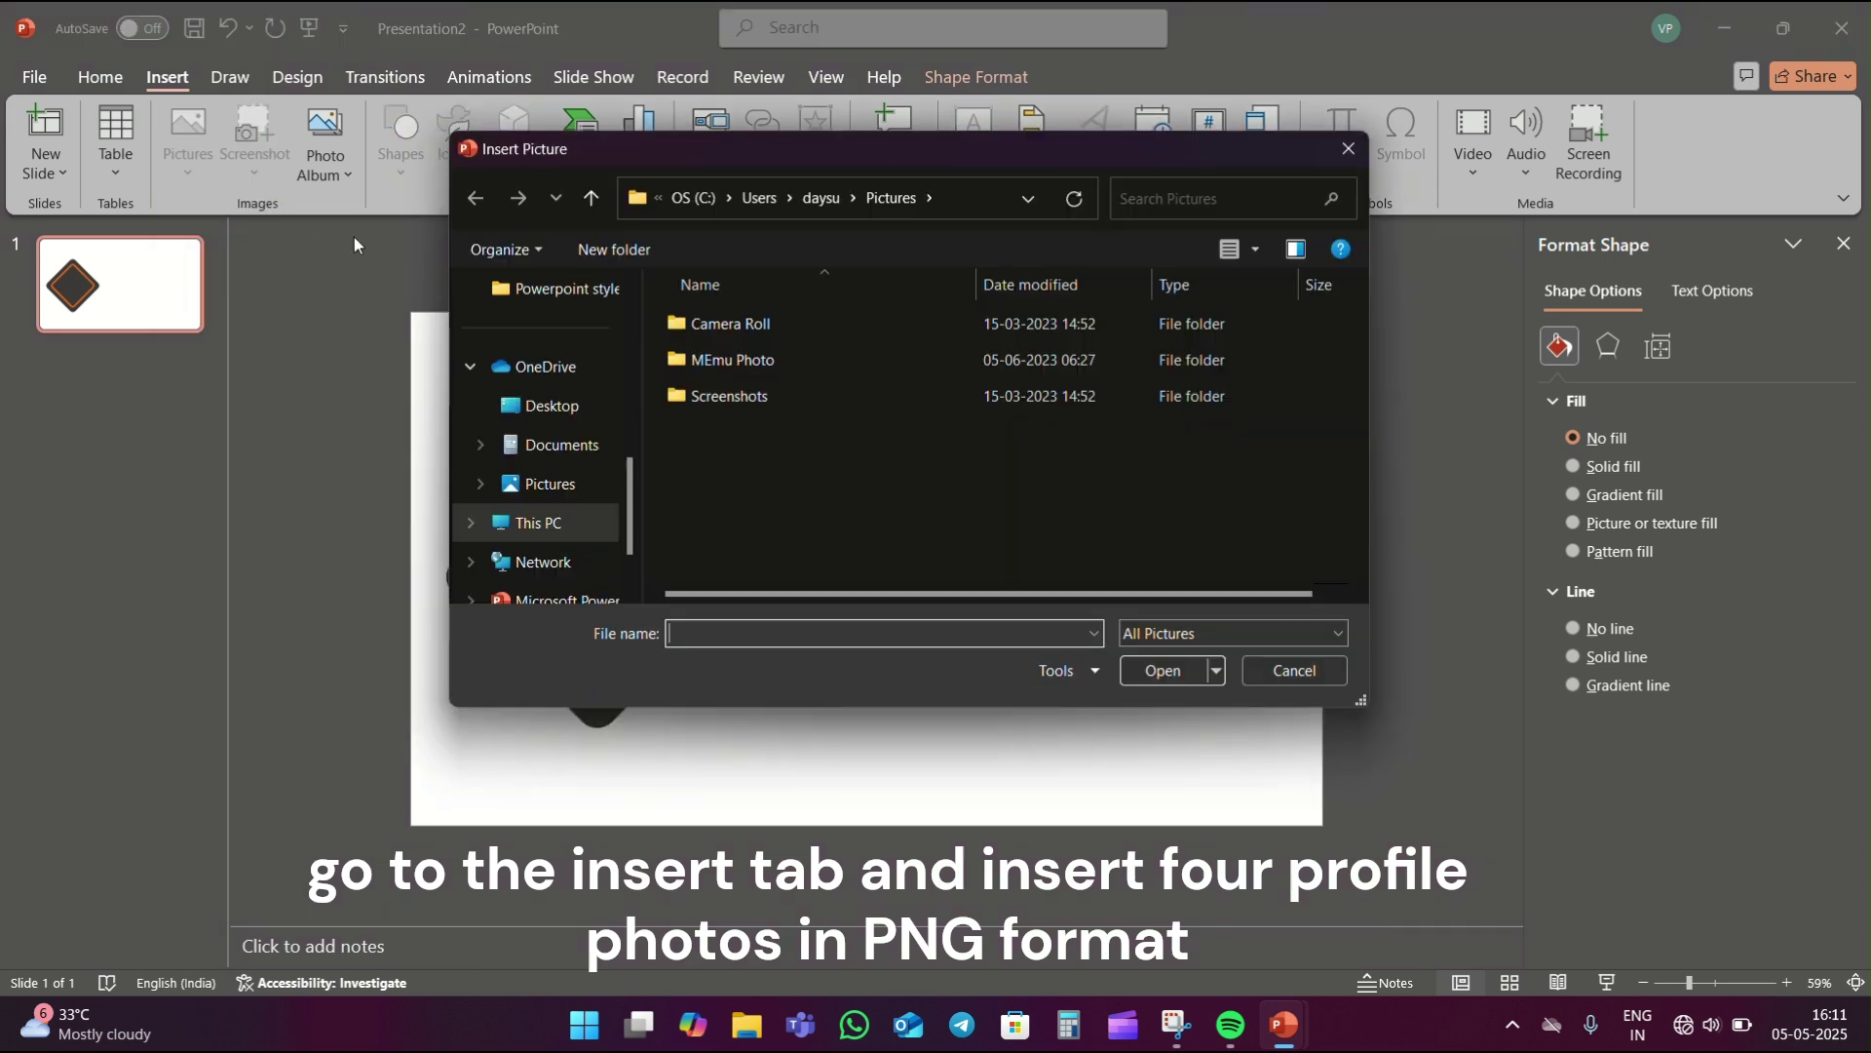
{"action": "scroll", "coordinate": [546, 429], "scroll_direction": "up", "scroll_amount": 1}
{"action": "scroll", "coordinate": [546, 429], "scroll_direction": "up", "scroll_amount": 3}
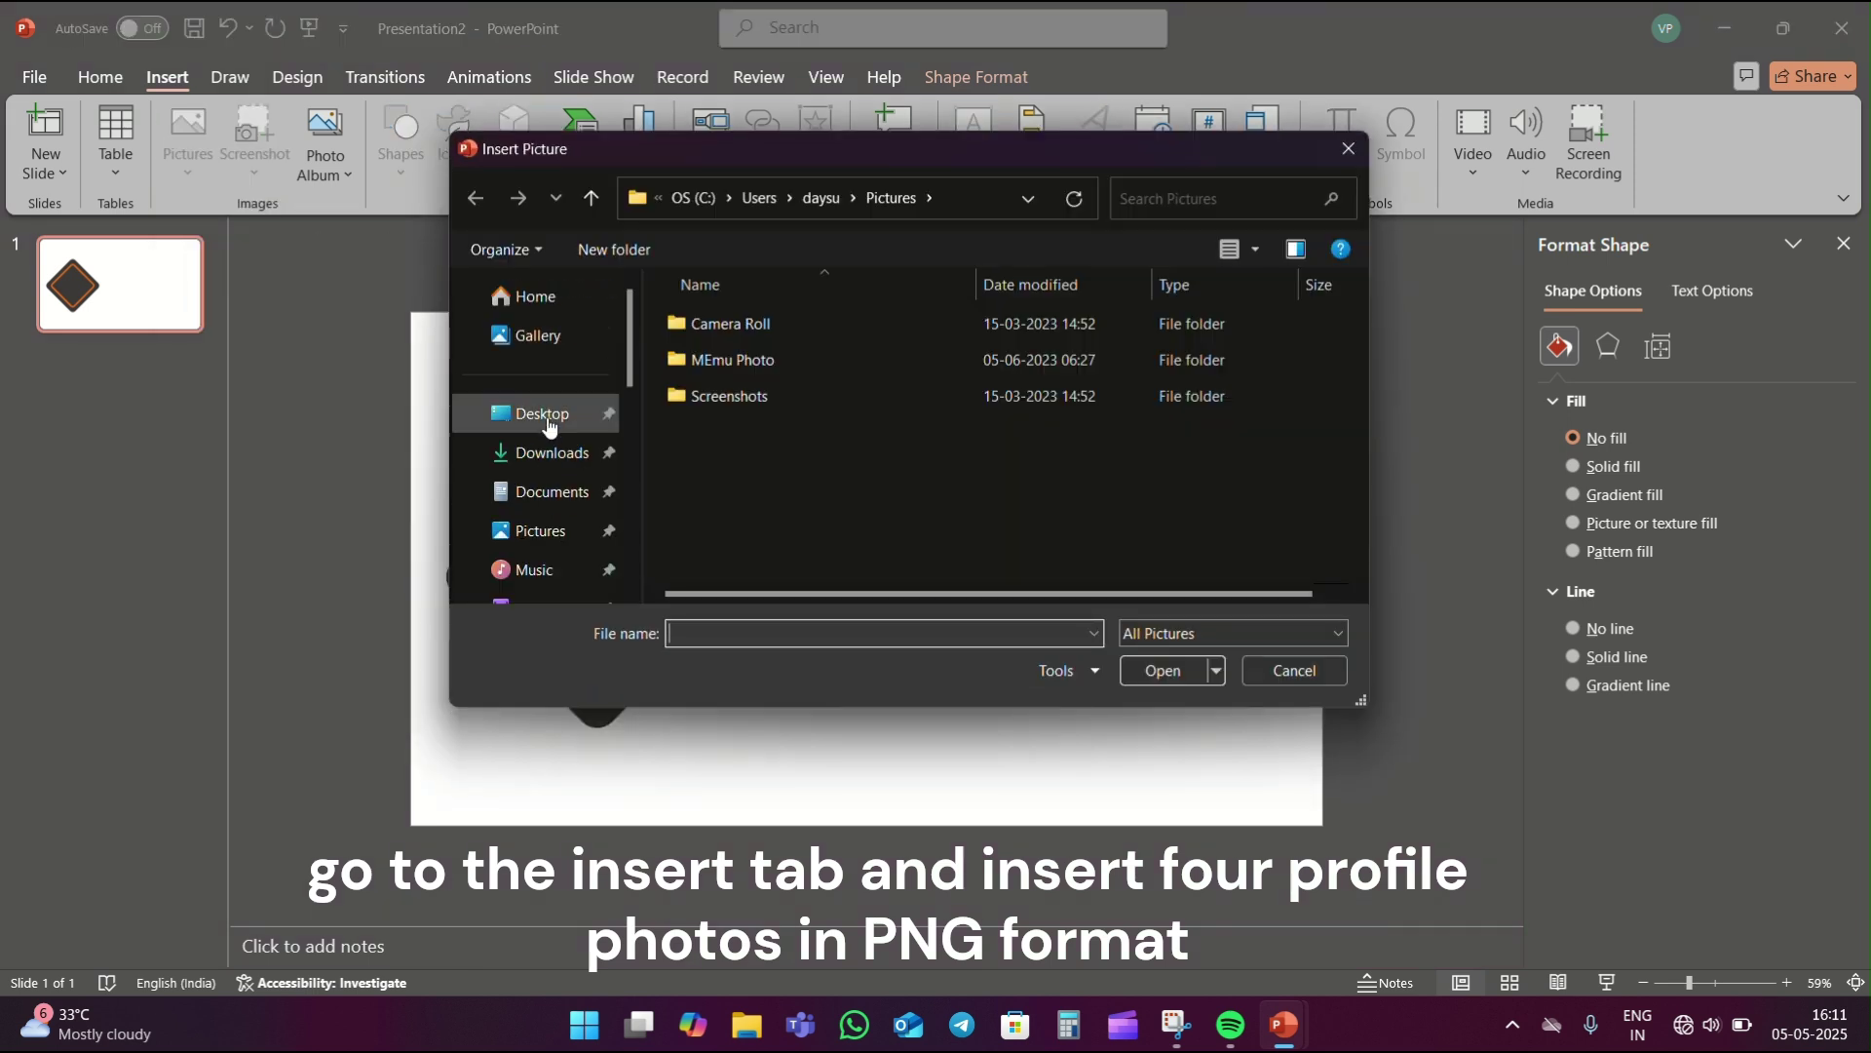
{"action": "left_click", "coordinate": [548, 426]}
{"action": "double_click", "coordinate": [753, 342]}
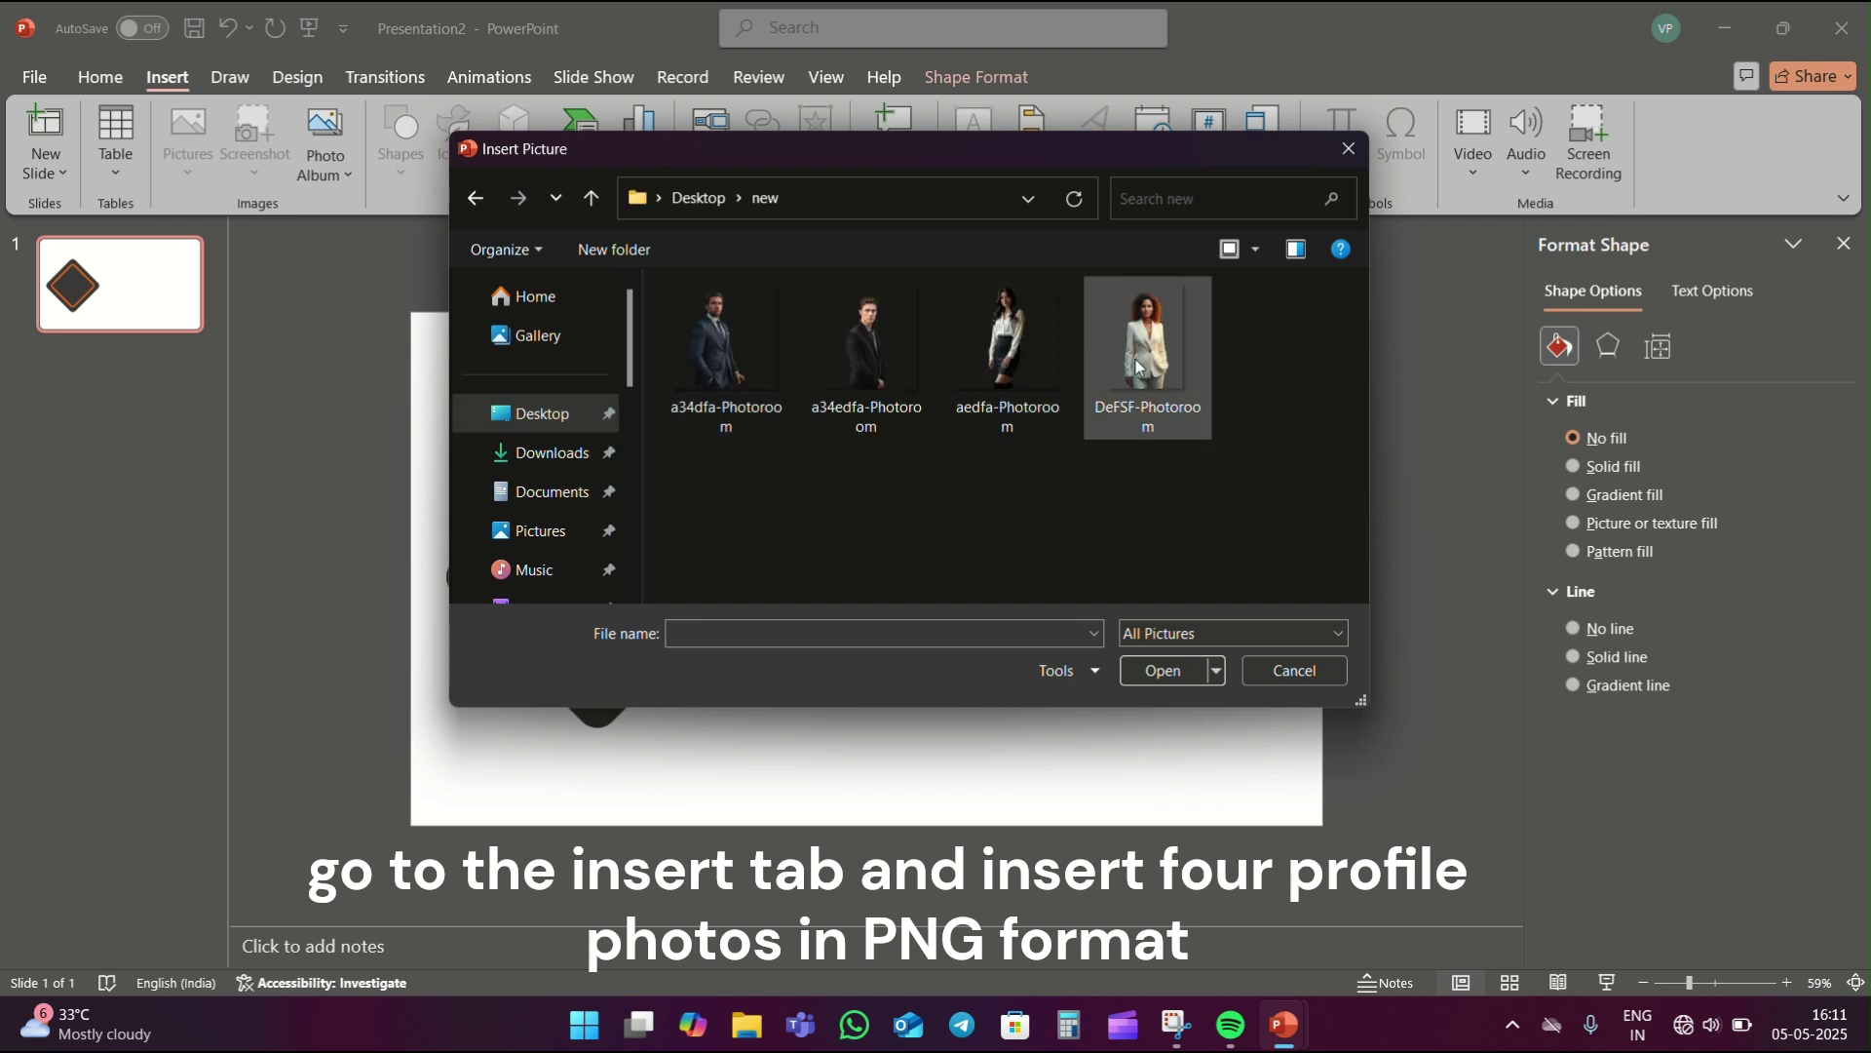
{"action": "left_click", "coordinate": [1139, 366]}
{"action": "left_click", "coordinate": [756, 356], "text": "shift"}
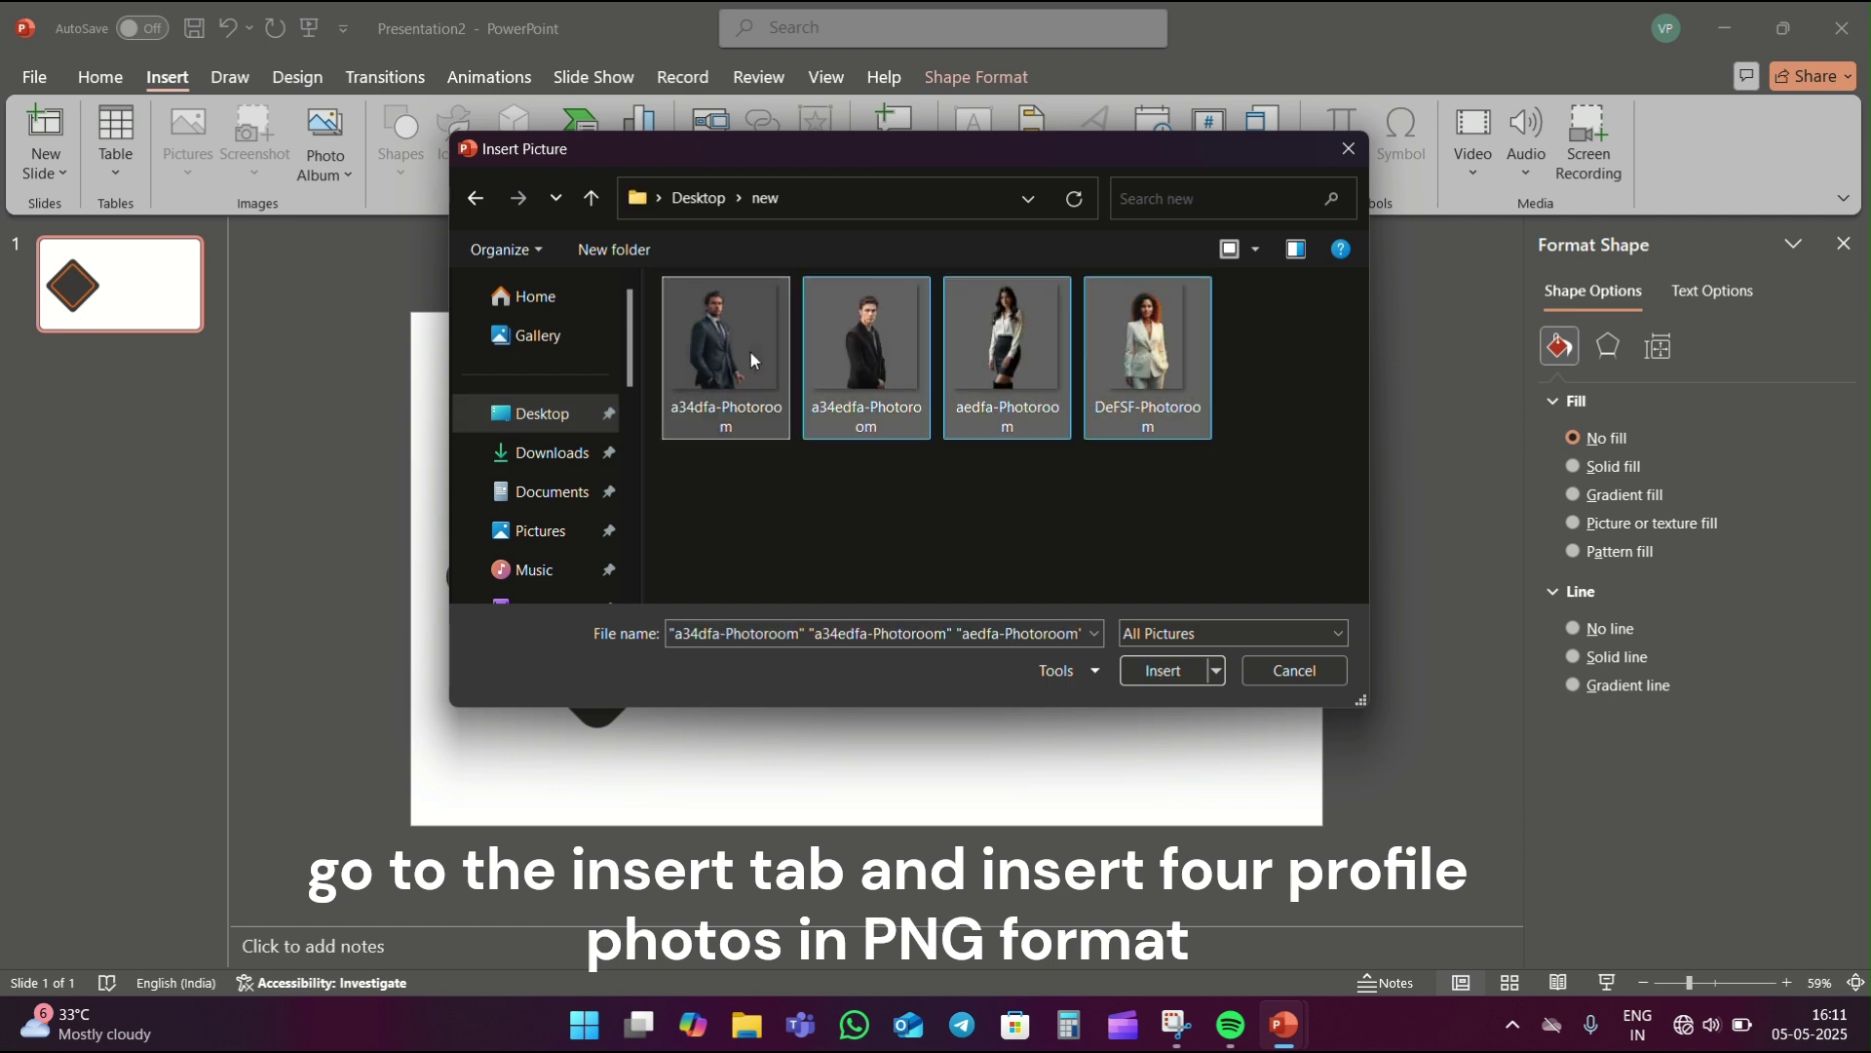
{"action": "left_click", "coordinate": [1164, 672]}
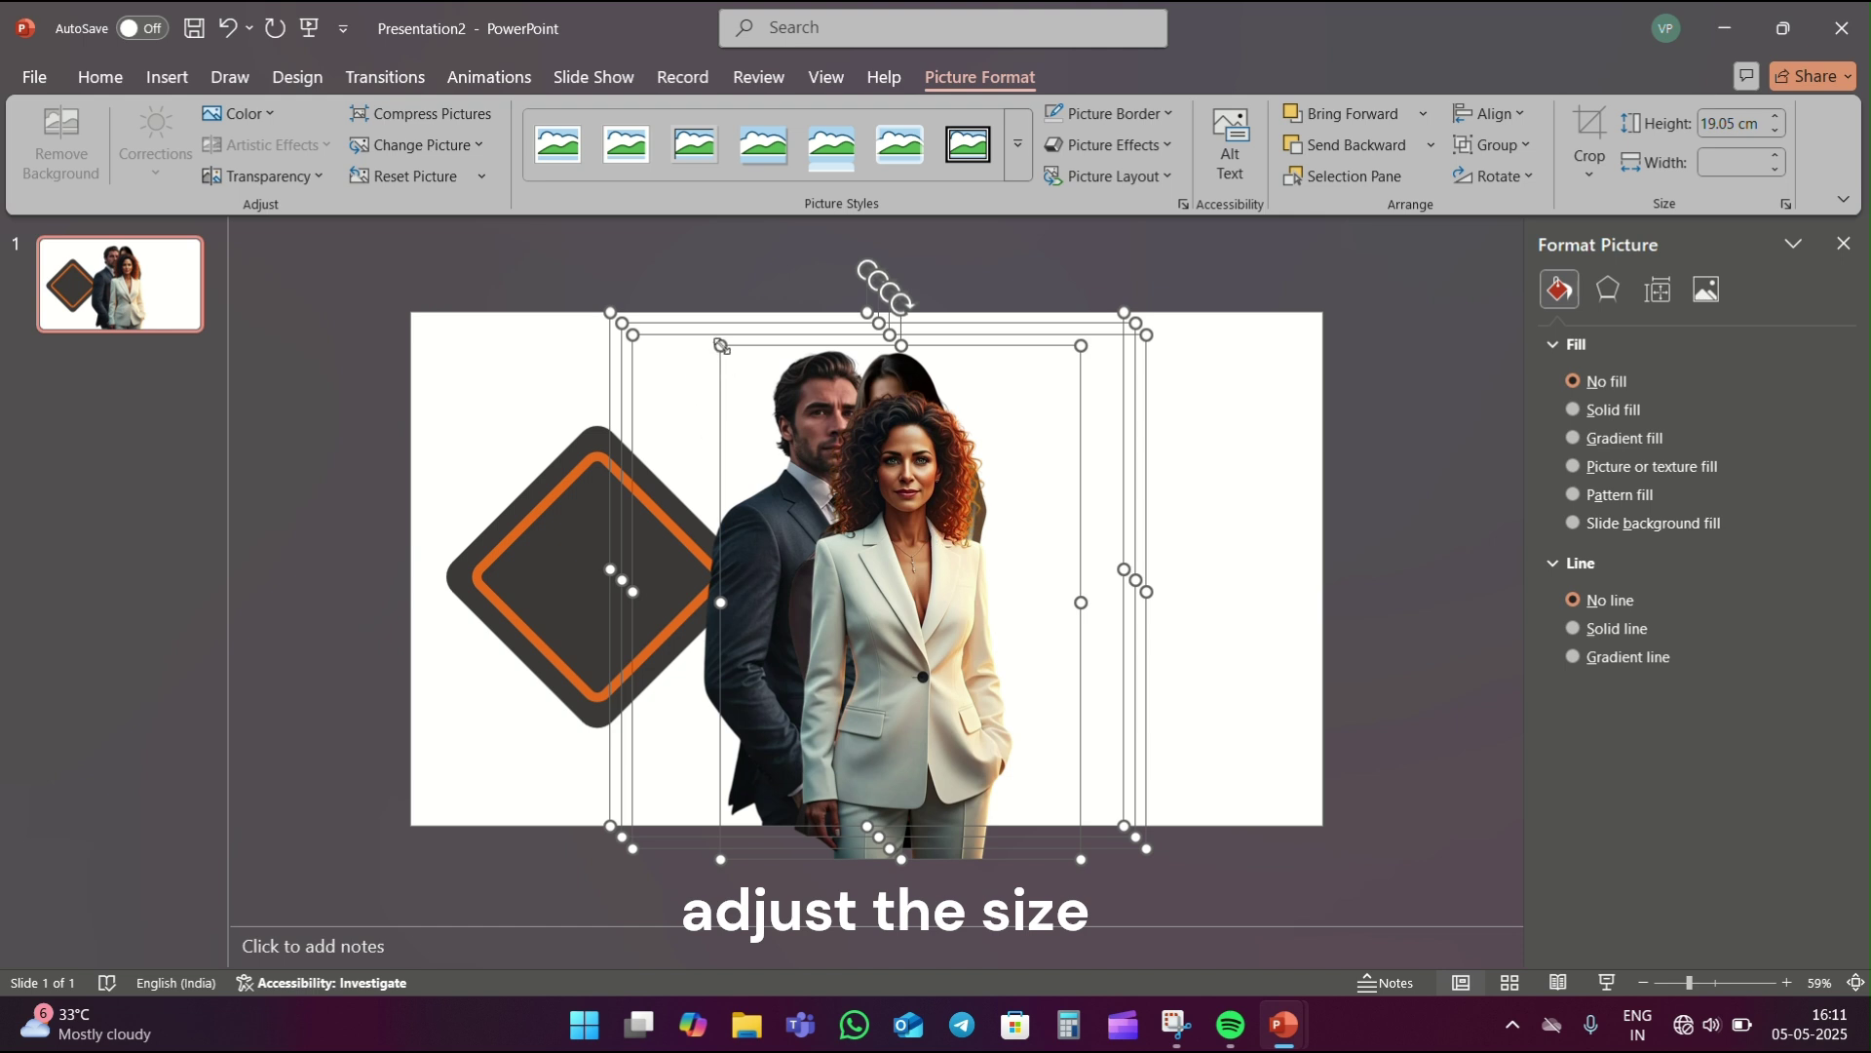
- Shrink the stacked photos and park them off the slide's right edge
{"action": "left_click_drag", "start_coordinate": [721, 346], "coordinate": [868, 592]}
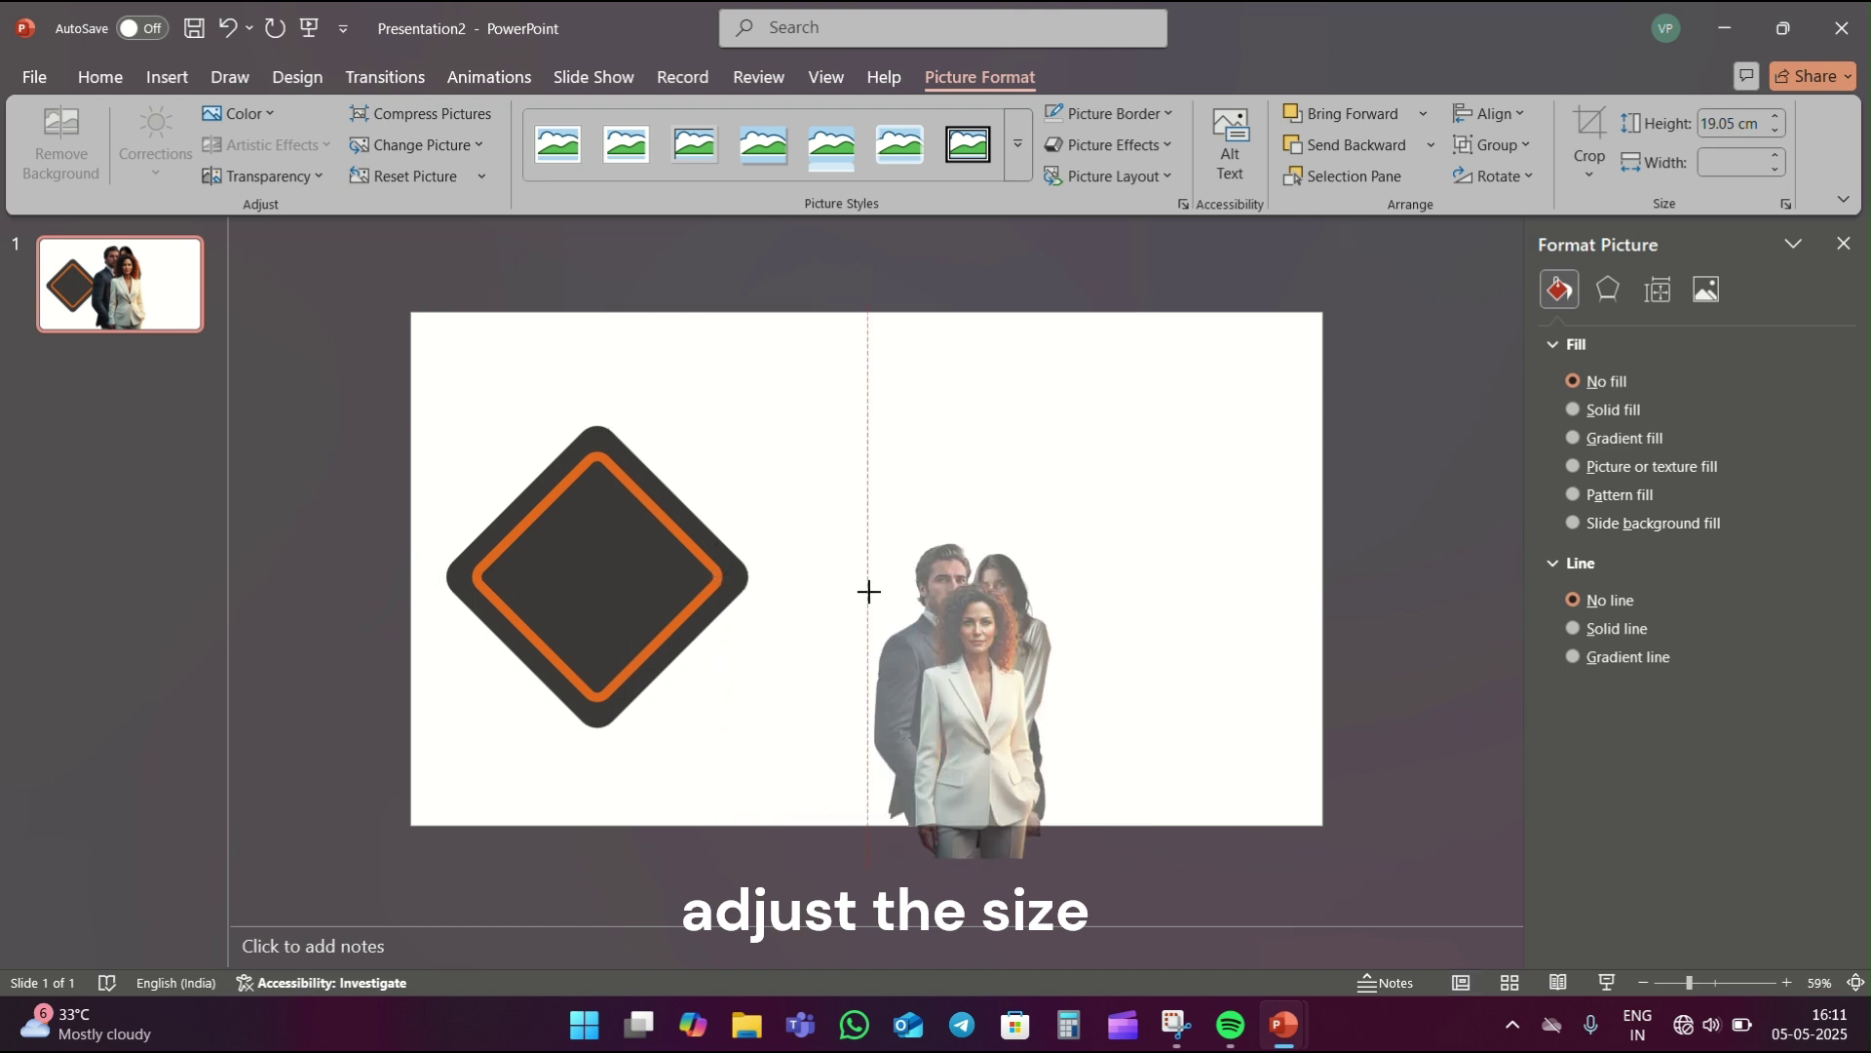
{"action": "left_click_drag", "start_coordinate": [964, 725], "coordinate": [1429, 667]}
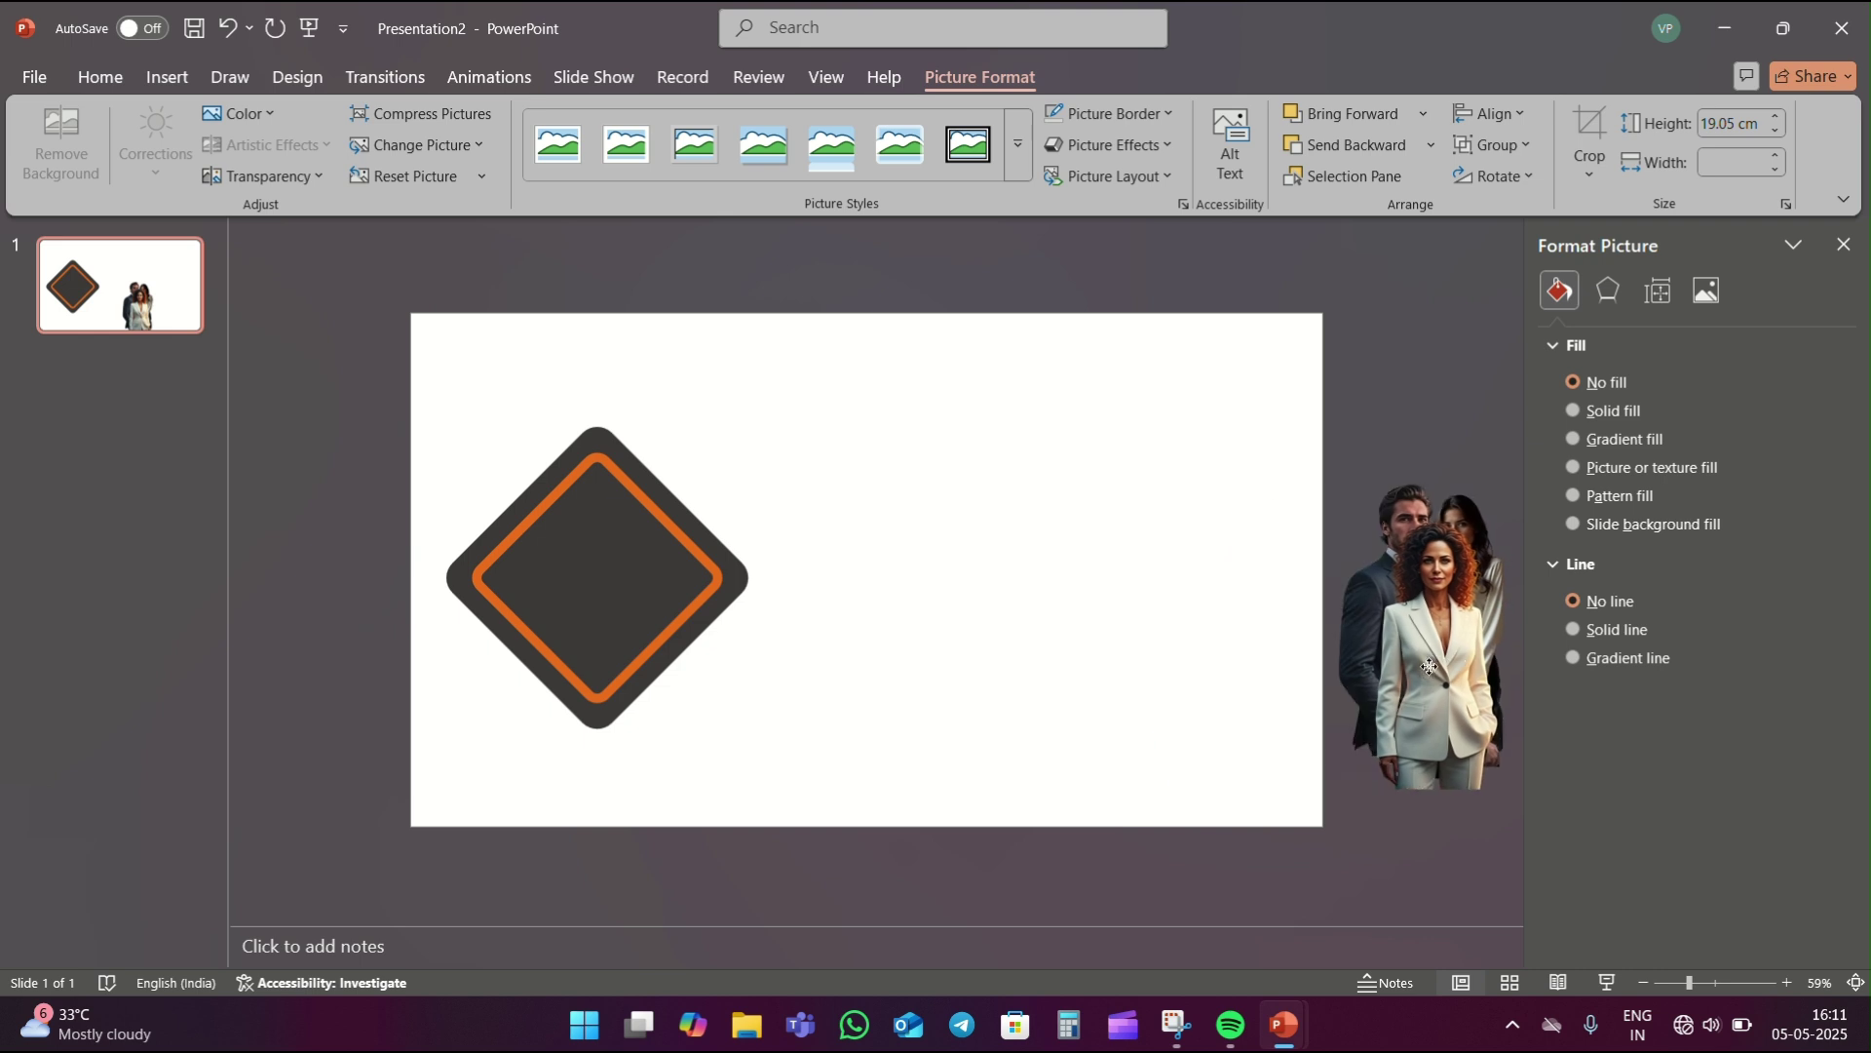
{"action": "left_click", "coordinate": [1161, 451]}
- Centre the curly-haired woman's photo and crop it to her upper body
{"action": "left_click", "coordinate": [1344, 671]}
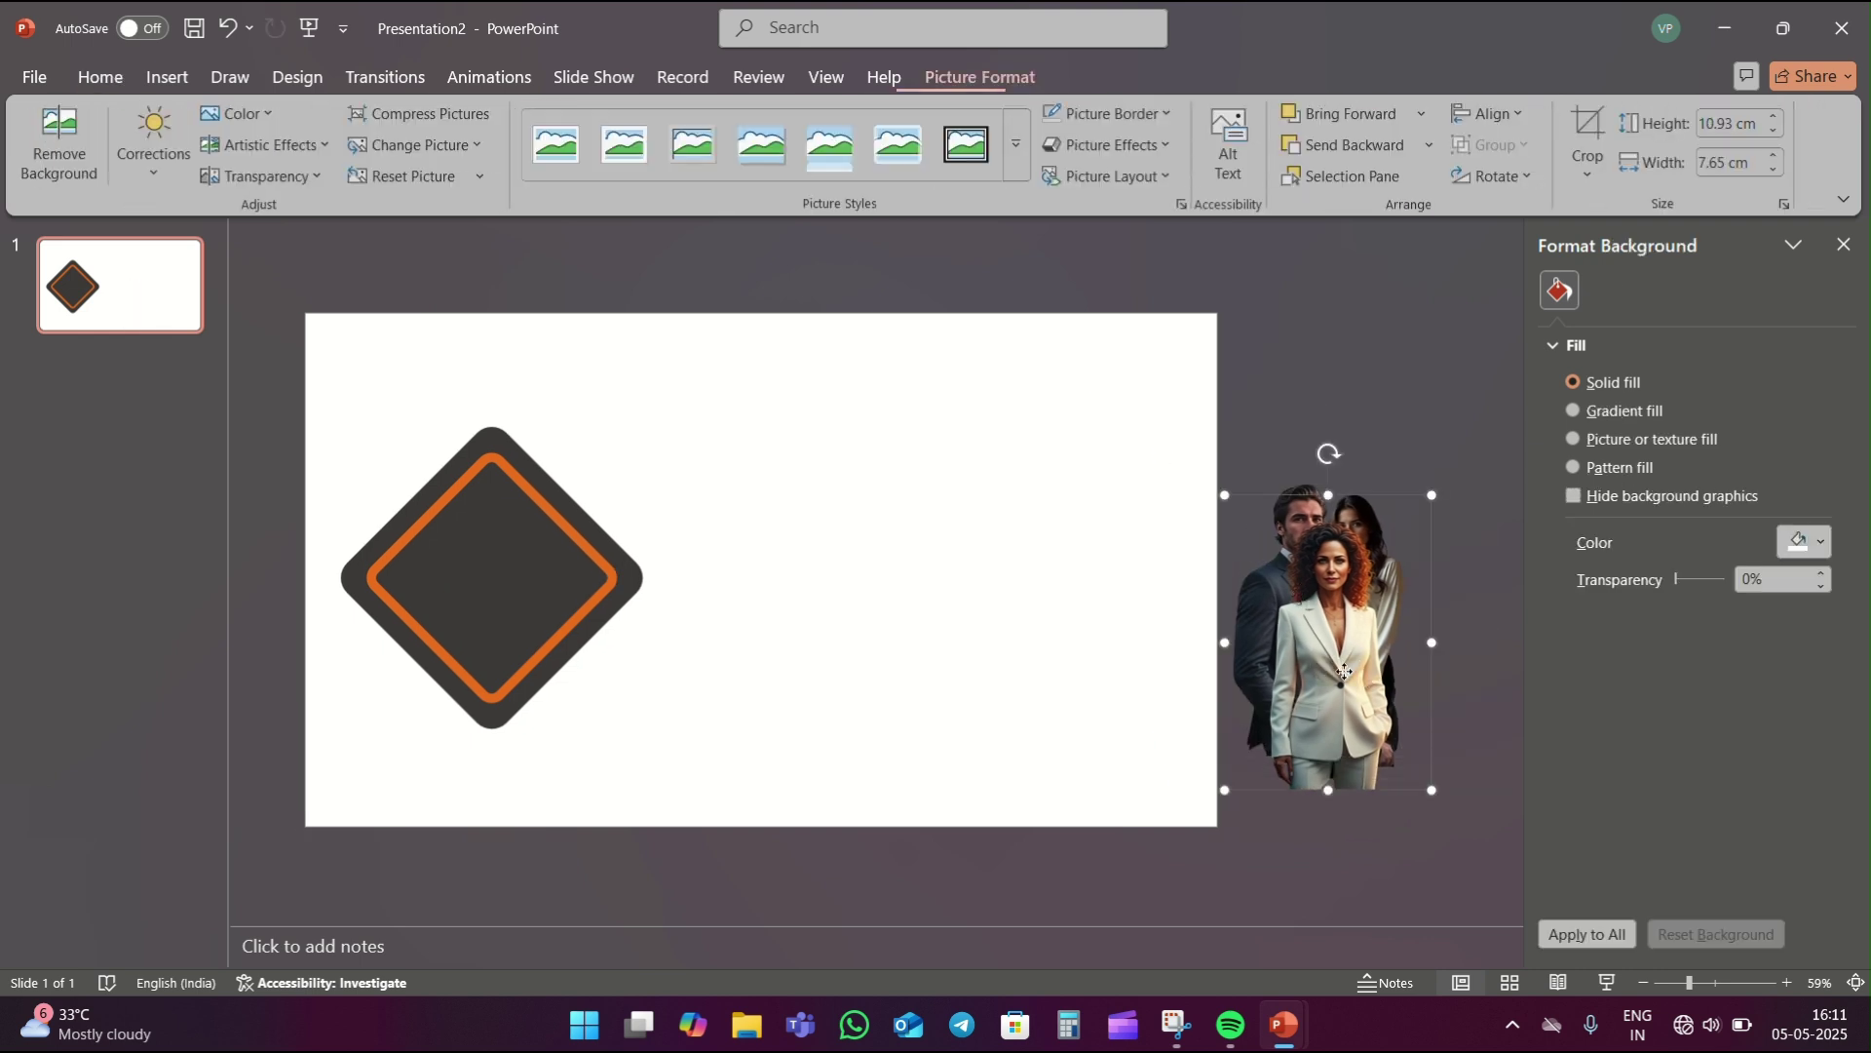
{"action": "left_click_drag", "start_coordinate": [1344, 672], "coordinate": [932, 594]}
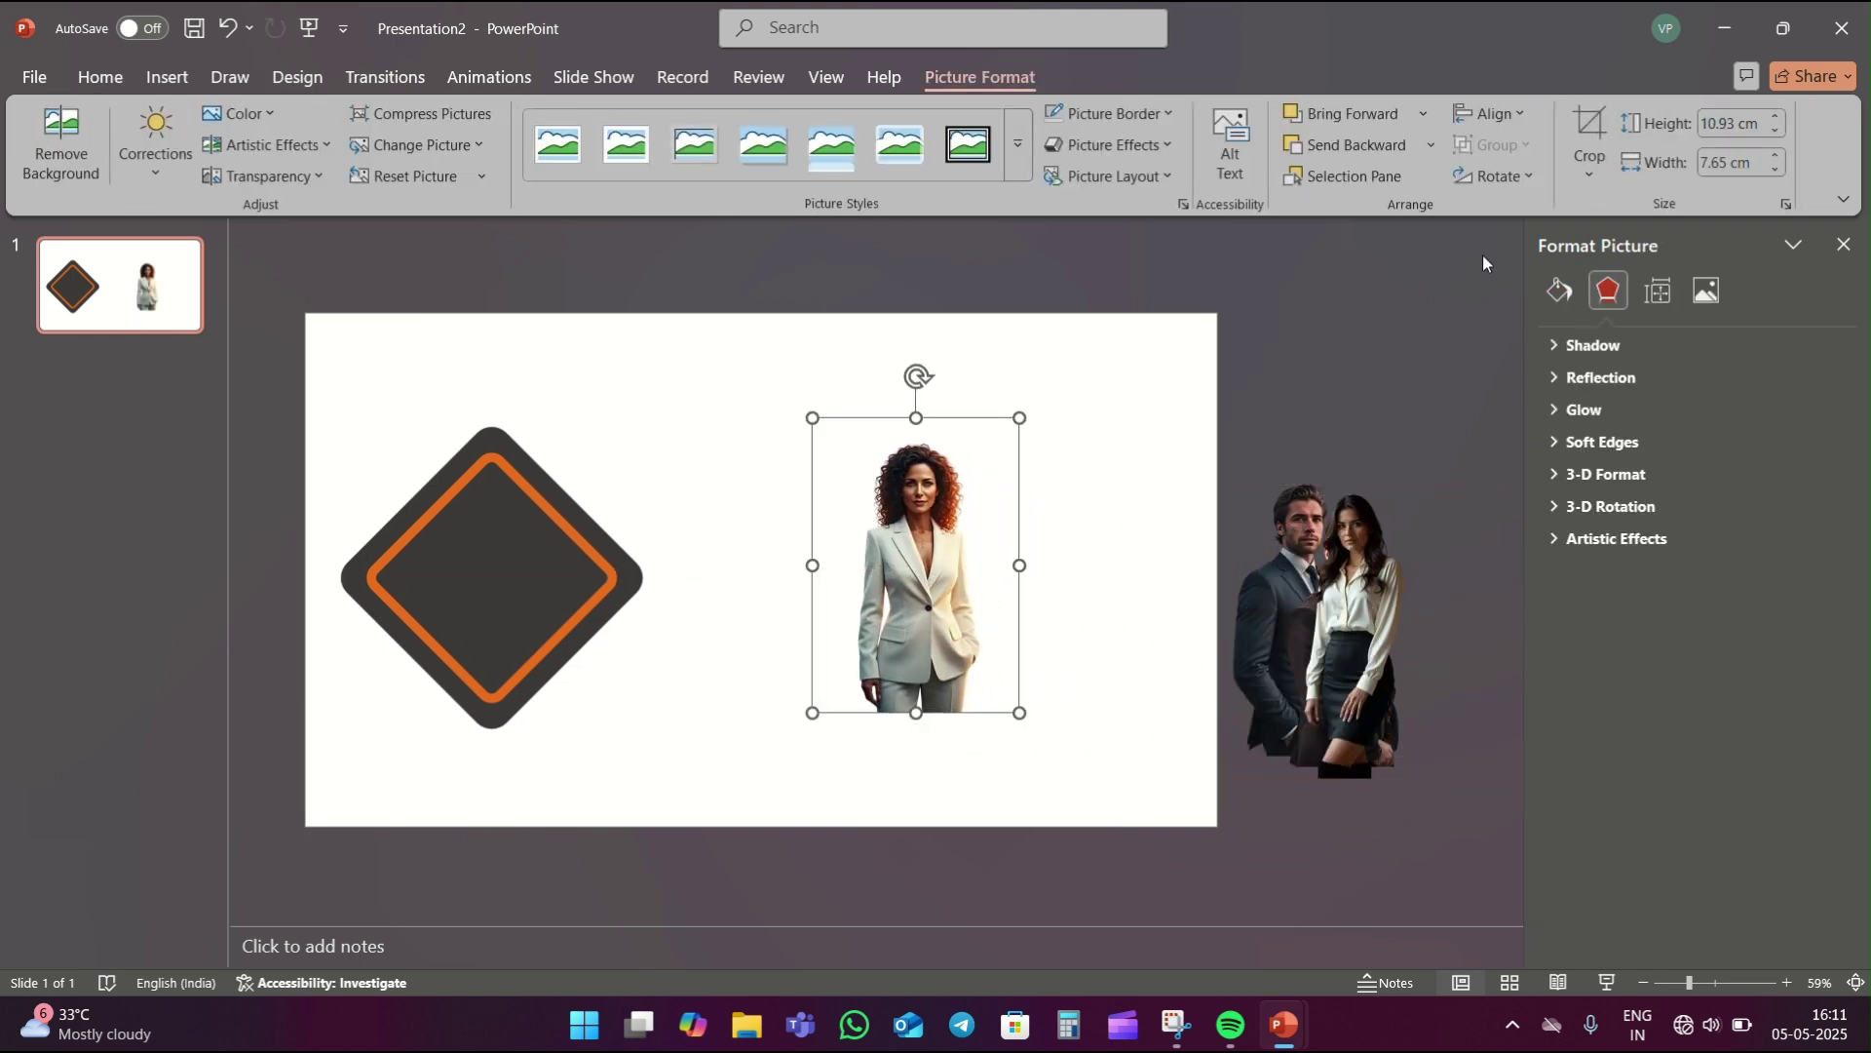
{"action": "left_click", "coordinate": [1590, 137]}
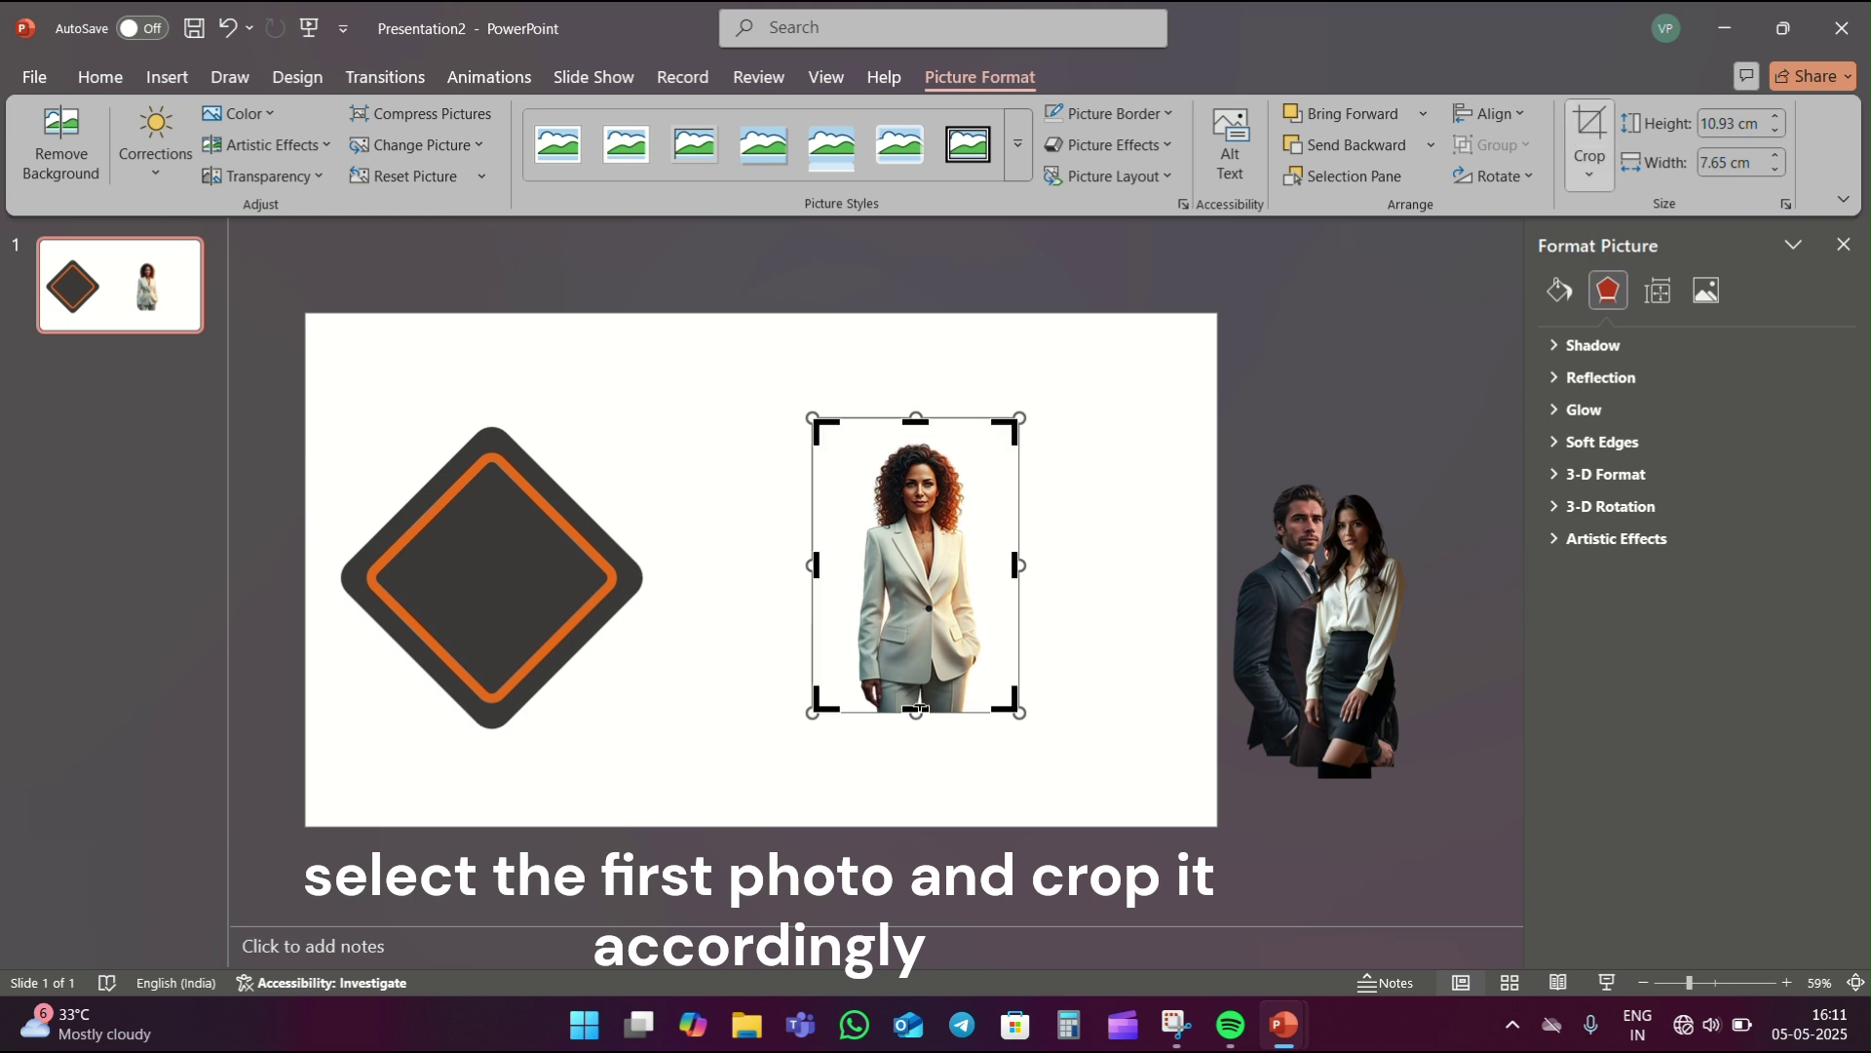
{"action": "left_click_drag", "start_coordinate": [922, 708], "coordinate": [927, 615]}
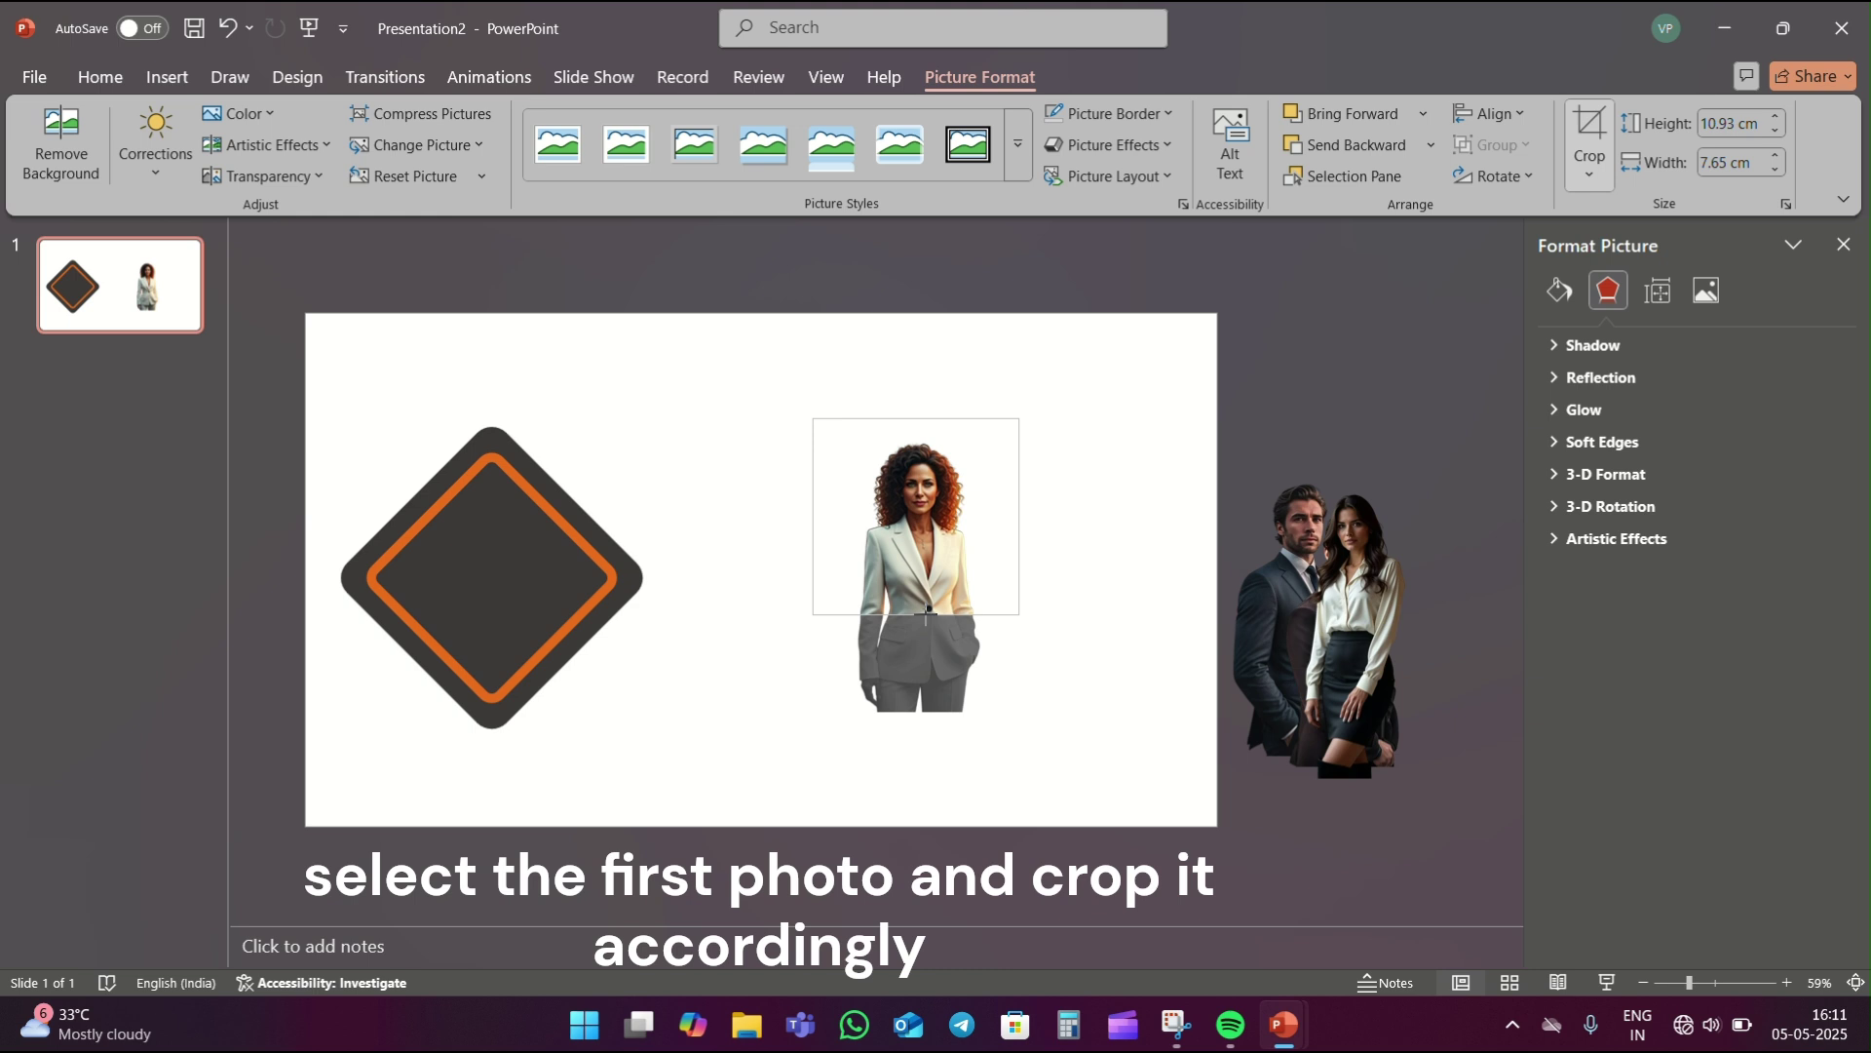
{"action": "left_click", "coordinate": [1073, 501]}
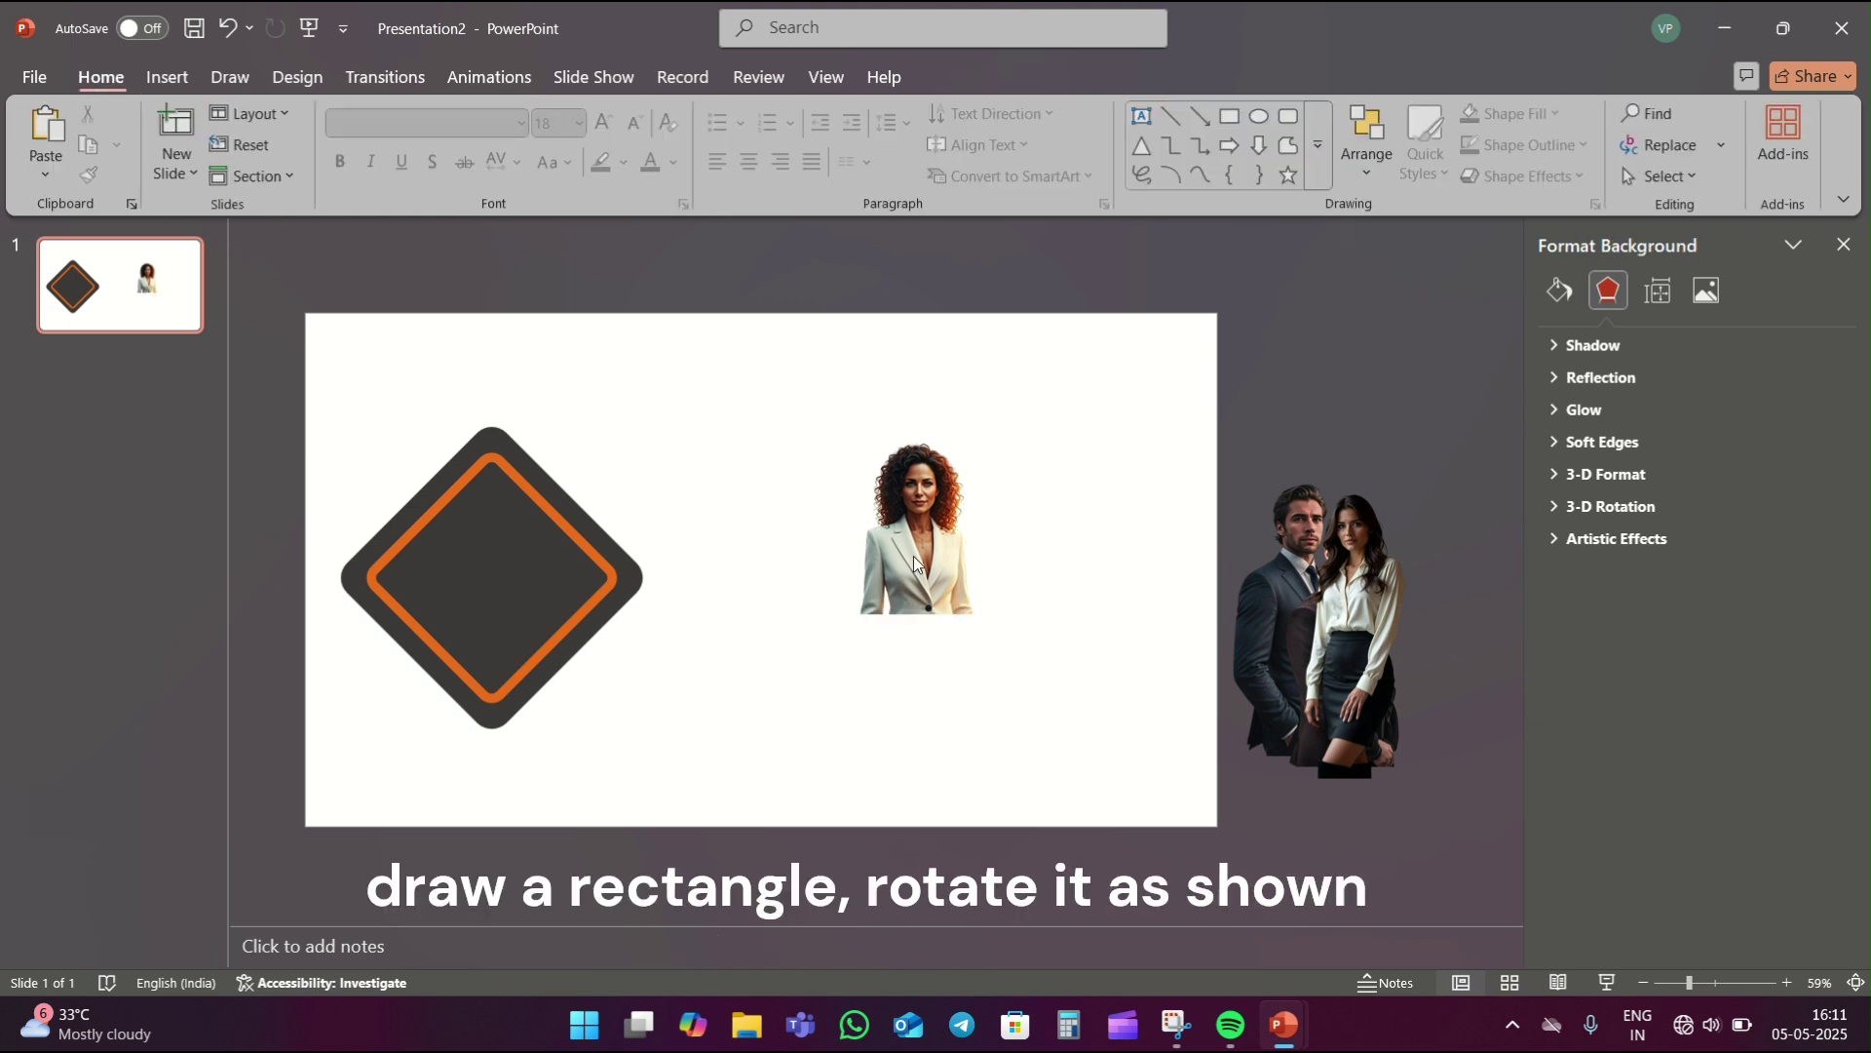
- Draw a square in the middle of the slide and rotate it into a diamond
{"action": "left_click", "coordinate": [1232, 116]}
{"action": "left_click_drag", "start_coordinate": [692, 412], "coordinate": [953, 672]}
{"action": "mouse_move", "coordinate": [805, 349]}
{"action": "left_mouse_down"}
{"action": "mouse_move", "coordinate": [739, 436]}
{"action": "mouse_move", "coordinate": [723, 430]}
{"action": "left_mouse_up"}
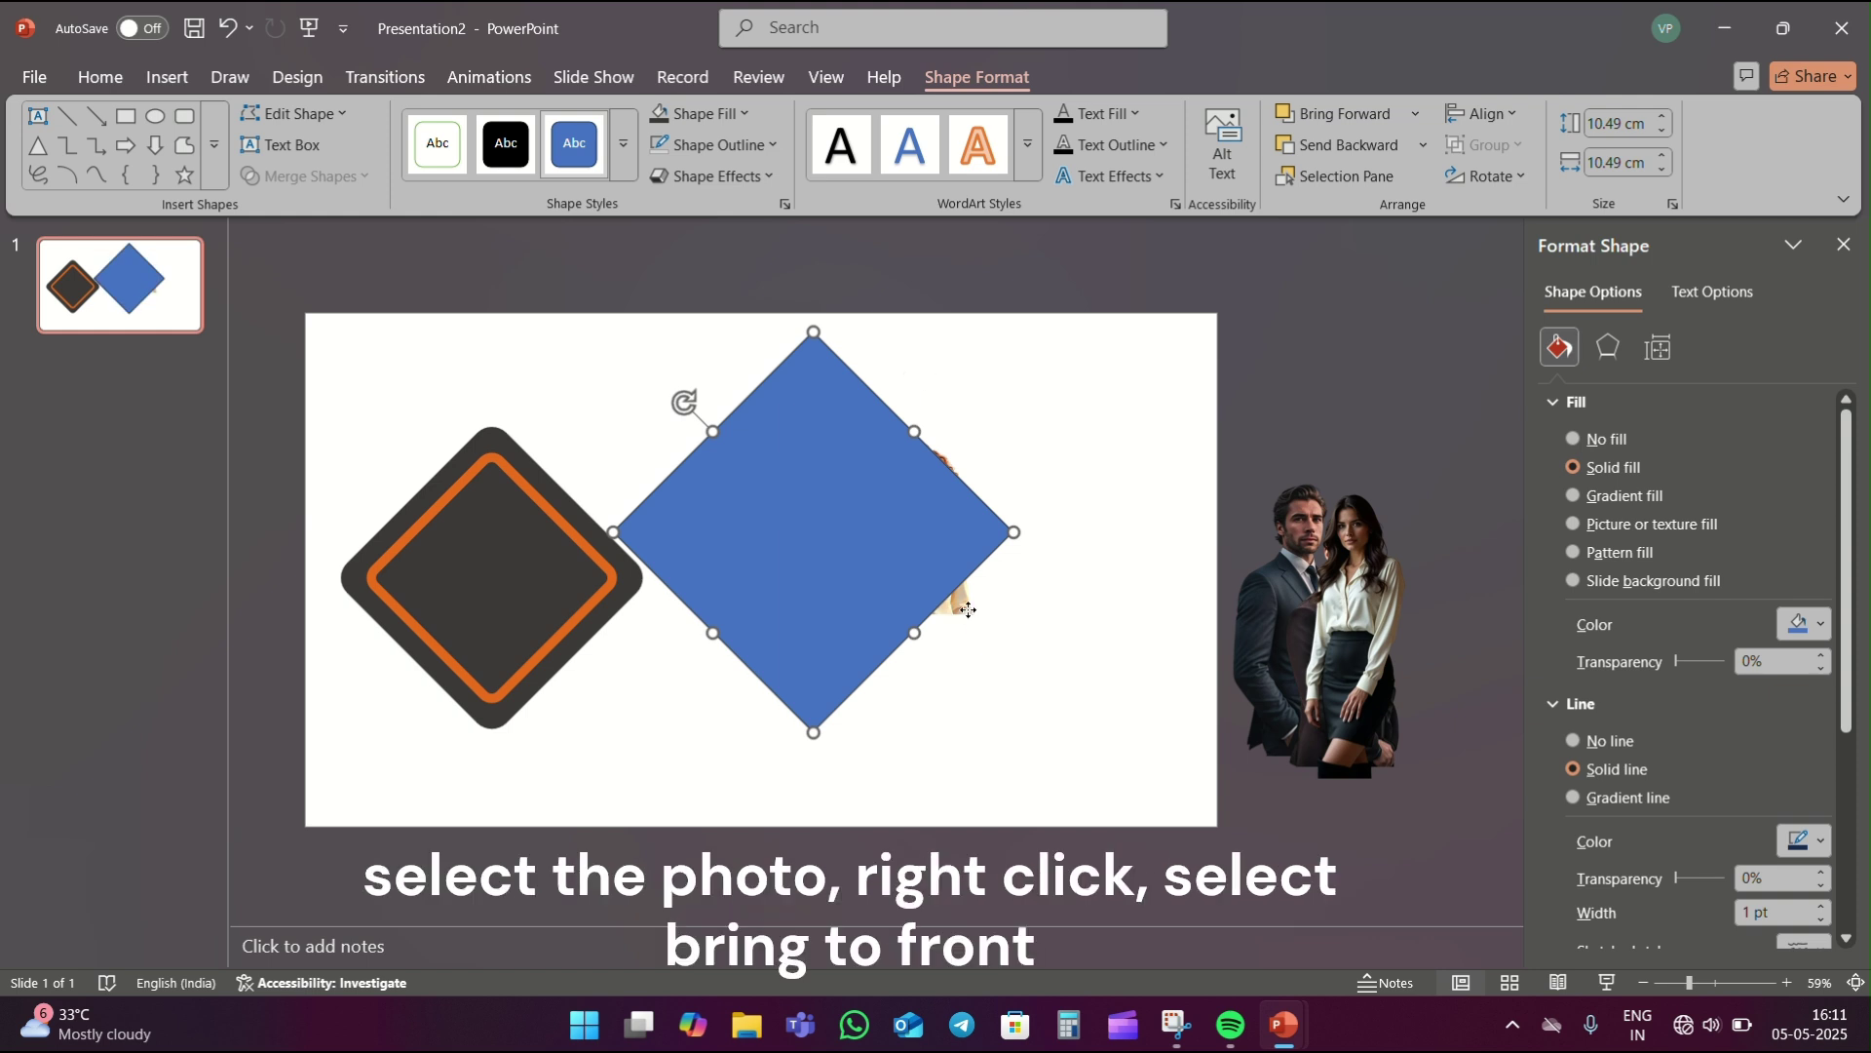
- Bring the woman's photo to front, enlarge it, and centre it on the diamond's bottom corner
{"action": "left_click_drag", "start_coordinate": [968, 610], "coordinate": [1062, 604]}
{"action": "right_click", "coordinate": [1063, 605]}
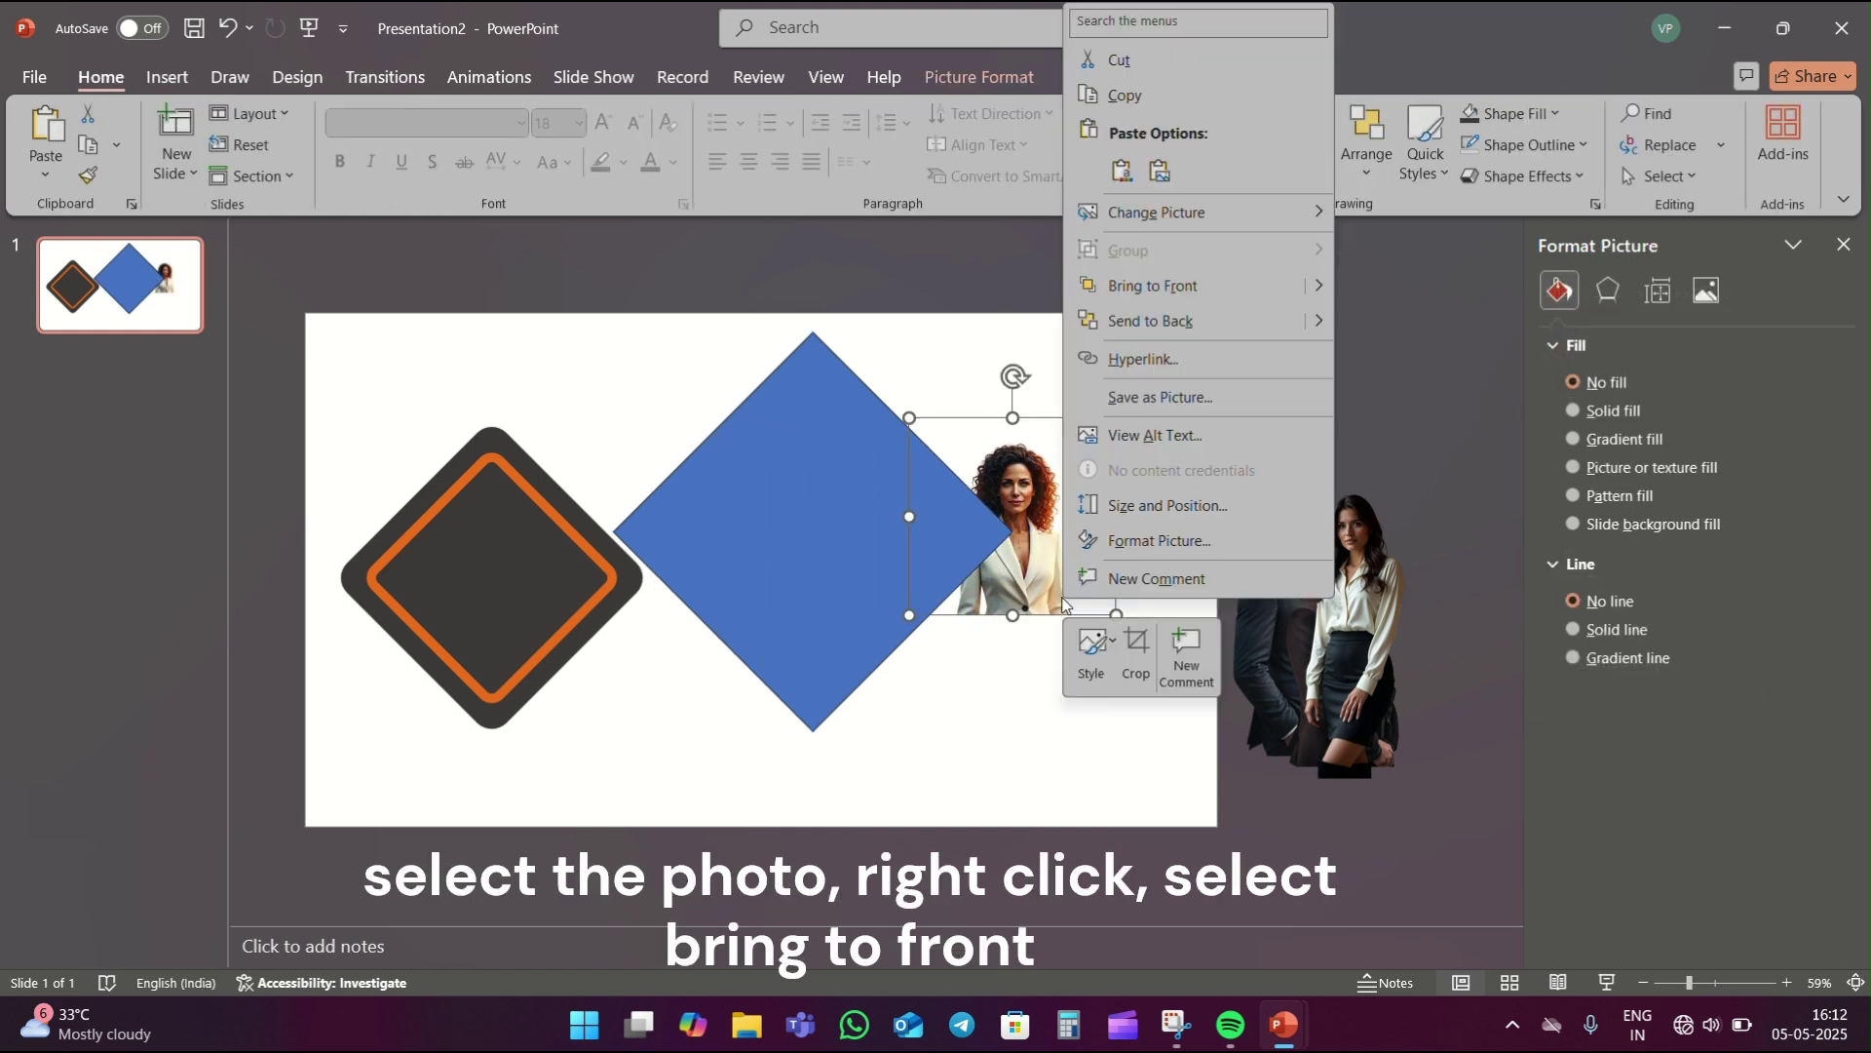
{"action": "left_click", "coordinate": [1150, 288]}
{"action": "left_click_drag", "start_coordinate": [1032, 518], "coordinate": [828, 635]}
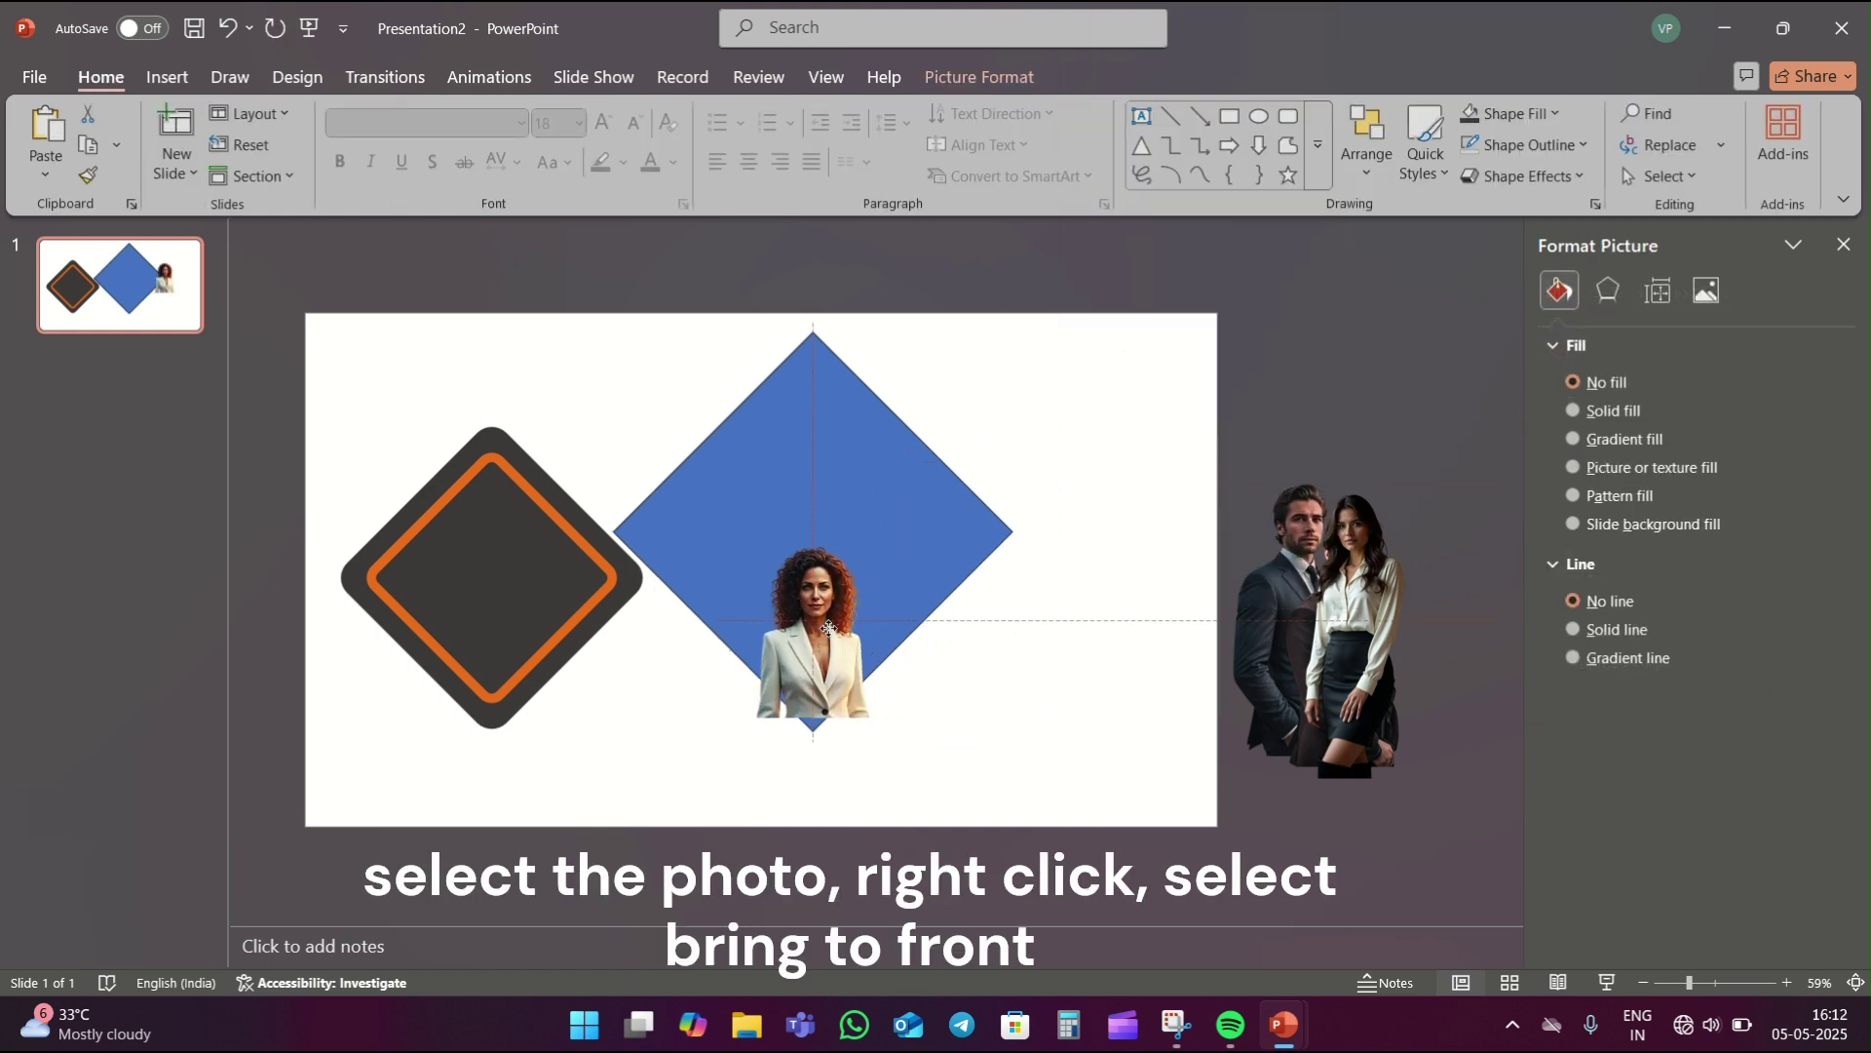
{"action": "left_click_drag", "start_coordinate": [711, 501], "coordinate": [652, 481]}
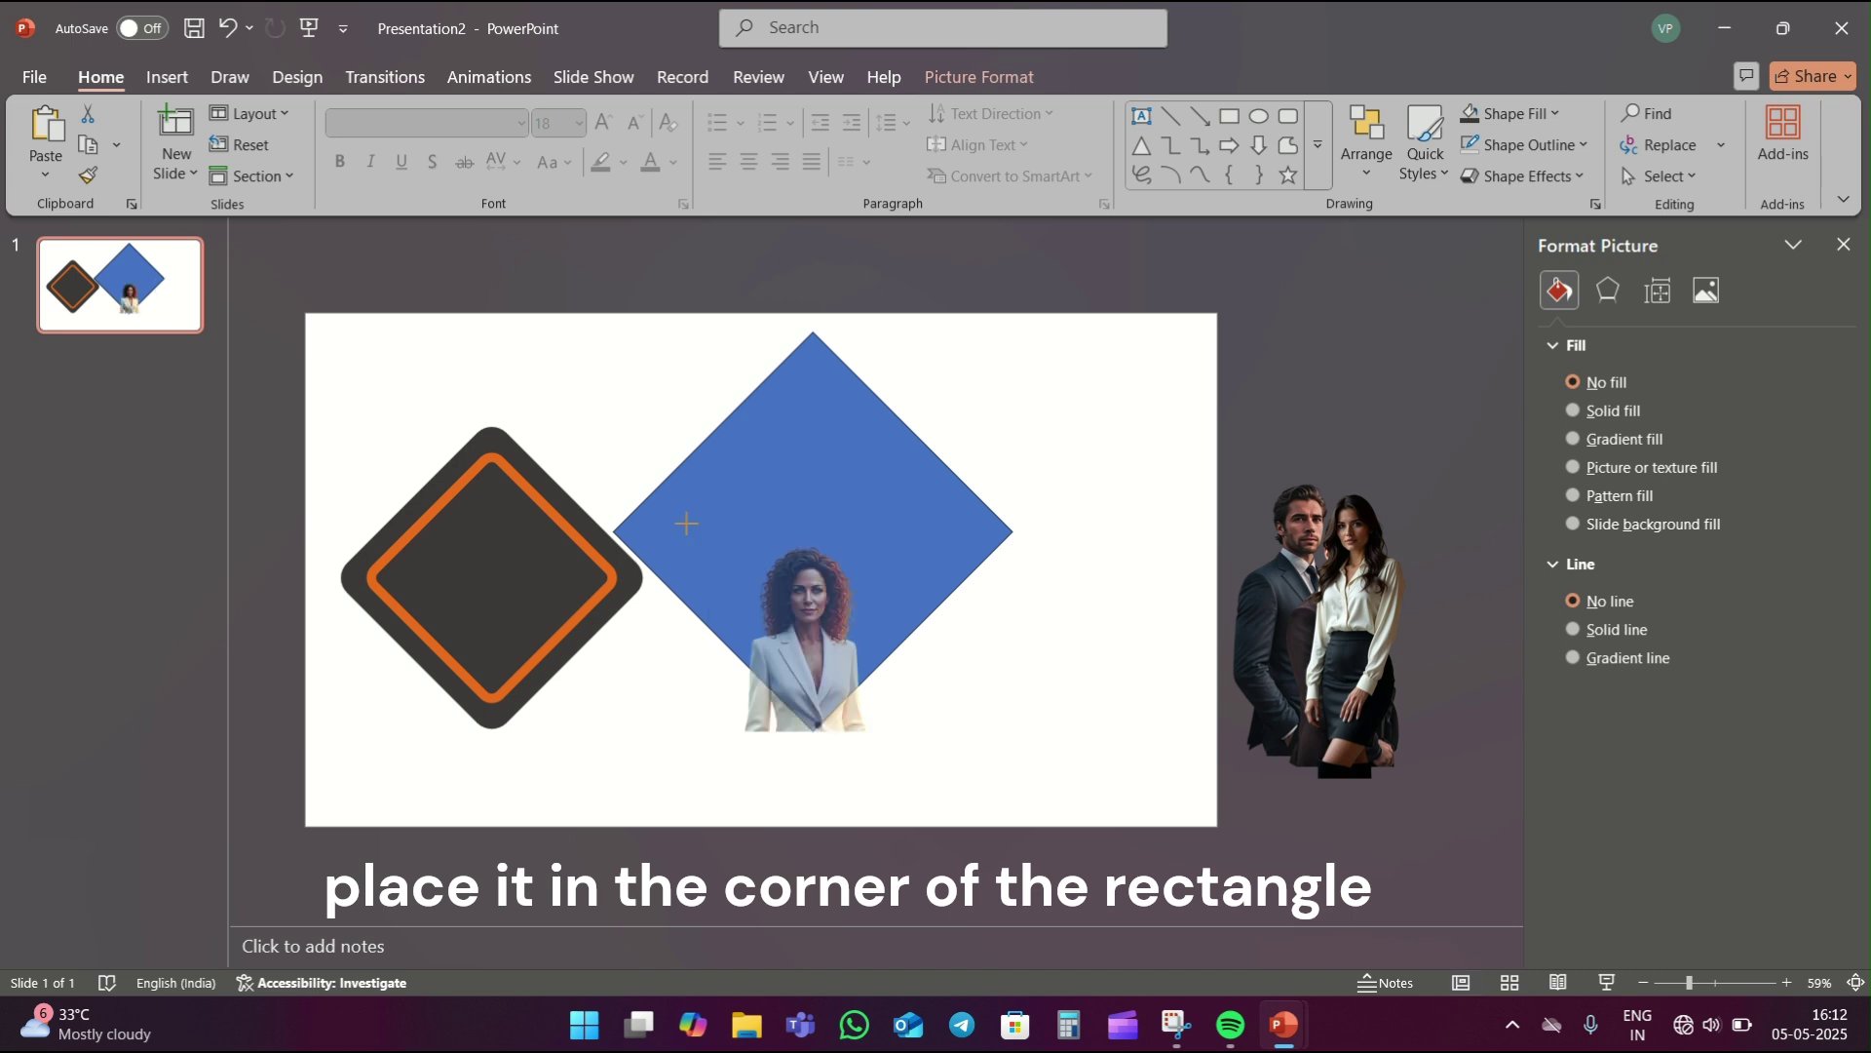
{"action": "left_click_drag", "start_coordinate": [779, 689], "coordinate": [811, 686]}
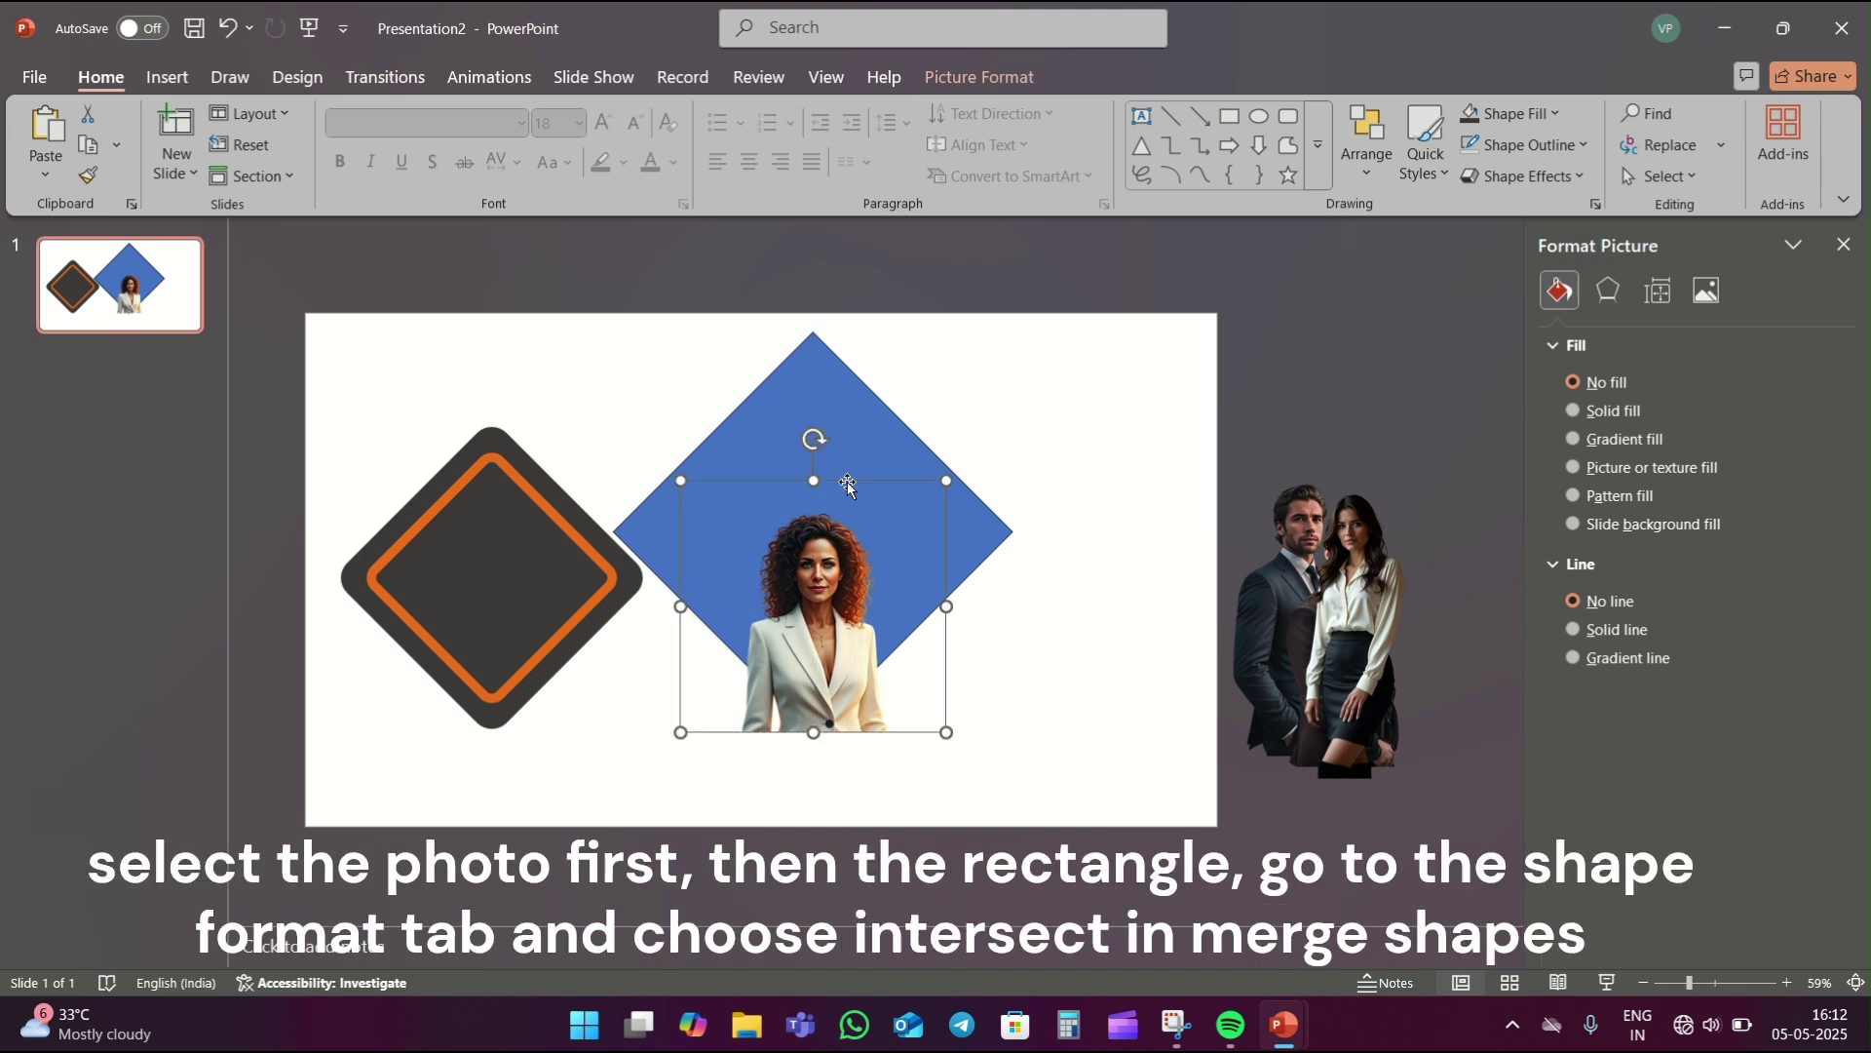
- Clip the woman's photo to the blue diamond using Merge Shapes
{"action": "left_click", "coordinate": [861, 422], "text": "shift"}
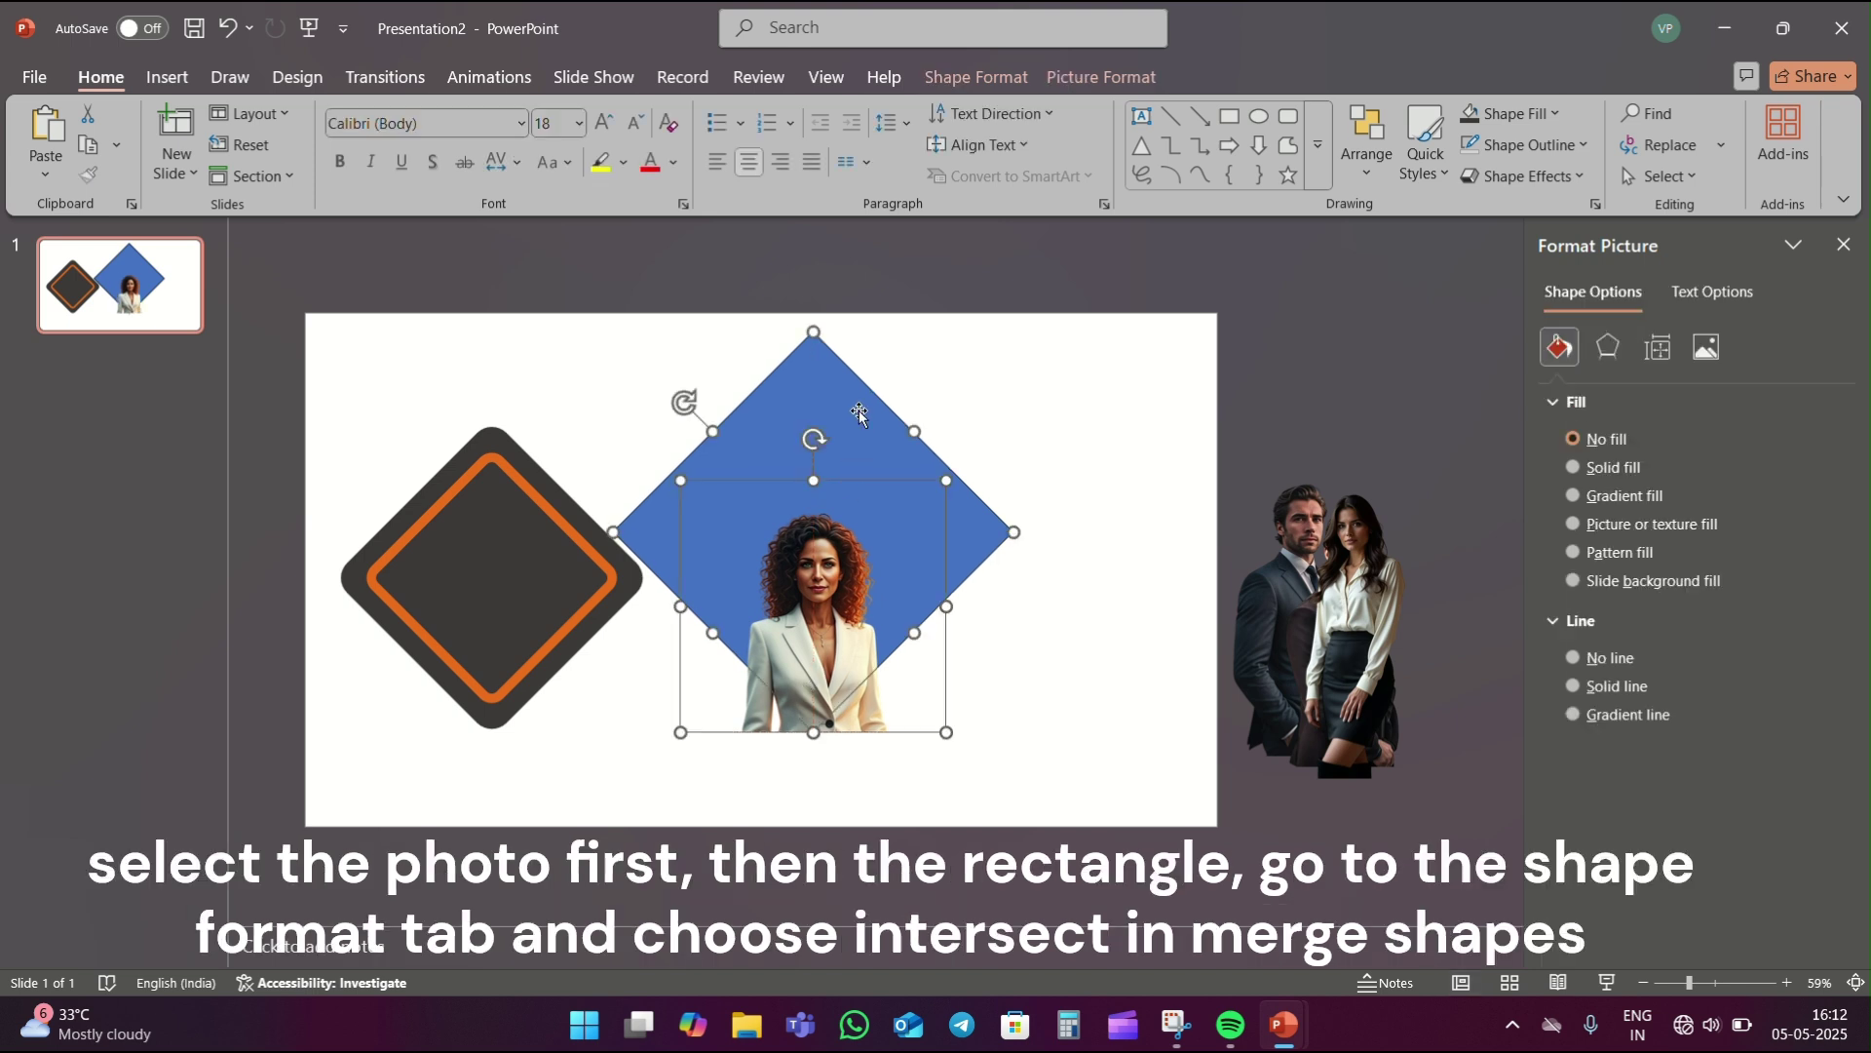
{"action": "left_click", "coordinate": [1000, 82]}
{"action": "left_click", "coordinate": [335, 178]}
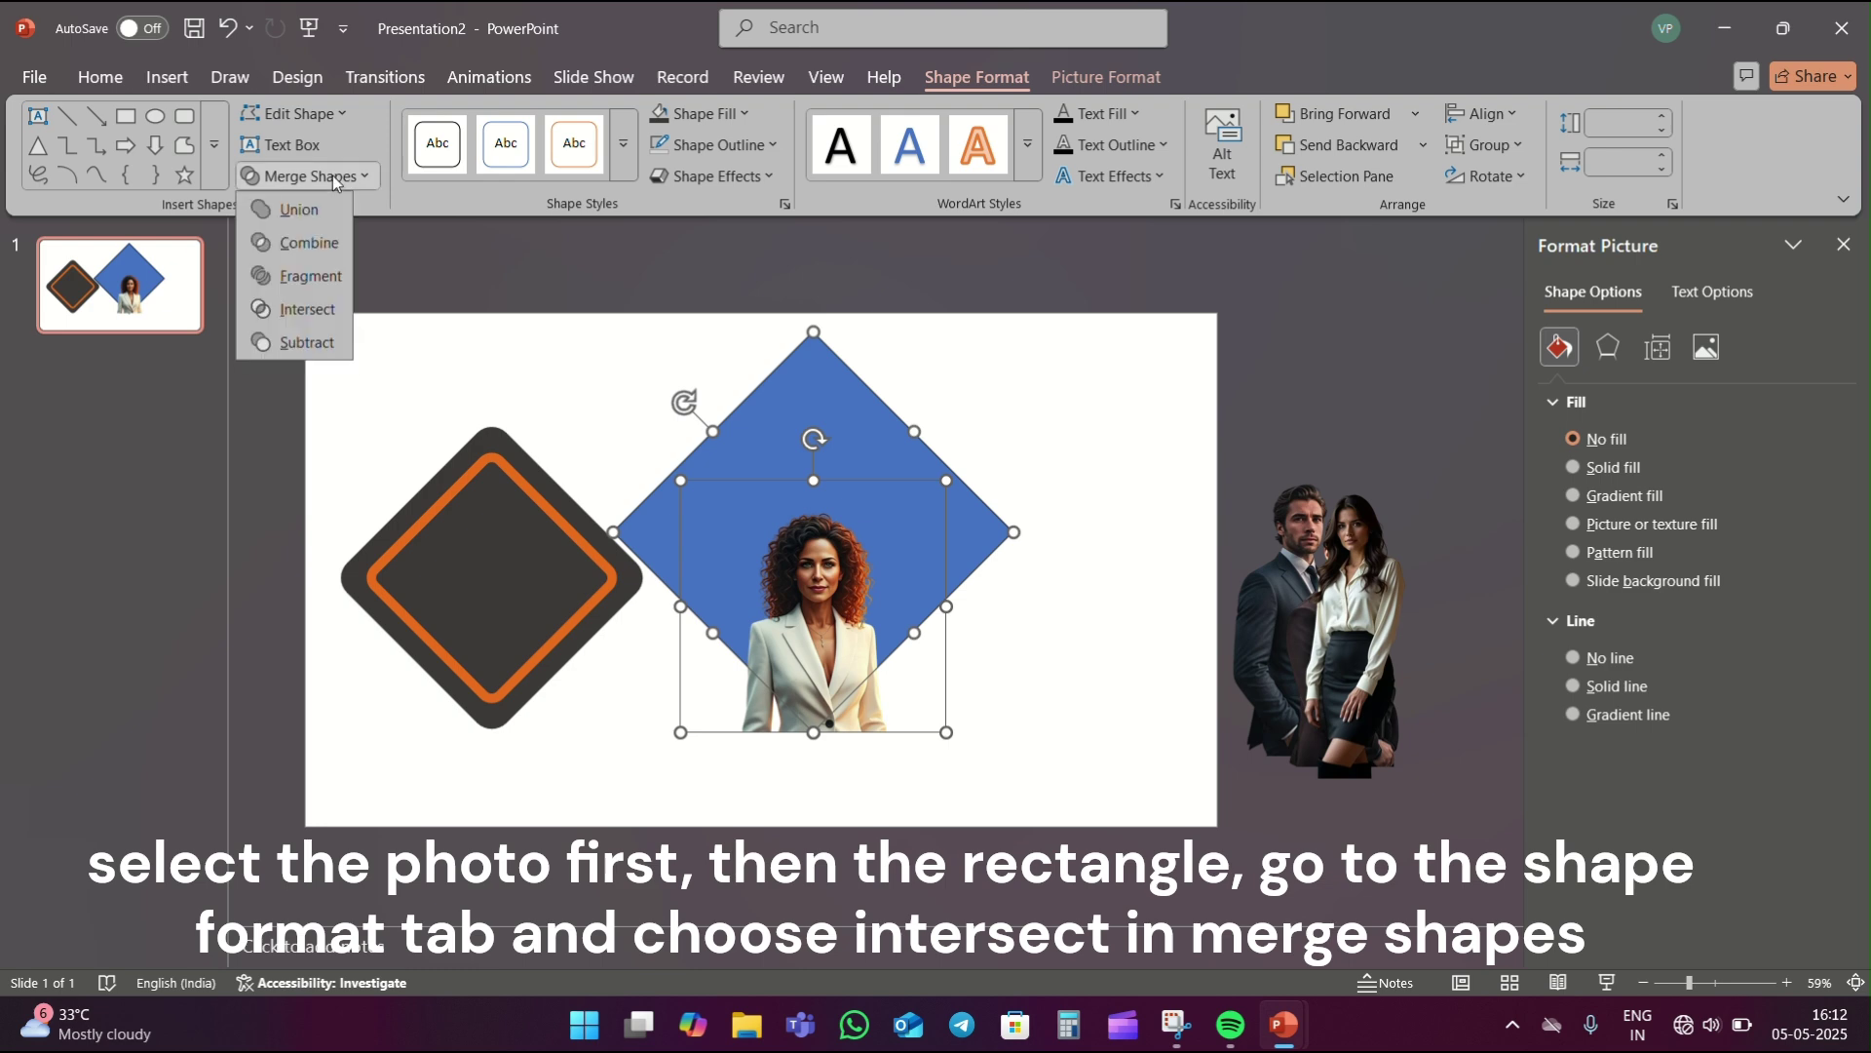
{"action": "left_click", "coordinate": [300, 312]}
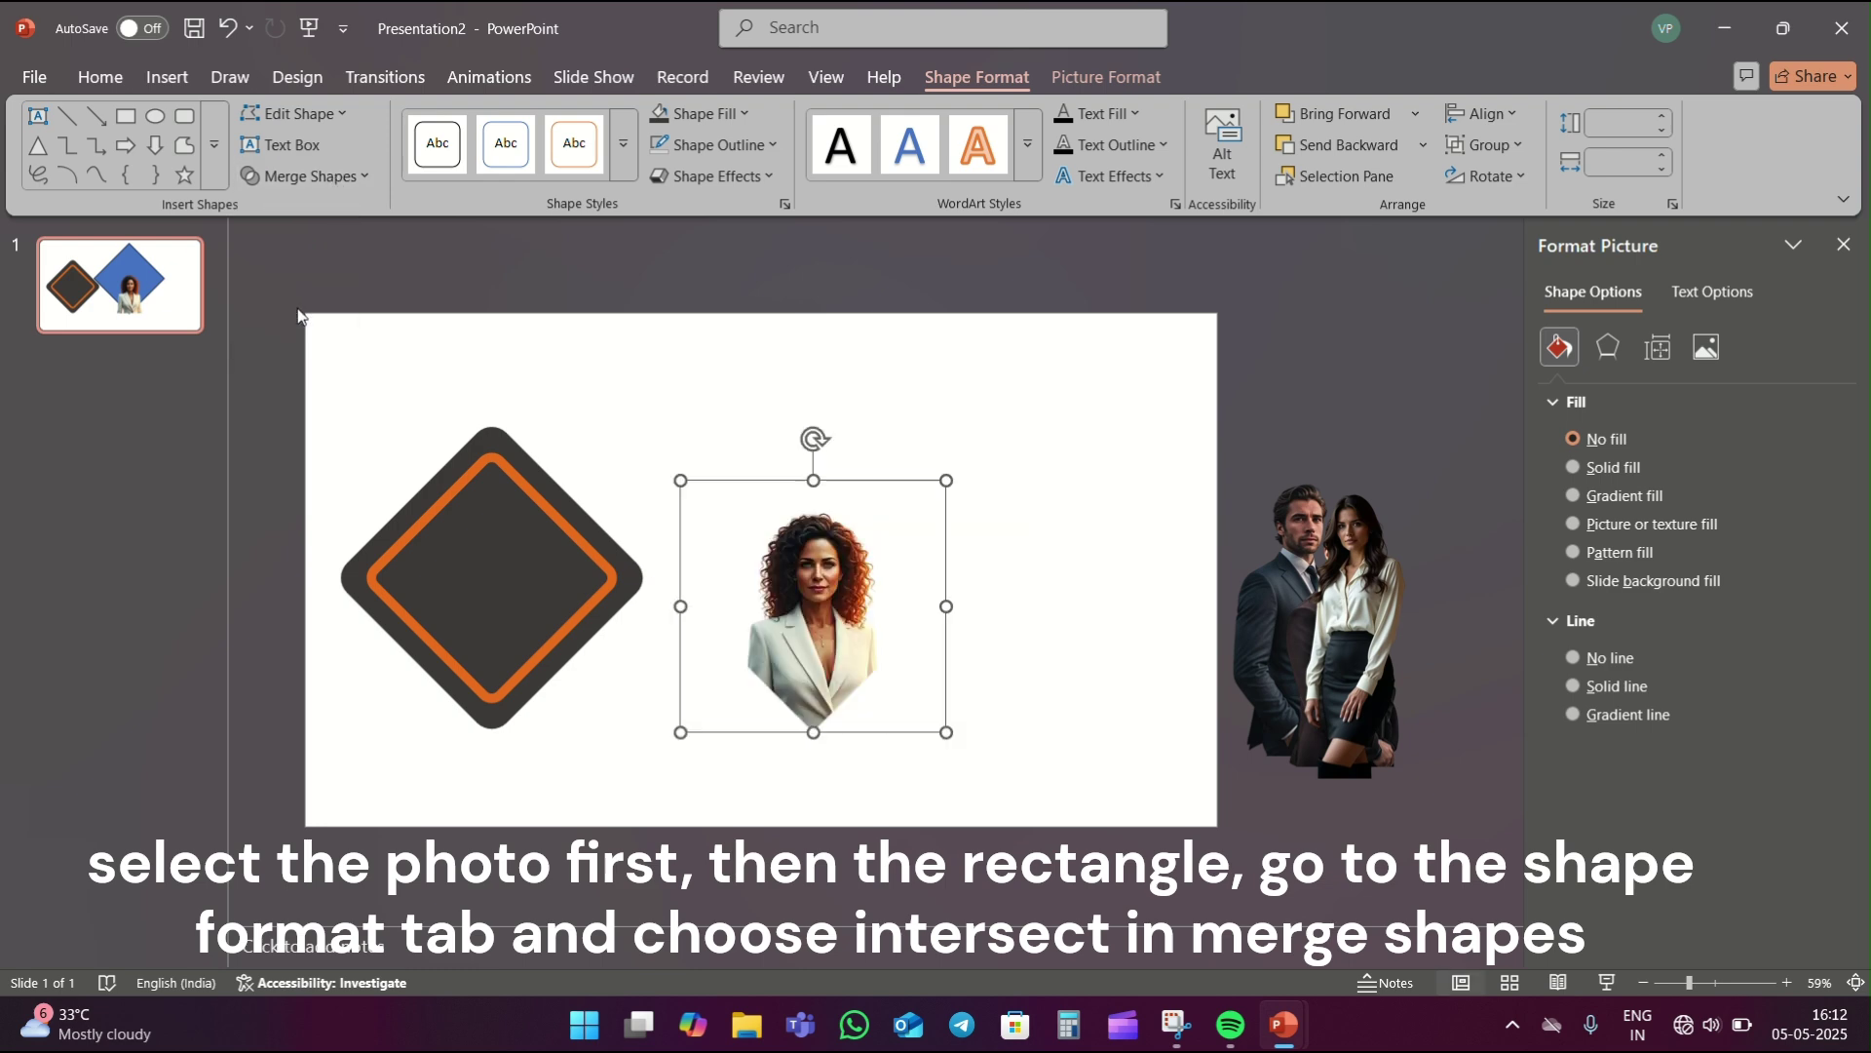
{"action": "left_click", "coordinate": [1019, 702]}
- Copy the diamond frame to the right and bring the photo in front of it inside the frame
{"action": "left_click", "coordinate": [523, 565]}
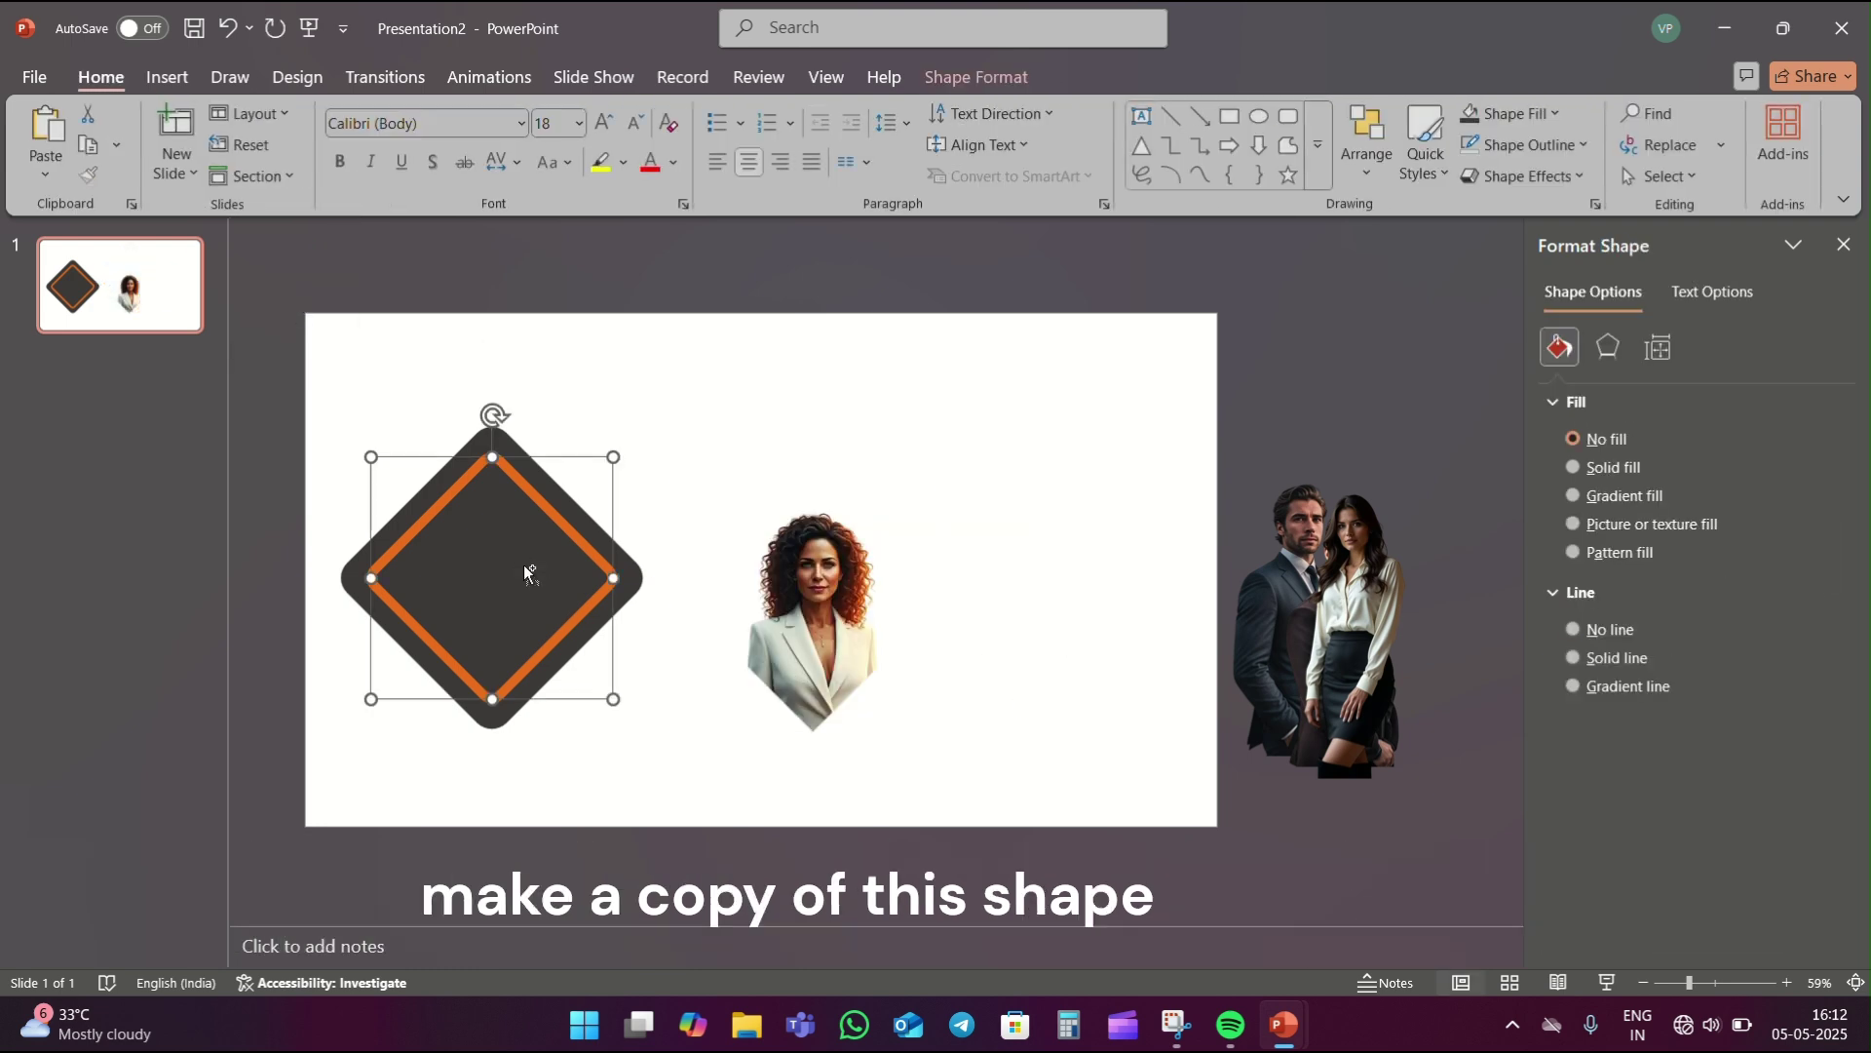
{"action": "left_click_drag", "start_coordinate": [523, 565], "coordinate": [1031, 517]}
{"action": "left_click_drag", "start_coordinate": [878, 636], "coordinate": [799, 698]}
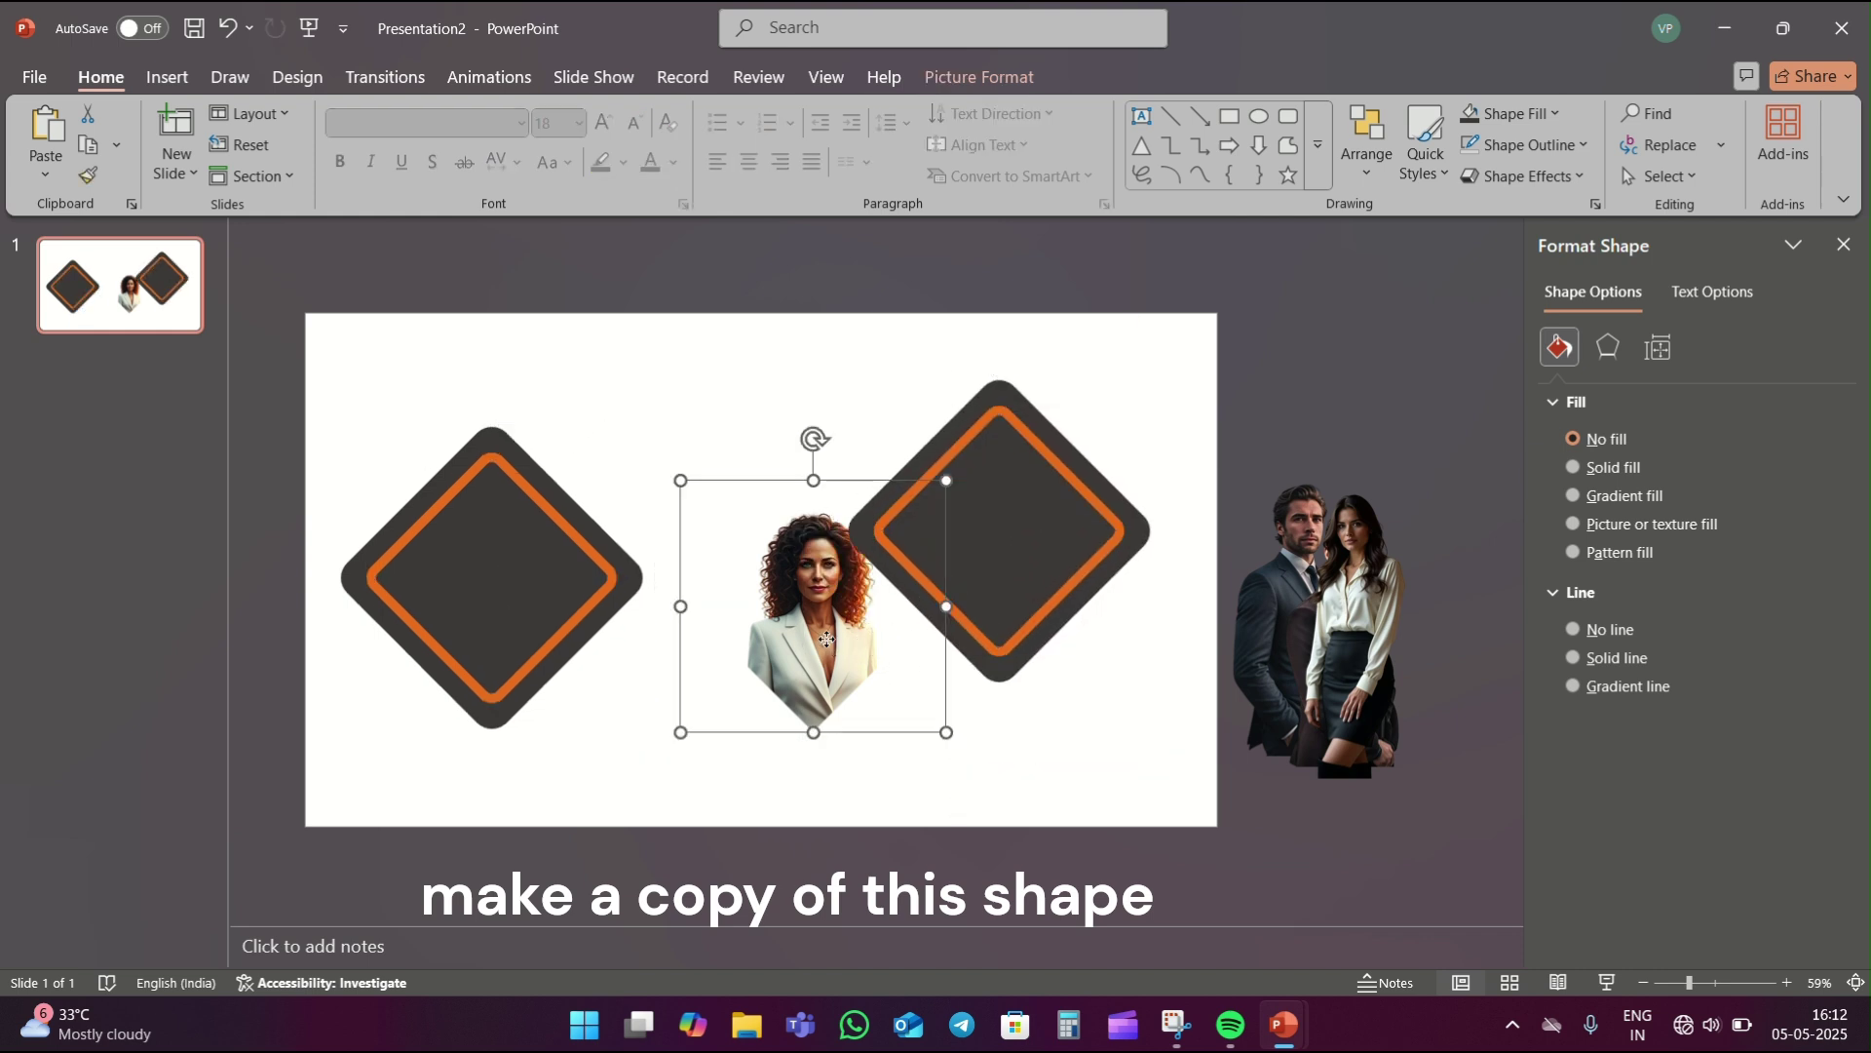
{"action": "right_click", "coordinate": [799, 698]}
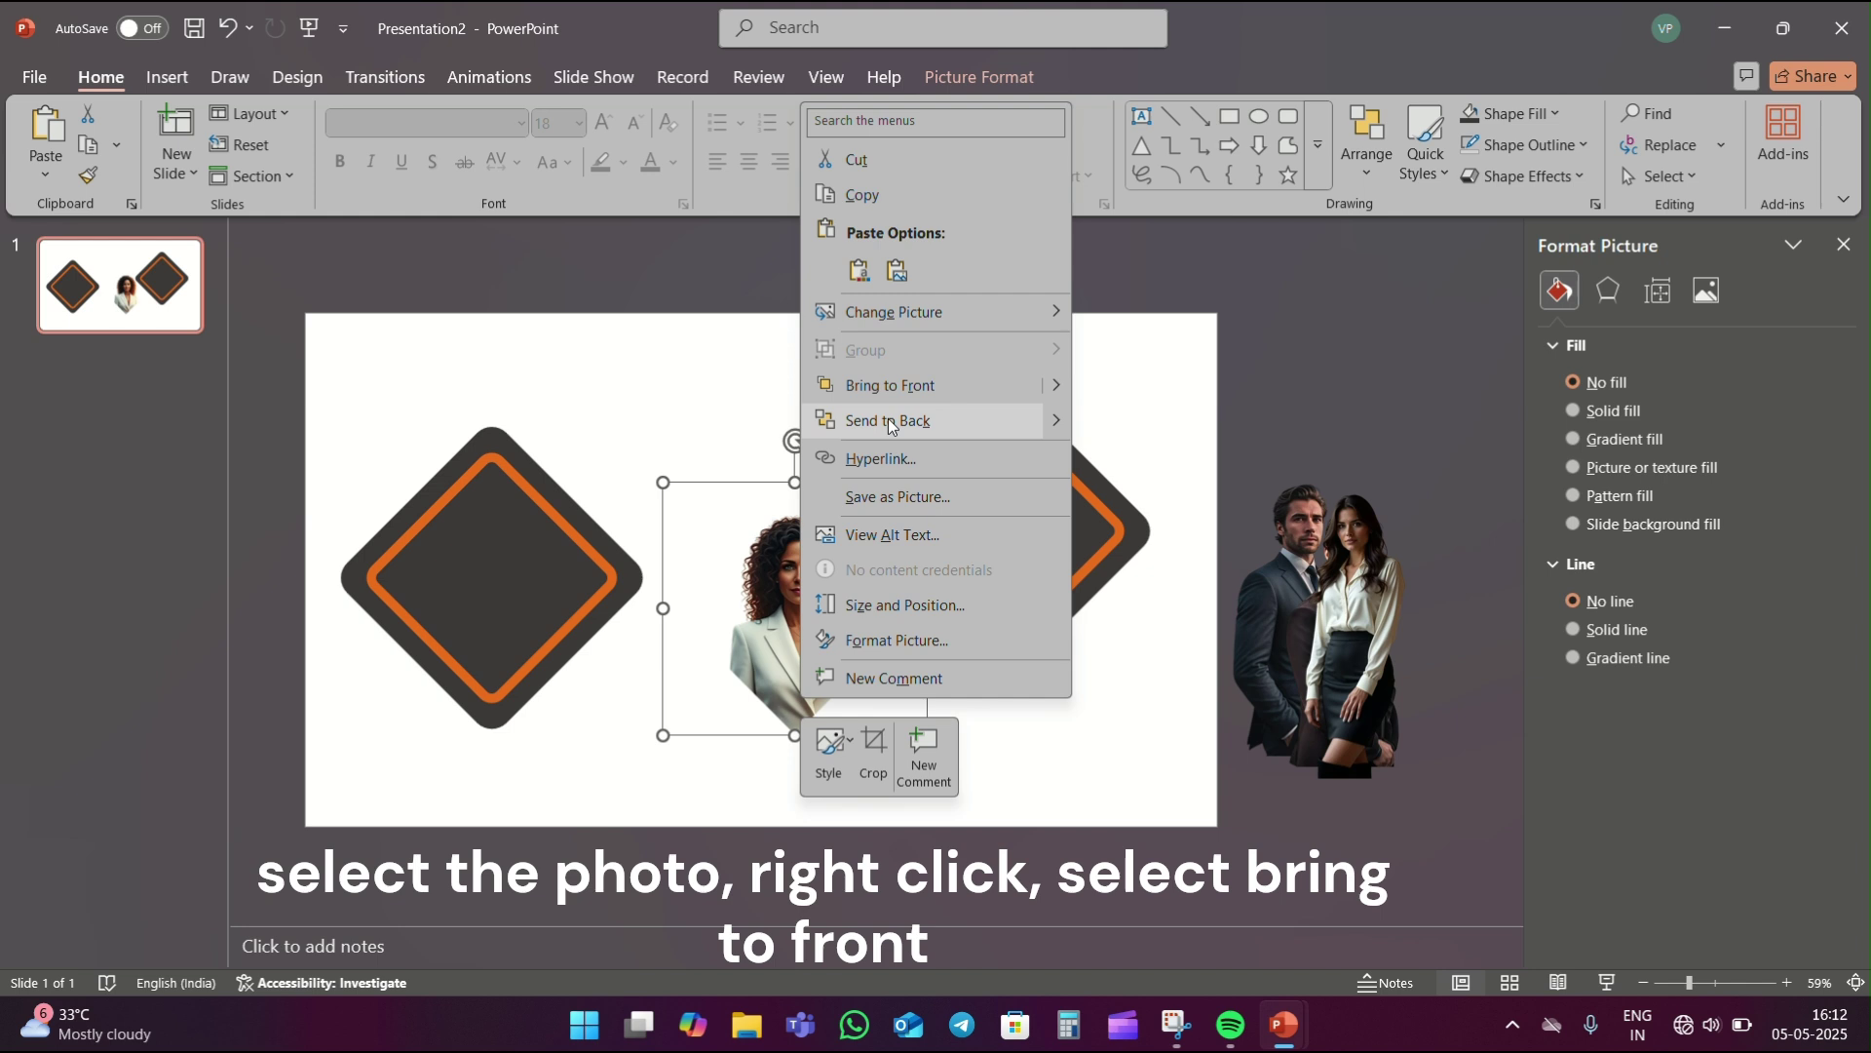
{"action": "left_click", "coordinate": [890, 385]}
{"action": "left_click_drag", "start_coordinate": [783, 646], "coordinate": [1008, 568]}
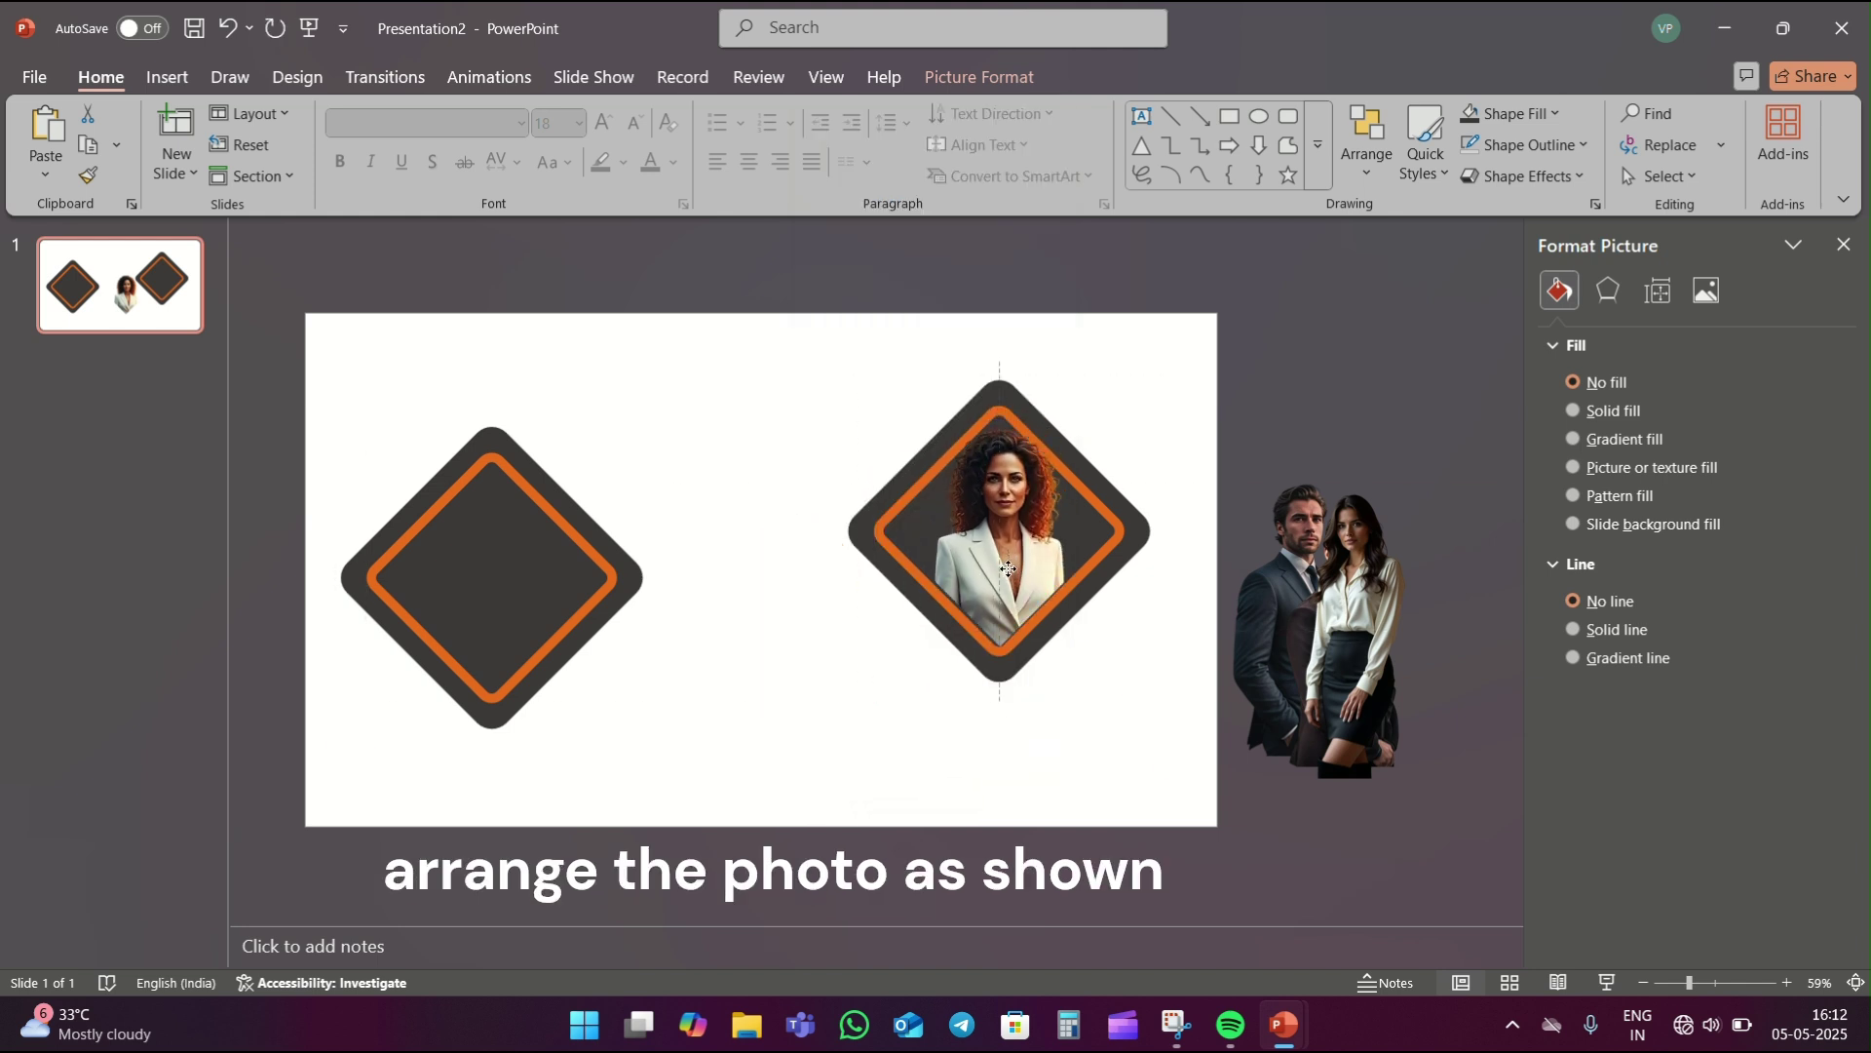
{"action": "left_click", "coordinate": [855, 534]}
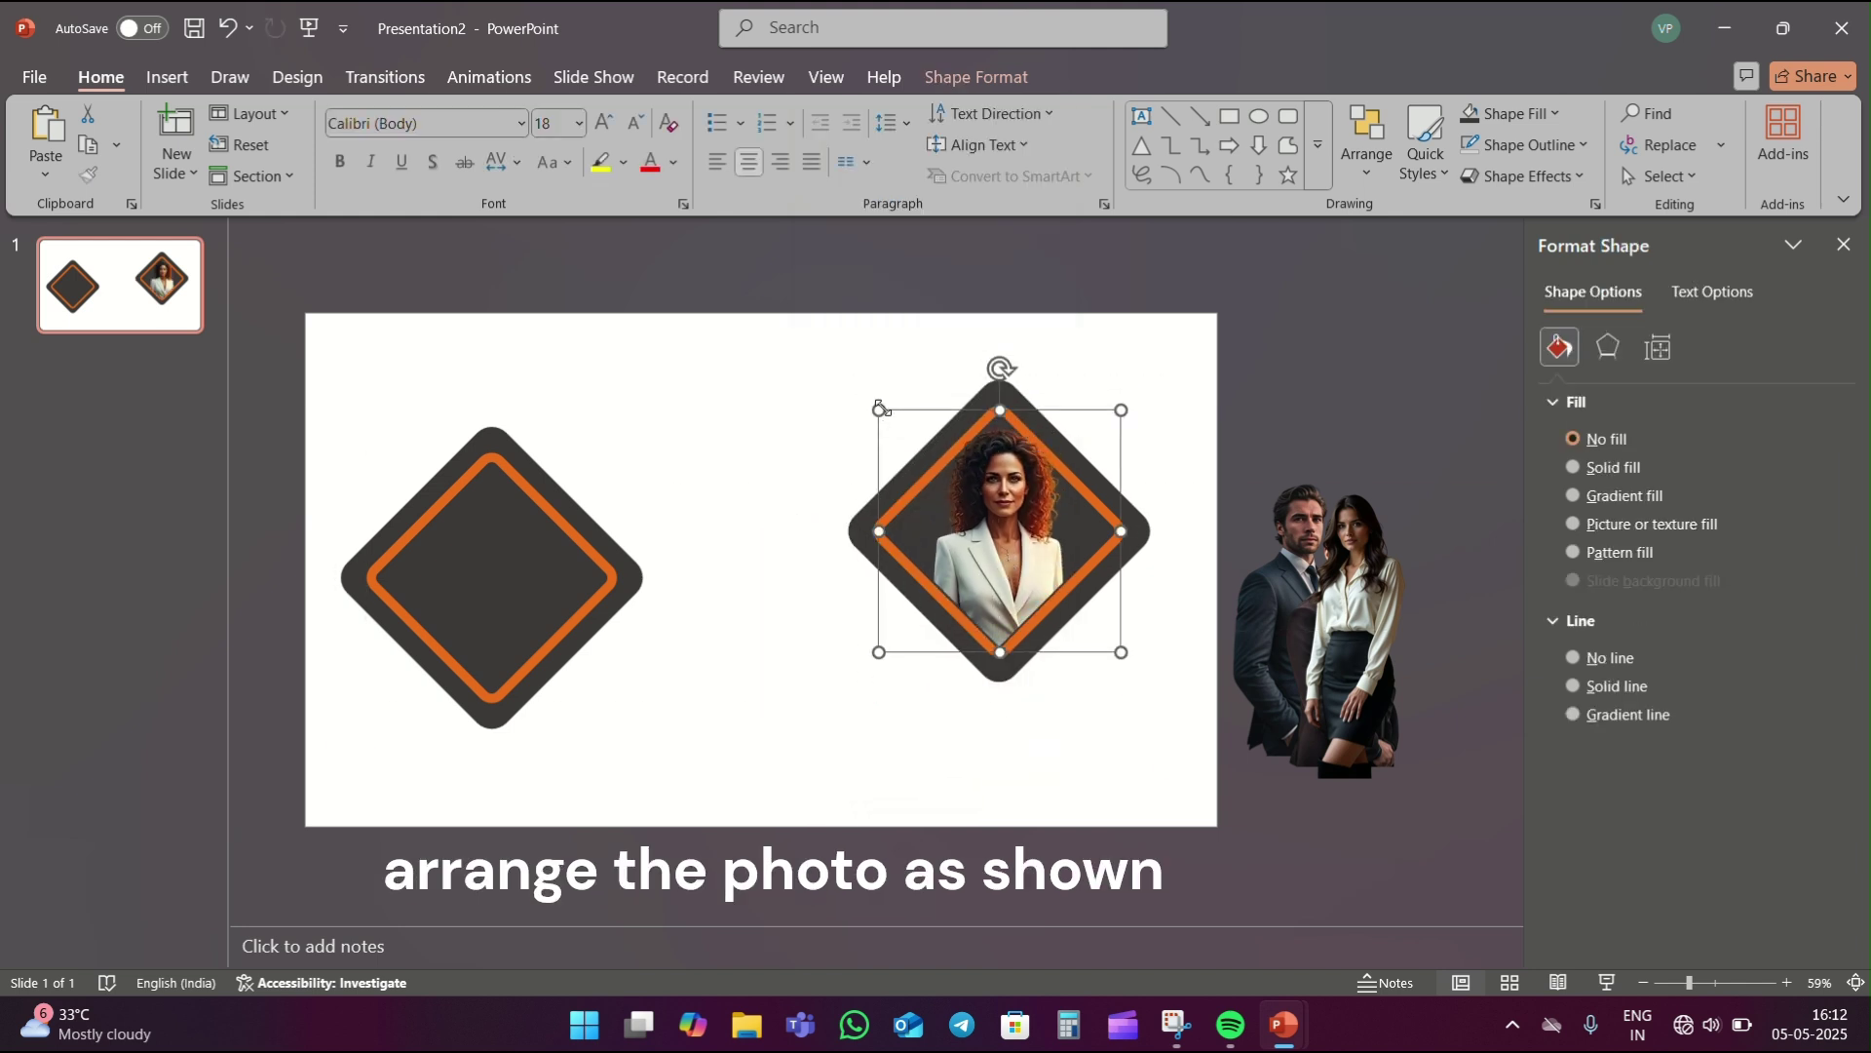
{"action": "mouse_move", "coordinate": [883, 417]}
{"action": "left_mouse_down"}
{"action": "mouse_move", "coordinate": [909, 479]}
{"action": "mouse_move", "coordinate": [887, 458]}
{"action": "left_mouse_up"}
- Enlarge and centre the photo over the right frame with her head above it
{"action": "left_click", "coordinate": [924, 449]}
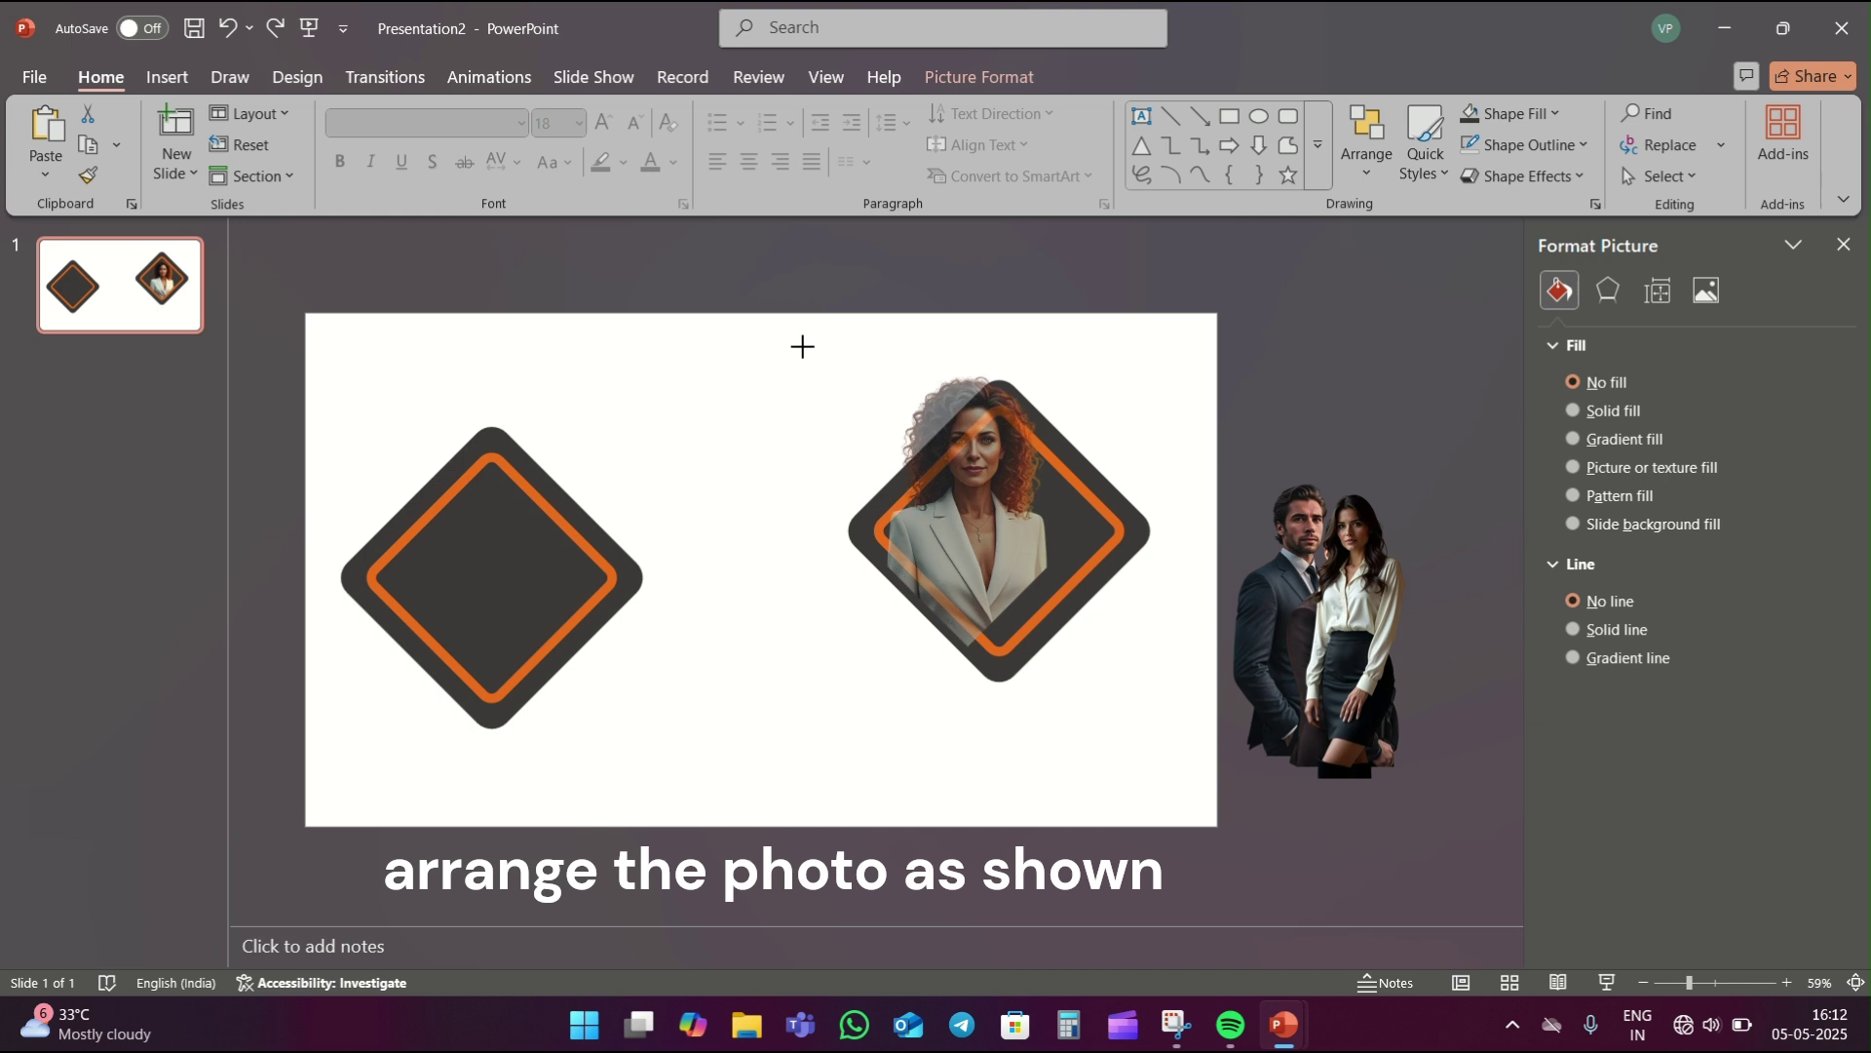
{"action": "left_click_drag", "start_coordinate": [866, 395], "coordinate": [798, 329]}
{"action": "left_click_drag", "start_coordinate": [1001, 551], "coordinate": [1027, 545]}
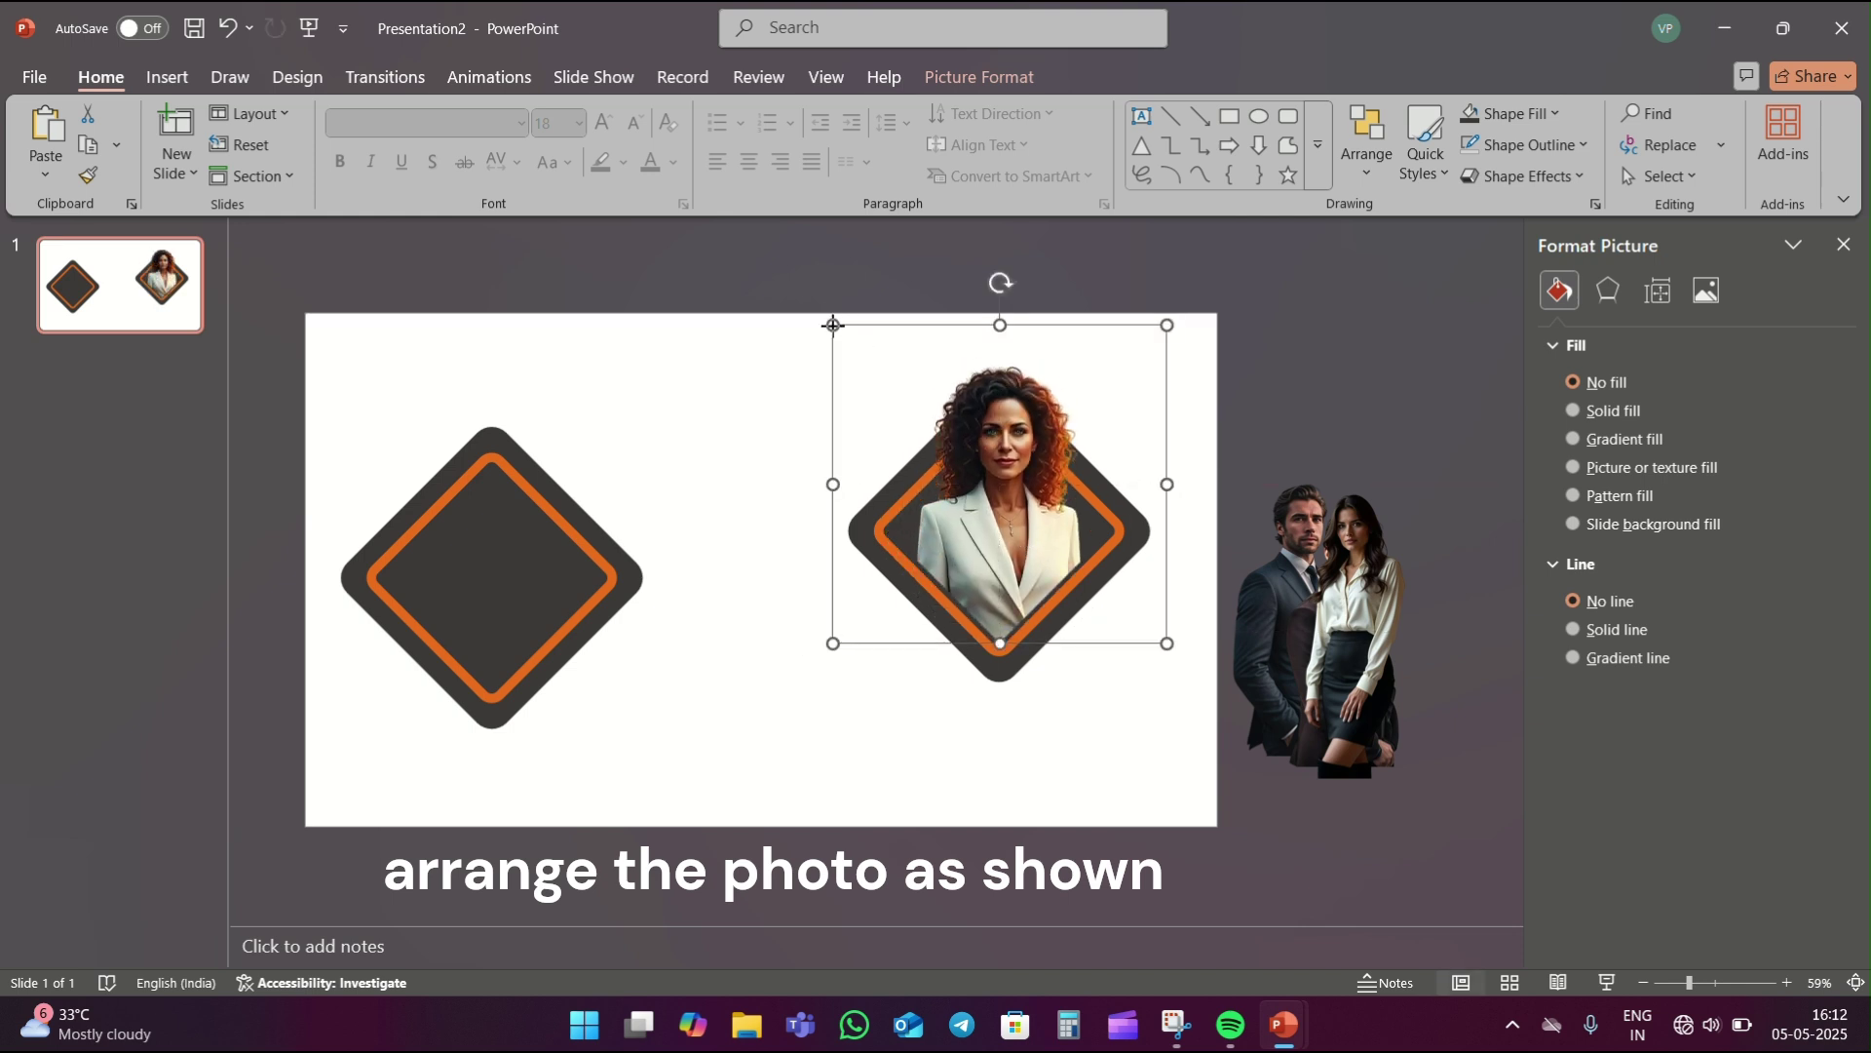
{"action": "left_click_drag", "start_coordinate": [832, 325], "coordinate": [817, 313]}
{"action": "left_click_drag", "start_coordinate": [974, 574], "coordinate": [981, 576]}
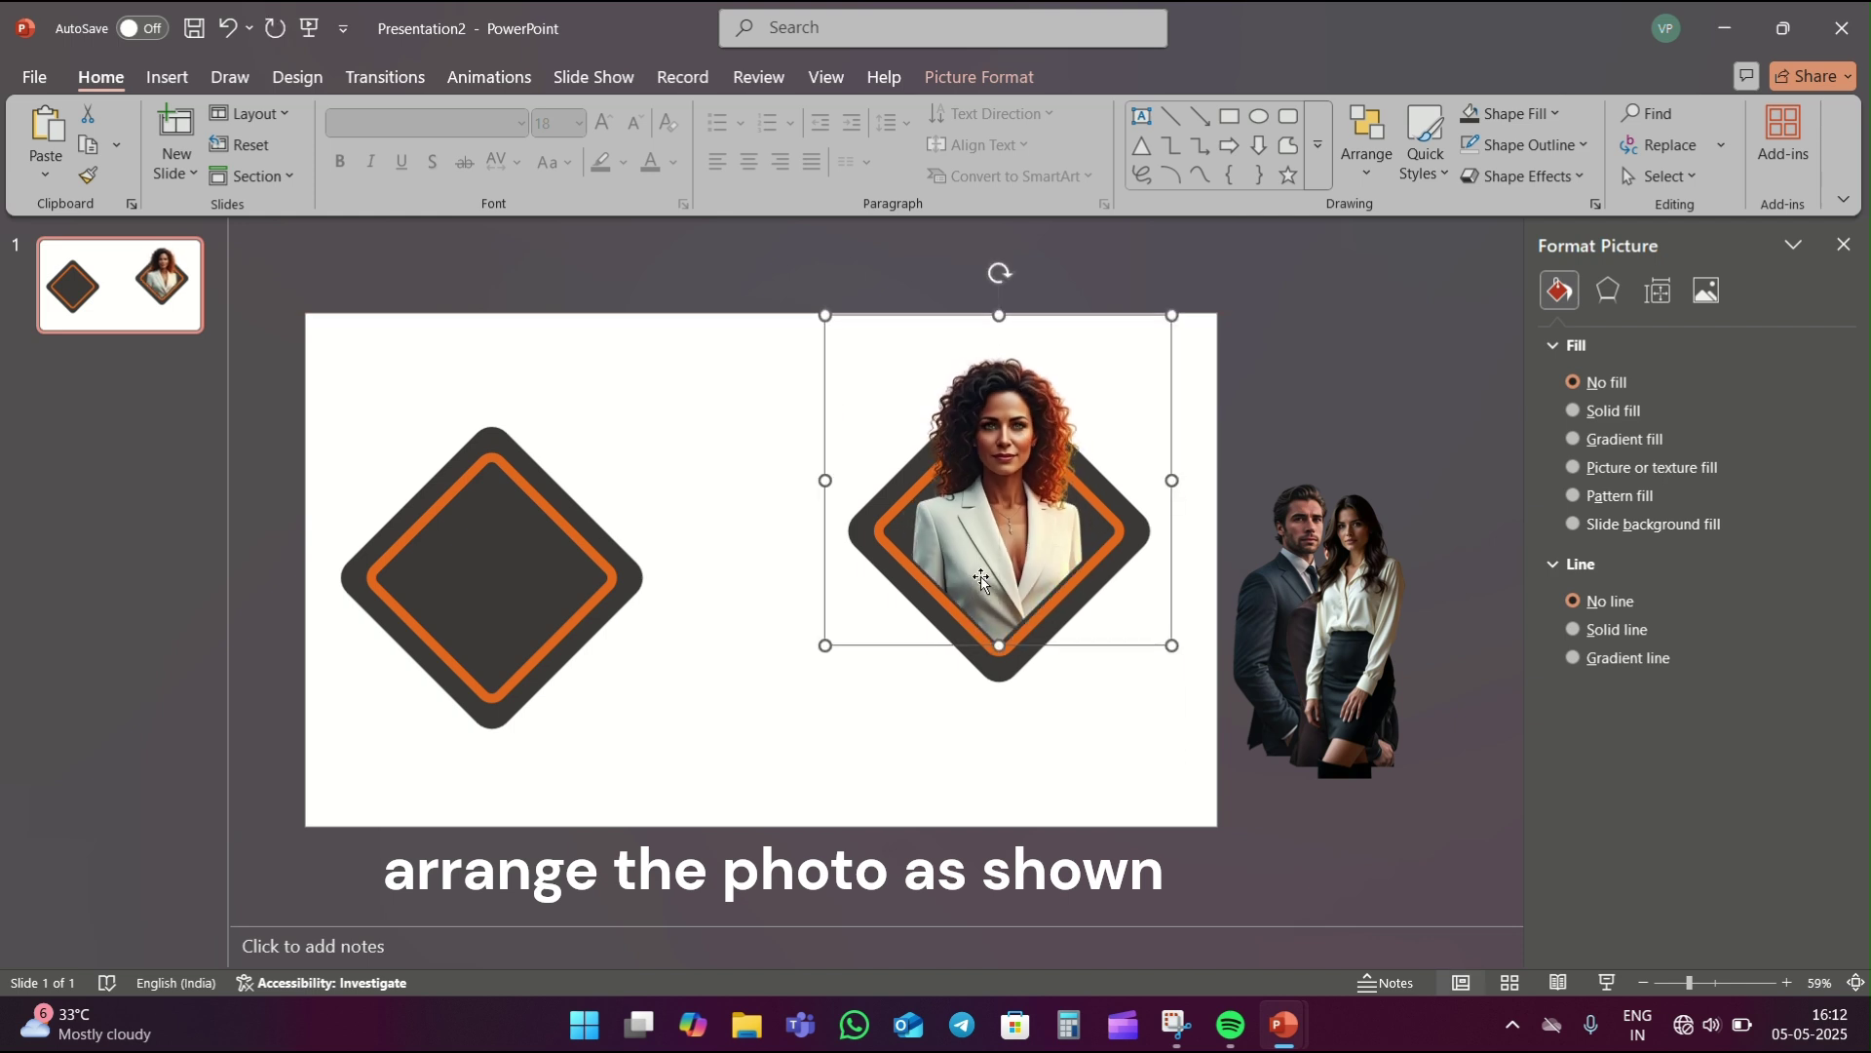
{"action": "left_click", "coordinate": [969, 764]}
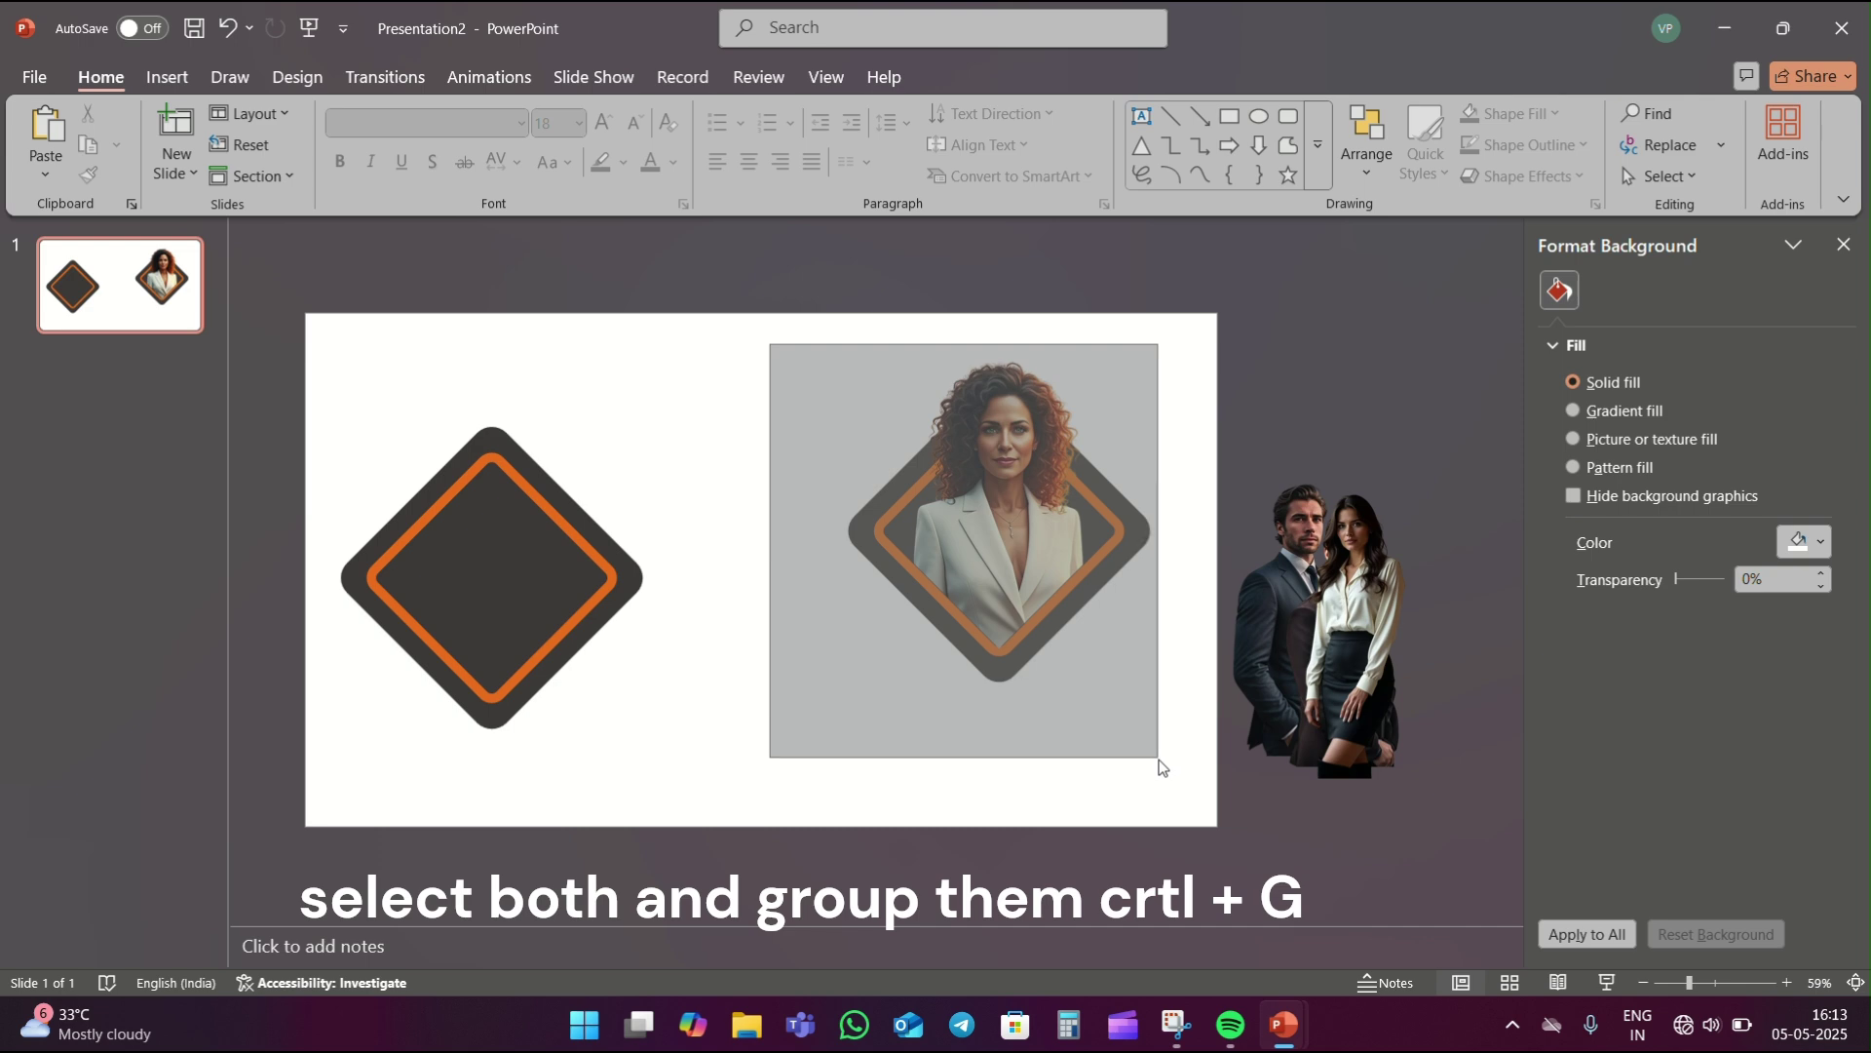
- Group the photo with its frame, move it up-left over the diamond, and bring in the second woman's picture
{"action": "left_click_drag", "start_coordinate": [1140, 715], "coordinate": [1172, 777]}
{"action": "key", "text": "ctrl+g"}
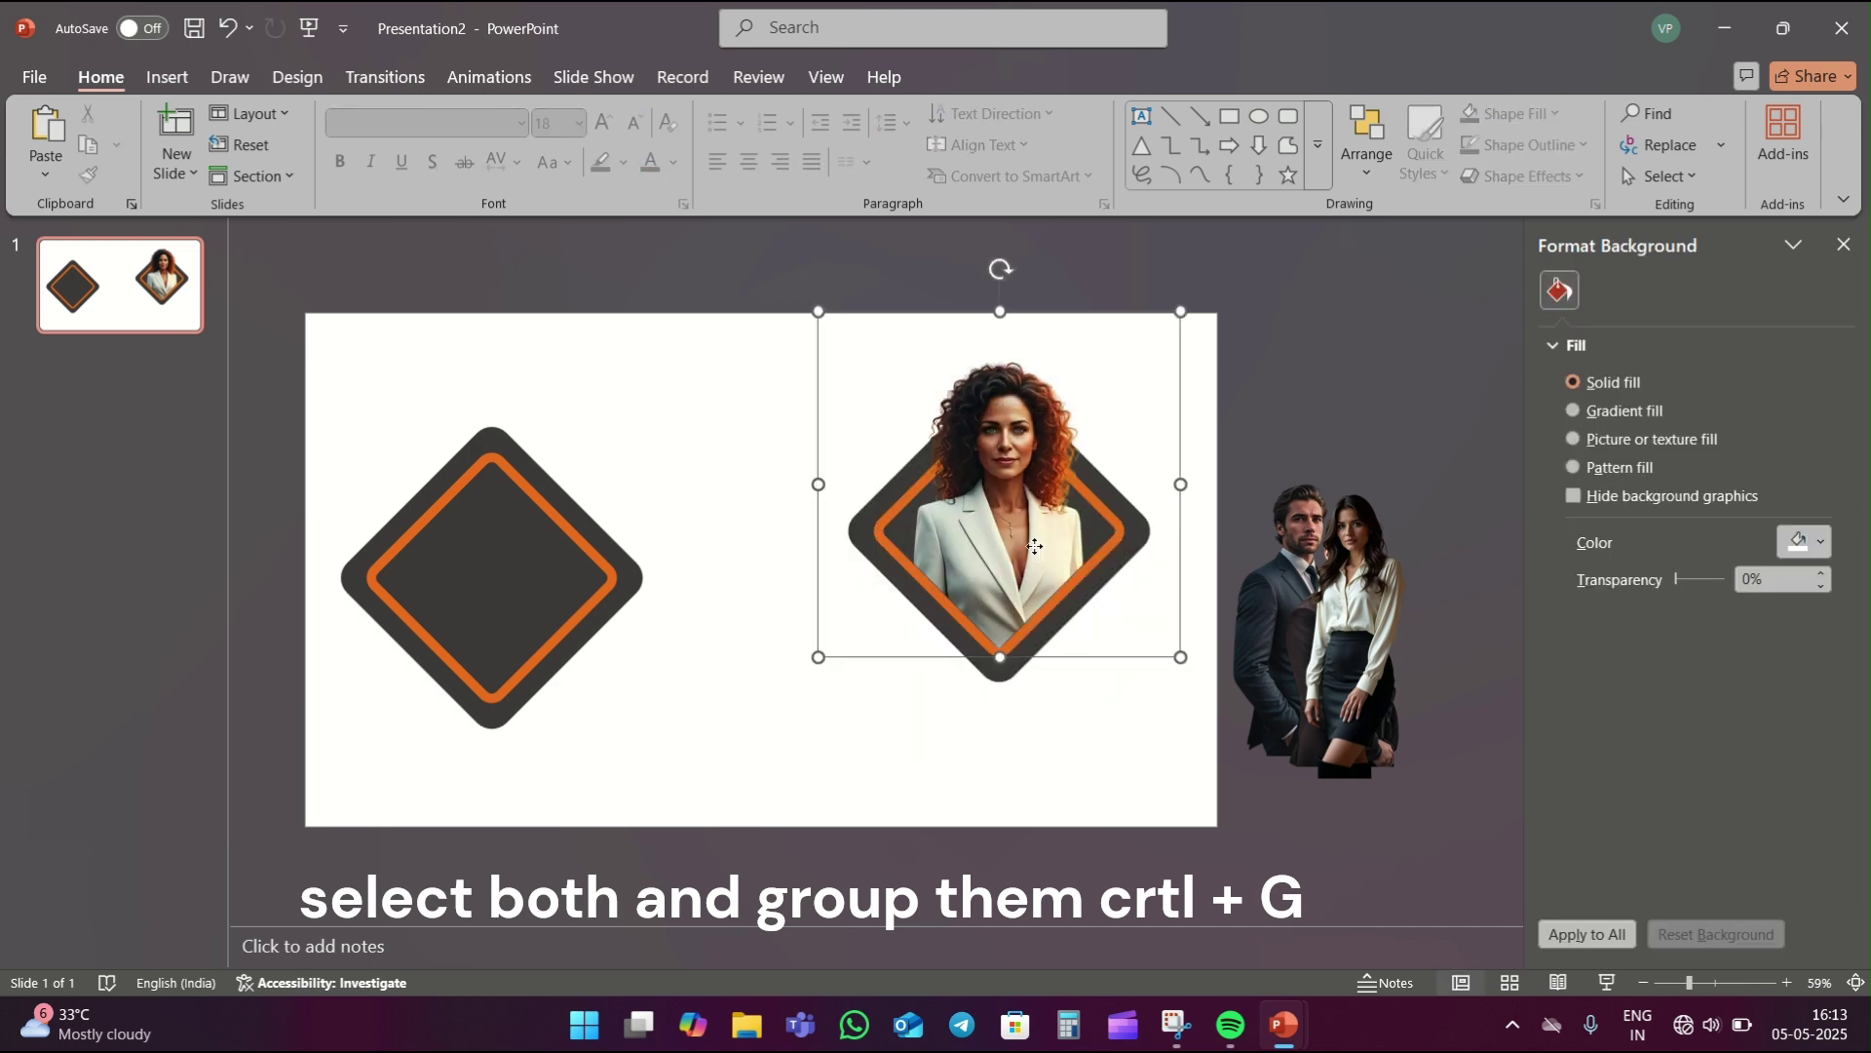
{"action": "left_click_drag", "start_coordinate": [1058, 550], "coordinate": [486, 419]}
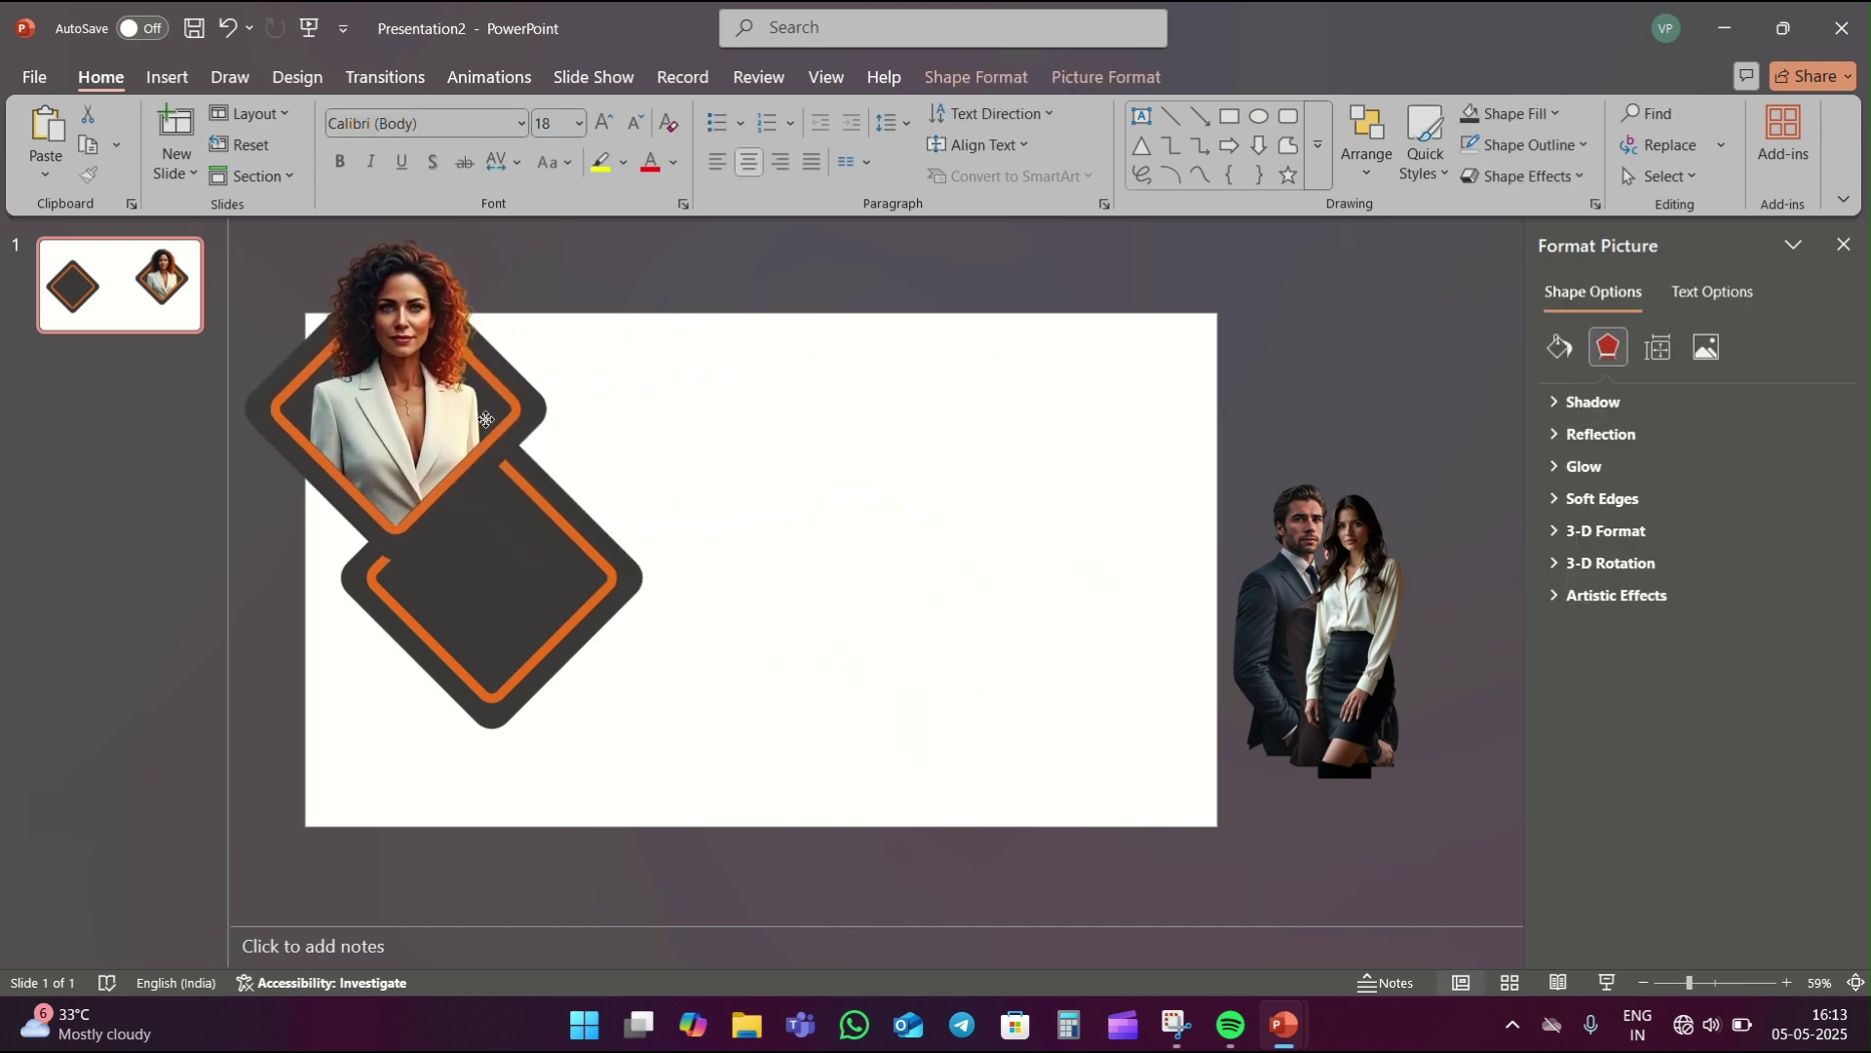
{"action": "left_click", "coordinate": [702, 510]}
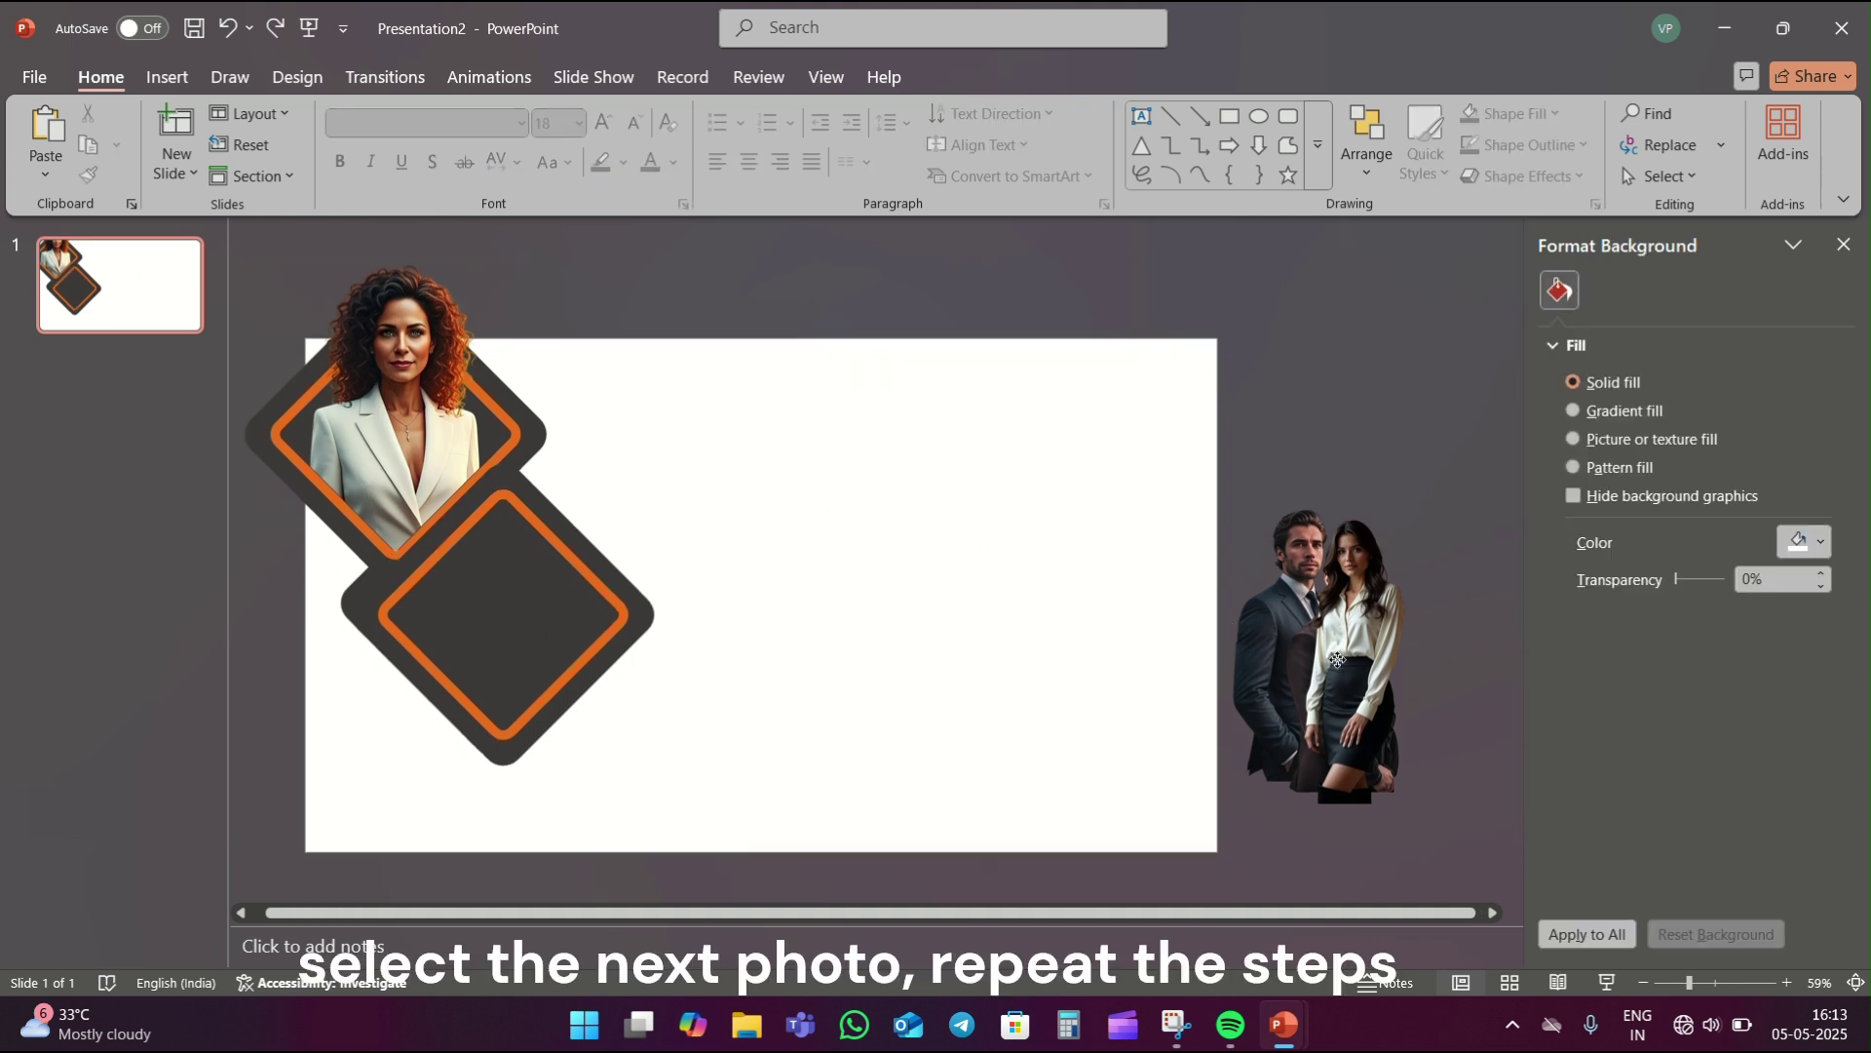
{"action": "left_click_drag", "start_coordinate": [1350, 653], "coordinate": [994, 585]}
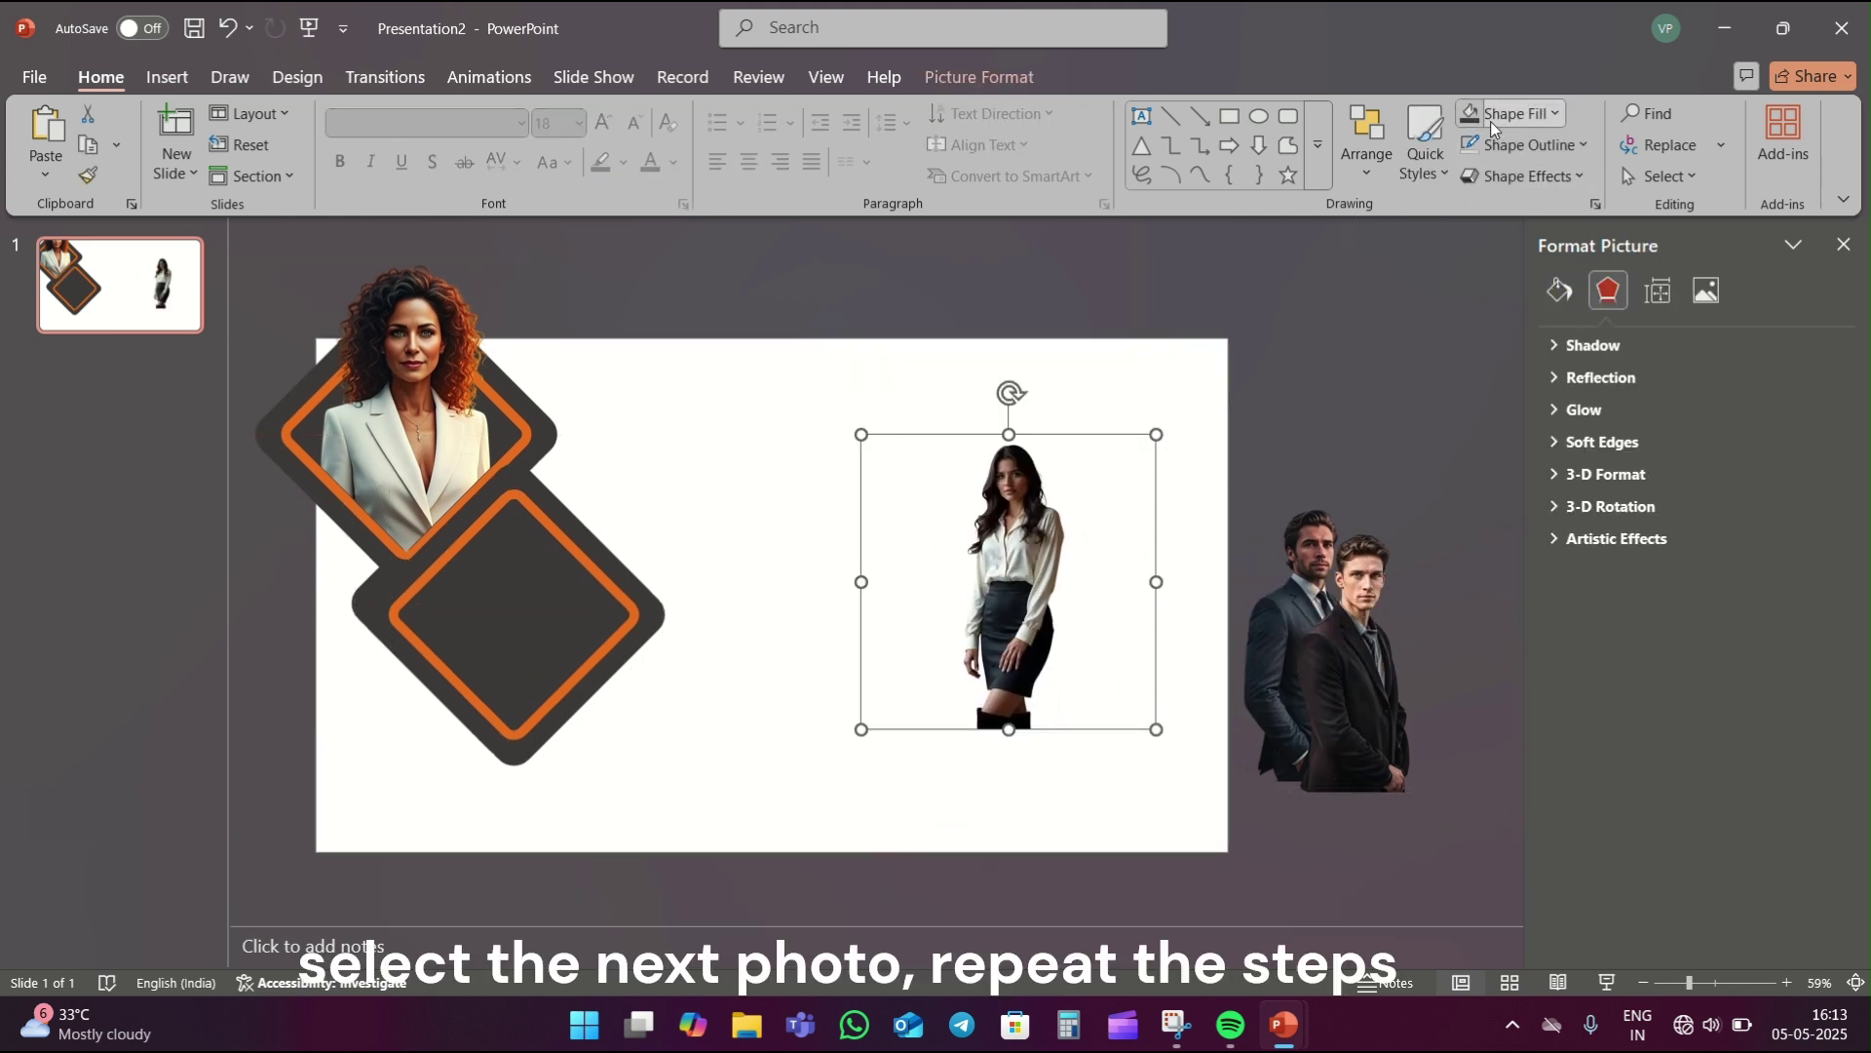
- Crop the second woman's picture to her upper body
{"action": "left_click", "coordinate": [1013, 86]}
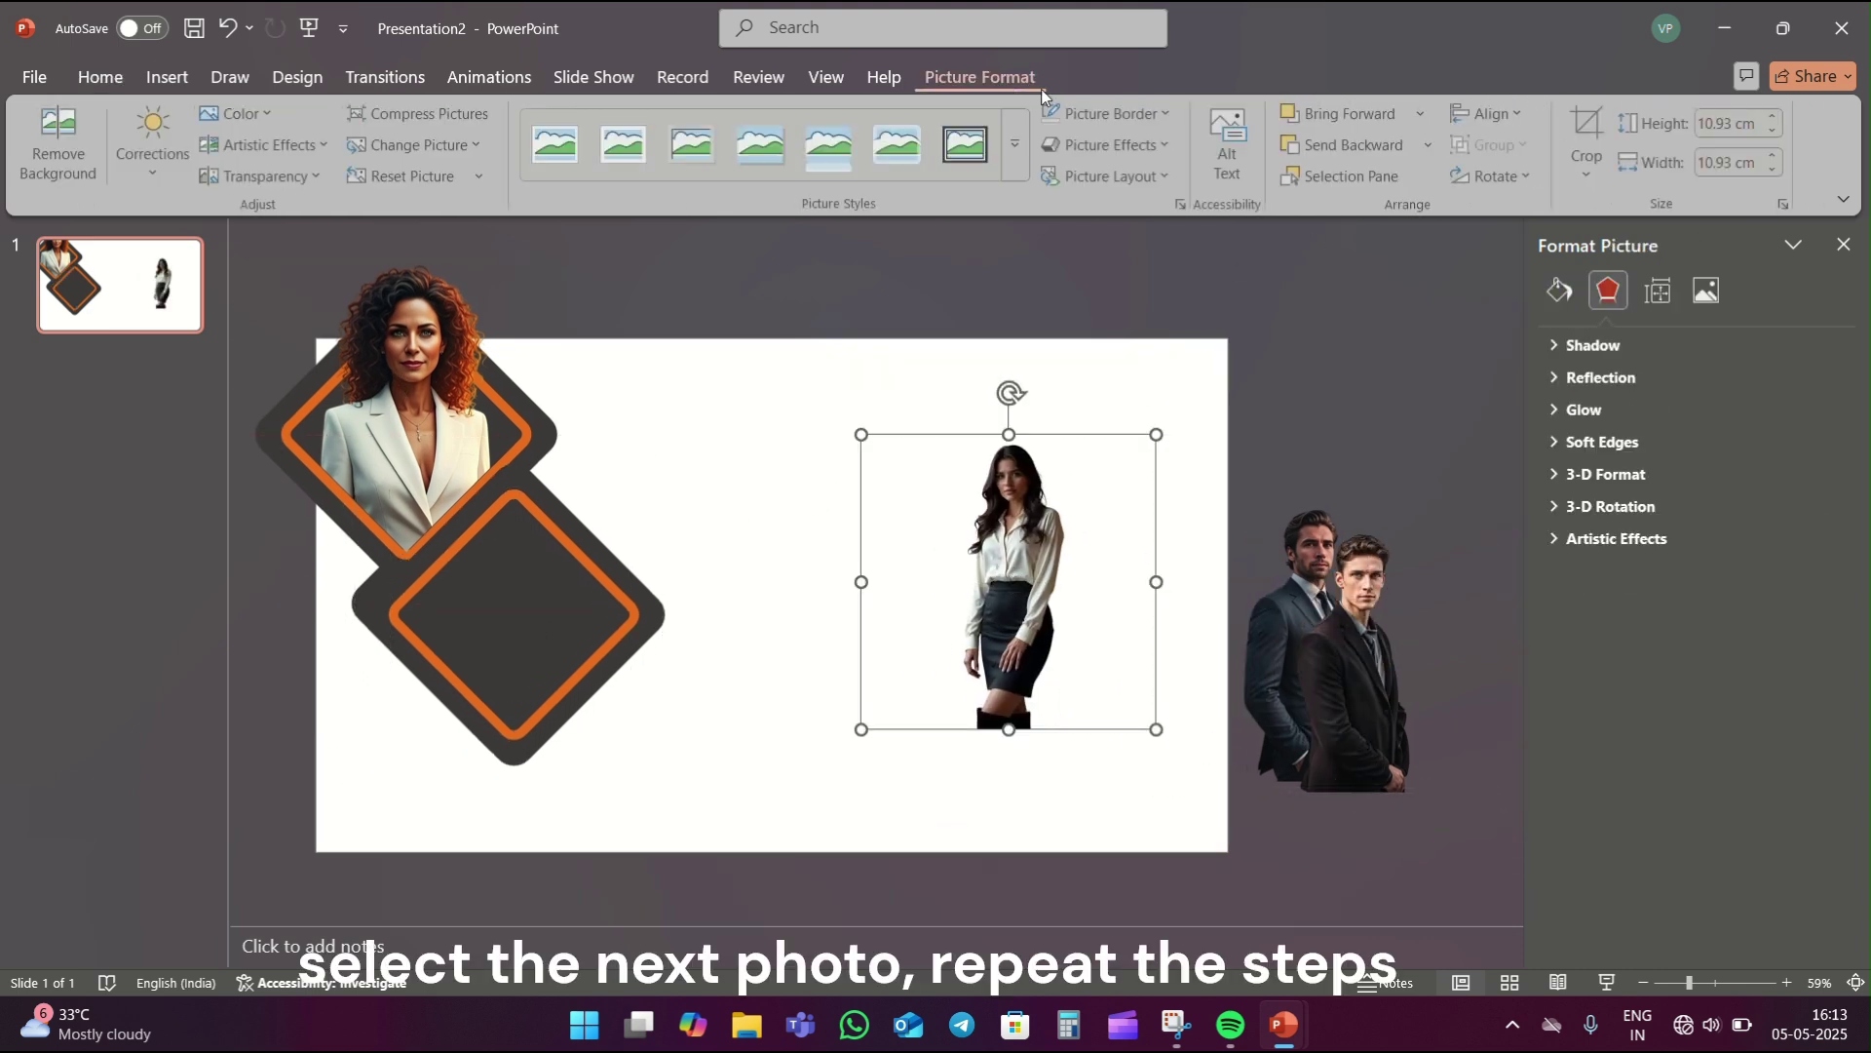
{"action": "left_click", "coordinate": [1574, 132]}
{"action": "left_click_drag", "start_coordinate": [1013, 725], "coordinate": [1034, 606]}
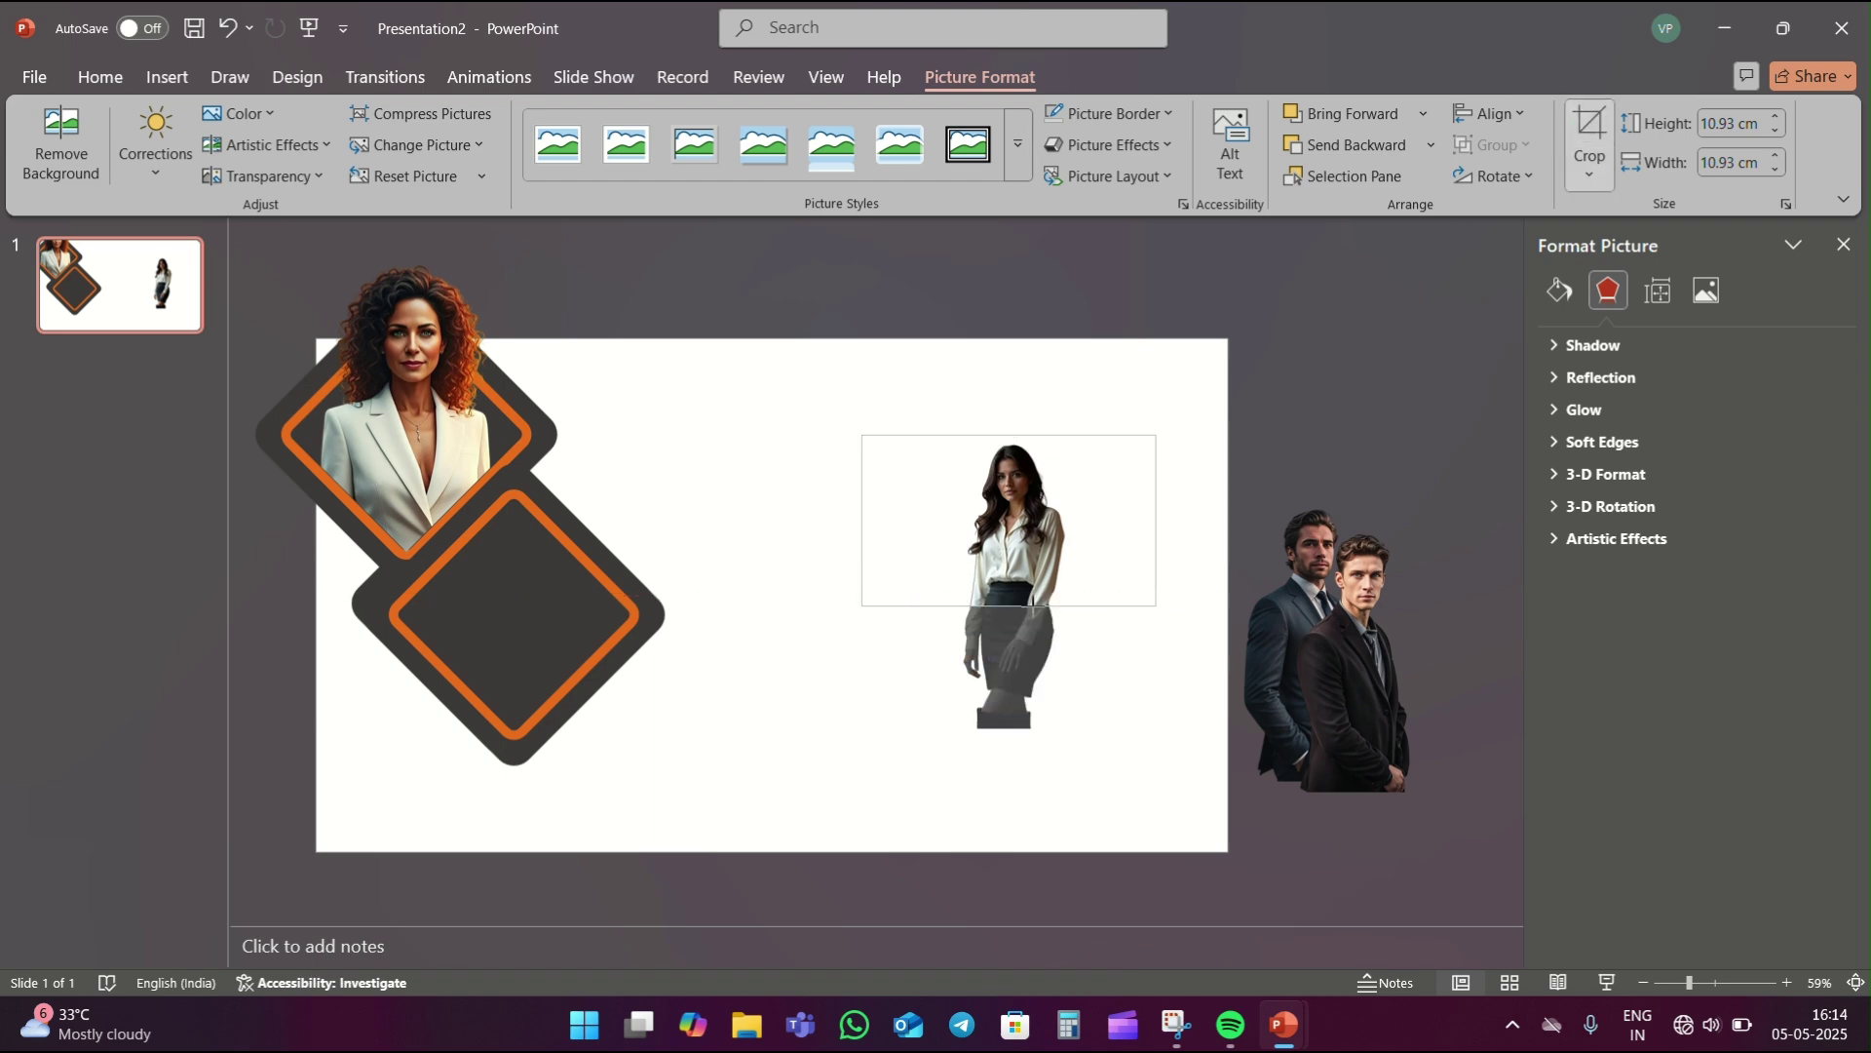
{"action": "left_click", "coordinate": [1101, 663]}
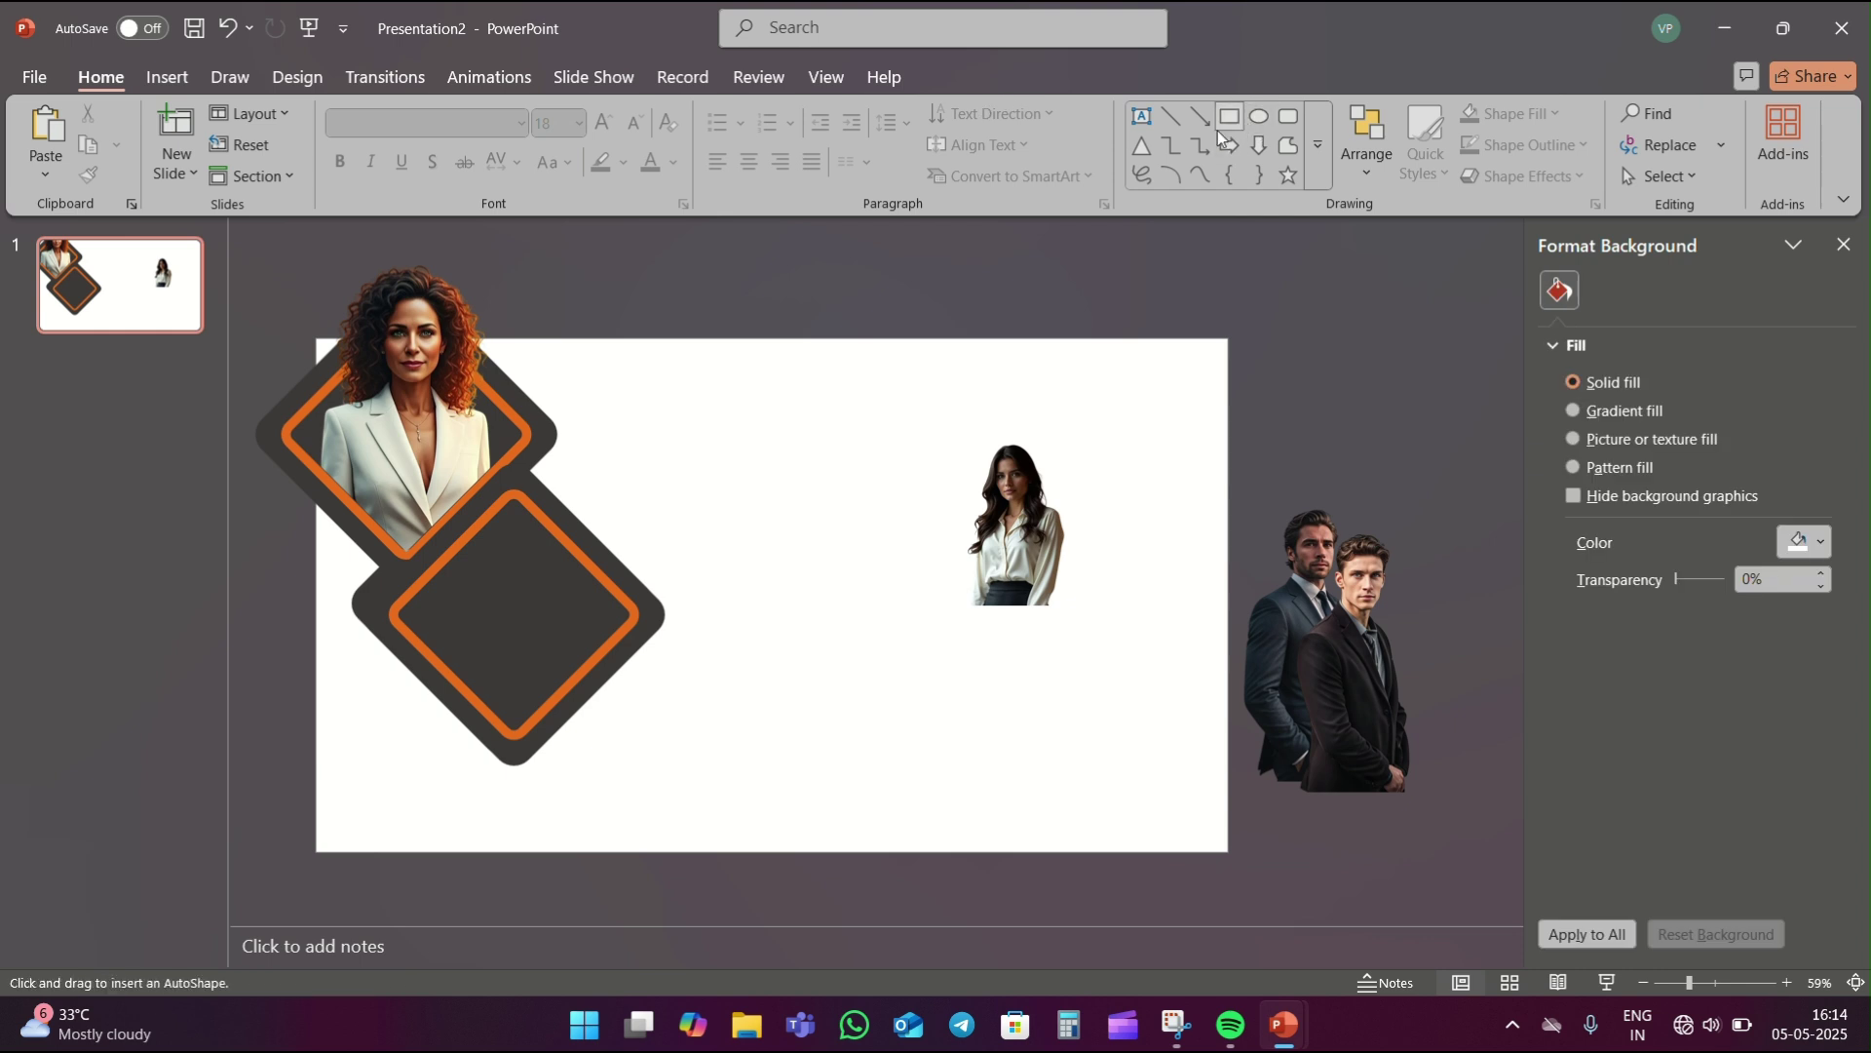
- Draw a square, rotate it into a diamond, and bring the picture in front of it
{"action": "left_click_drag", "start_coordinate": [802, 383], "coordinate": [1065, 647]}
{"action": "left_click_drag", "start_coordinate": [932, 343], "coordinate": [815, 397]}
{"action": "key", "text": "ctrl+v"}
{"action": "right_click", "coordinate": [1048, 602]}
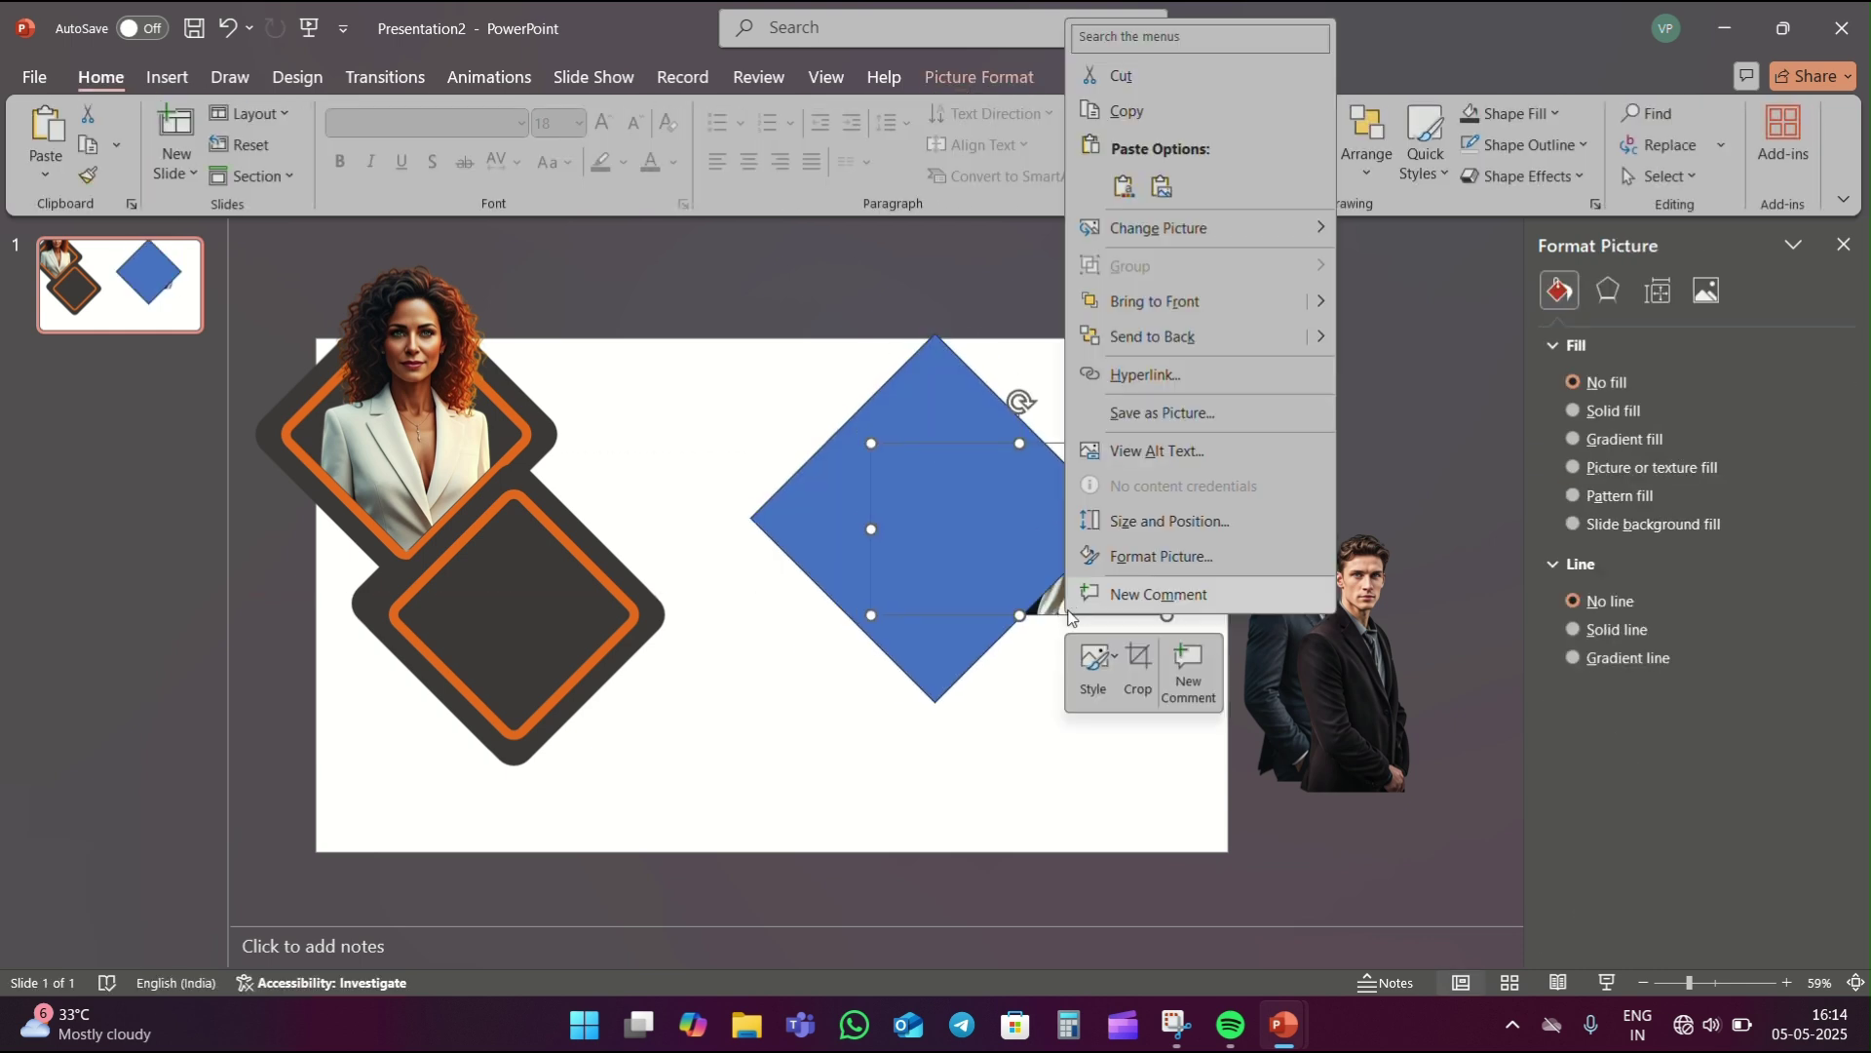
{"action": "left_click", "coordinate": [1156, 302]}
- Enlarge the picture and centre it over the diamond's lower half
{"action": "left_click_drag", "start_coordinate": [1043, 546], "coordinate": [959, 626]}
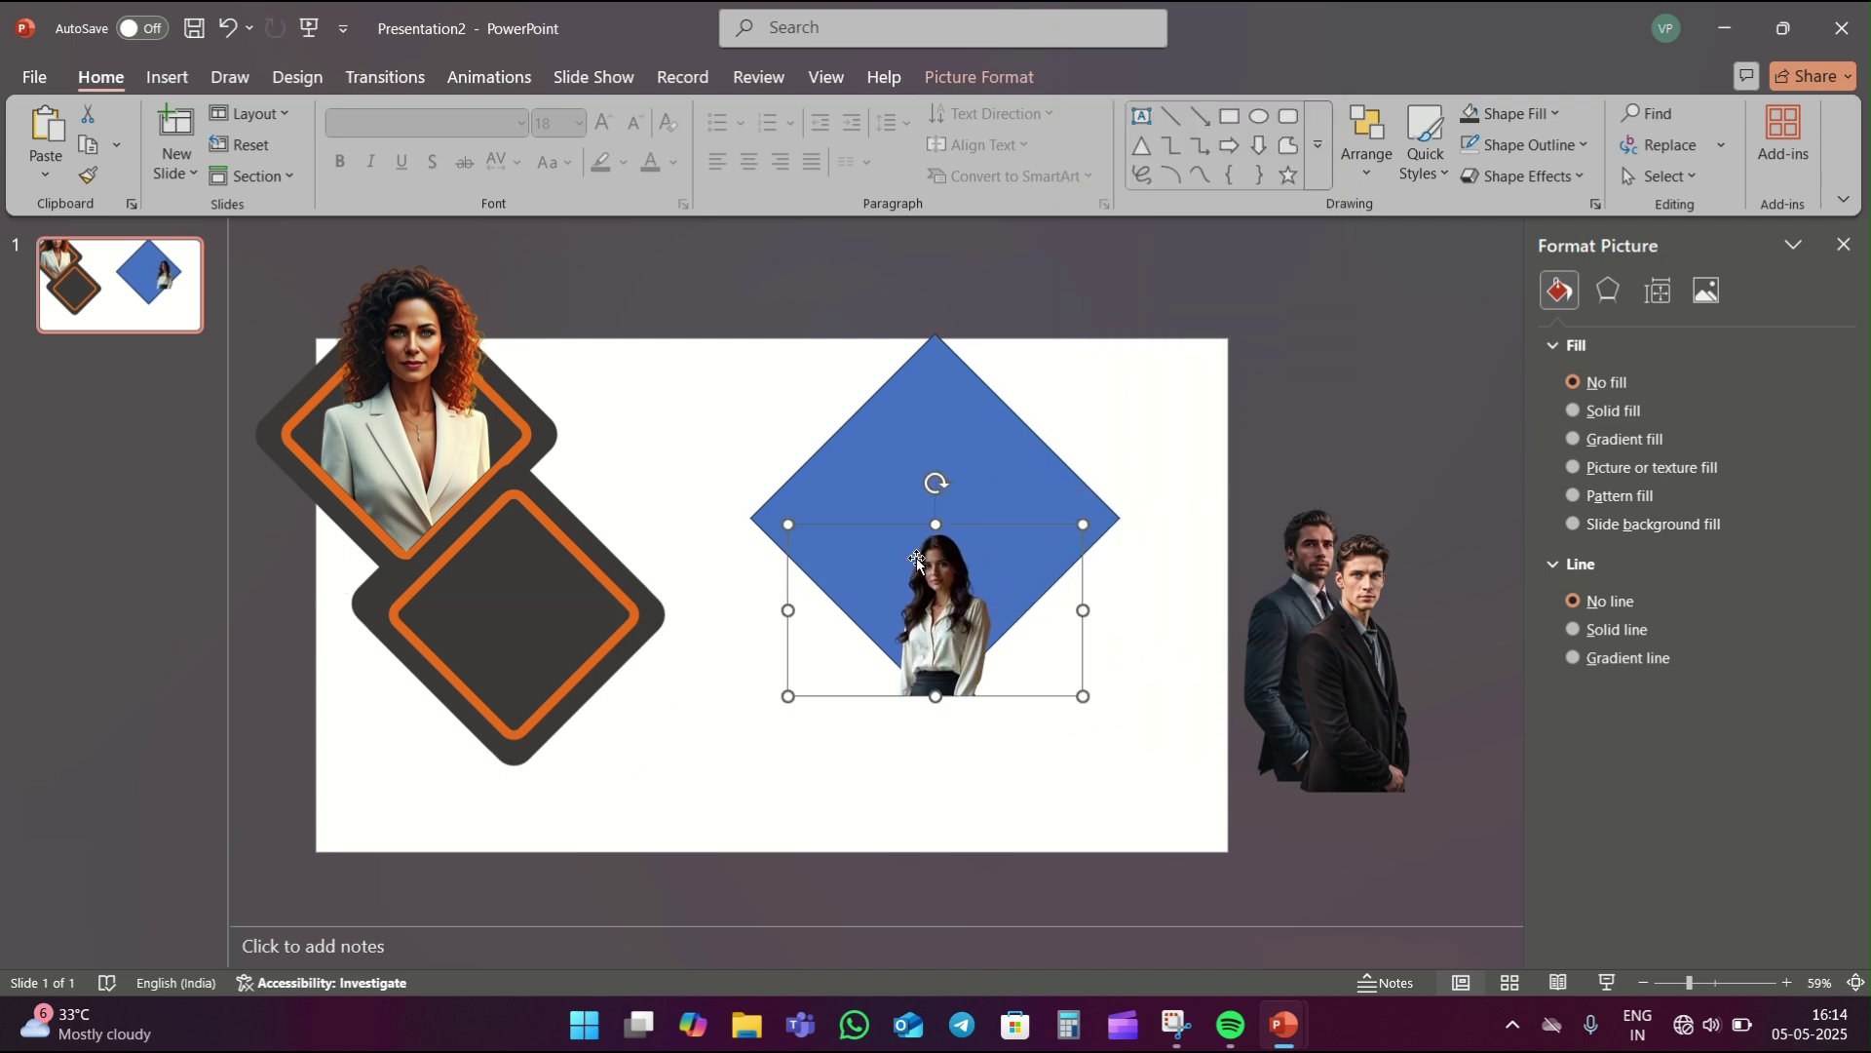
{"action": "left_click_drag", "start_coordinate": [802, 529], "coordinate": [690, 467]}
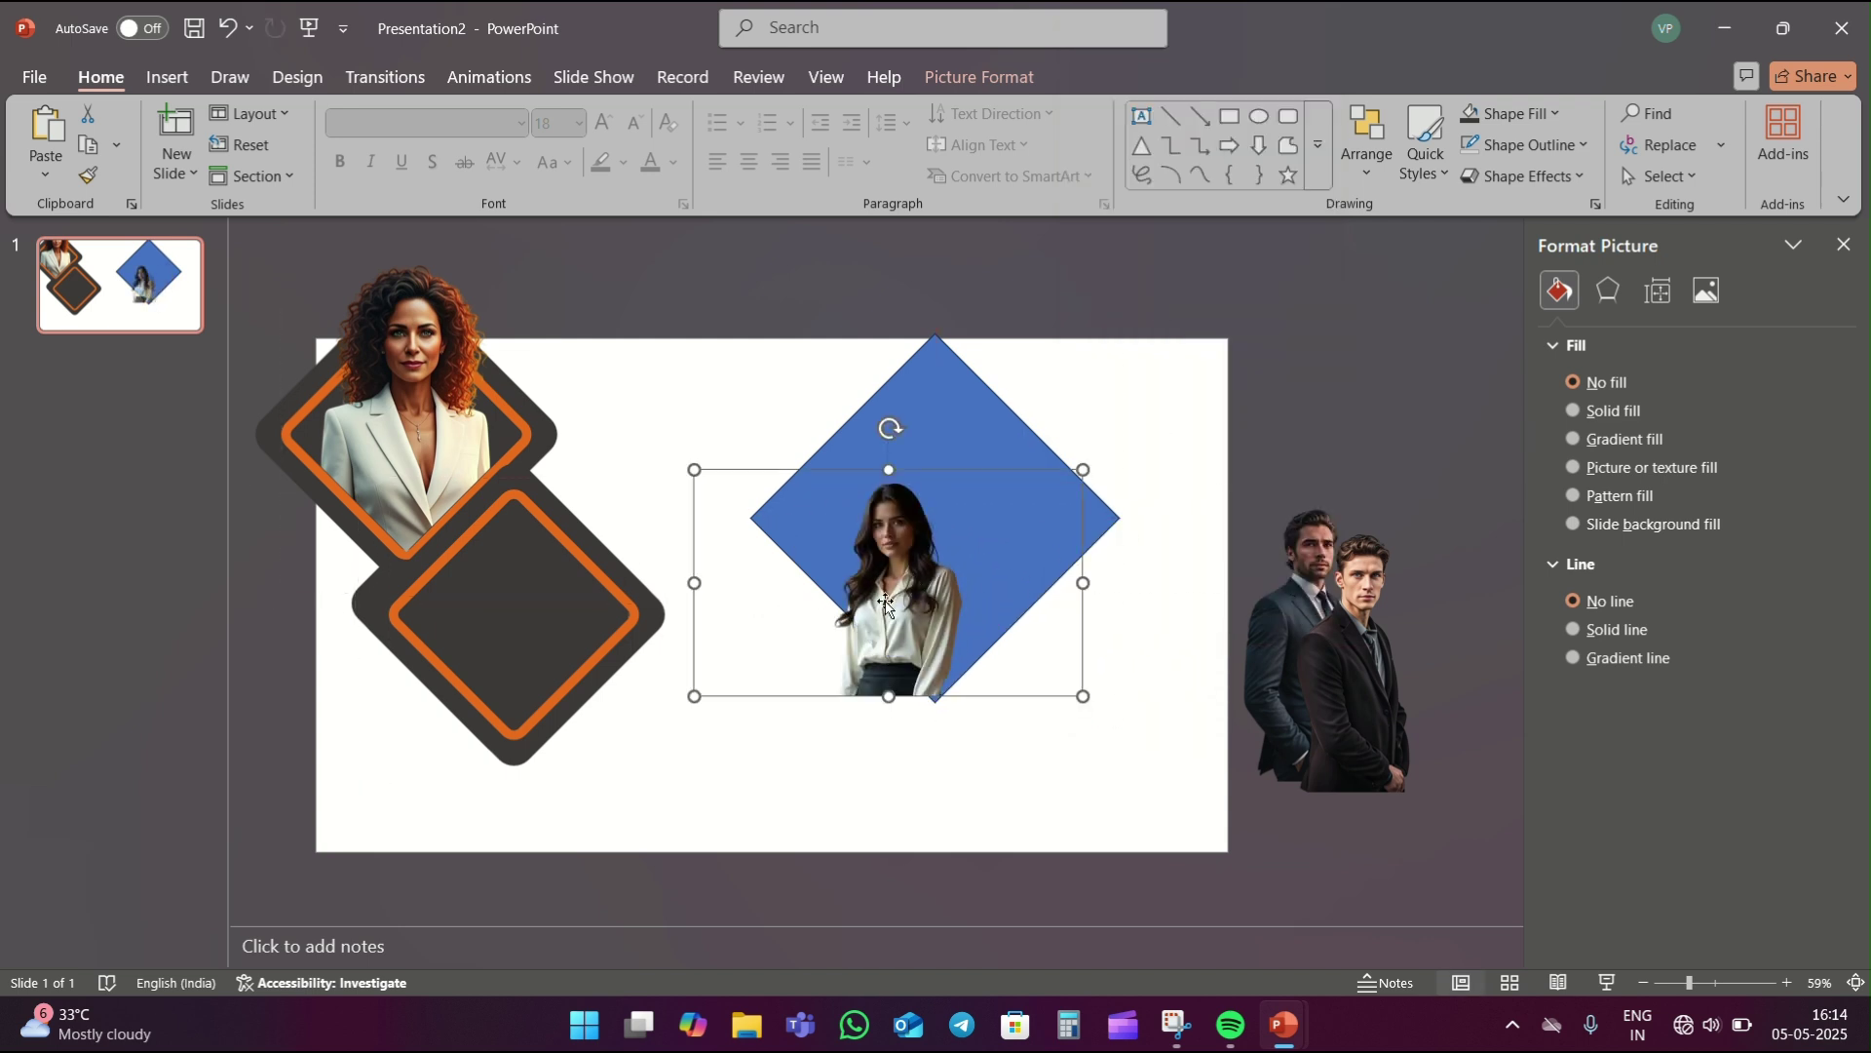
{"action": "left_click_drag", "start_coordinate": [882, 602], "coordinate": [926, 608]}
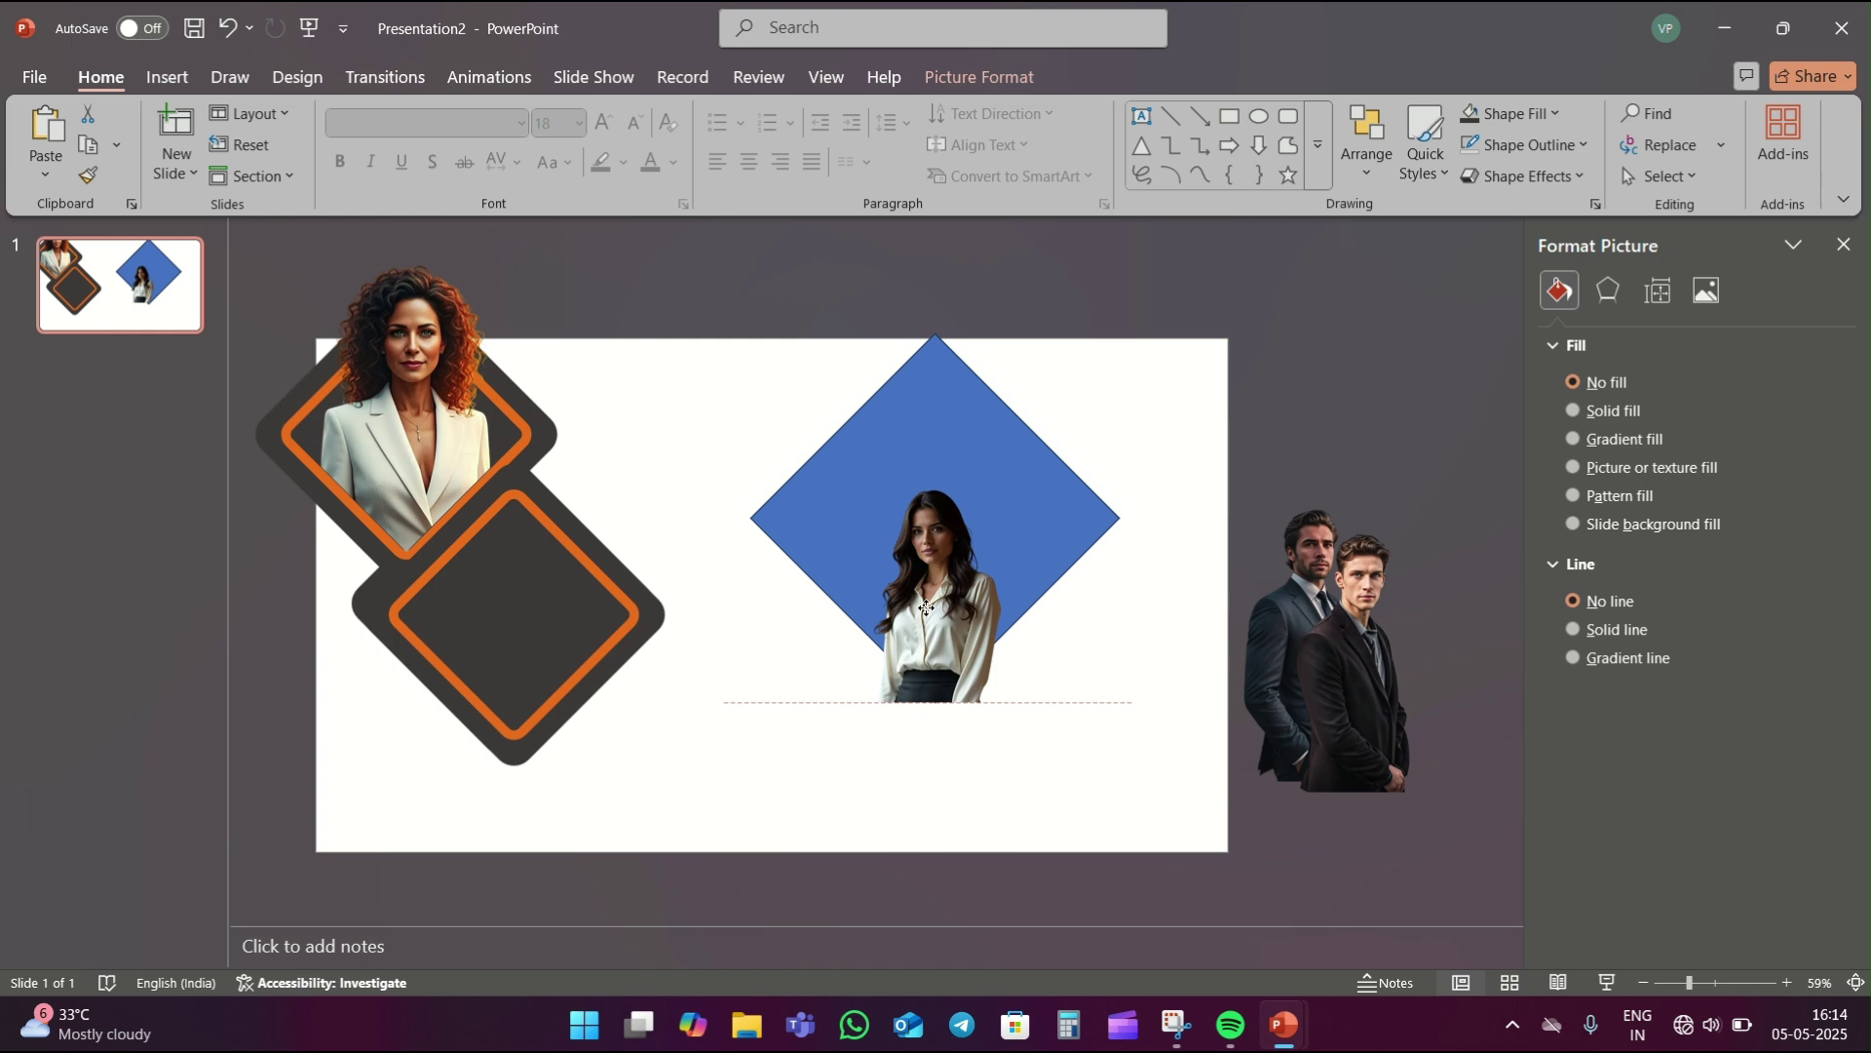
{"action": "left_click_drag", "start_coordinate": [733, 475], "coordinate": [626, 409]}
{"action": "left_click_drag", "start_coordinate": [880, 639], "coordinate": [952, 648]}
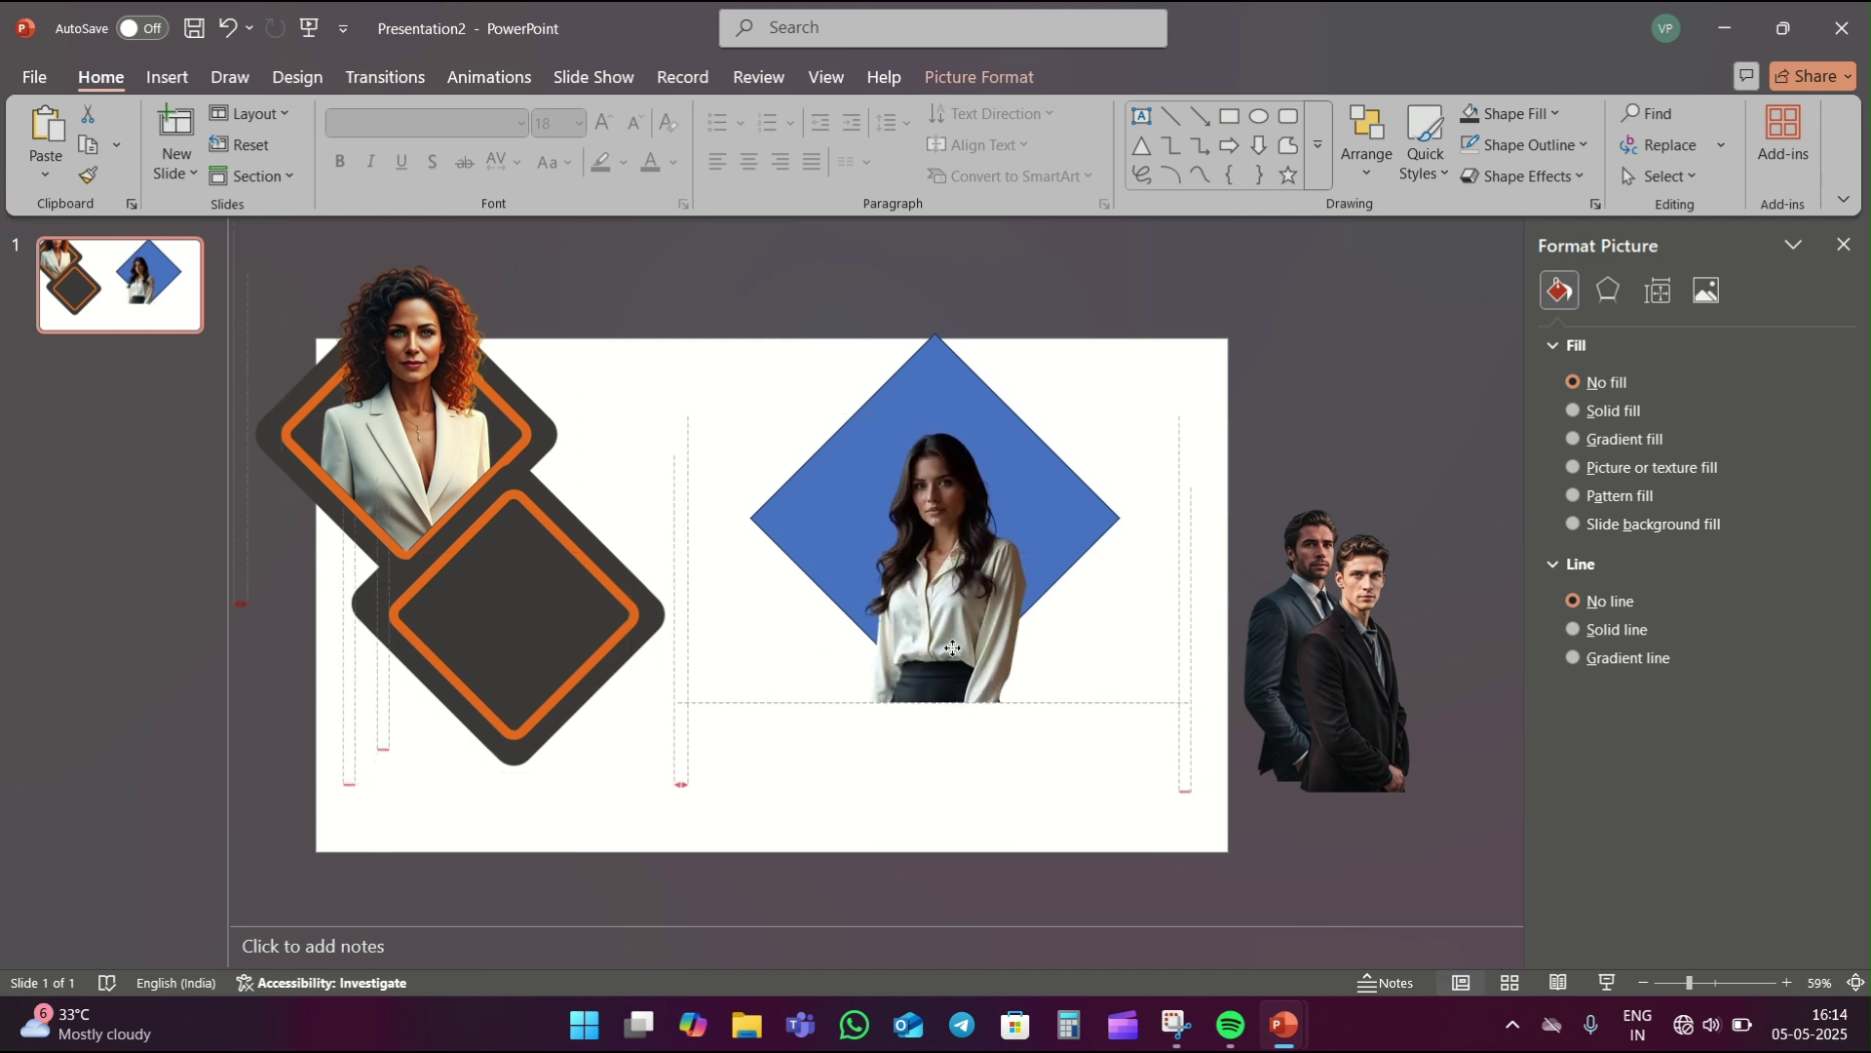
{"action": "left_click_drag", "start_coordinate": [952, 649], "coordinate": [948, 647]}
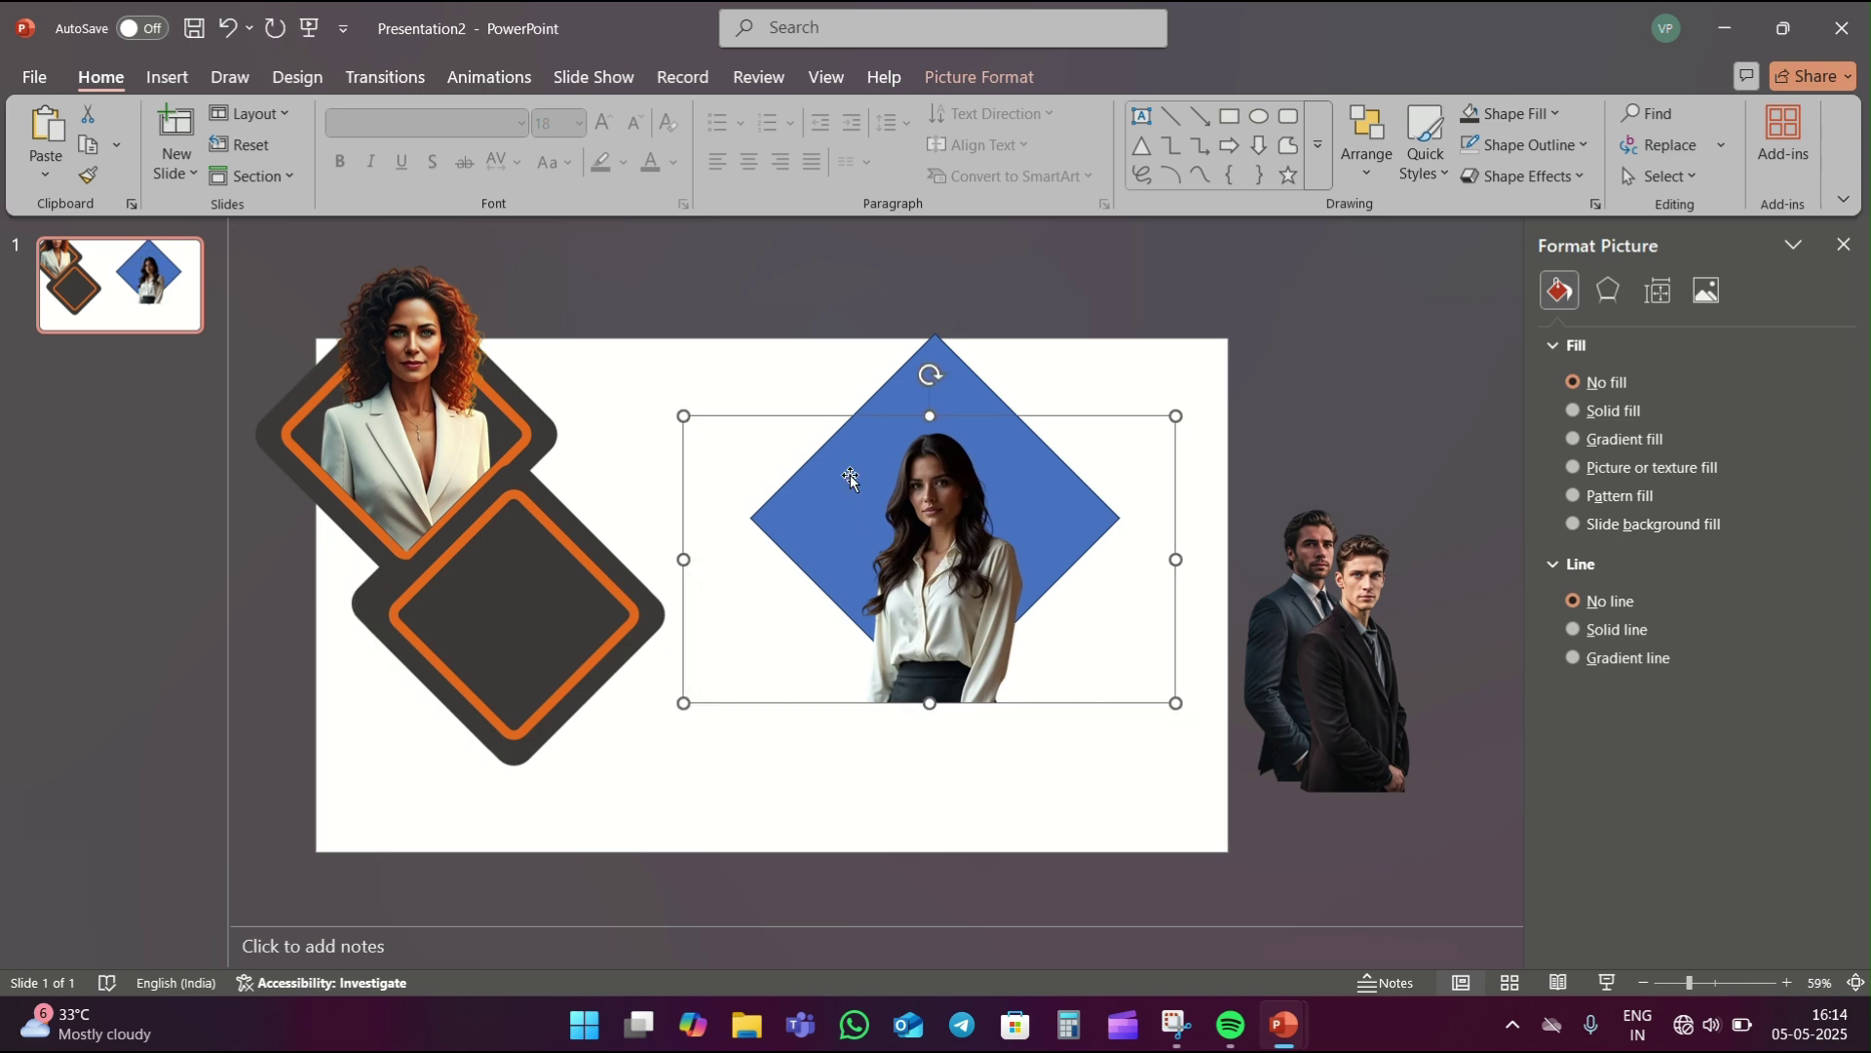
- Clip the picture to the diamond with Merge Shapes > Intersect
{"action": "left_click", "coordinate": [887, 384], "text": "shift"}
{"action": "left_click", "coordinate": [943, 86]}
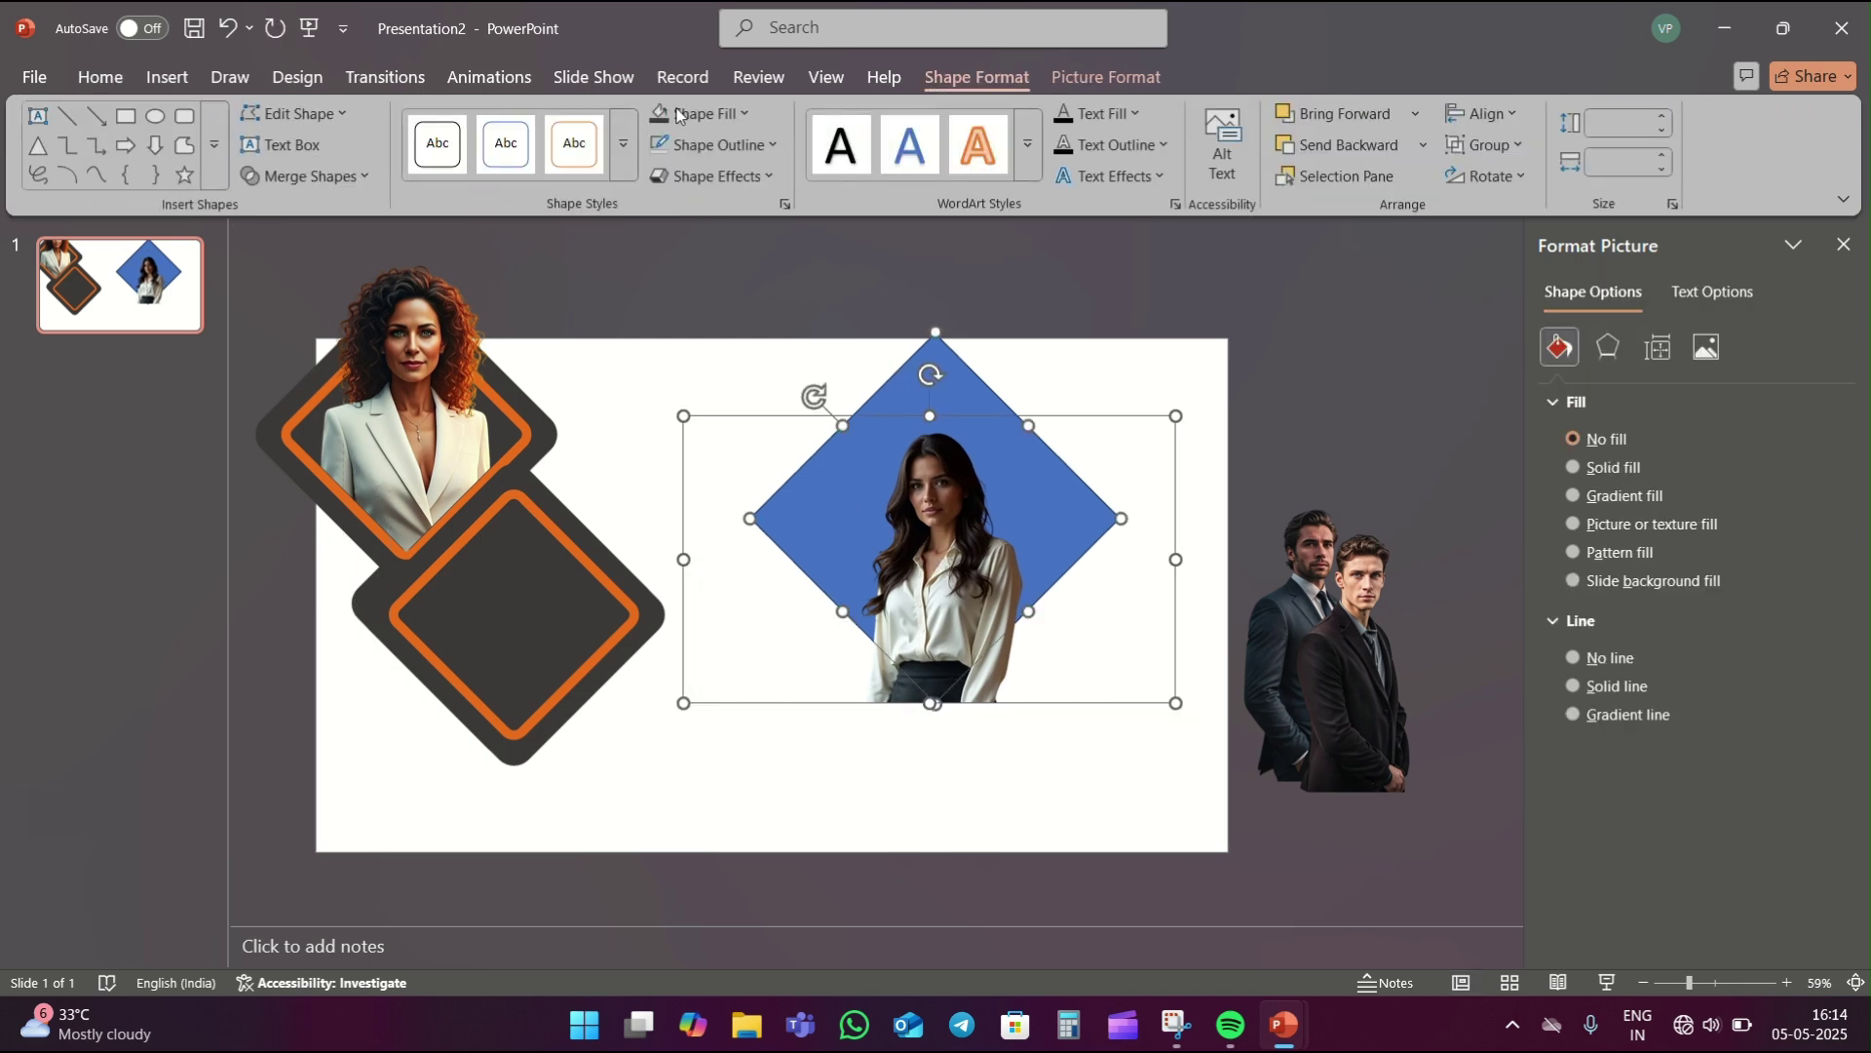
{"action": "left_click", "coordinate": [277, 182]}
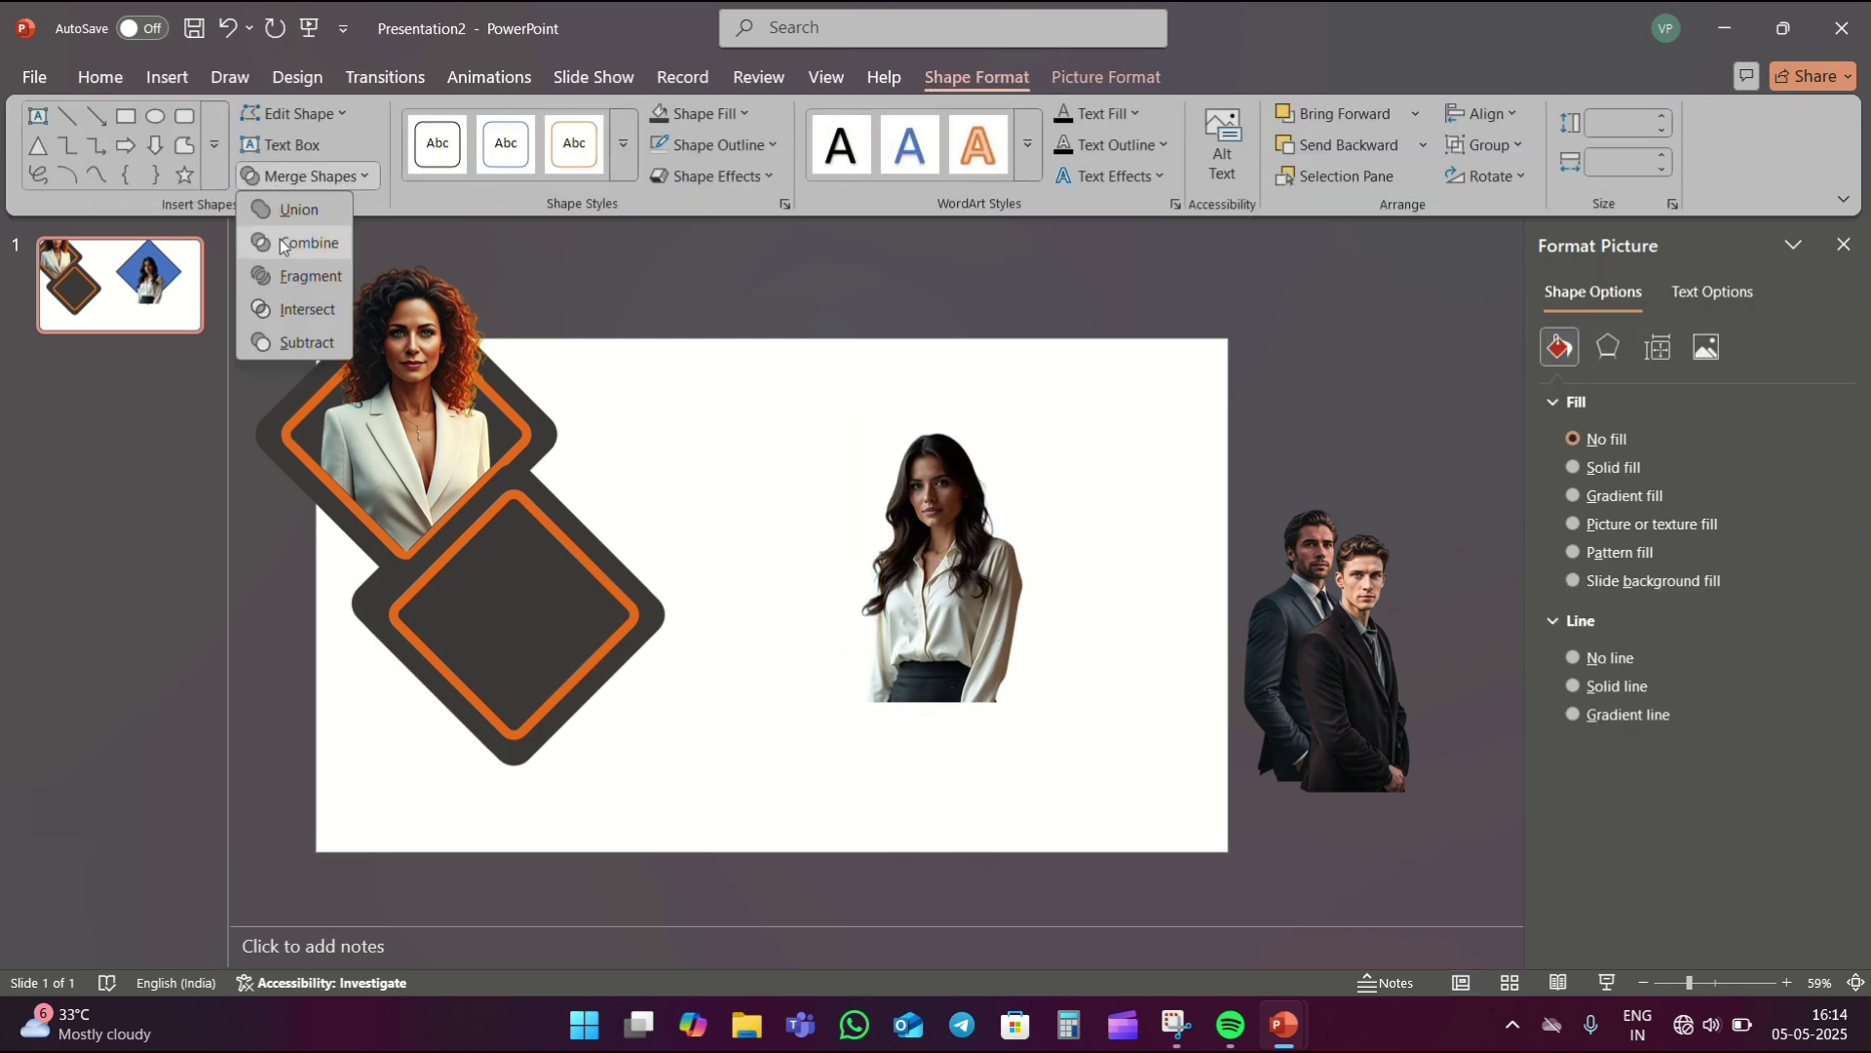
{"action": "left_click", "coordinate": [292, 318]}
- Fit the second woman's clipped photo into a copy of the dark diamond frame
{"action": "mouse_move", "coordinate": [511, 596]}
{"action": "left_mouse_down"}
{"action": "mouse_move", "coordinate": [653, 612]}
{"action": "mouse_move", "coordinate": [743, 551]}
{"action": "left_mouse_up"}
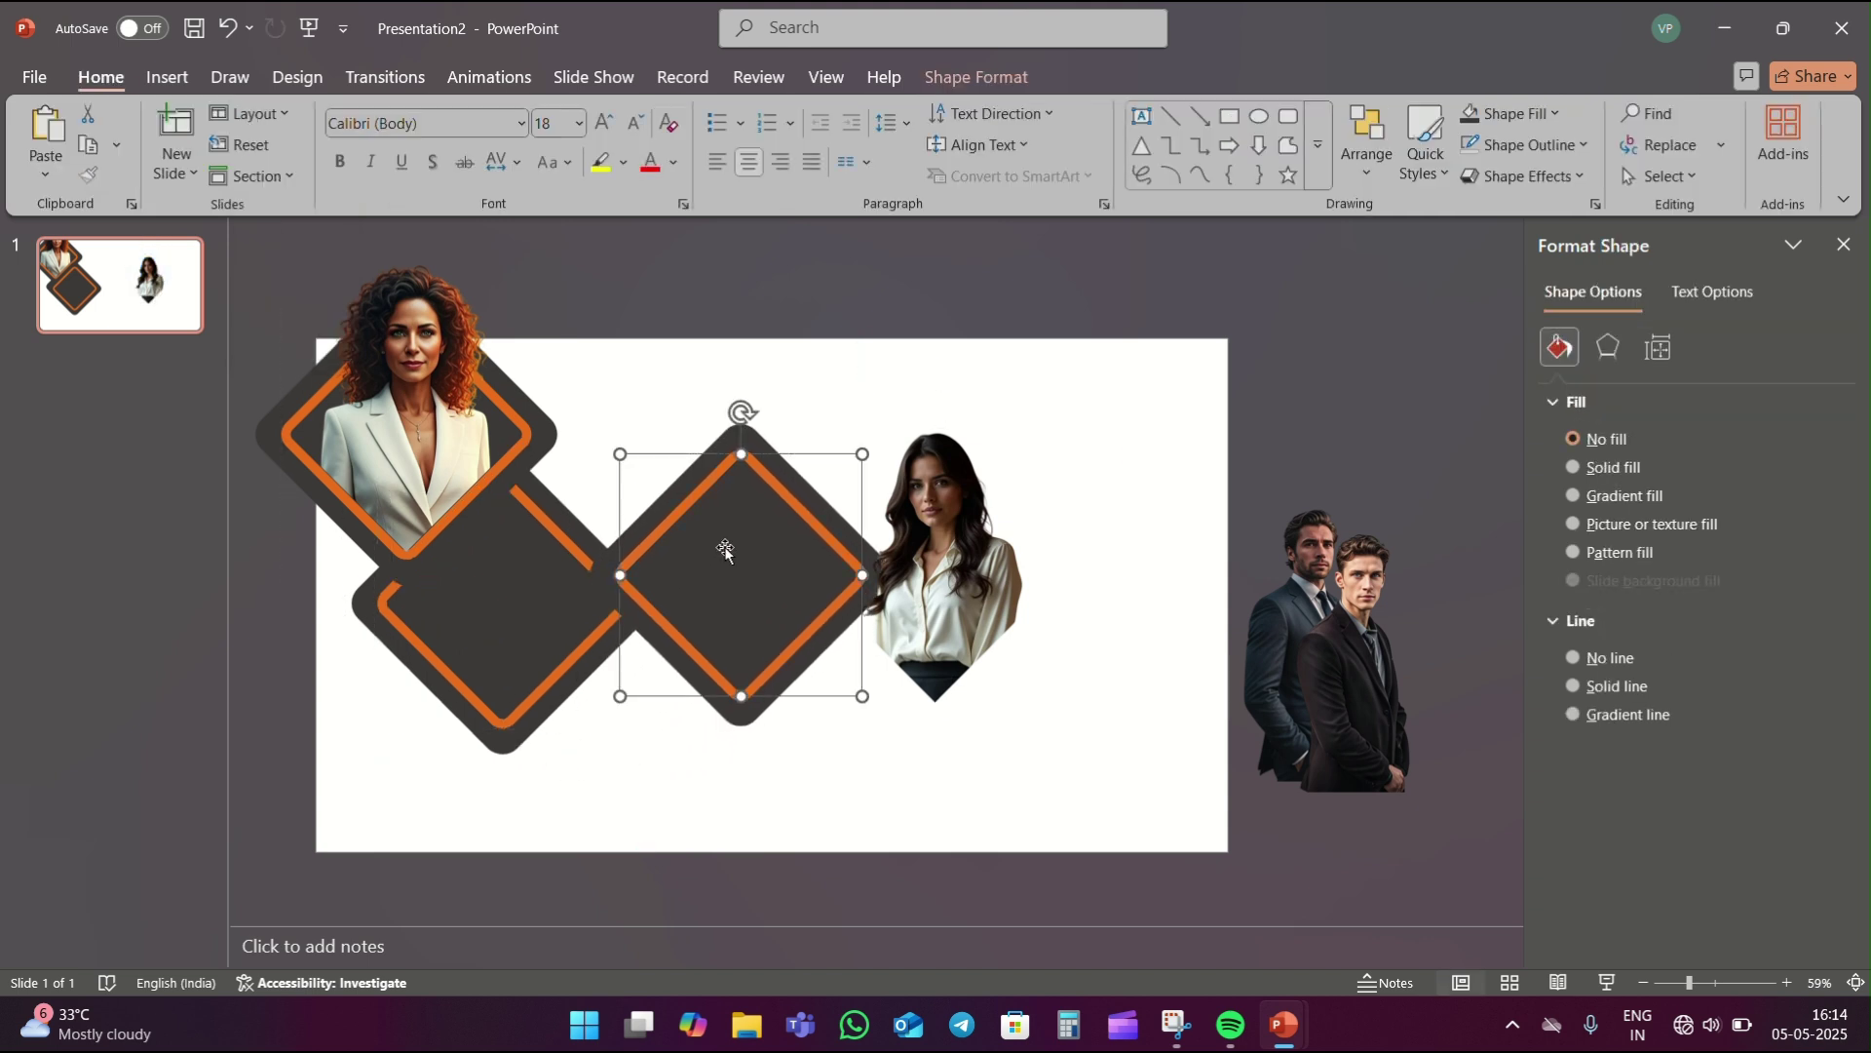
{"action": "left_click_drag", "start_coordinate": [990, 587], "coordinate": [792, 584]}
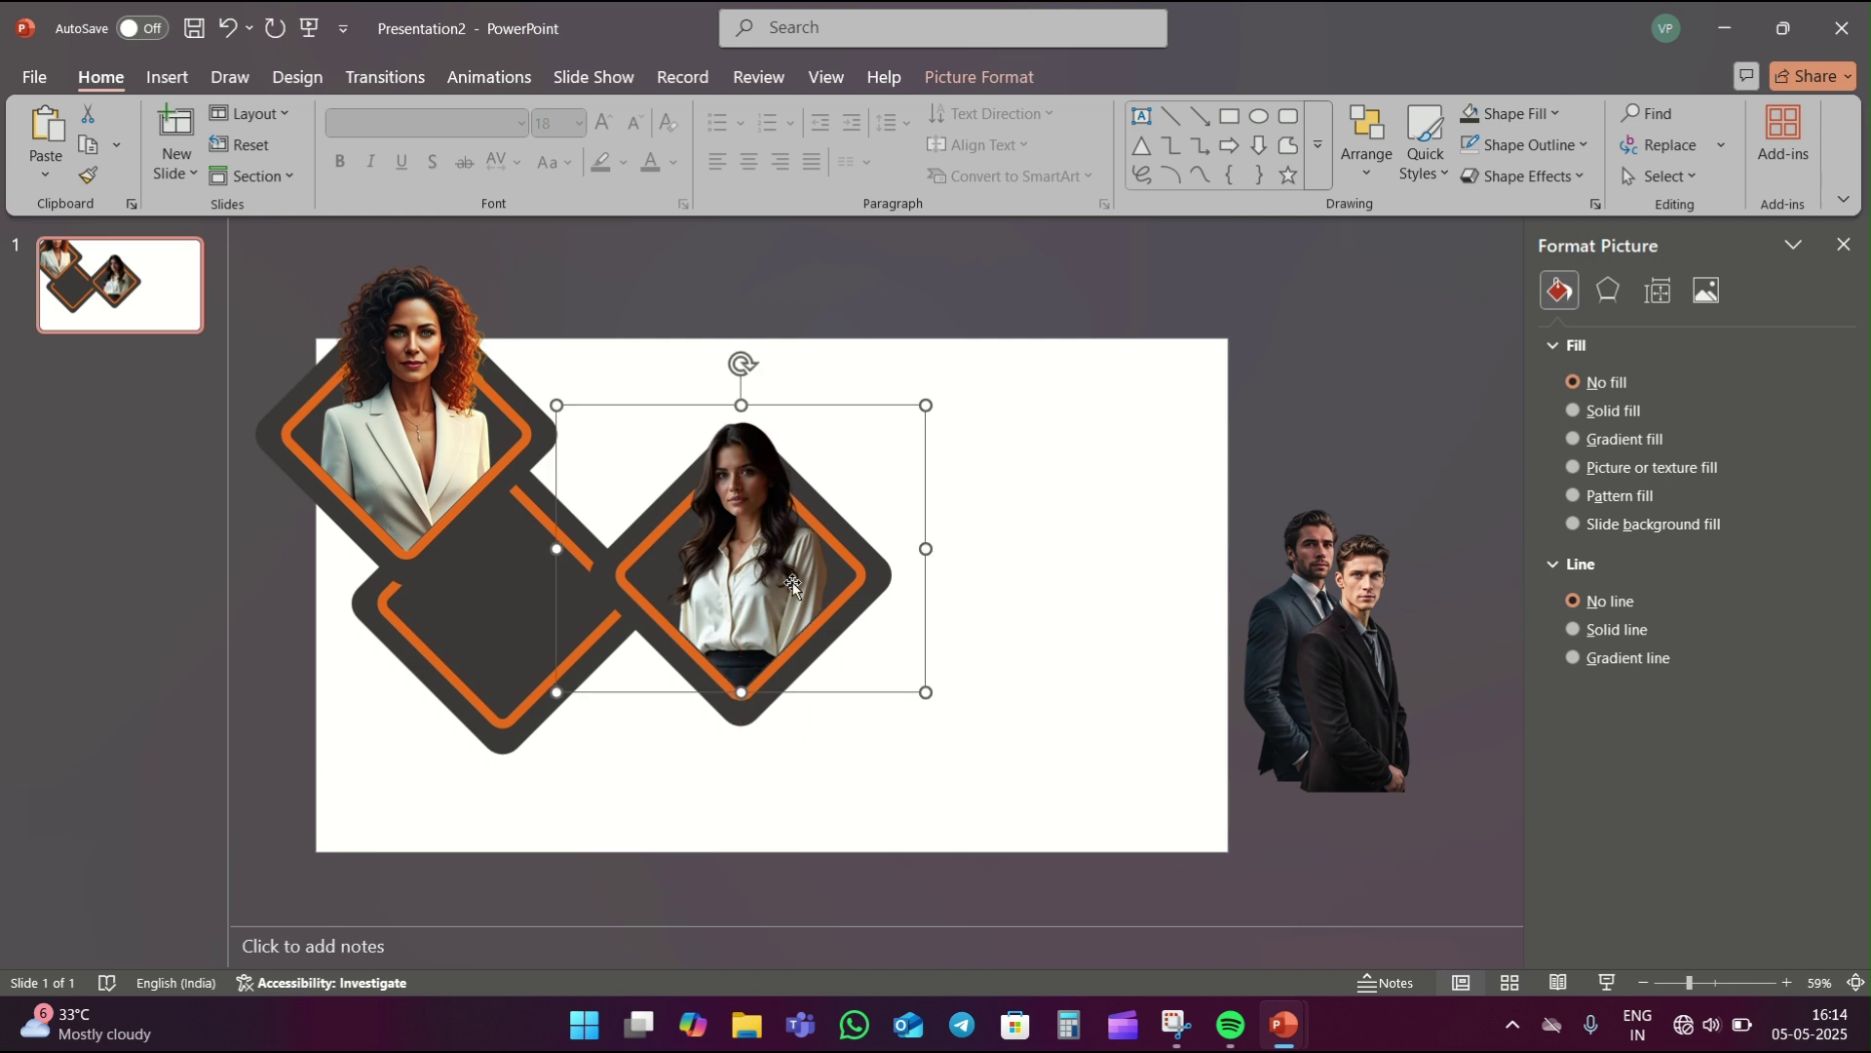
{"action": "left_click_drag", "start_coordinate": [554, 404], "coordinate": [544, 386]}
{"action": "left_click_drag", "start_coordinate": [736, 575], "coordinate": [736, 575]}
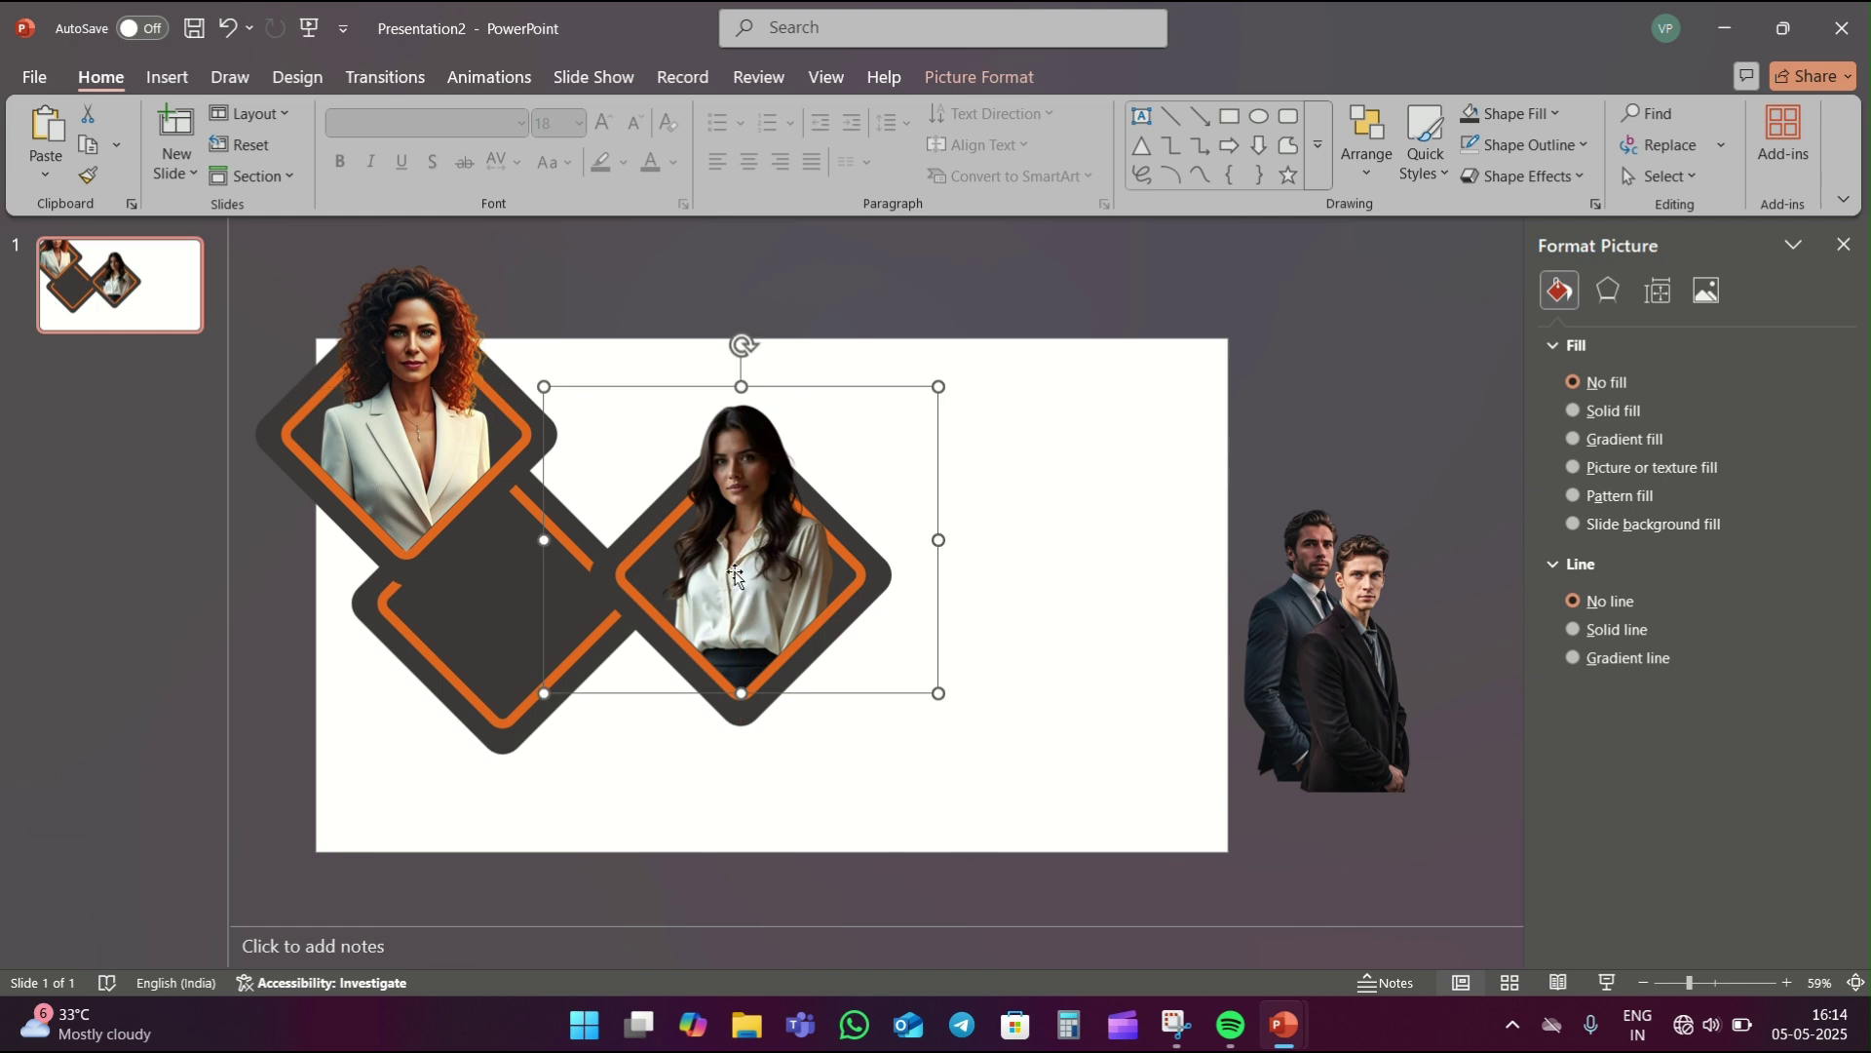
{"action": "key", "text": "ctrl+z"}
{"action": "key", "text": "ctrl+y"}
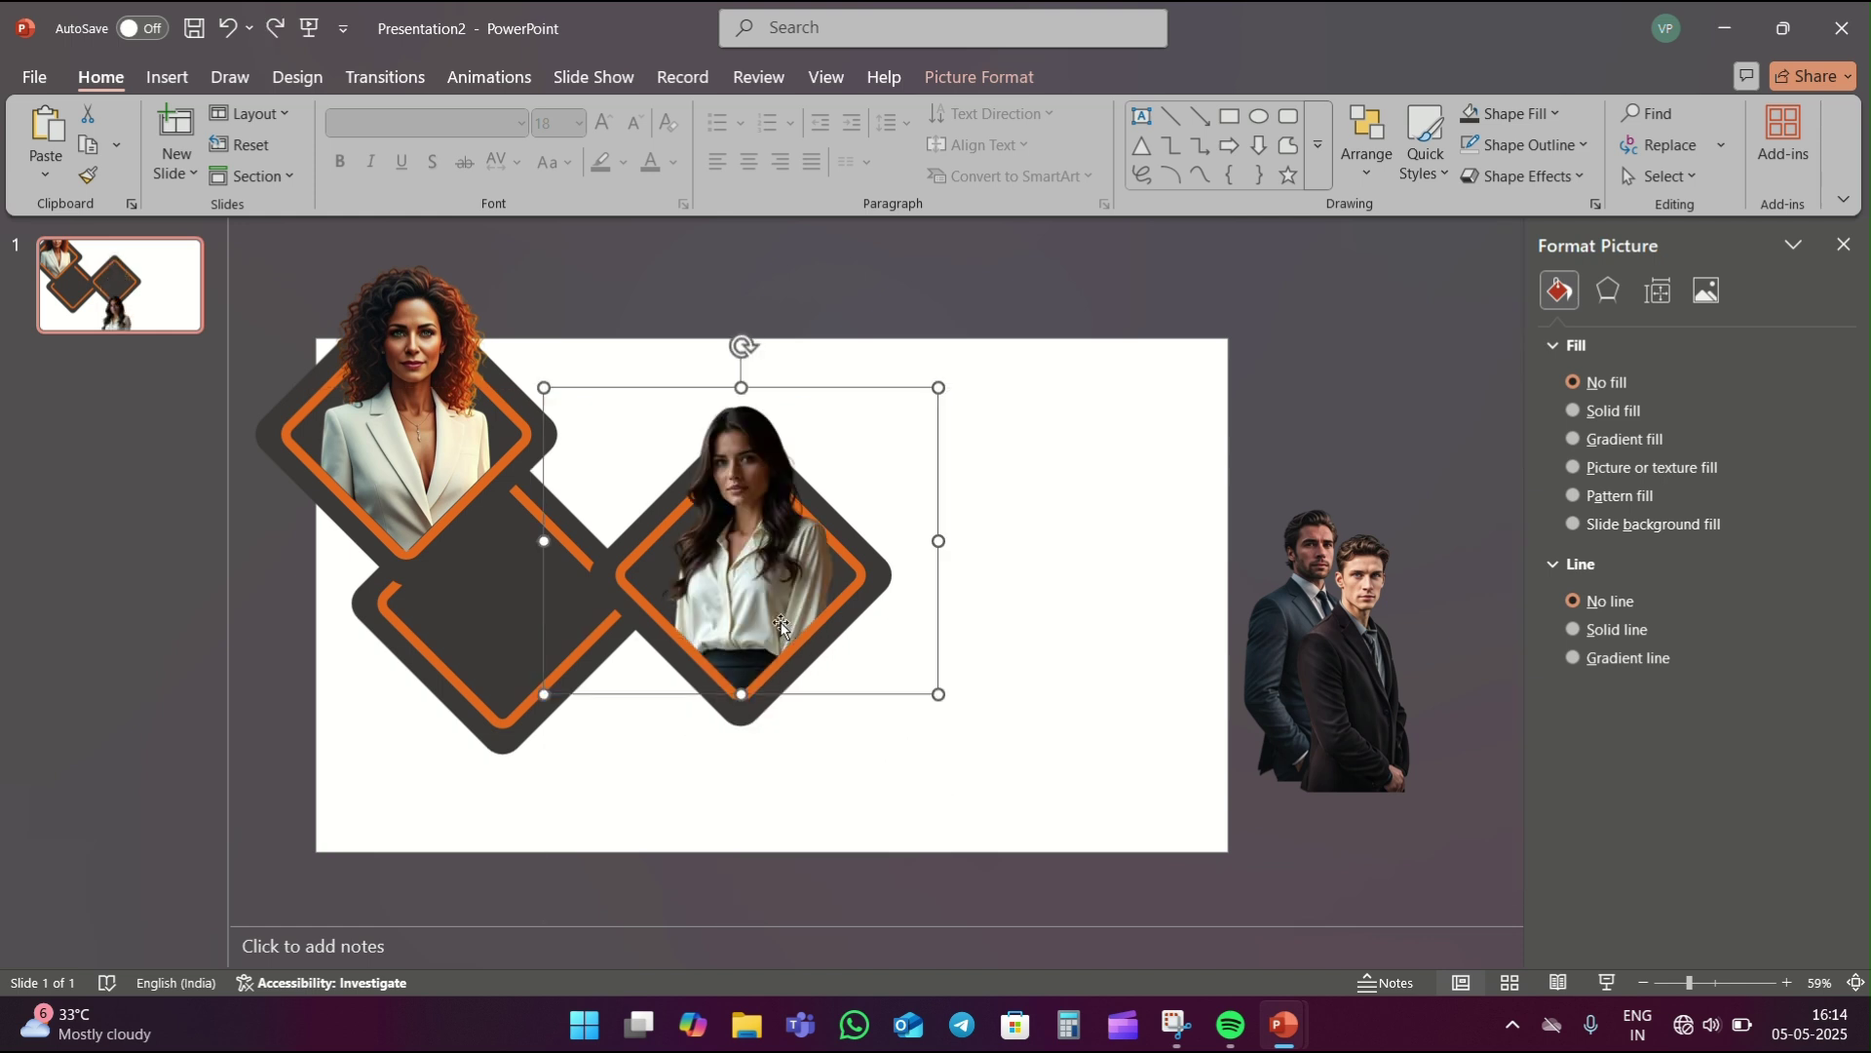
- Select the photo with its frame and move them up-left over the first diamond
{"action": "left_click", "coordinate": [748, 756]}
{"action": "left_click", "coordinate": [746, 682]}
{"action": "left_click", "coordinate": [745, 690], "text": "shift"}
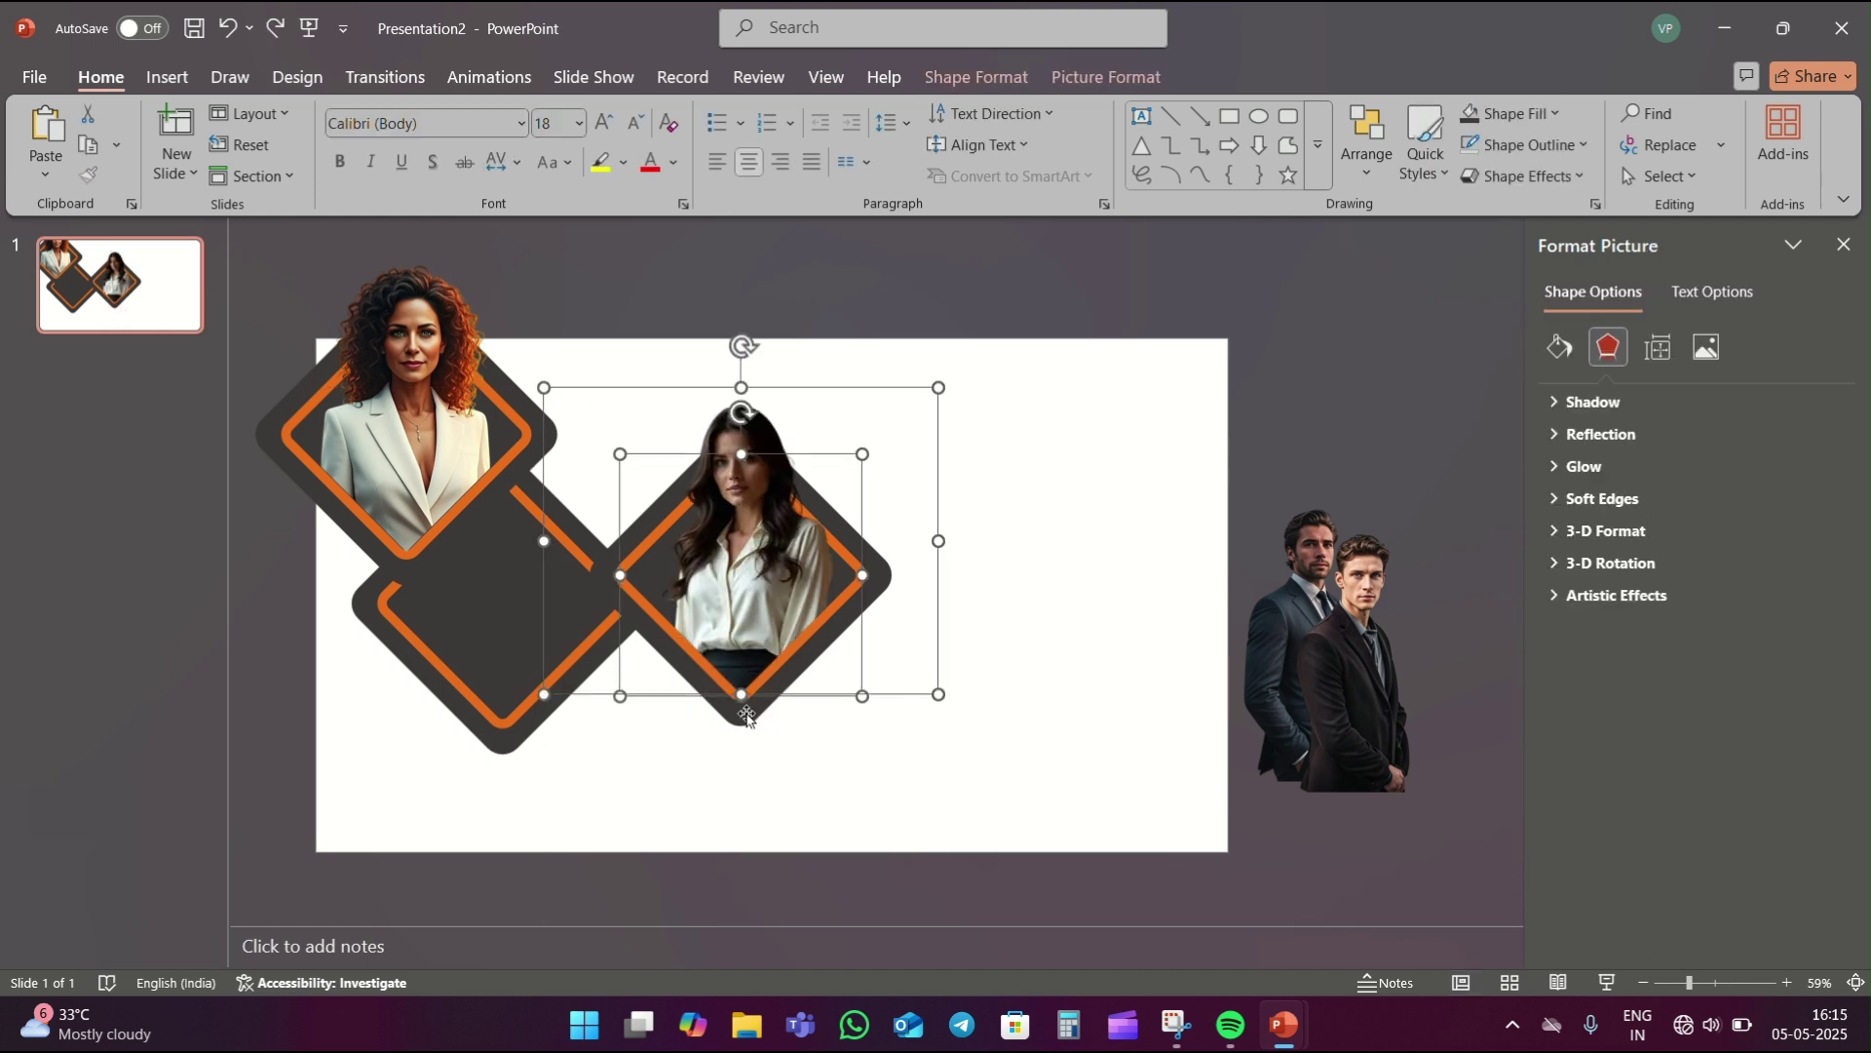
{"action": "left_click_drag", "start_coordinate": [751, 721], "coordinate": [478, 556]}
- Duplicate the lower-left dark diamond and drag the man's picture onto the slide centre
{"action": "left_click", "coordinate": [518, 659]}
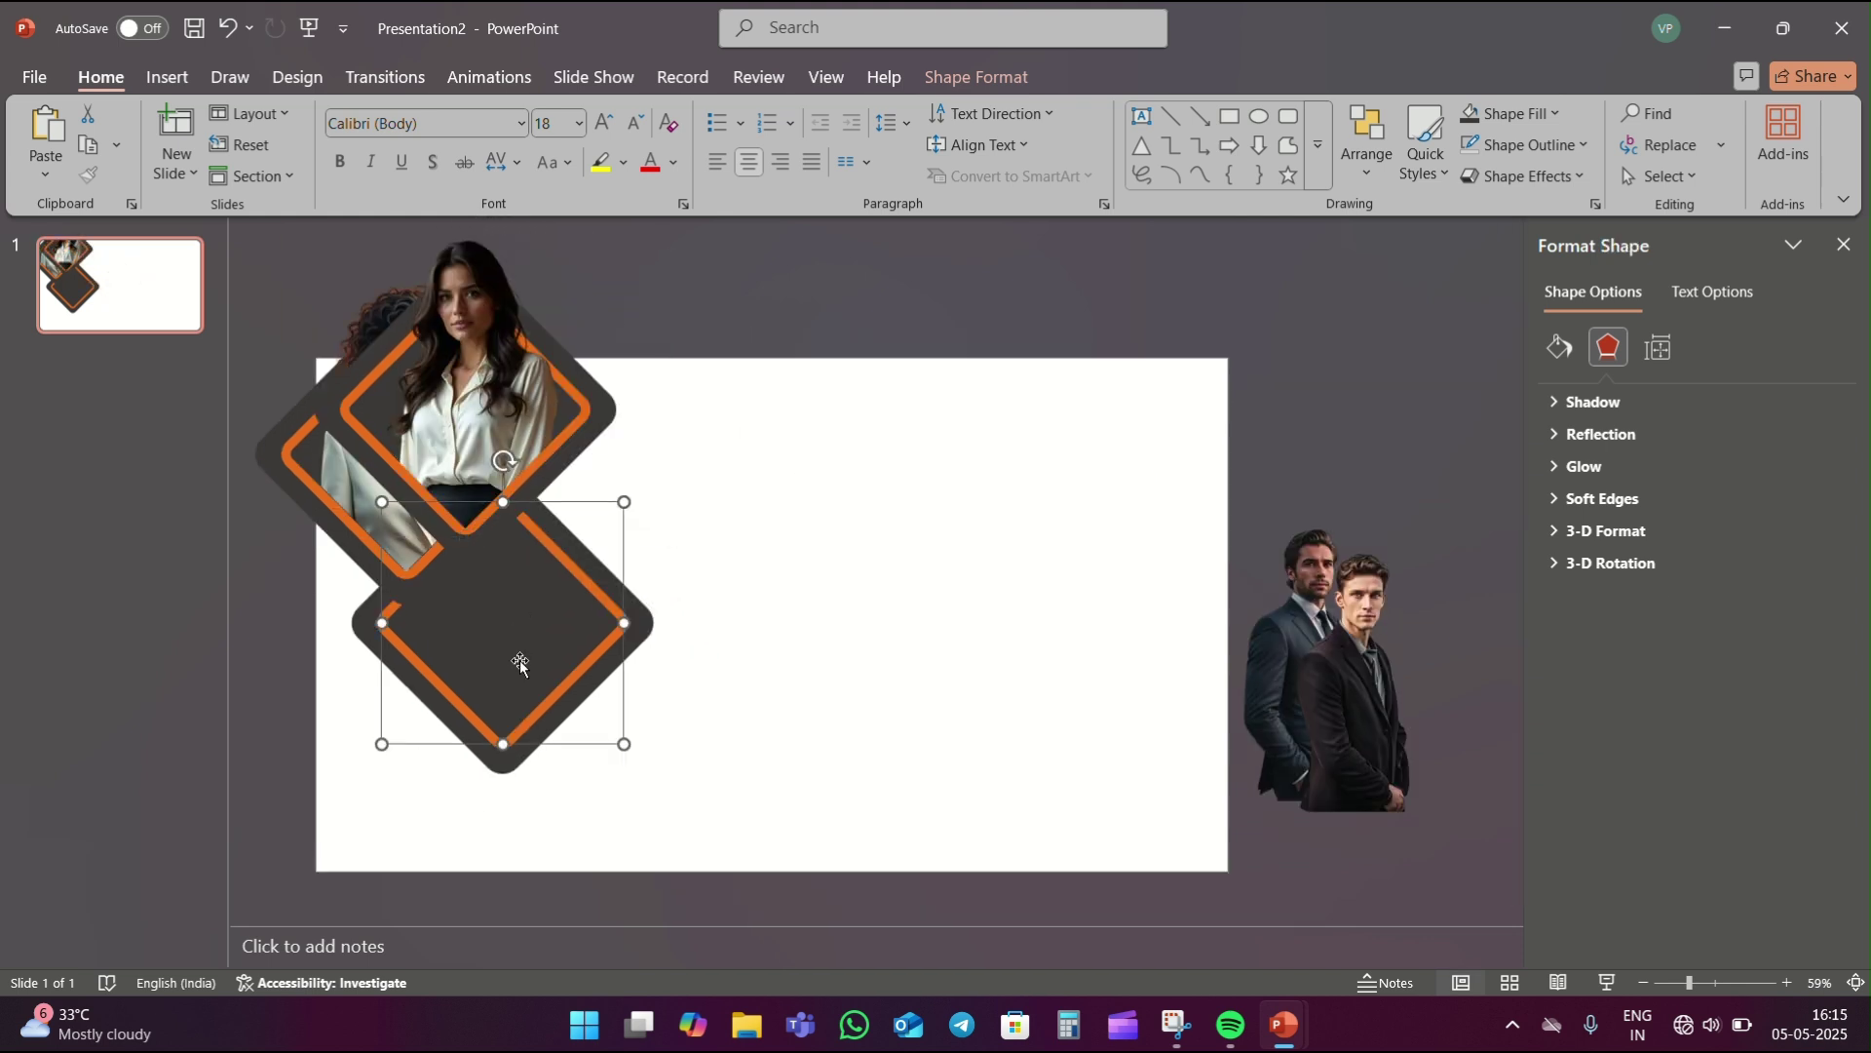
{"action": "left_click_drag", "start_coordinate": [519, 659], "coordinate": [597, 757]}
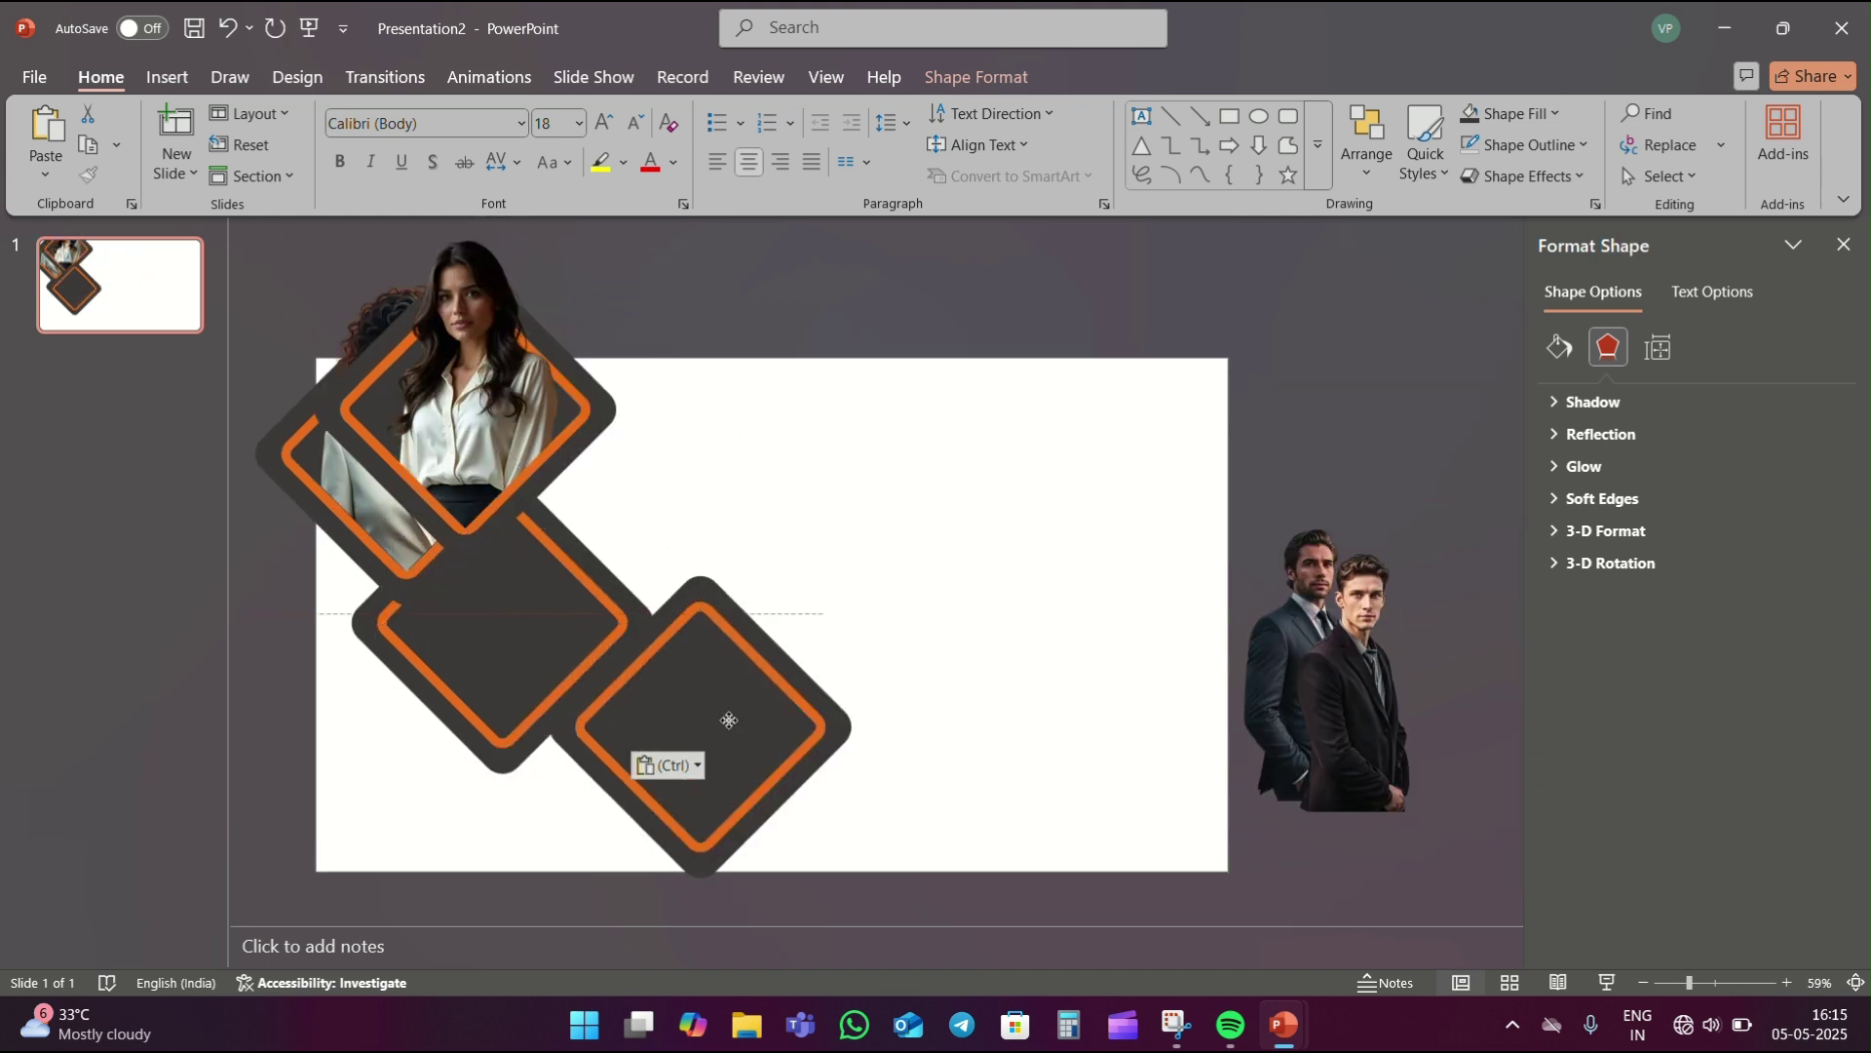
{"action": "left_click", "coordinate": [868, 647]}
{"action": "left_click_drag", "start_coordinate": [1327, 723], "coordinate": [1020, 575]}
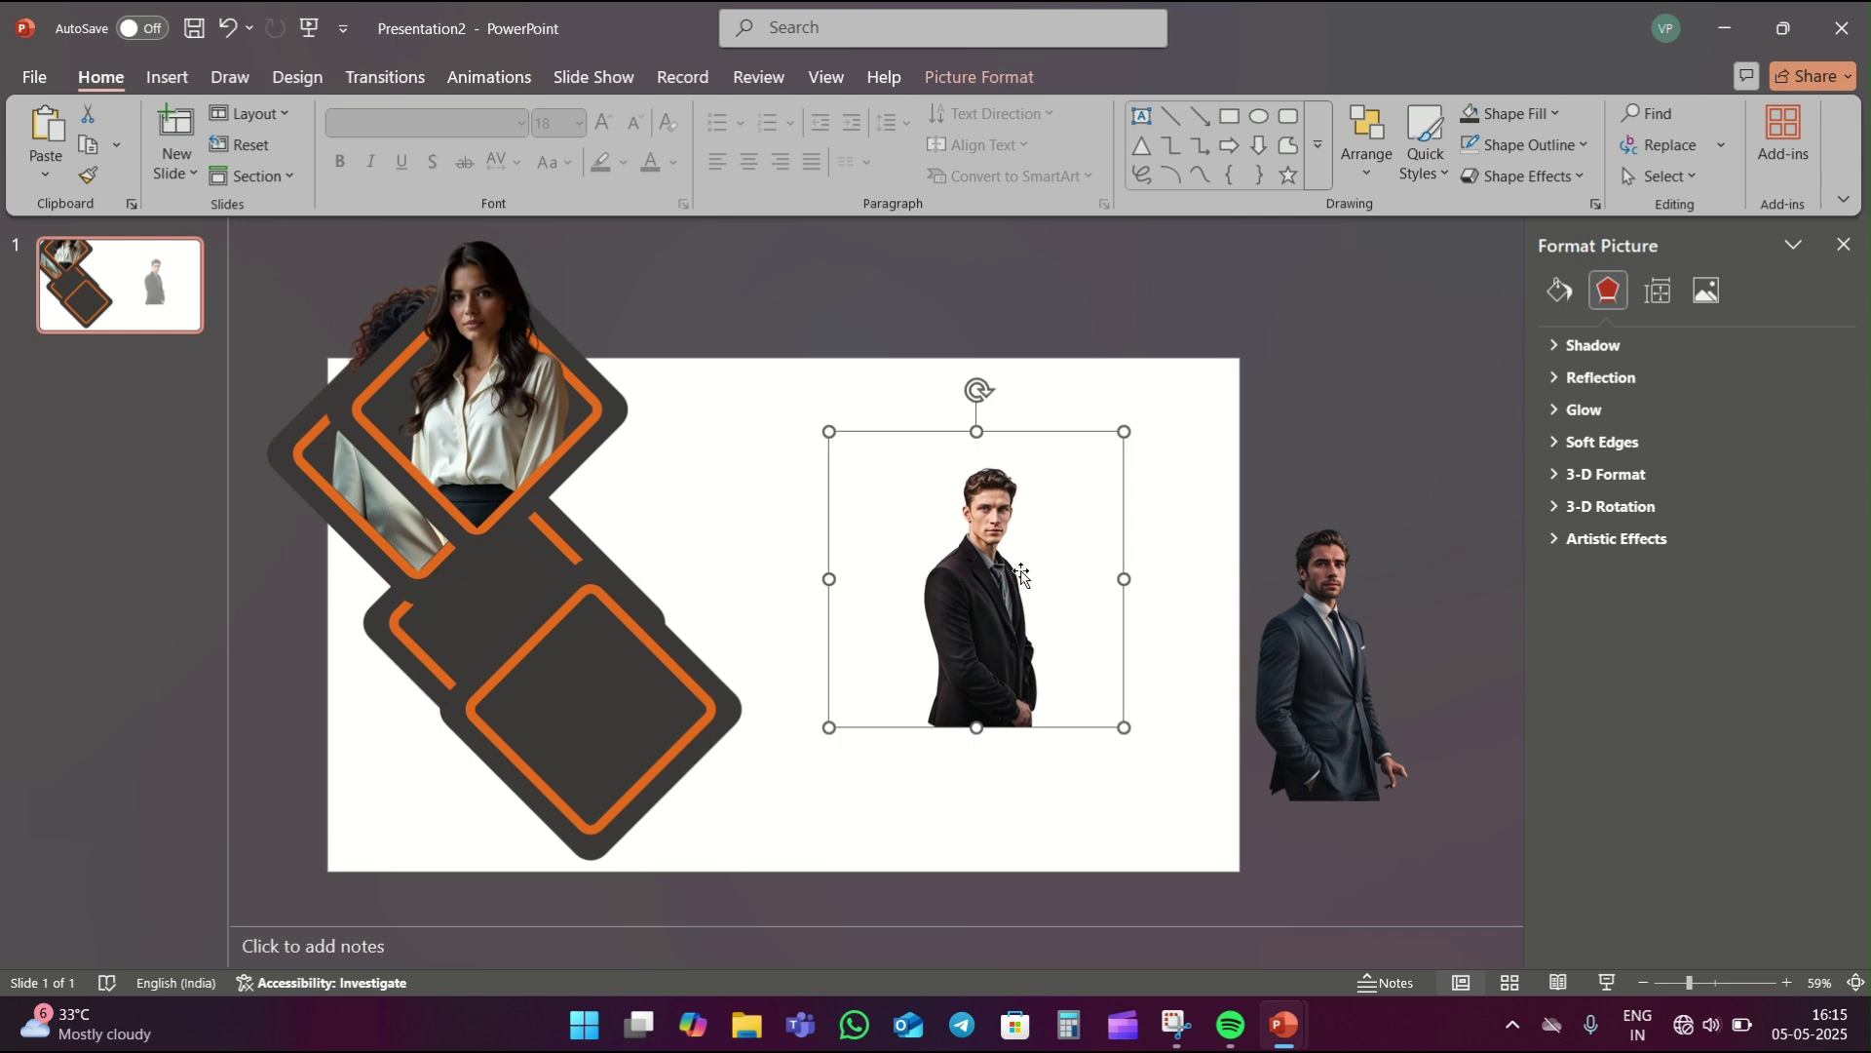
- Crop off the bottom of the man's picture
{"action": "left_click", "coordinate": [980, 77]}
{"action": "left_click", "coordinate": [1588, 132]}
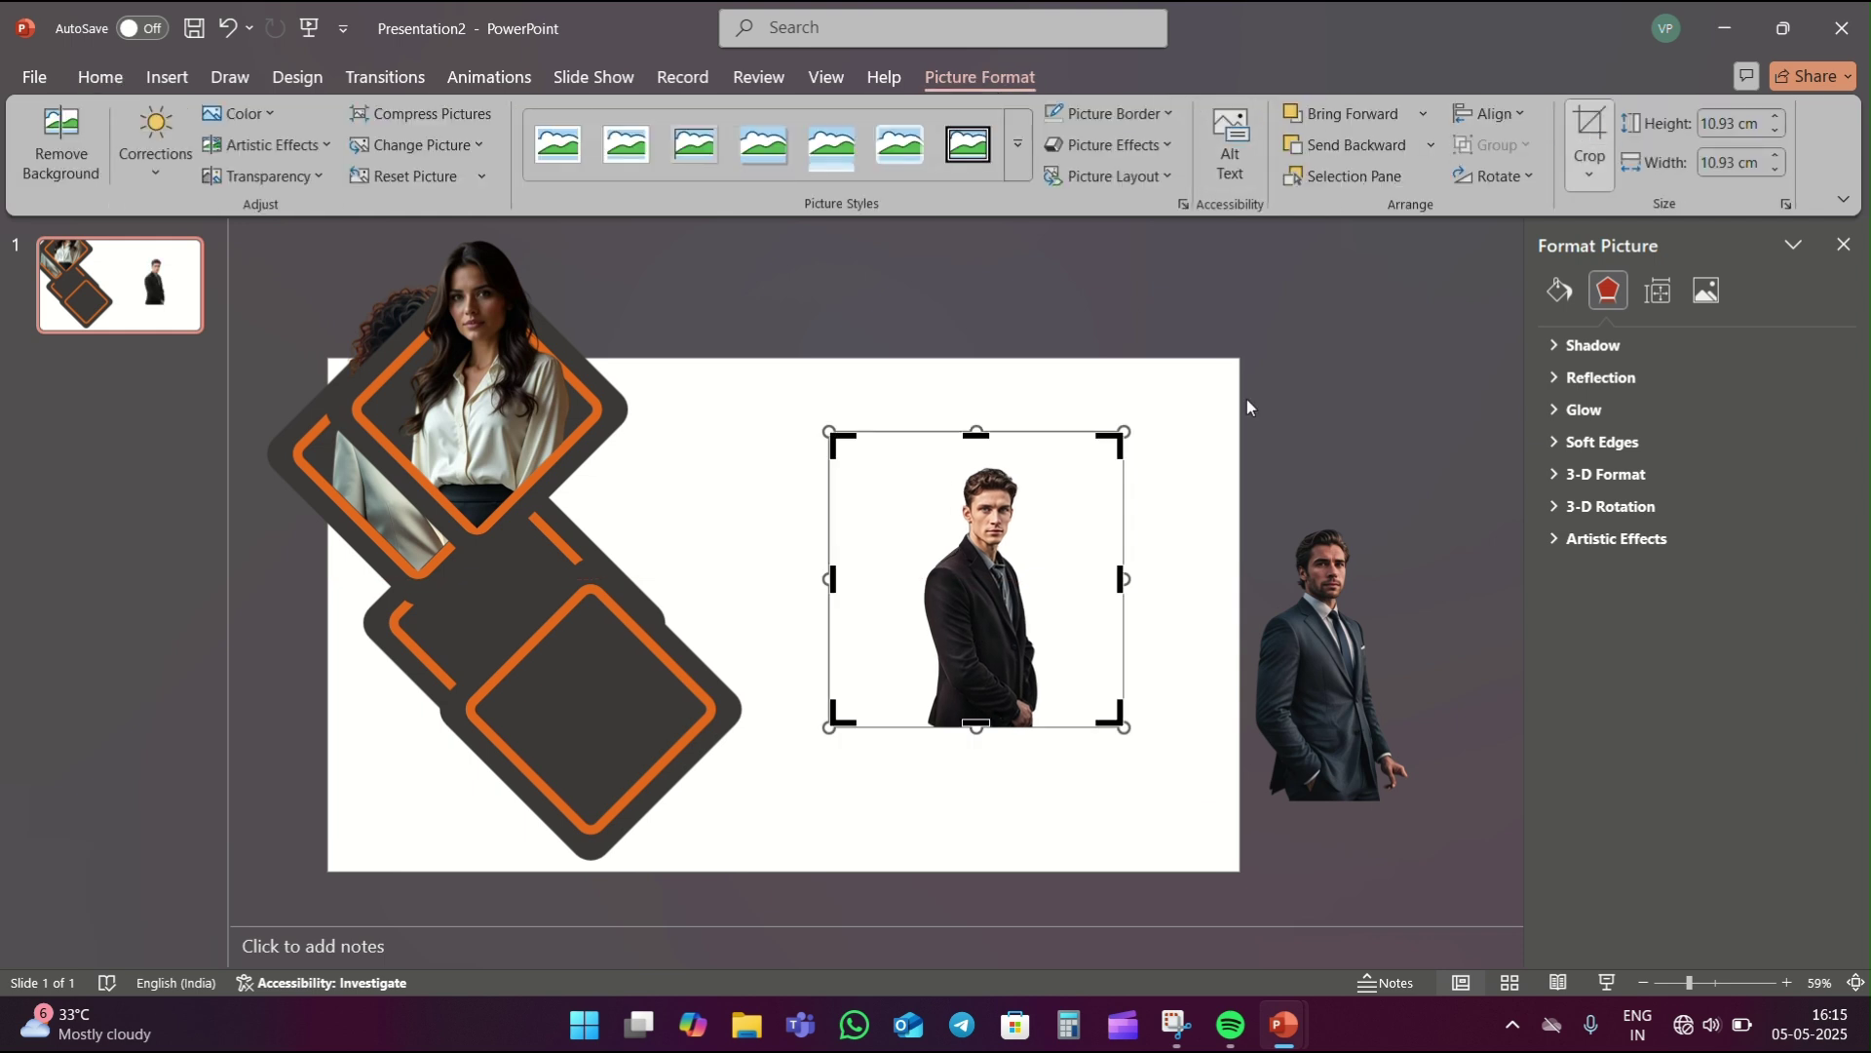
{"action": "left_click_drag", "start_coordinate": [985, 719], "coordinate": [982, 678]}
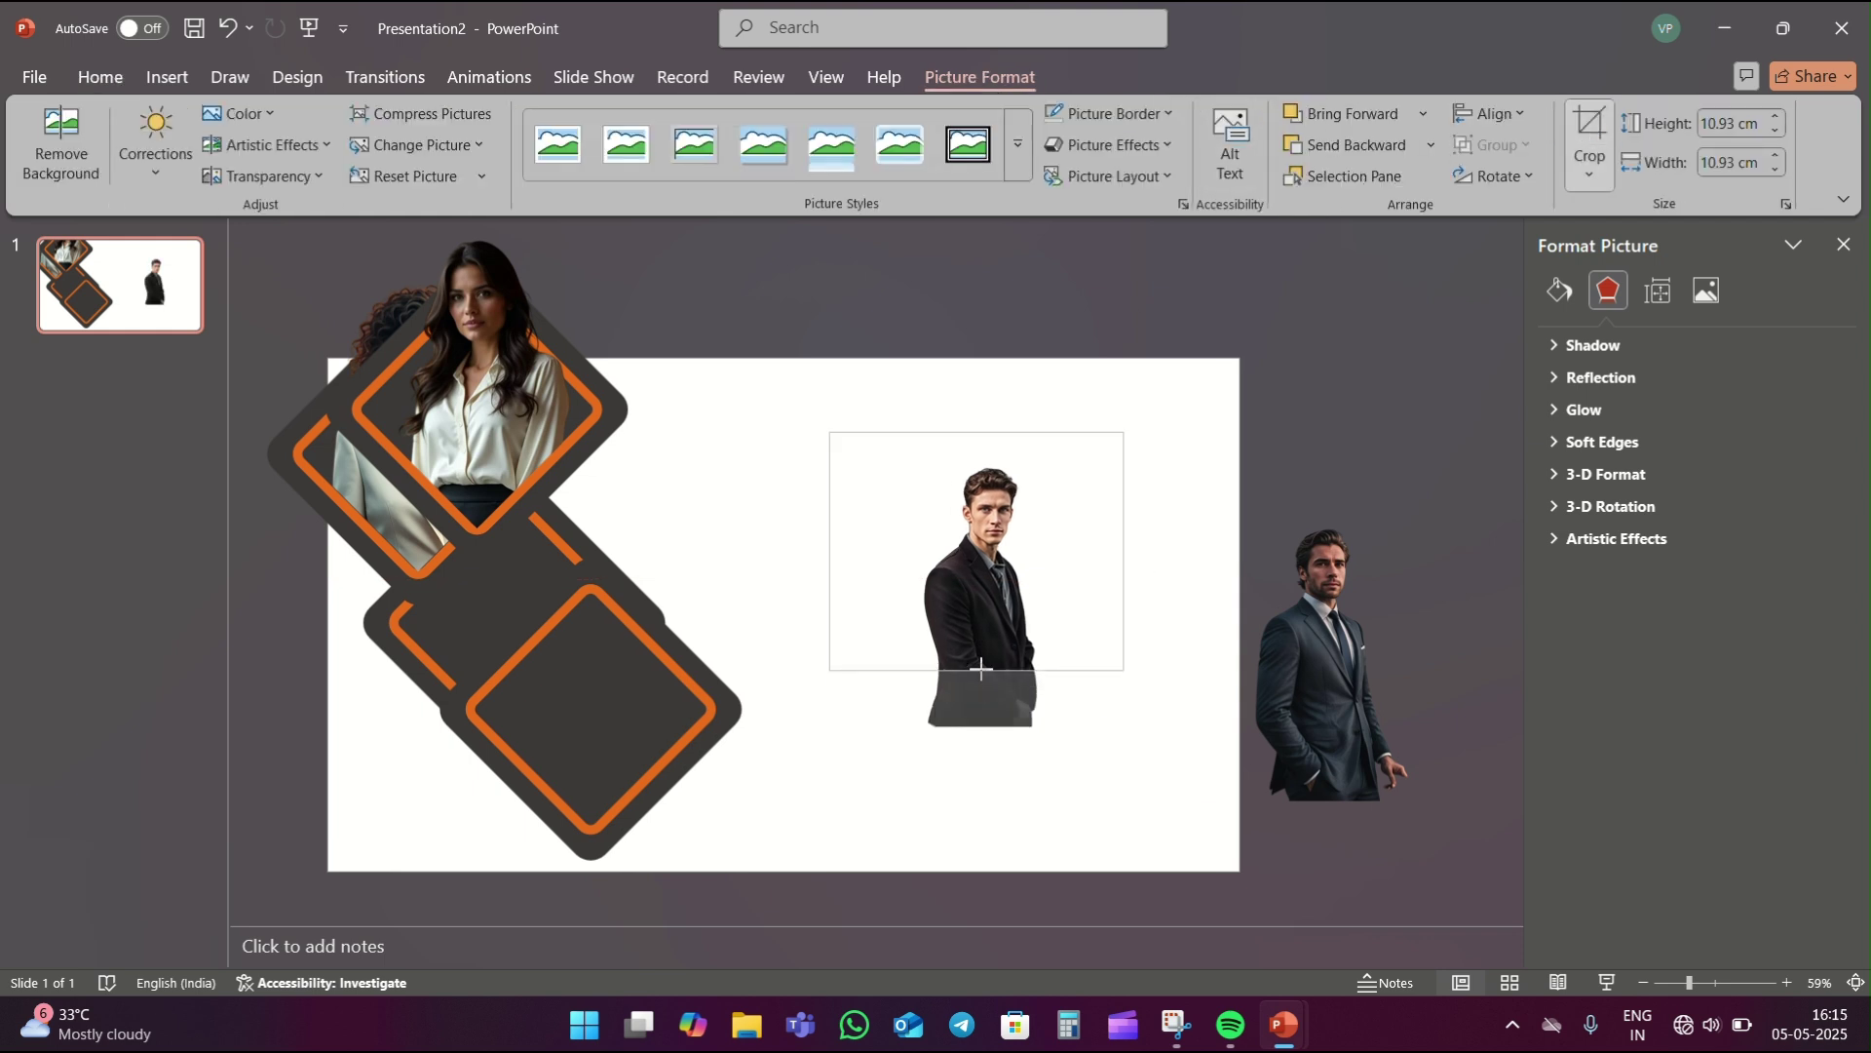
{"action": "left_click", "coordinate": [982, 276]}
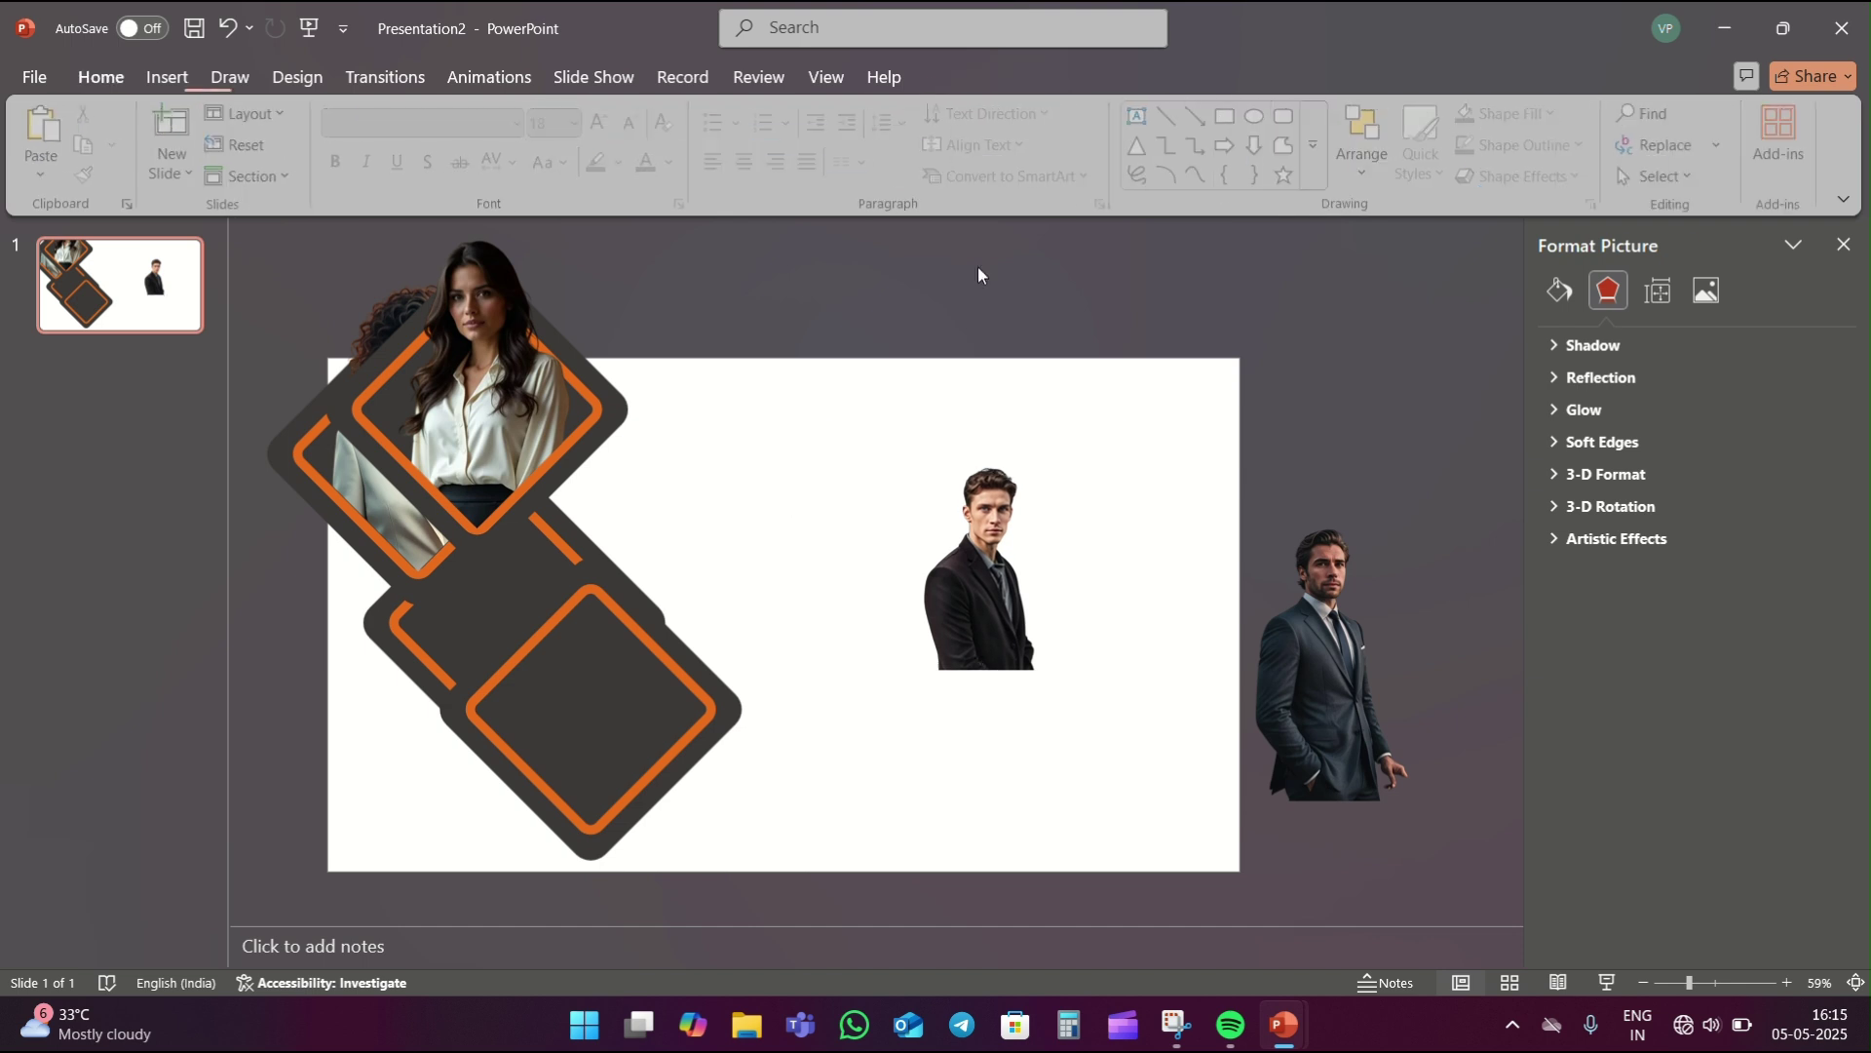
- Draw a square and rotate it into a diamond beside the man's photo
{"action": "left_click_drag", "start_coordinate": [836, 384], "coordinate": [1127, 677]}
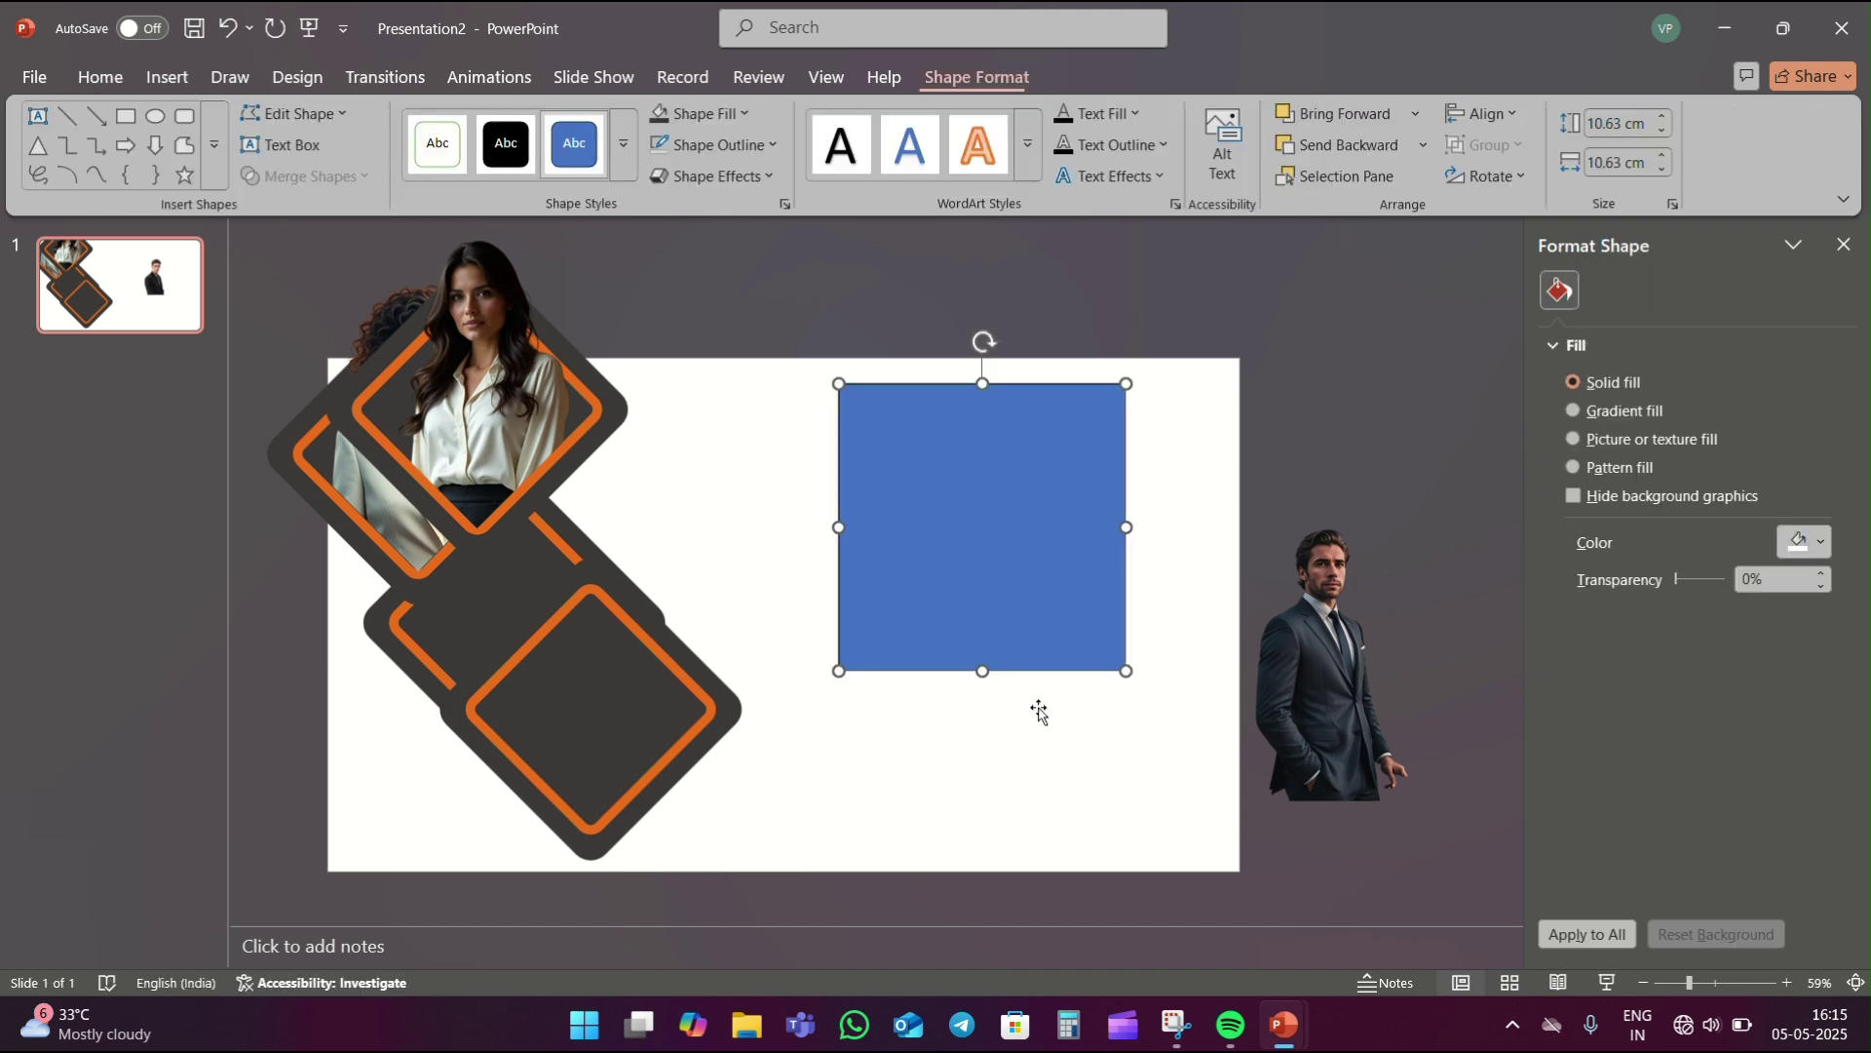
{"action": "mouse_move", "coordinate": [981, 344]}
{"action": "left_mouse_down"}
{"action": "mouse_move", "coordinate": [900, 383]}
{"action": "mouse_move", "coordinate": [886, 418]}
{"action": "left_mouse_up"}
{"action": "left_click_drag", "start_coordinate": [1077, 497], "coordinate": [870, 477]}
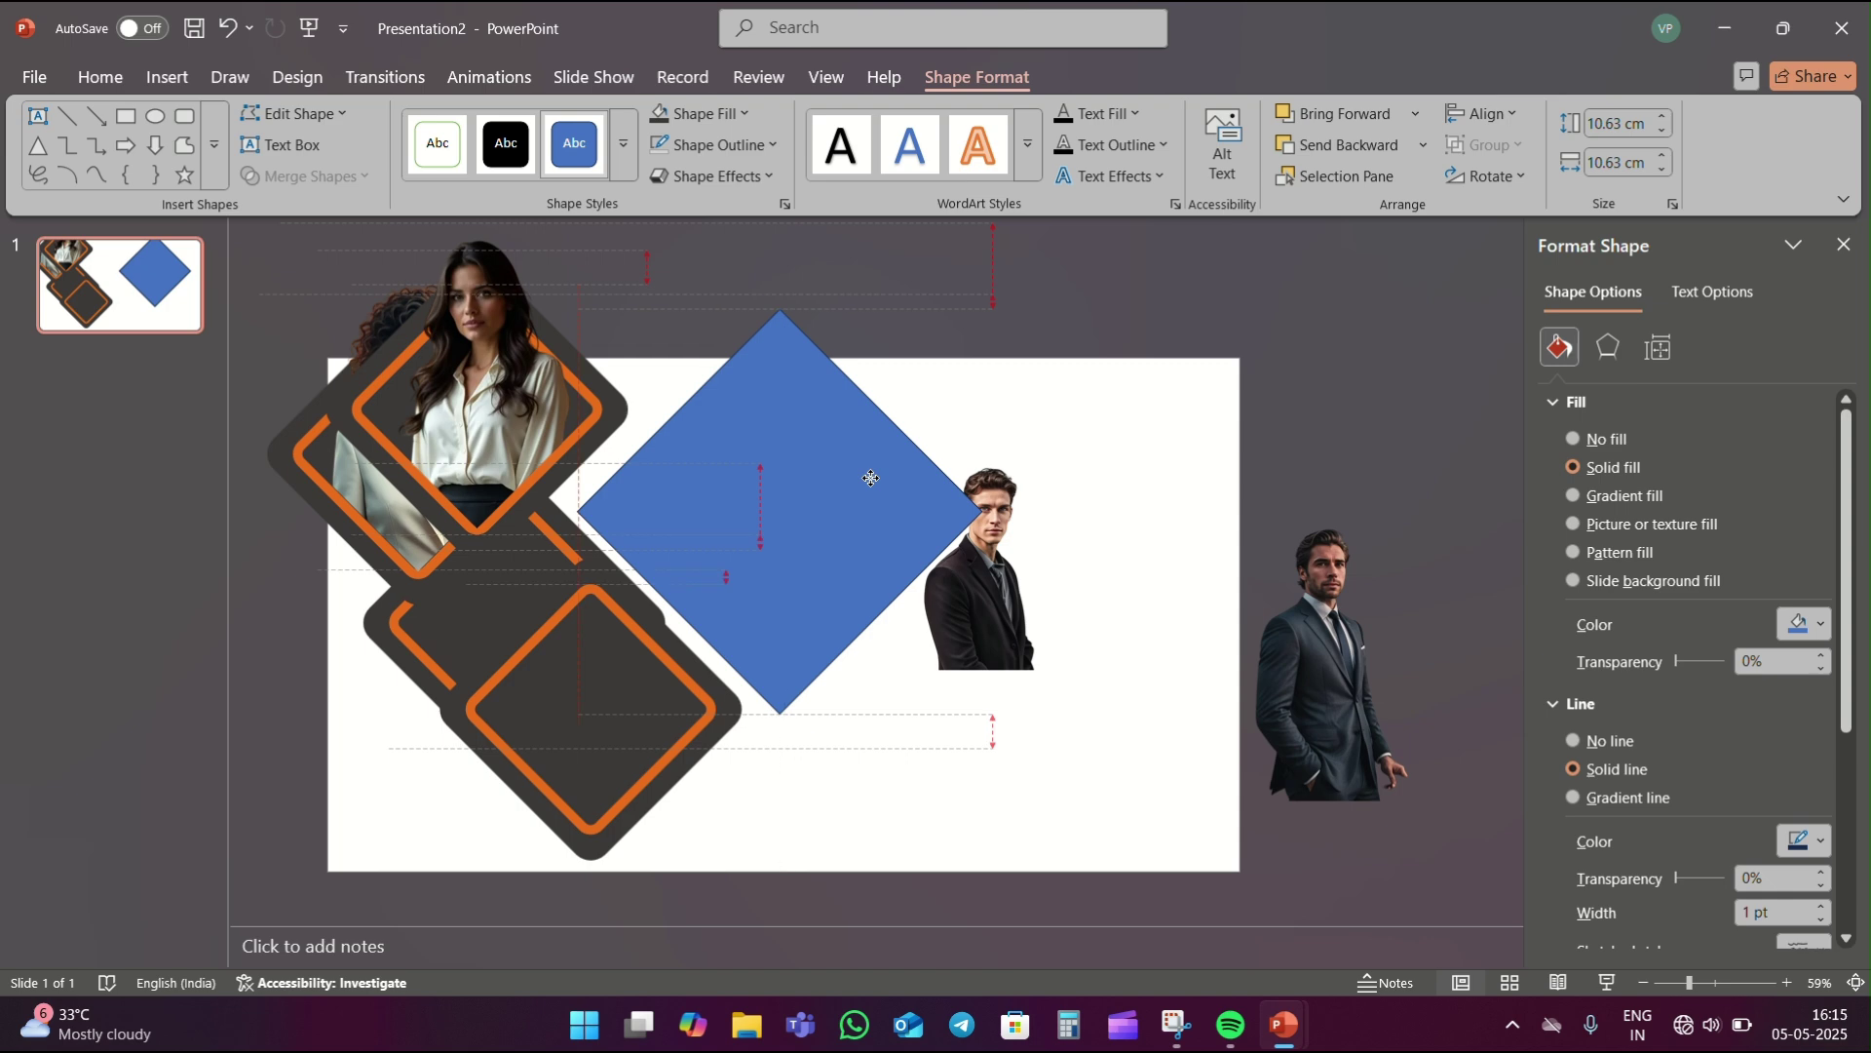
- Bring the man's photo to front, enlarge it over the diamond, then select both
{"action": "right_click", "coordinate": [1011, 597]}
{"action": "left_click", "coordinate": [1096, 283]}
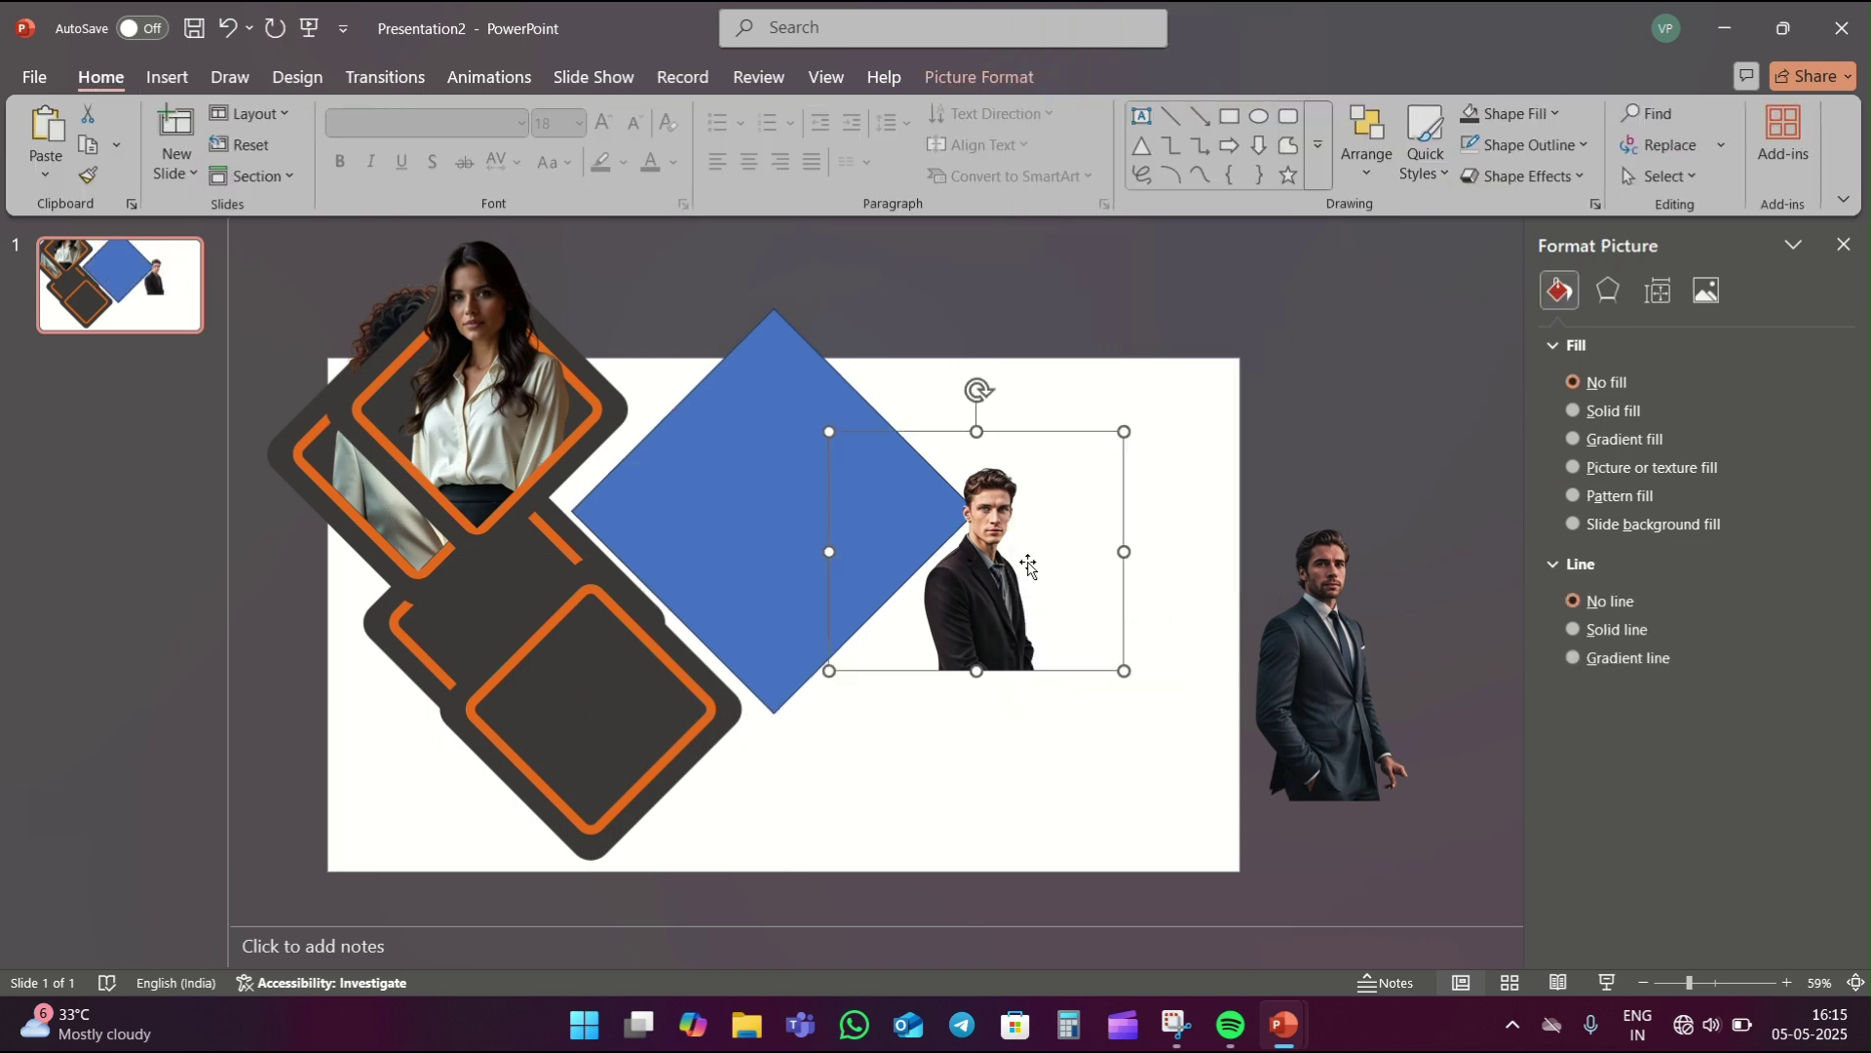
{"action": "left_click_drag", "start_coordinate": [1001, 606], "coordinate": [804, 649]}
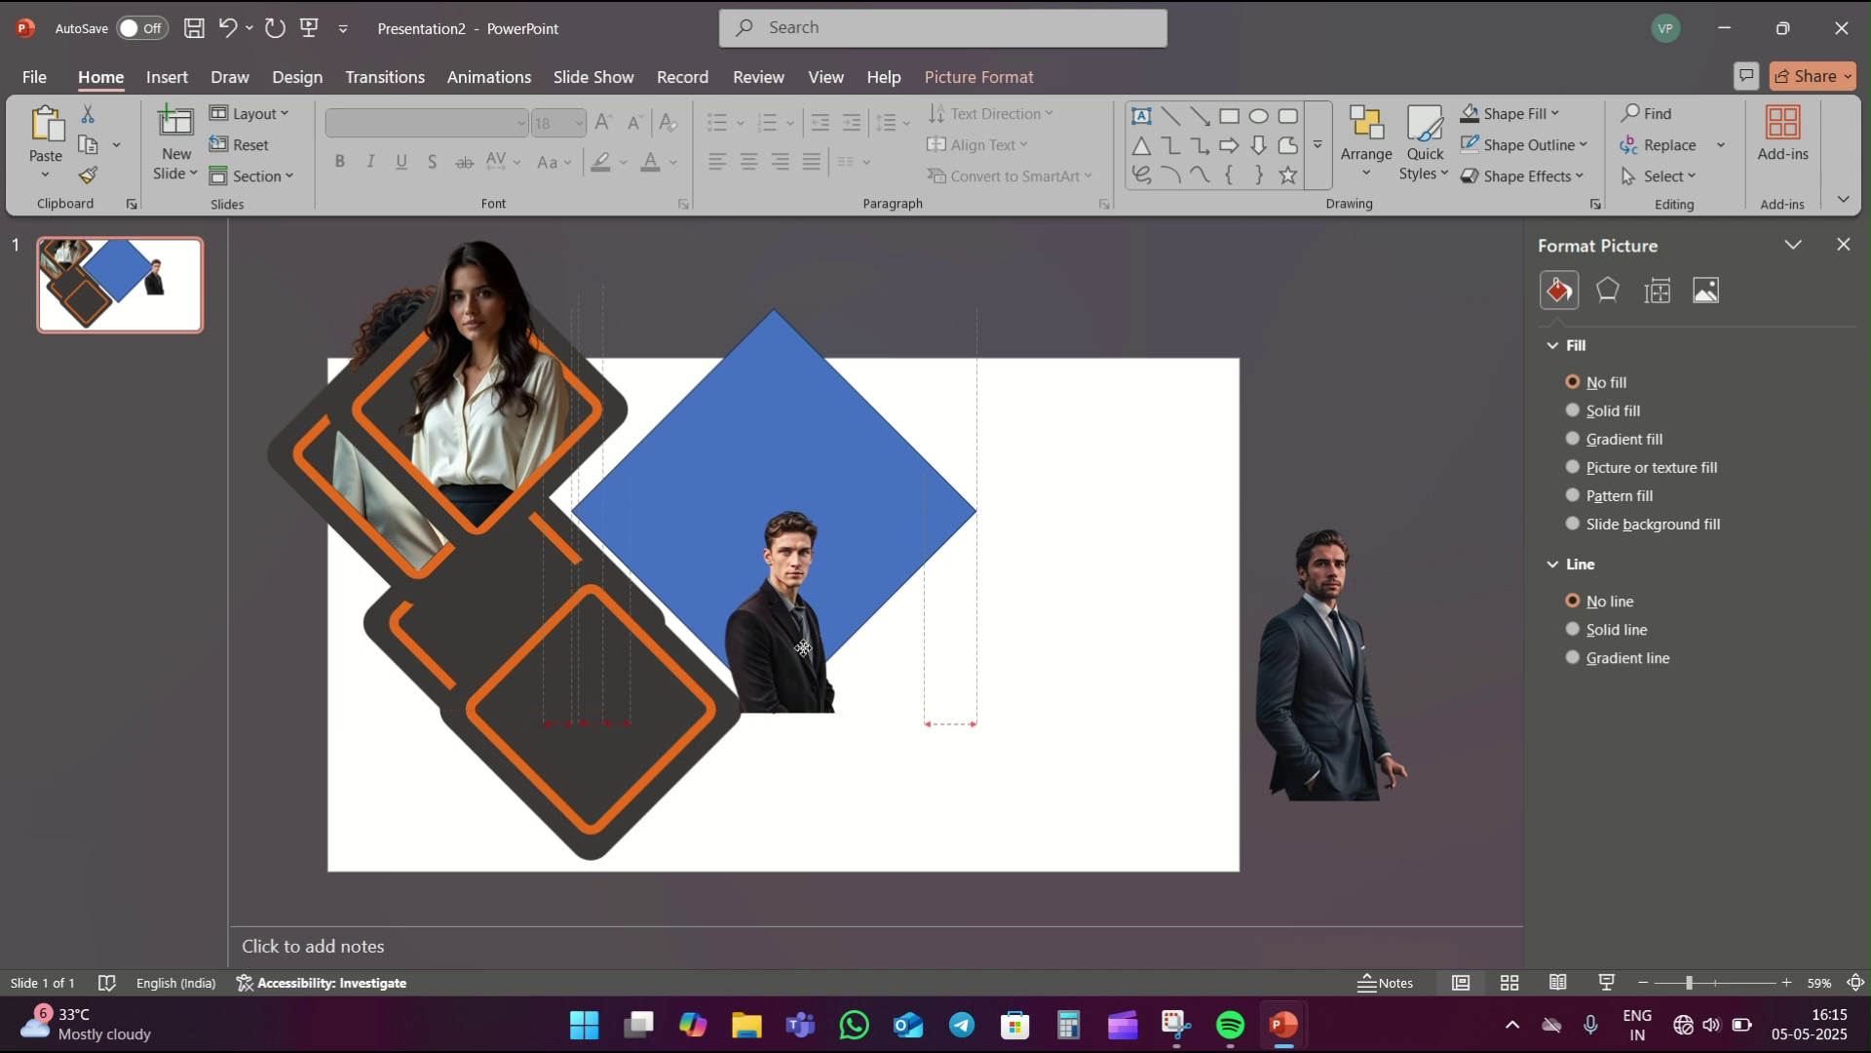
{"action": "left_click_drag", "start_coordinate": [629, 469], "coordinate": [573, 422]}
{"action": "left_click_drag", "start_coordinate": [781, 650], "coordinate": [785, 629]}
{"action": "left_click", "coordinate": [835, 400]}
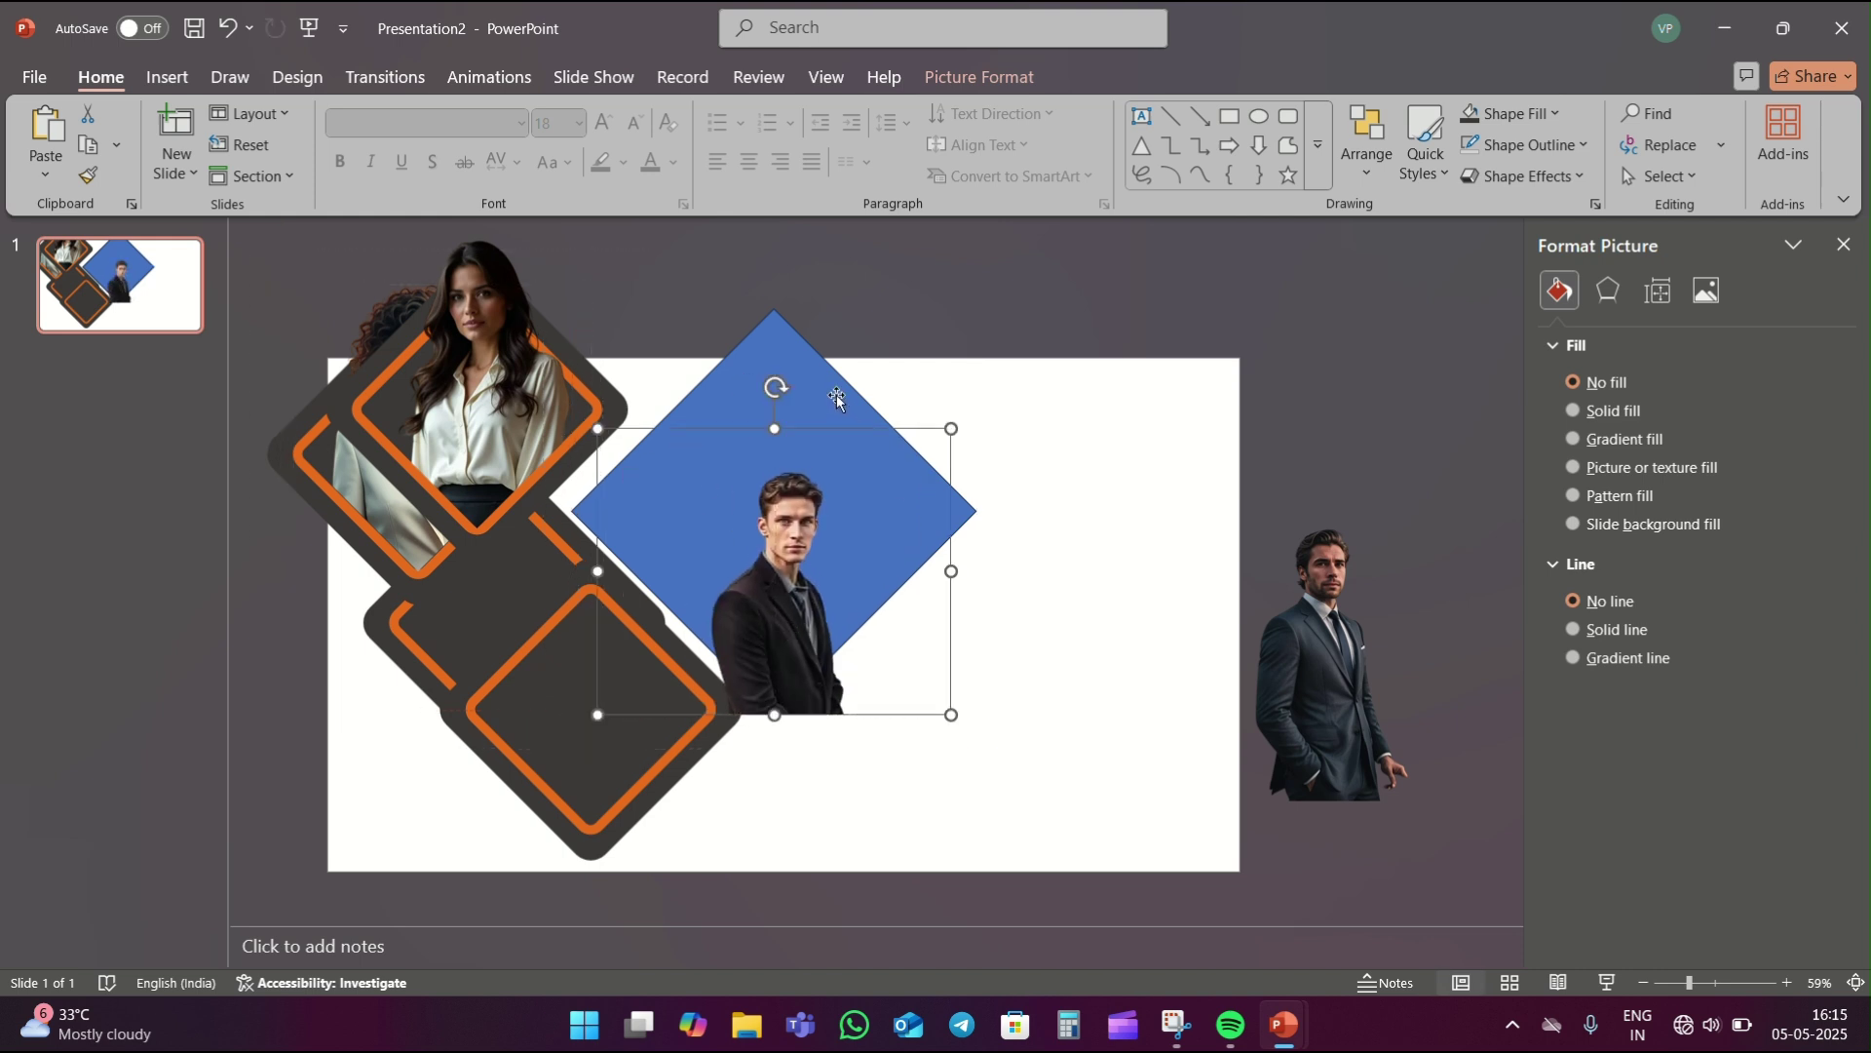
{"action": "left_click", "coordinate": [811, 390], "text": "shift"}
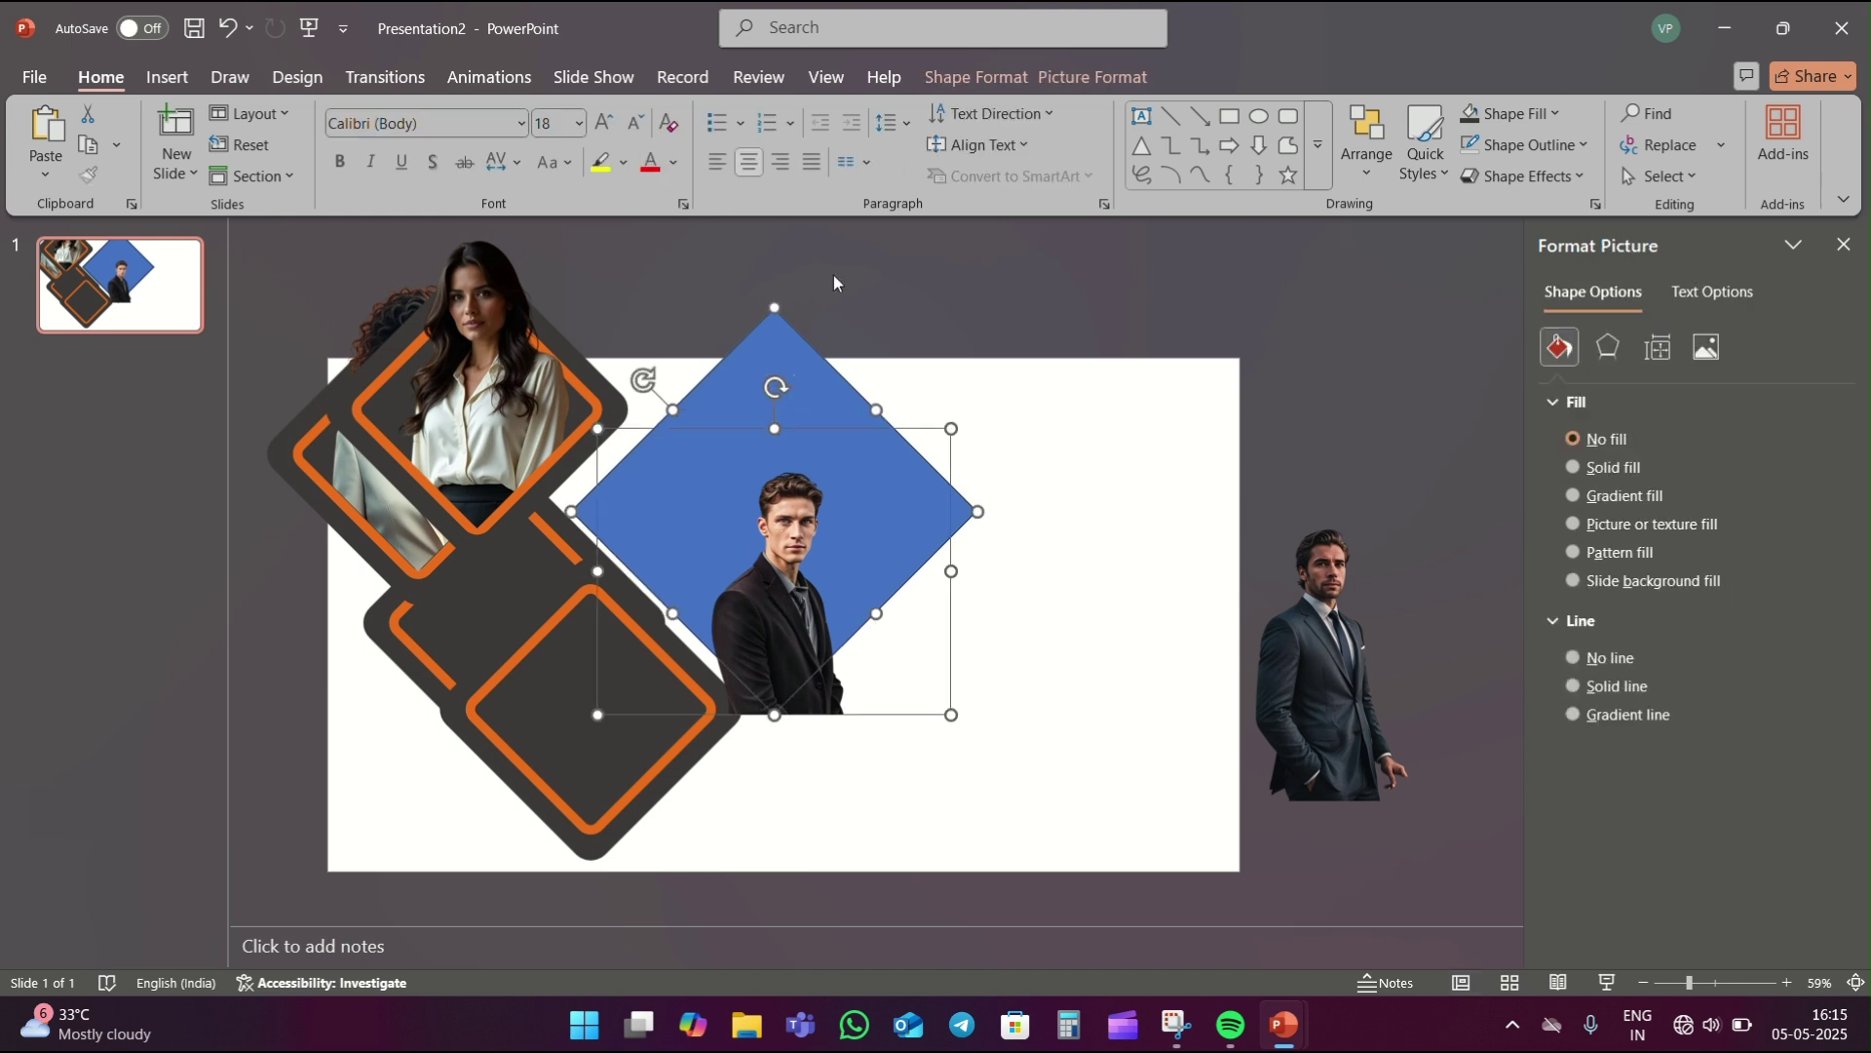
- Intersect the man's photo with the blue diamond using Merge Shapes
{"action": "left_click", "coordinate": [967, 88]}
{"action": "left_click", "coordinate": [343, 177]}
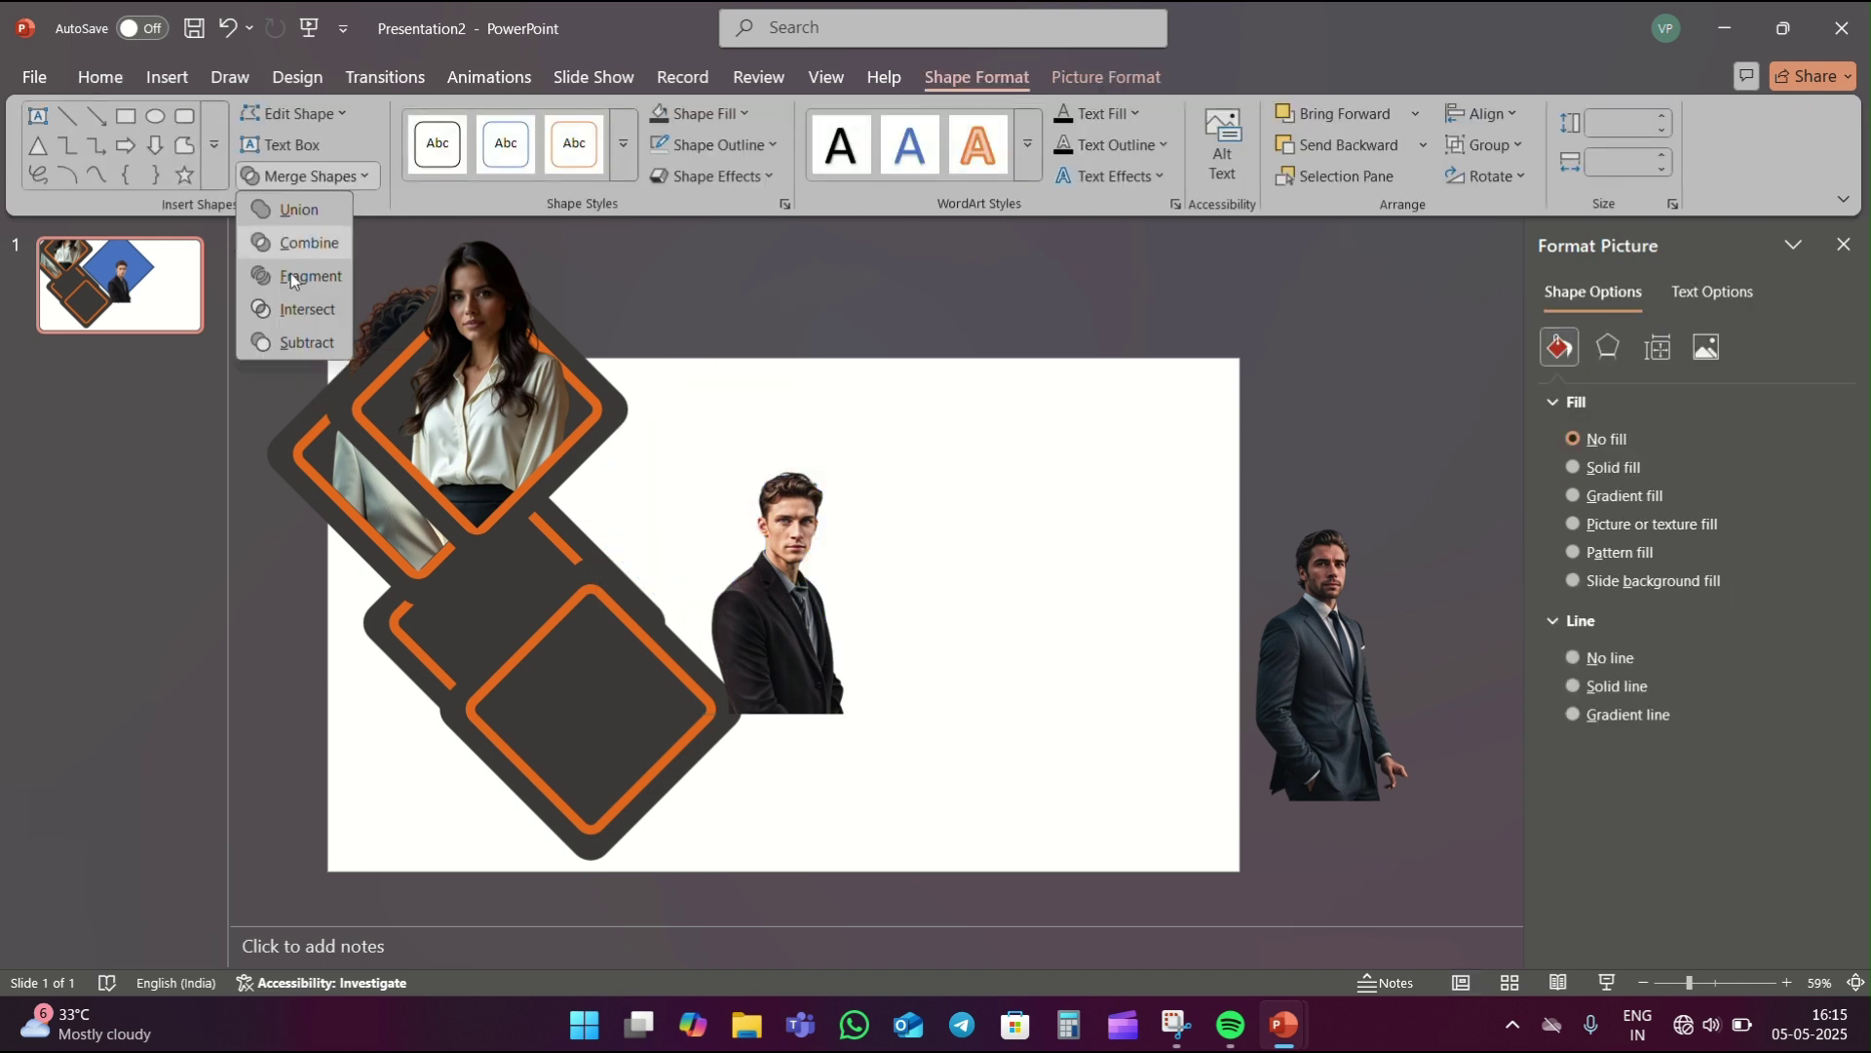
{"action": "left_click", "coordinate": [293, 308]}
- Move the lower dark frame right and fit the diamond-cut photo inside it
{"action": "left_click", "coordinate": [1098, 551]}
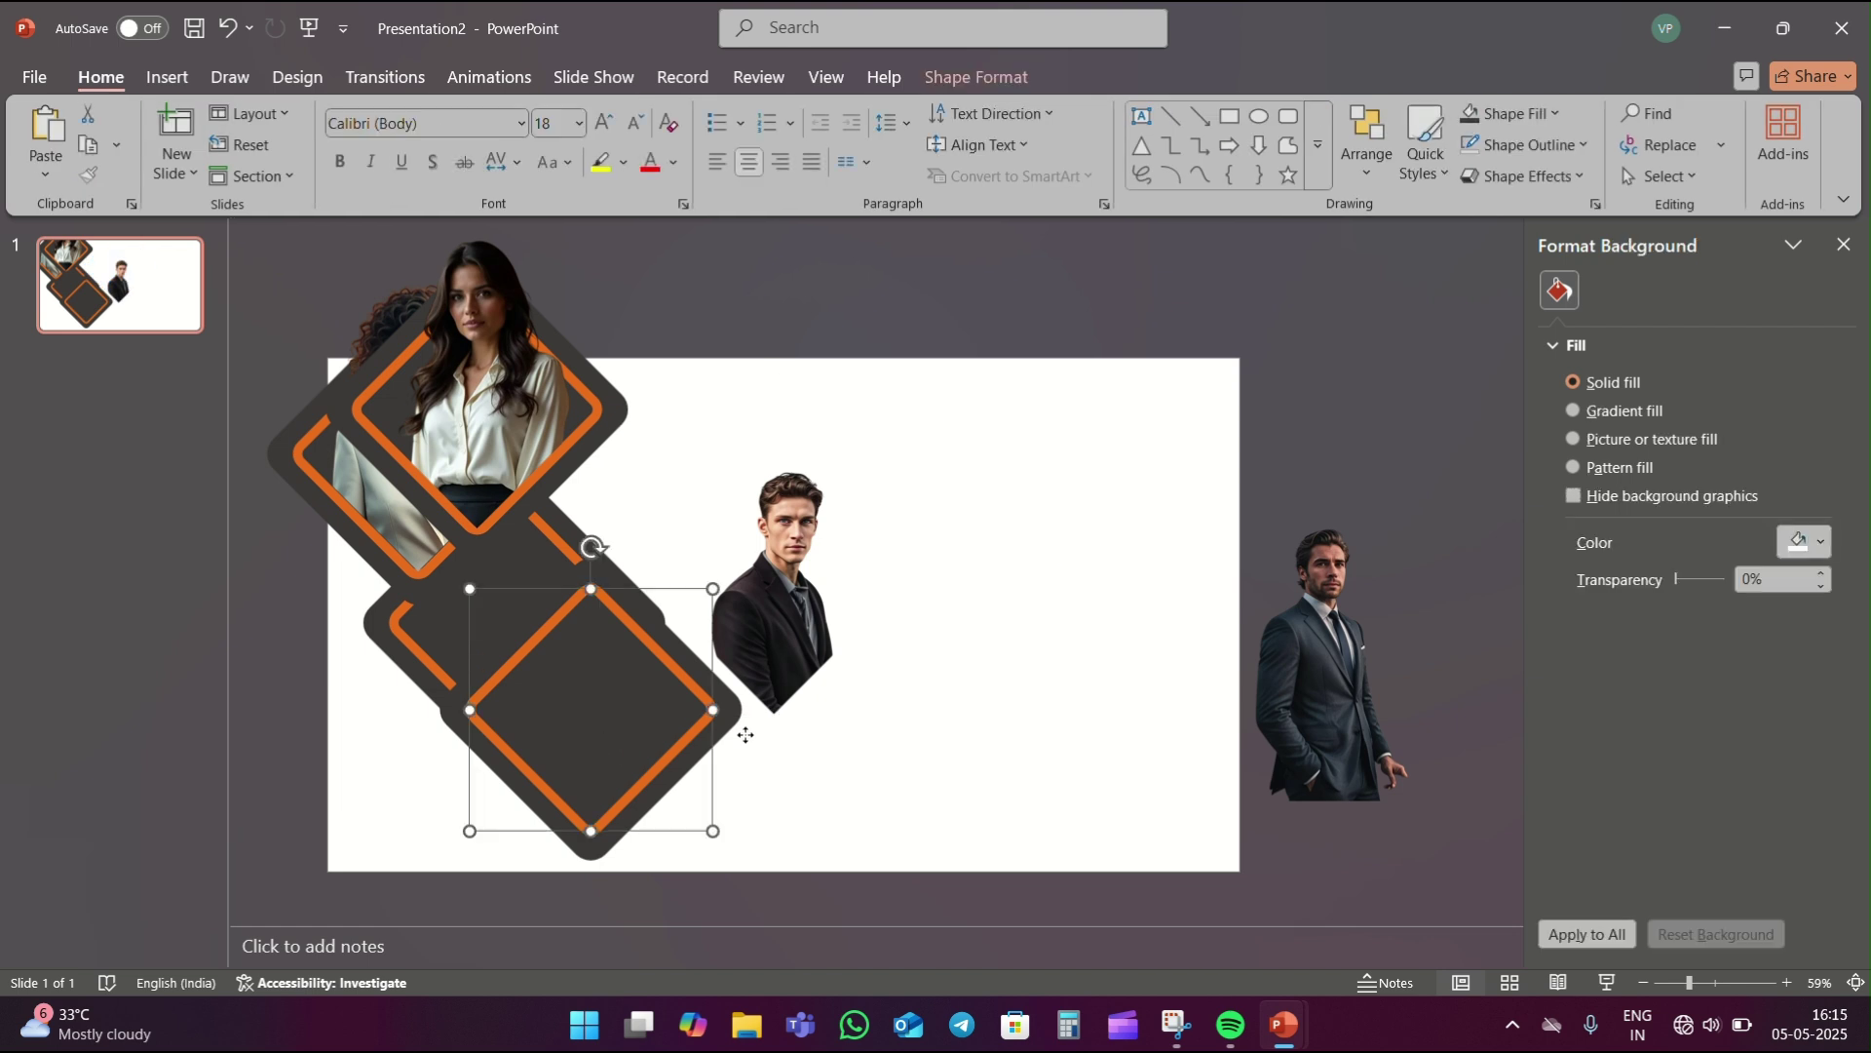
{"action": "left_click_drag", "start_coordinate": [605, 747], "coordinate": [1010, 670]}
{"action": "left_click_drag", "start_coordinate": [770, 627], "coordinate": [997, 671]}
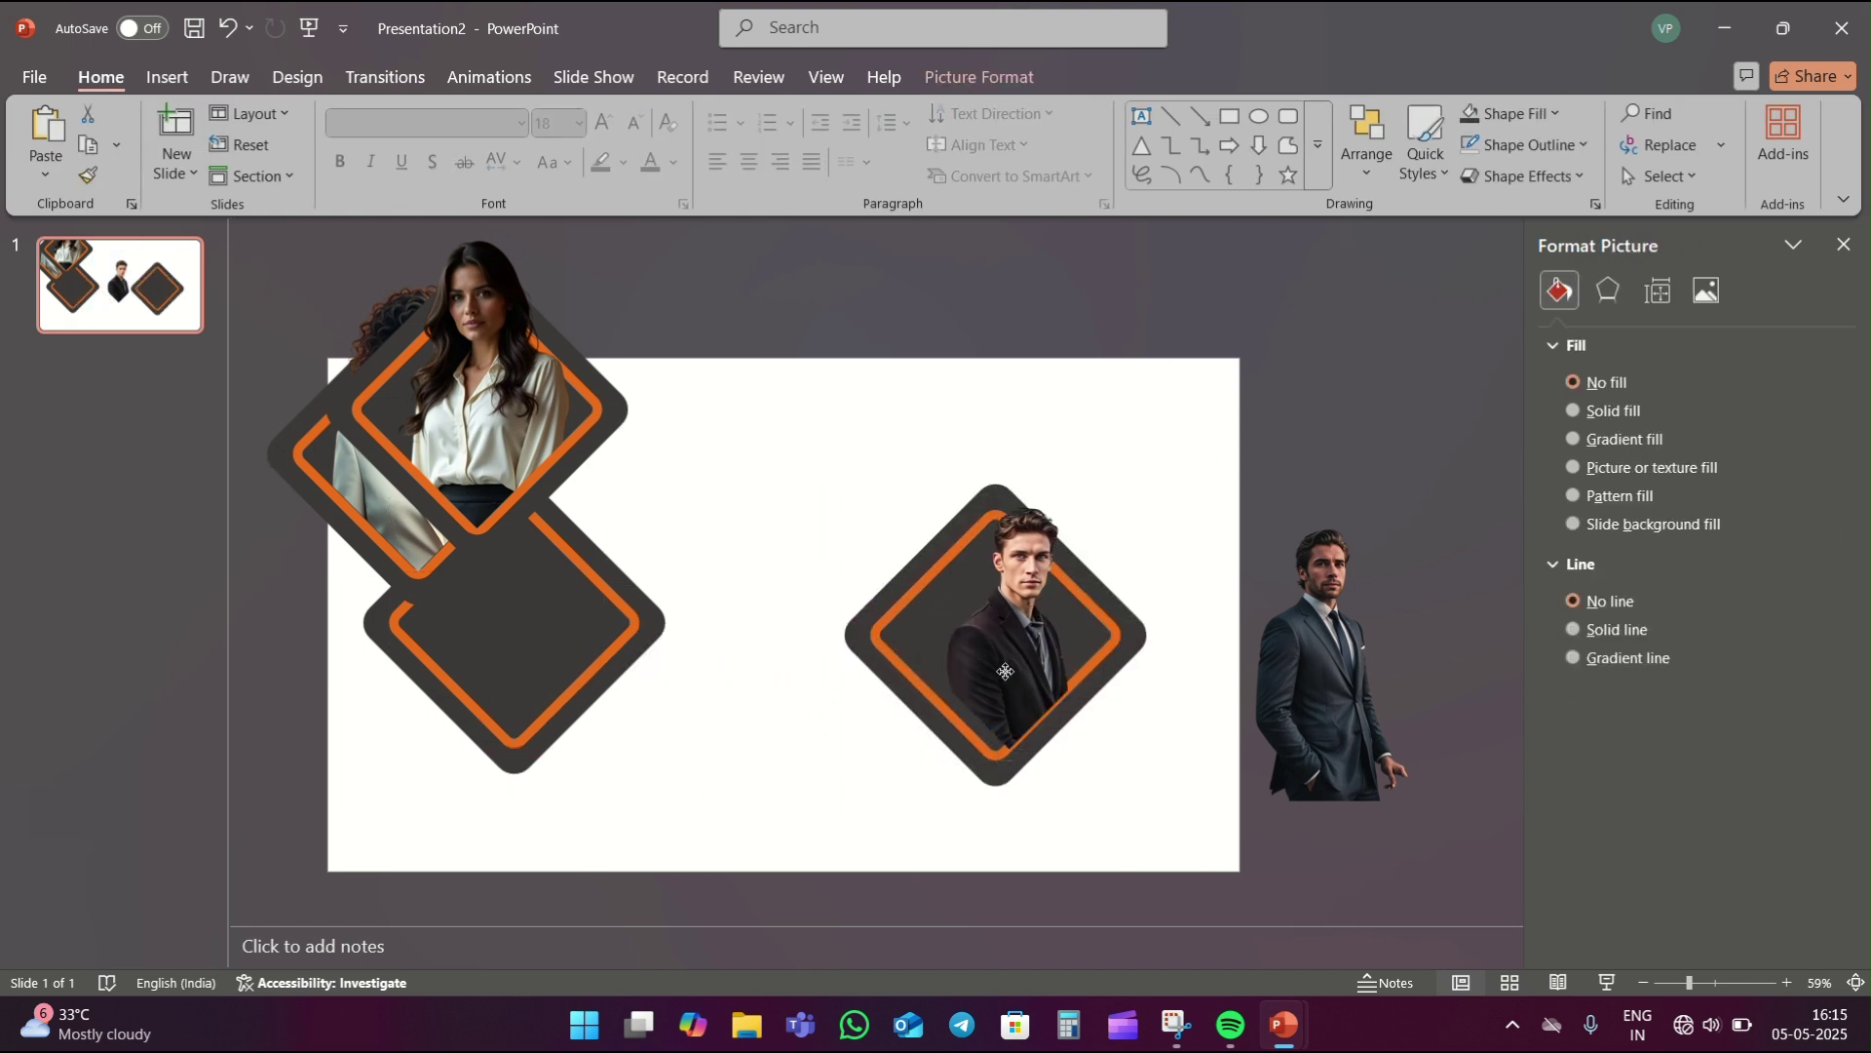
{"action": "left_click_drag", "start_coordinate": [815, 459], "coordinate": [758, 399]}
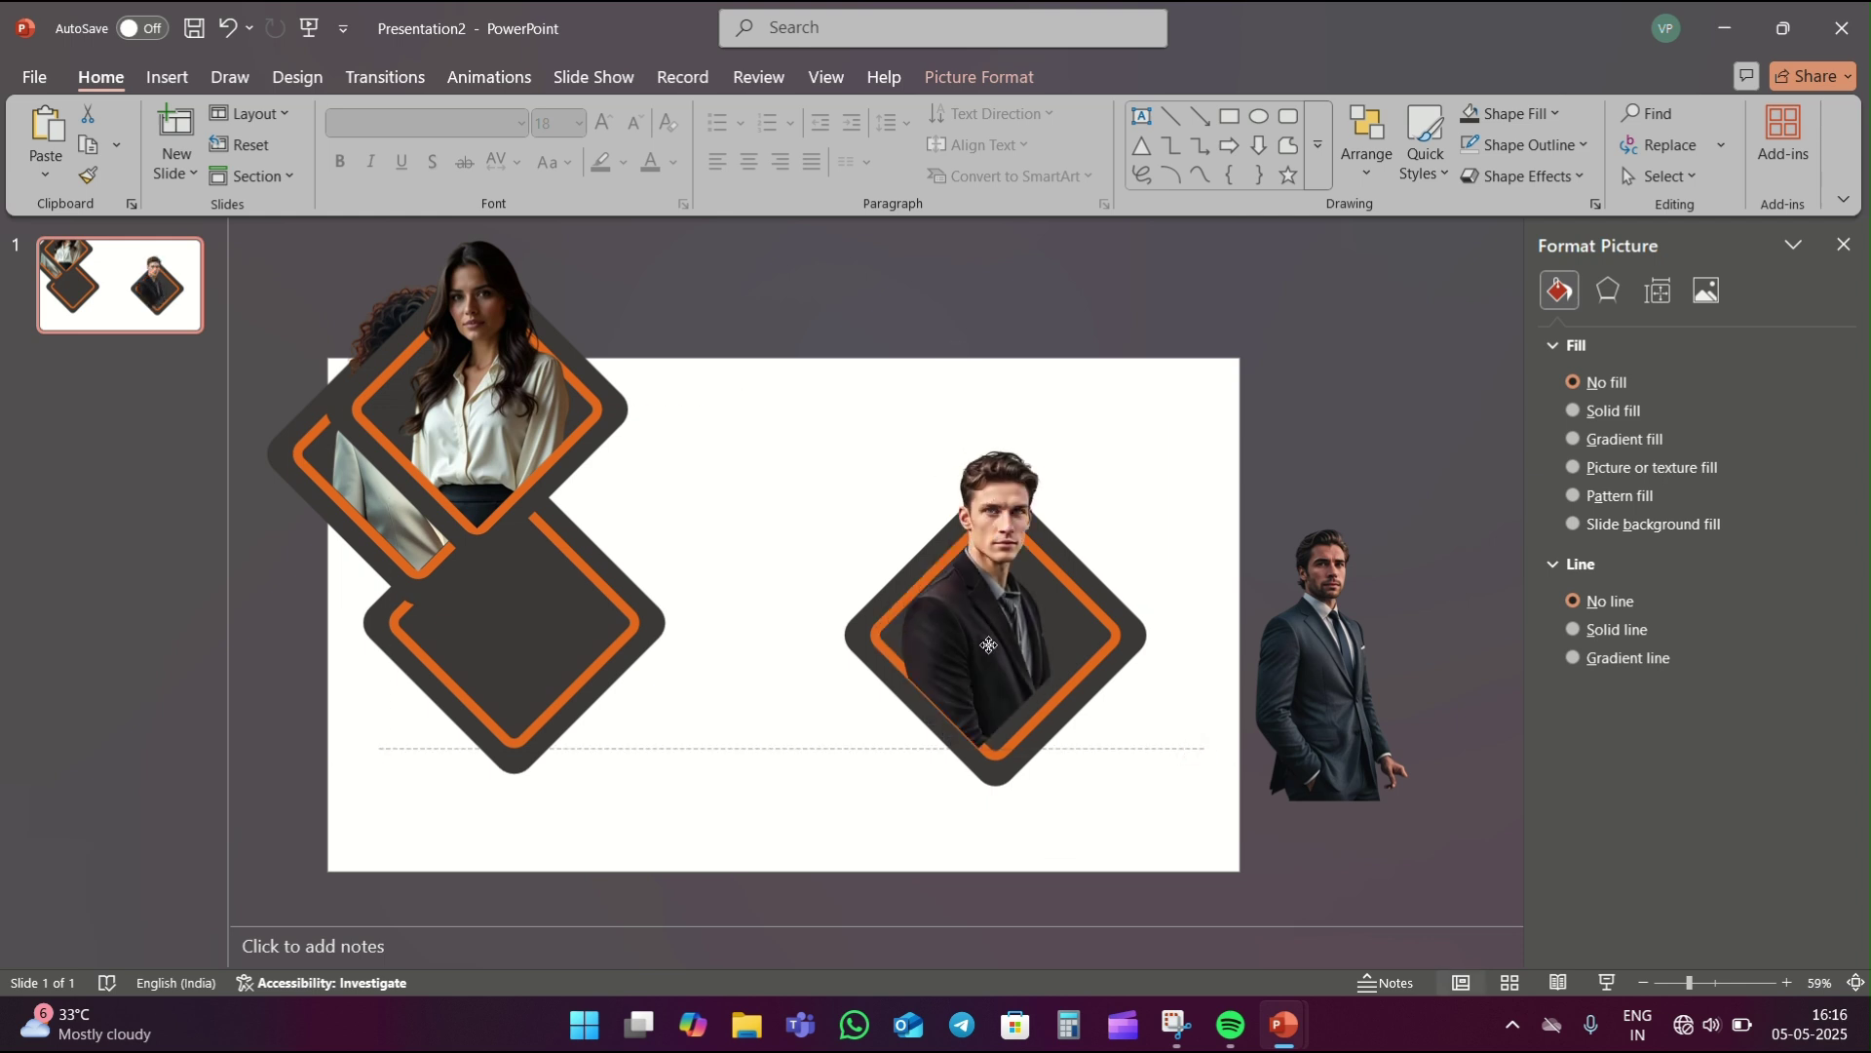
{"action": "left_click_drag", "start_coordinate": [991, 638], "coordinate": [999, 644]}
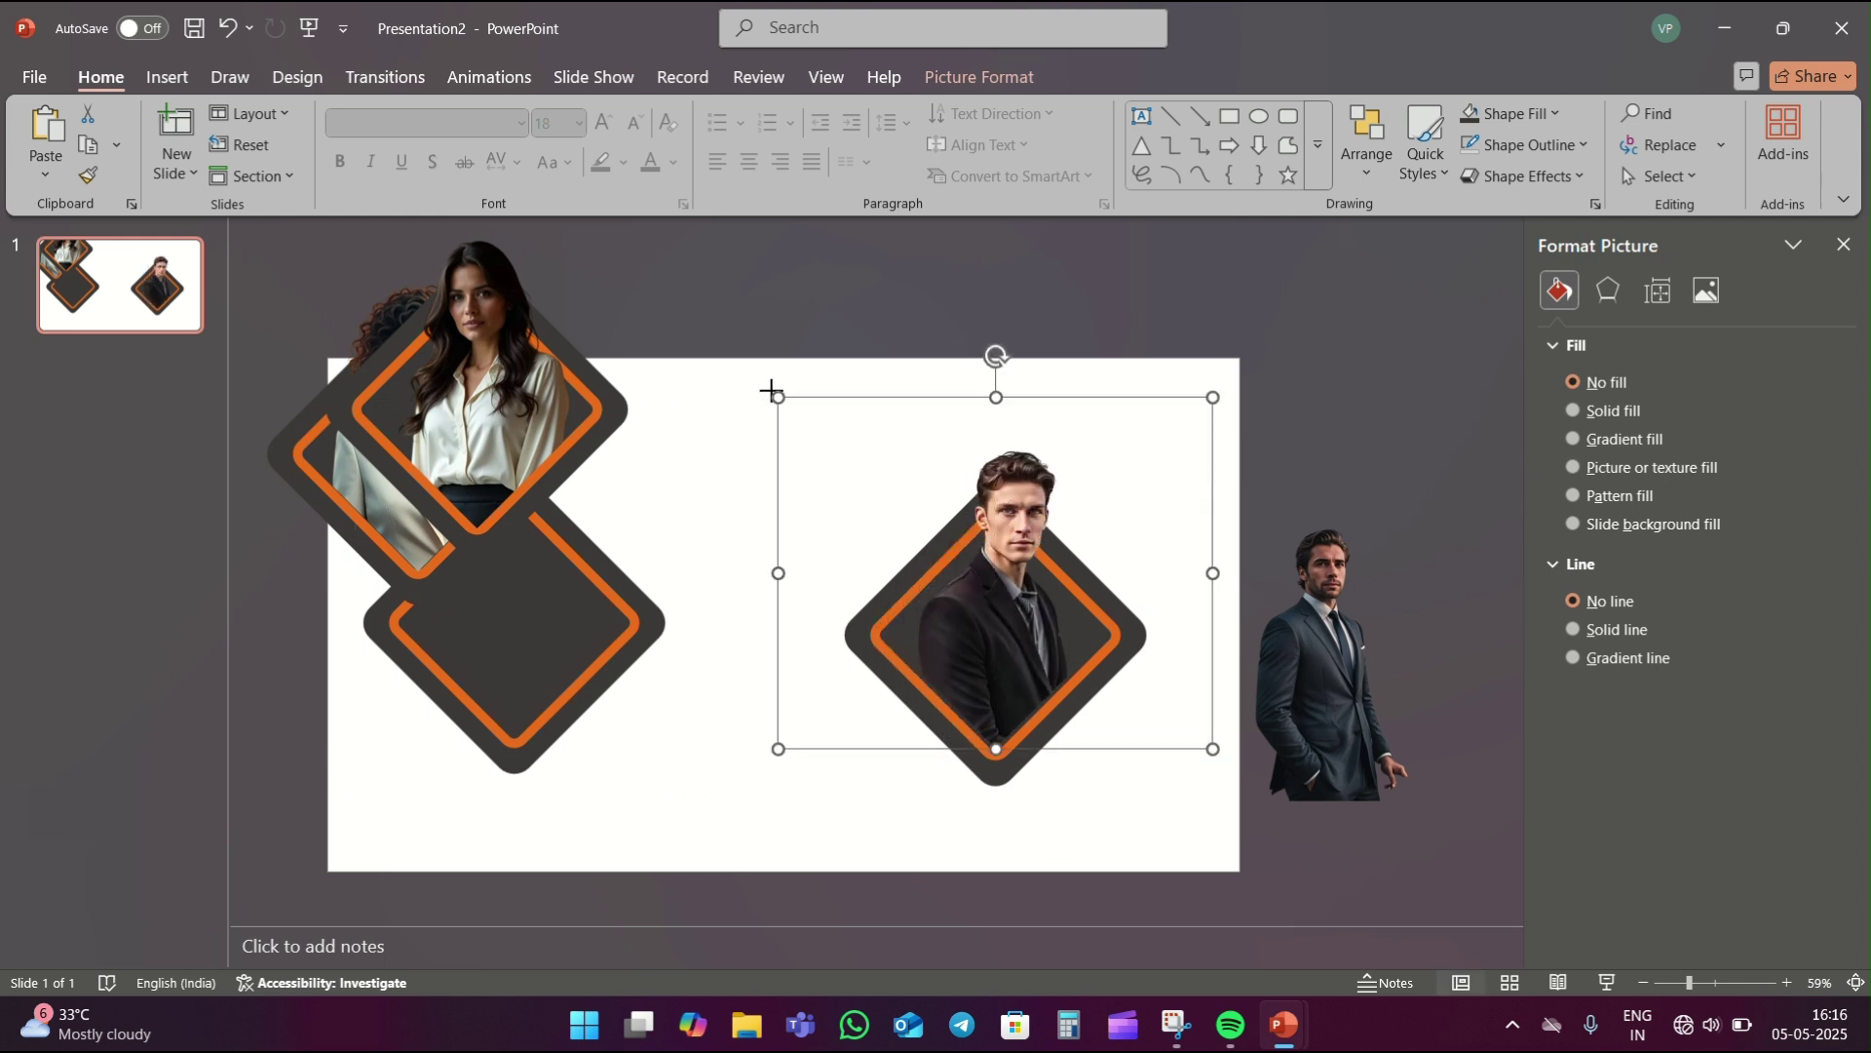
{"action": "left_click_drag", "start_coordinate": [770, 390], "coordinate": [764, 384]}
{"action": "left_click_drag", "start_coordinate": [1014, 631], "coordinate": [1019, 633]}
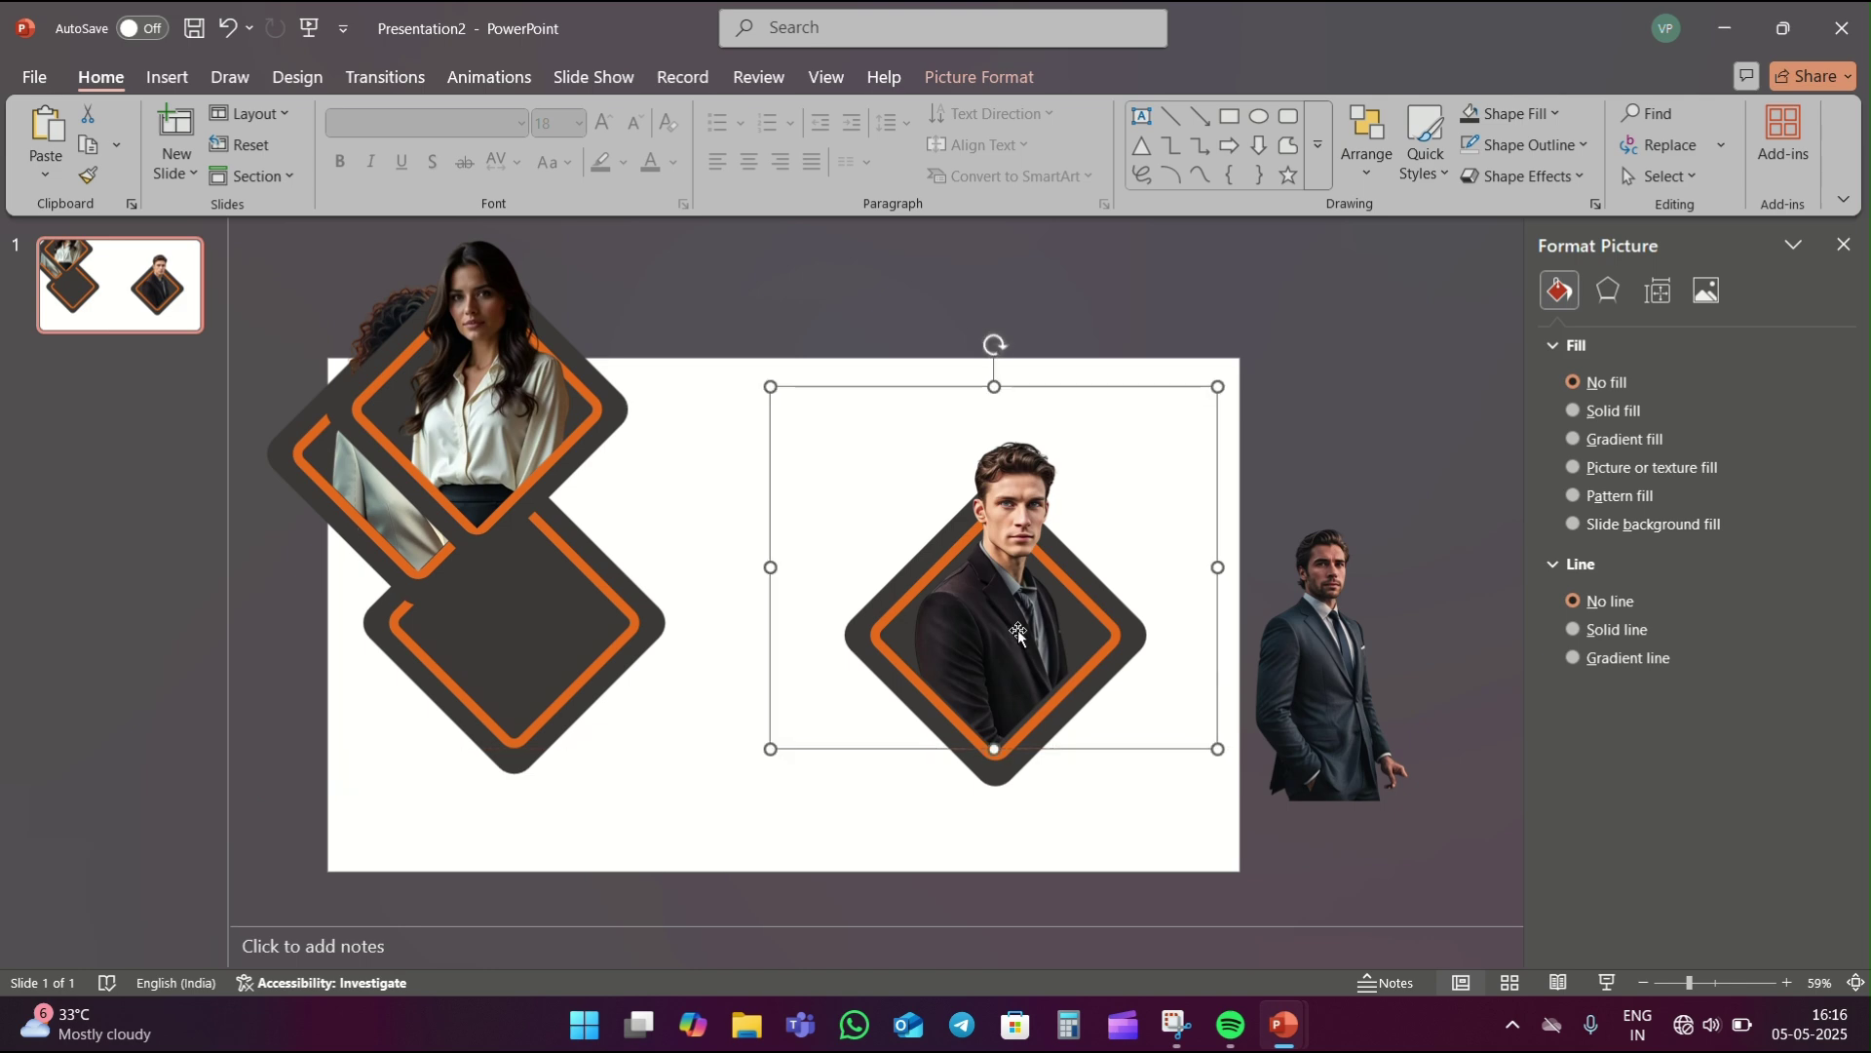
{"action": "key", "text": "ctrl+z"}
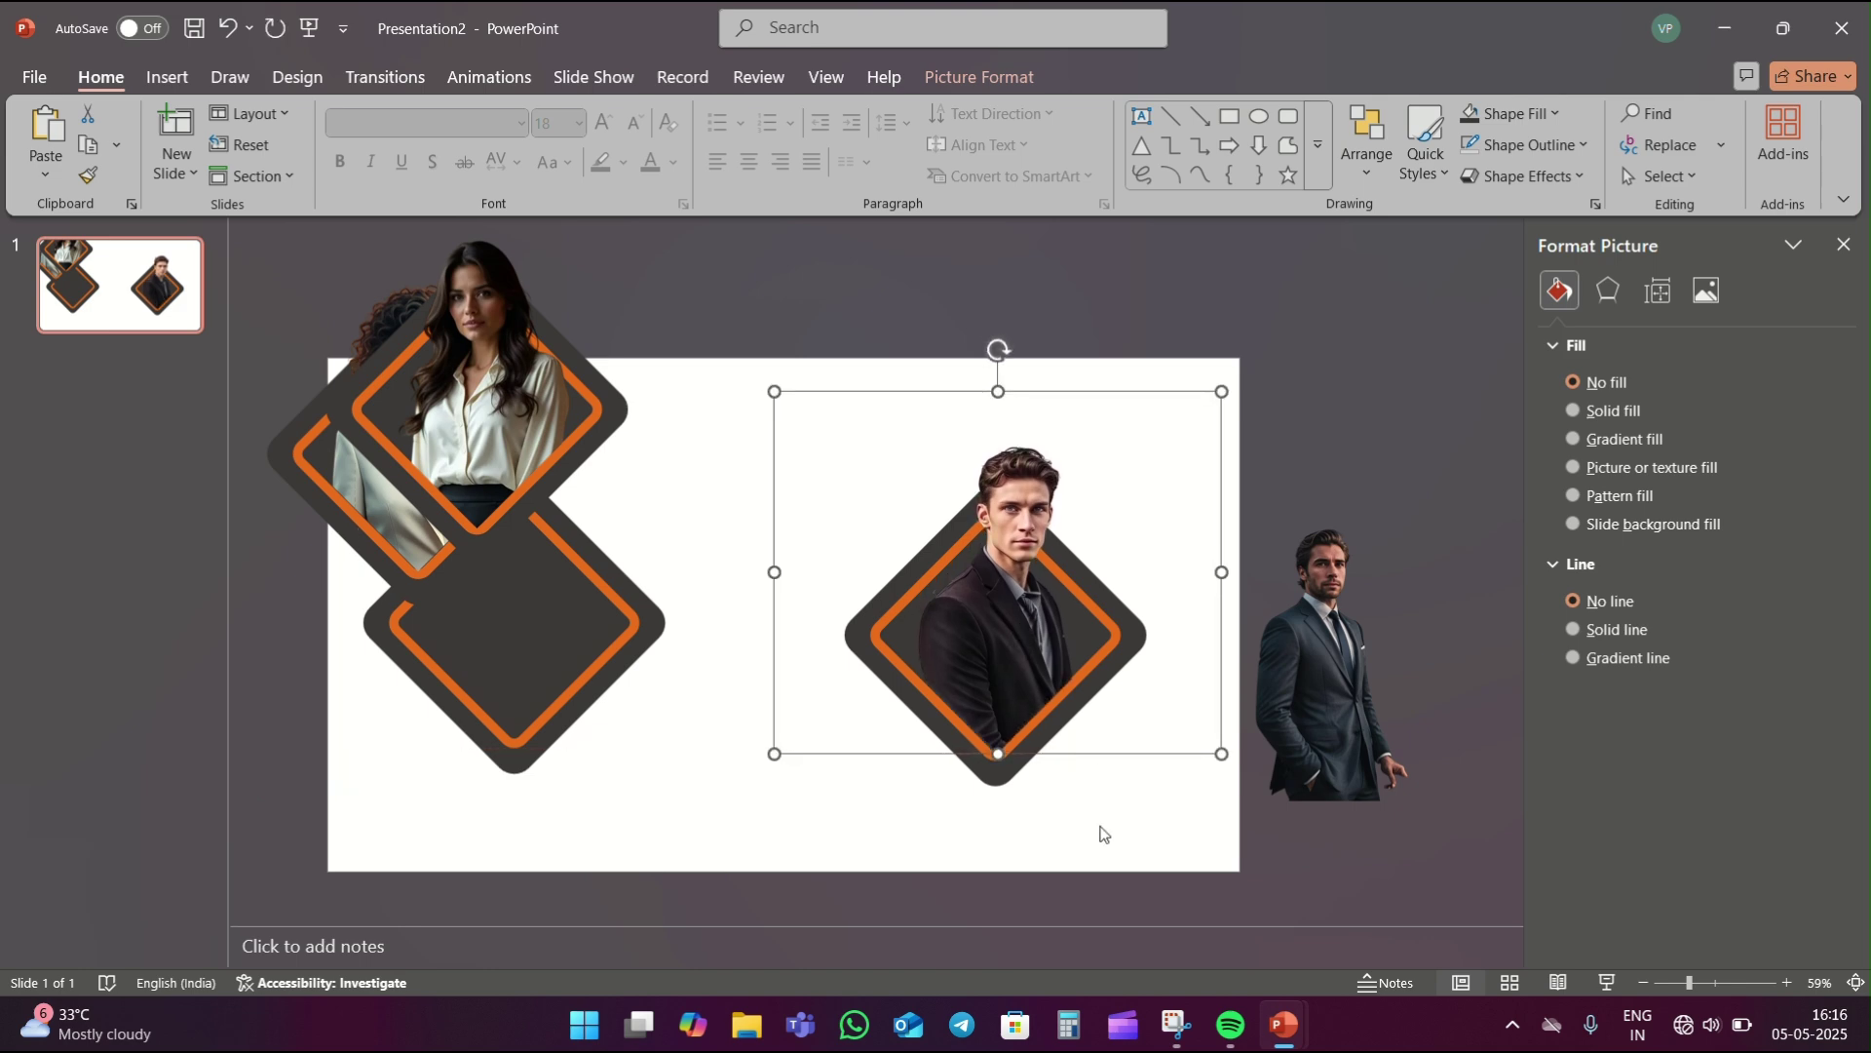
{"action": "left_click", "coordinate": [1105, 834]}
{"action": "left_click", "coordinate": [1013, 605]}
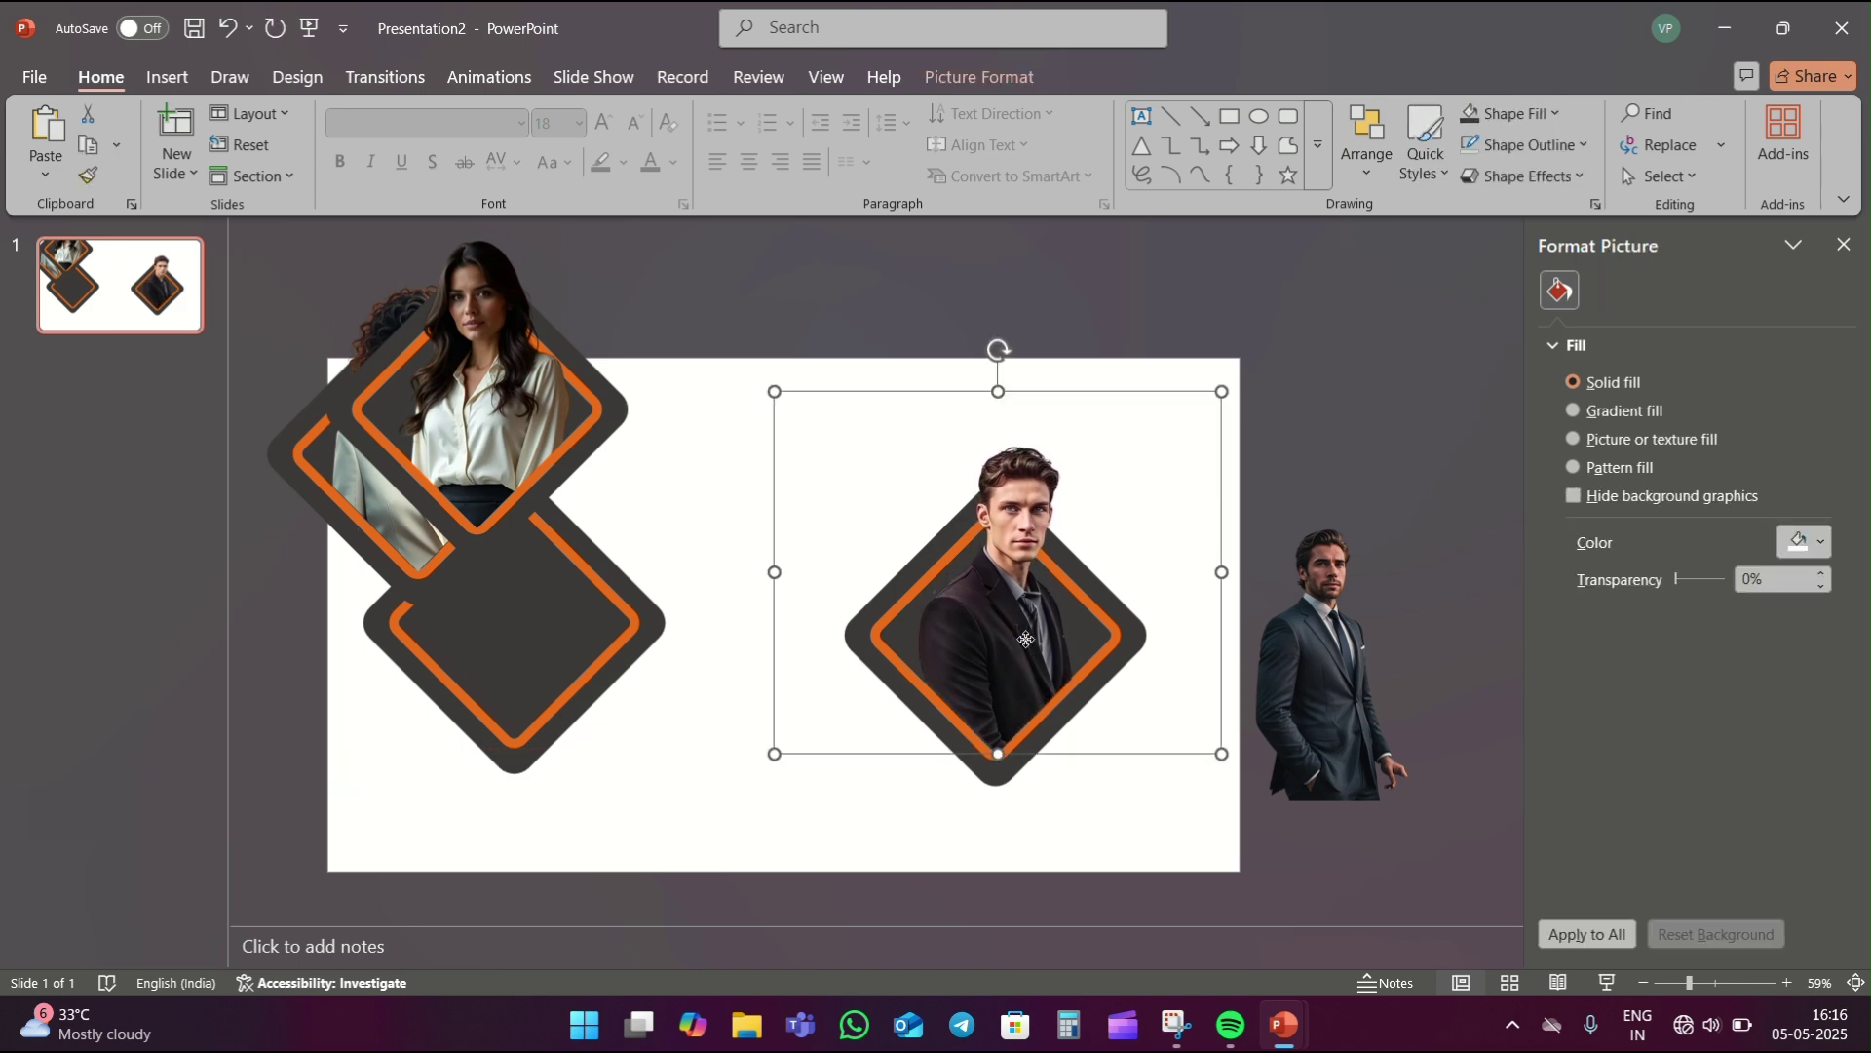
- Flip the man's photo horizontally
{"action": "left_click", "coordinate": [994, 83]}
{"action": "left_click", "coordinate": [1493, 175]}
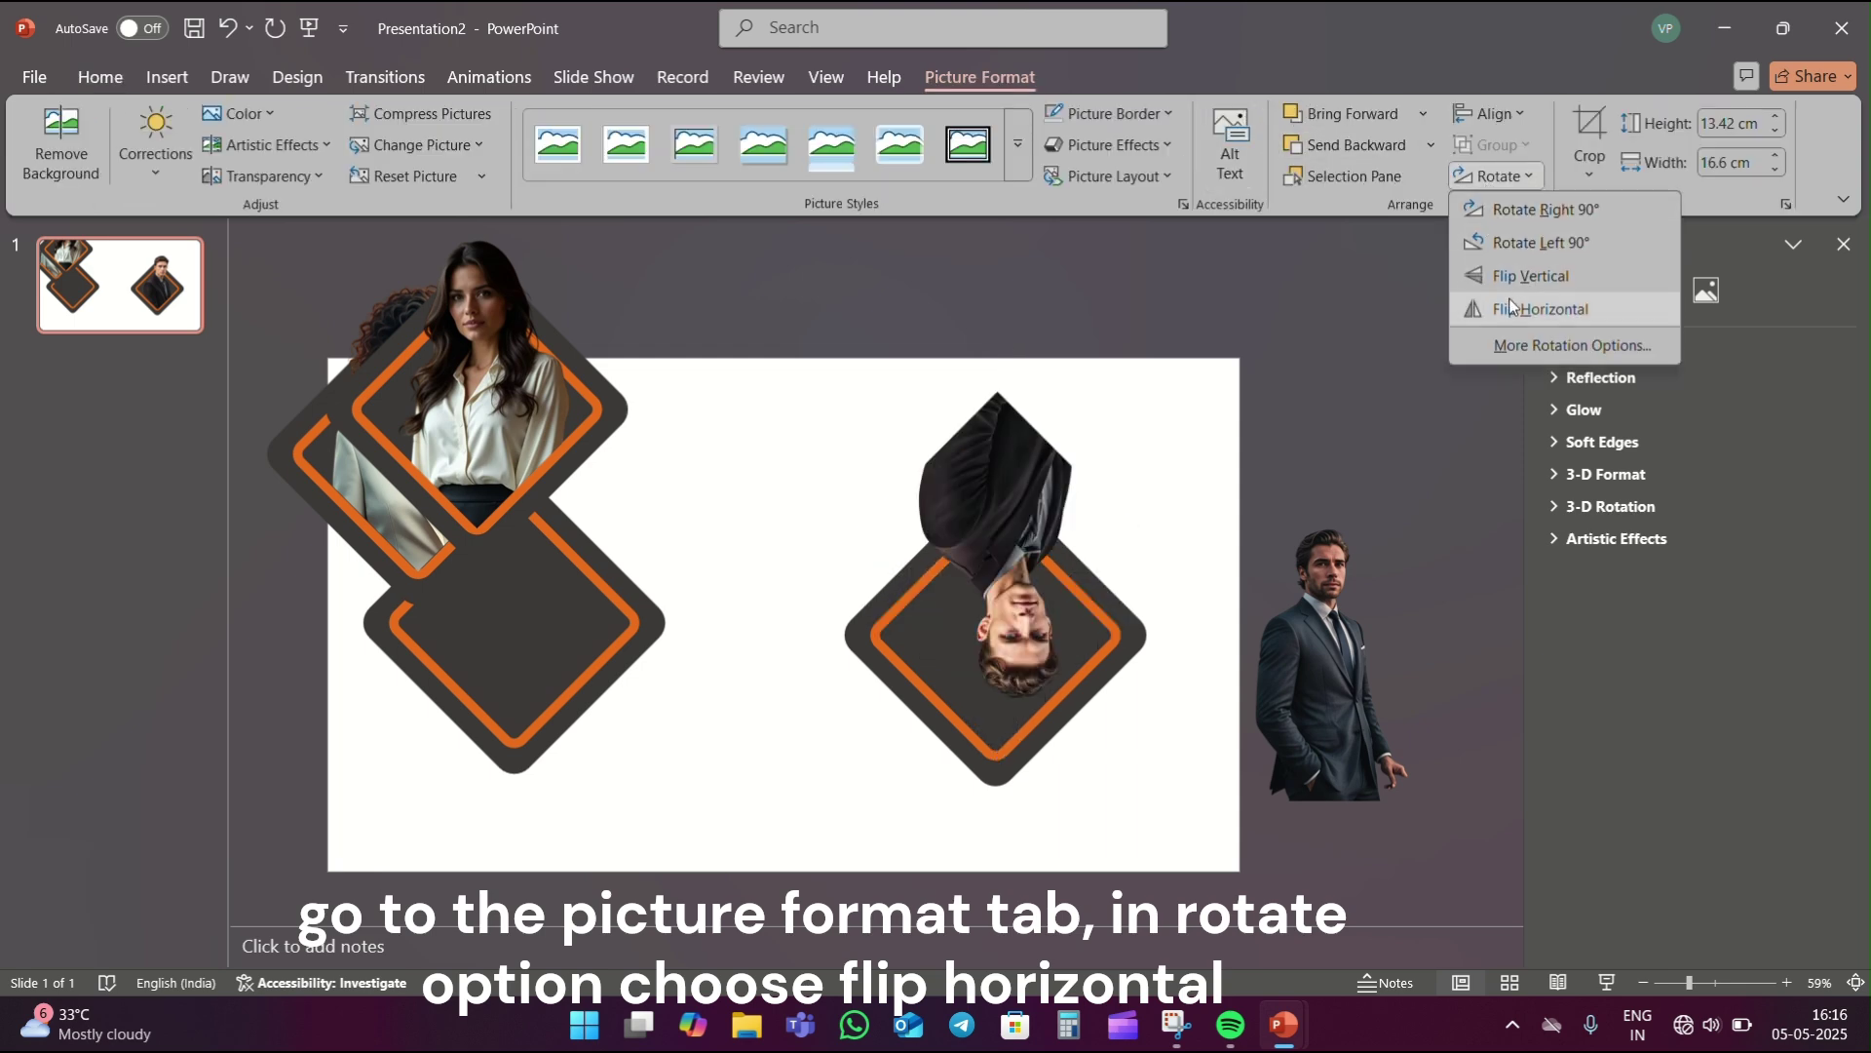
{"action": "left_click", "coordinate": [1516, 310]}
{"action": "left_click", "coordinate": [1089, 819]}
- Move the man's frame up beside the woman's and drag in the standing man's photo
{"action": "left_click", "coordinate": [994, 785]}
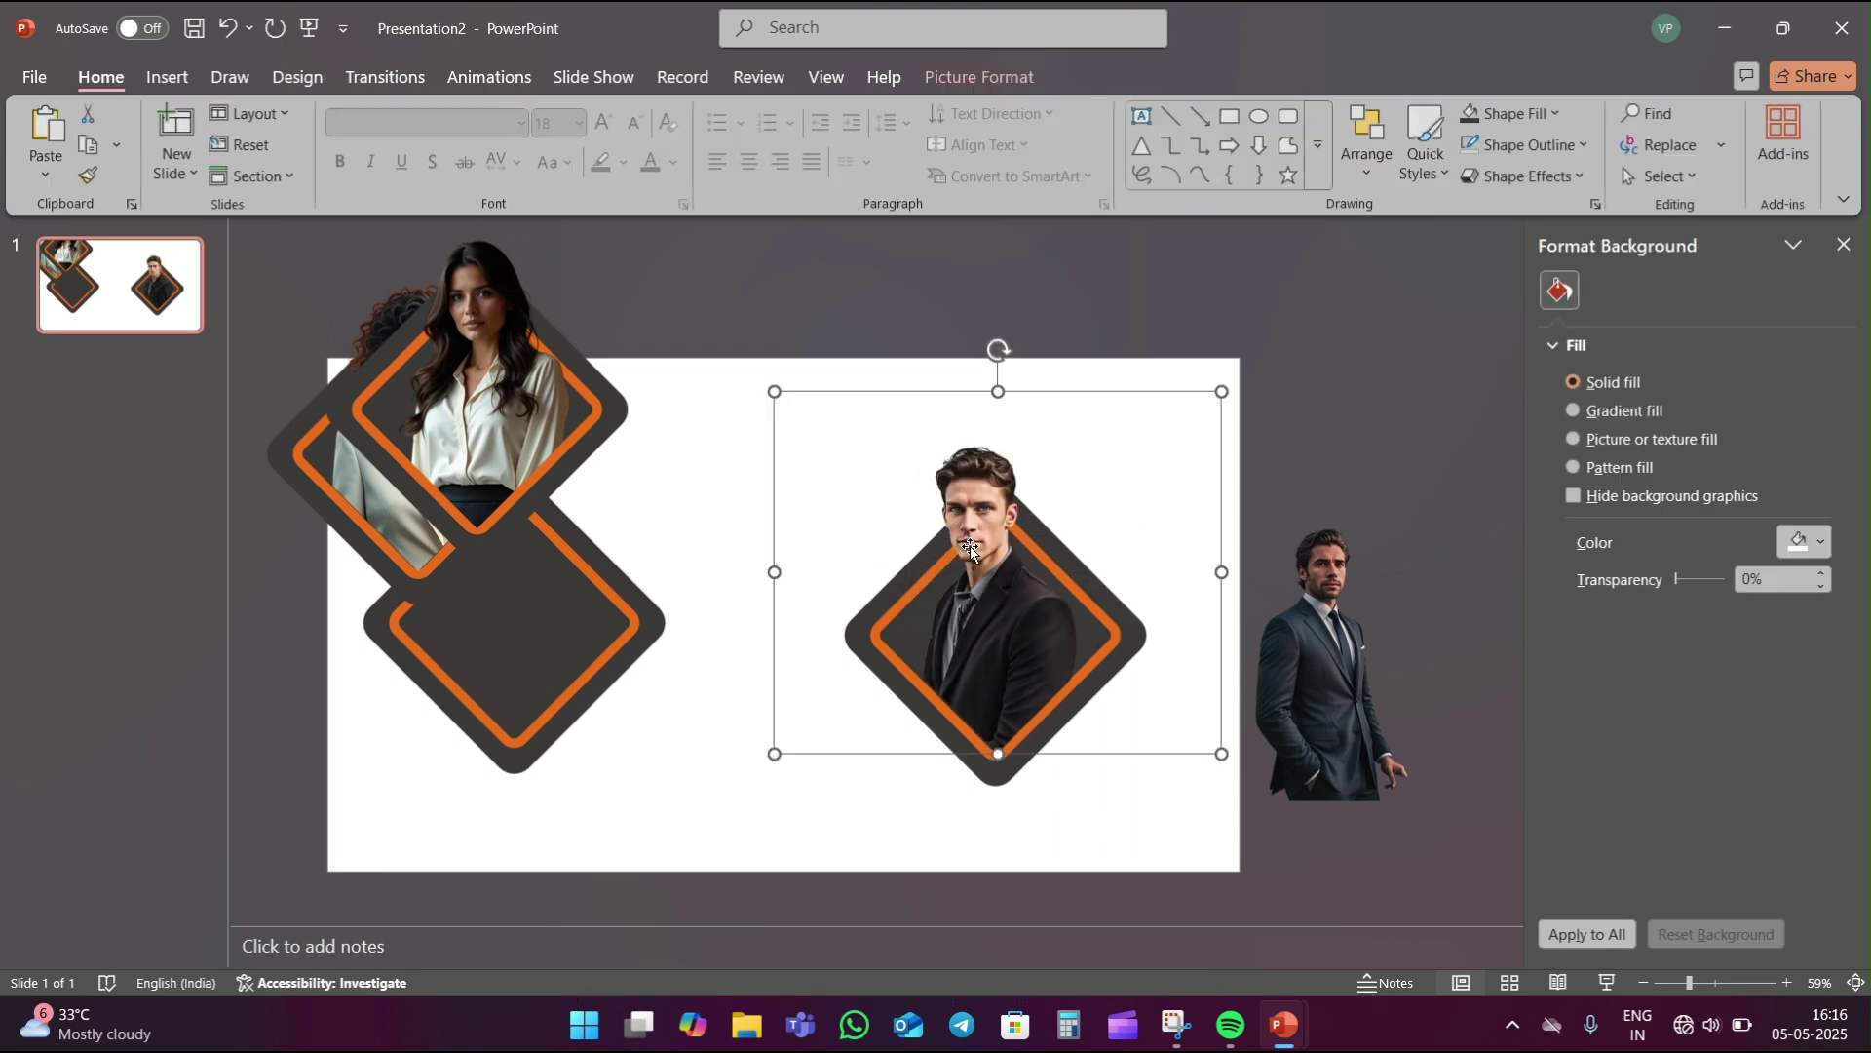
{"action": "left_click", "coordinate": [995, 789]}
{"action": "left_click_drag", "start_coordinate": [1001, 791], "coordinate": [667, 626]}
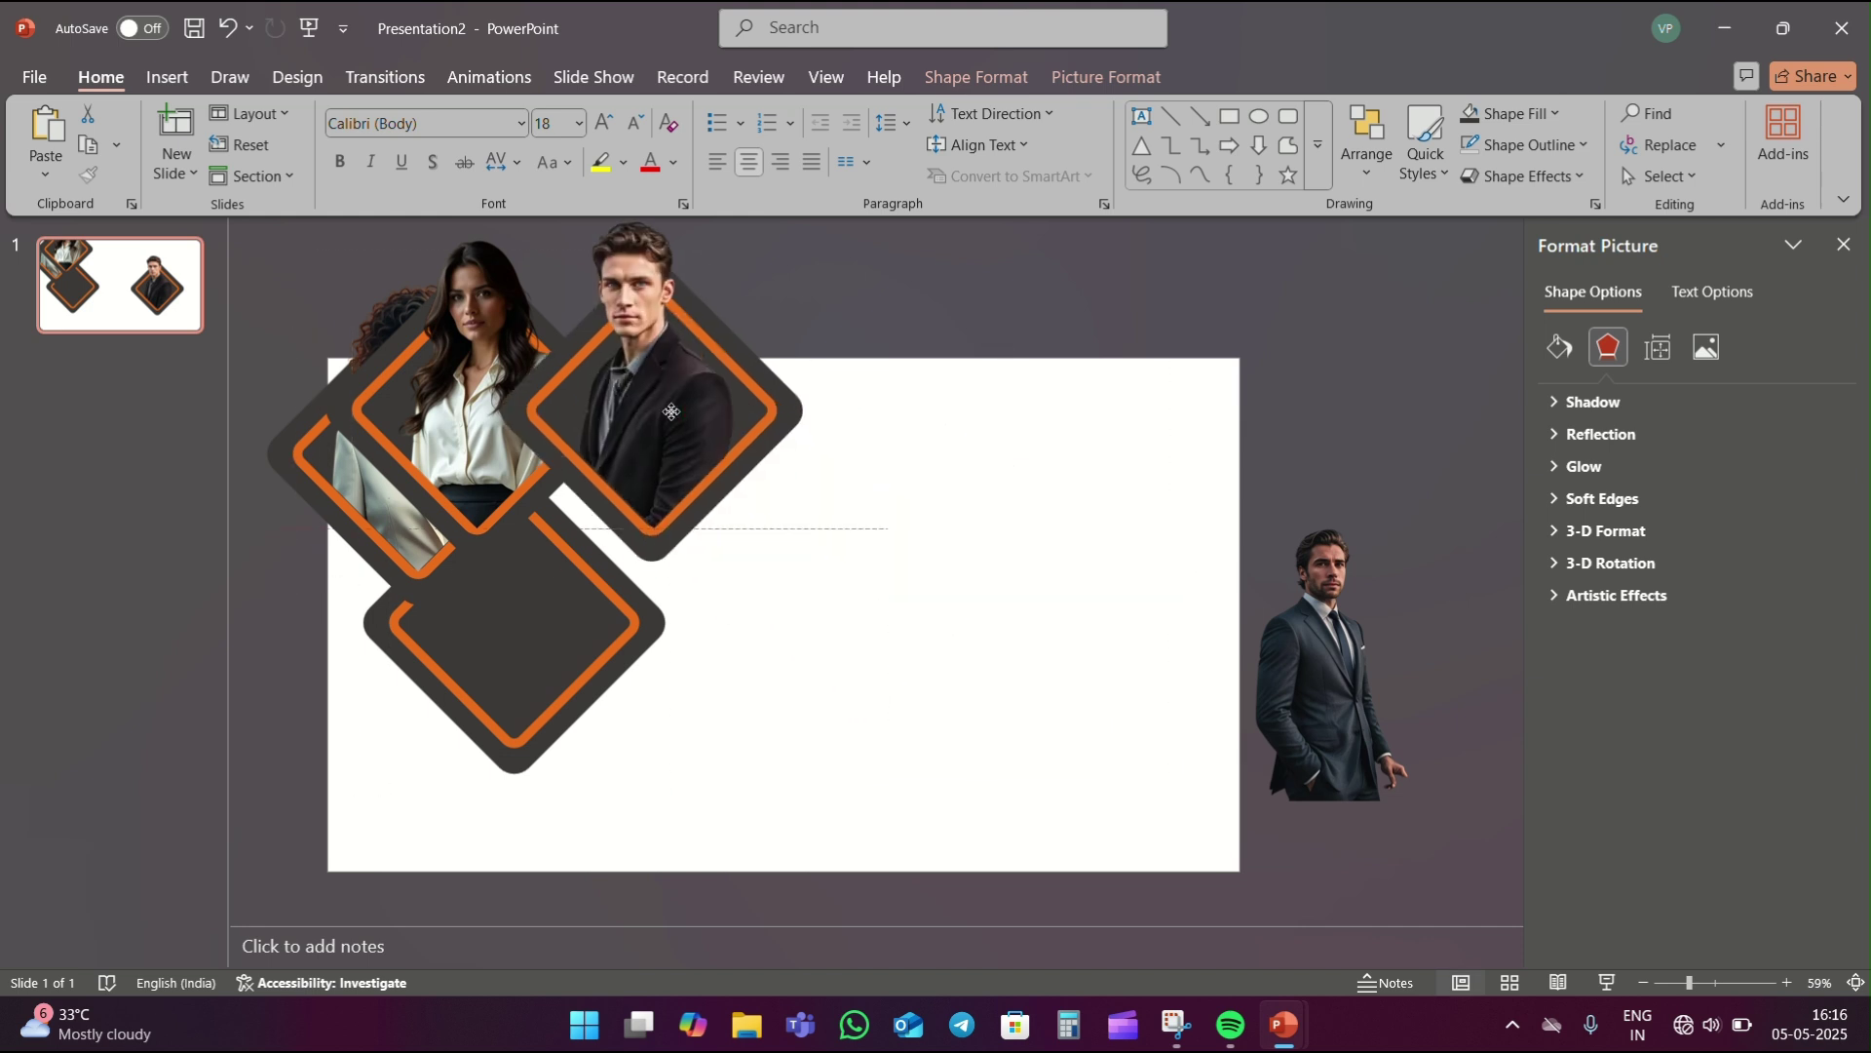
{"action": "left_click_drag", "start_coordinate": [1362, 702], "coordinate": [1100, 615]}
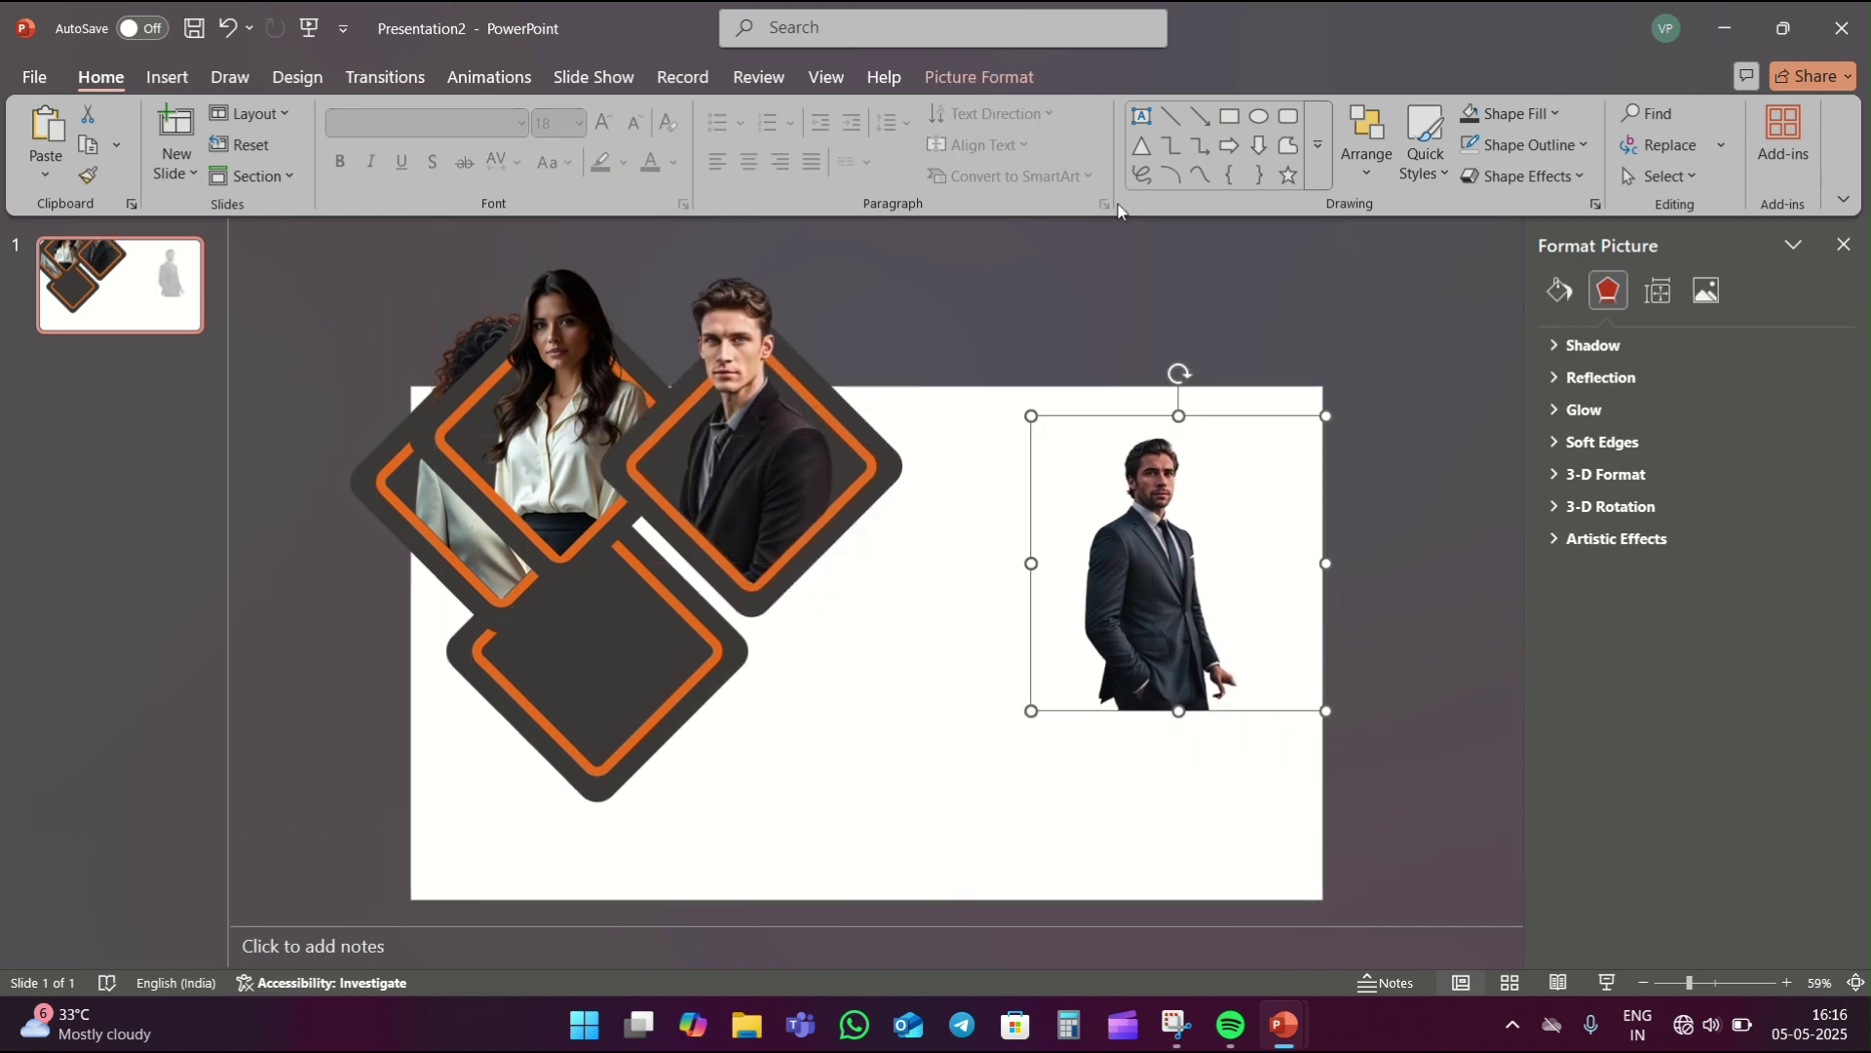
- Crop the standing man's photo down to head and shoulders
{"action": "left_click", "coordinate": [1022, 90]}
{"action": "left_click", "coordinate": [1593, 126]}
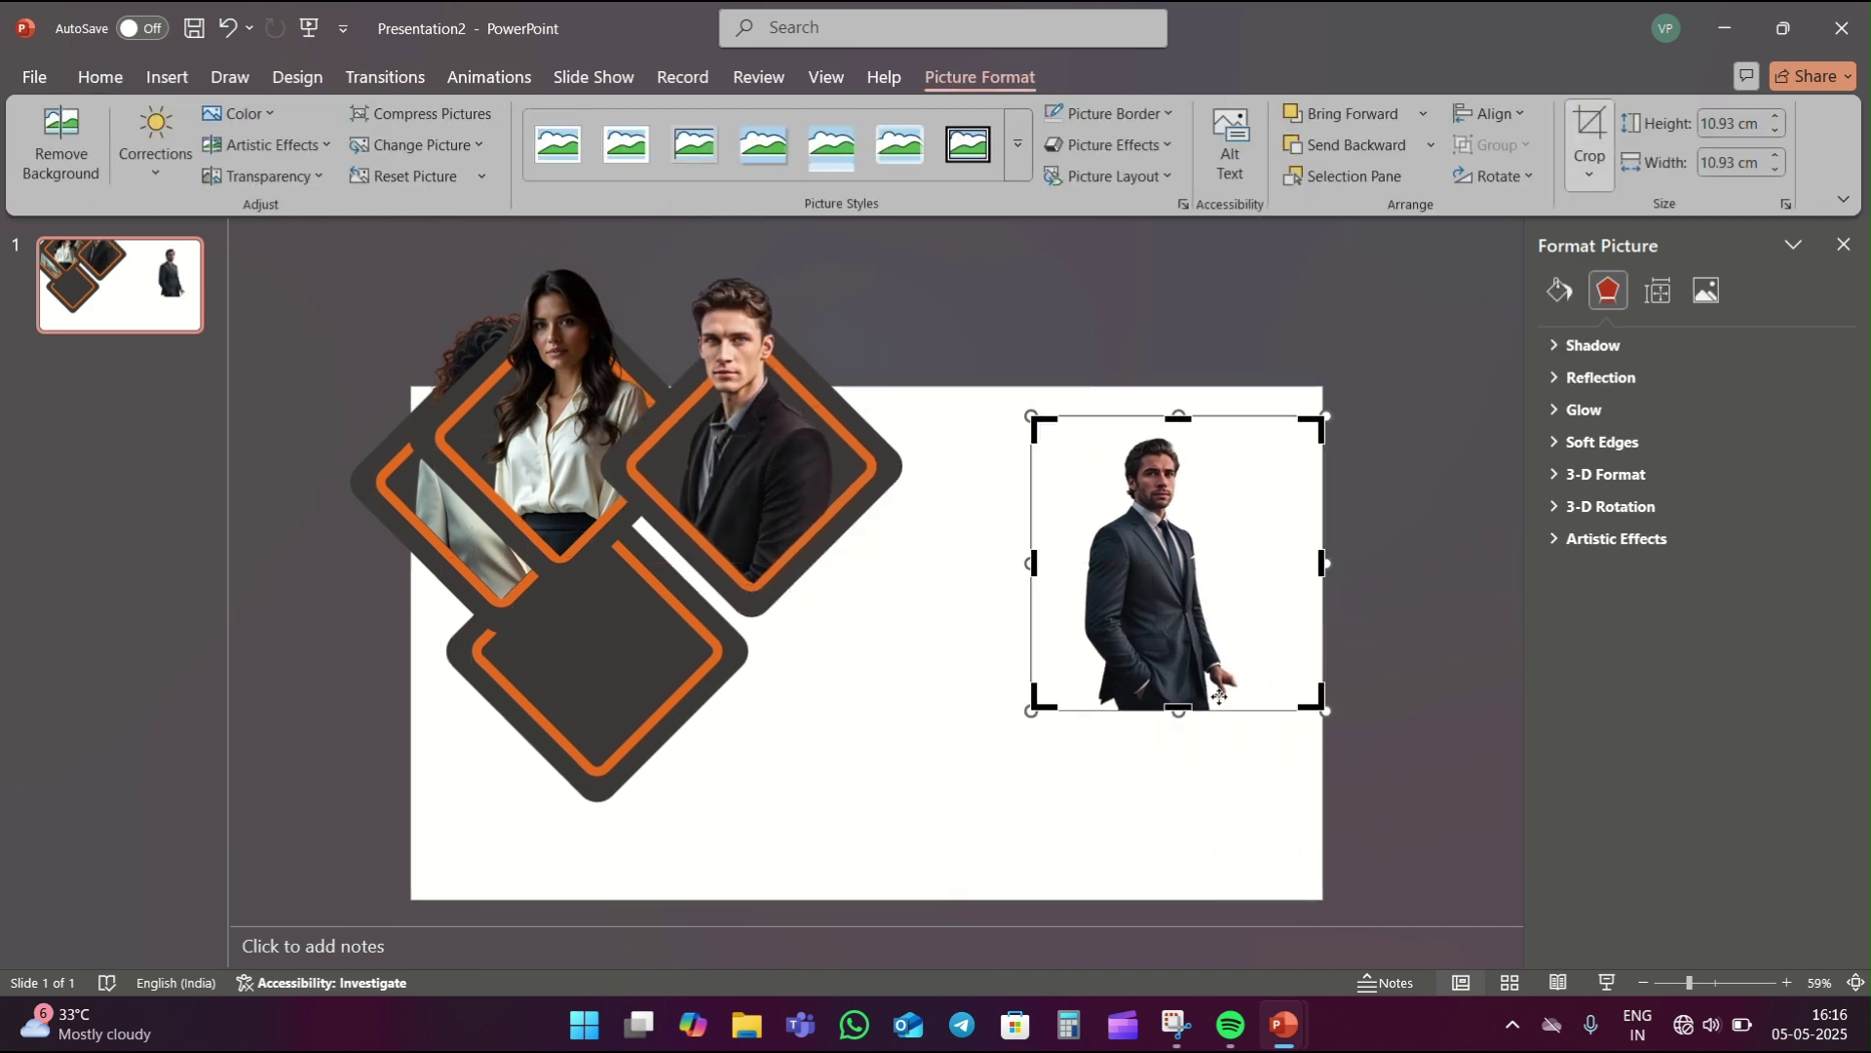
{"action": "left_click_drag", "start_coordinate": [1192, 704], "coordinate": [1184, 621]}
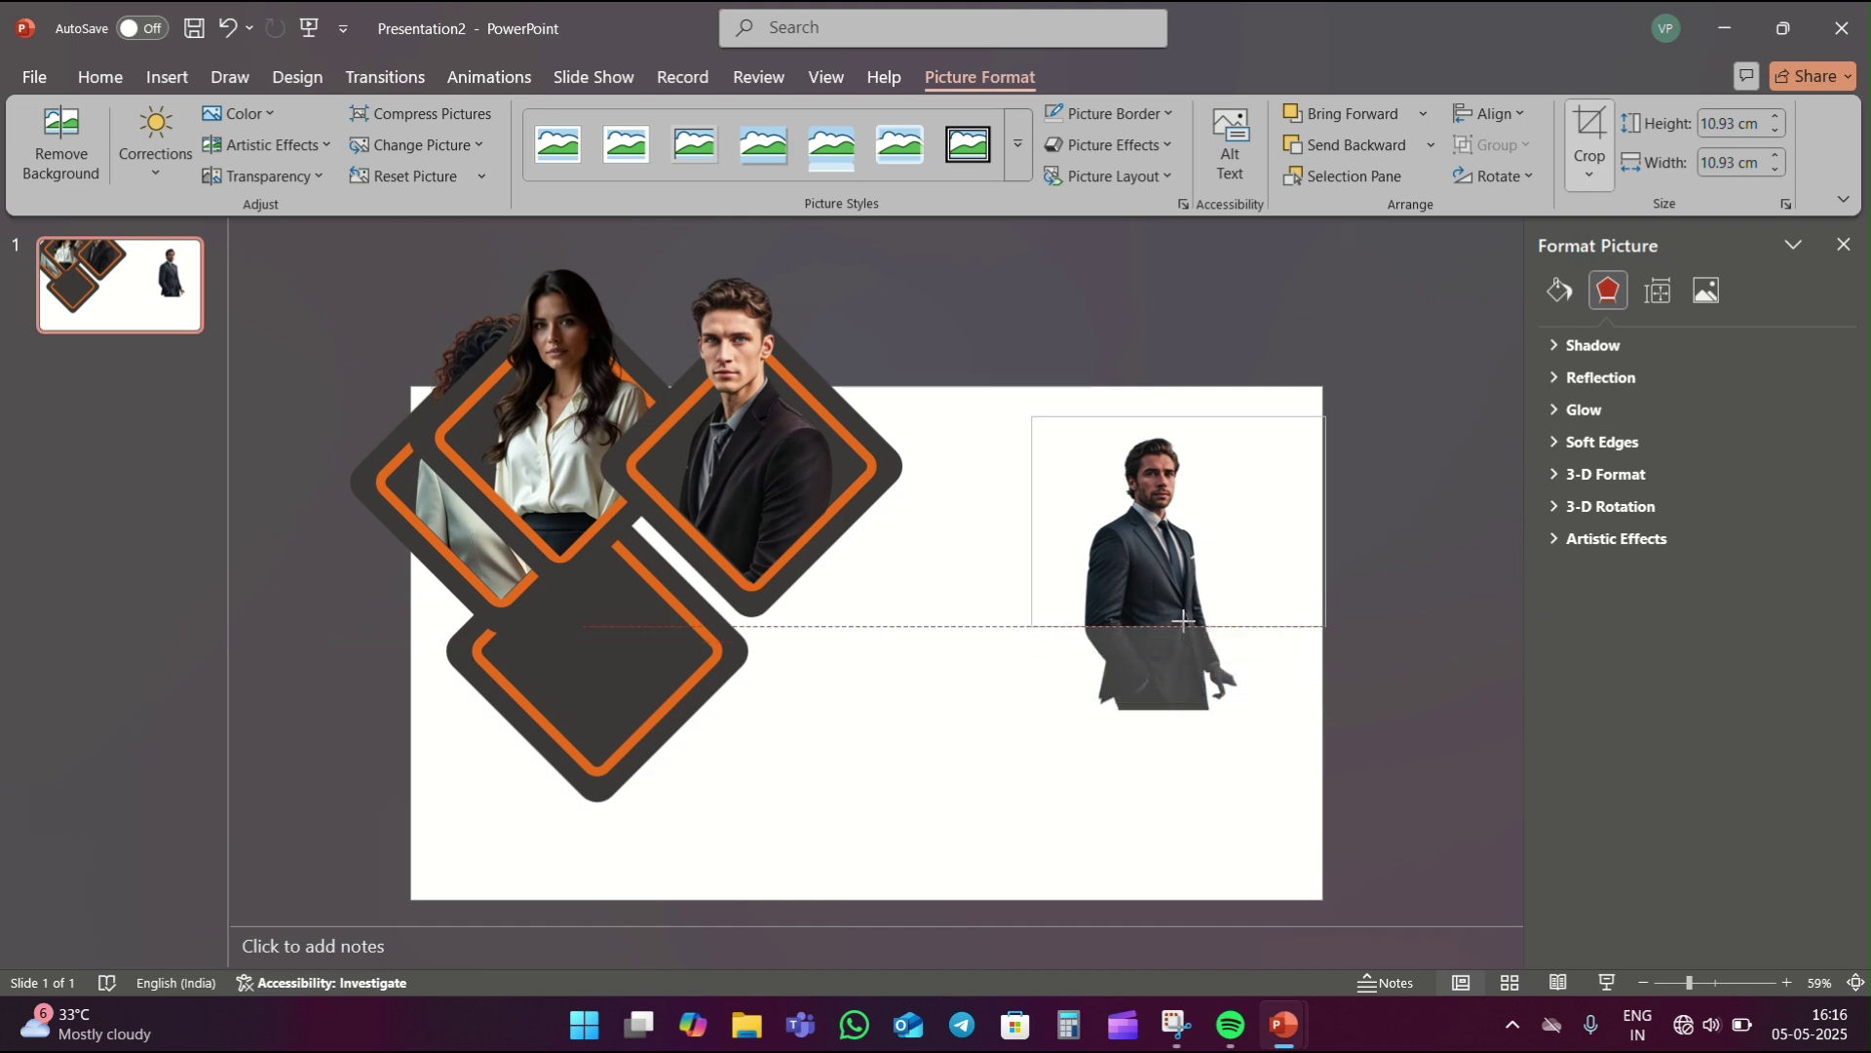
{"action": "left_click", "coordinate": [969, 259]}
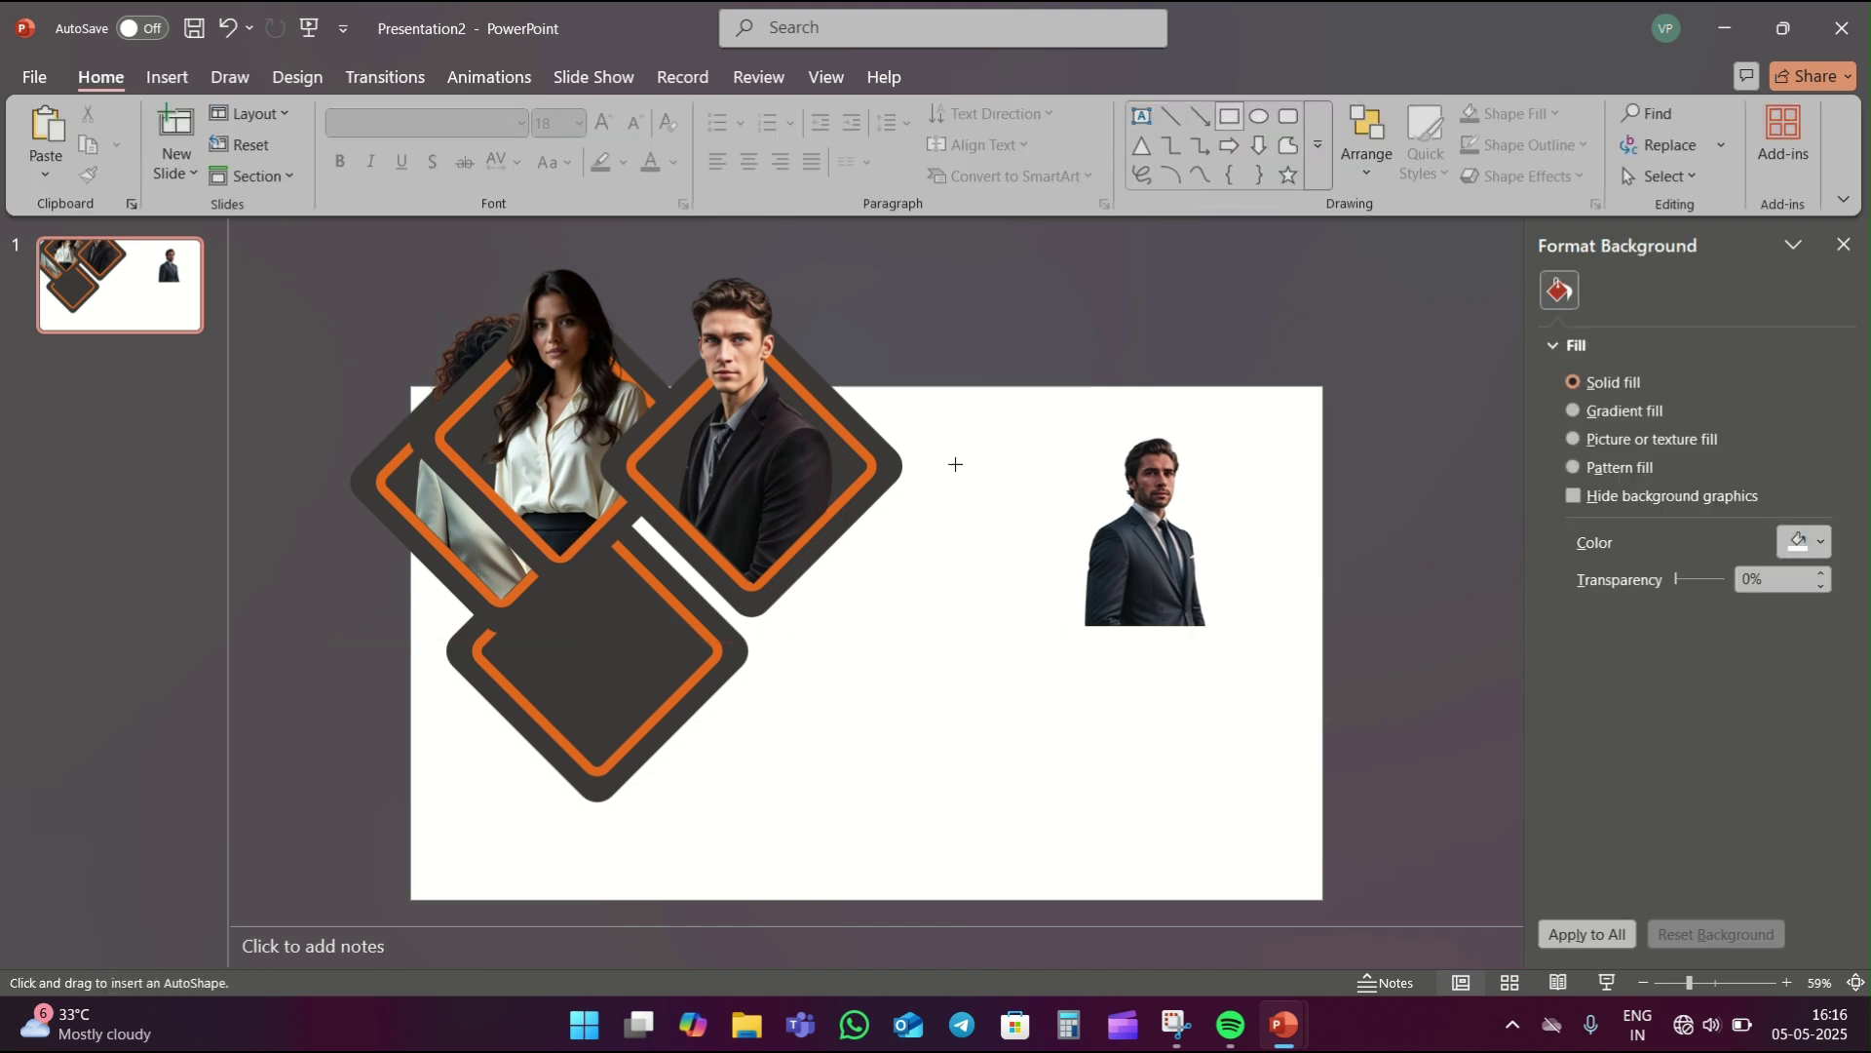
- Draw a square rotated into a diamond and bring the enlarged photo in front of it
{"action": "left_click_drag", "start_coordinate": [955, 464], "coordinate": [1270, 777]}
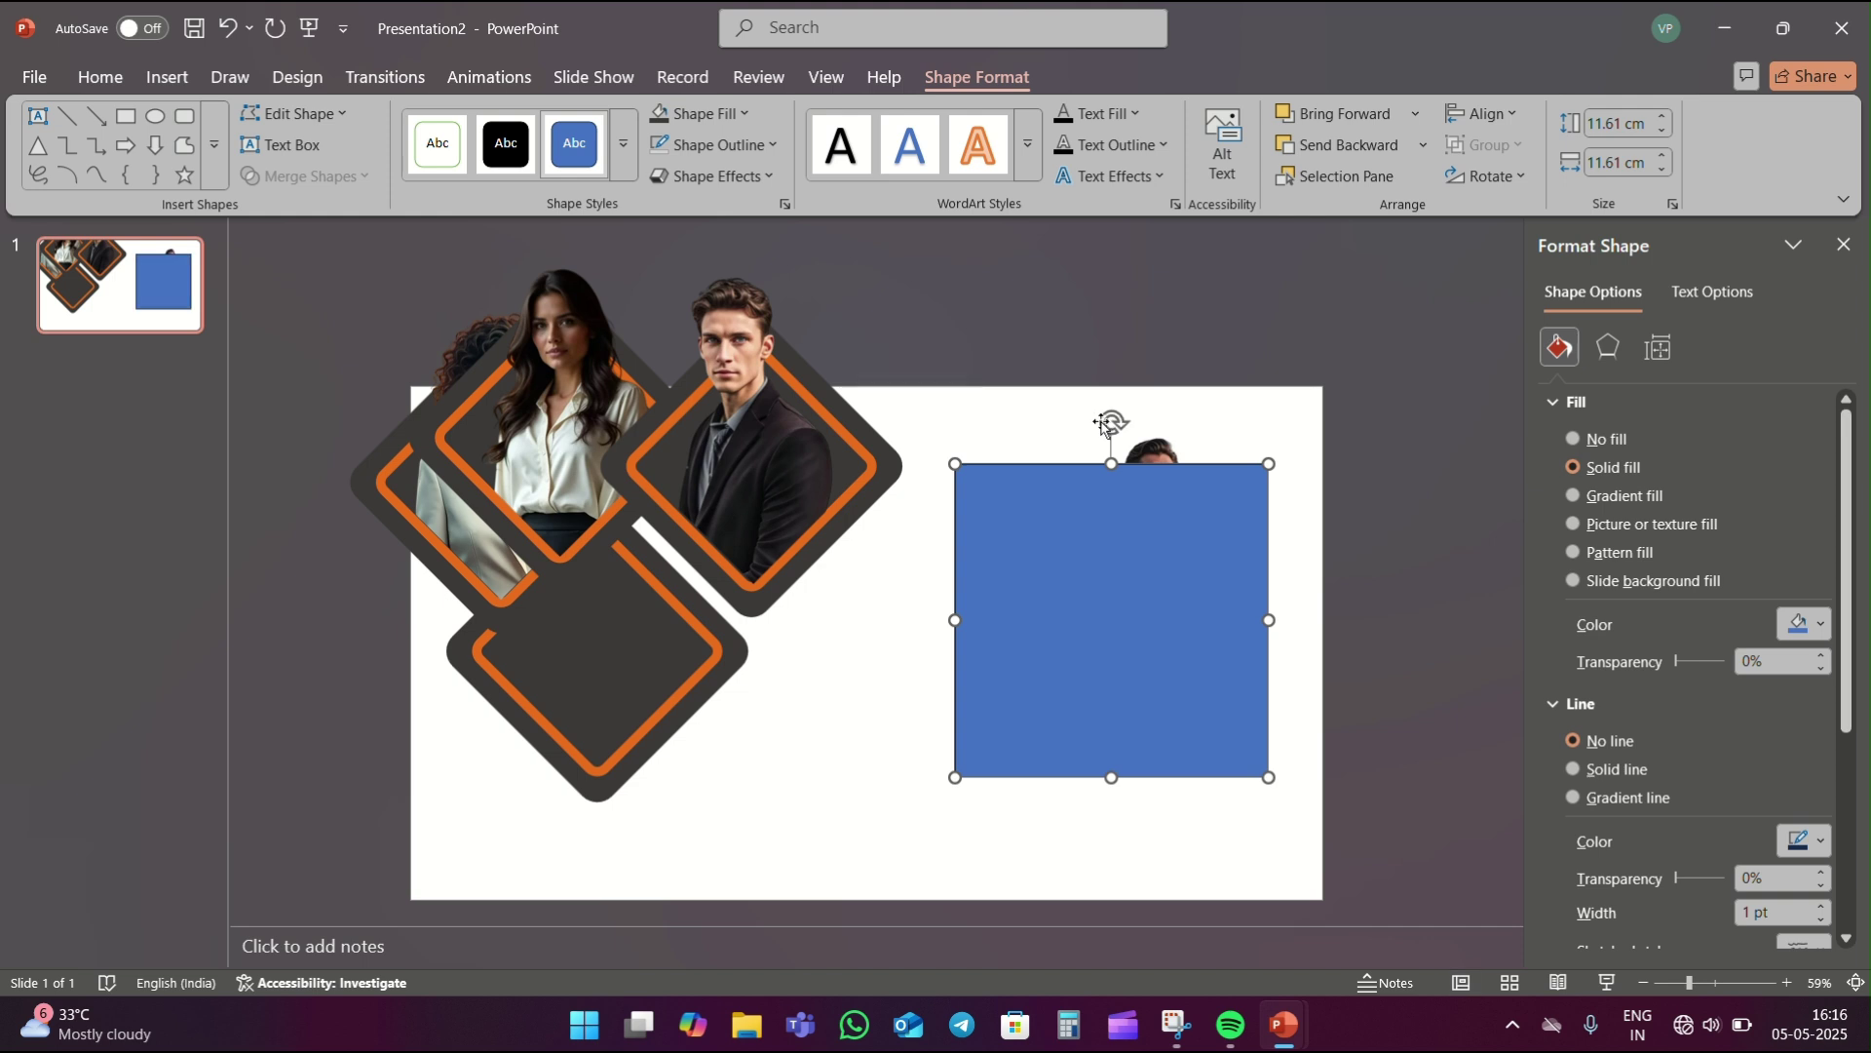
{"action": "mouse_move", "coordinate": [1103, 422]}
{"action": "left_mouse_down"}
{"action": "mouse_move", "coordinate": [992, 469]}
{"action": "mouse_move", "coordinate": [1065, 572]}
{"action": "mouse_move", "coordinate": [976, 659]}
{"action": "left_mouse_up"}
{"action": "right_click", "coordinate": [1015, 788]}
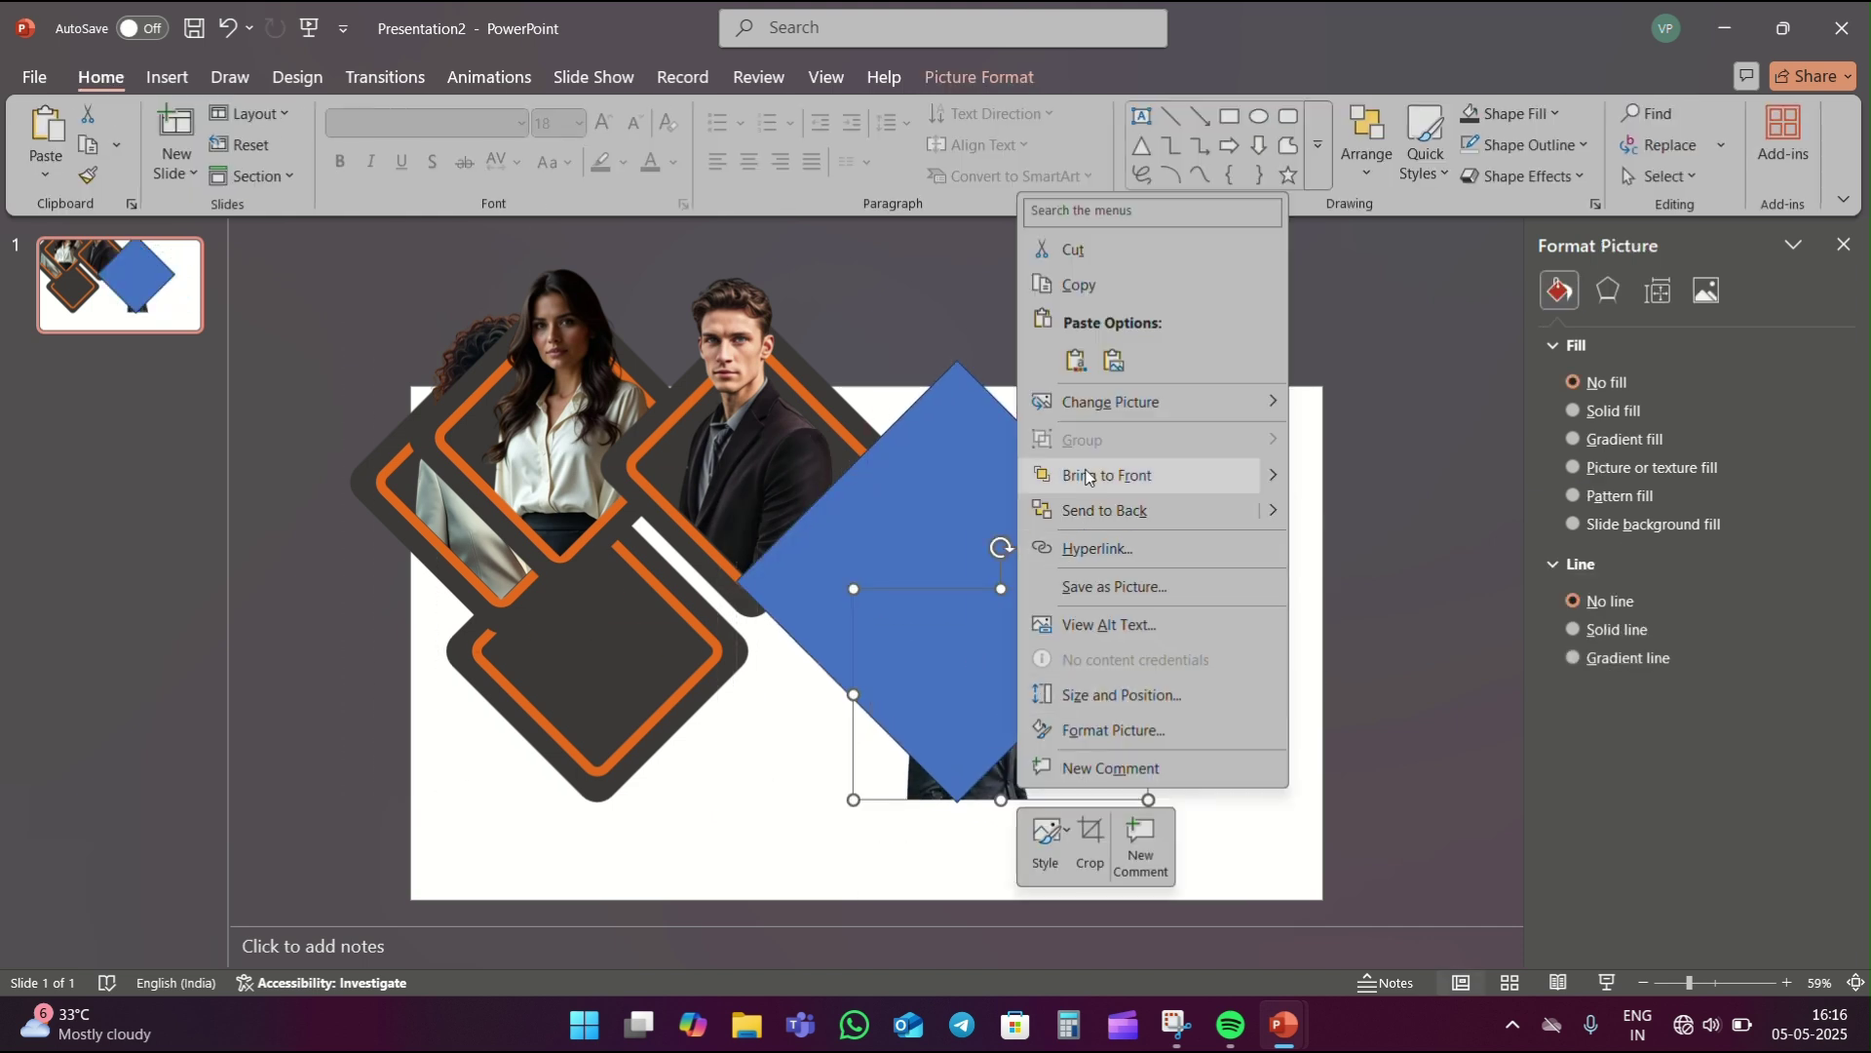
{"action": "left_click", "coordinate": [1082, 475]}
{"action": "left_click_drag", "start_coordinate": [851, 589], "coordinate": [682, 468]}
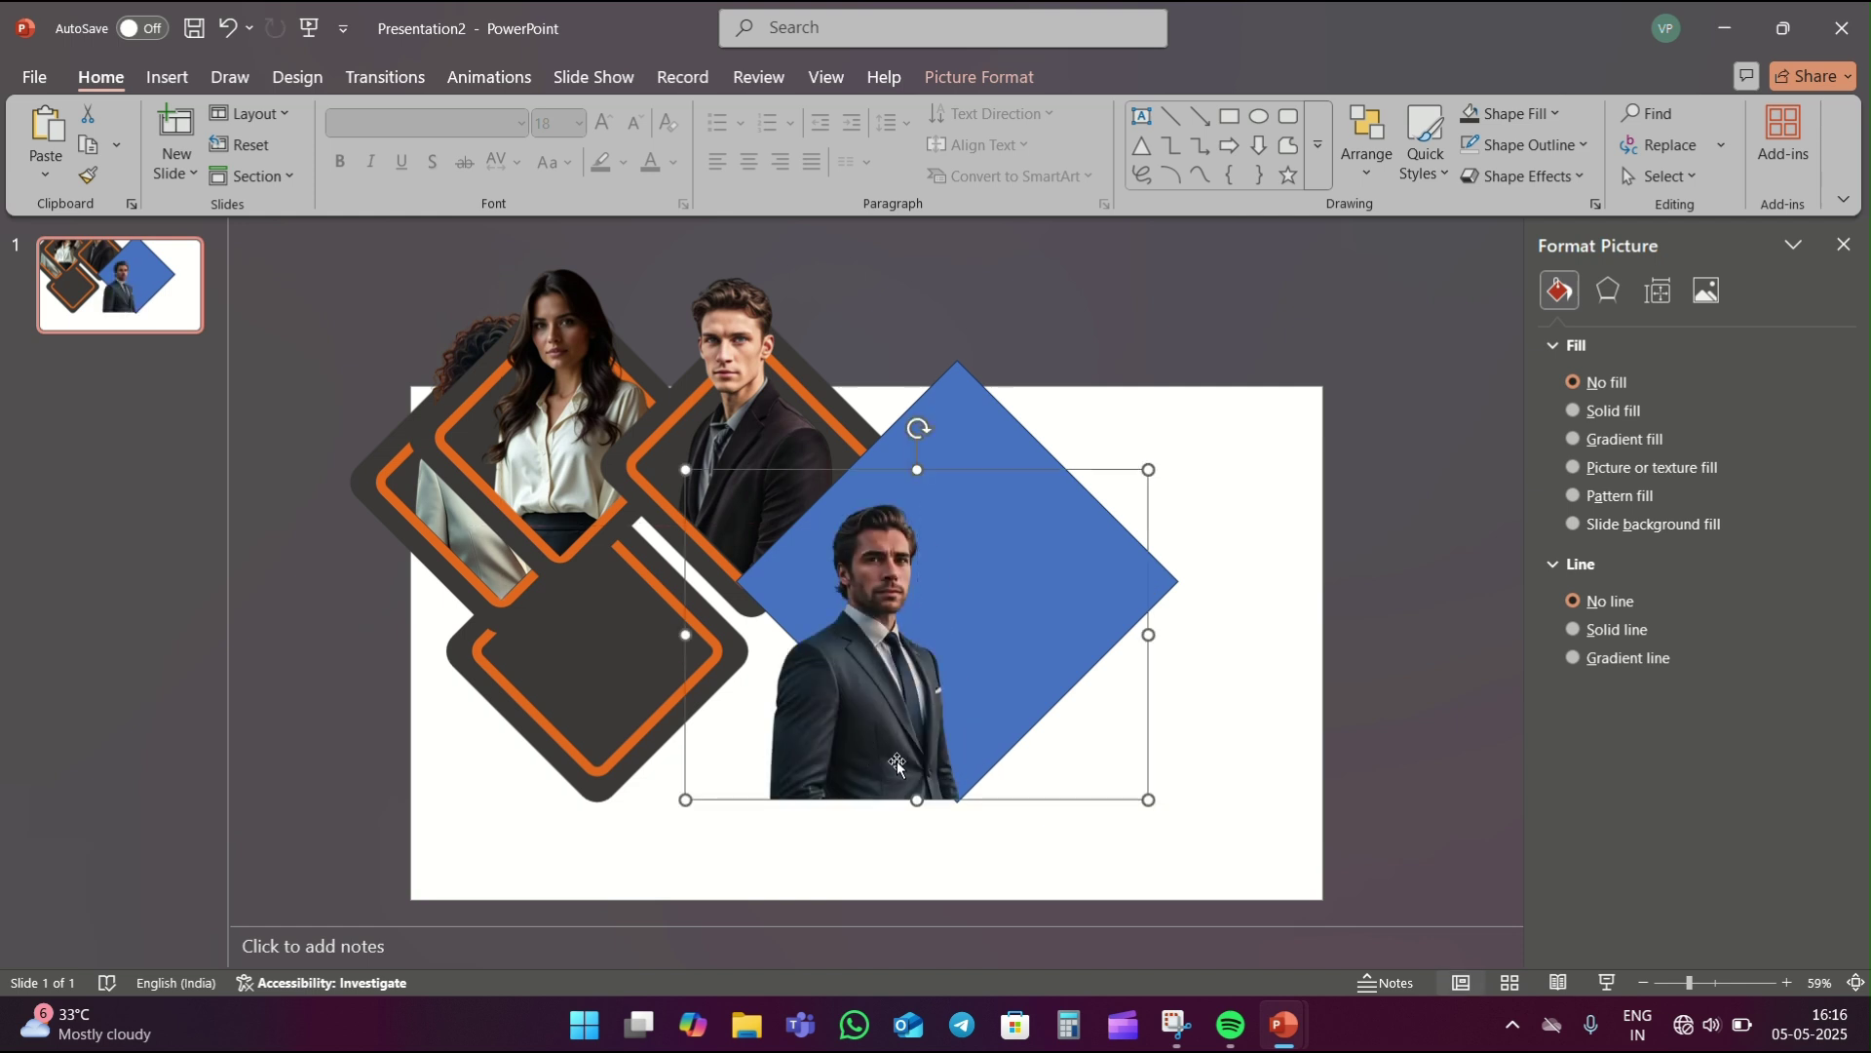
{"action": "left_click_drag", "start_coordinate": [897, 741], "coordinate": [996, 759]}
- Select the photo and diamond and Intersect them via Merge Shapes
{"action": "left_click", "coordinate": [945, 436], "text": "shift"}
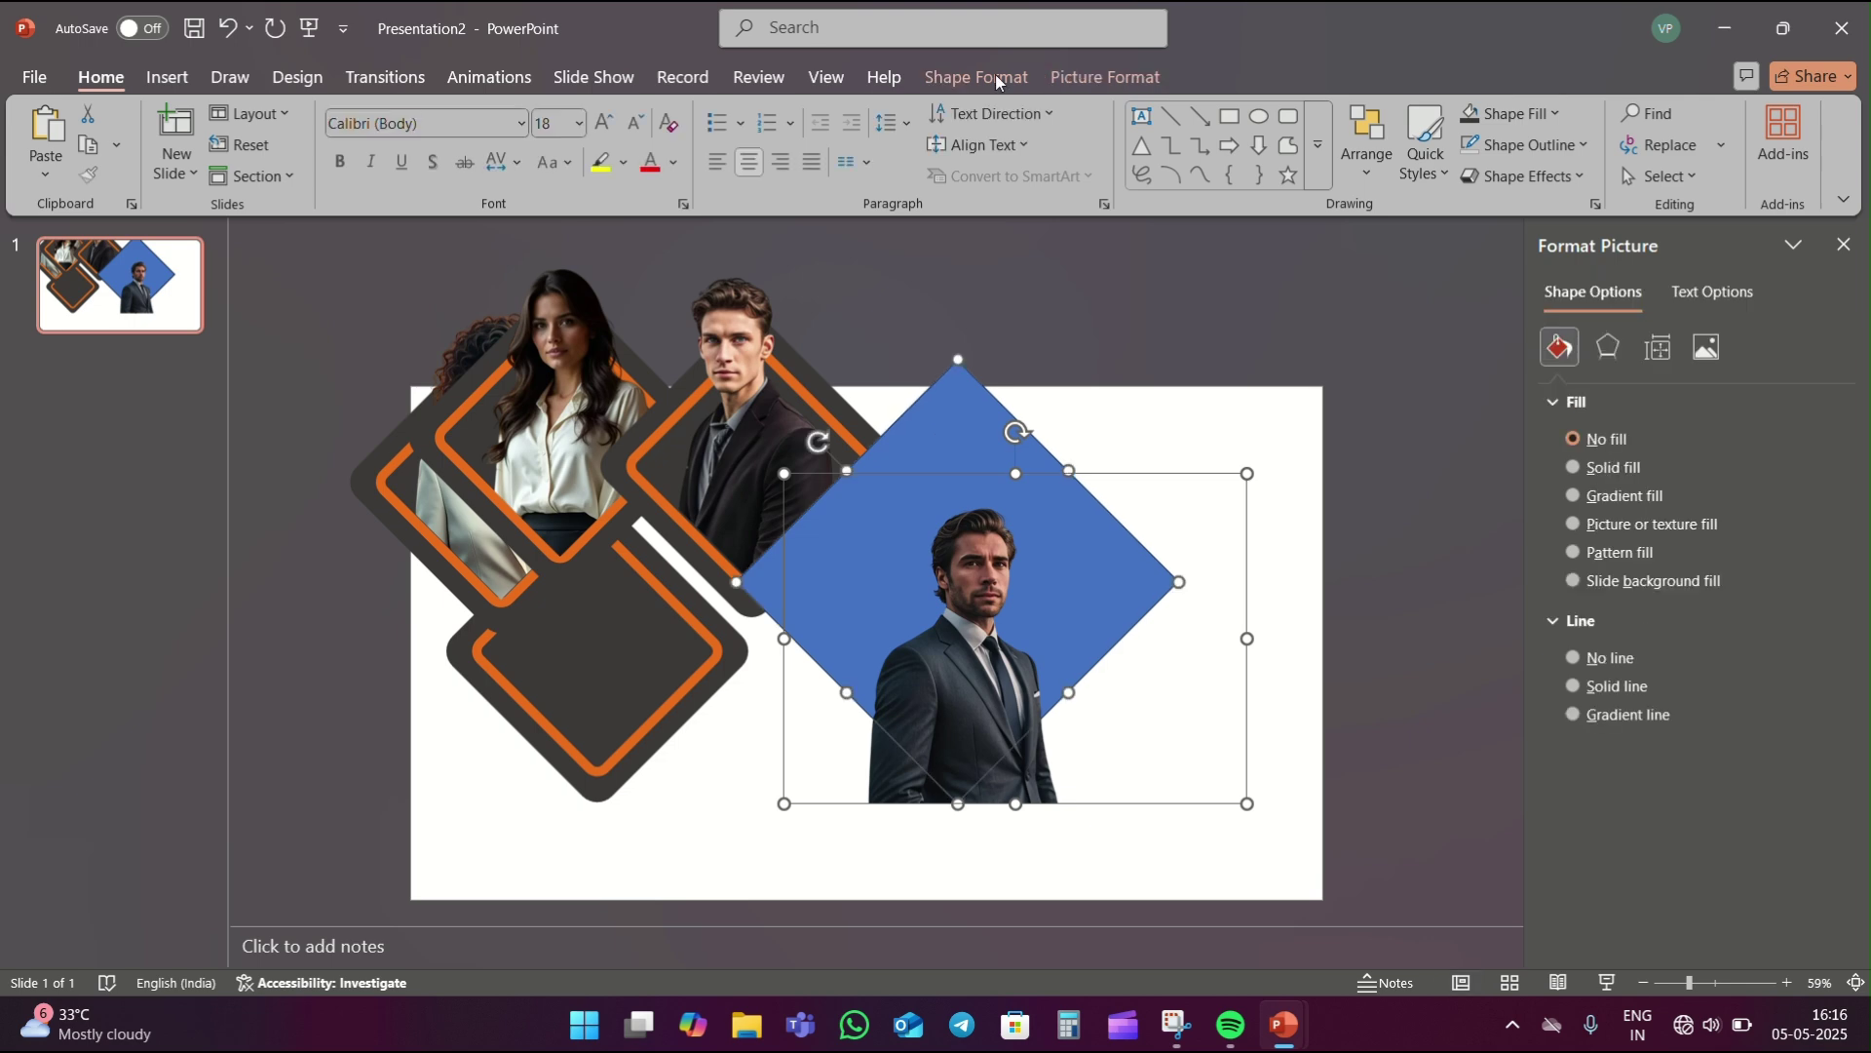
{"action": "left_click", "coordinate": [996, 88]}
{"action": "left_click", "coordinate": [322, 175]}
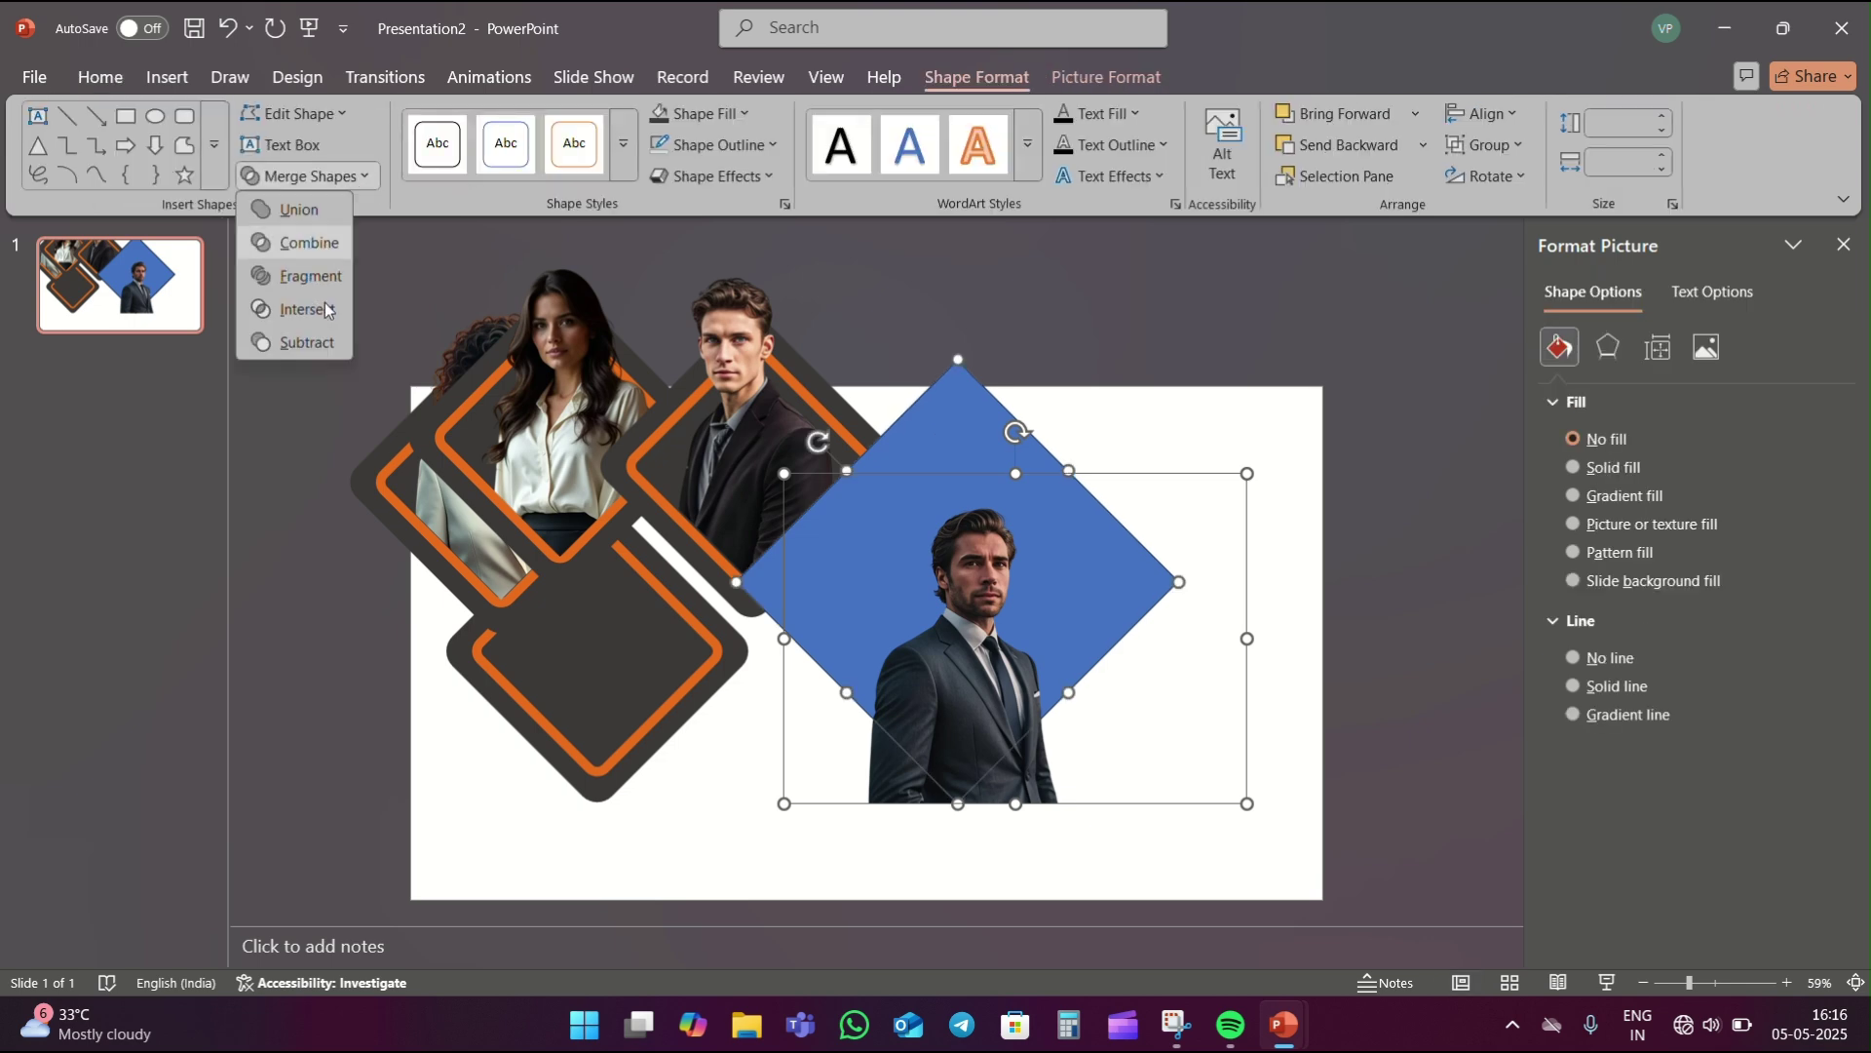
{"action": "left_click", "coordinate": [325, 309]}
- Move the lower dark frame beside the man's photo, flip the photo horizontally and centre it
{"action": "left_click", "coordinate": [1221, 581]}
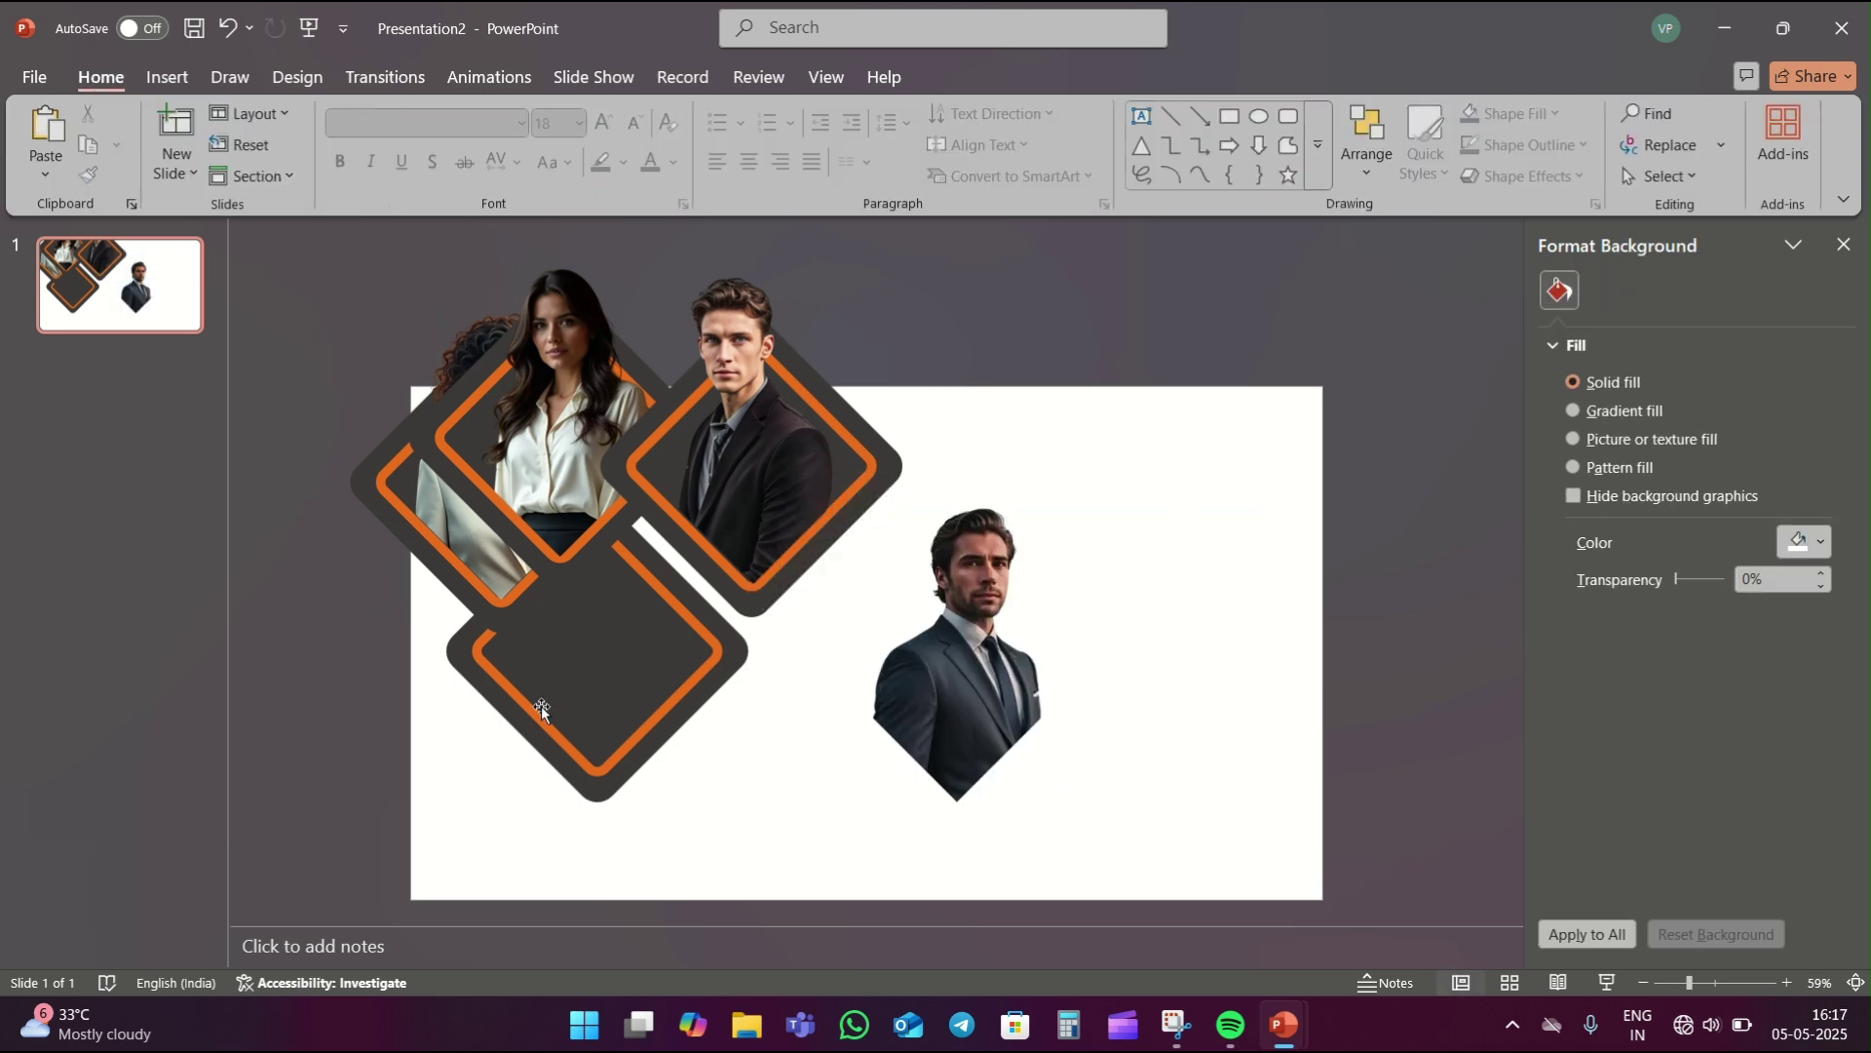
{"action": "mouse_move", "coordinate": [541, 705]}
{"action": "left_mouse_down"}
{"action": "mouse_move", "coordinate": [969, 679]}
{"action": "mouse_move", "coordinate": [1102, 696]}
{"action": "mouse_move", "coordinate": [1088, 681]}
{"action": "left_mouse_up"}
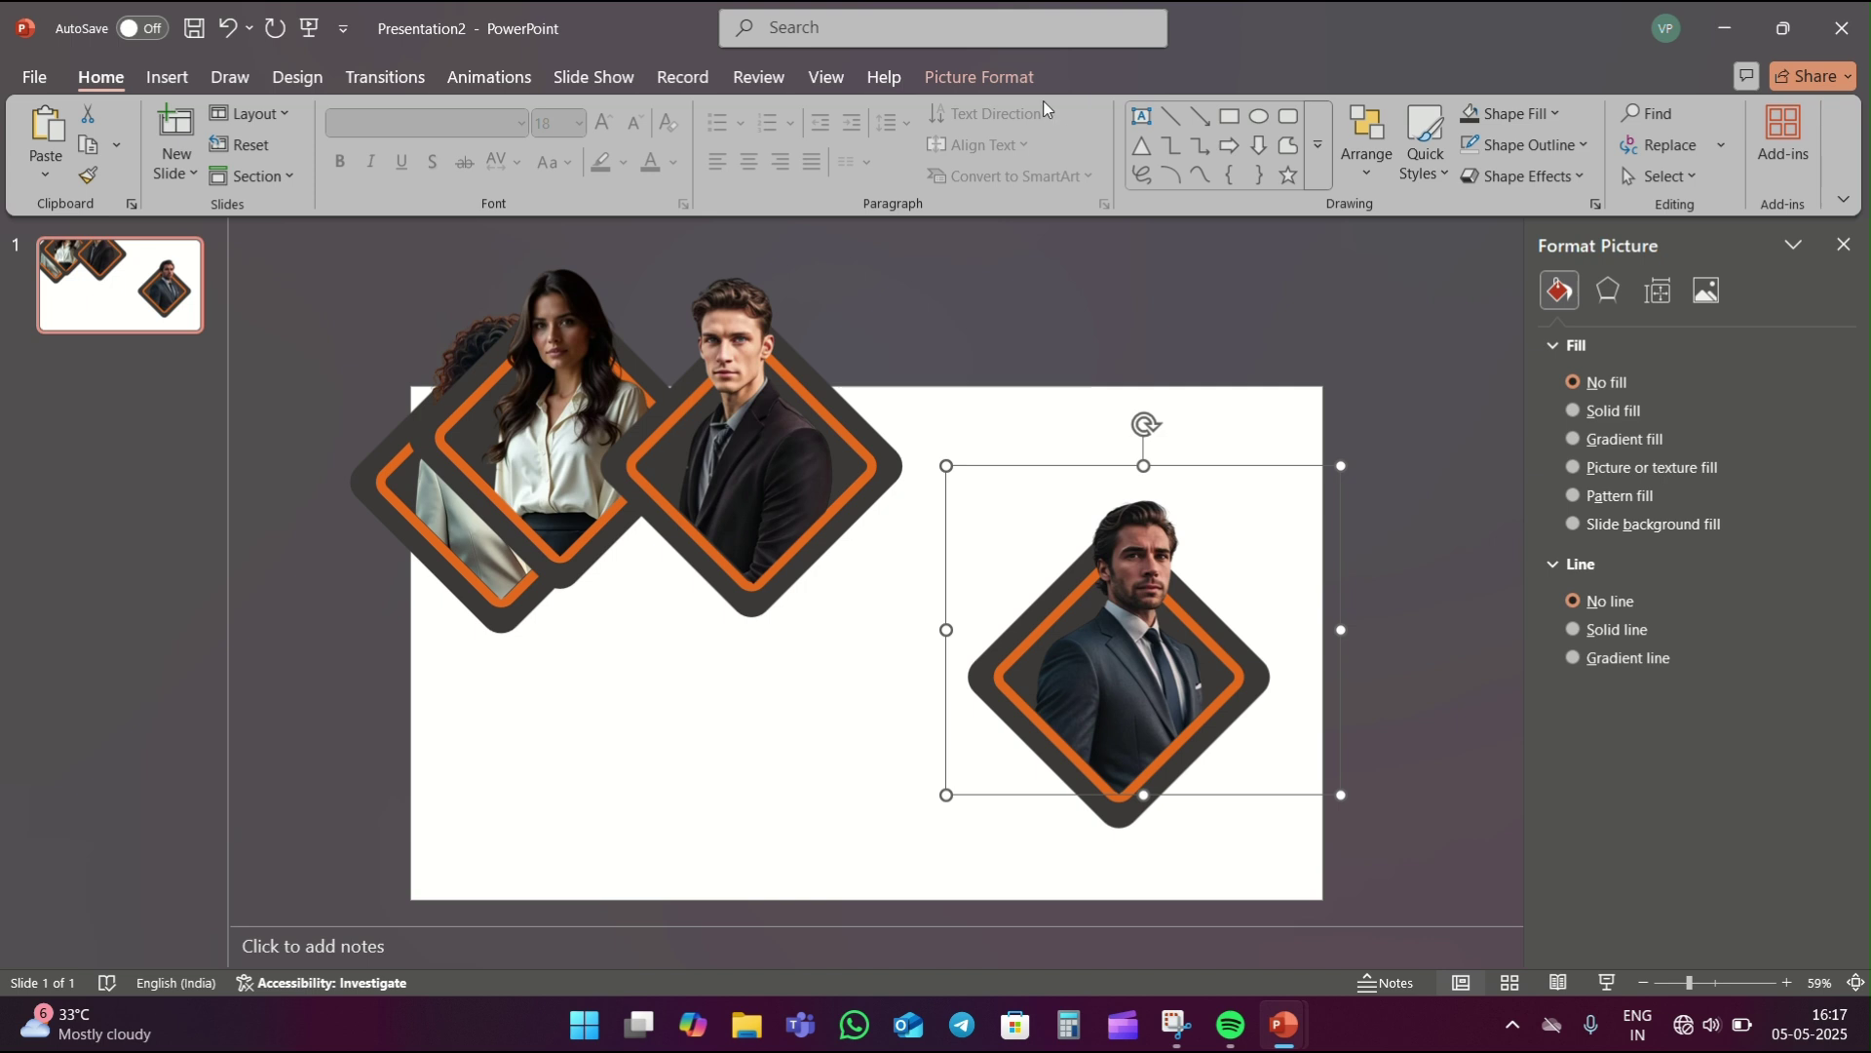
{"action": "left_click", "coordinate": [1012, 90]}
{"action": "left_click", "coordinate": [1475, 180]}
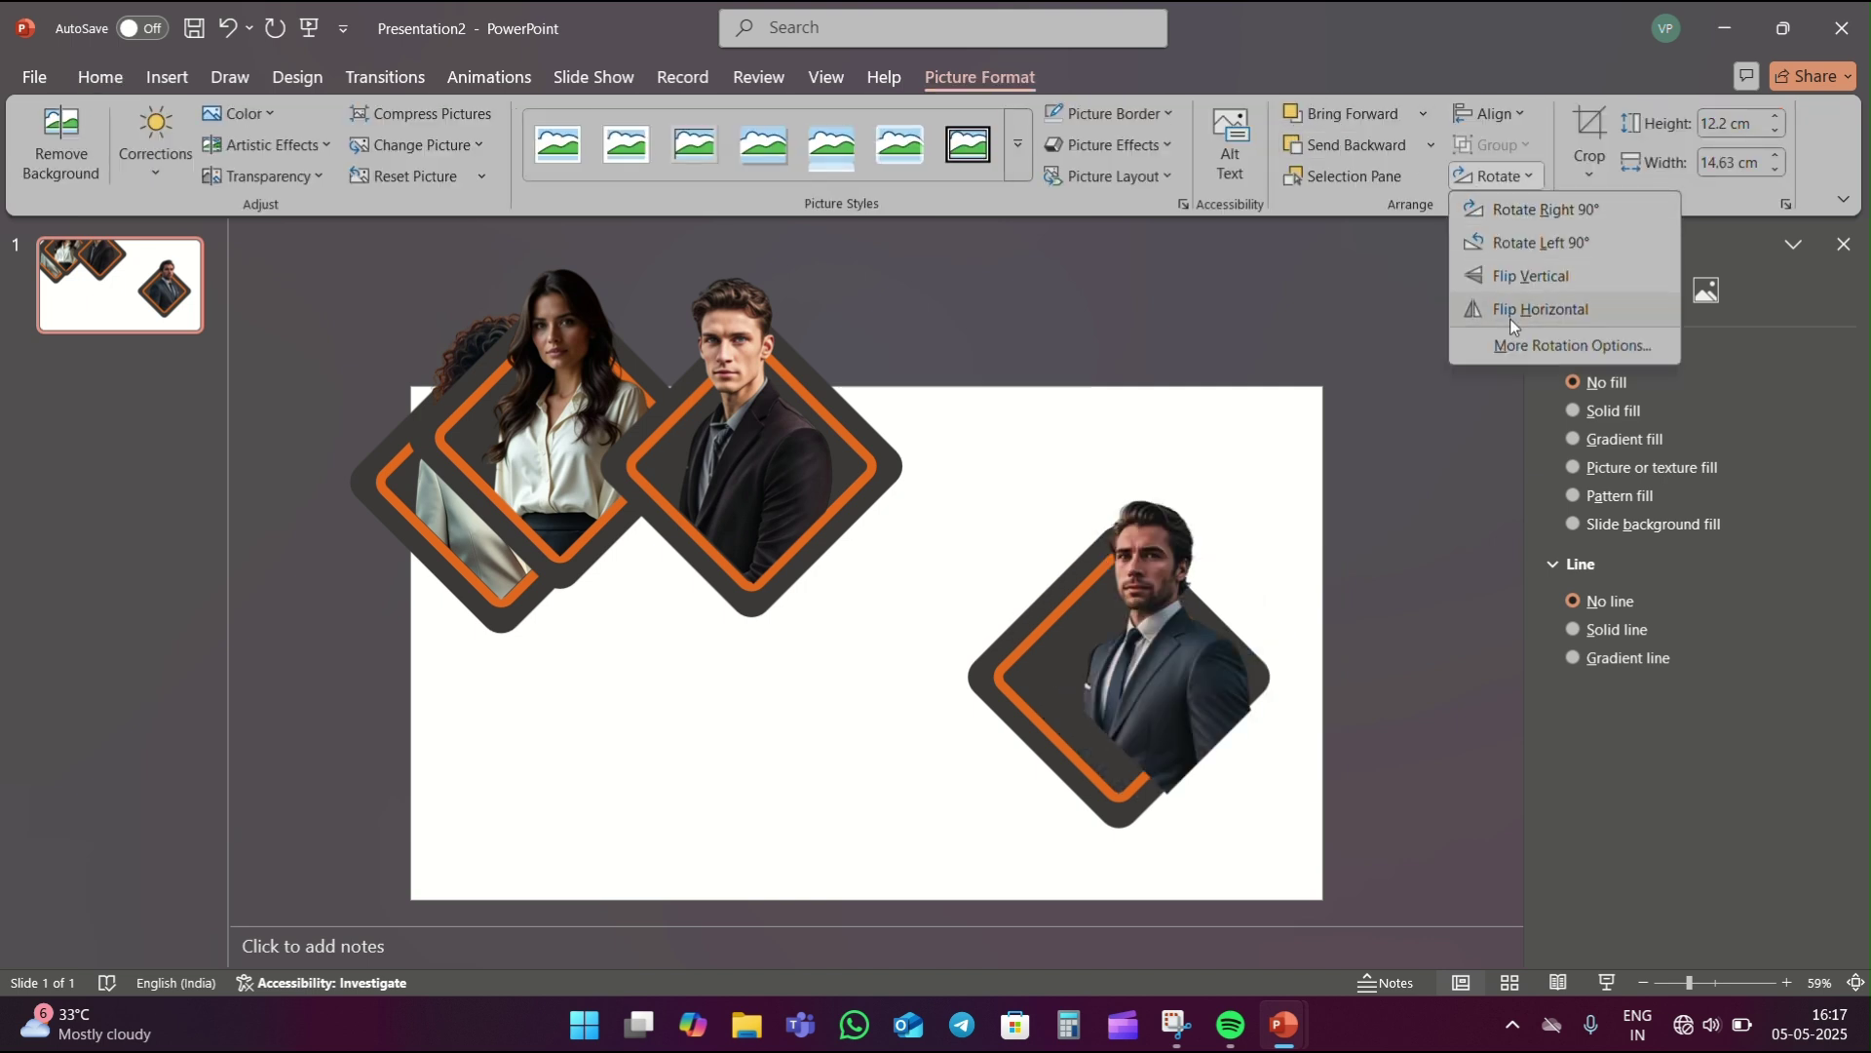
{"action": "left_click", "coordinate": [1510, 314]}
{"action": "left_click_drag", "start_coordinate": [1170, 696], "coordinate": [1119, 685]}
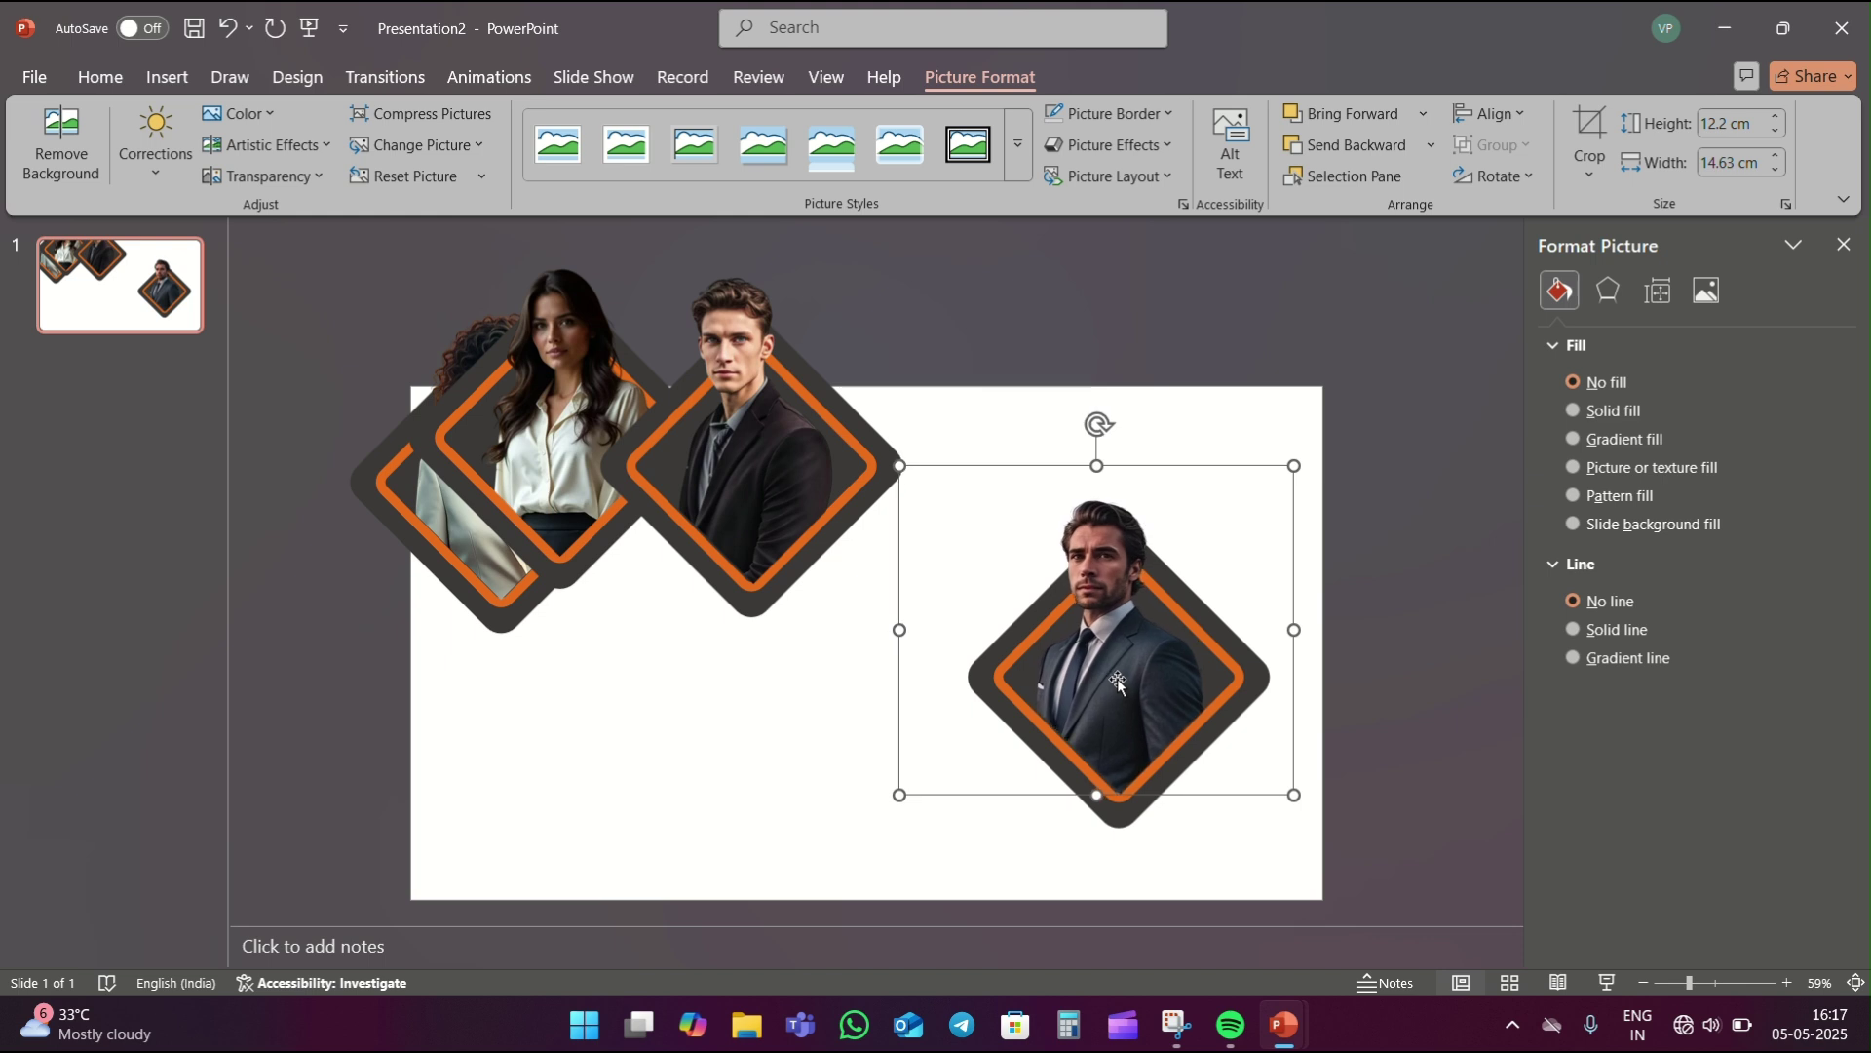
- Group the framed portrait and reselect it
{"action": "key", "text": "Escape"}
{"action": "left_click", "coordinate": [1080, 705]}
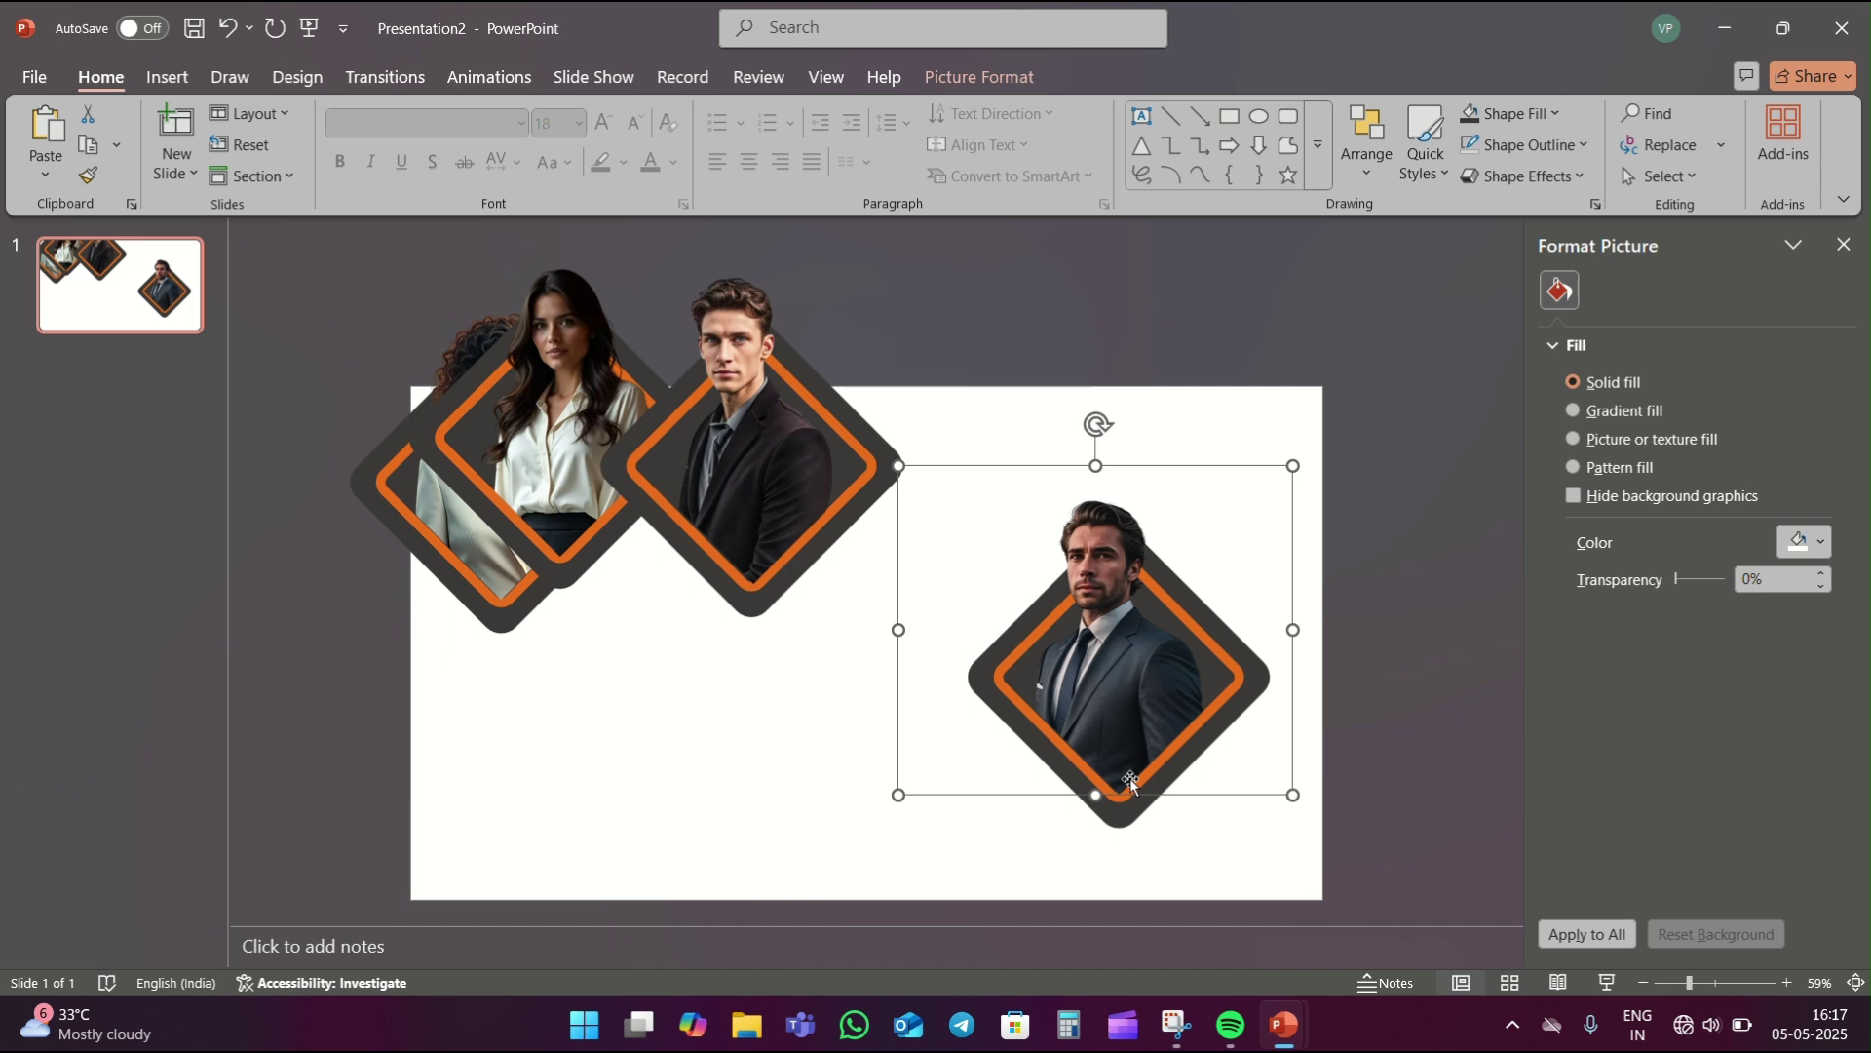
{"action": "left_click", "coordinate": [1121, 829]}
- Save the man's framed portrait as Picture1 in the Desktop new folder
{"action": "left_click", "coordinate": [844, 763]}
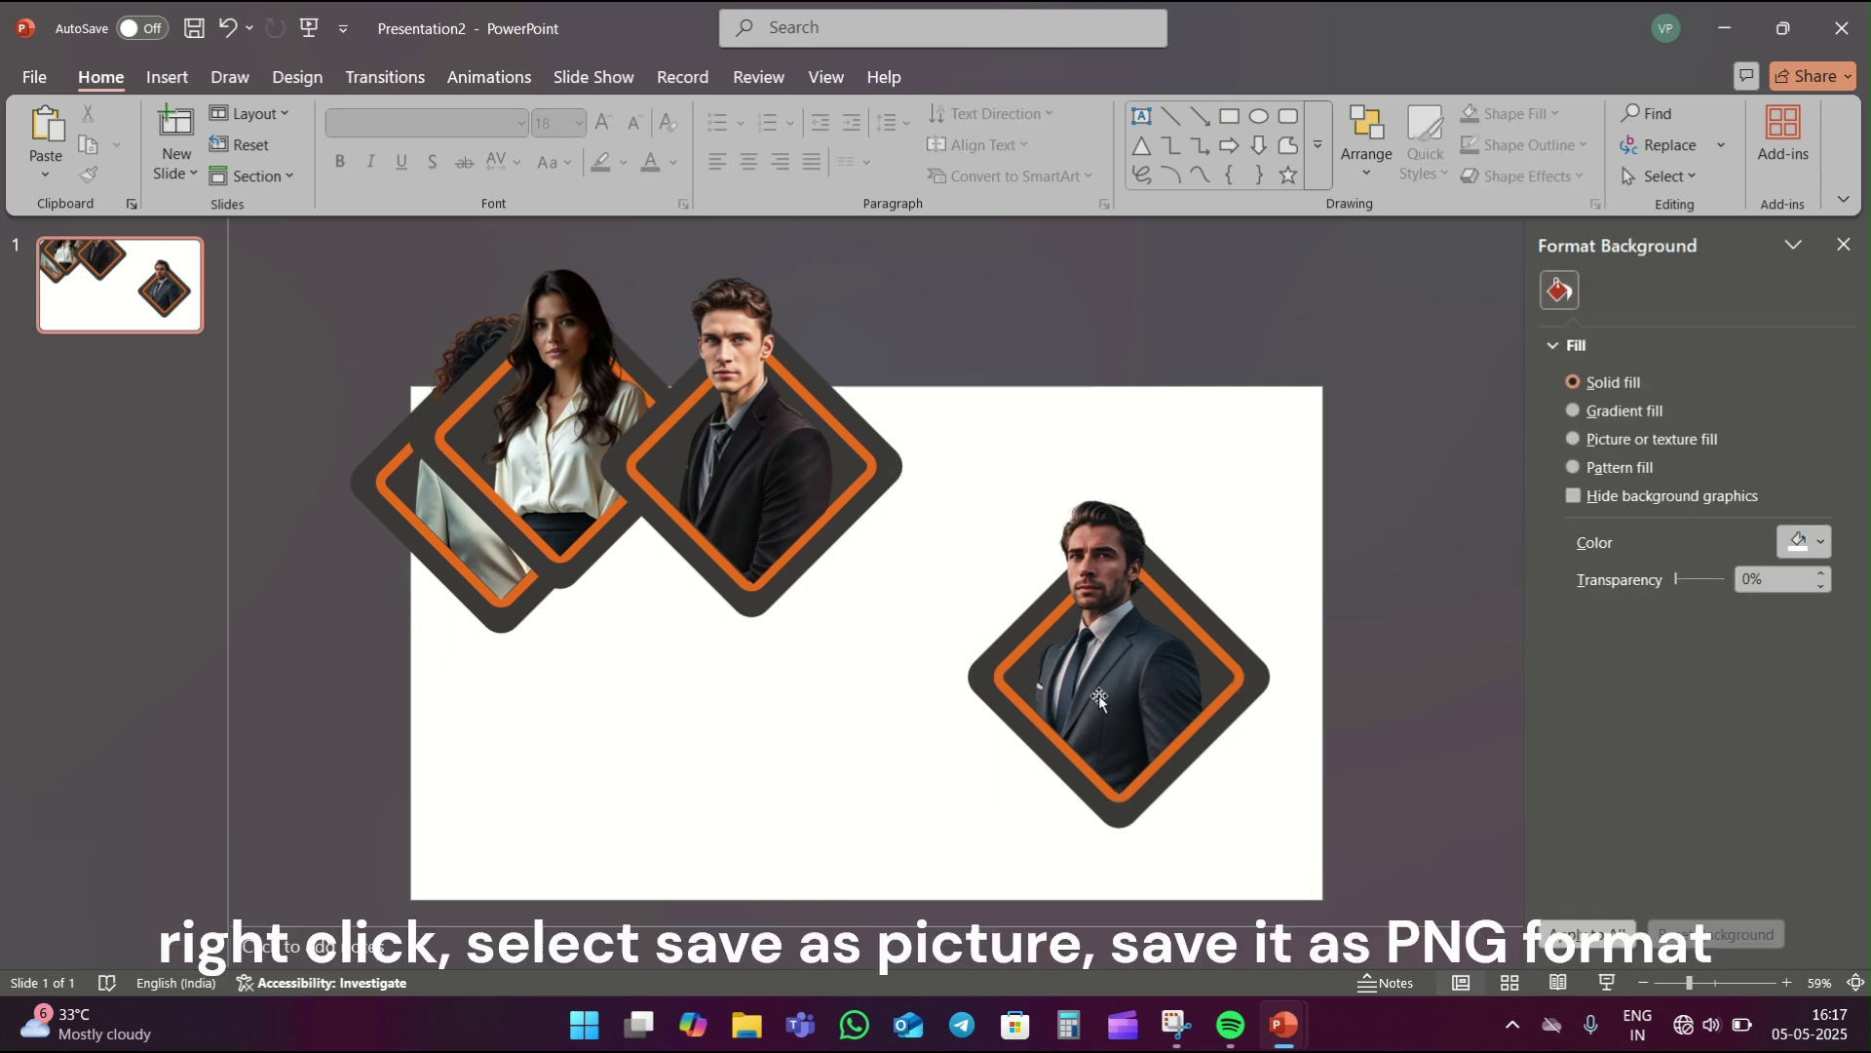
{"action": "left_click", "coordinate": [1127, 668]}
{"action": "right_click", "coordinate": [1128, 669]}
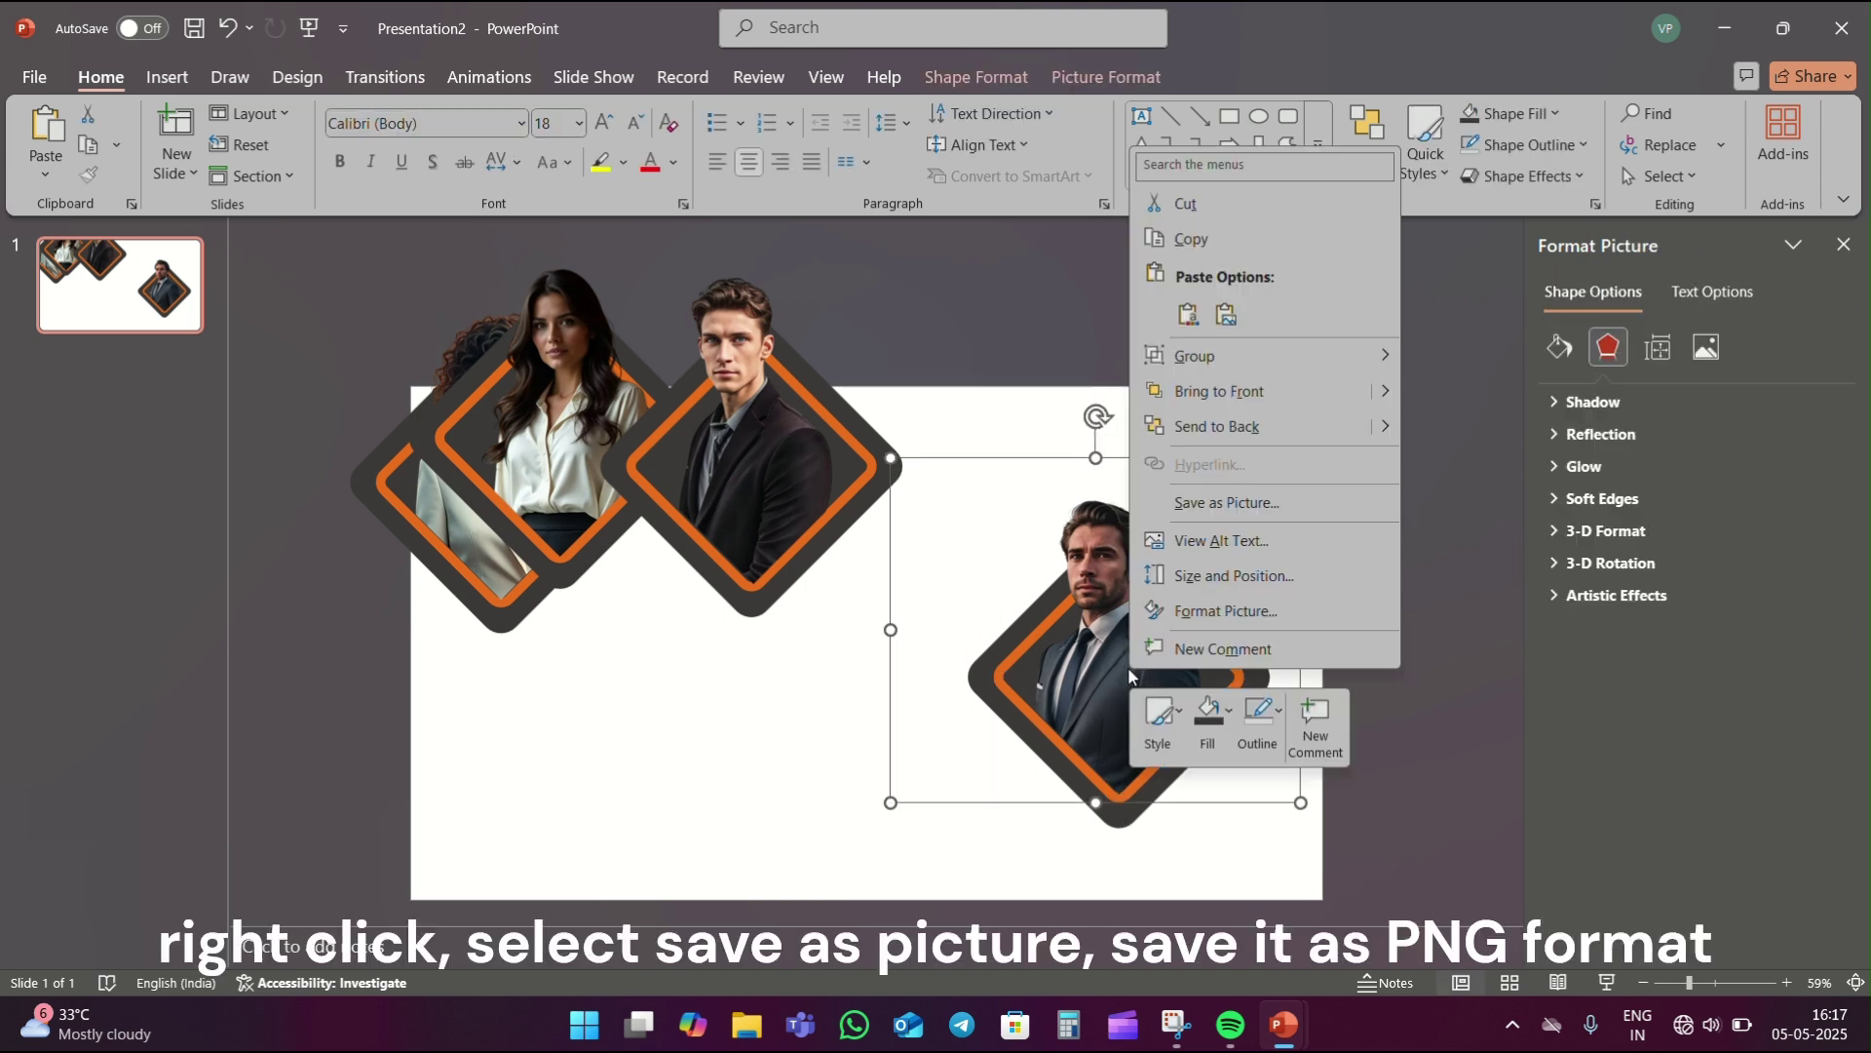
{"action": "left_click", "coordinate": [1242, 510]}
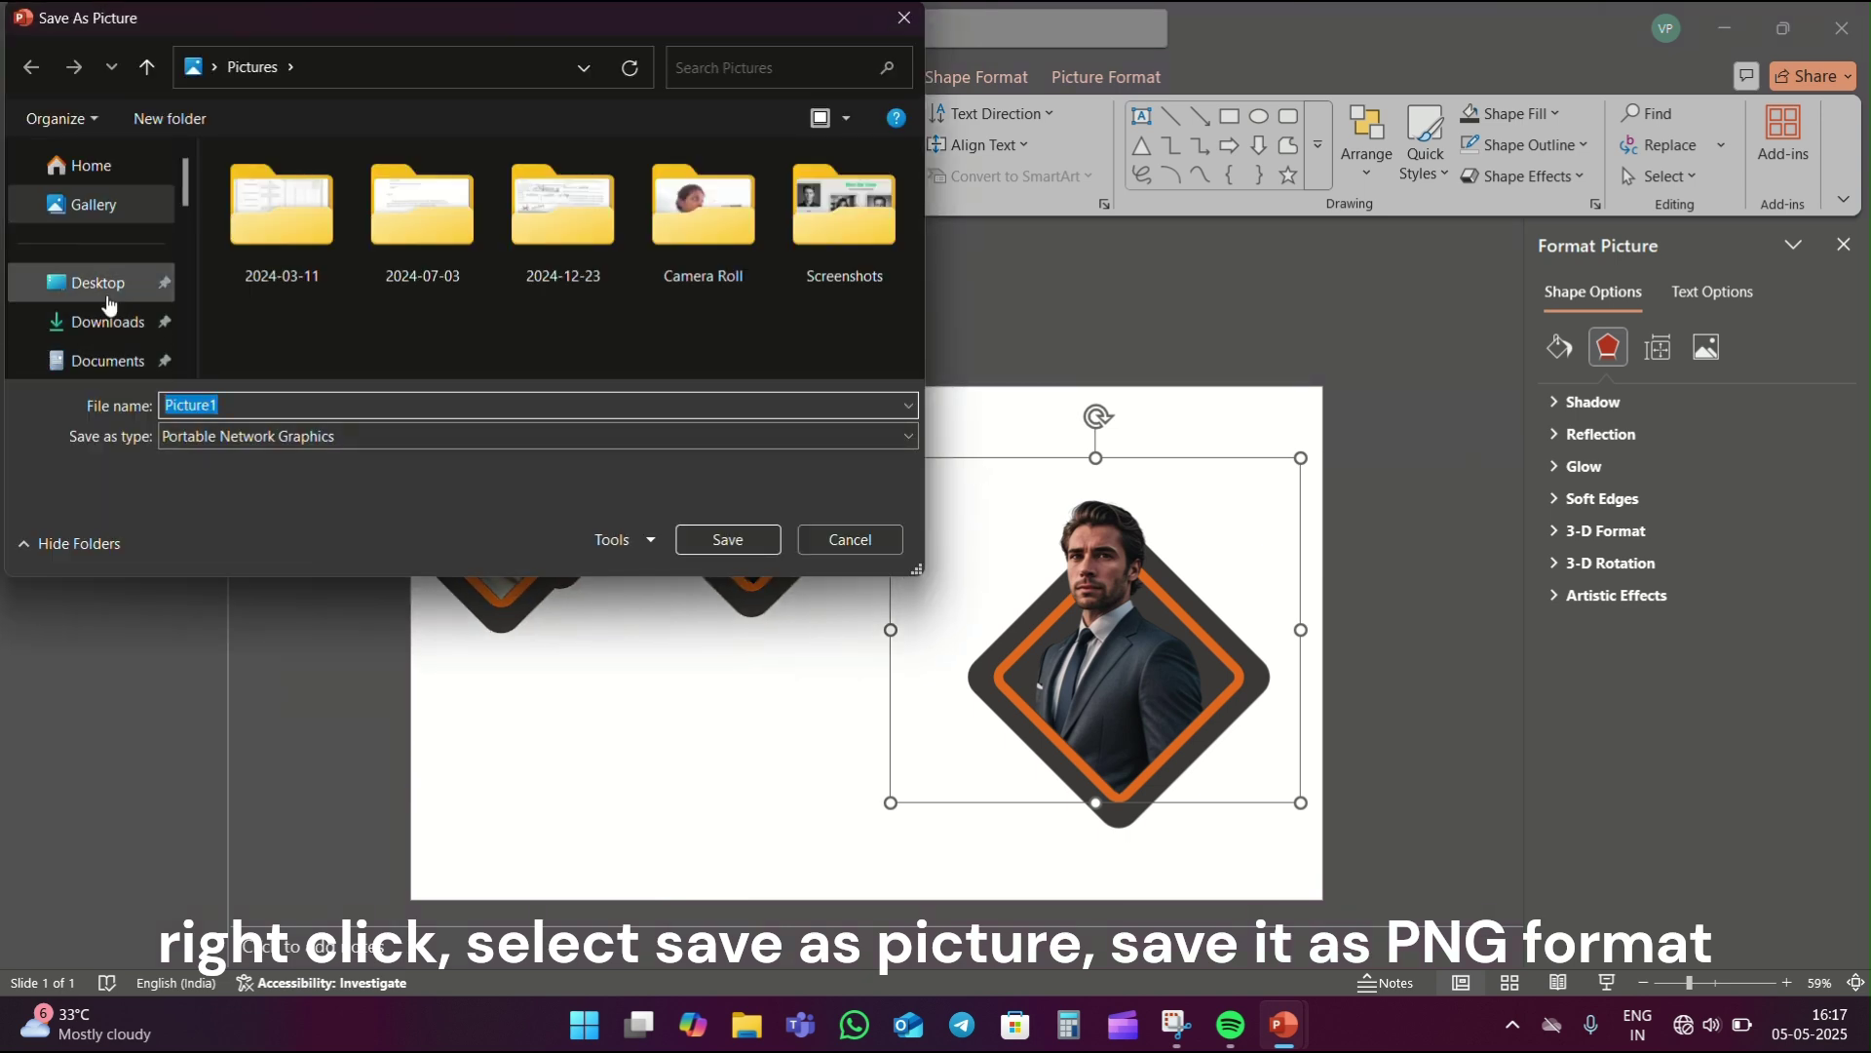
{"action": "left_click", "coordinate": [90, 283]}
{"action": "double_click", "coordinate": [253, 255]}
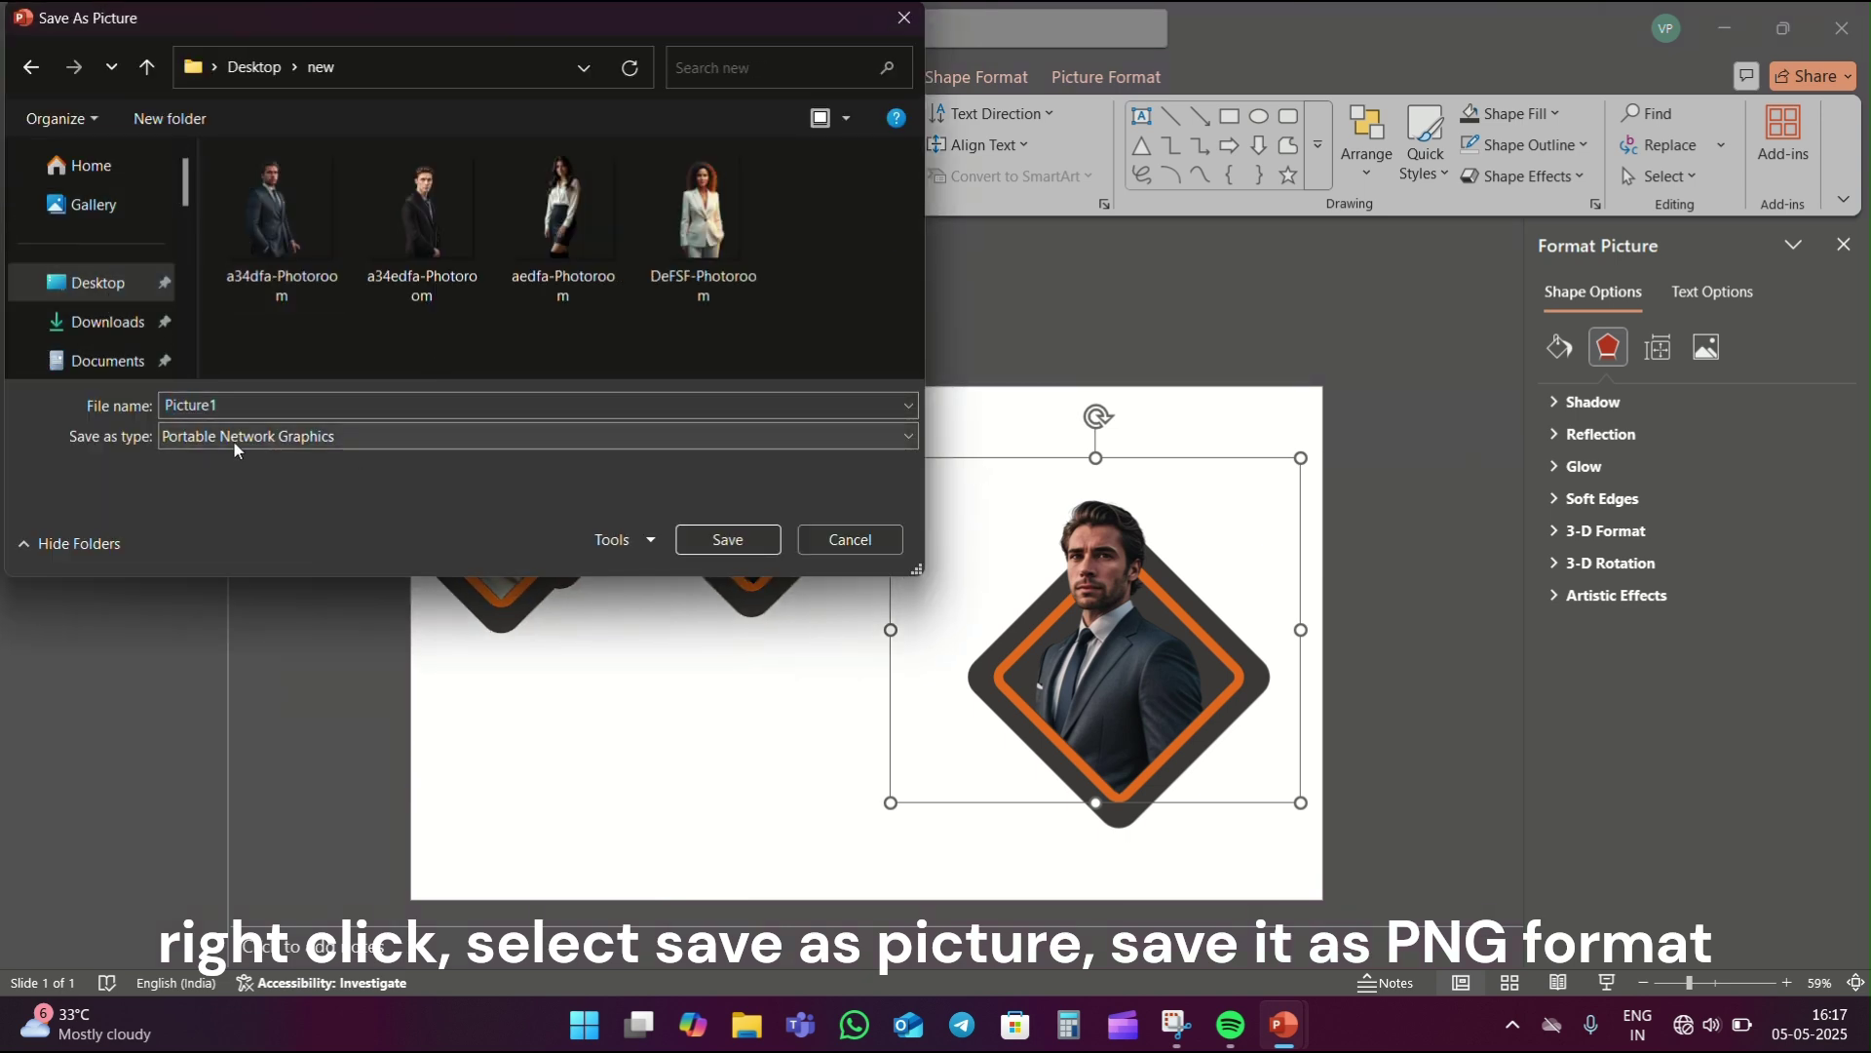
{"action": "left_click", "coordinate": [738, 538]}
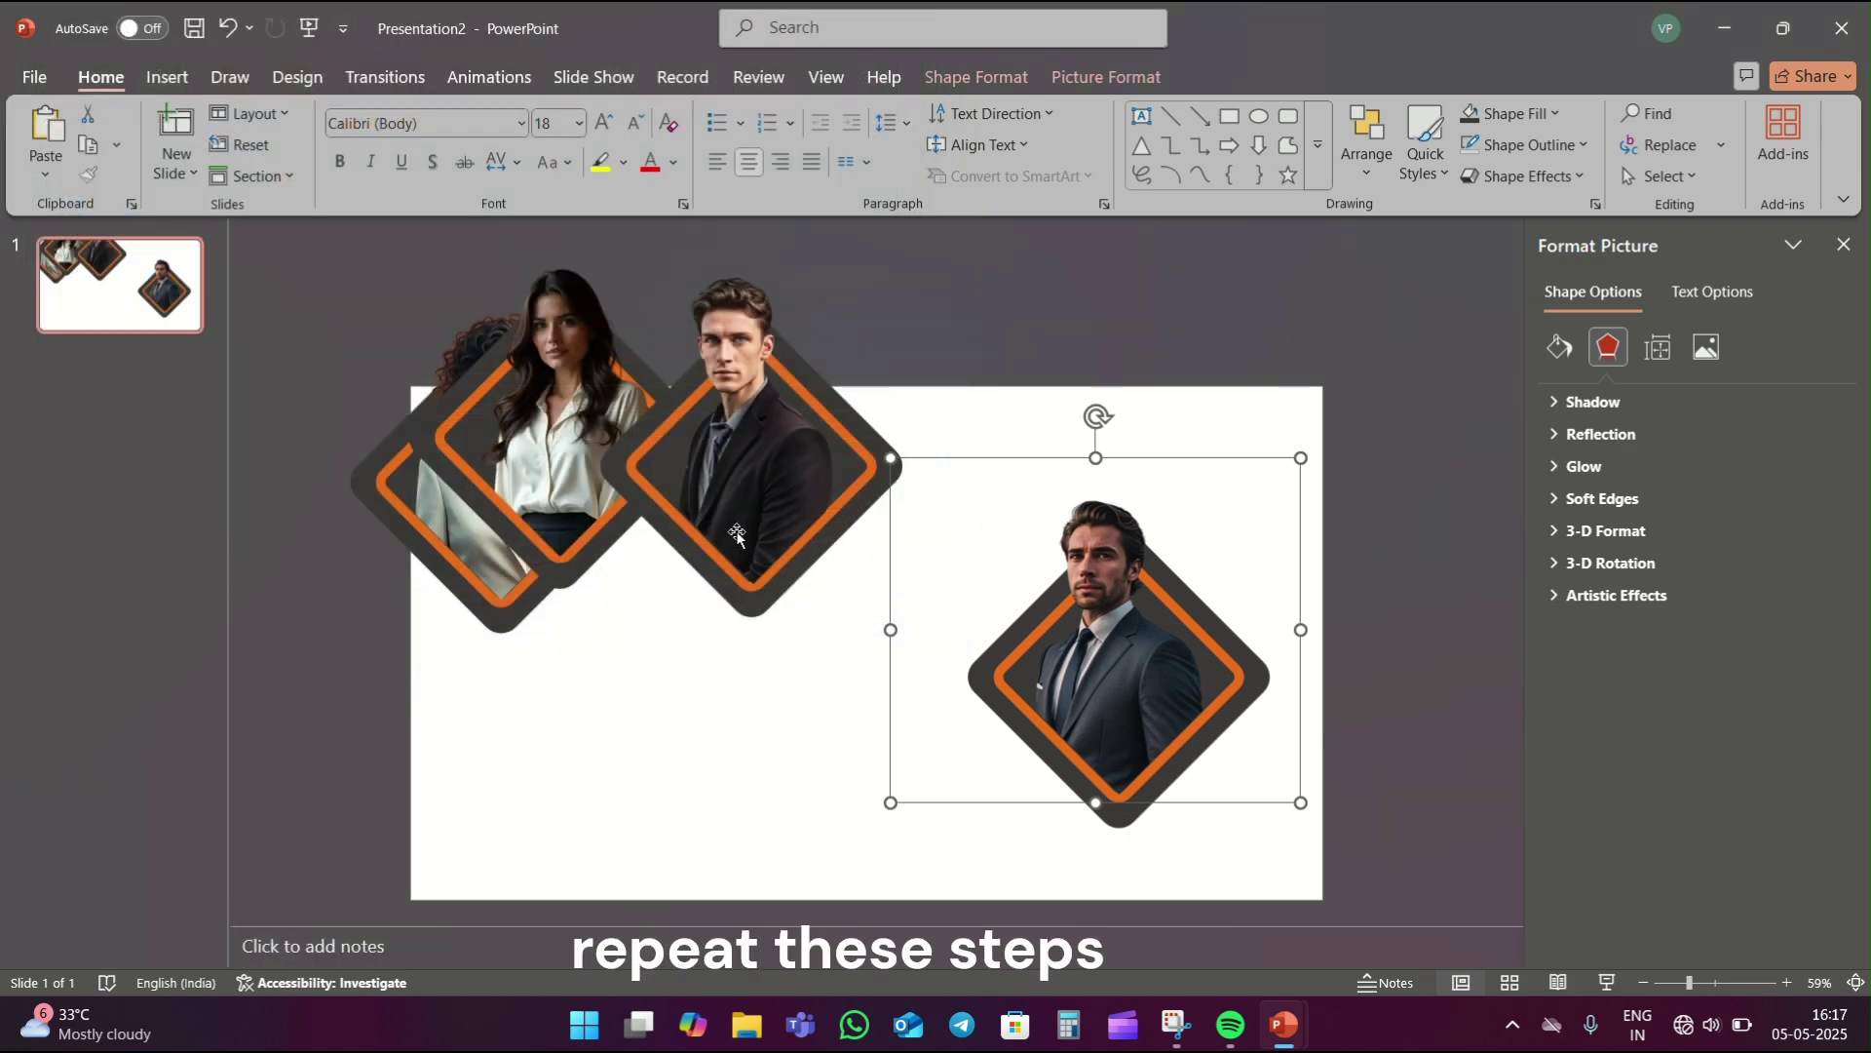
- Save the next two framed portraits as Picture2 and Picture3
{"action": "right_click", "coordinate": [881, 628]}
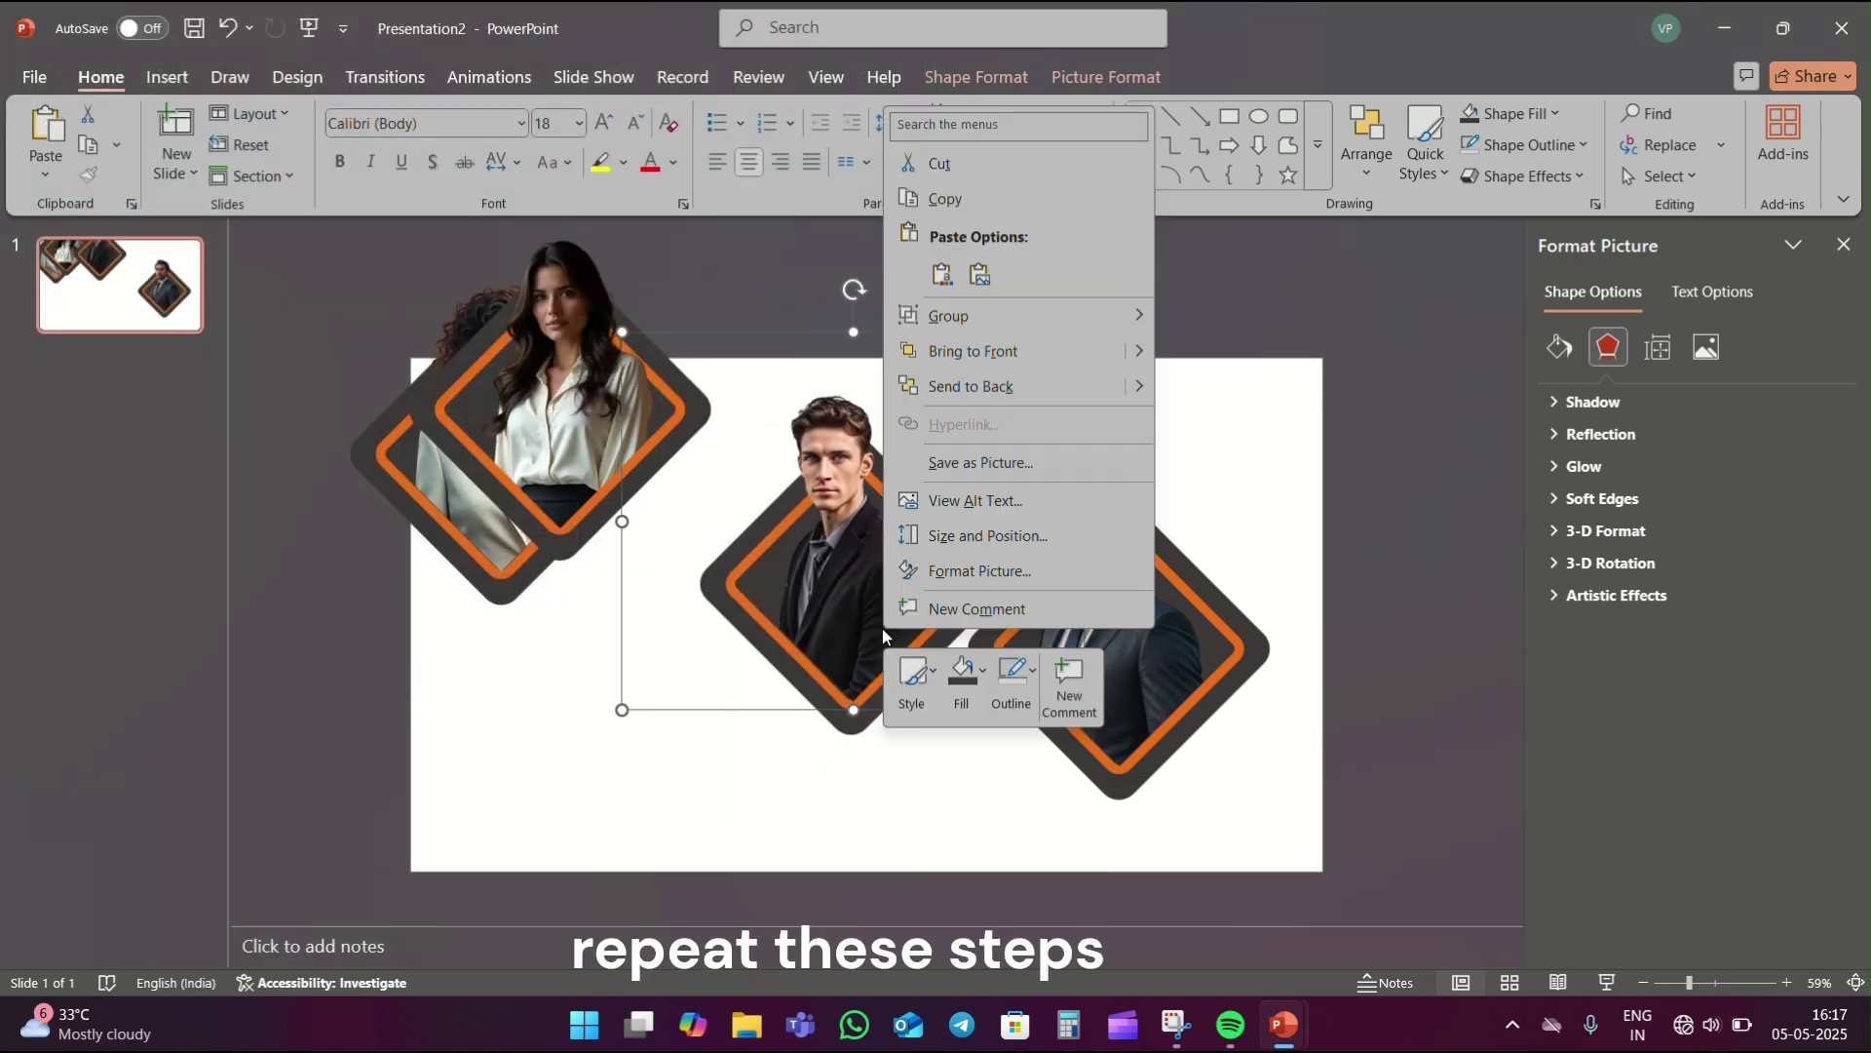
{"action": "left_click", "coordinate": [980, 462]}
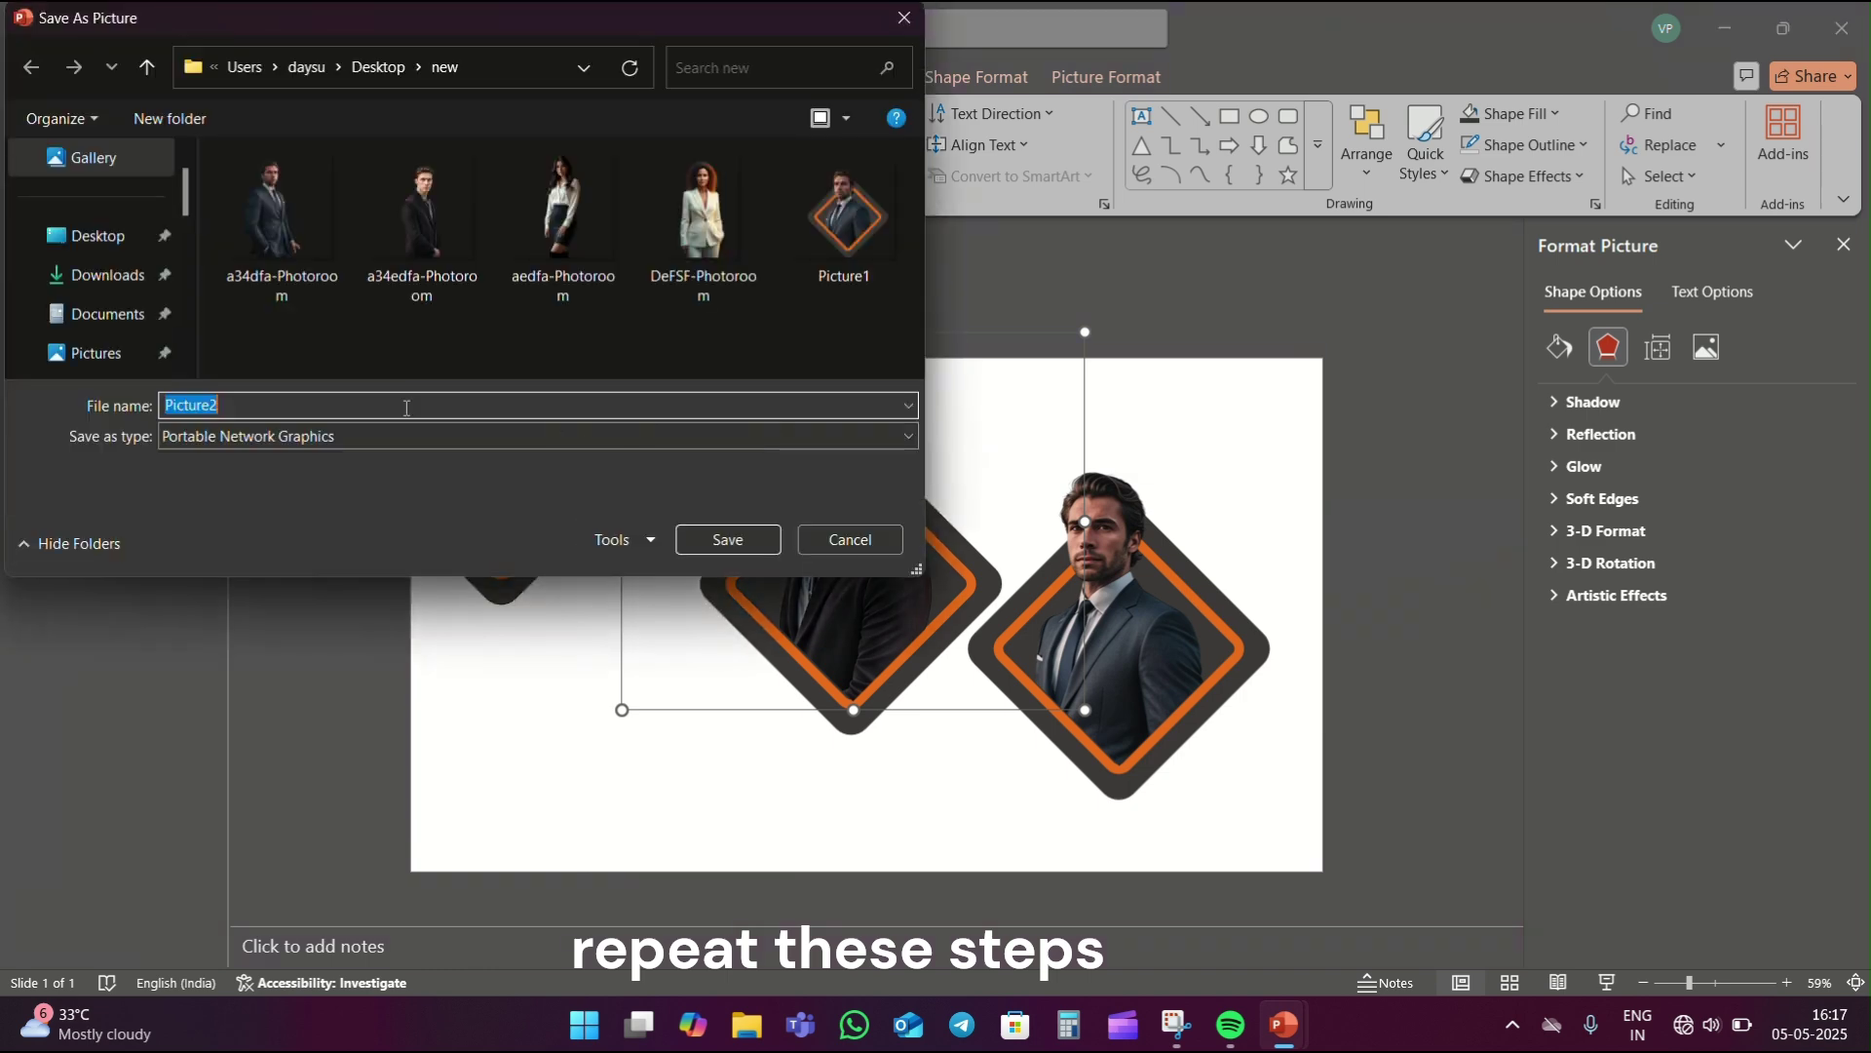
{"action": "left_click", "coordinate": [727, 539]}
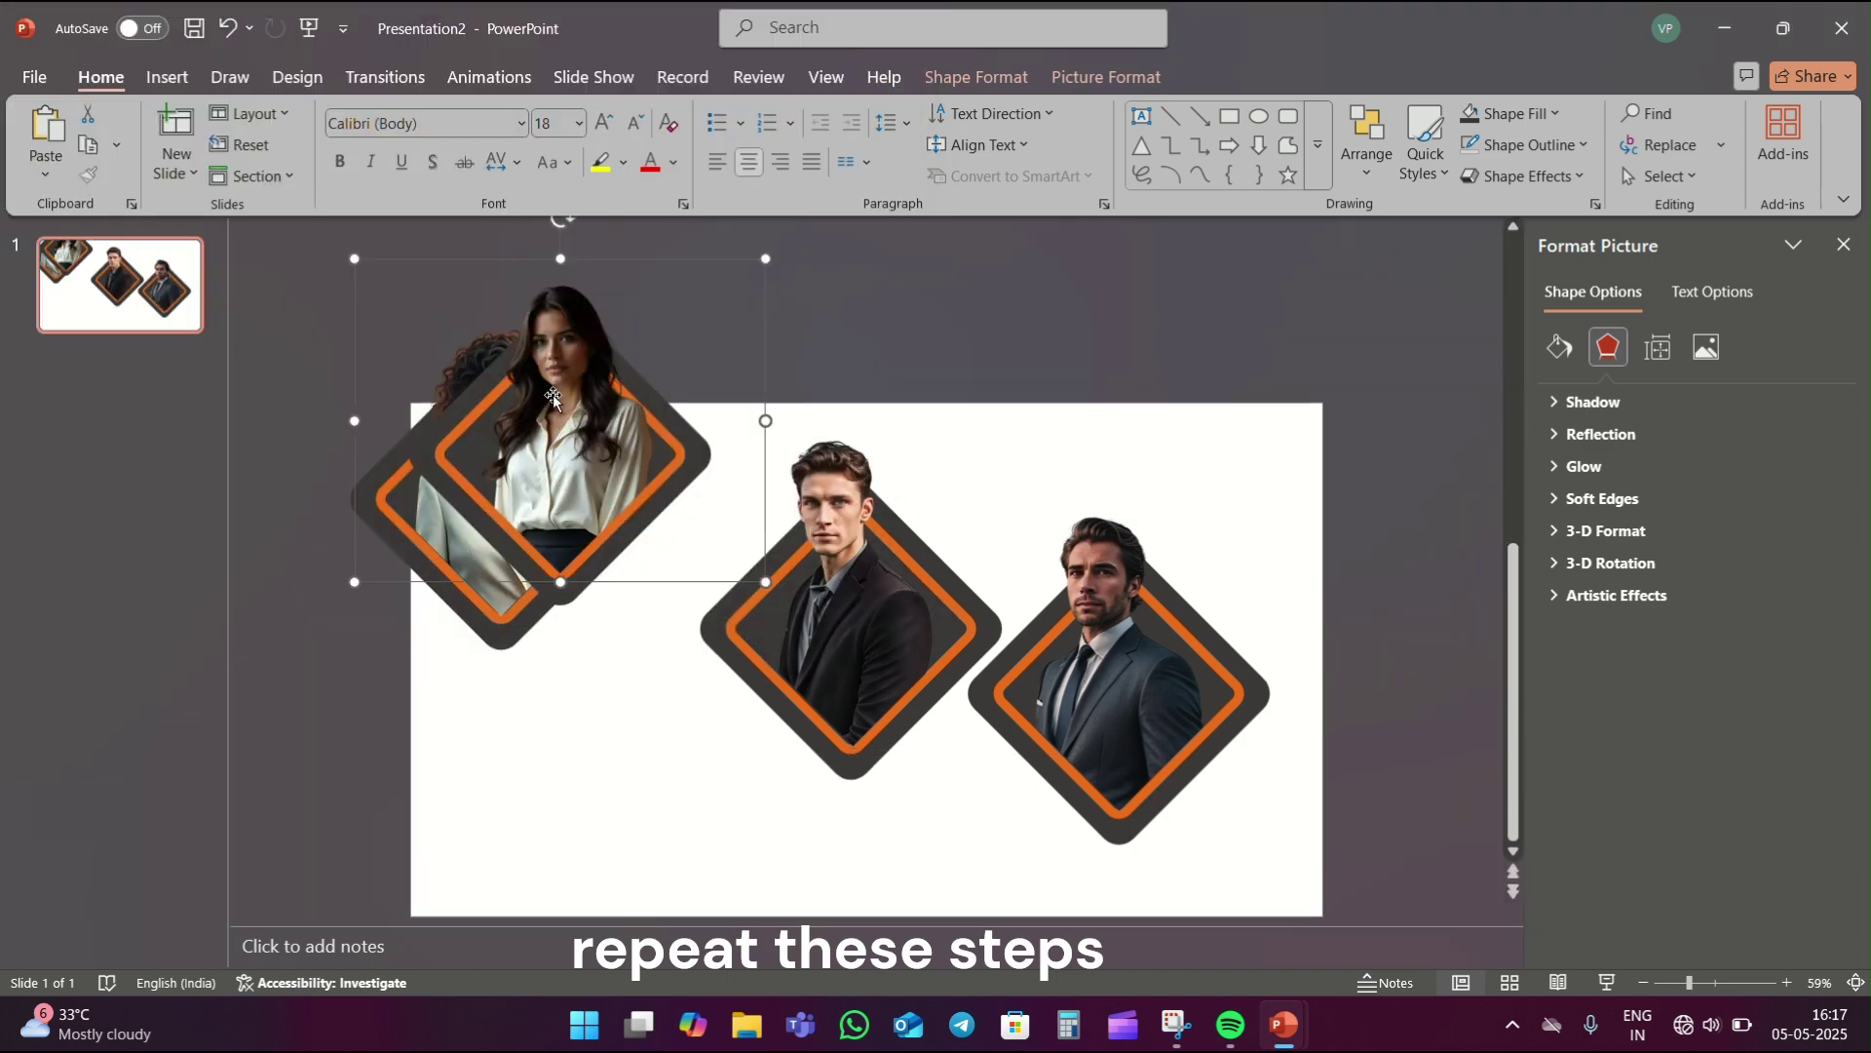
{"action": "right_click", "coordinate": [665, 487]}
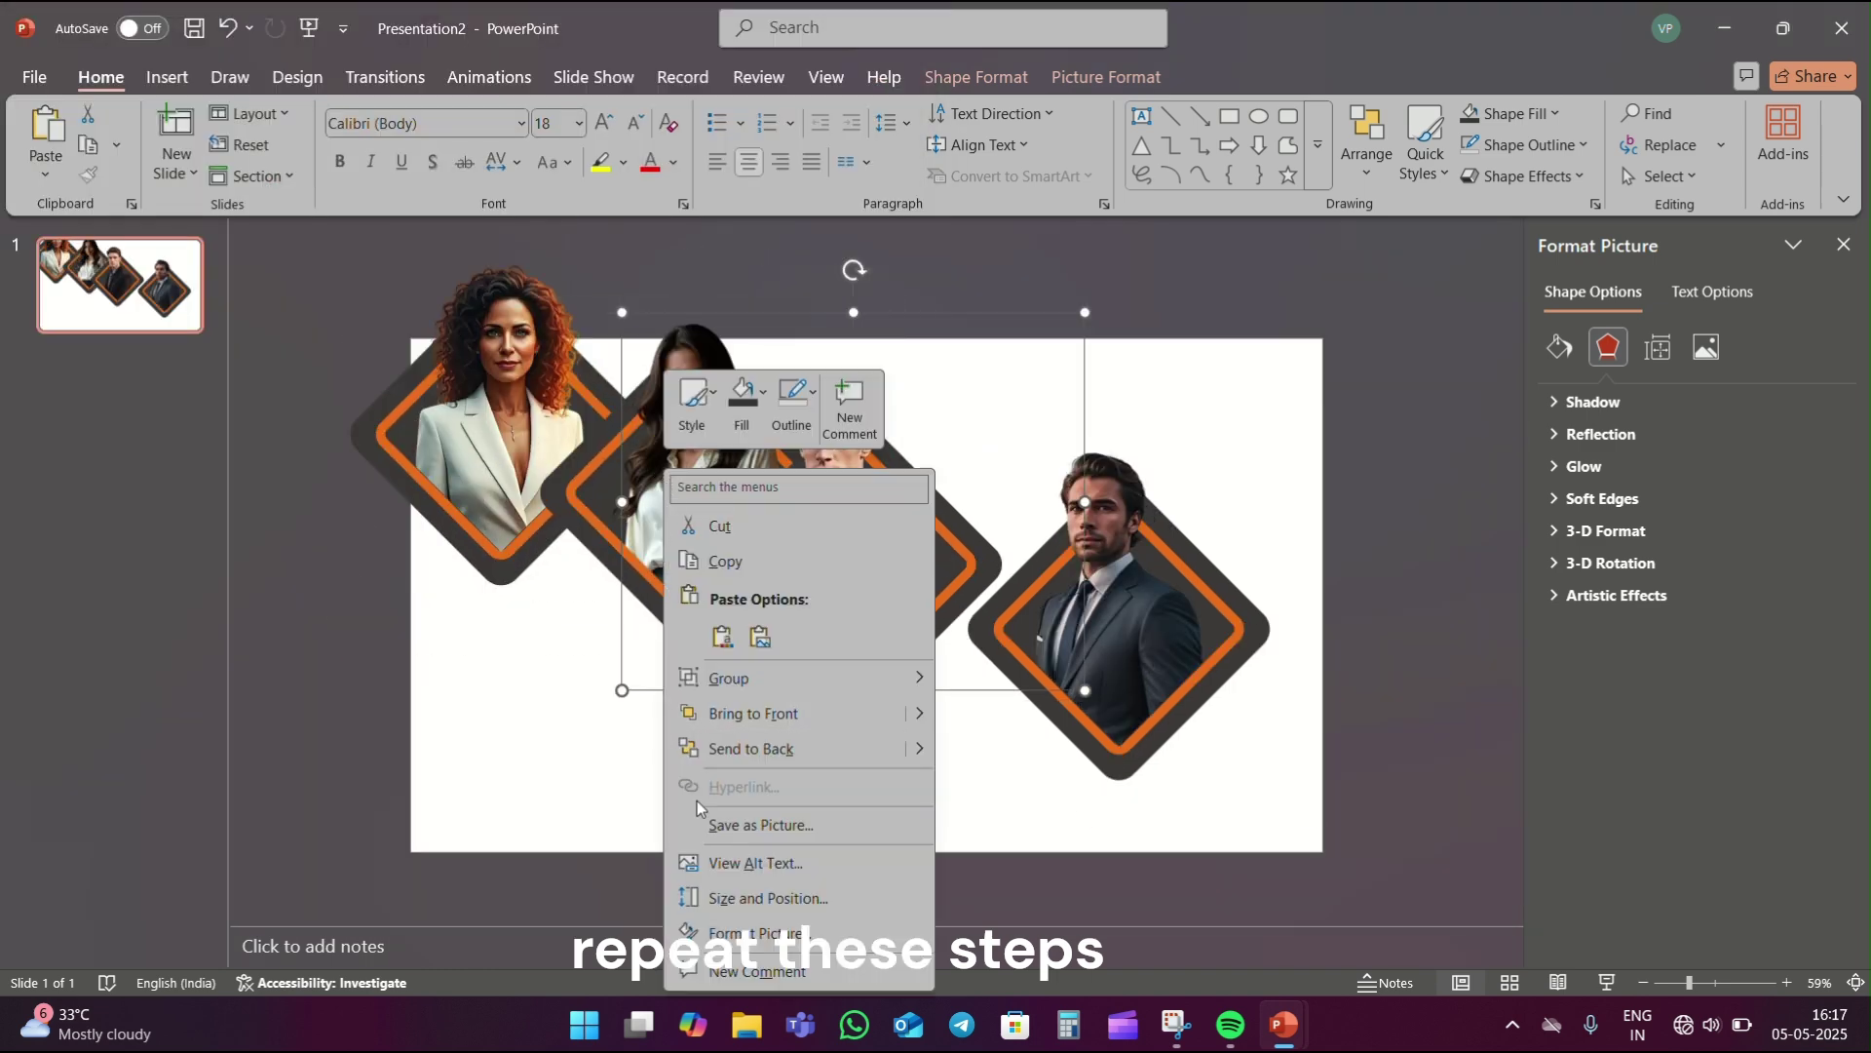
{"action": "left_click", "coordinate": [723, 821]}
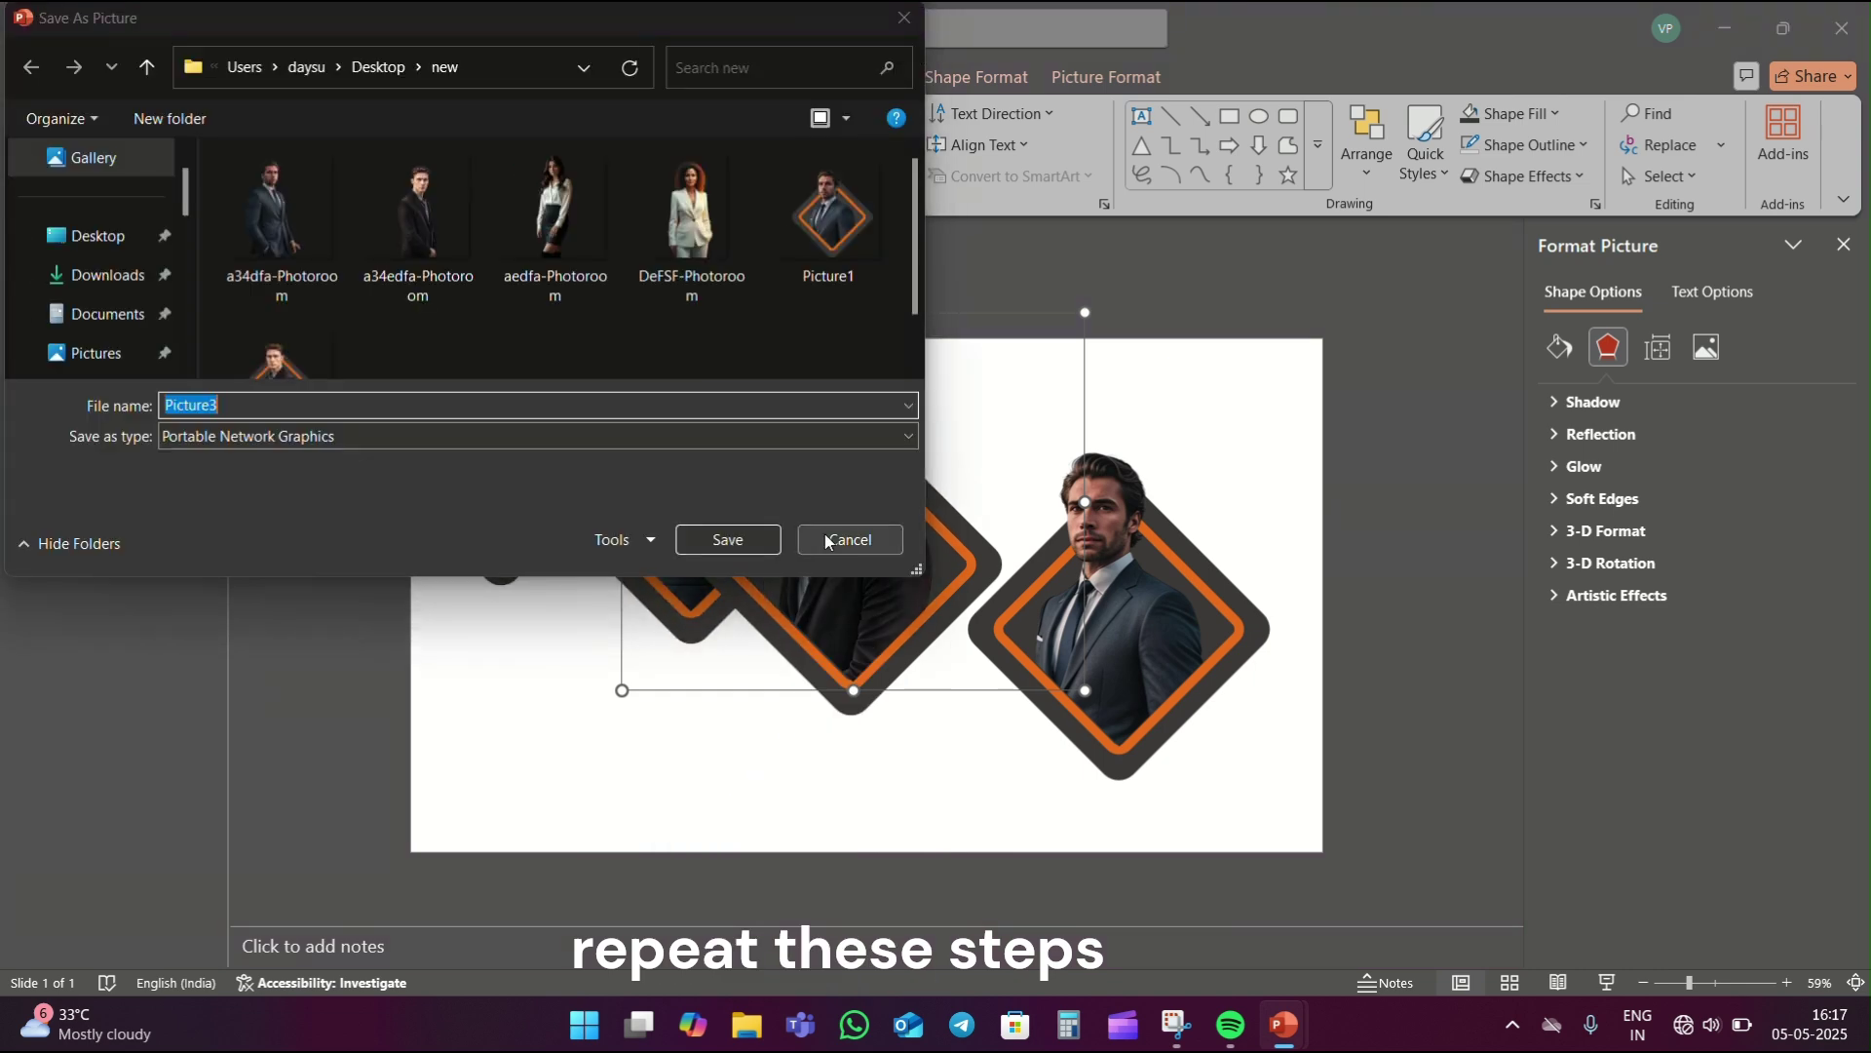
{"action": "left_click", "coordinate": [850, 539]}
- Delete the two saved men's portraits and save the woman's portrait as Picture4
{"action": "left_click", "coordinate": [1138, 616]}
{"action": "key", "text": "Delete"}
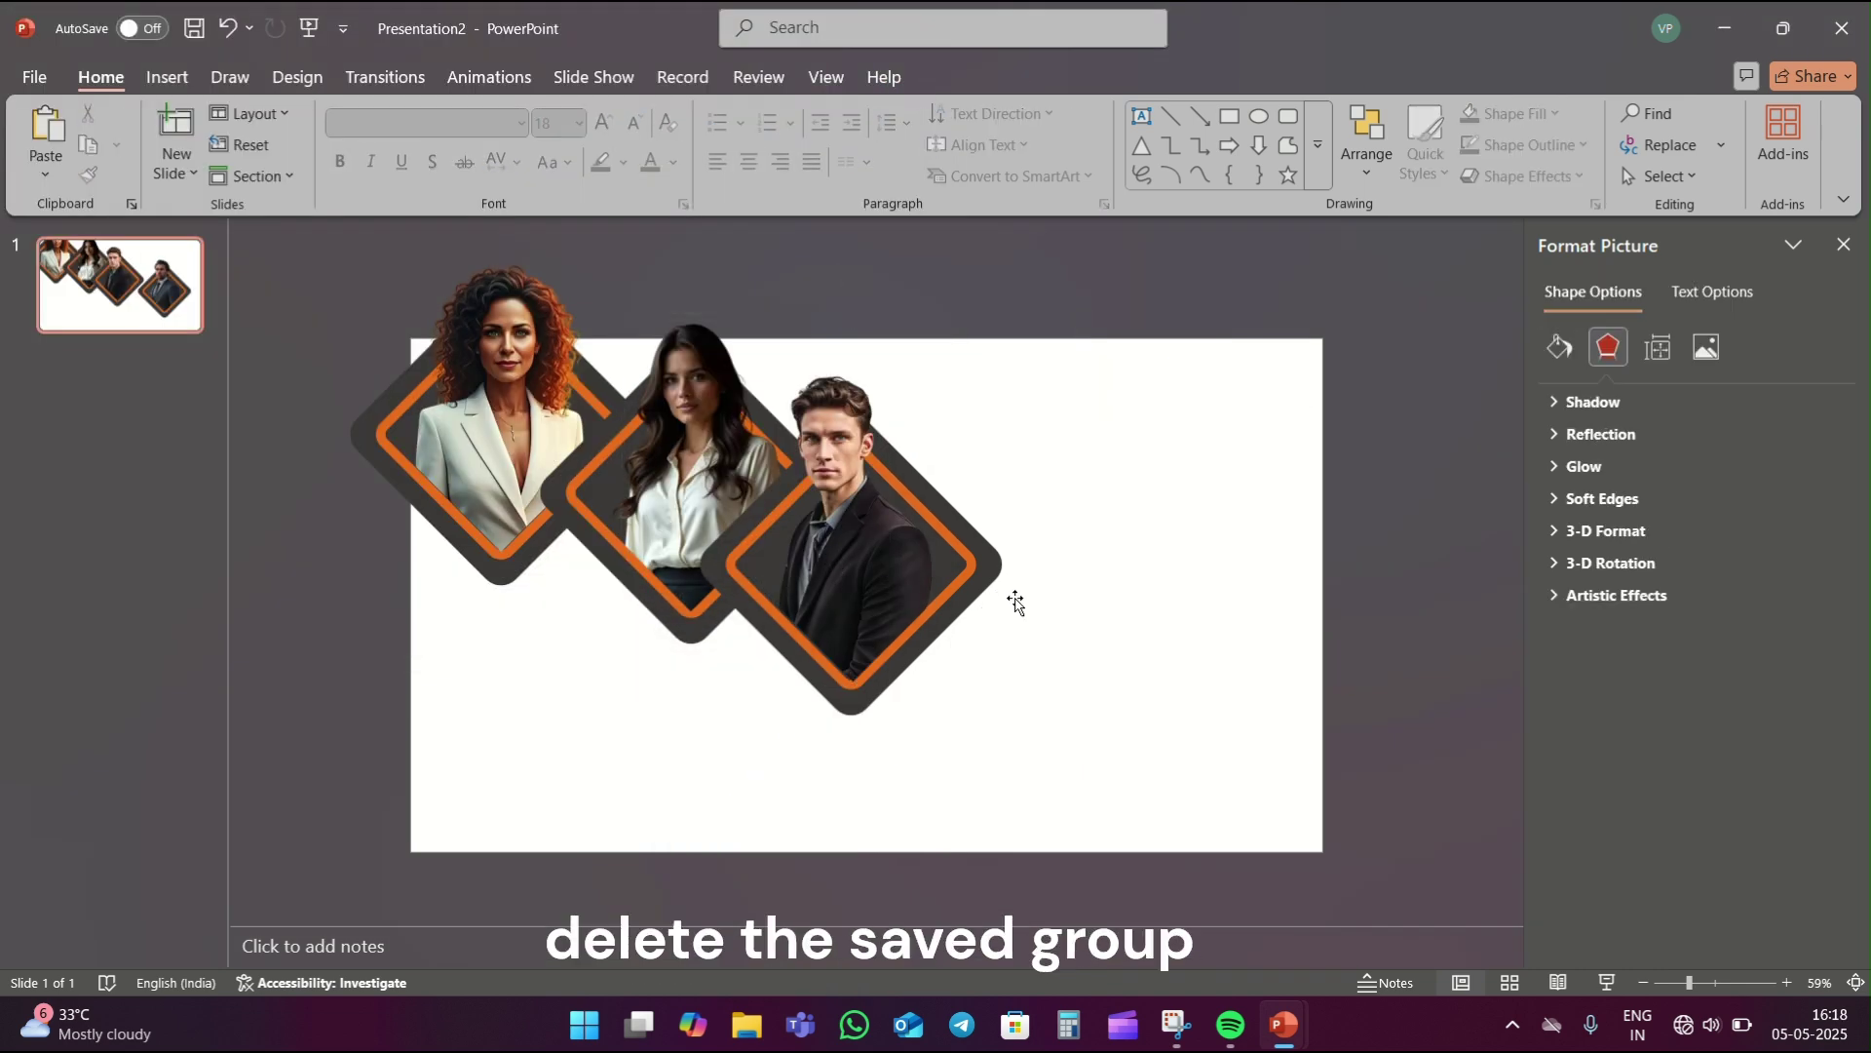
{"action": "left_click_drag", "start_coordinate": [848, 563], "coordinate": [1043, 595]}
{"action": "key", "text": "Delete"}
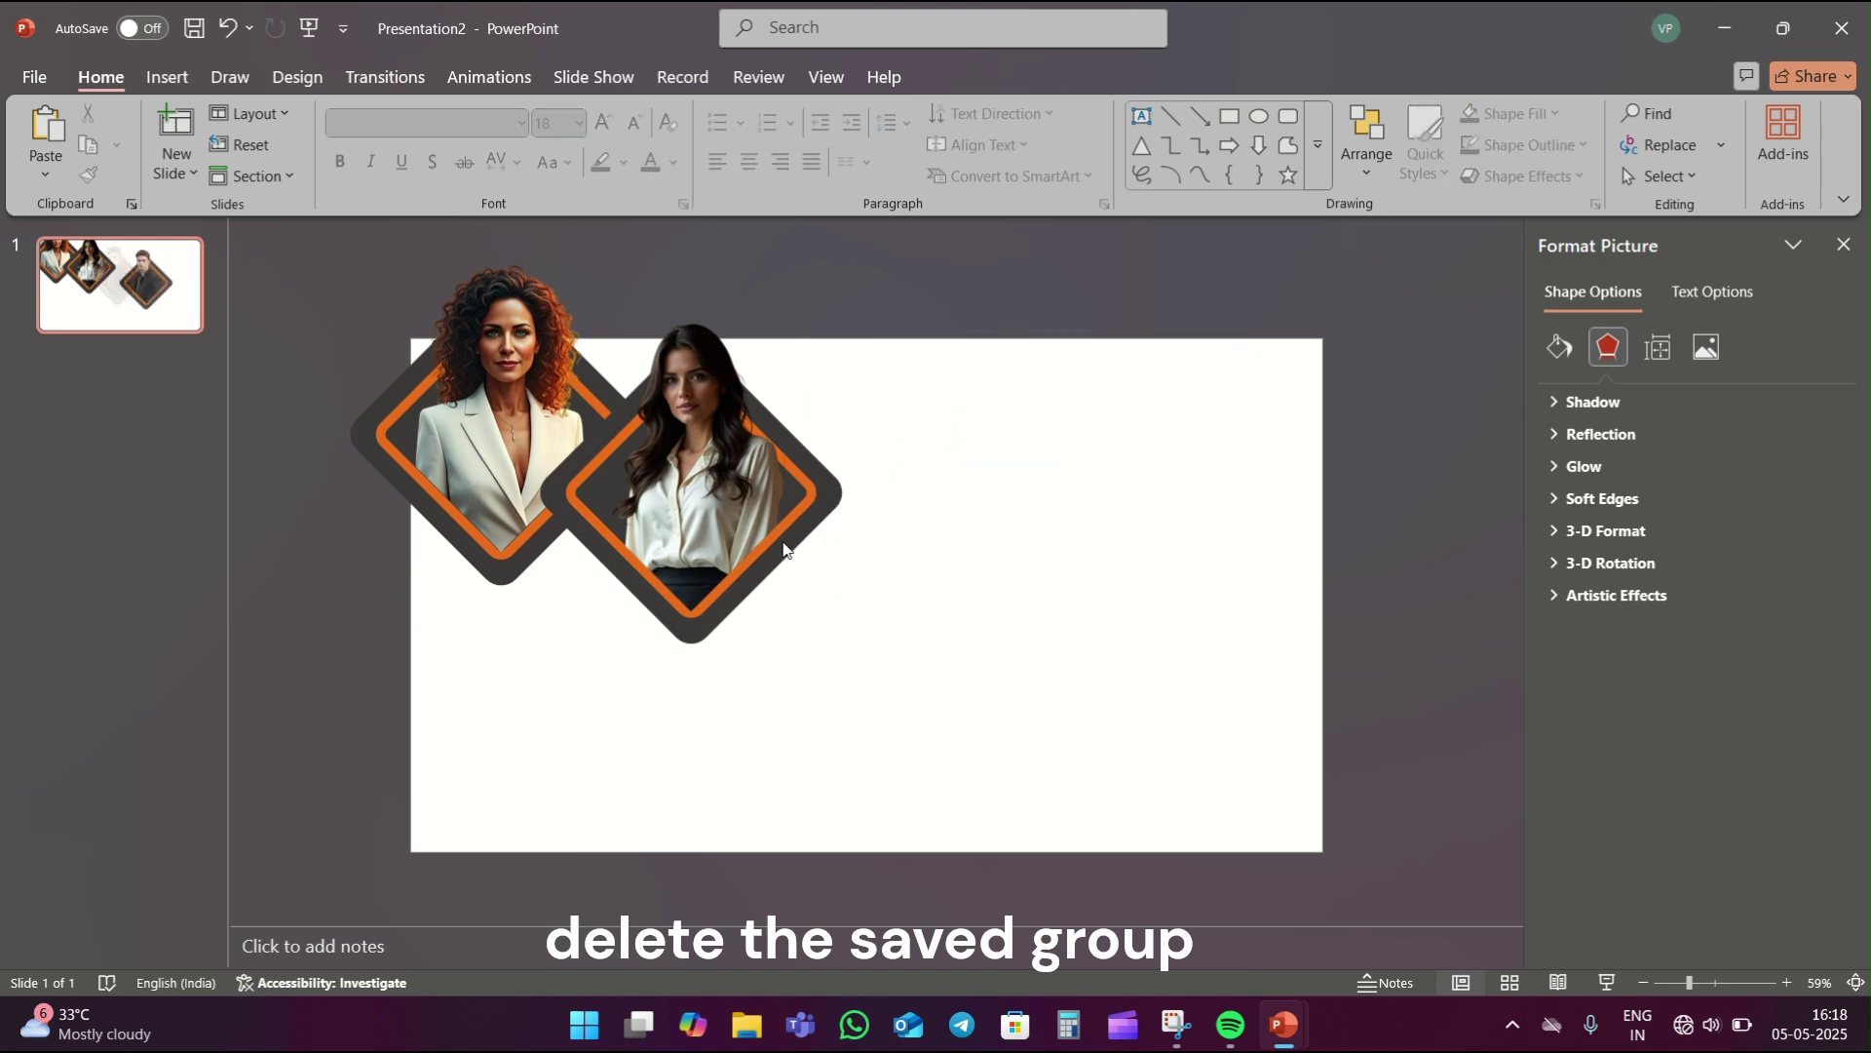
{"action": "left_click_drag", "start_coordinate": [692, 487], "coordinate": [953, 640]}
{"action": "right_click", "coordinate": [1003, 617]}
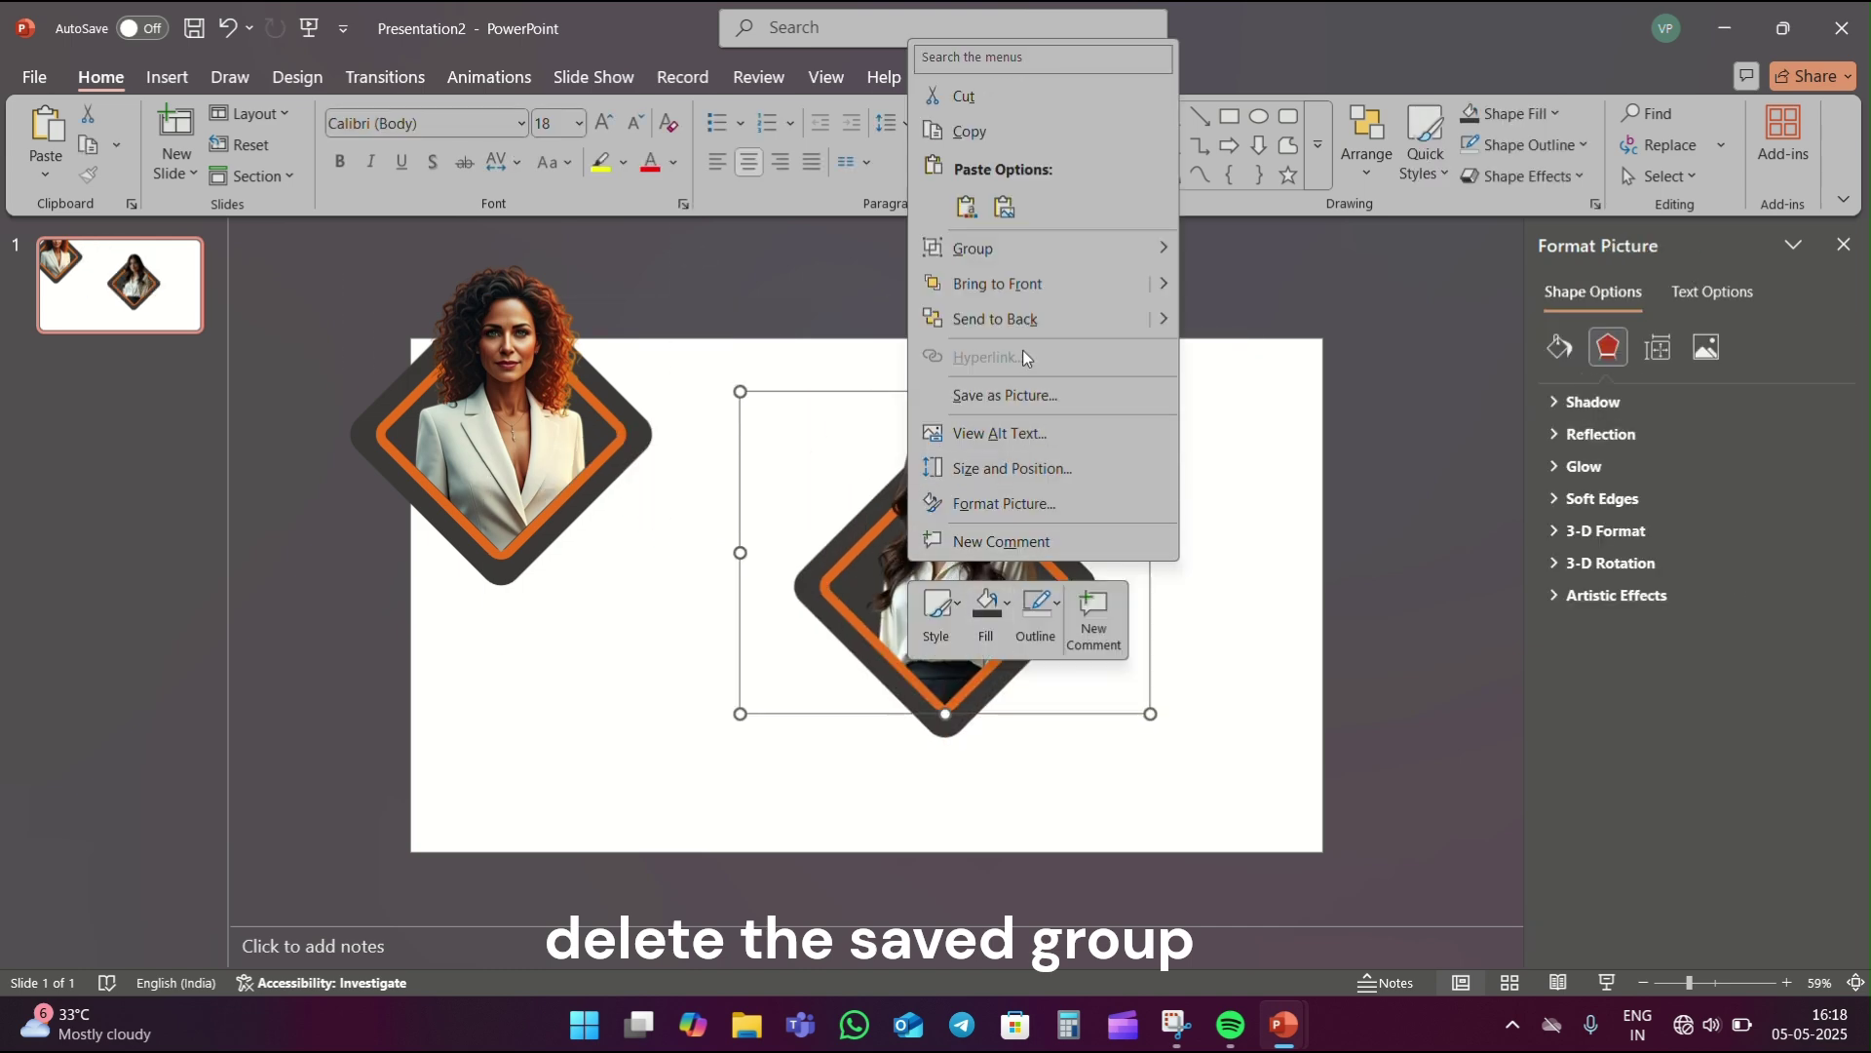
{"action": "left_click", "coordinate": [1004, 395]}
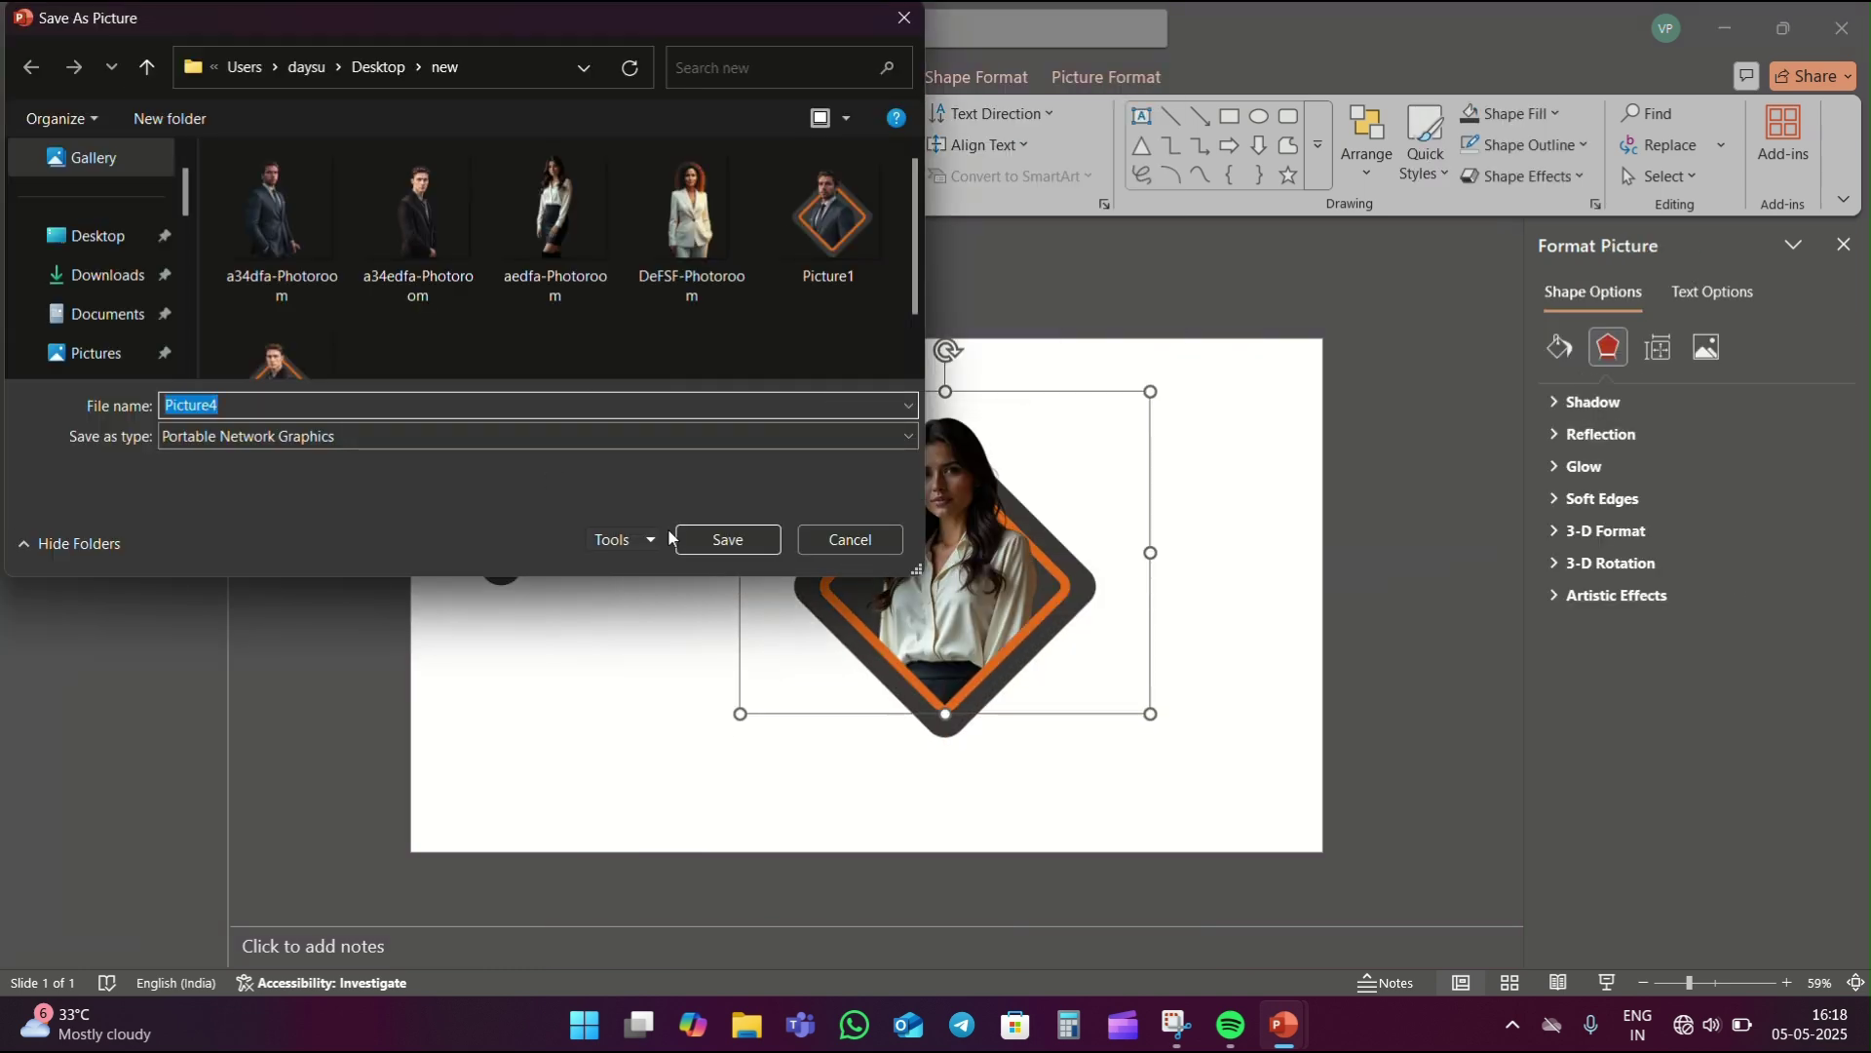
{"action": "left_click", "coordinate": [694, 543]}
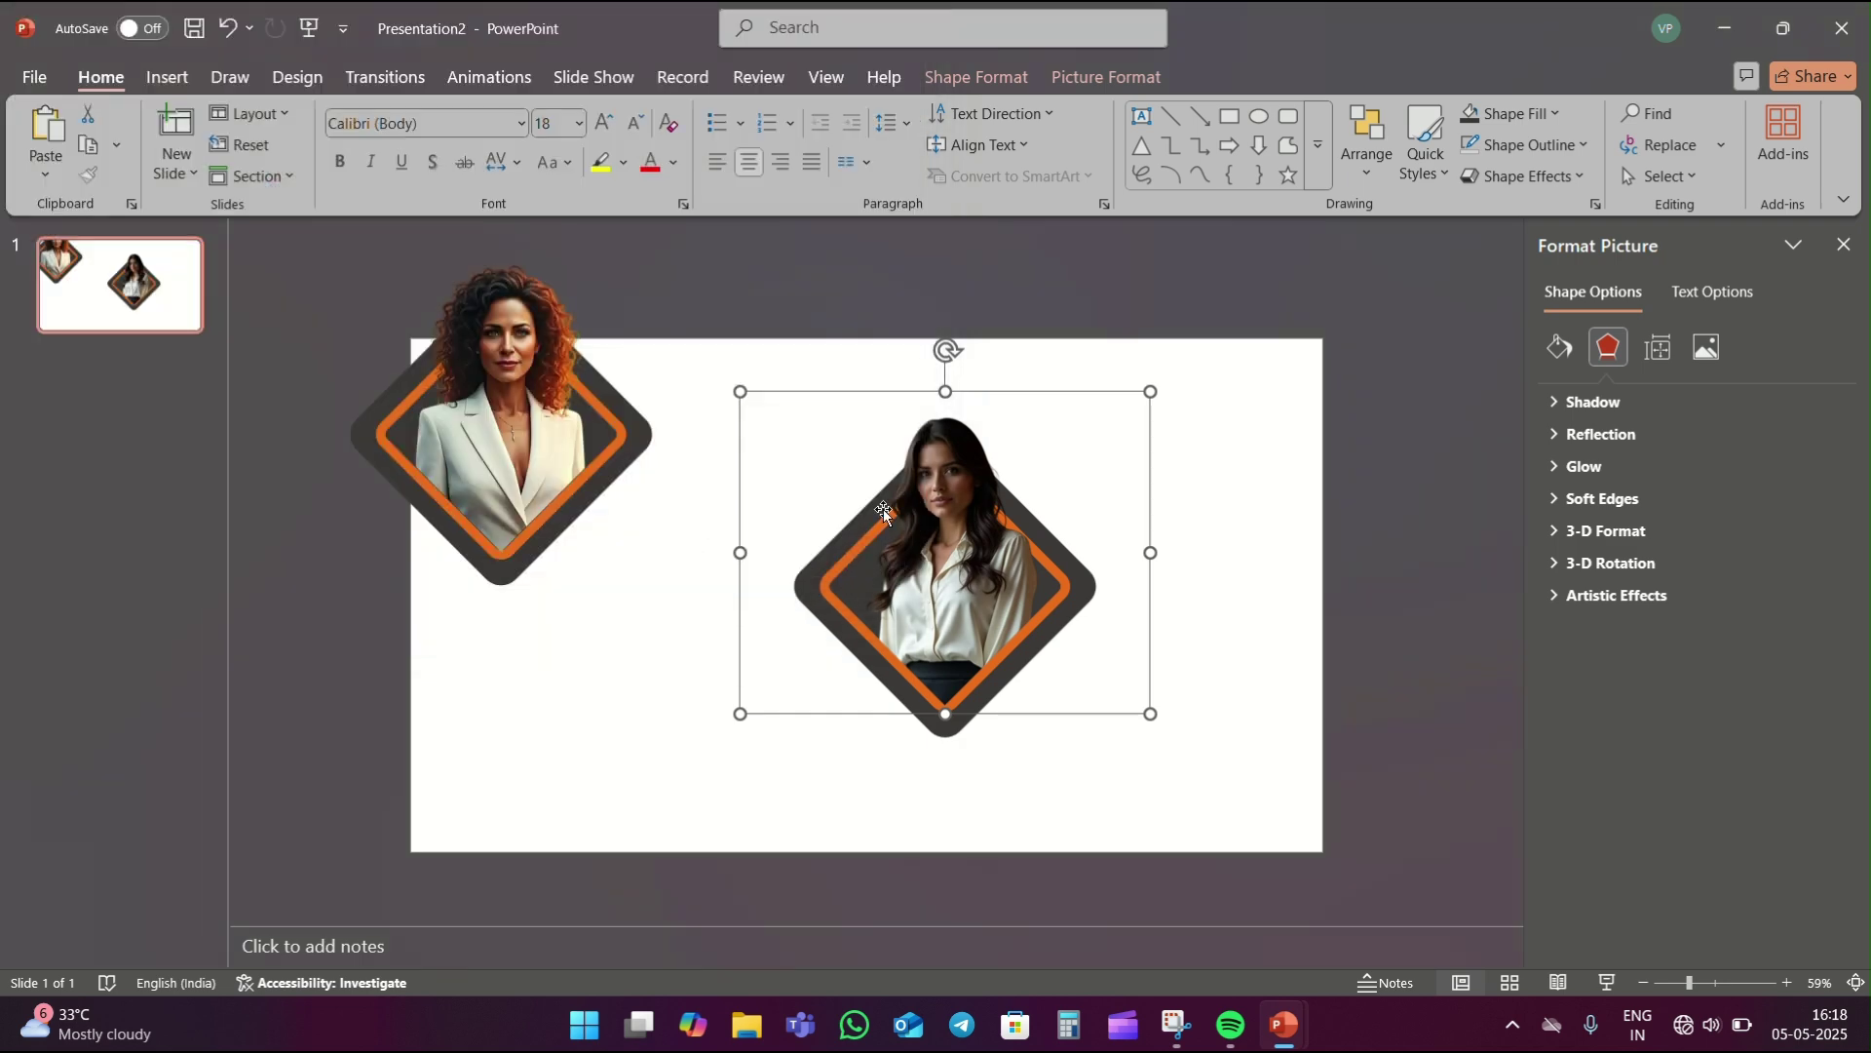
- Delete Picture4's portrait and start exporting the curly-haired woman's portrait from the centre
{"action": "key", "text": "Delete"}
{"action": "left_click_drag", "start_coordinate": [493, 477], "coordinate": [906, 583]}
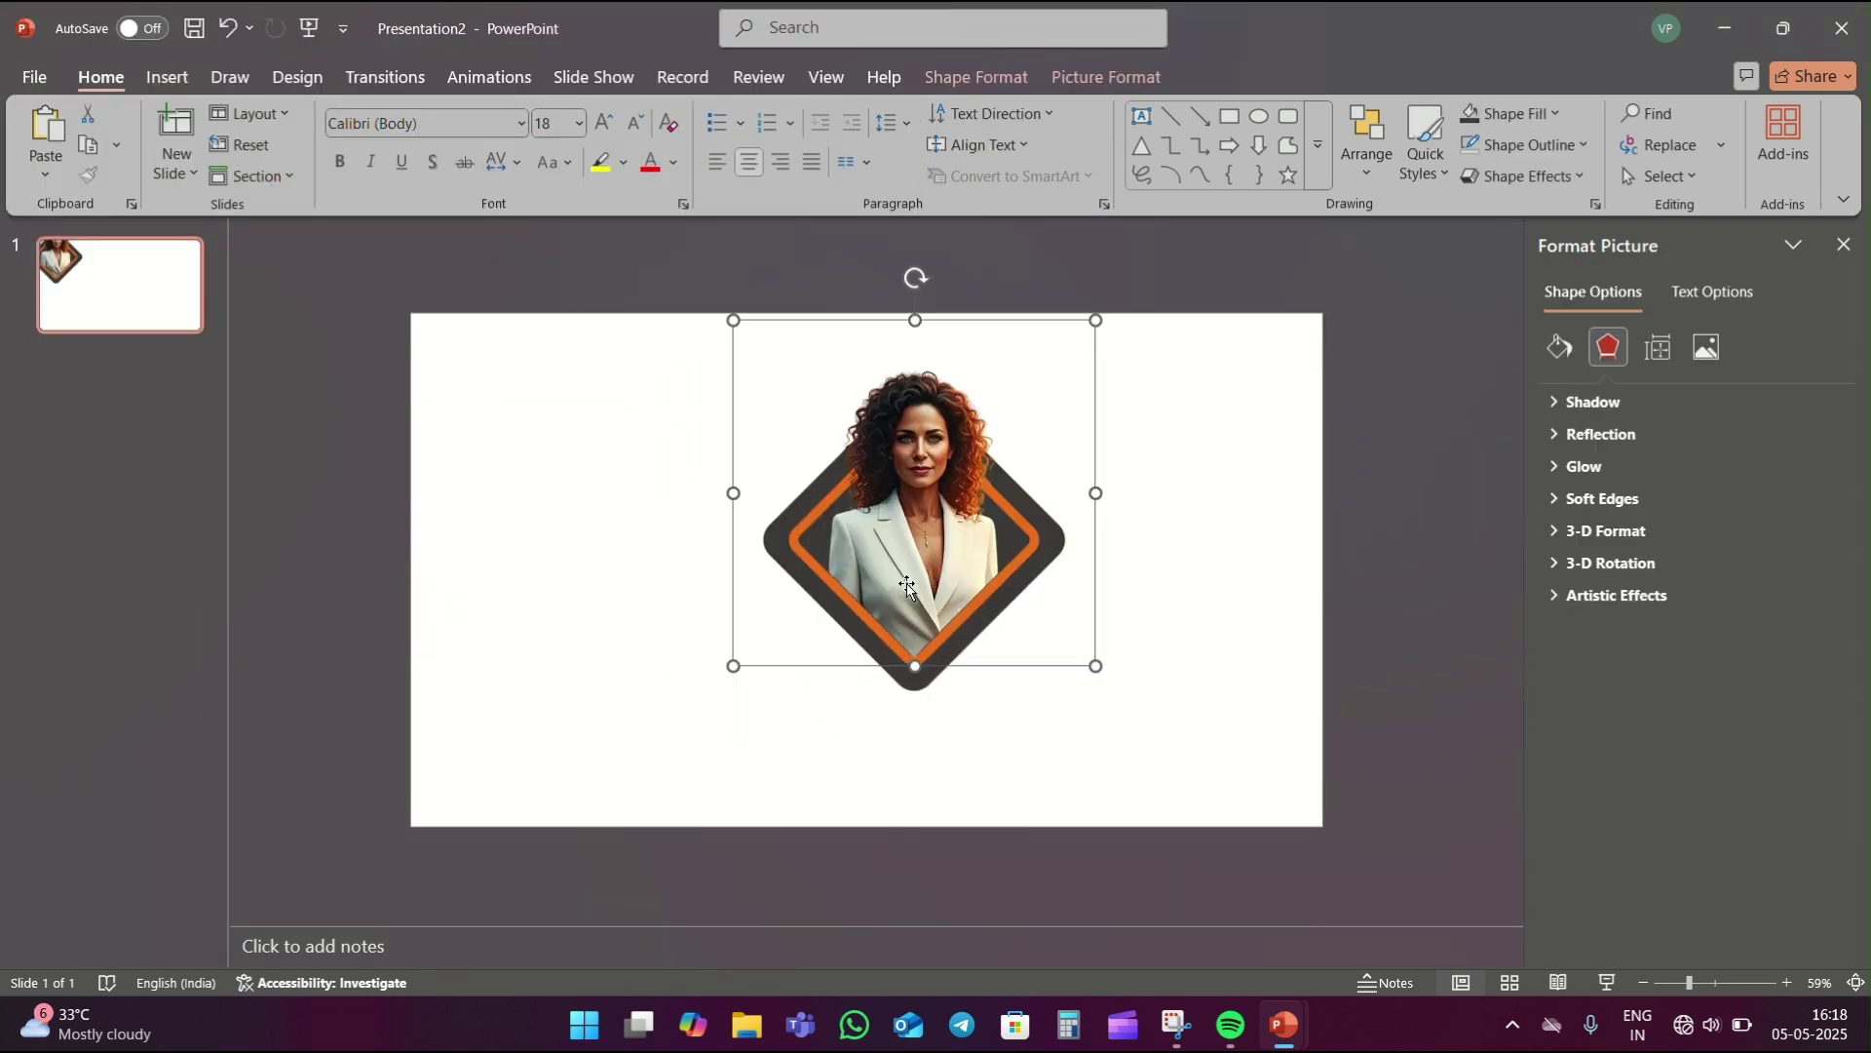
{"action": "right_click", "coordinate": [907, 582]}
{"action": "left_click", "coordinate": [986, 406]}
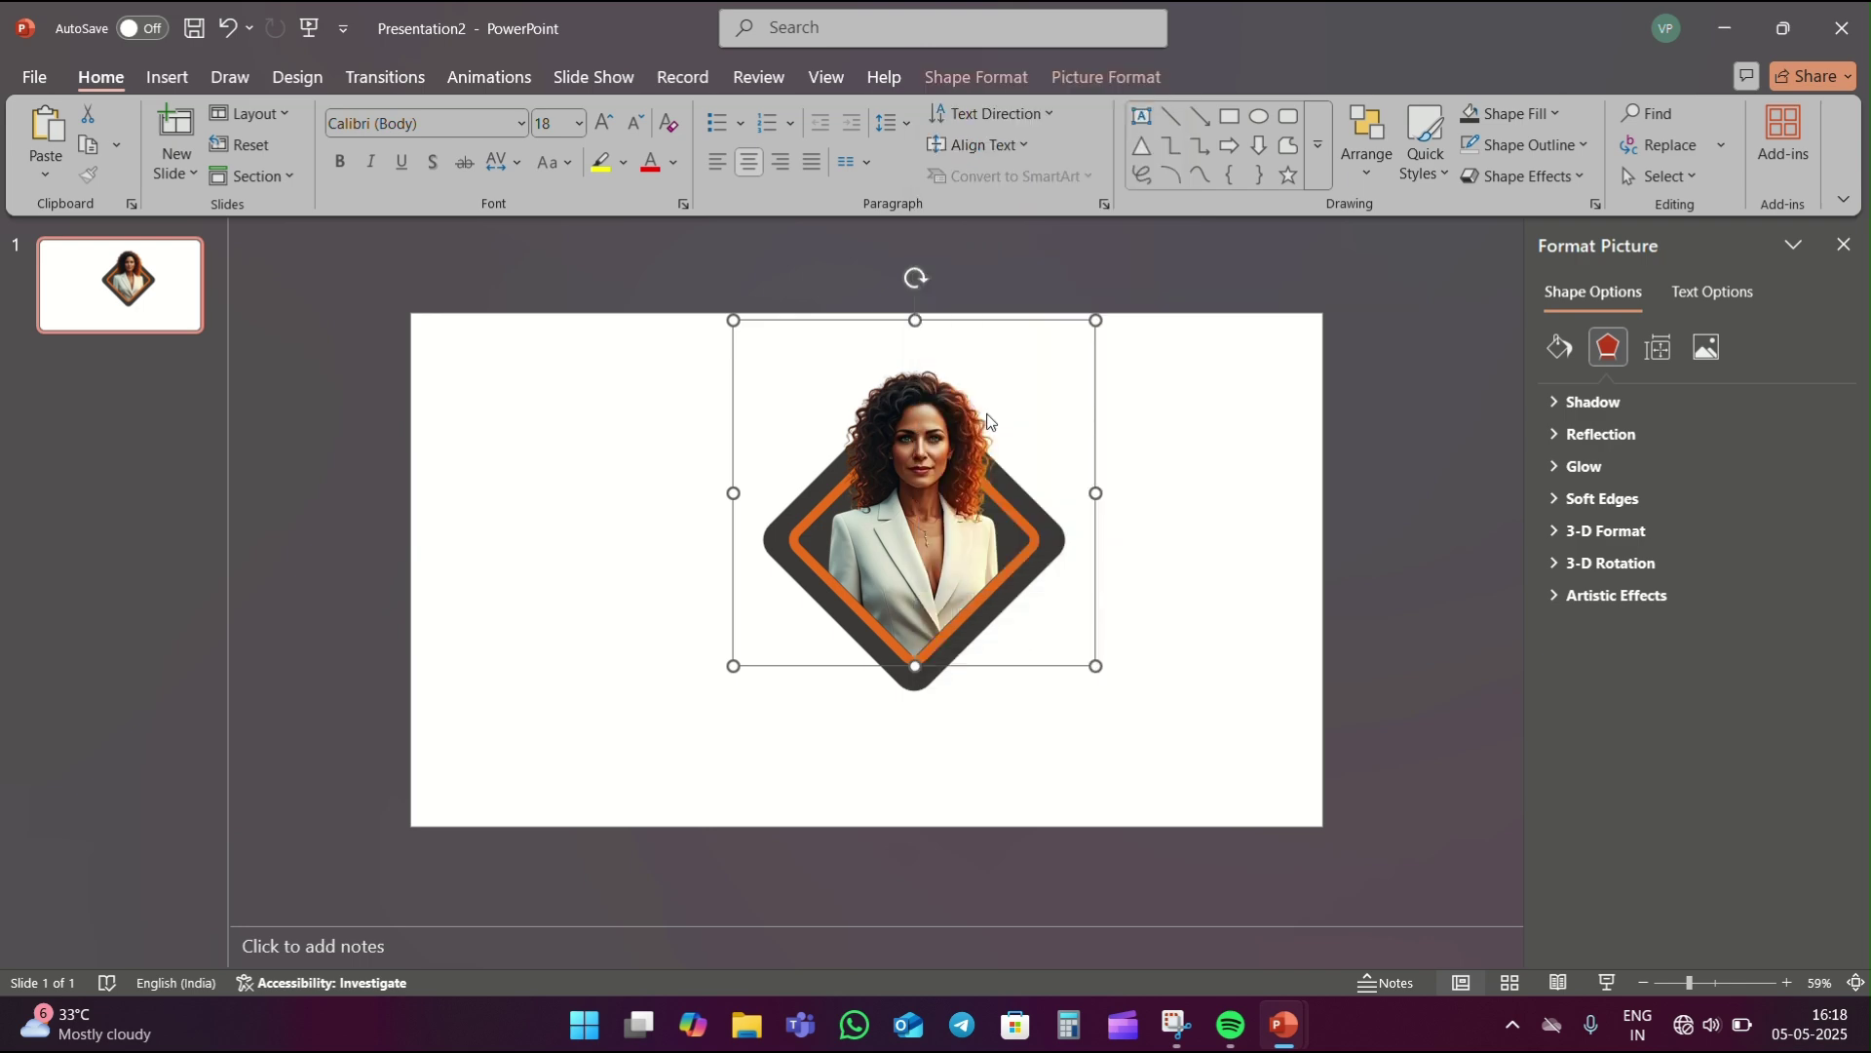
- Save the last portrait as a picture and delete it from the slide
{"action": "left_click", "coordinate": [713, 539]}
{"action": "left_click", "coordinate": [1233, 502]}
{"action": "left_click", "coordinate": [930, 540]}
{"action": "key", "text": "Delete"}
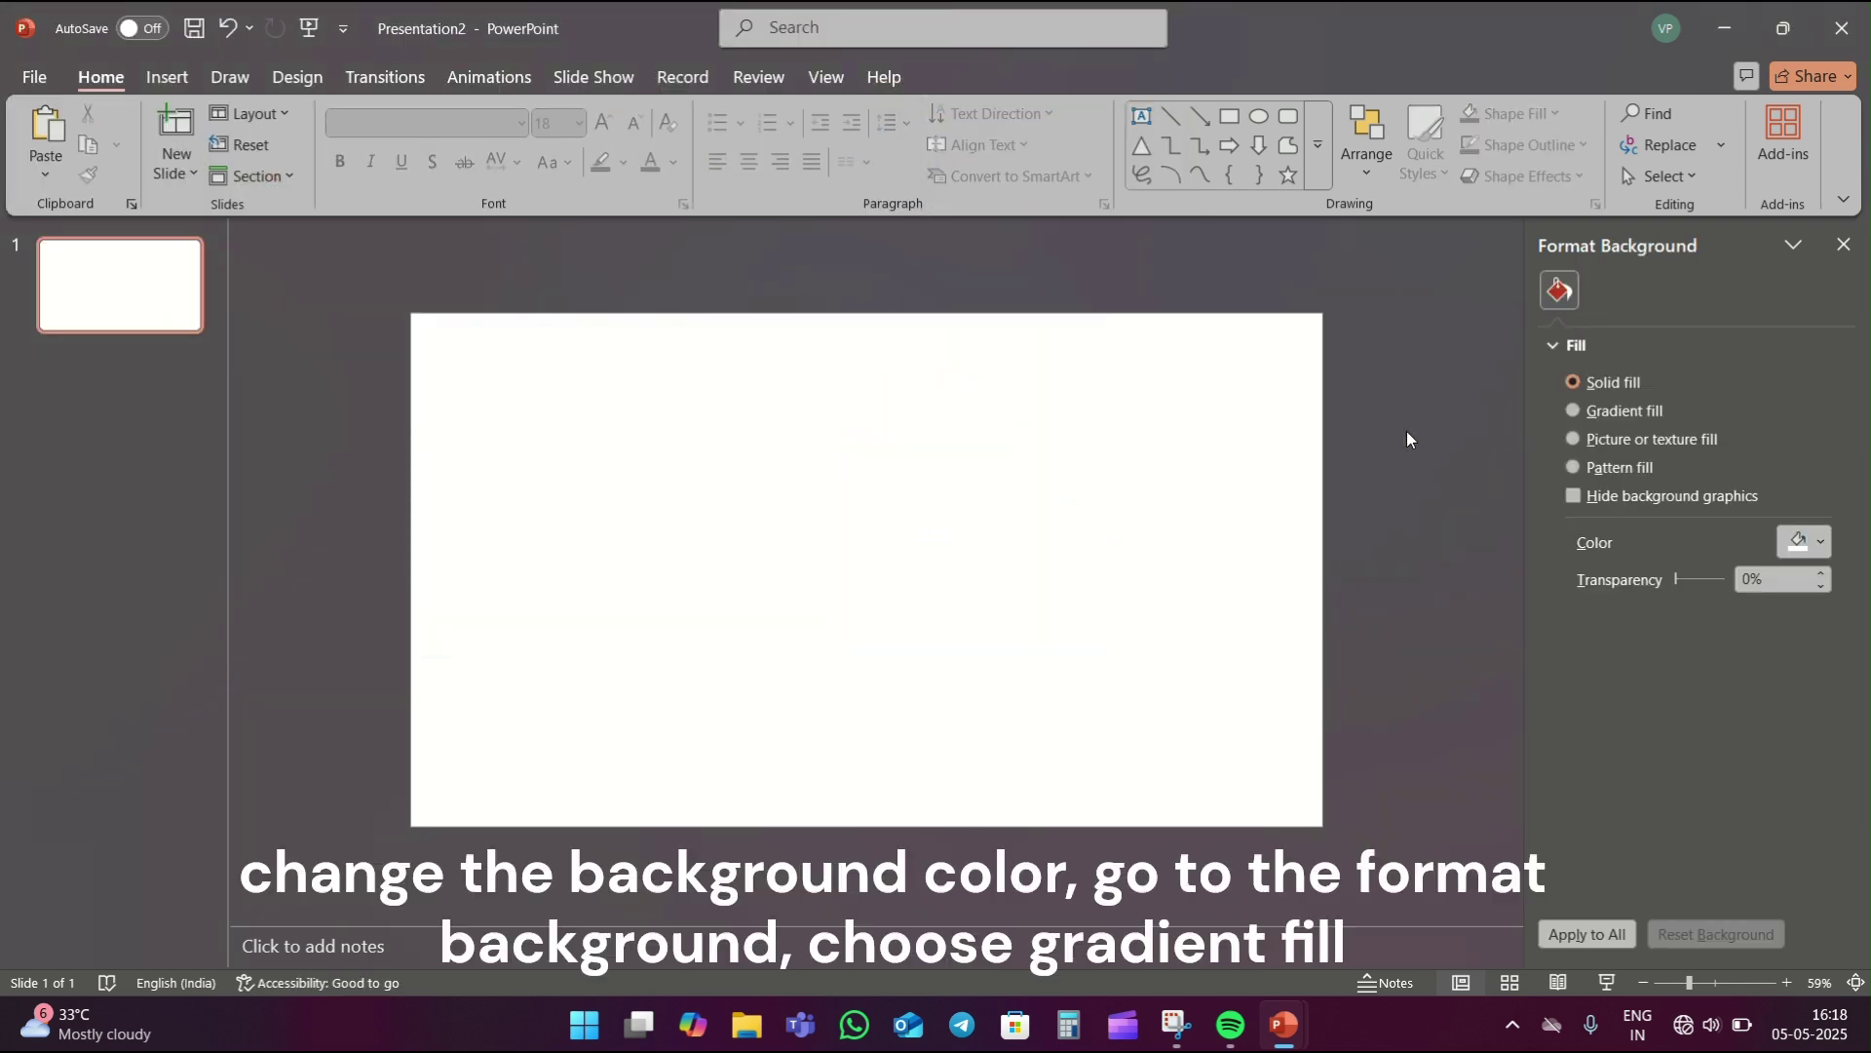
- Set a gradient background with purple top stop and dark blue-grey bottom stop
{"action": "left_click", "coordinate": [1572, 412]}
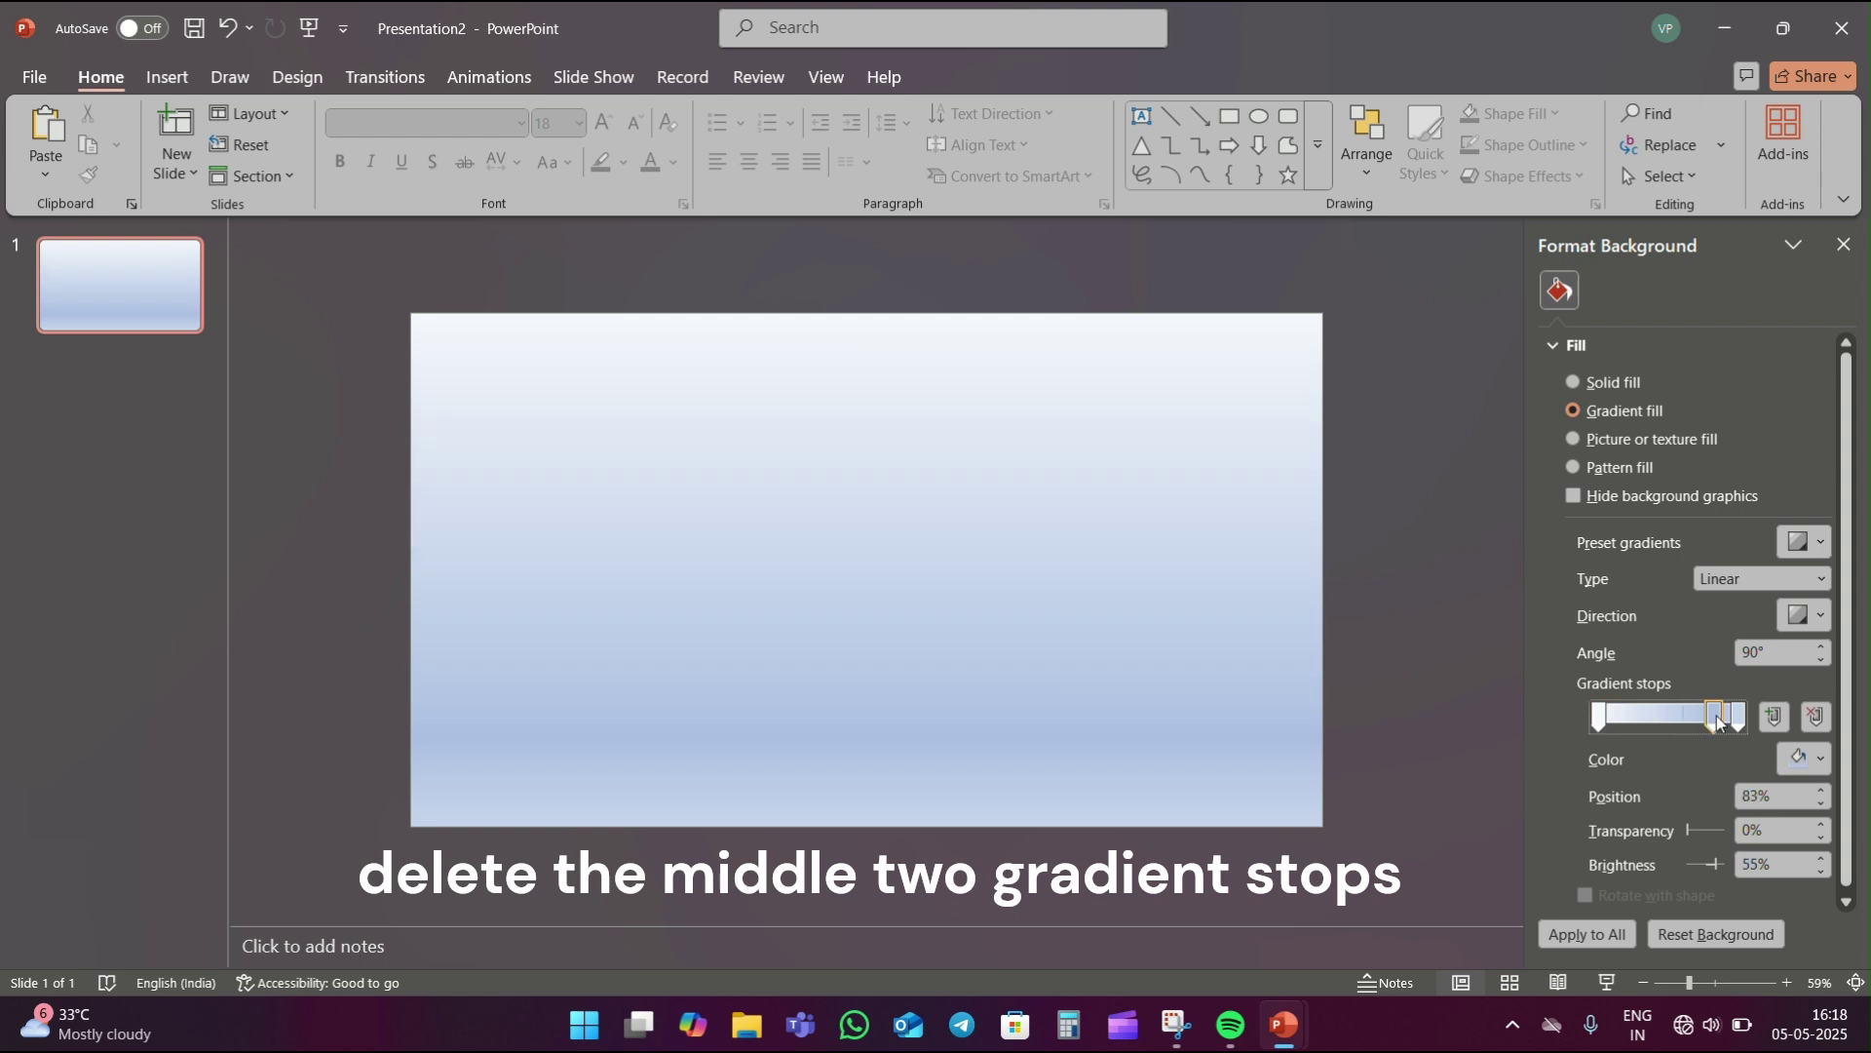
{"action": "left_click", "coordinate": [1814, 716]}
{"action": "left_click", "coordinate": [1814, 717]}
{"action": "left_click", "coordinate": [1805, 758]}
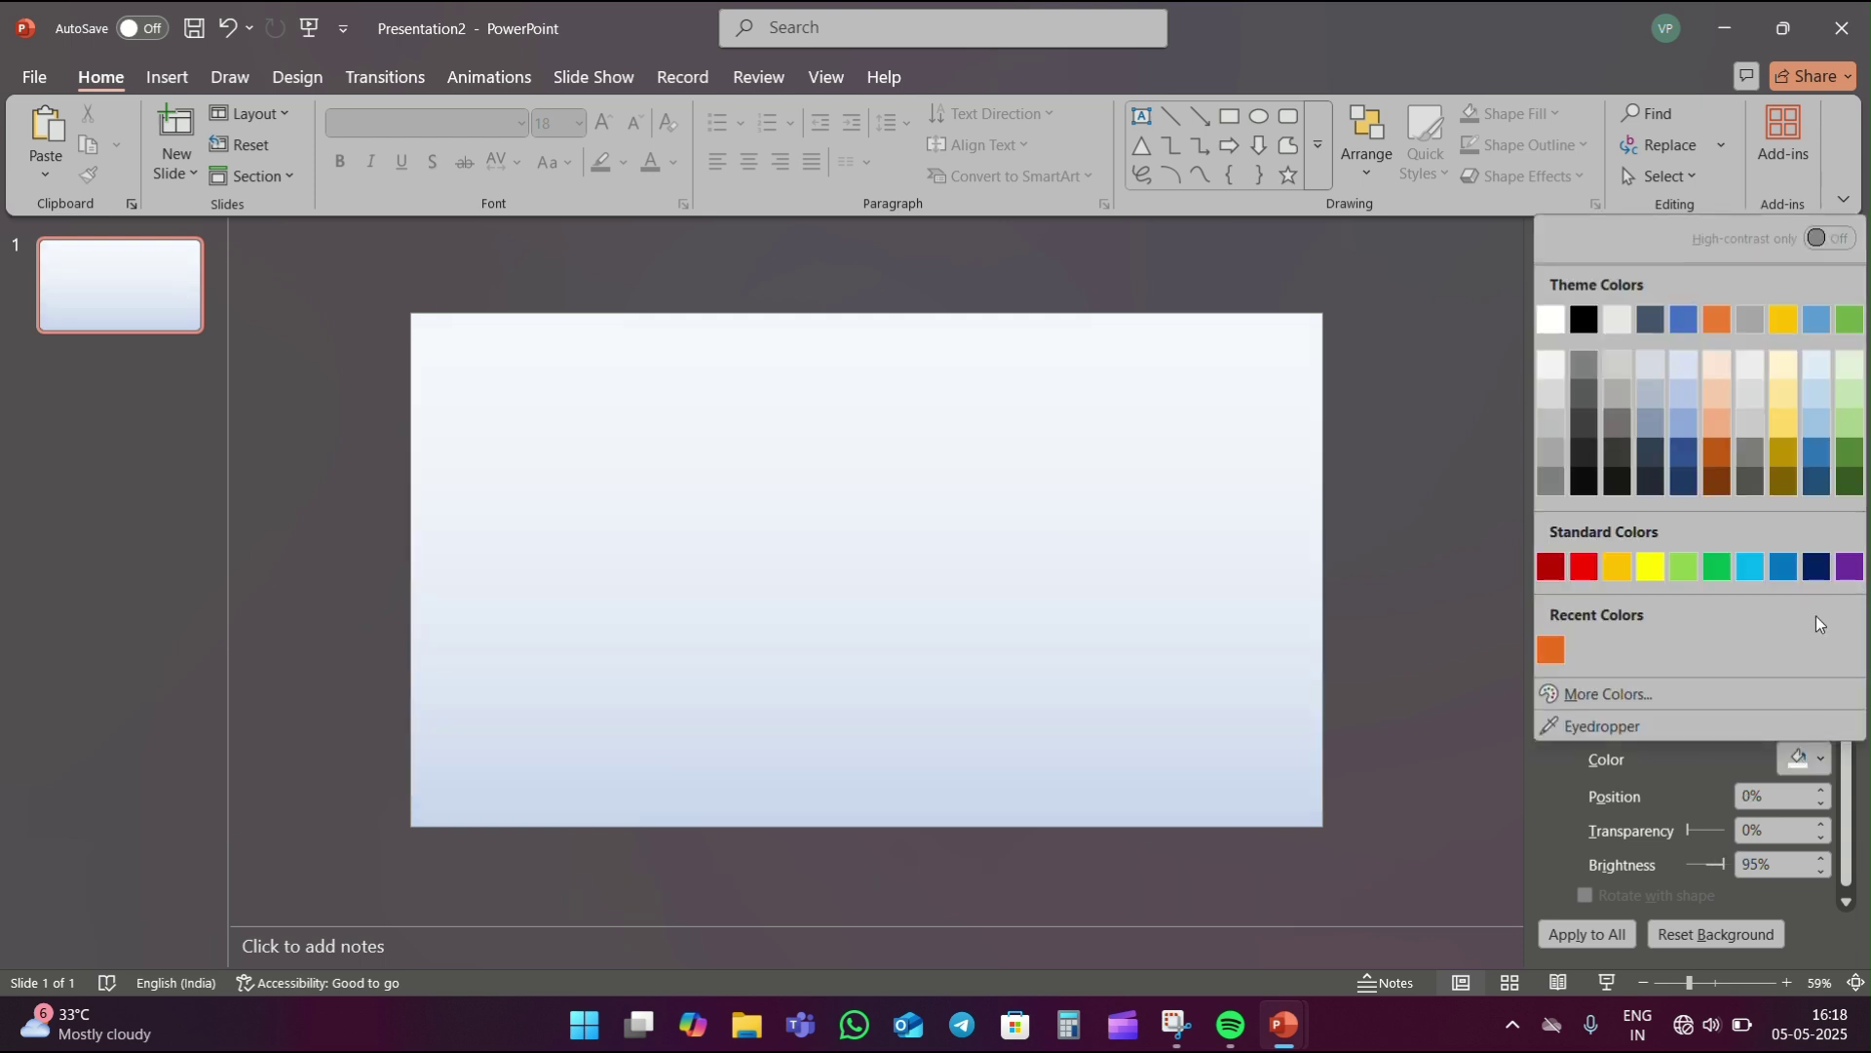
{"action": "left_click", "coordinate": [1849, 567]}
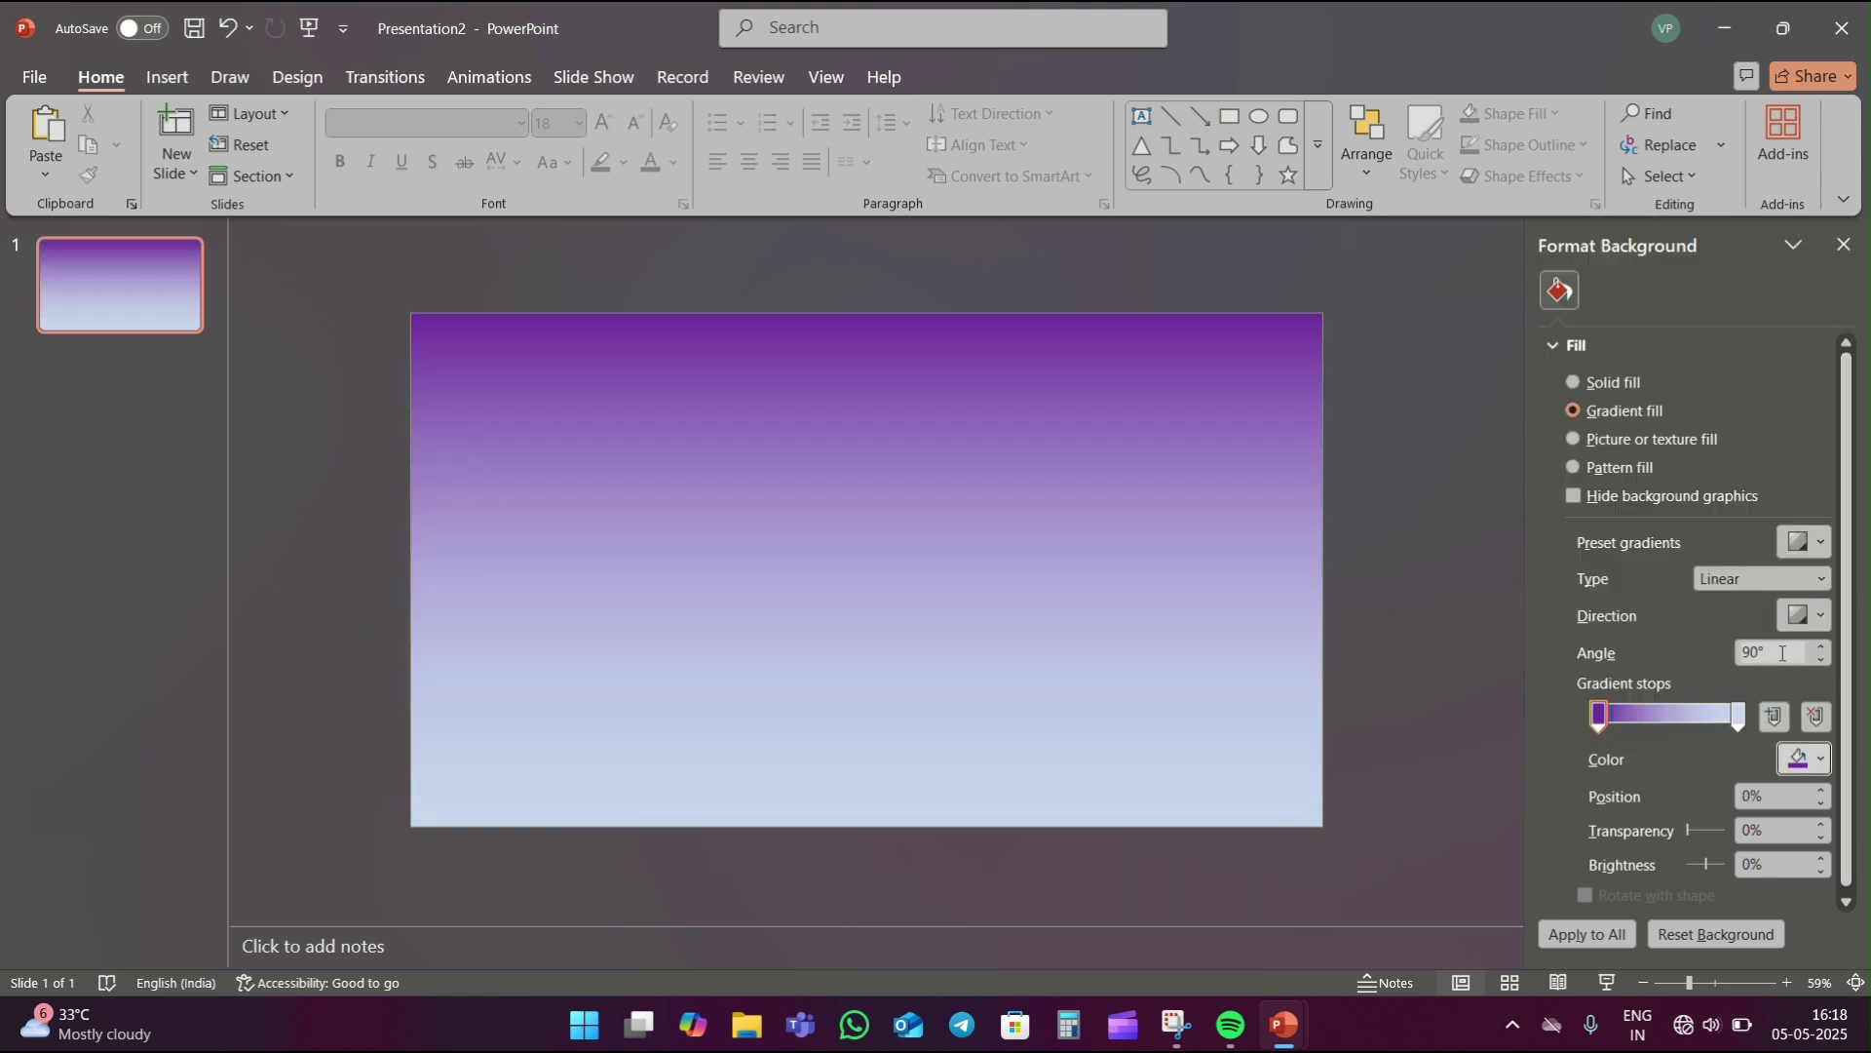
{"action": "left_click", "coordinate": [1800, 762]}
{"action": "left_click", "coordinate": [1651, 322]}
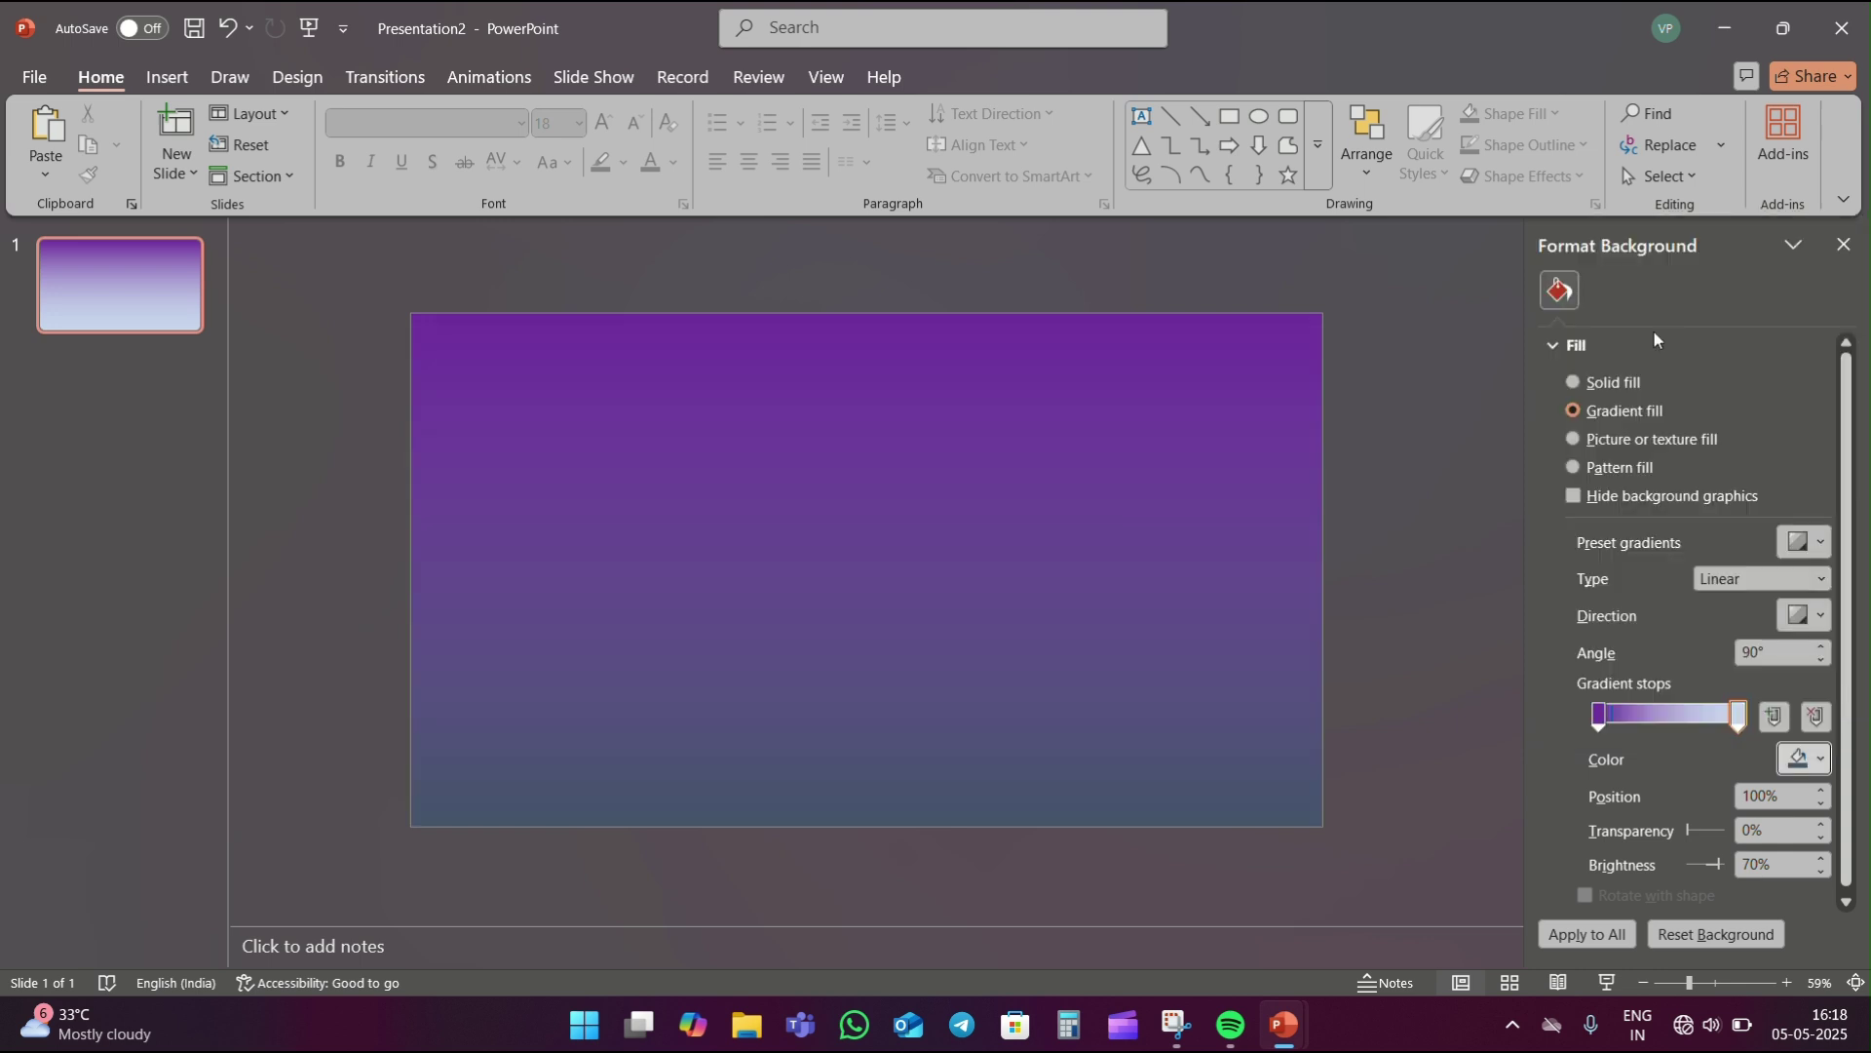
- Insert the saved framed portrait pictures from this computer onto the slide
{"action": "left_click", "coordinate": [176, 78]}
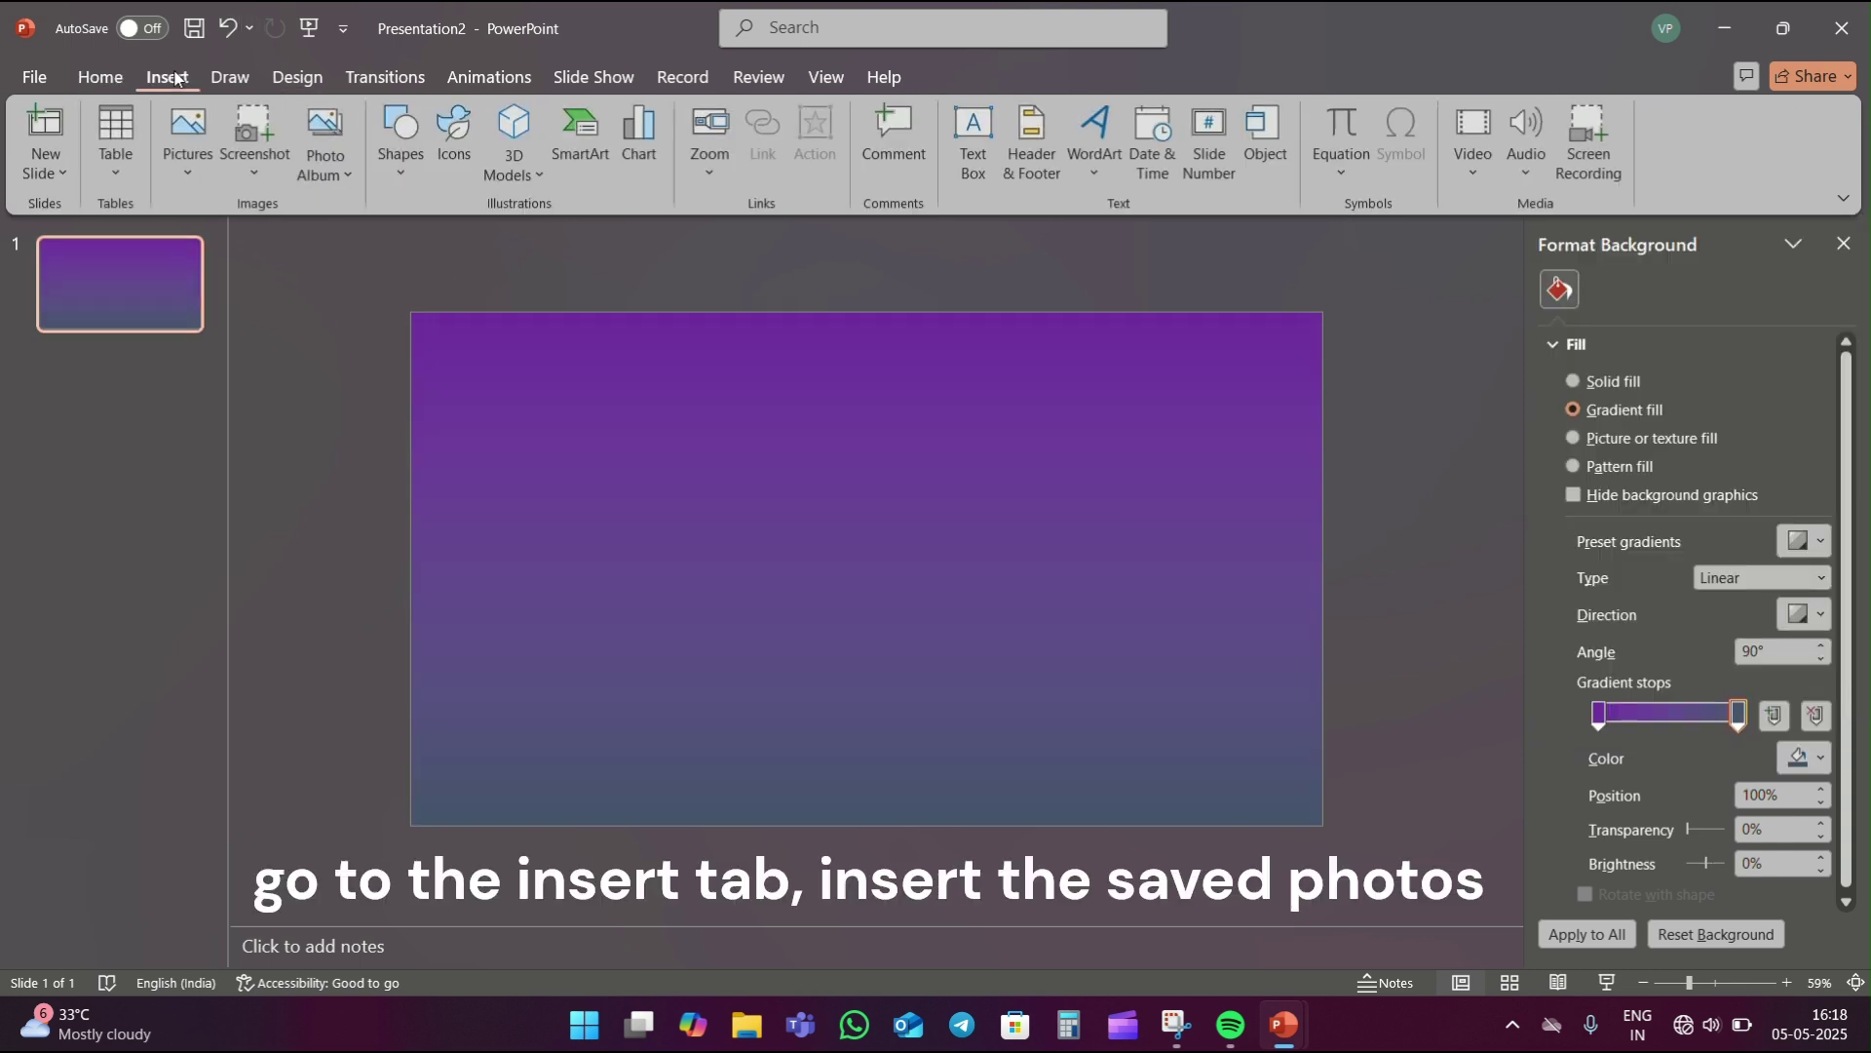
{"action": "left_click", "coordinate": [188, 132]}
{"action": "left_click", "coordinate": [216, 250]}
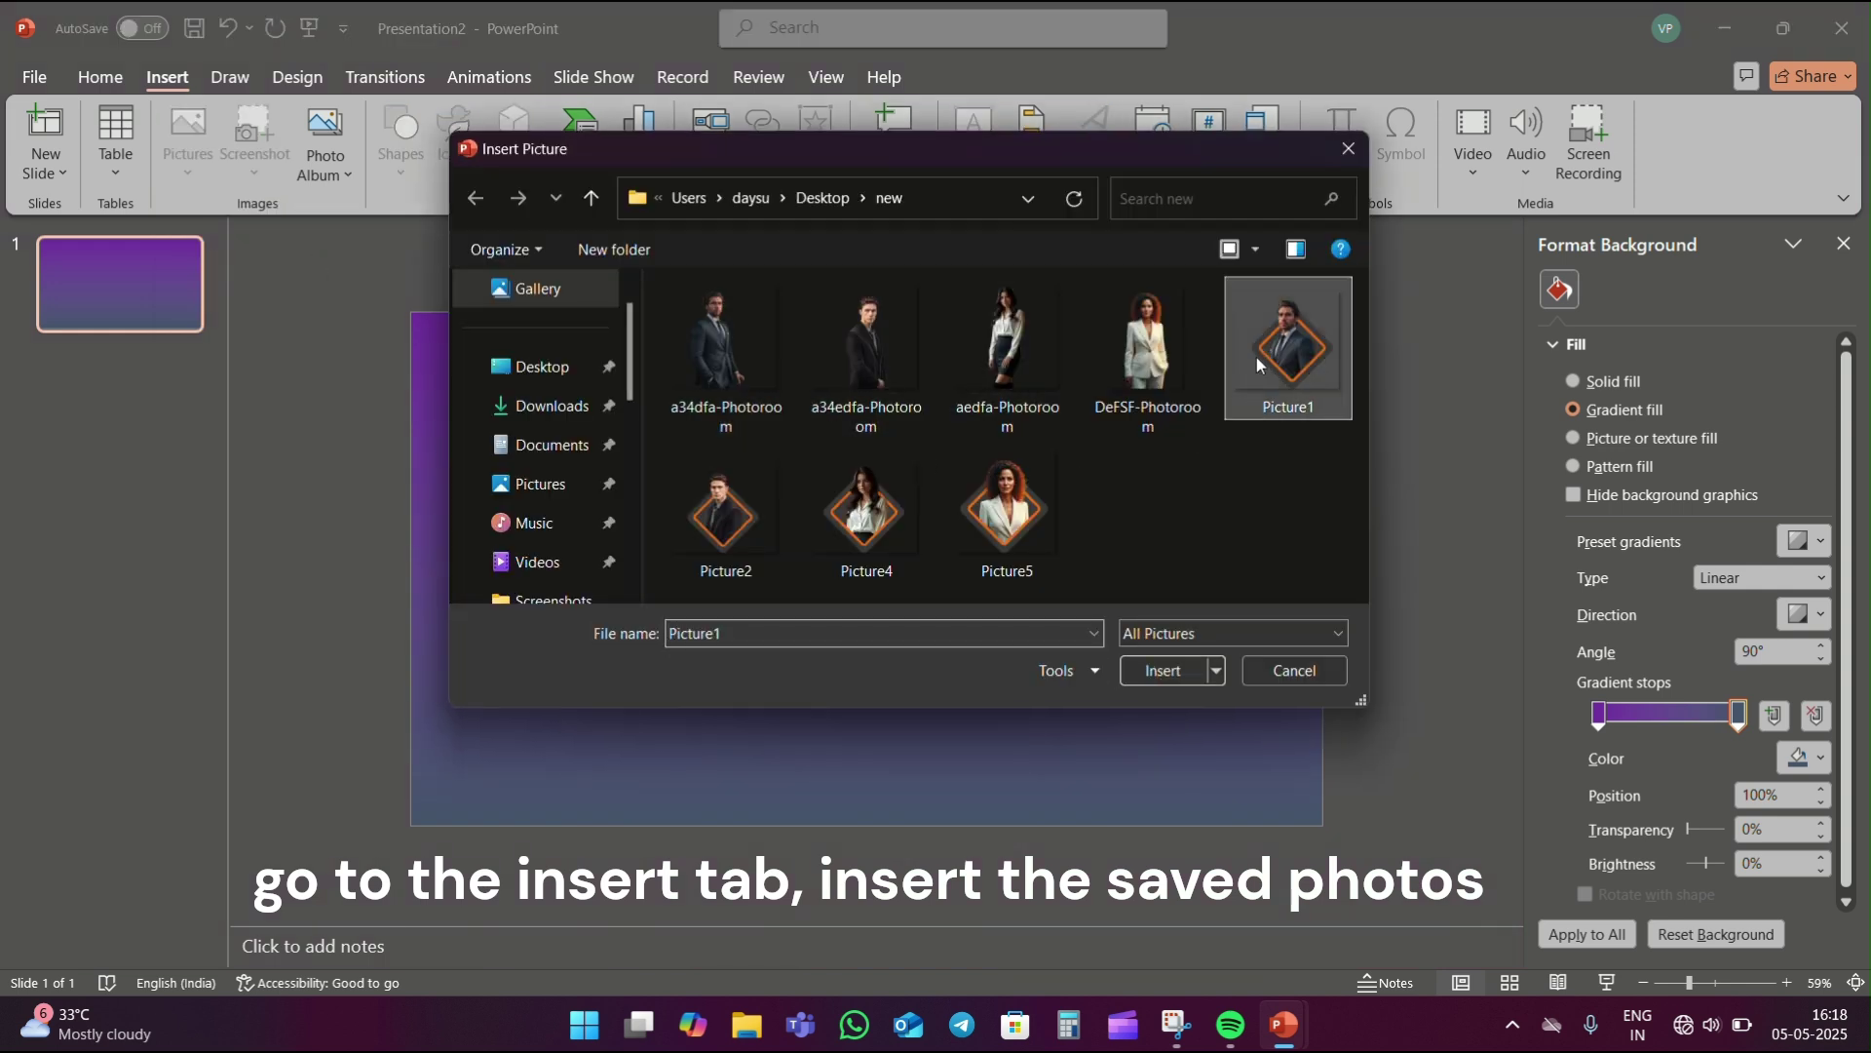
{"action": "left_click", "coordinate": [1056, 483], "text": "shift"}
{"action": "left_click", "coordinate": [1164, 672]}
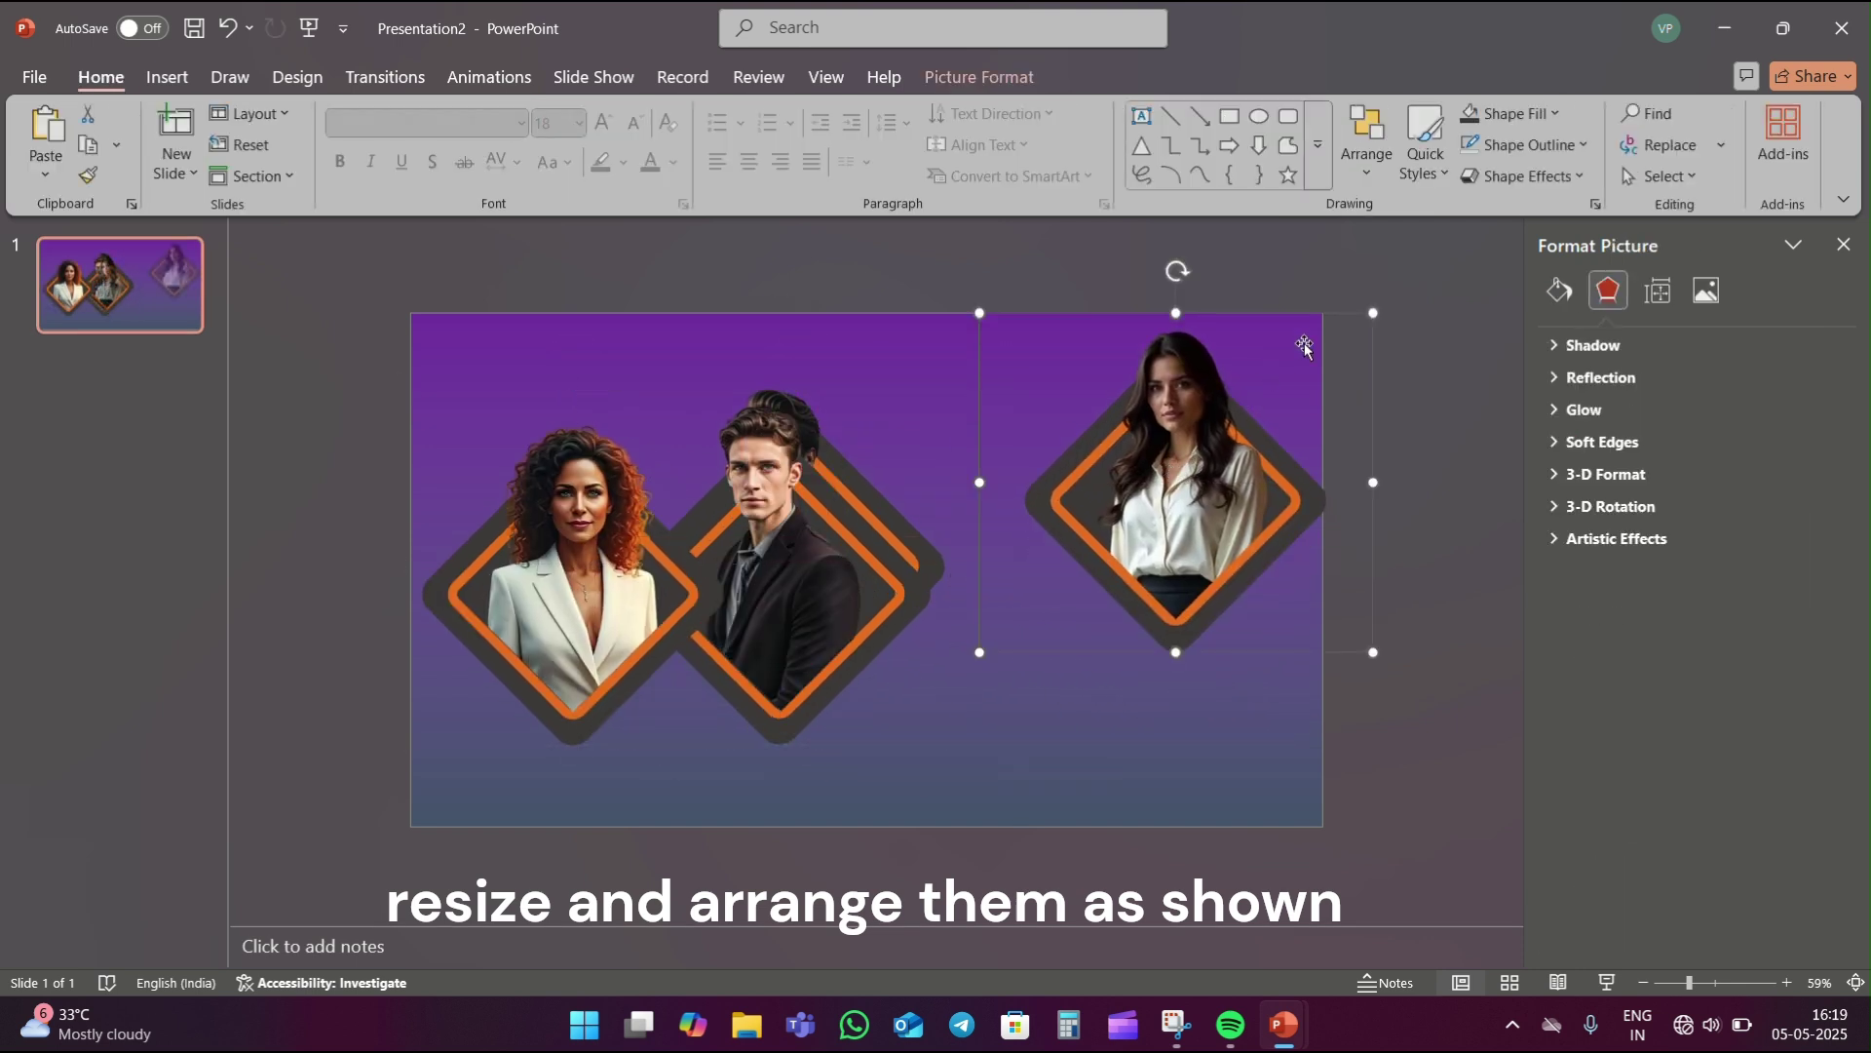
- Shrink and cluster three portraits at right, enlarging the curly-haired woman's at centre
{"action": "left_click_drag", "start_coordinate": [1373, 312], "coordinate": [1232, 426]}
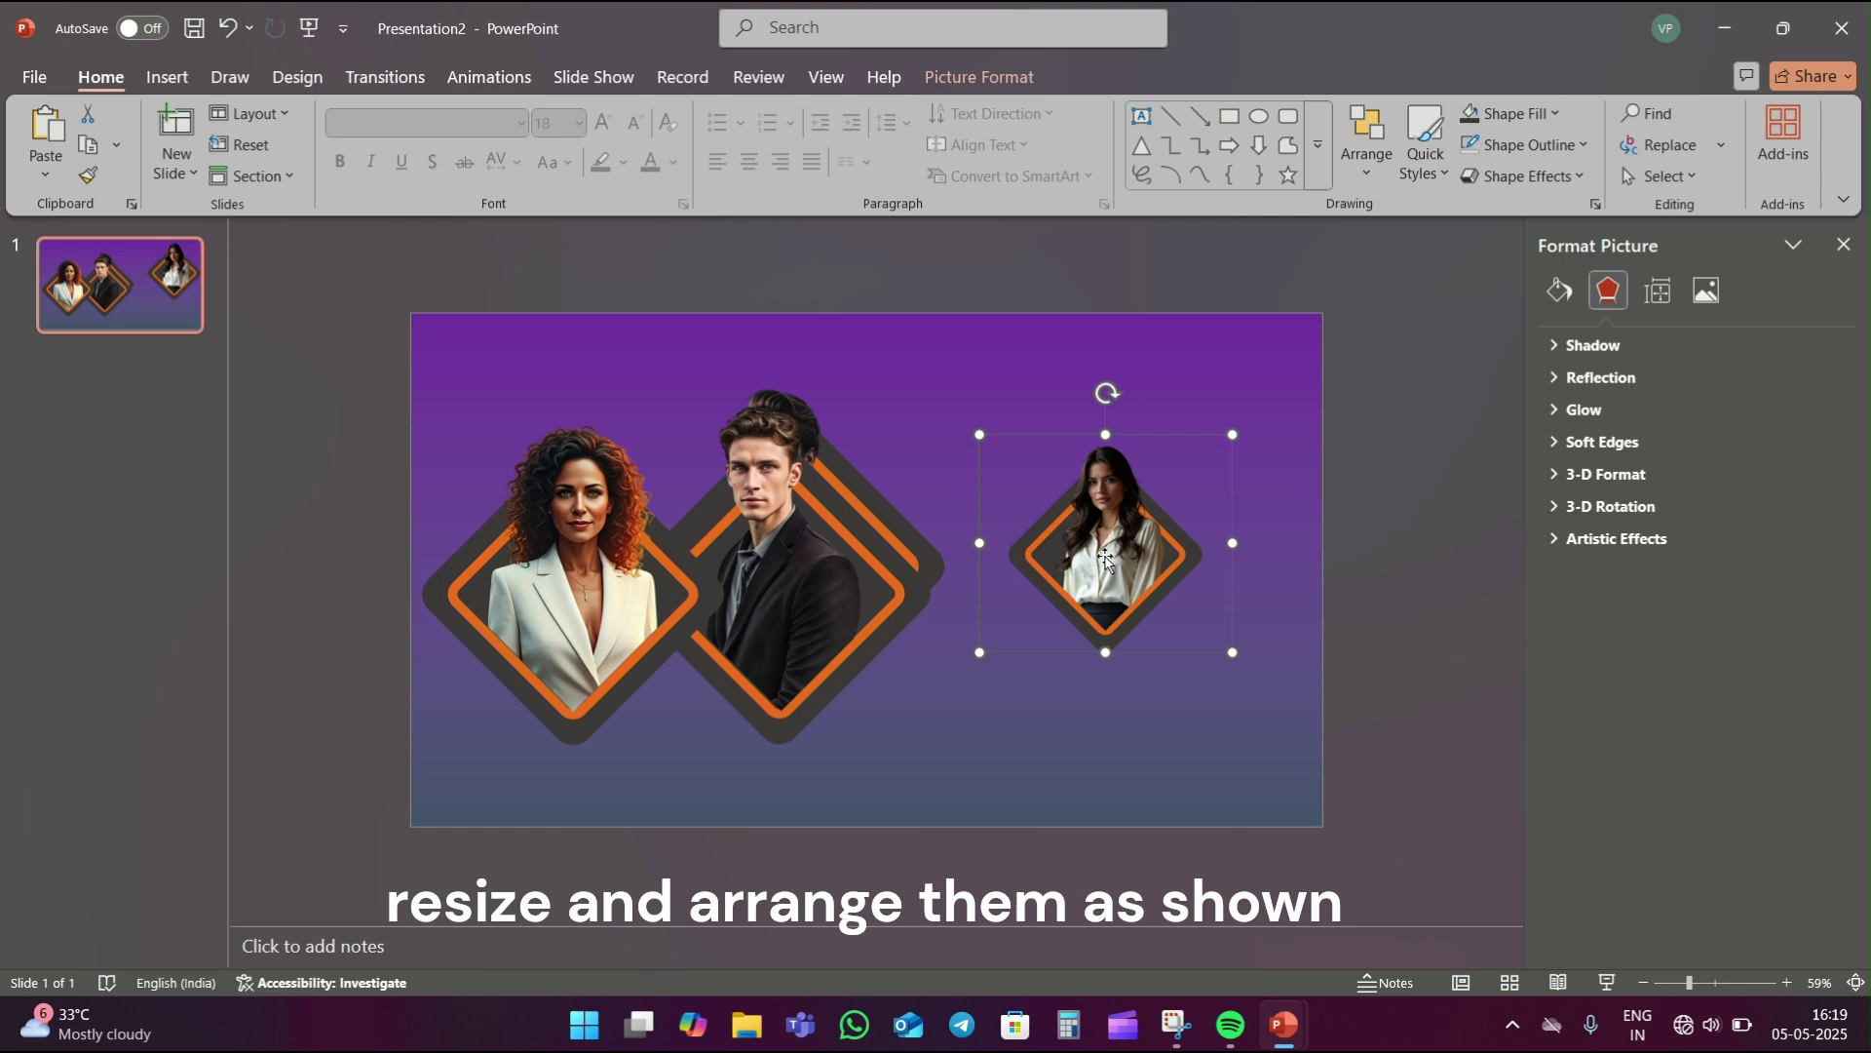
{"action": "left_click_drag", "start_coordinate": [1107, 546], "coordinate": [1205, 442]}
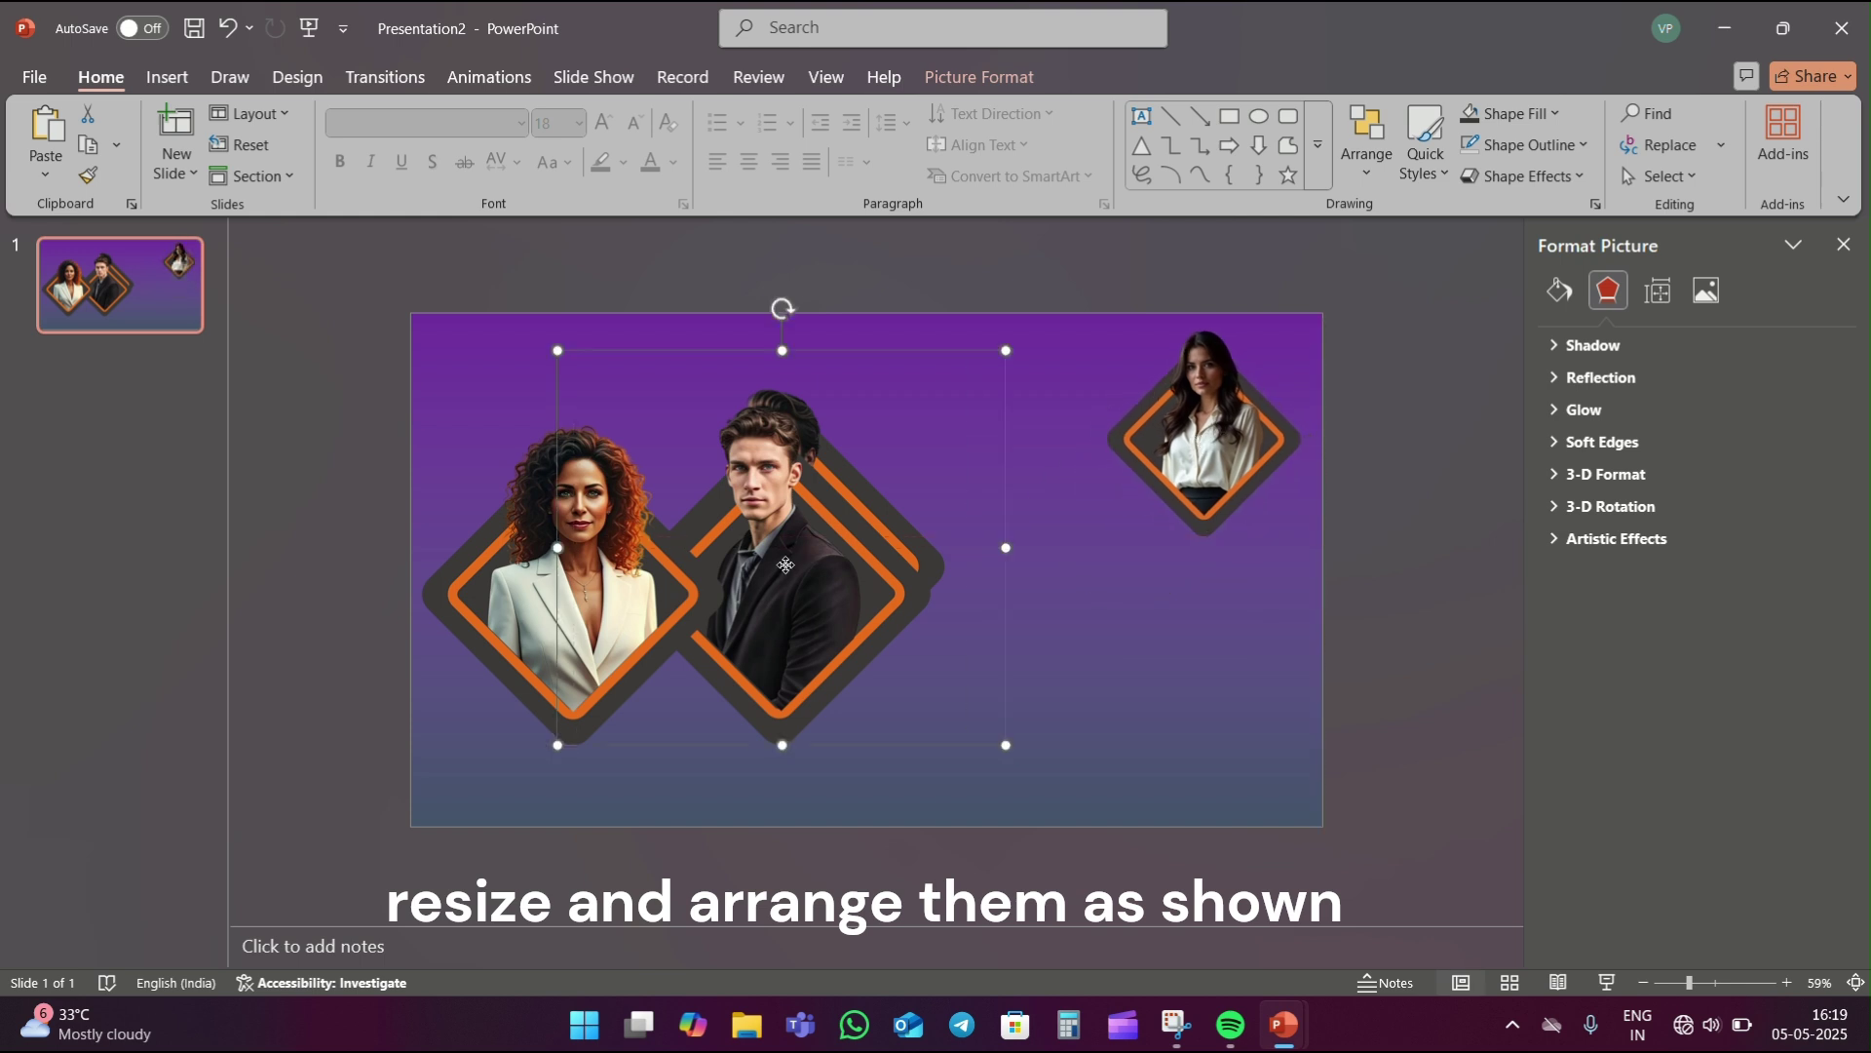
{"action": "left_click_drag", "start_coordinate": [786, 565], "coordinate": [1286, 533]}
{"action": "mouse_move", "coordinate": [1414, 432]}
{"action": "left_mouse_down"}
{"action": "mouse_move", "coordinate": [1257, 588]}
{"action": "mouse_move", "coordinate": [1280, 554]}
{"action": "left_mouse_up"}
{"action": "left_click_drag", "start_coordinate": [1154, 705], "coordinate": [1038, 412]}
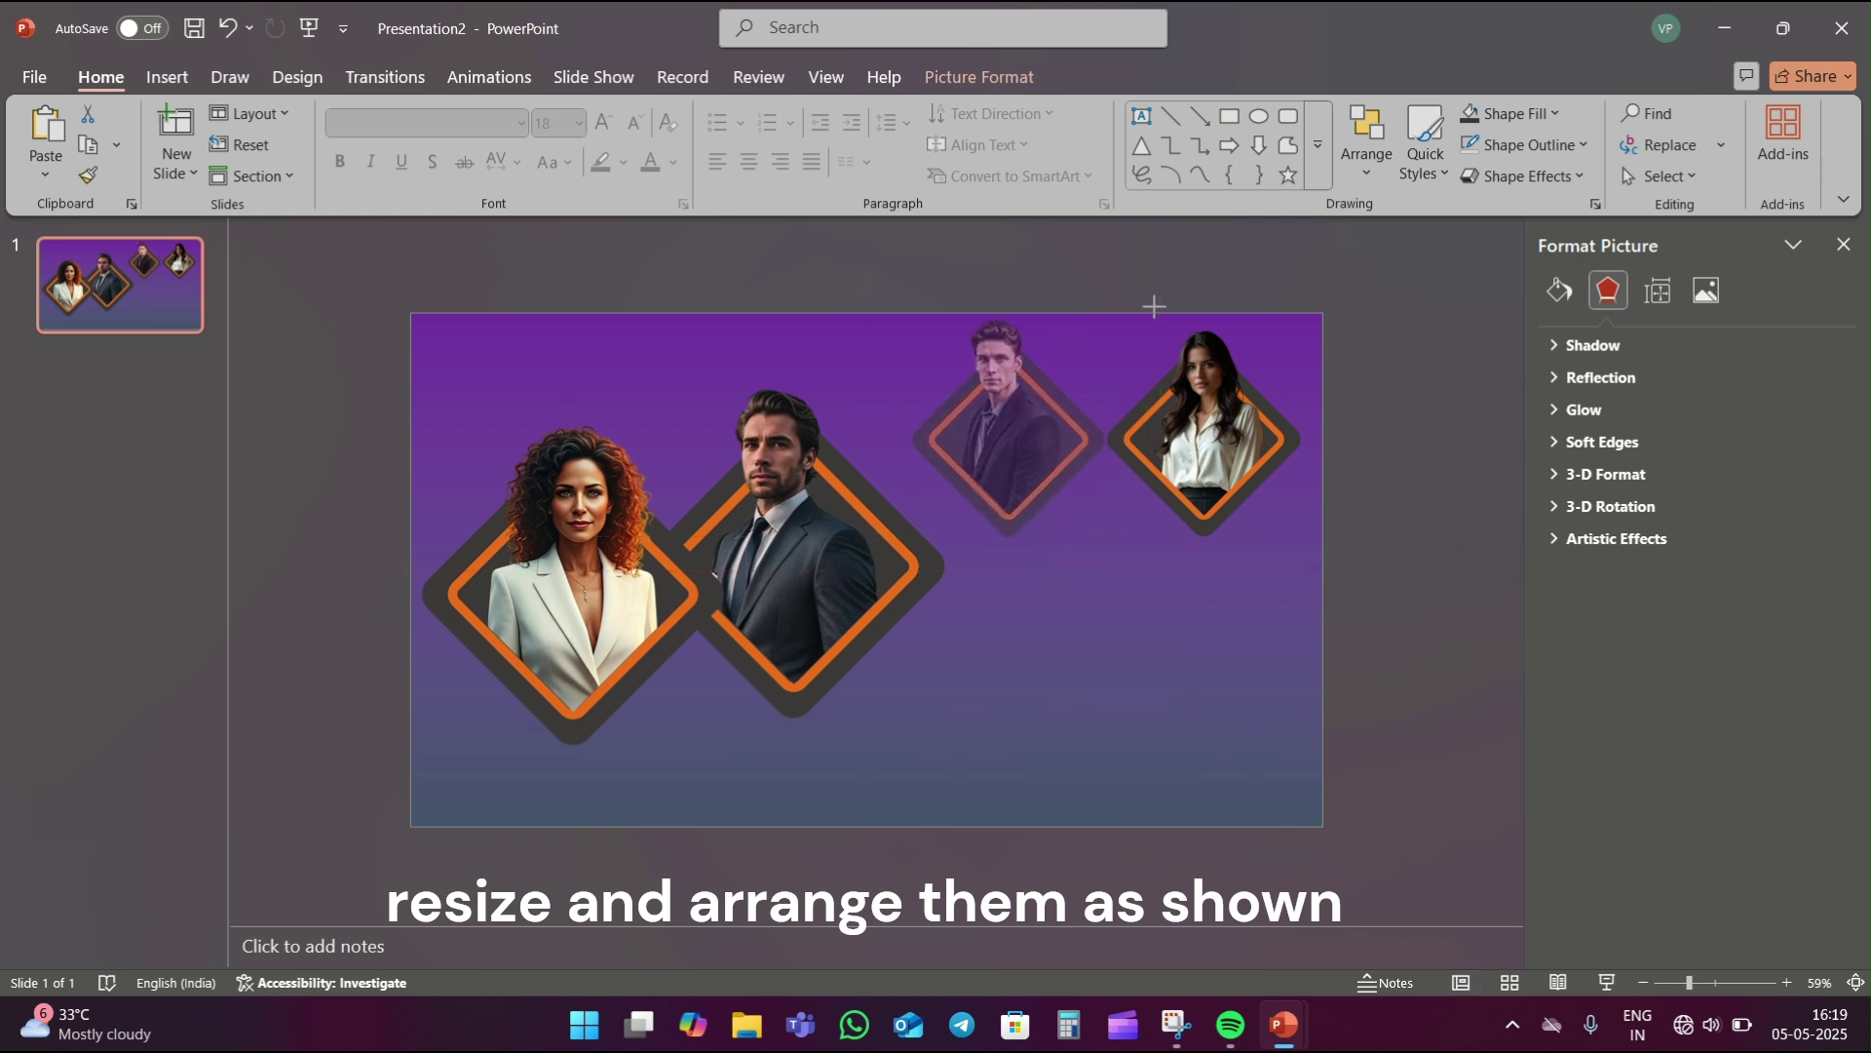
{"action": "left_click_drag", "start_coordinate": [1222, 703], "coordinate": [1221, 703]}
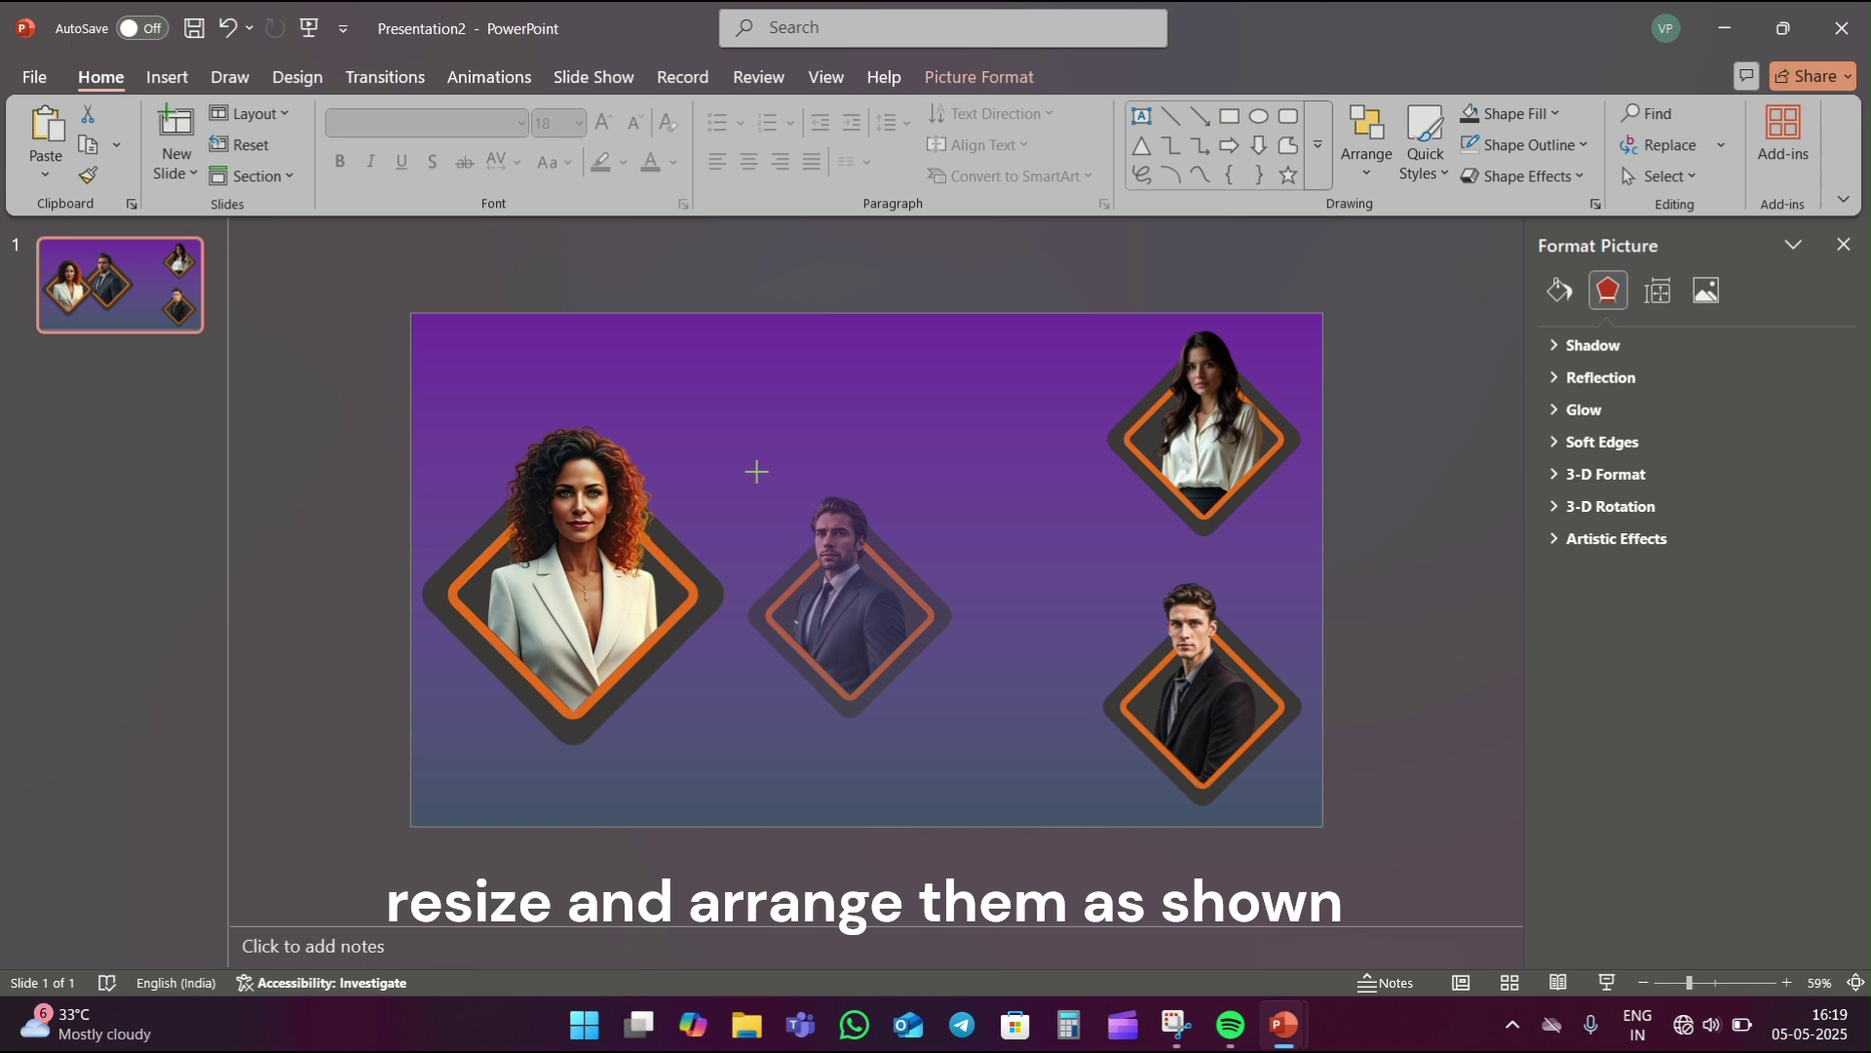
{"action": "left_click_drag", "start_coordinate": [853, 619], "coordinate": [1429, 575]}
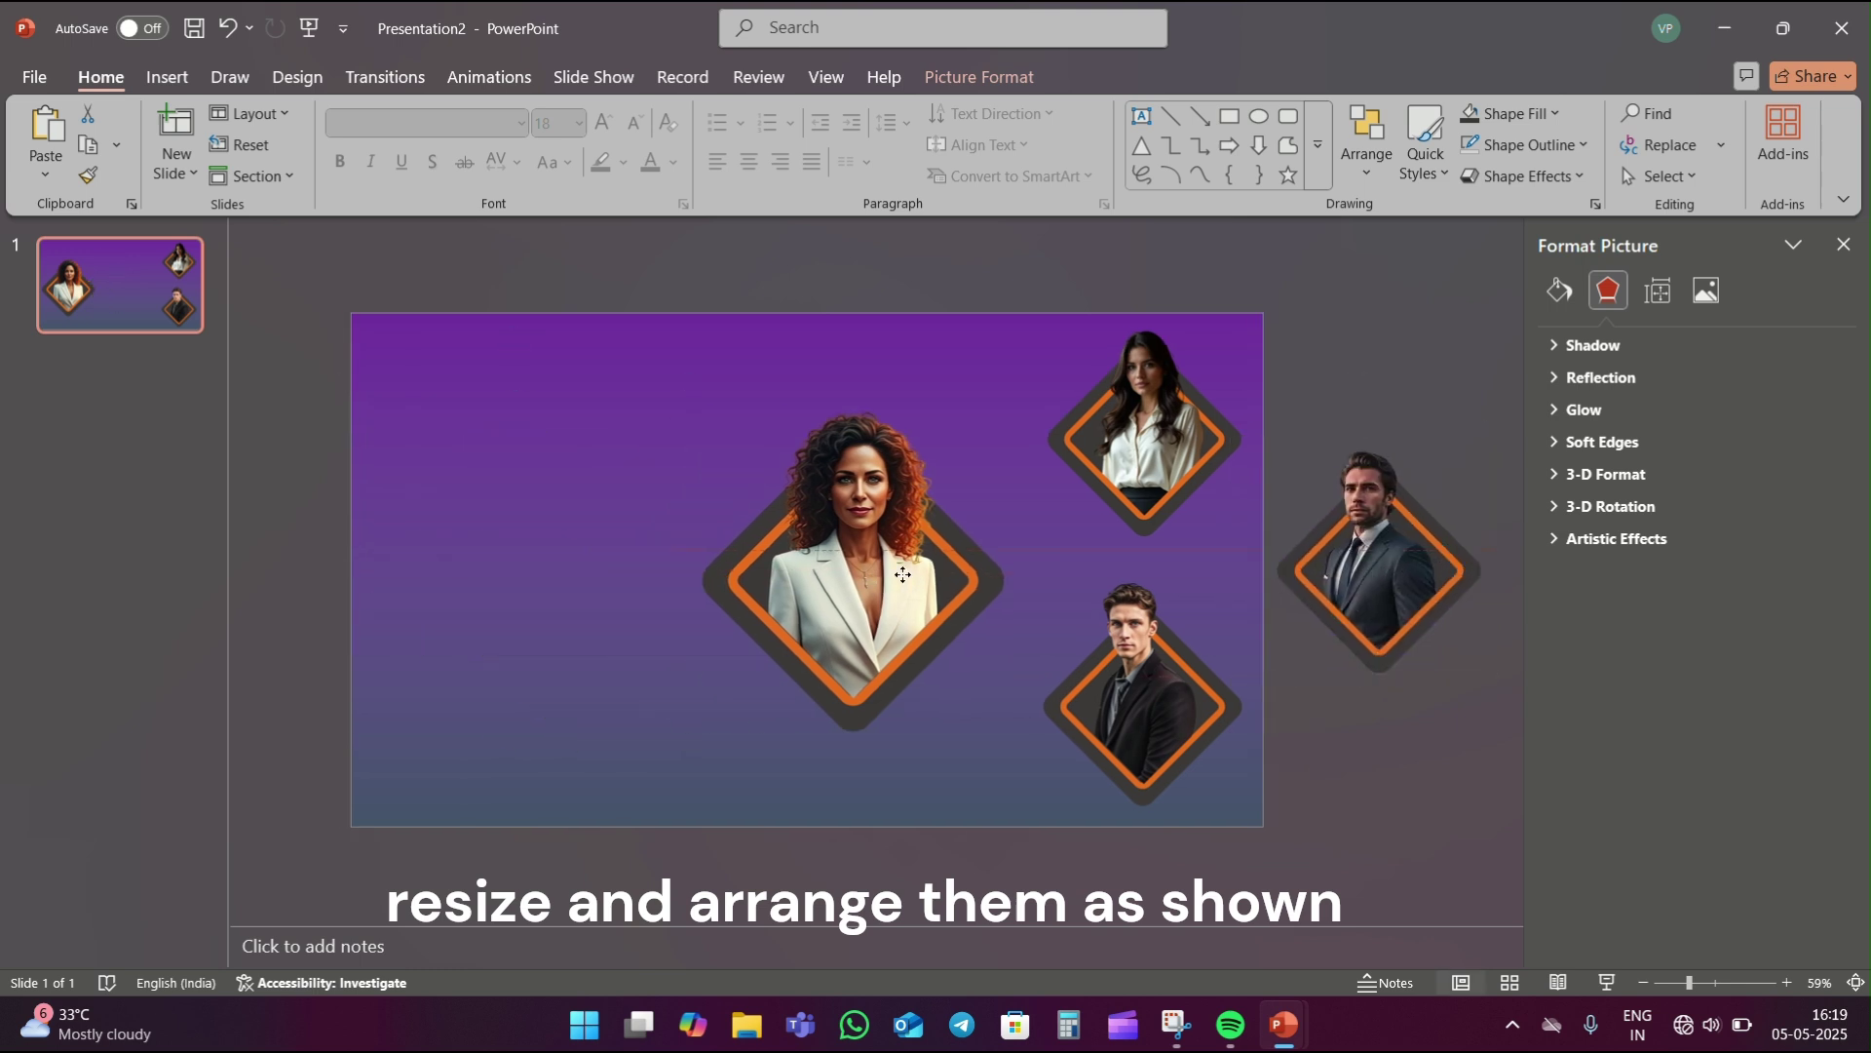
{"action": "left_click_drag", "start_coordinate": [725, 349], "coordinate": [720, 329]}
{"action": "left_click_drag", "start_coordinate": [936, 565], "coordinate": [934, 581]}
- Set the three smaller portraits to 60% picture transparency
{"action": "left_click", "coordinate": [1371, 751]}
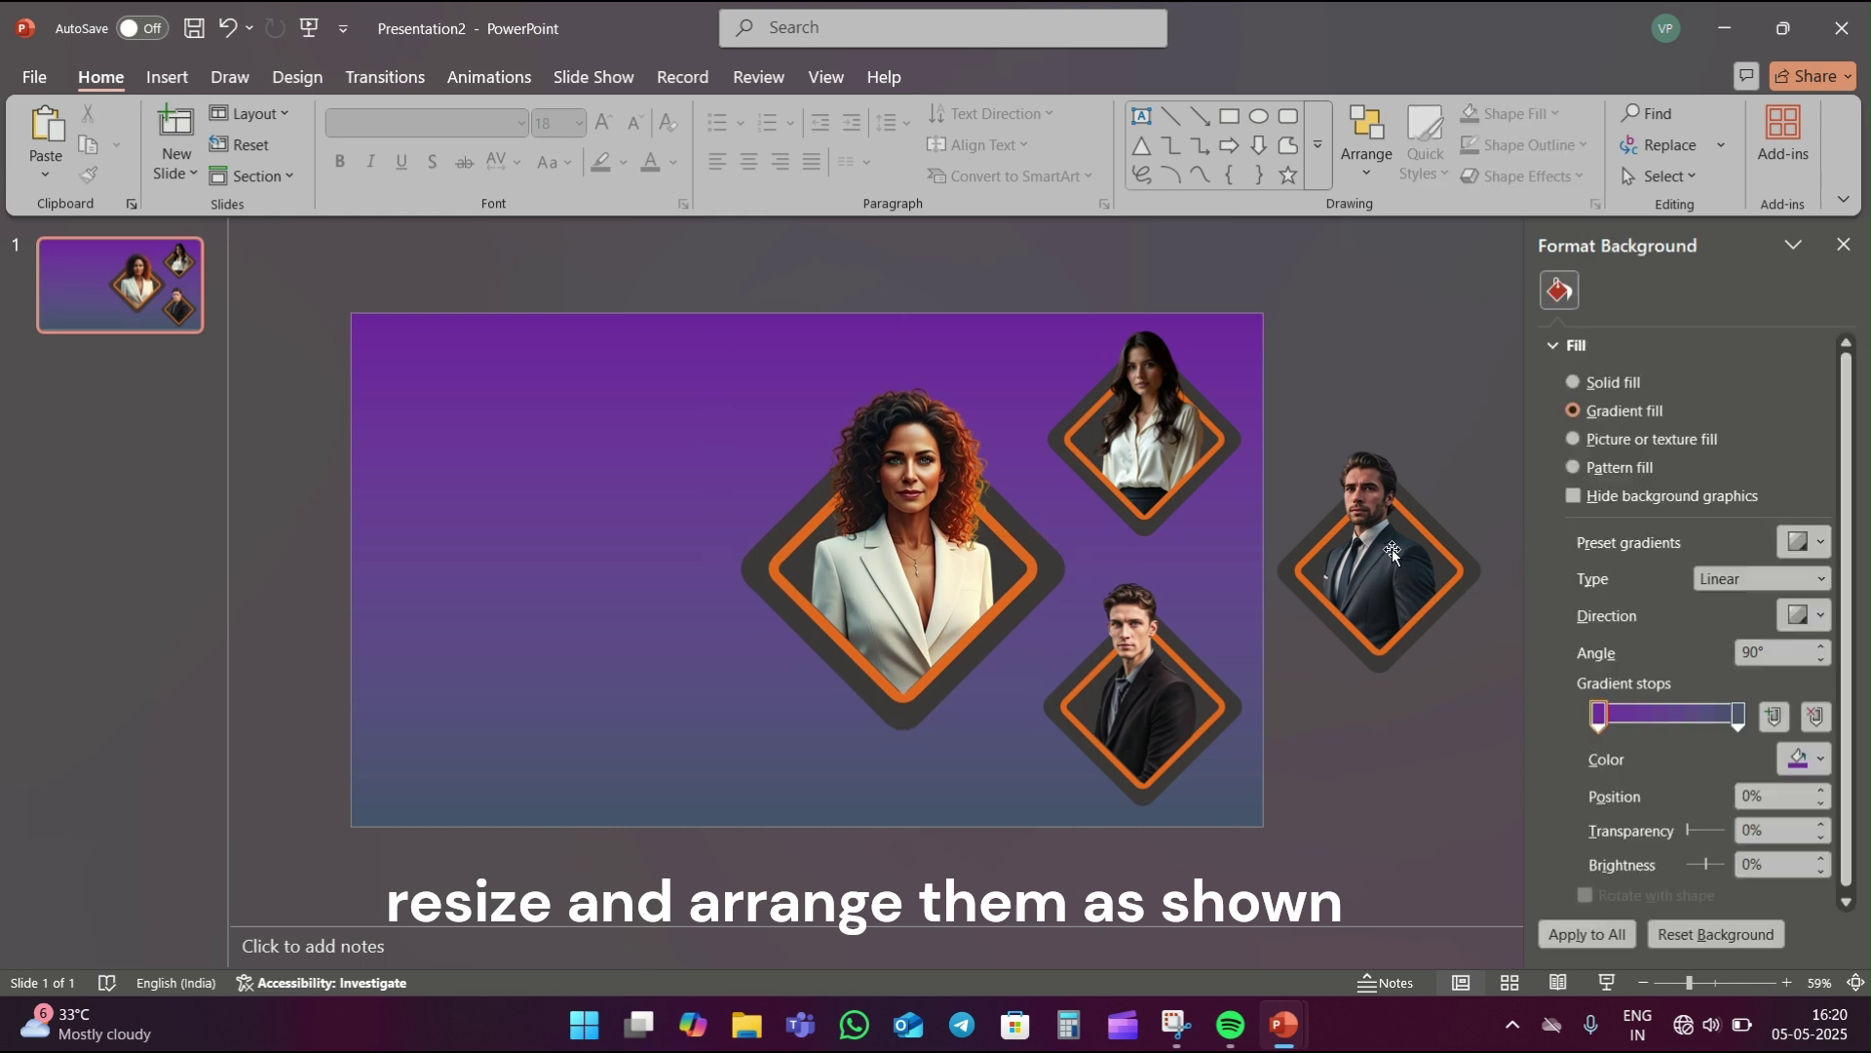
{"action": "left_click", "coordinate": [1389, 551]}
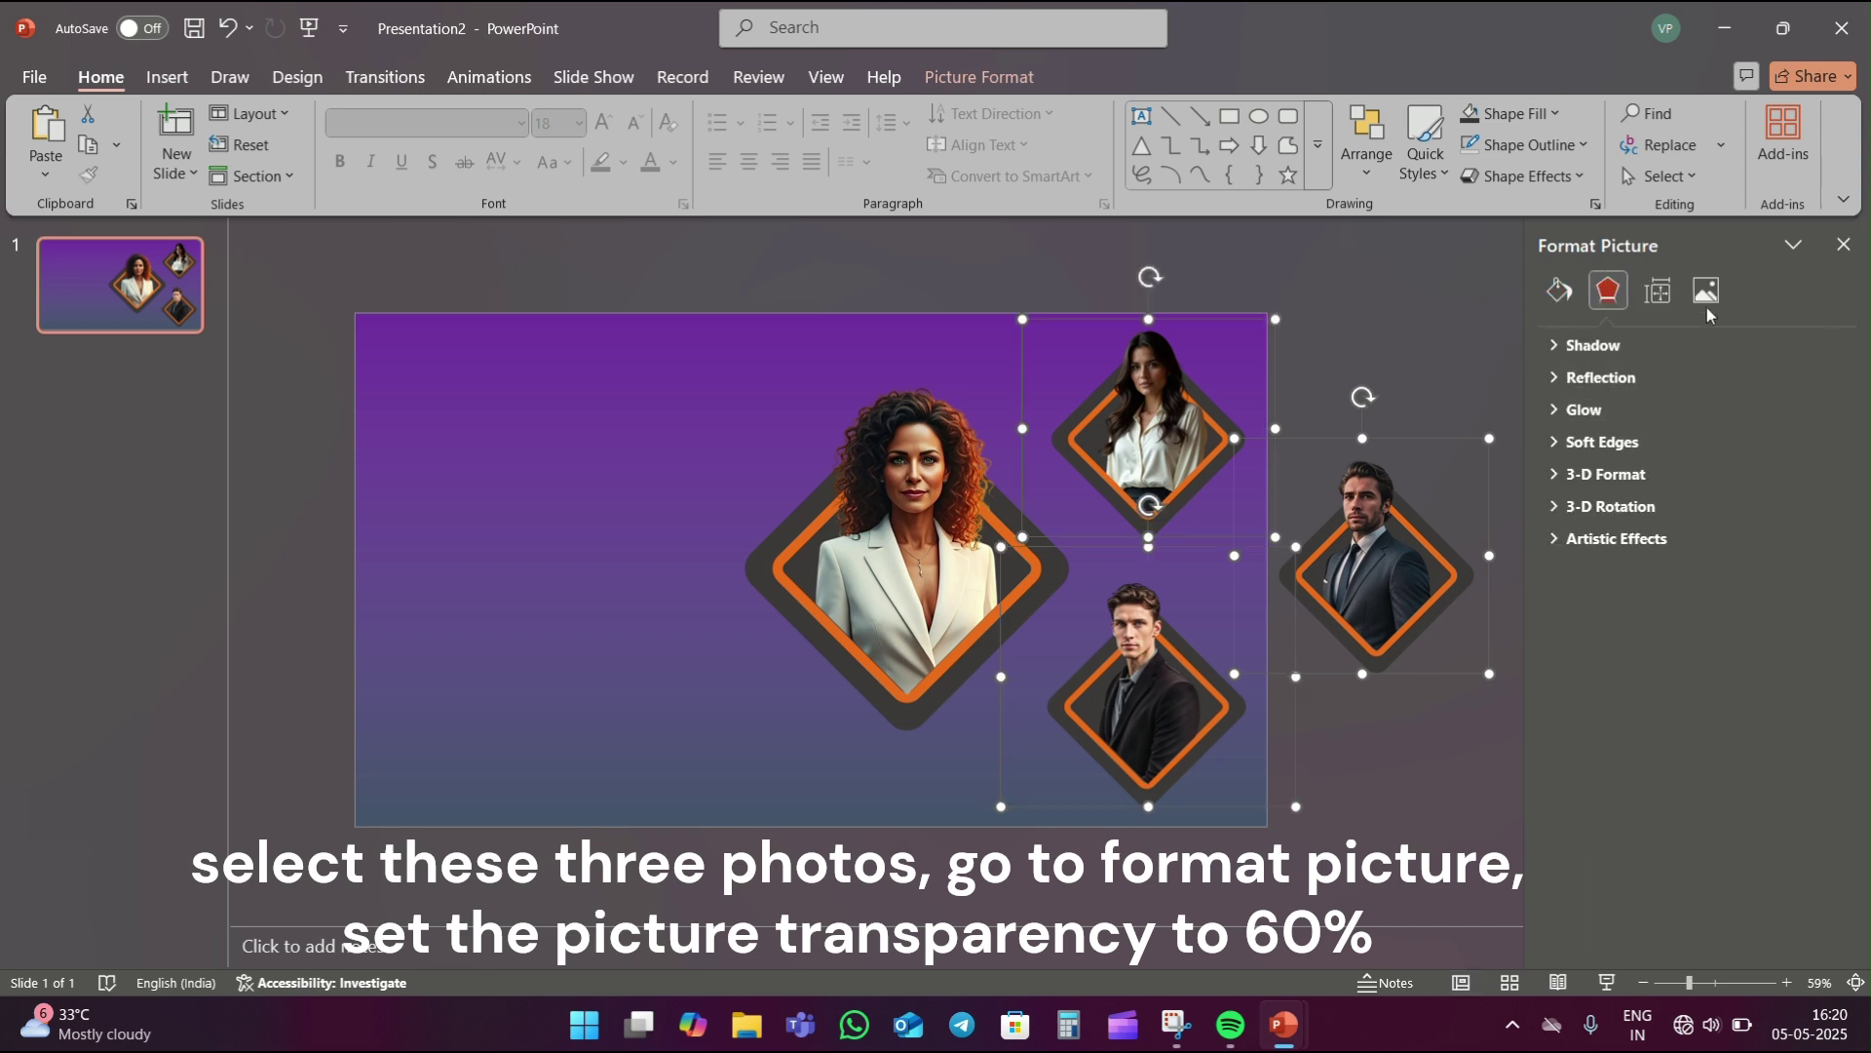
{"action": "left_click", "coordinate": [1707, 295]}
{"action": "left_click", "coordinate": [1639, 413]}
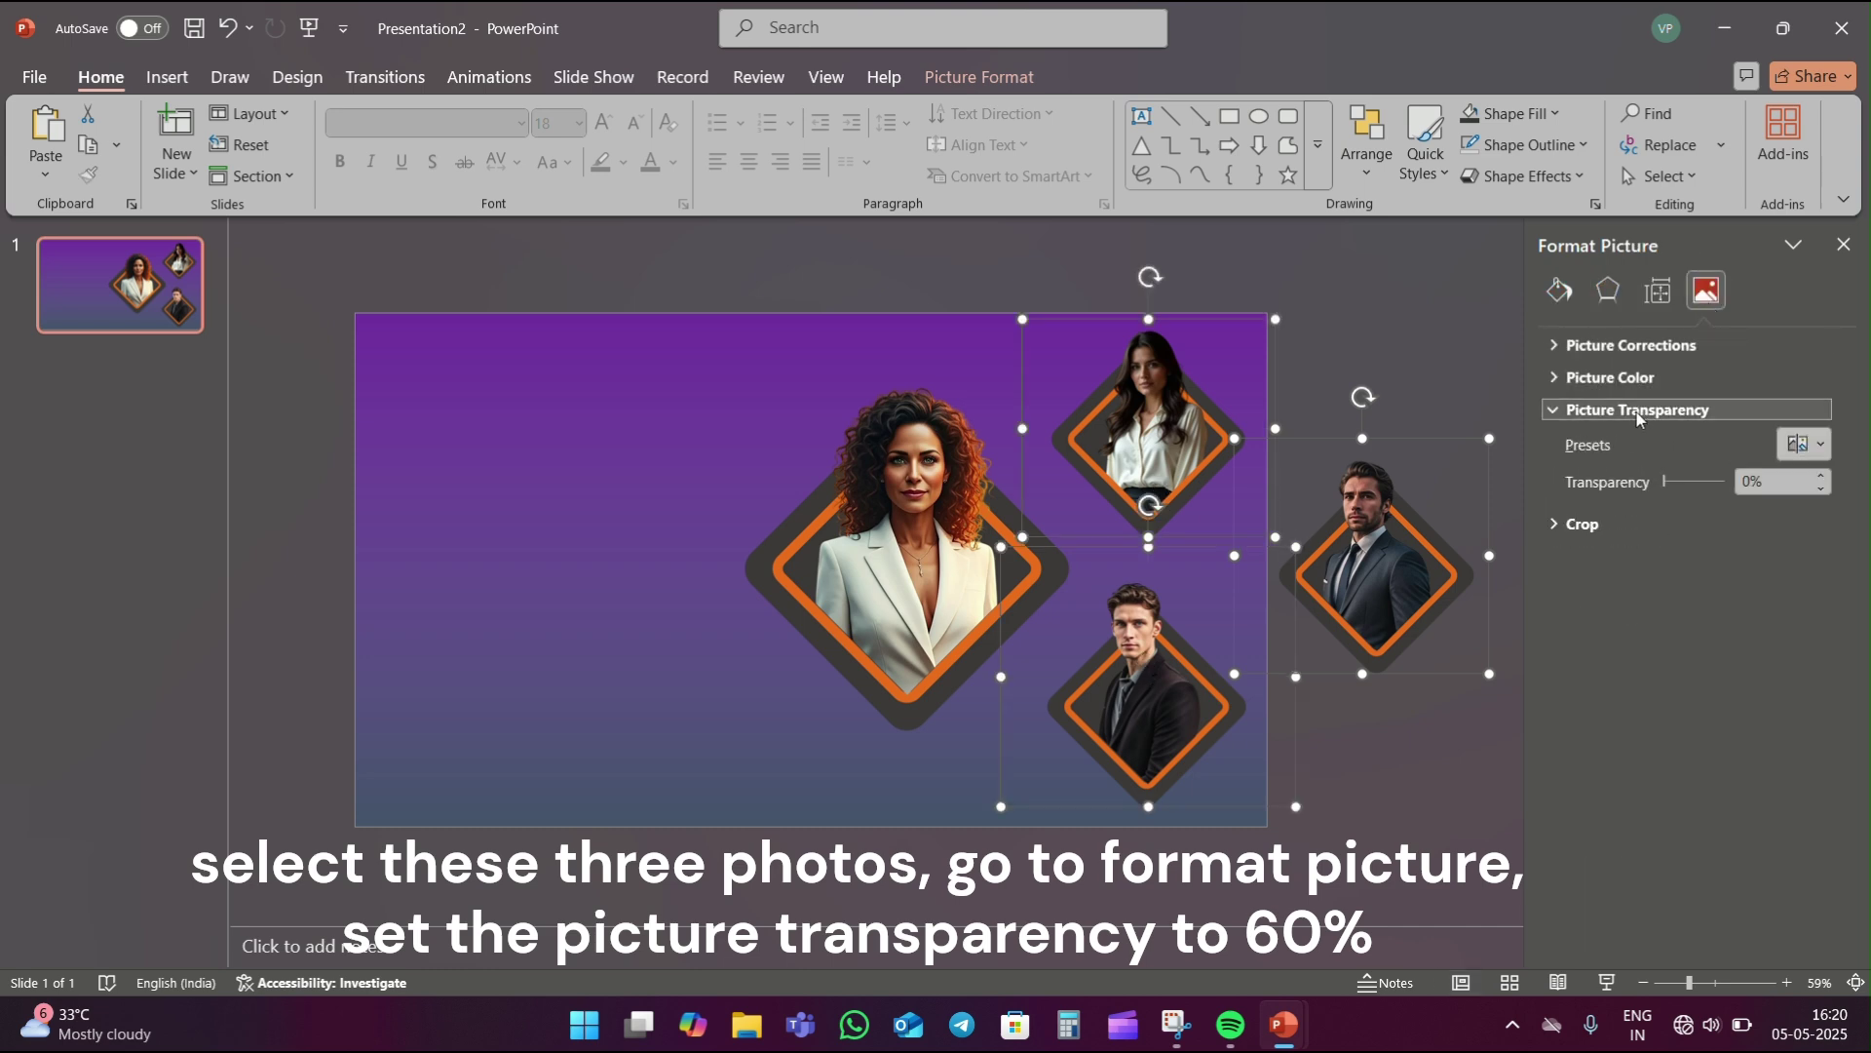
{"action": "type", "text": "60"}
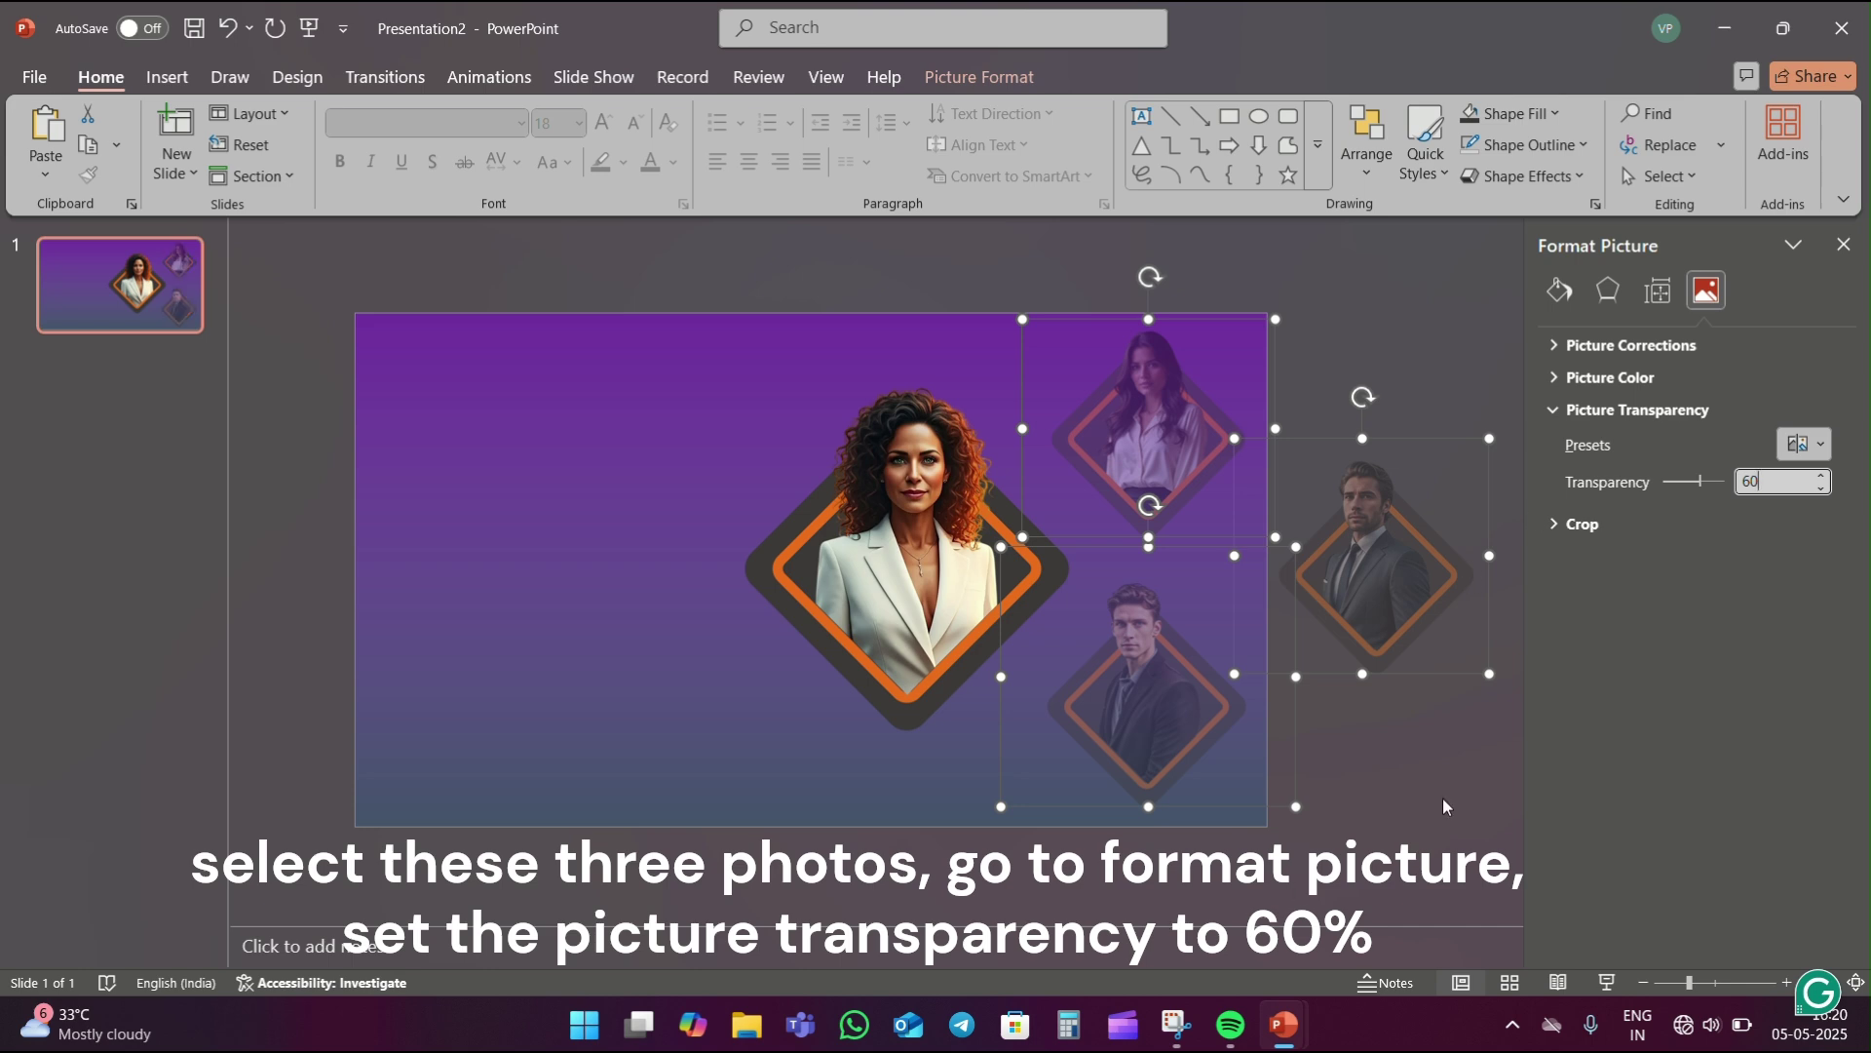
{"action": "left_click", "coordinate": [1443, 800]}
- Duplicate slide 1, enlarge the long-haired woman's portrait and swap the men's portraits on and off the slide
{"action": "right_click", "coordinate": [94, 278]}
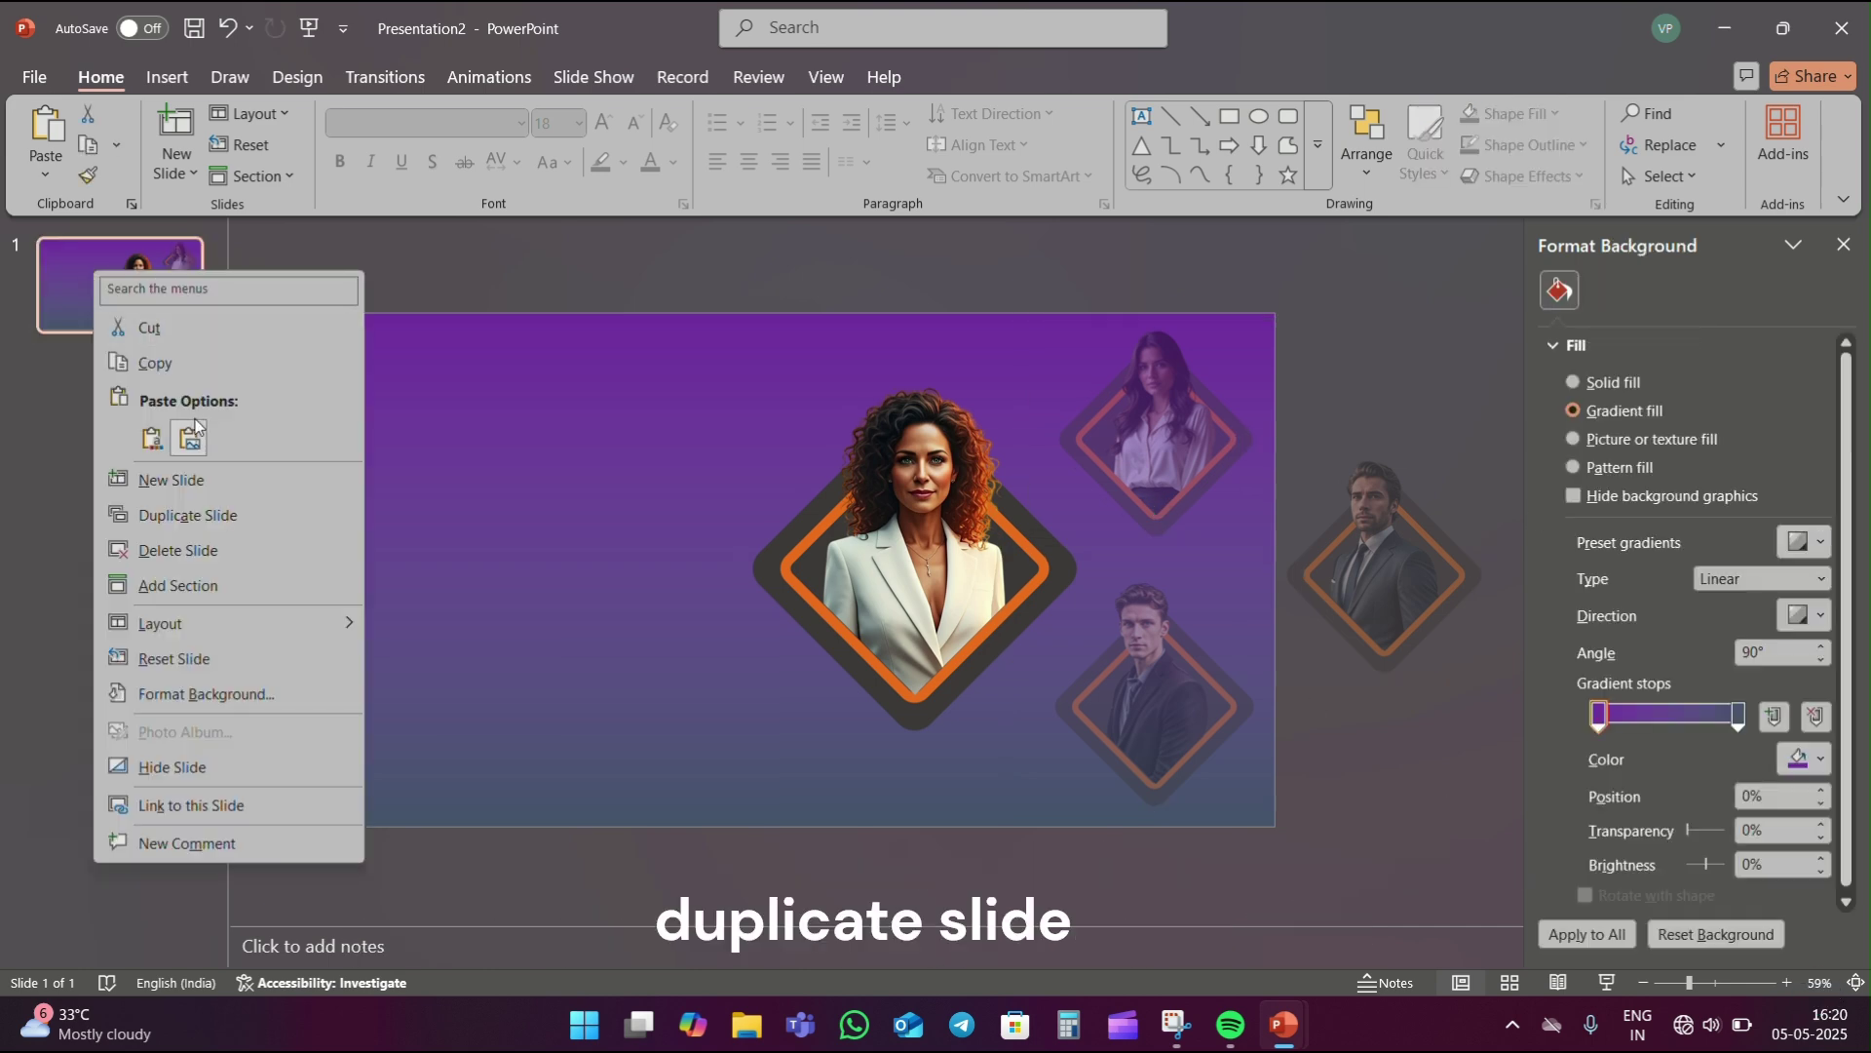
{"action": "left_click", "coordinate": [203, 518]}
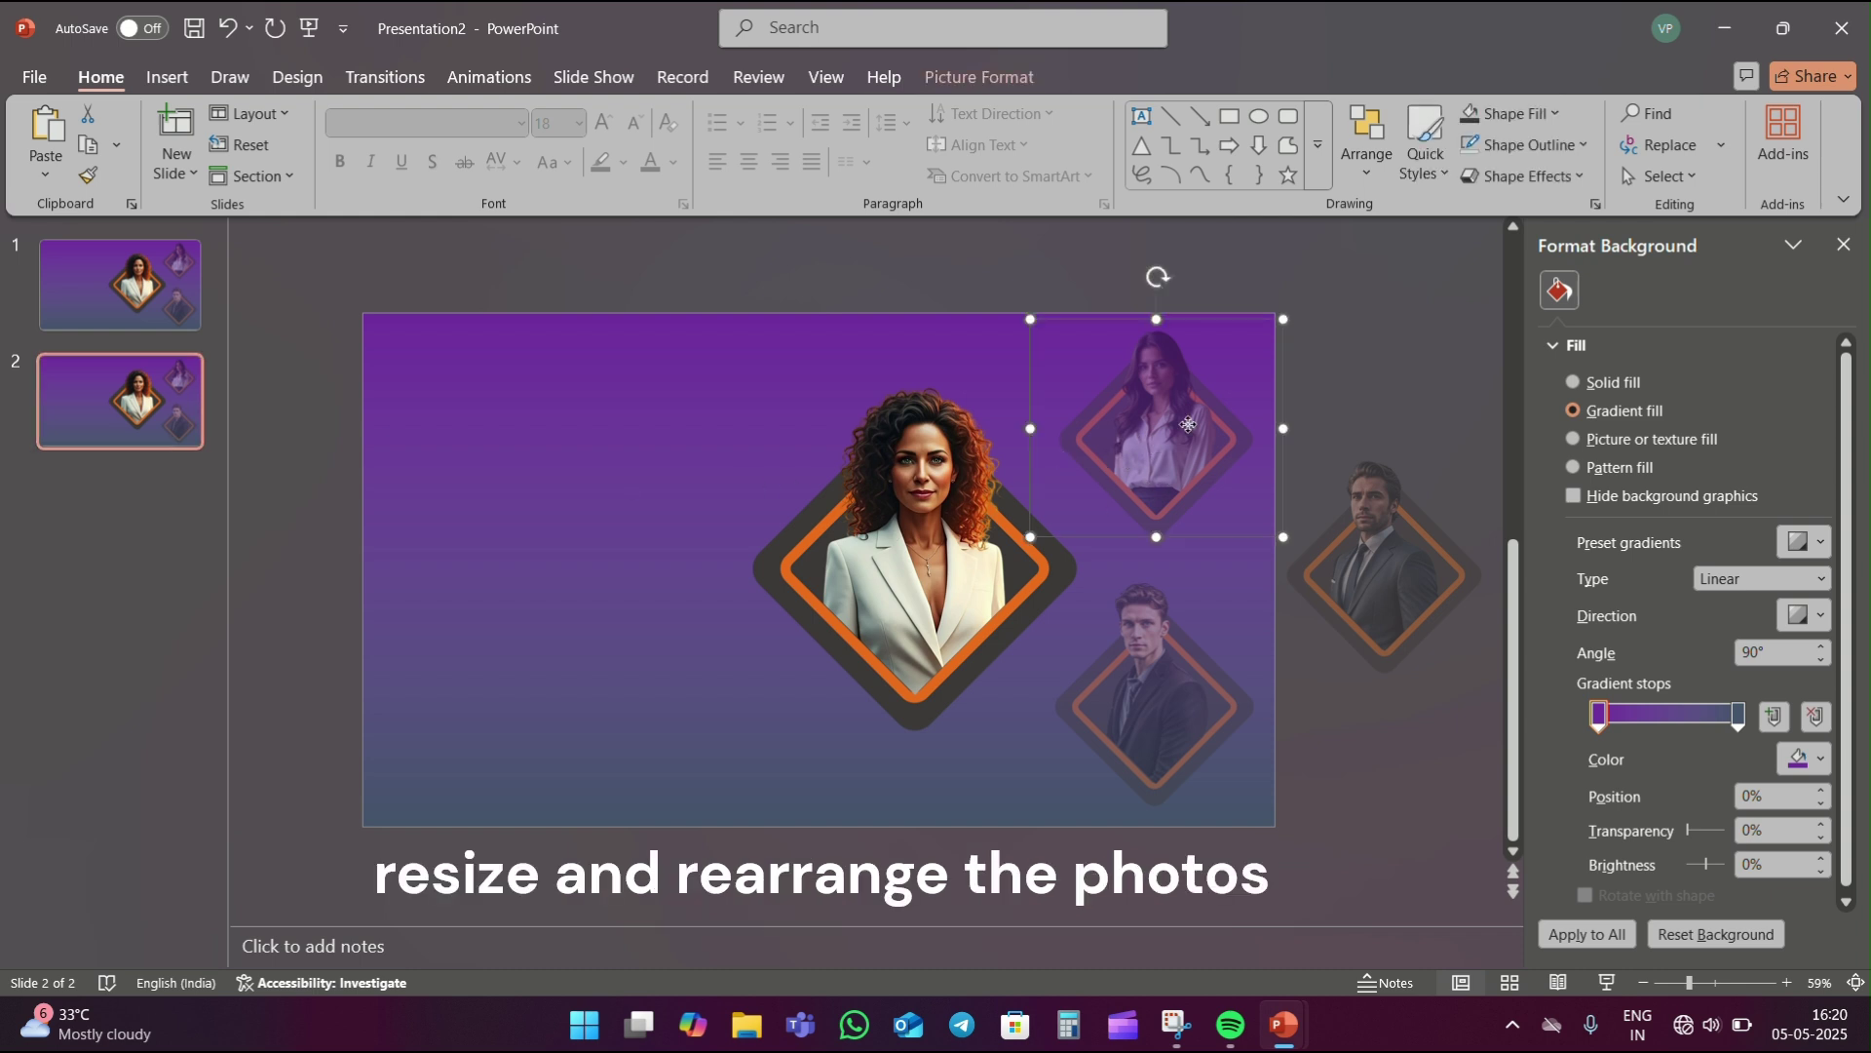
{"action": "left_click_drag", "start_coordinate": [1192, 426], "coordinate": [603, 543]}
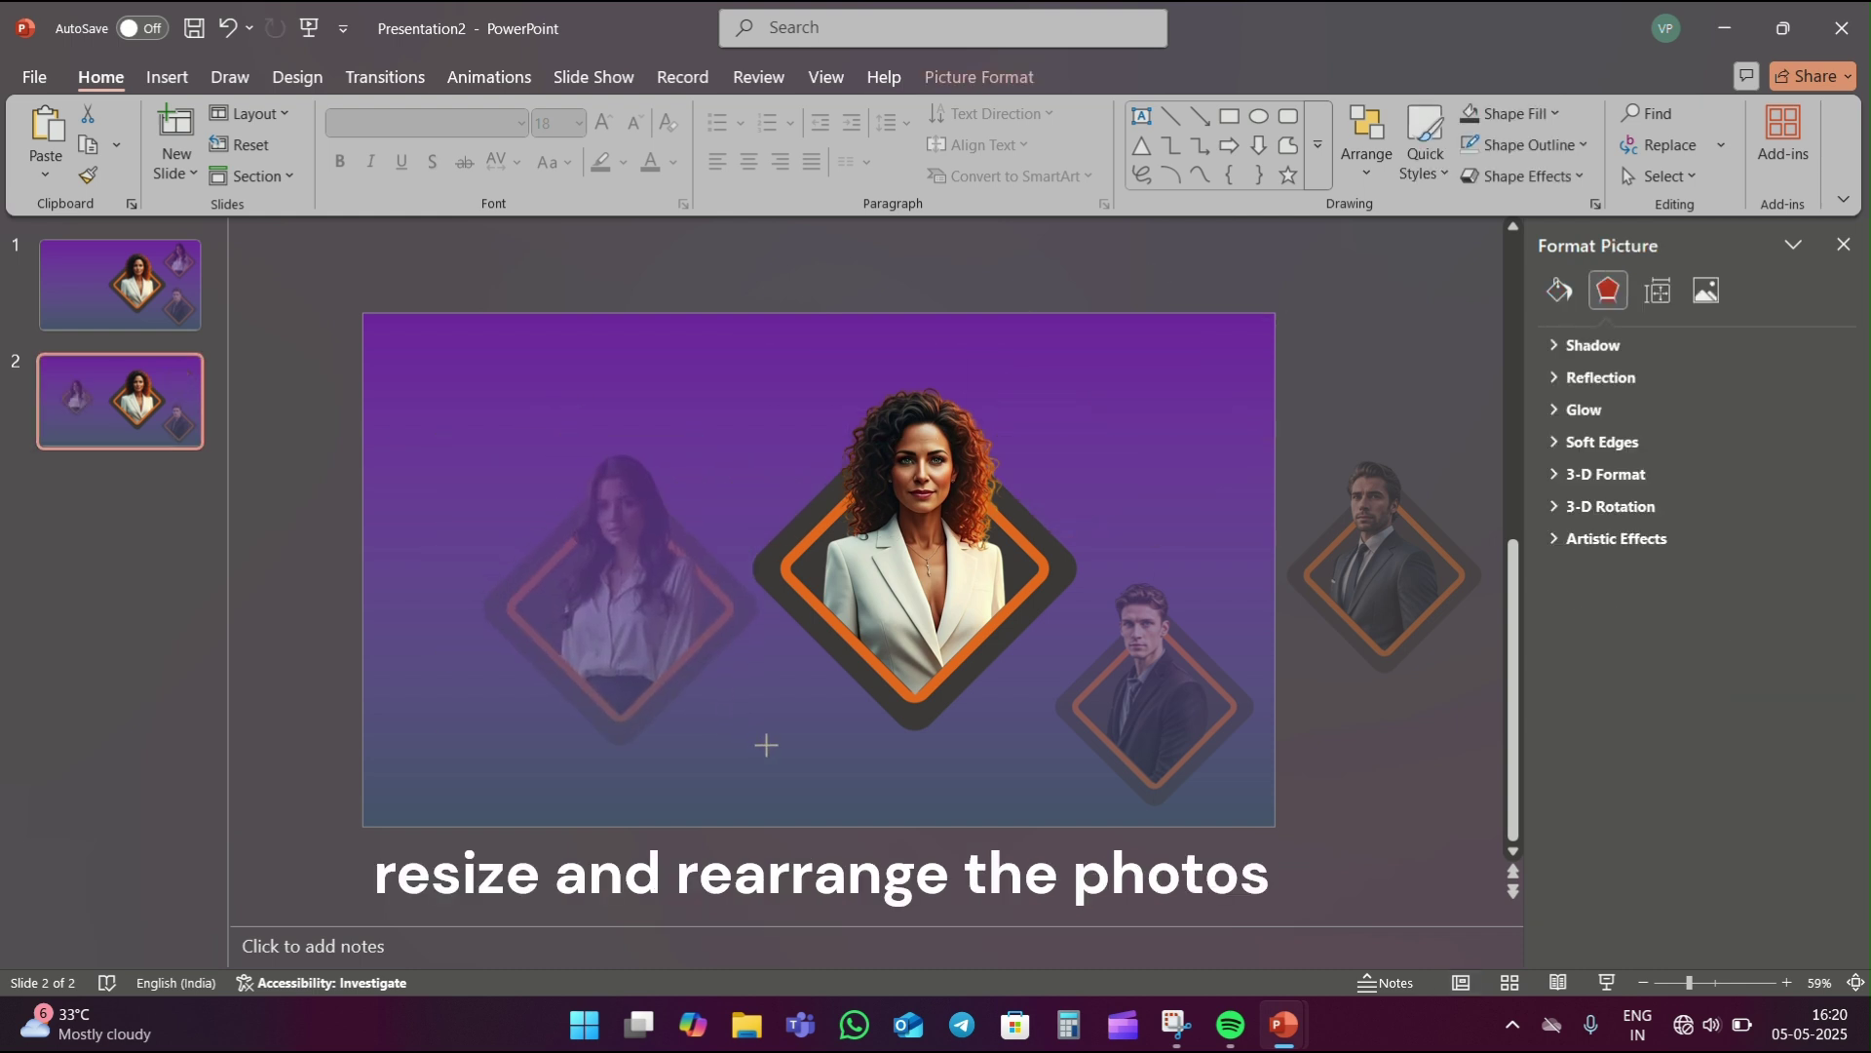
{"action": "left_click_drag", "start_coordinate": [697, 660], "coordinate": [780, 731]}
{"action": "left_click_drag", "start_coordinate": [447, 443], "coordinate": [372, 377]}
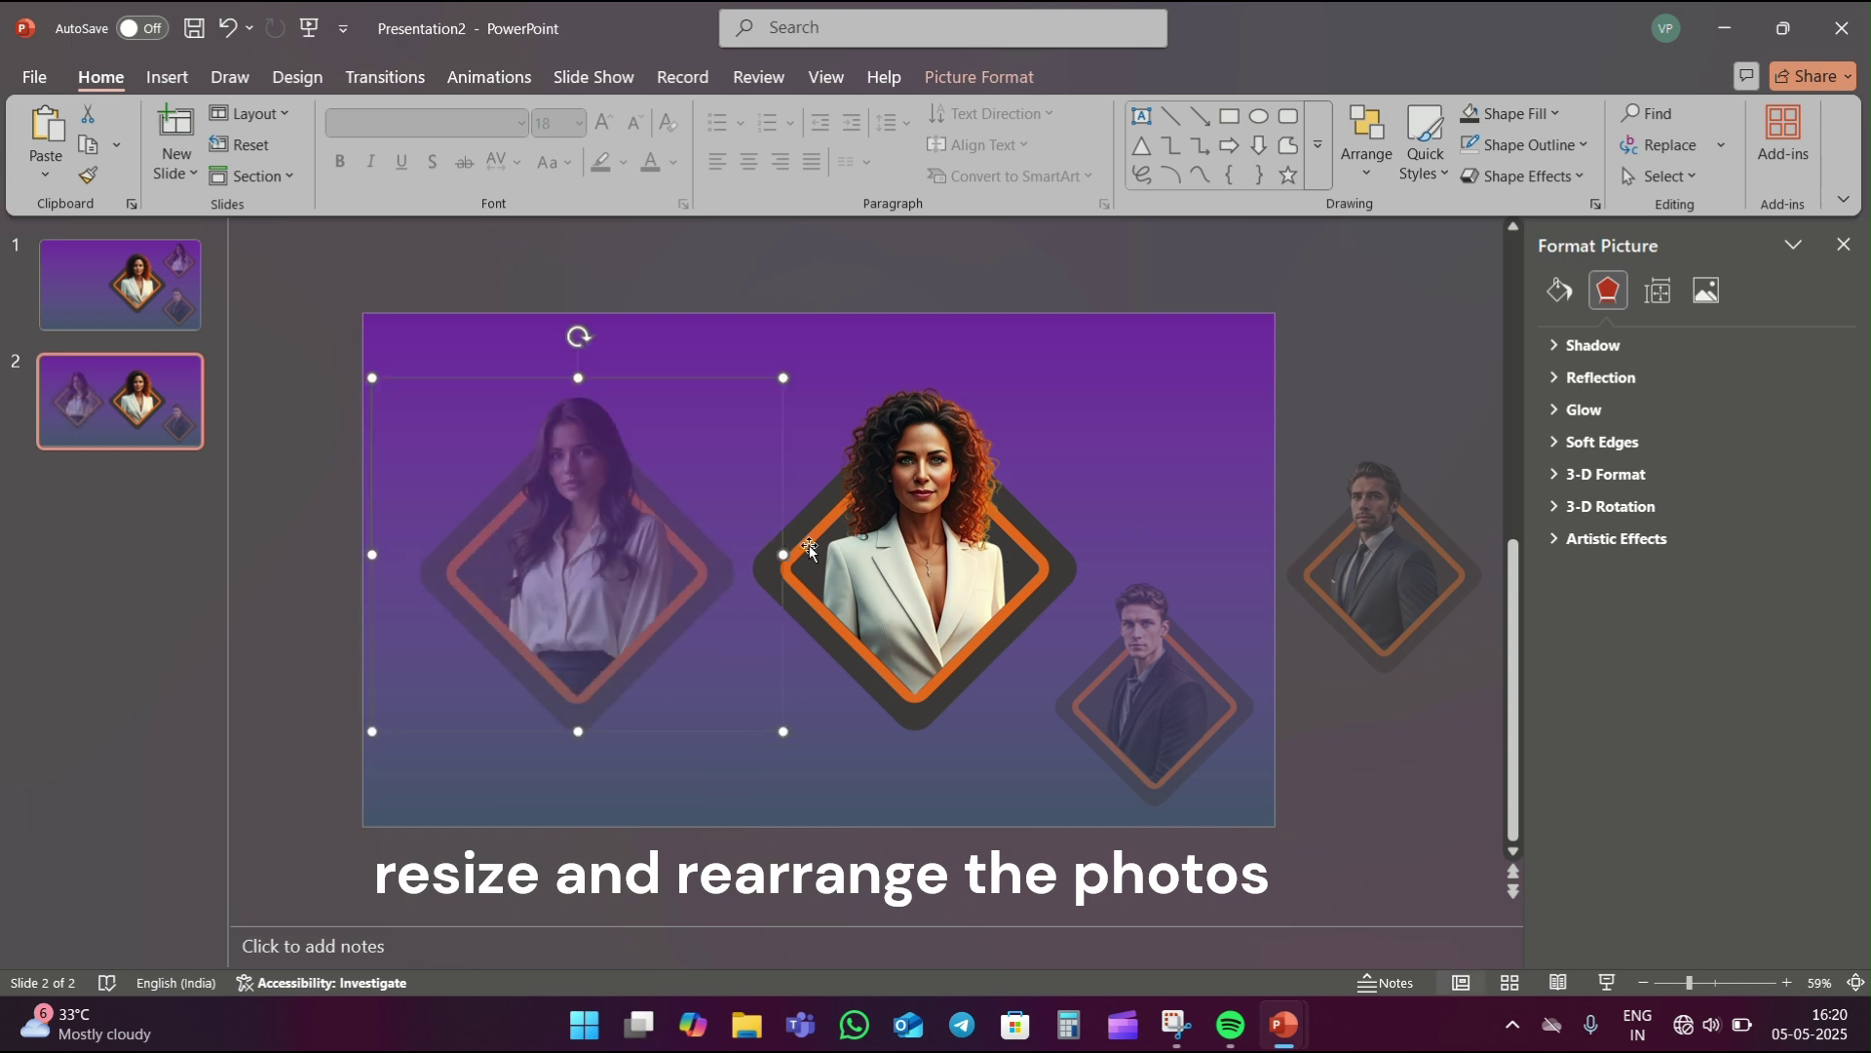
{"action": "left_click_drag", "start_coordinate": [1402, 556], "coordinate": [1170, 427]}
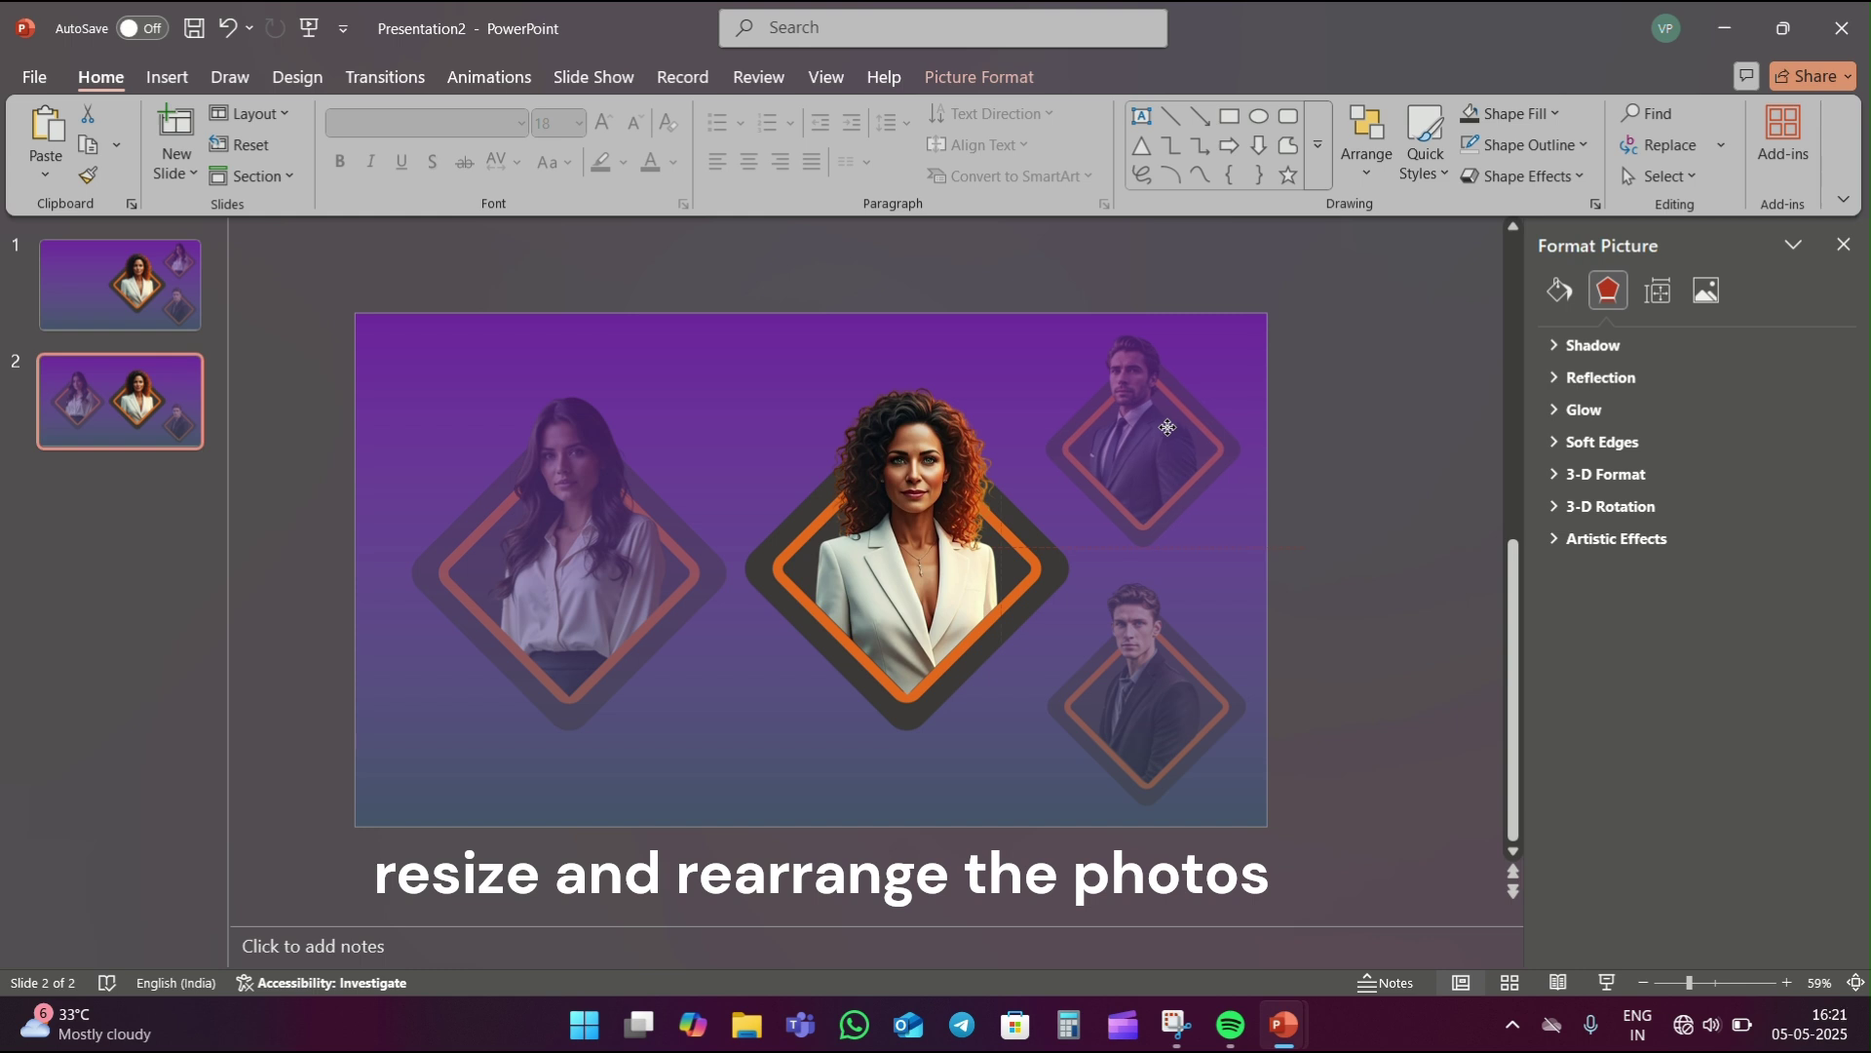
{"action": "left_click_drag", "start_coordinate": [1200, 682], "coordinate": [1443, 575]}
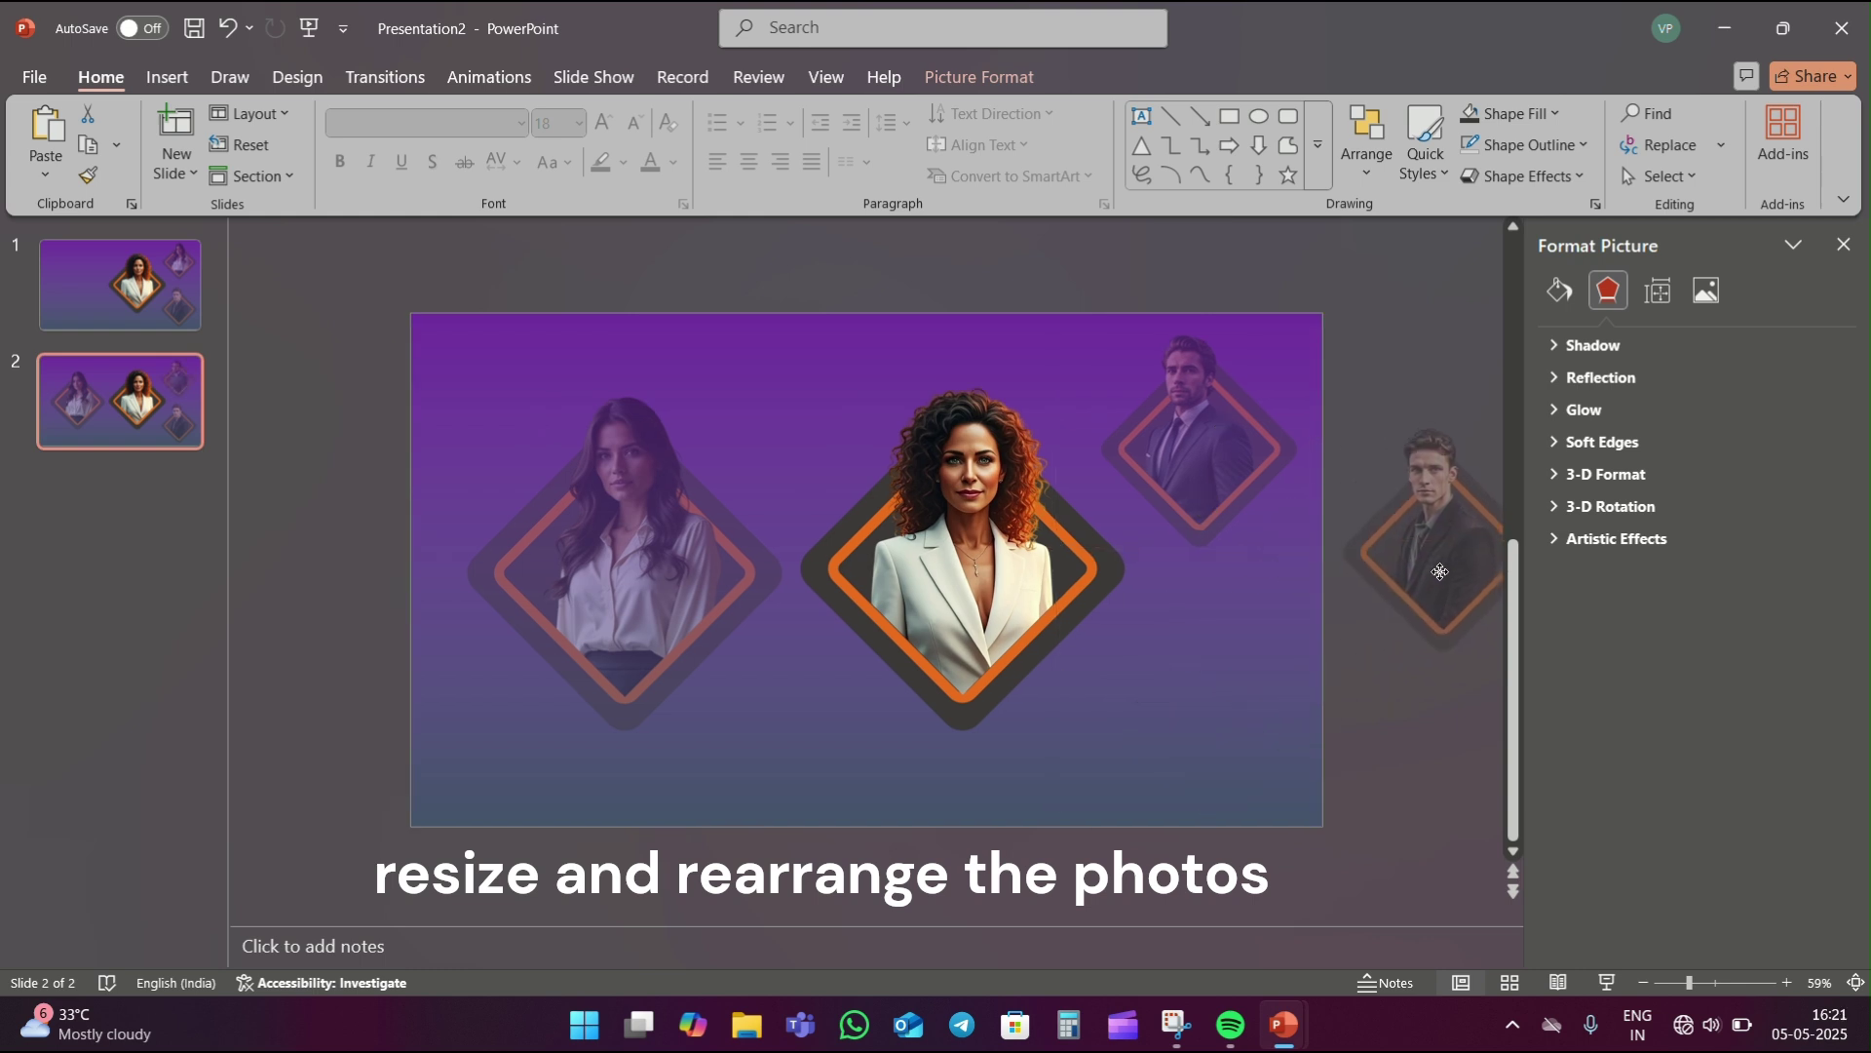
- Shrink the curly-haired woman's portrait to the lower right and centre the long-haired woman's portrait
{"action": "left_click", "coordinate": [723, 454]}
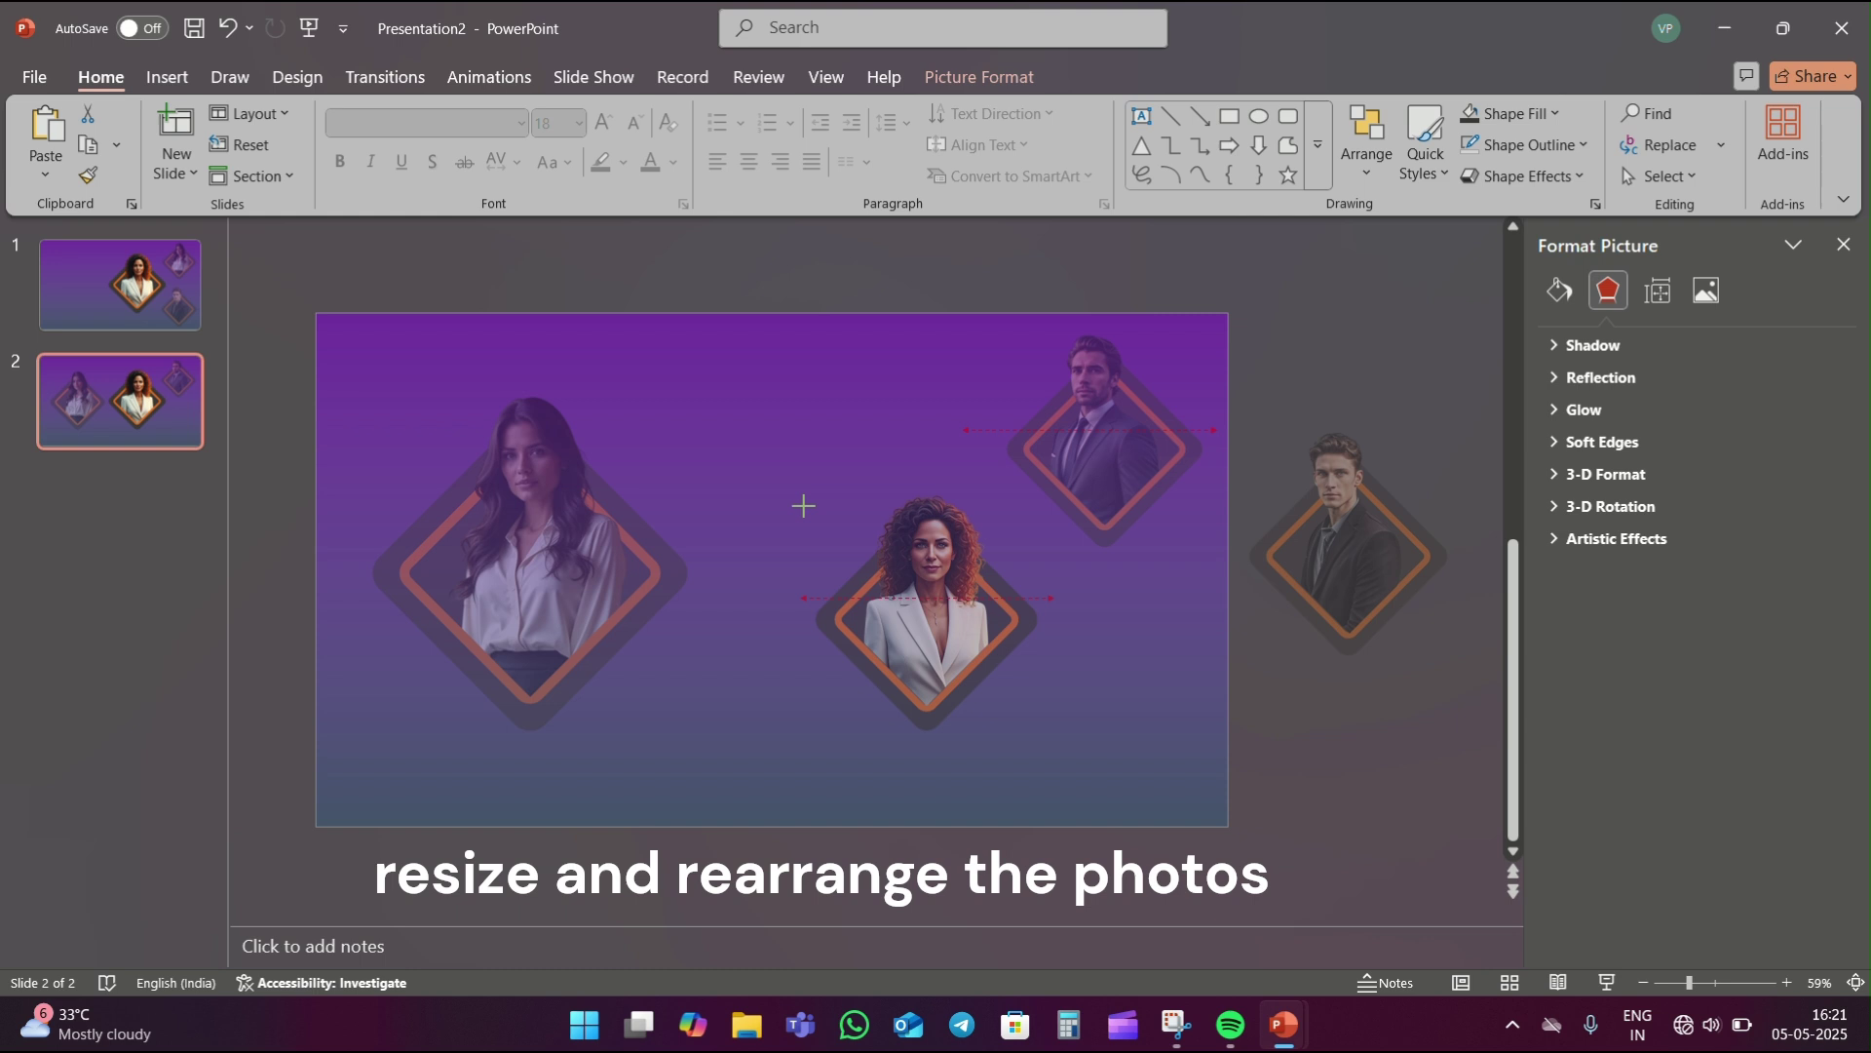
{"action": "left_click_drag", "start_coordinate": [682, 343], "coordinate": [804, 488]}
{"action": "left_click_drag", "start_coordinate": [849, 571], "coordinate": [1005, 631]}
{"action": "left_click_drag", "start_coordinate": [962, 539], "coordinate": [983, 567]}
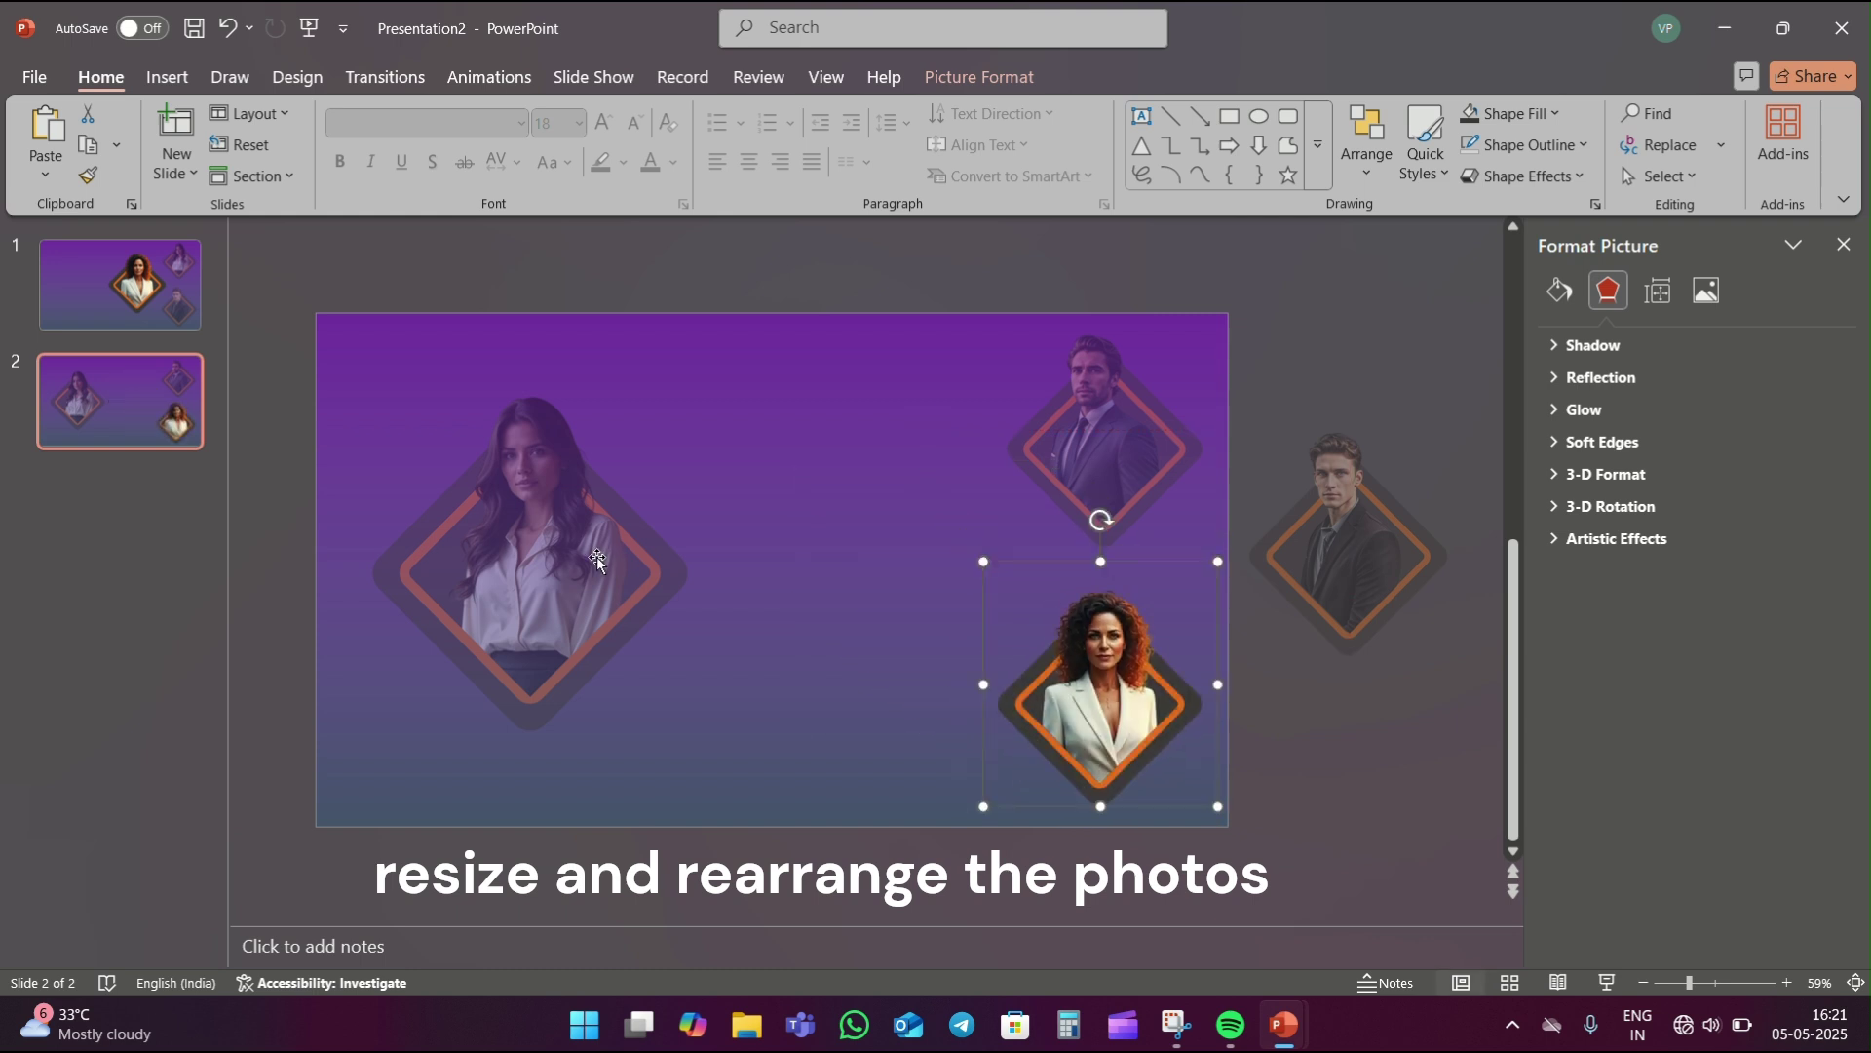
{"action": "left_click_drag", "start_coordinate": [517, 595], "coordinate": [836, 600]}
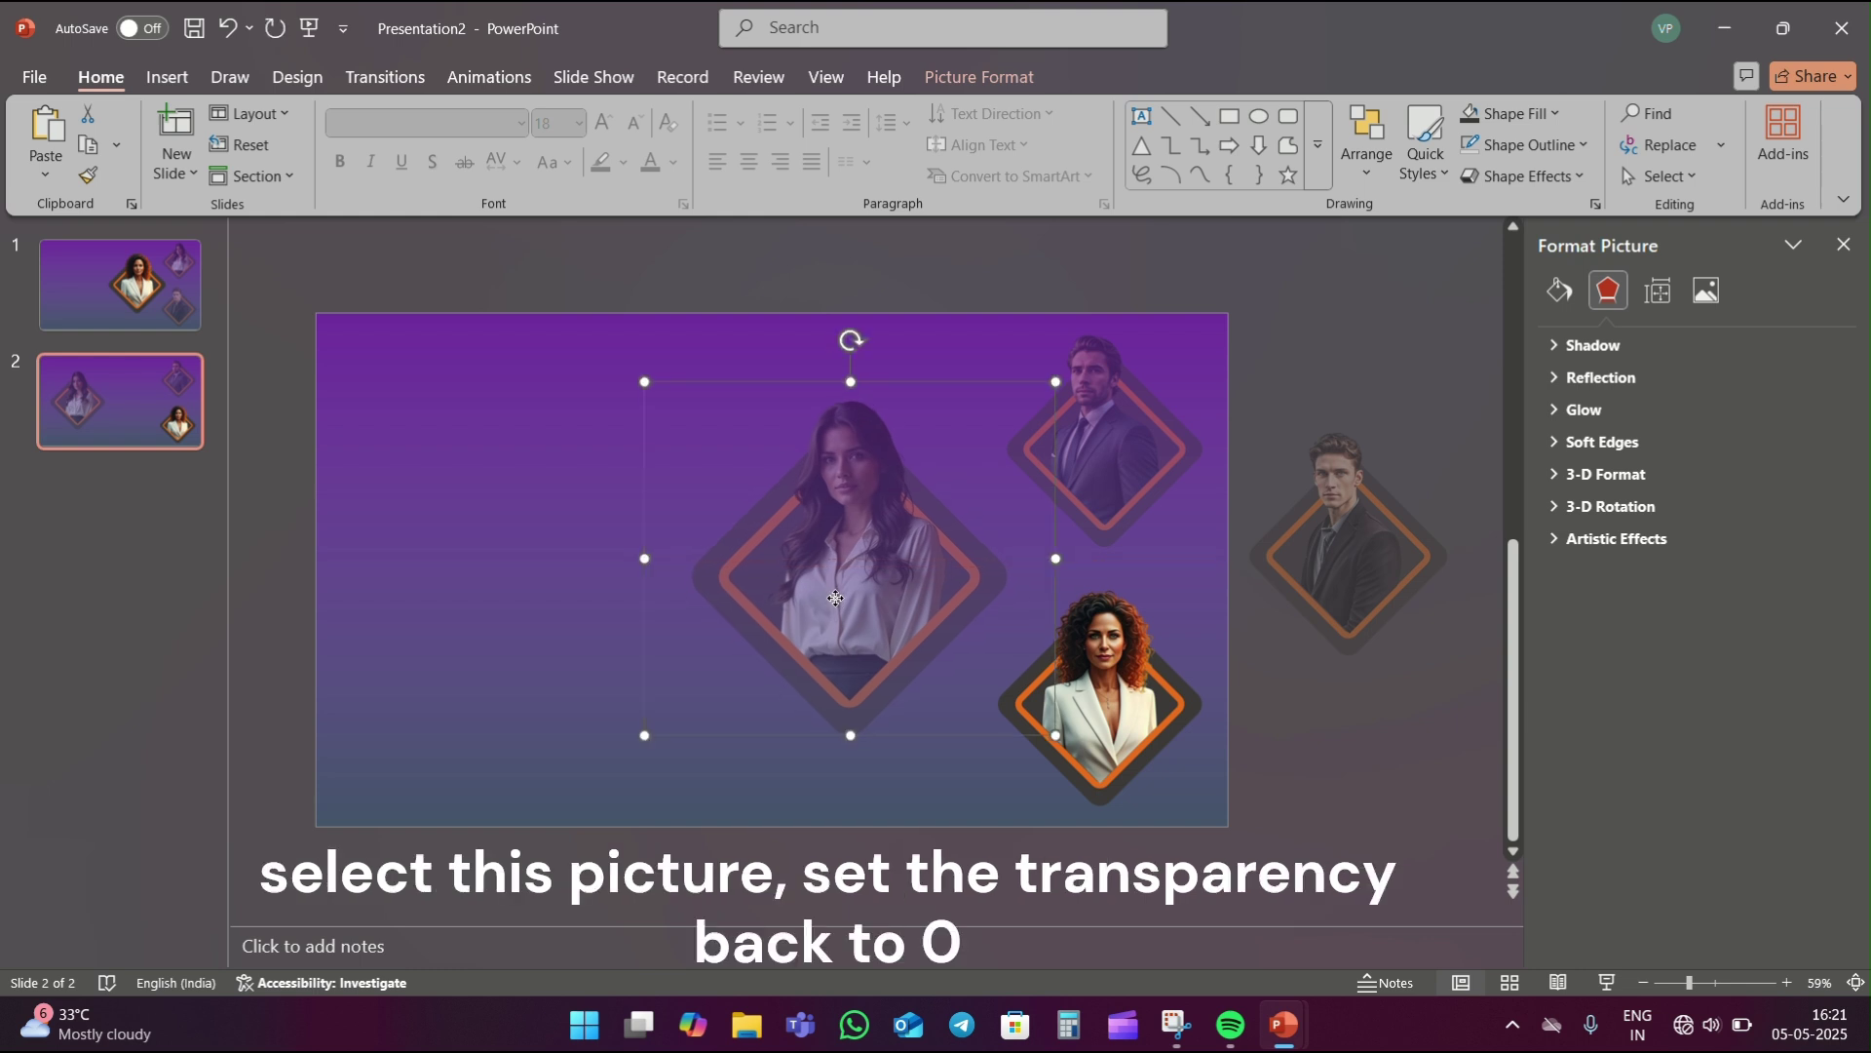
- Set the long-haired woman's portrait to 0% transparency and the lower-right portrait to 60%
{"action": "left_click", "coordinate": [1367, 711]}
{"action": "left_click", "coordinate": [969, 590]}
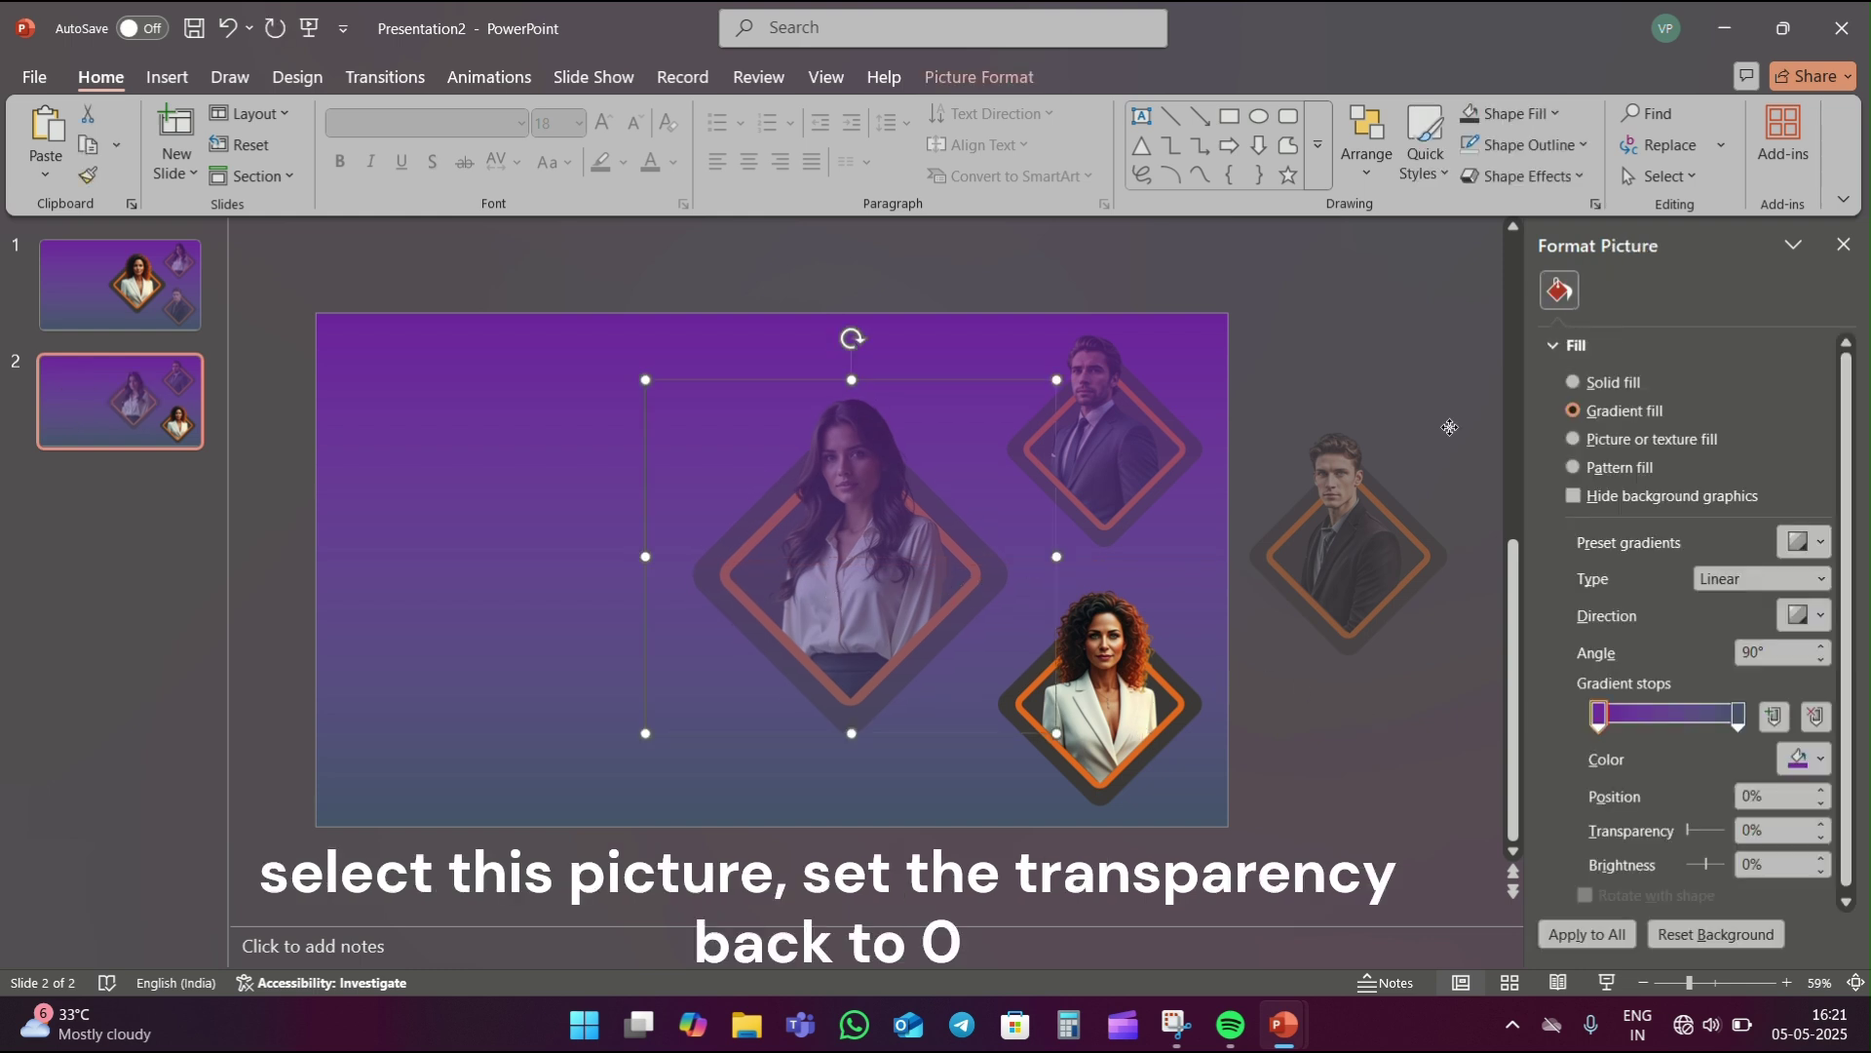
{"action": "left_click", "coordinate": [1706, 289]}
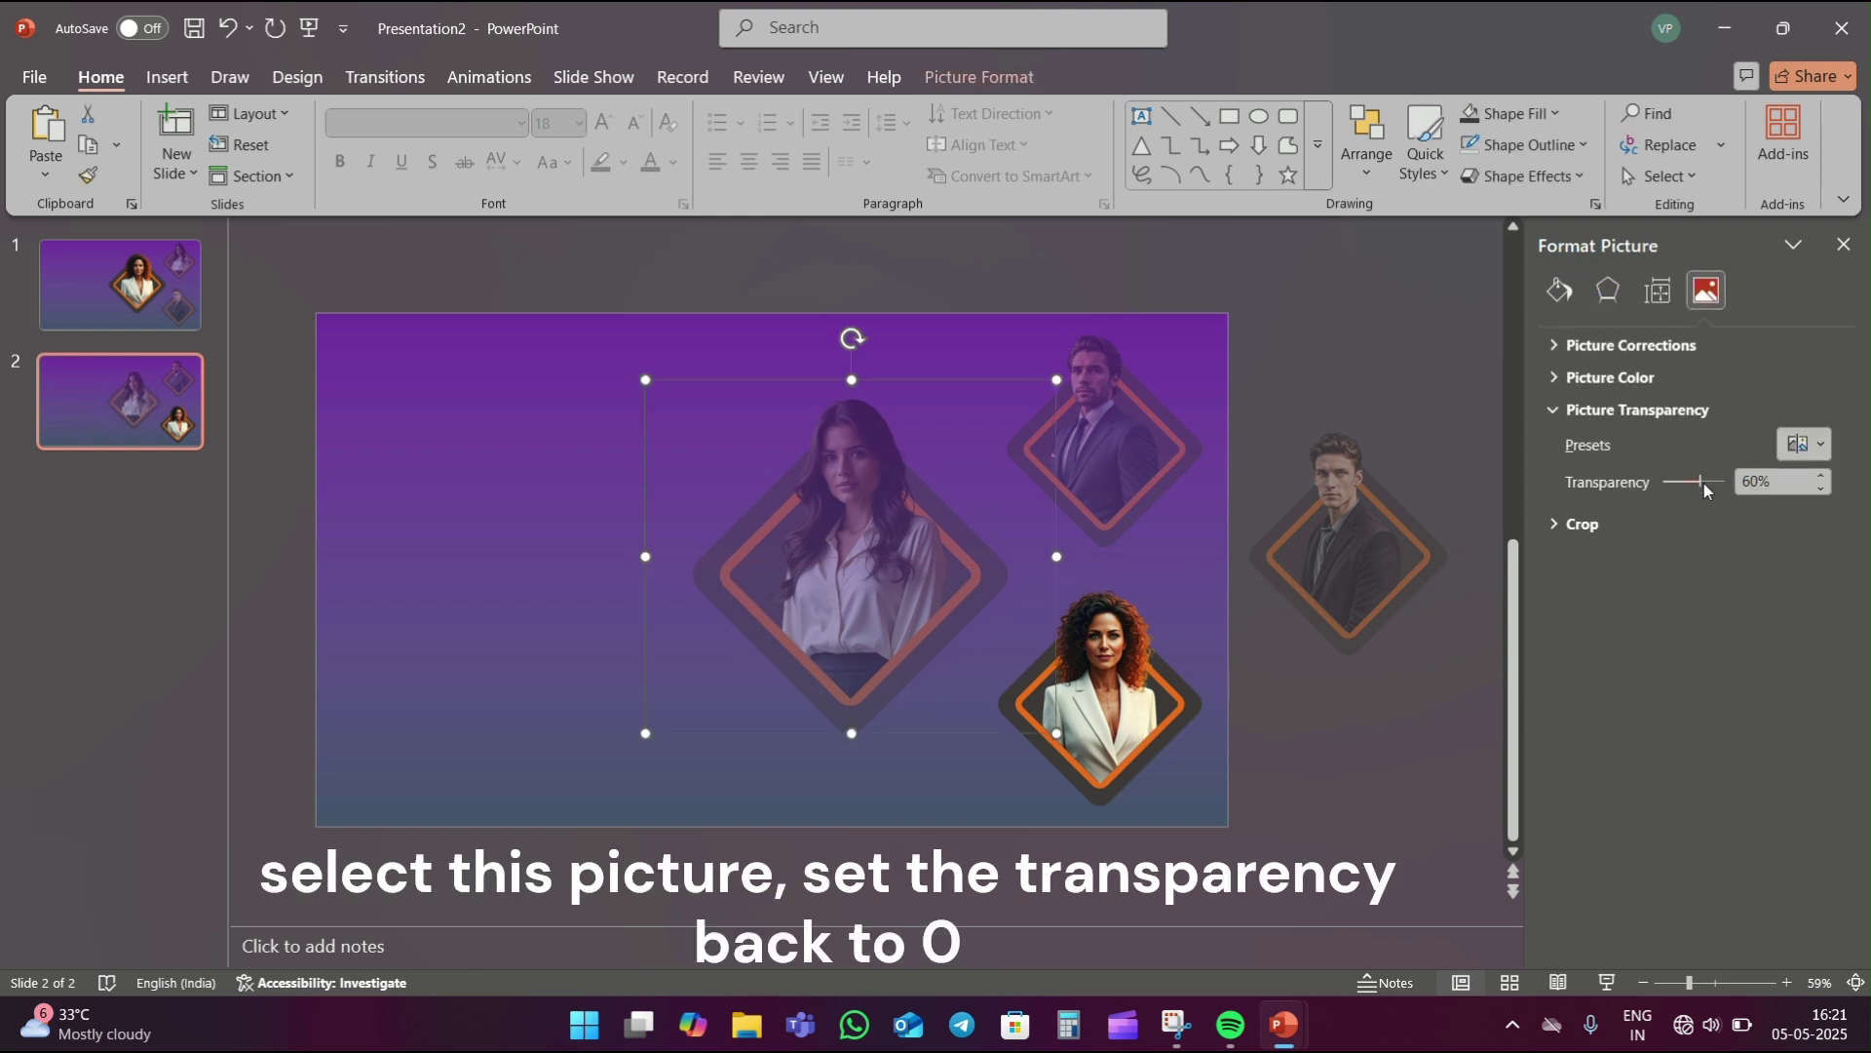
{"action": "left_click_drag", "start_coordinate": [1701, 481], "coordinate": [1648, 493]}
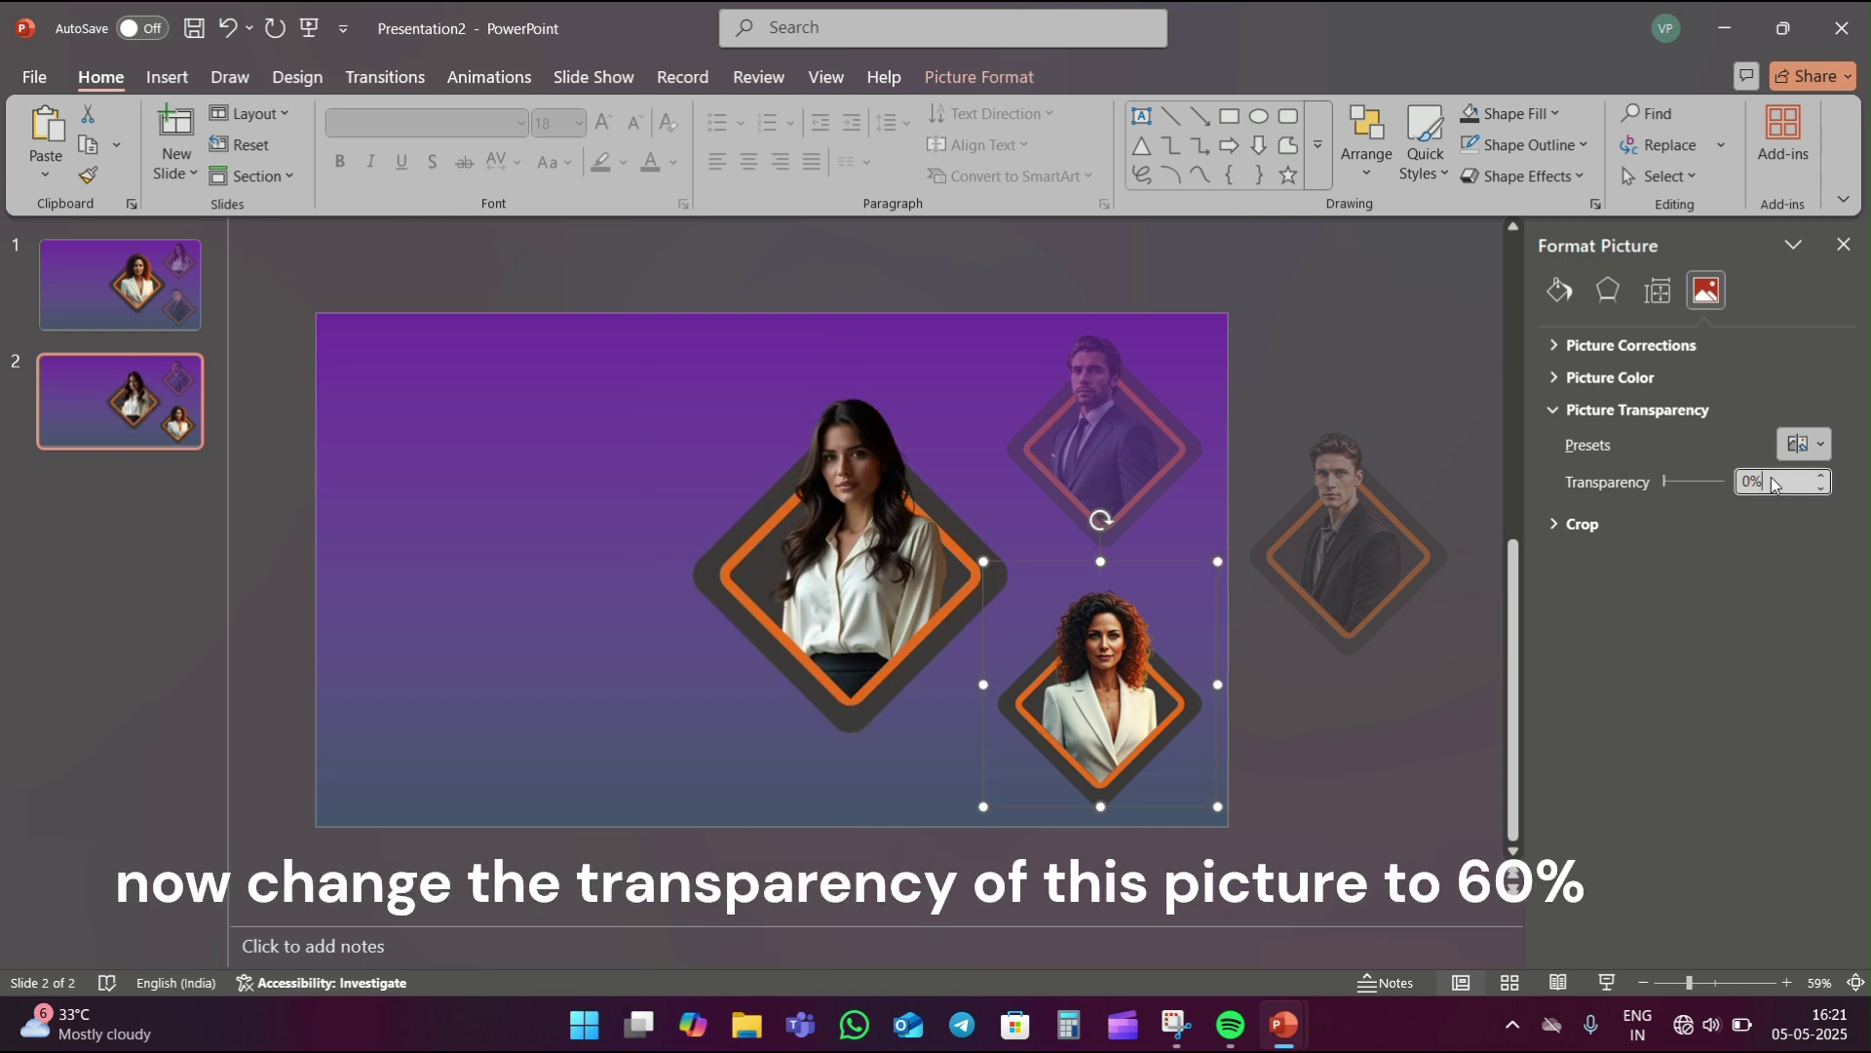
{"action": "type", "text": "60"}
{"action": "key", "text": "Return"}
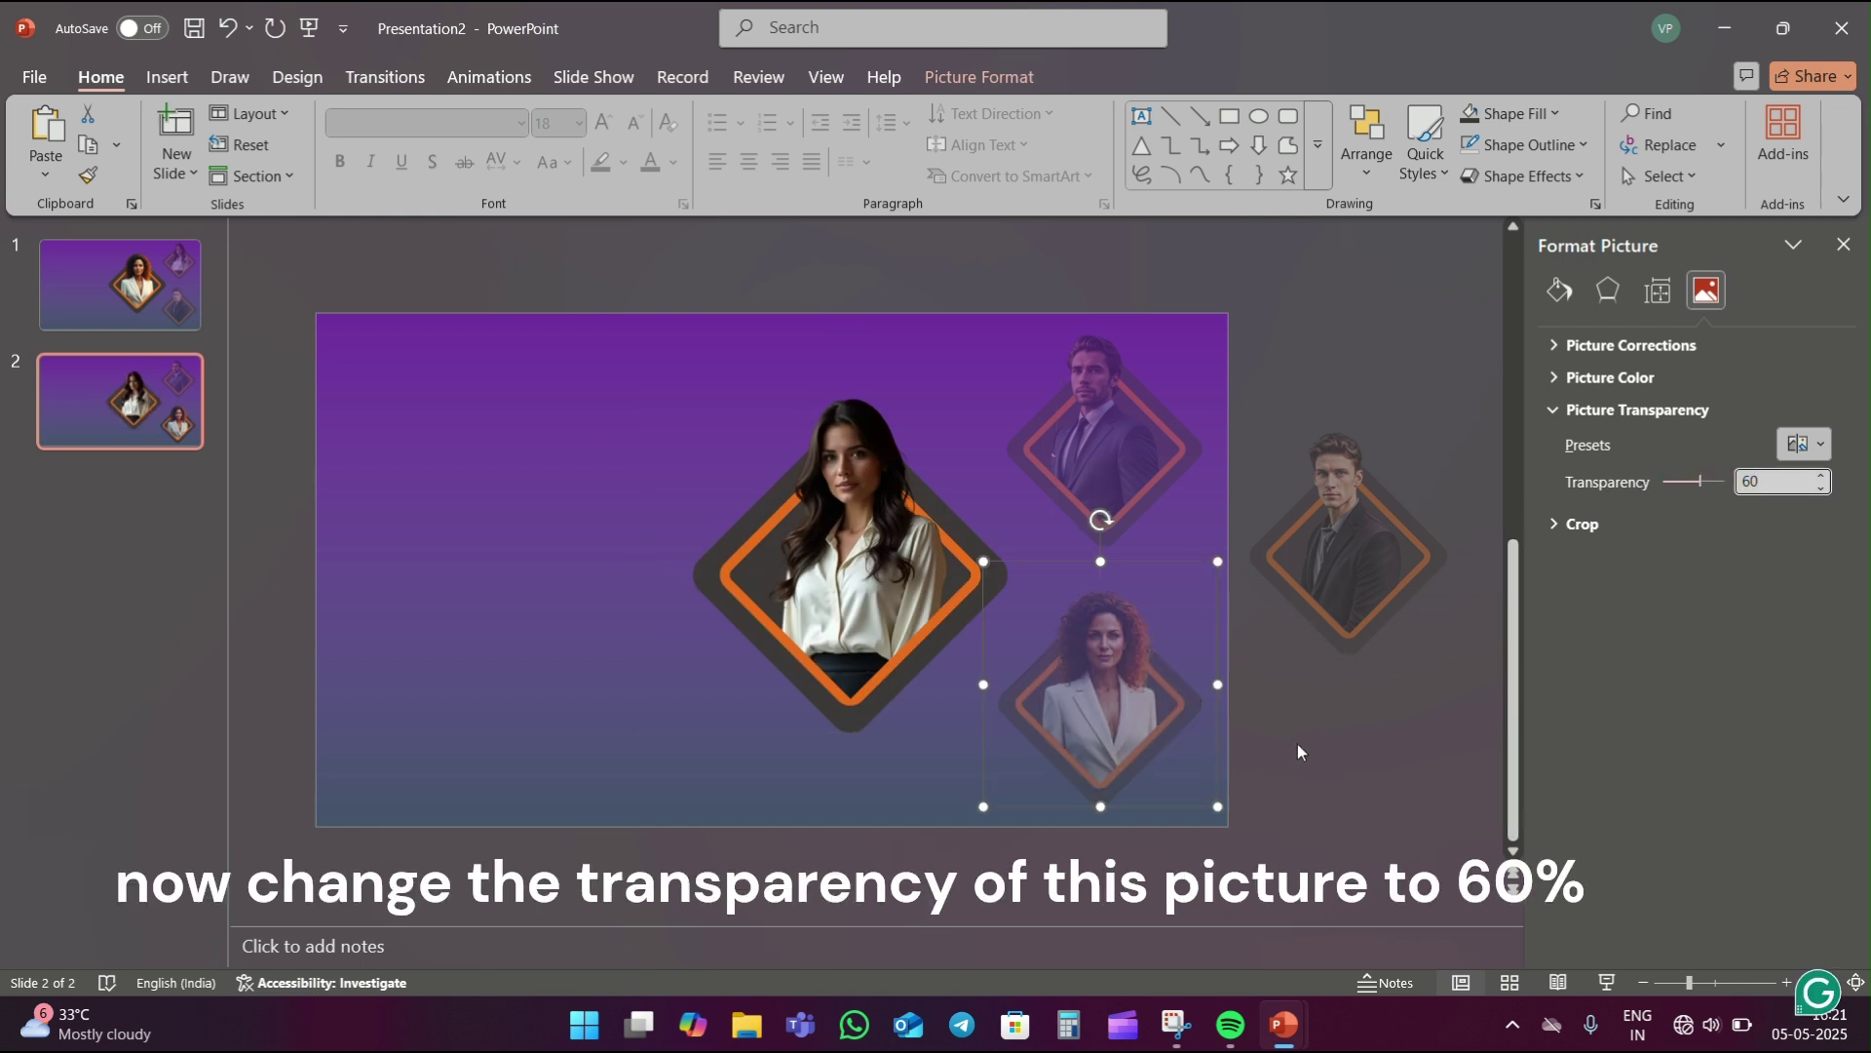
{"action": "left_click", "coordinate": [114, 778]}
- Duplicate slide 2 and move the top man portrait to the left, enlarging it
{"action": "right_click", "coordinate": [121, 414]}
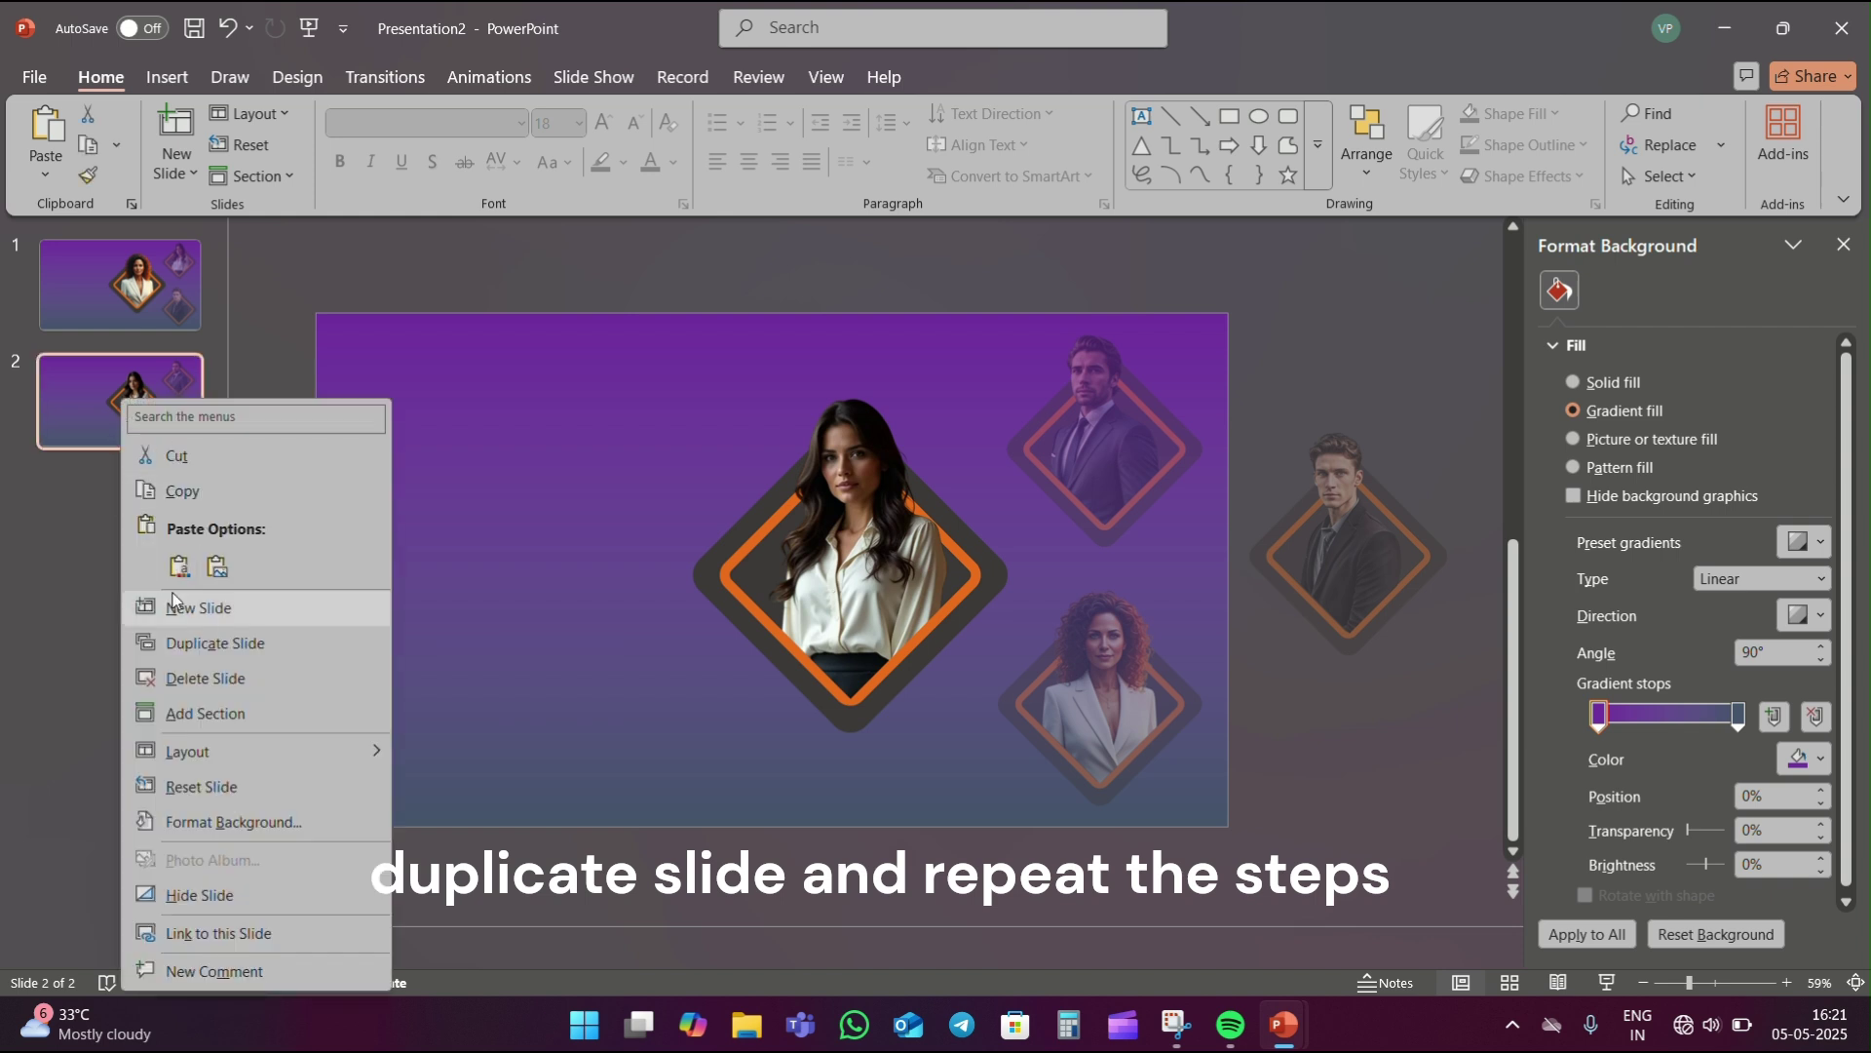
{"action": "left_click", "coordinate": [191, 649]}
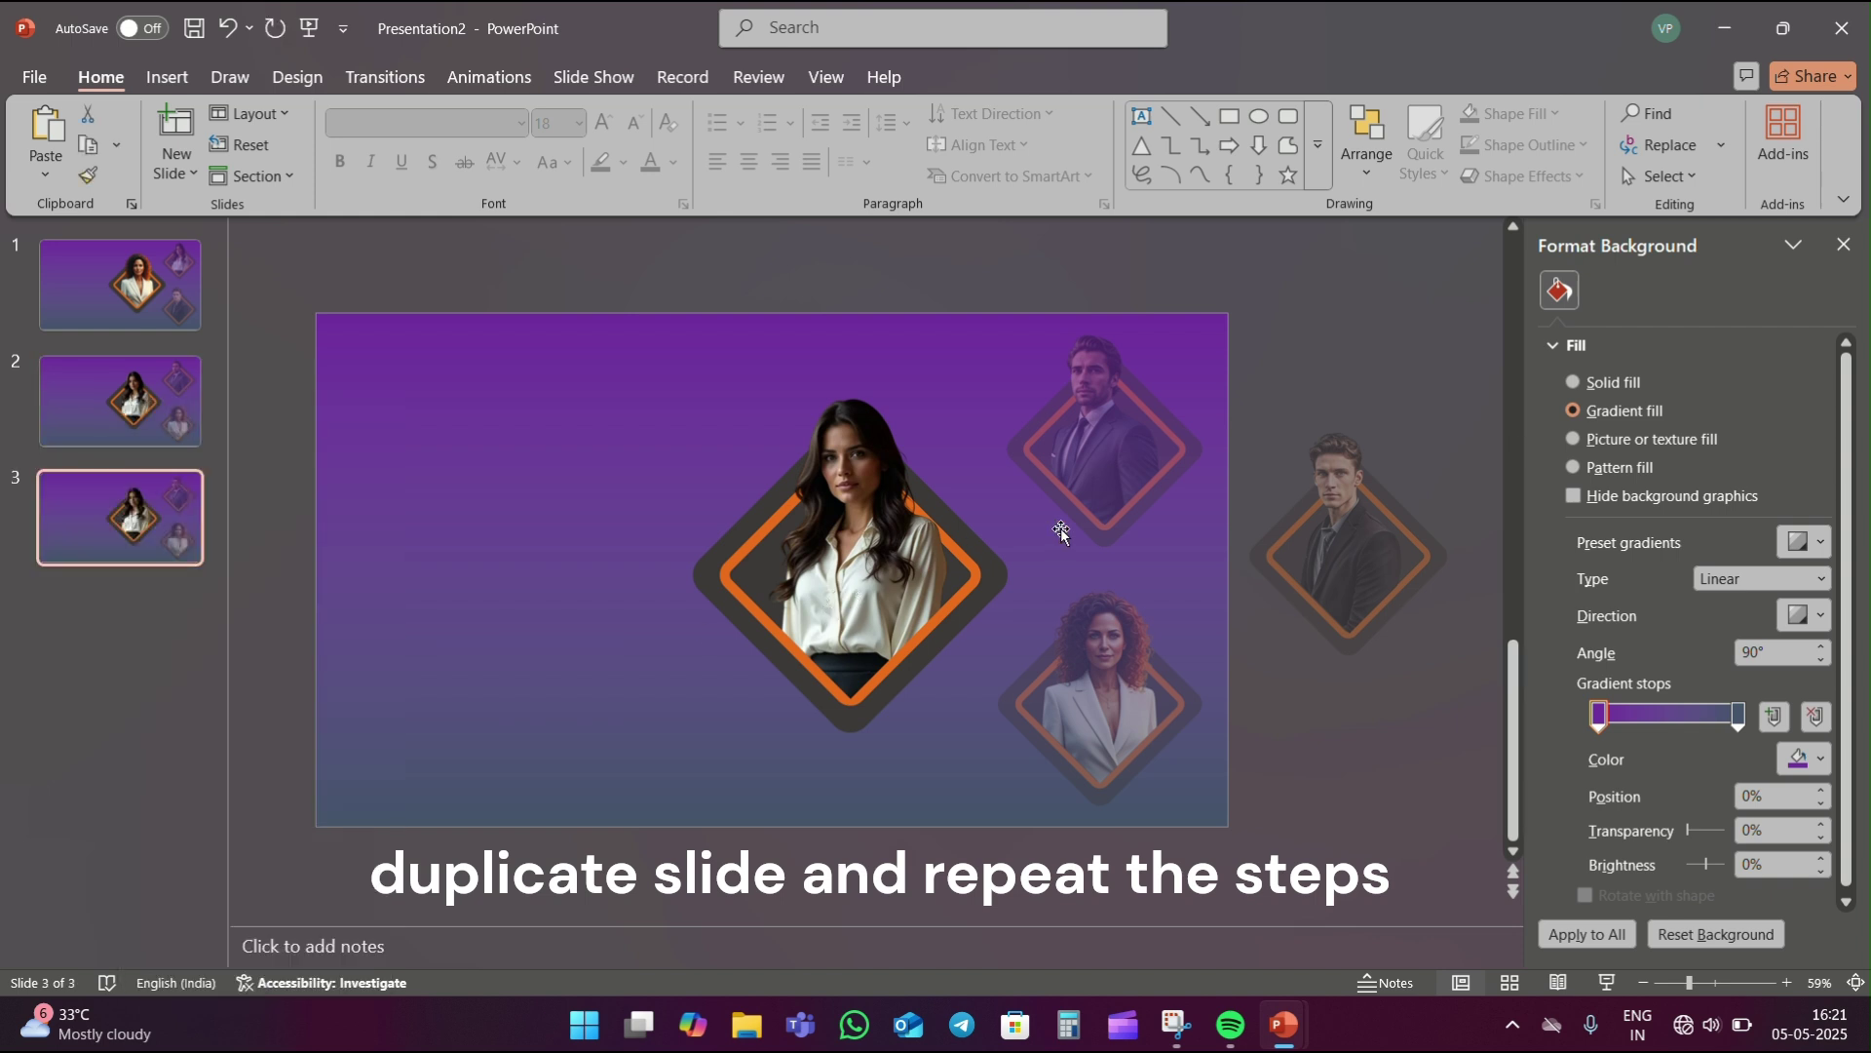
{"action": "left_click", "coordinate": [1136, 478]}
{"action": "mouse_move", "coordinate": [1133, 446]}
{"action": "left_mouse_down"}
{"action": "mouse_move", "coordinate": [572, 557]}
{"action": "mouse_move", "coordinate": [591, 572]}
{"action": "left_mouse_up"}
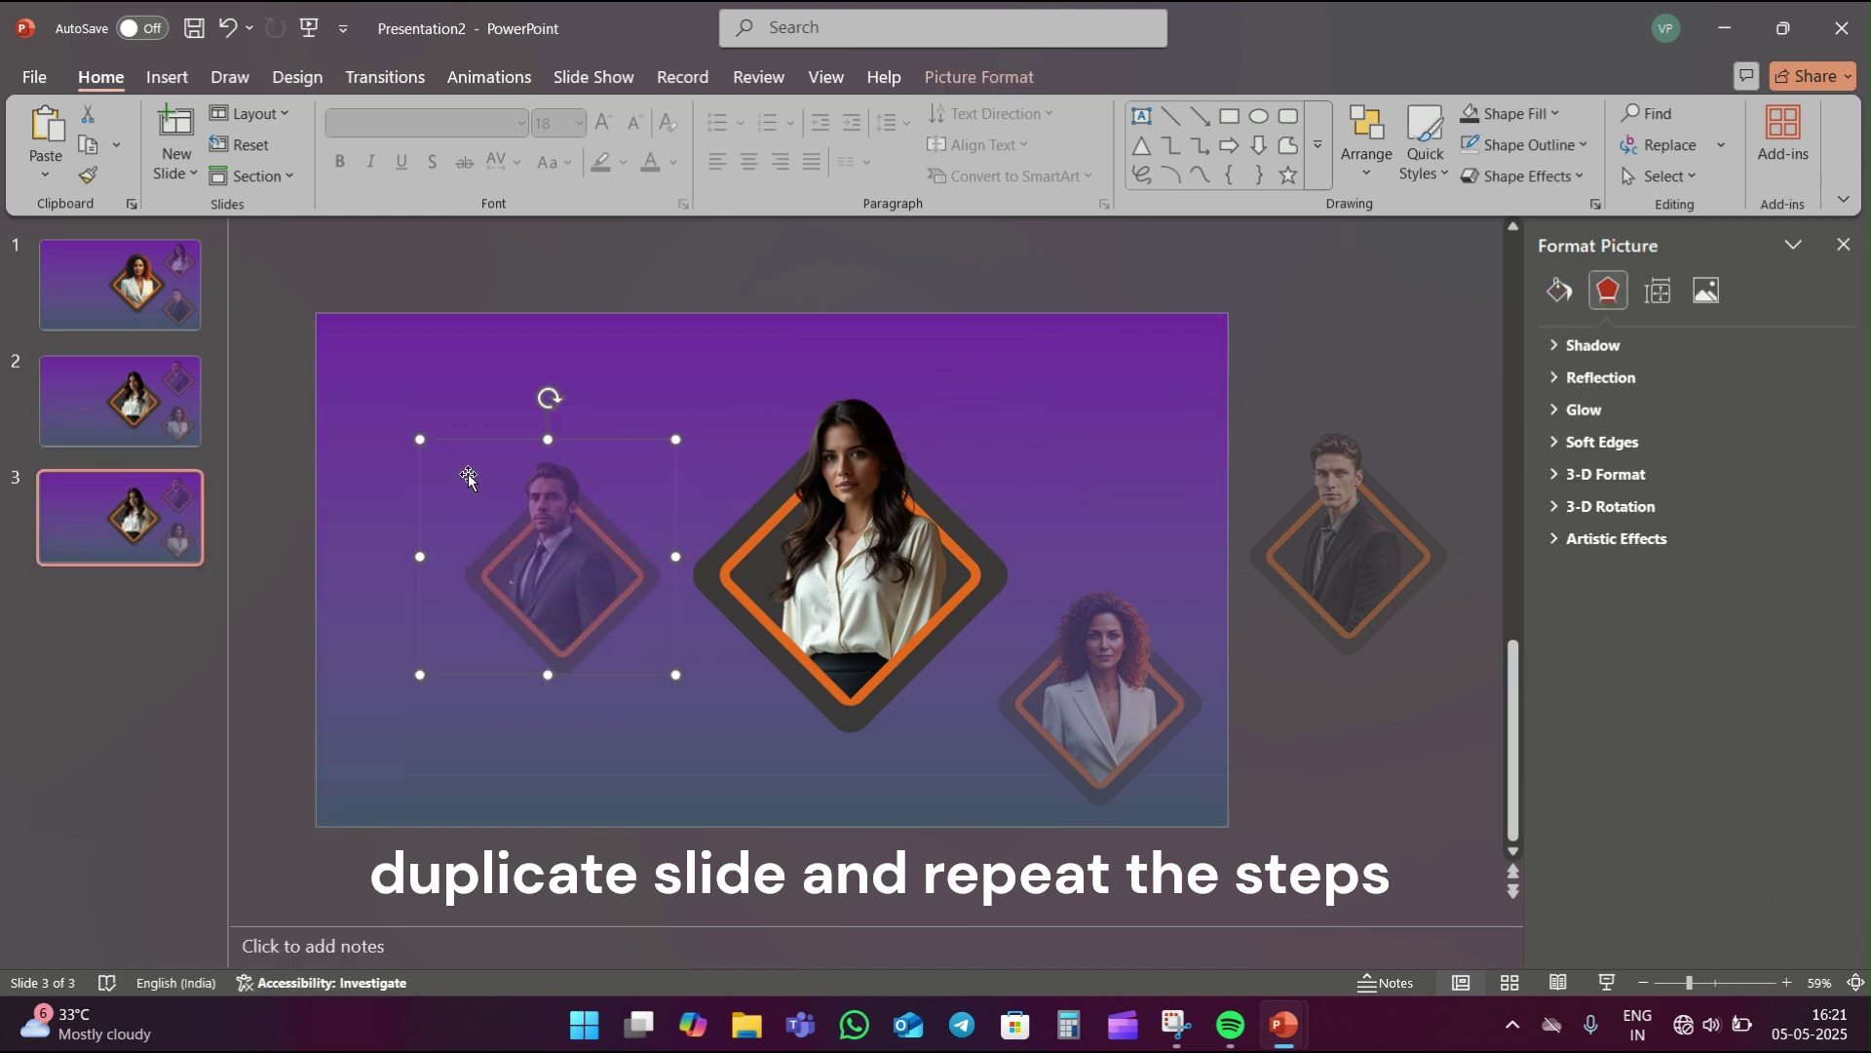
{"action": "left_click", "coordinate": [419, 439]}
{"action": "left_click", "coordinate": [420, 438]}
{"action": "left_click_drag", "start_coordinate": [420, 439], "coordinate": [378, 381]}
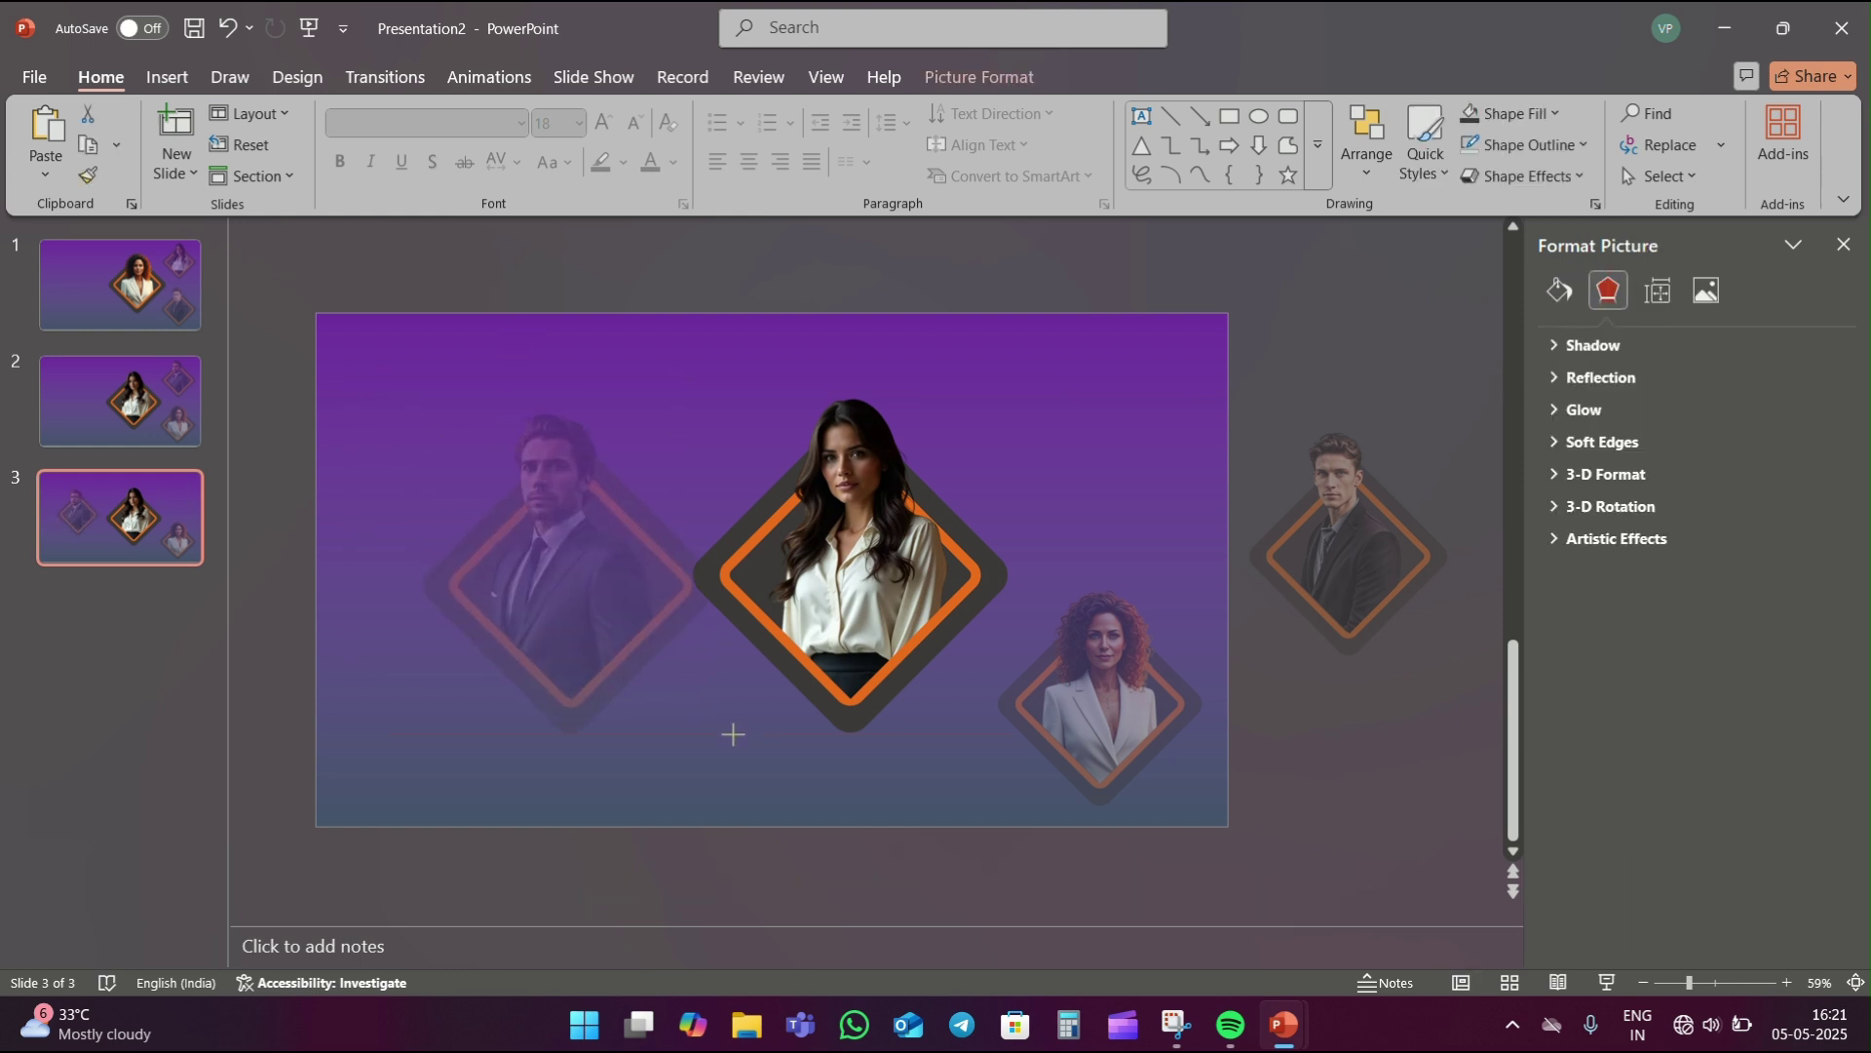
{"action": "left_click", "coordinate": [546, 546]}
{"action": "left_click_drag", "start_coordinate": [368, 386], "coordinate": [343, 375]}
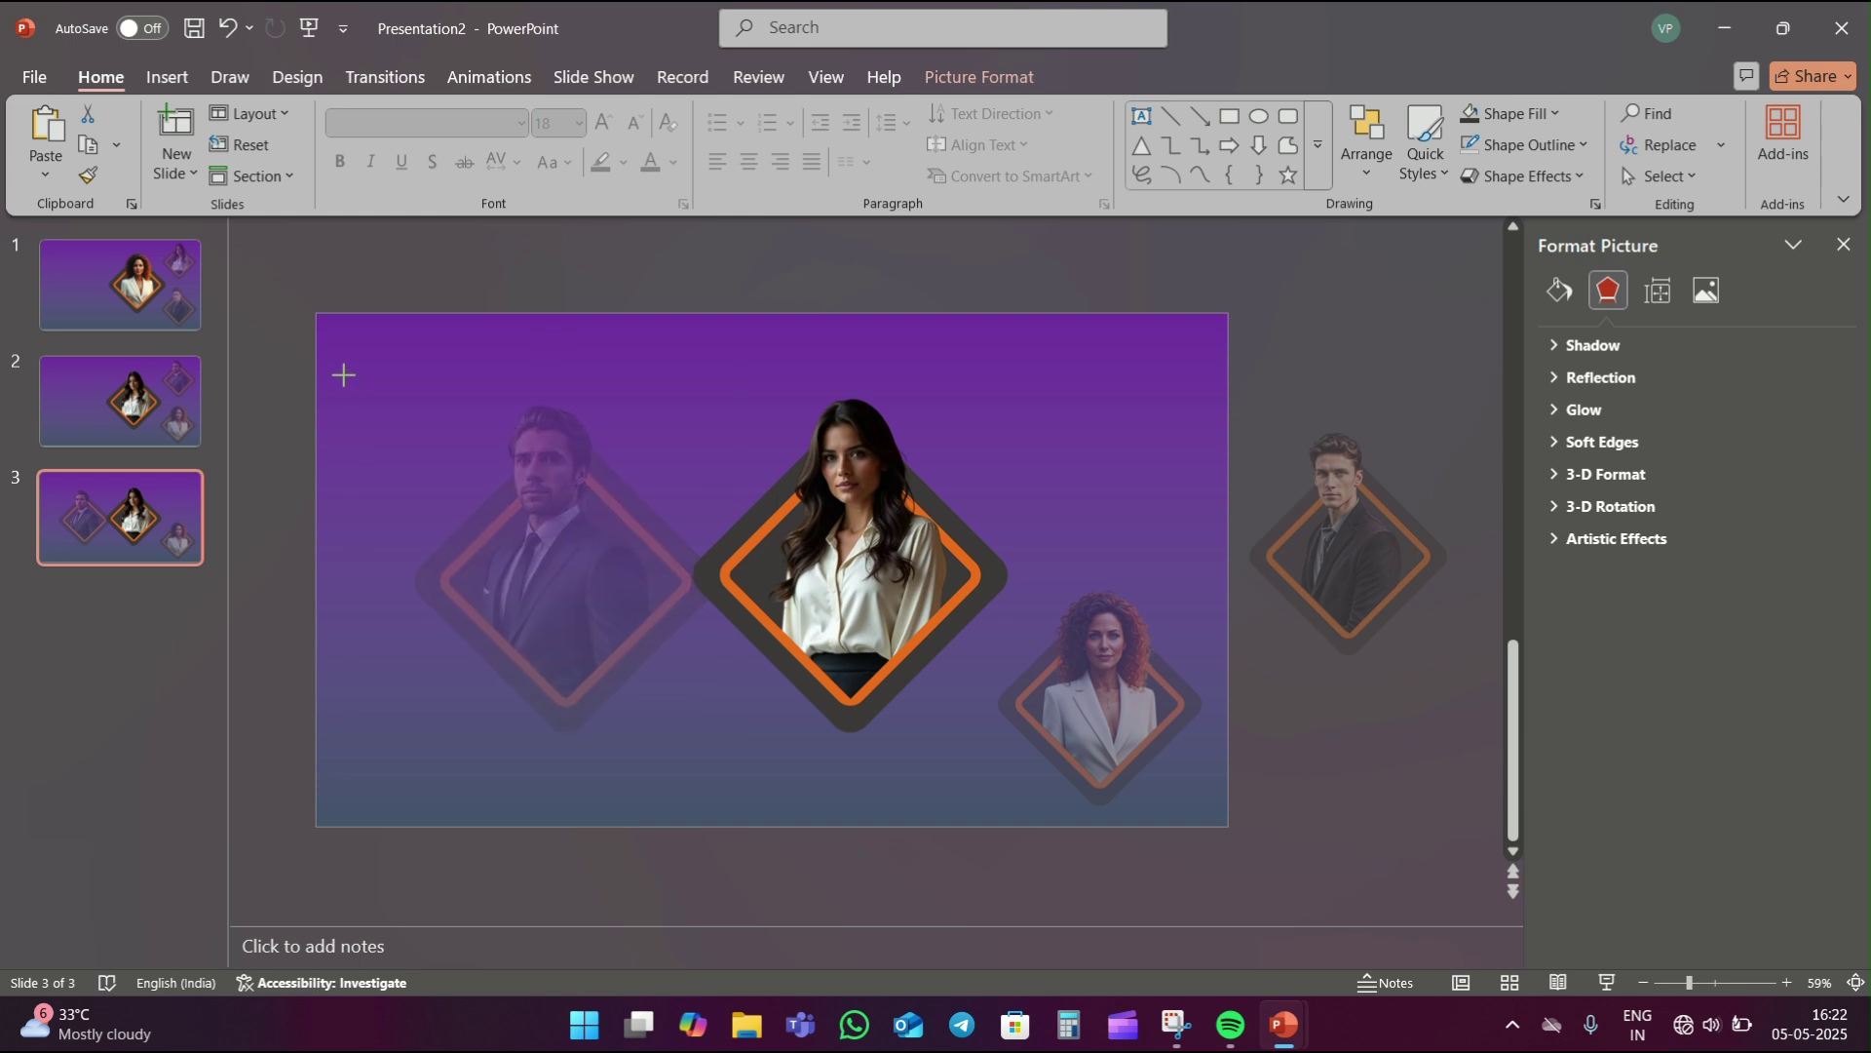
- Shrink the long-haired woman to the lower right, rotate the side portraits, and centre the man
{"action": "left_click", "coordinate": [695, 400]}
{"action": "left_click_drag", "start_coordinate": [695, 400], "coordinate": [799, 531]}
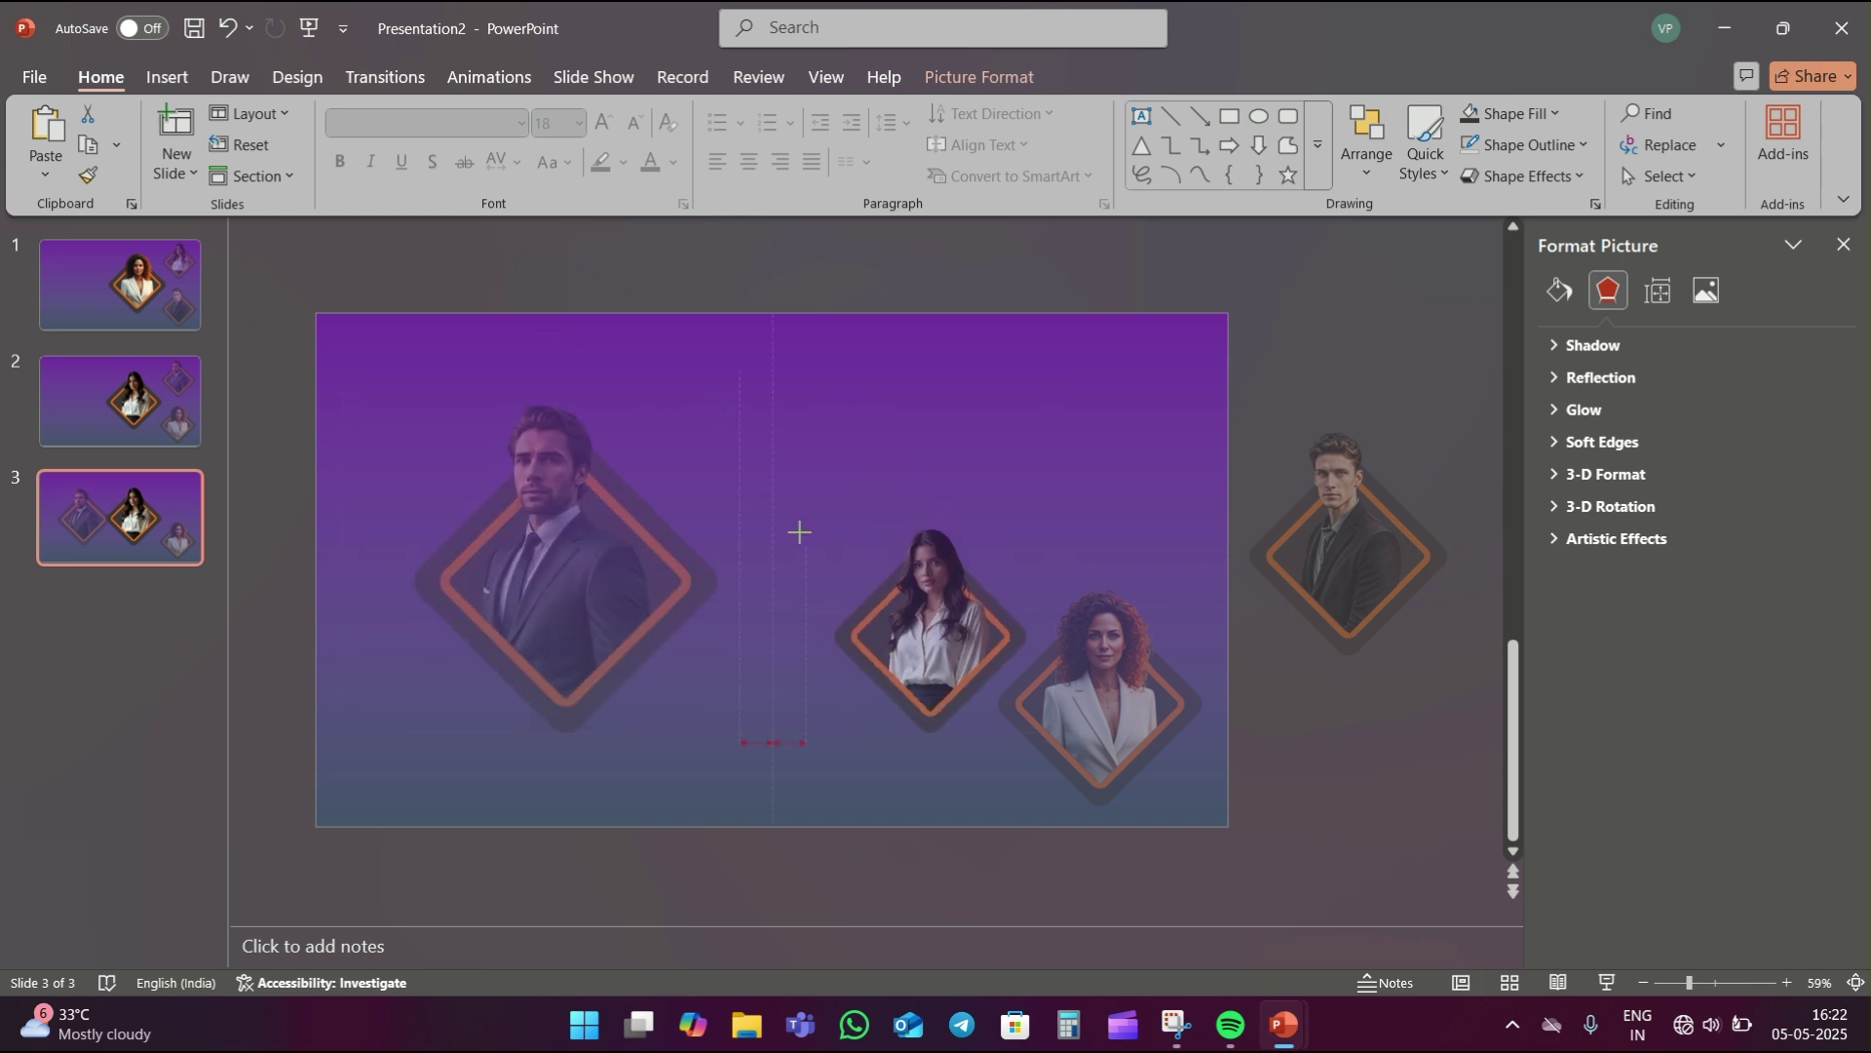
{"action": "left_click_drag", "start_coordinate": [1392, 566], "coordinate": [1144, 458]}
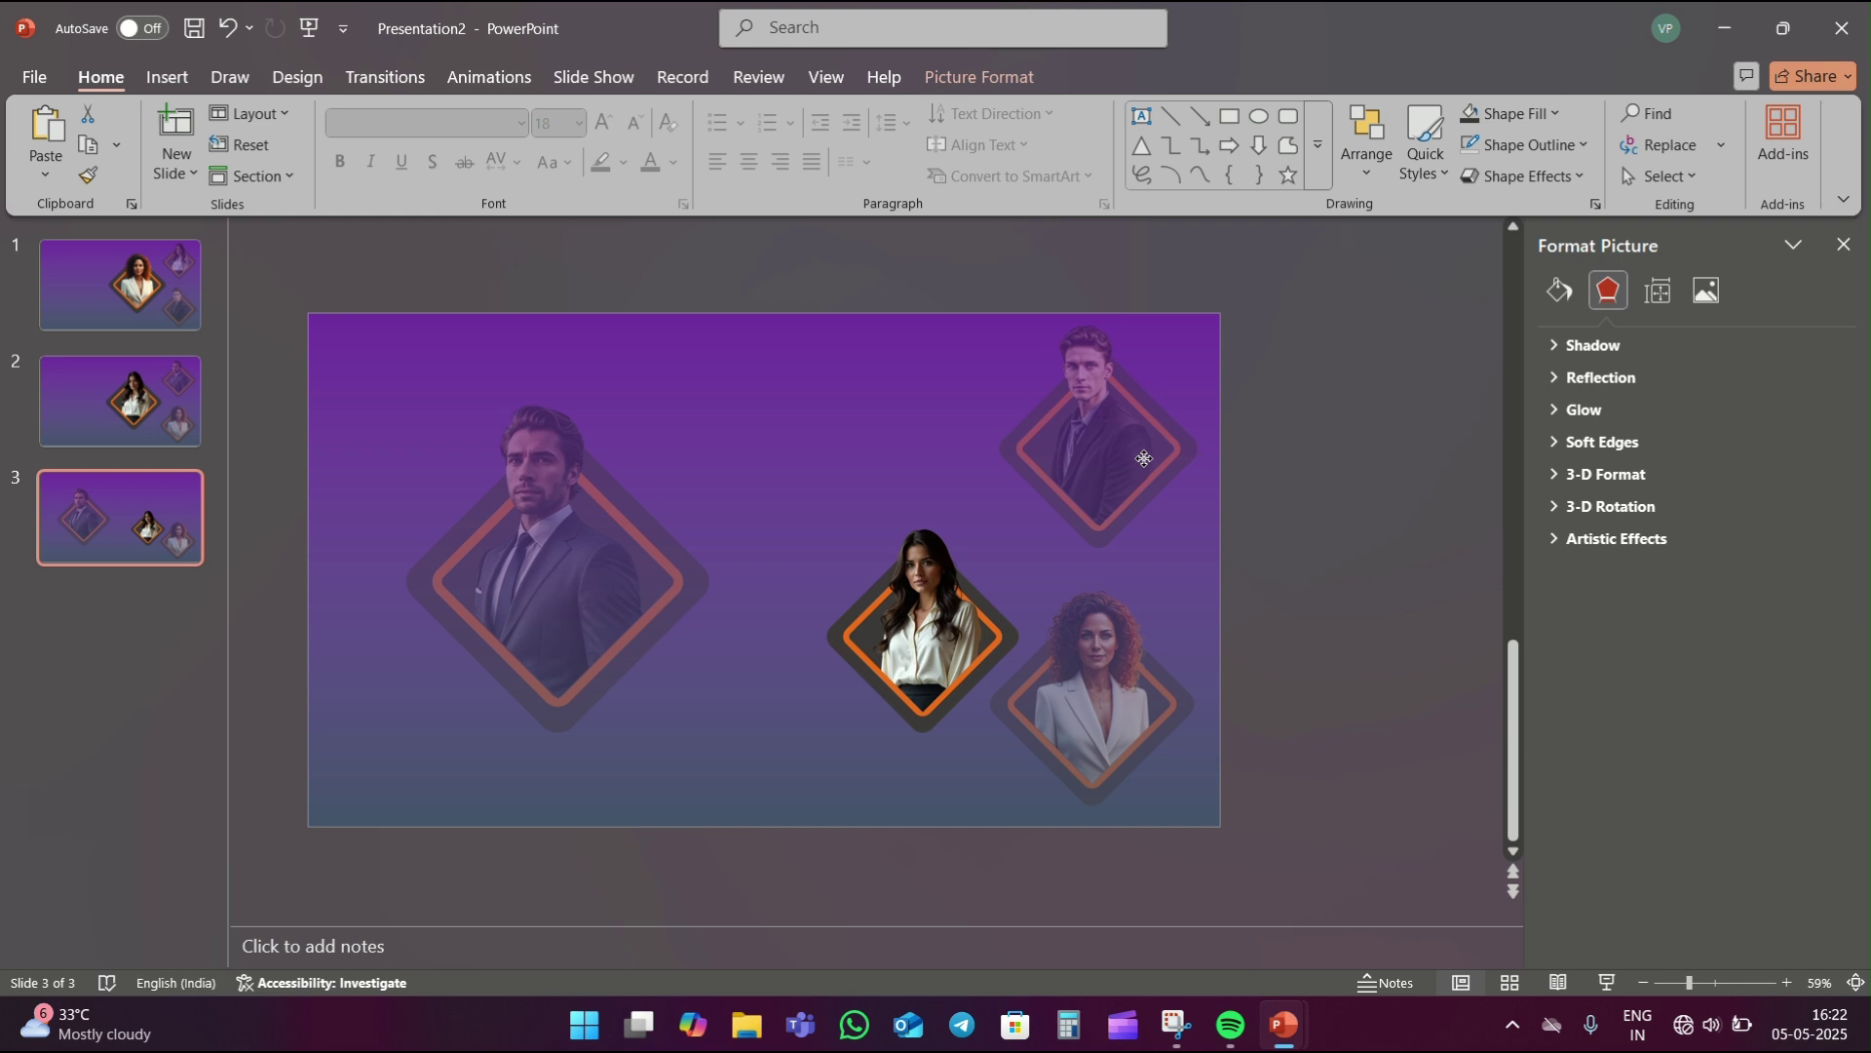
{"action": "left_click", "coordinate": [1097, 702]}
{"action": "left_click_drag", "start_coordinate": [1096, 702], "coordinate": [1347, 563]}
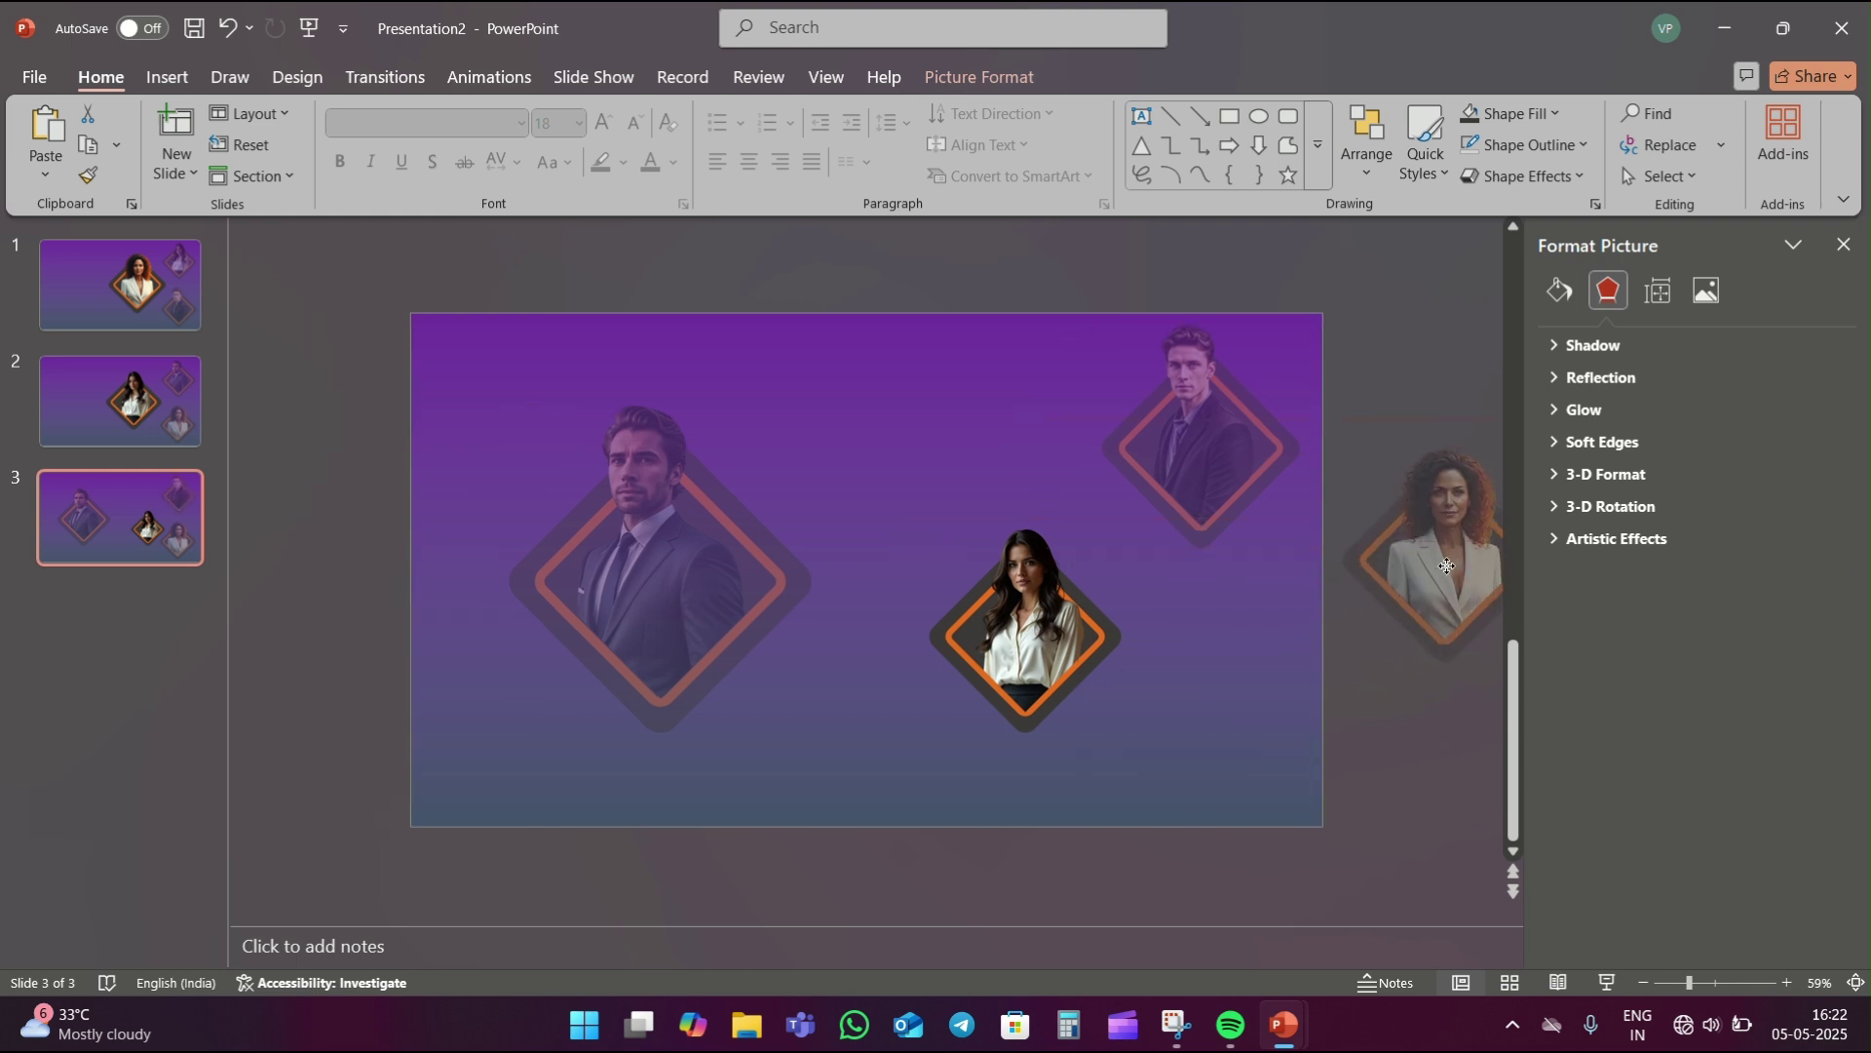
{"action": "left_click", "coordinate": [950, 635]}
{"action": "left_click_drag", "start_coordinate": [951, 635], "coordinate": [1121, 712]}
{"action": "left_click_drag", "start_coordinate": [607, 581], "coordinate": [923, 586]}
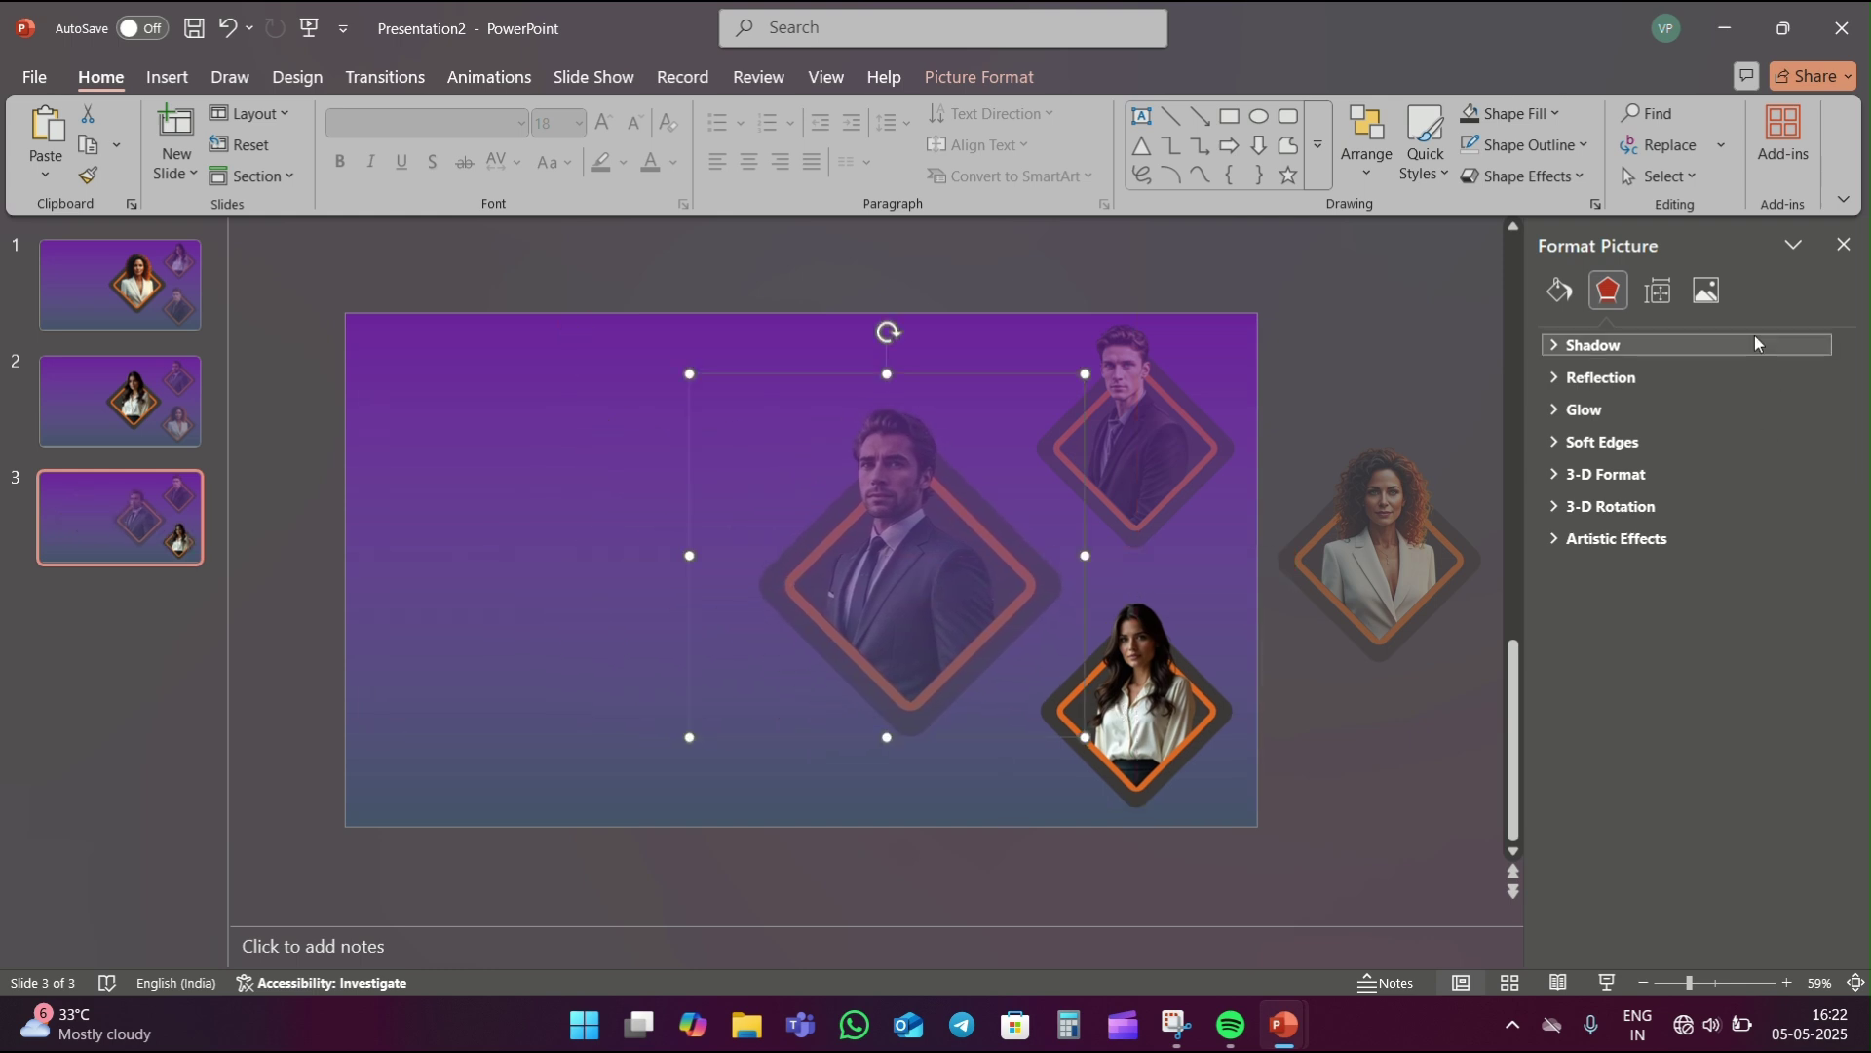
- Set the central man's portrait to 0% picture transparency, leaving the others faded
{"action": "left_click", "coordinate": [1706, 290]}
{"action": "left_click", "coordinate": [1706, 407]}
{"action": "left_click_drag", "start_coordinate": [1611, 491], "coordinate": [1579, 502]}
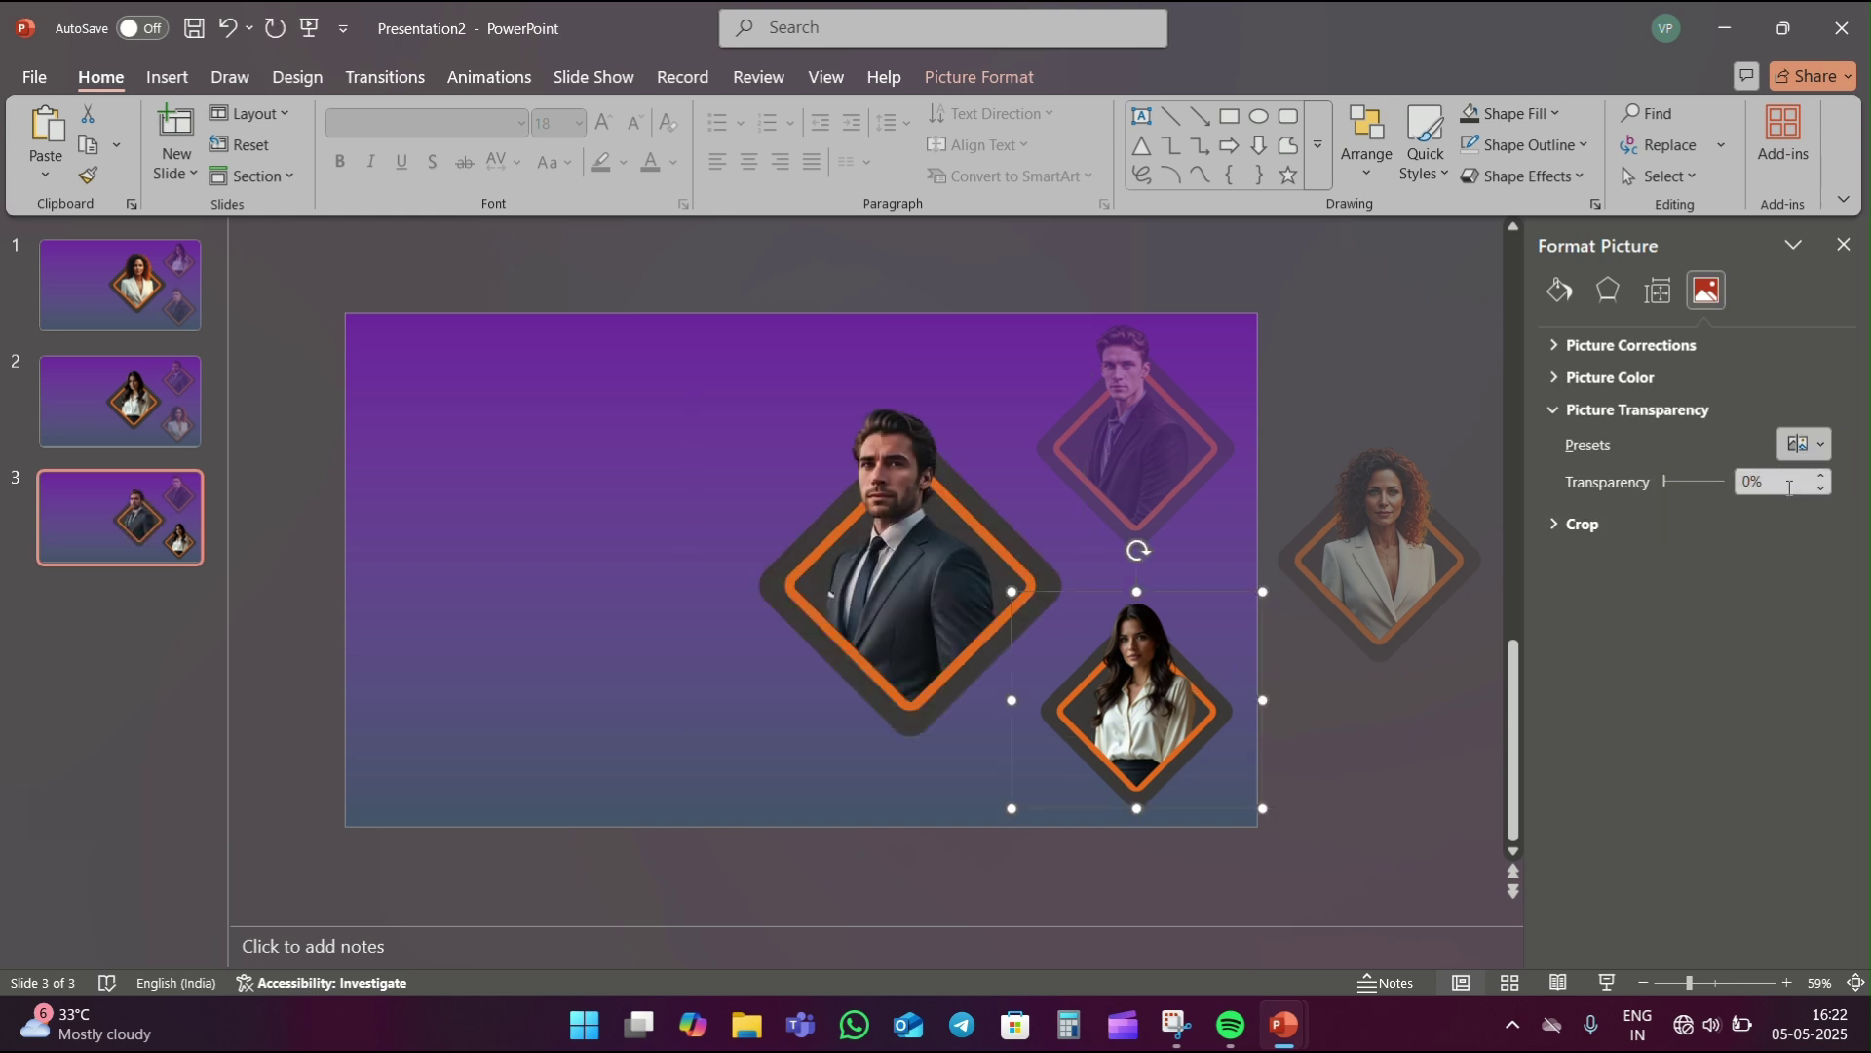
{"action": "key", "text": "Escape"}
{"action": "key", "text": "Escape"}
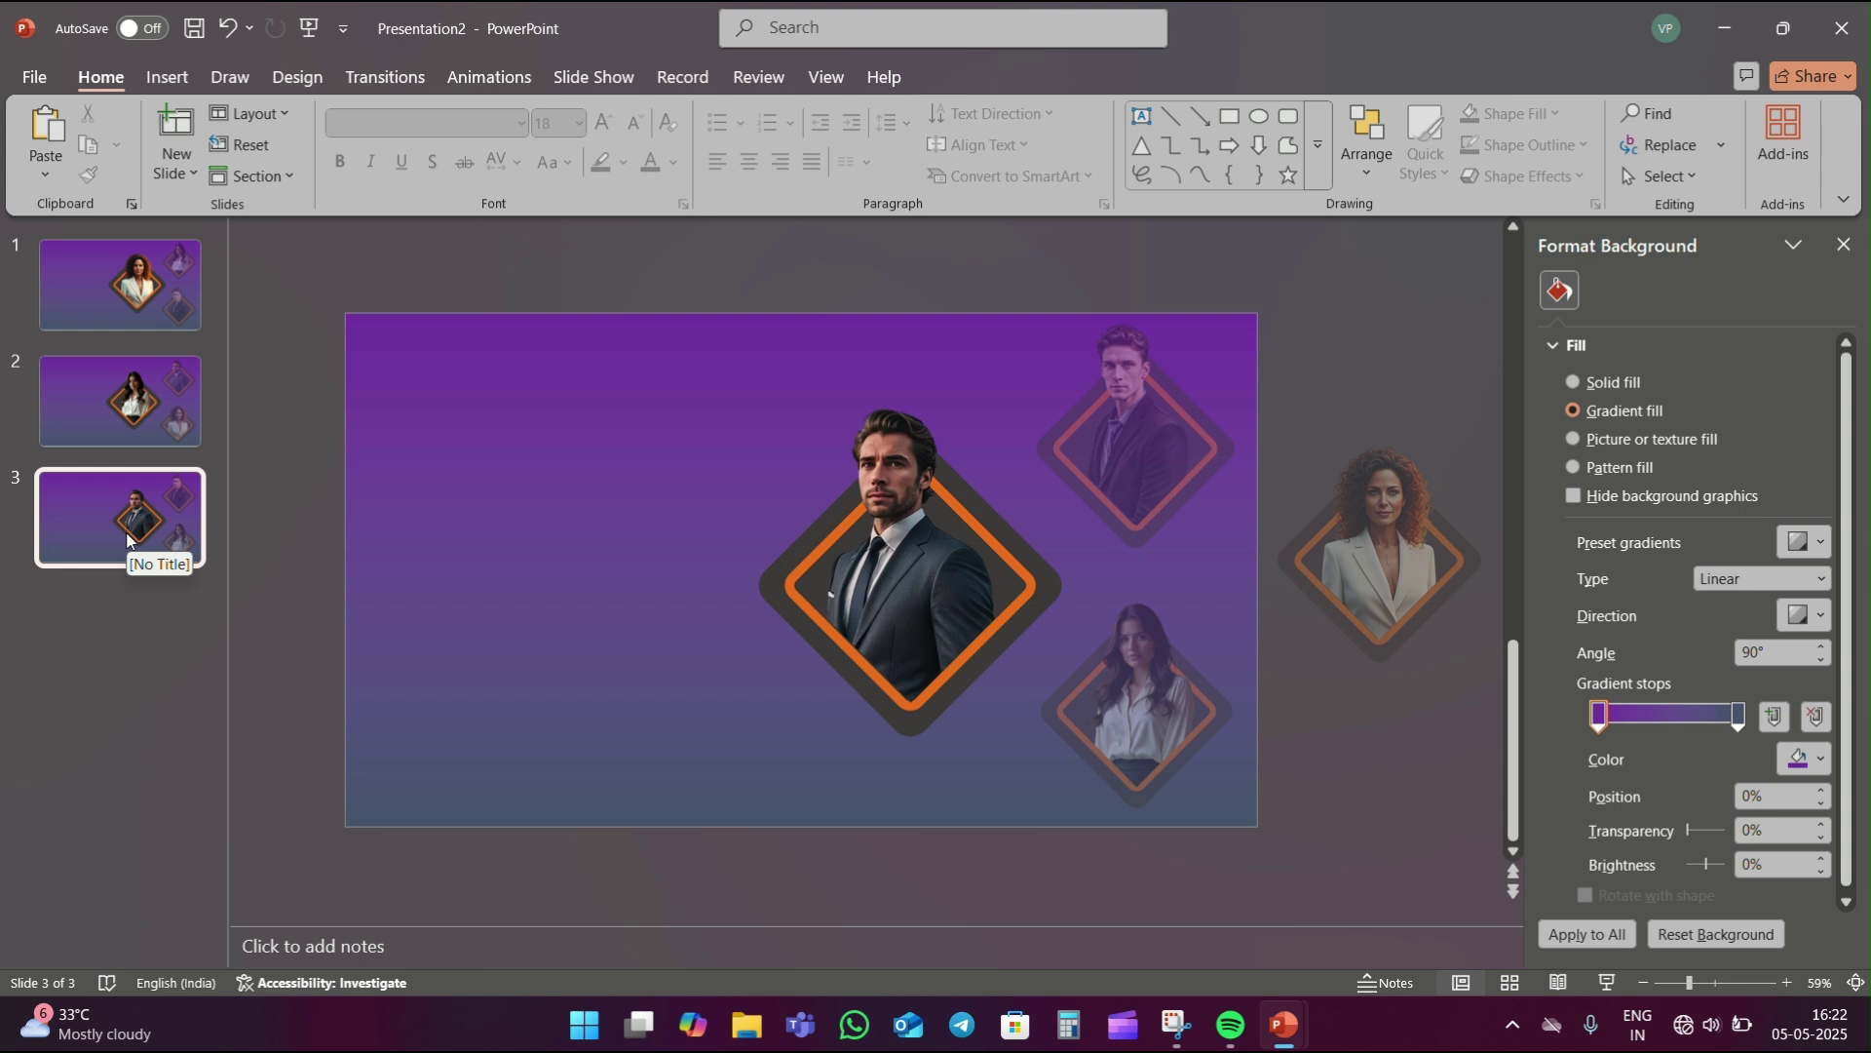
- Duplicate slide 3 and move the faded top-right man photo to the left, enlarging it
{"action": "right_click", "coordinate": [128, 539]}
{"action": "left_click", "coordinate": [226, 641]}
{"action": "left_click", "coordinate": [1191, 440]}
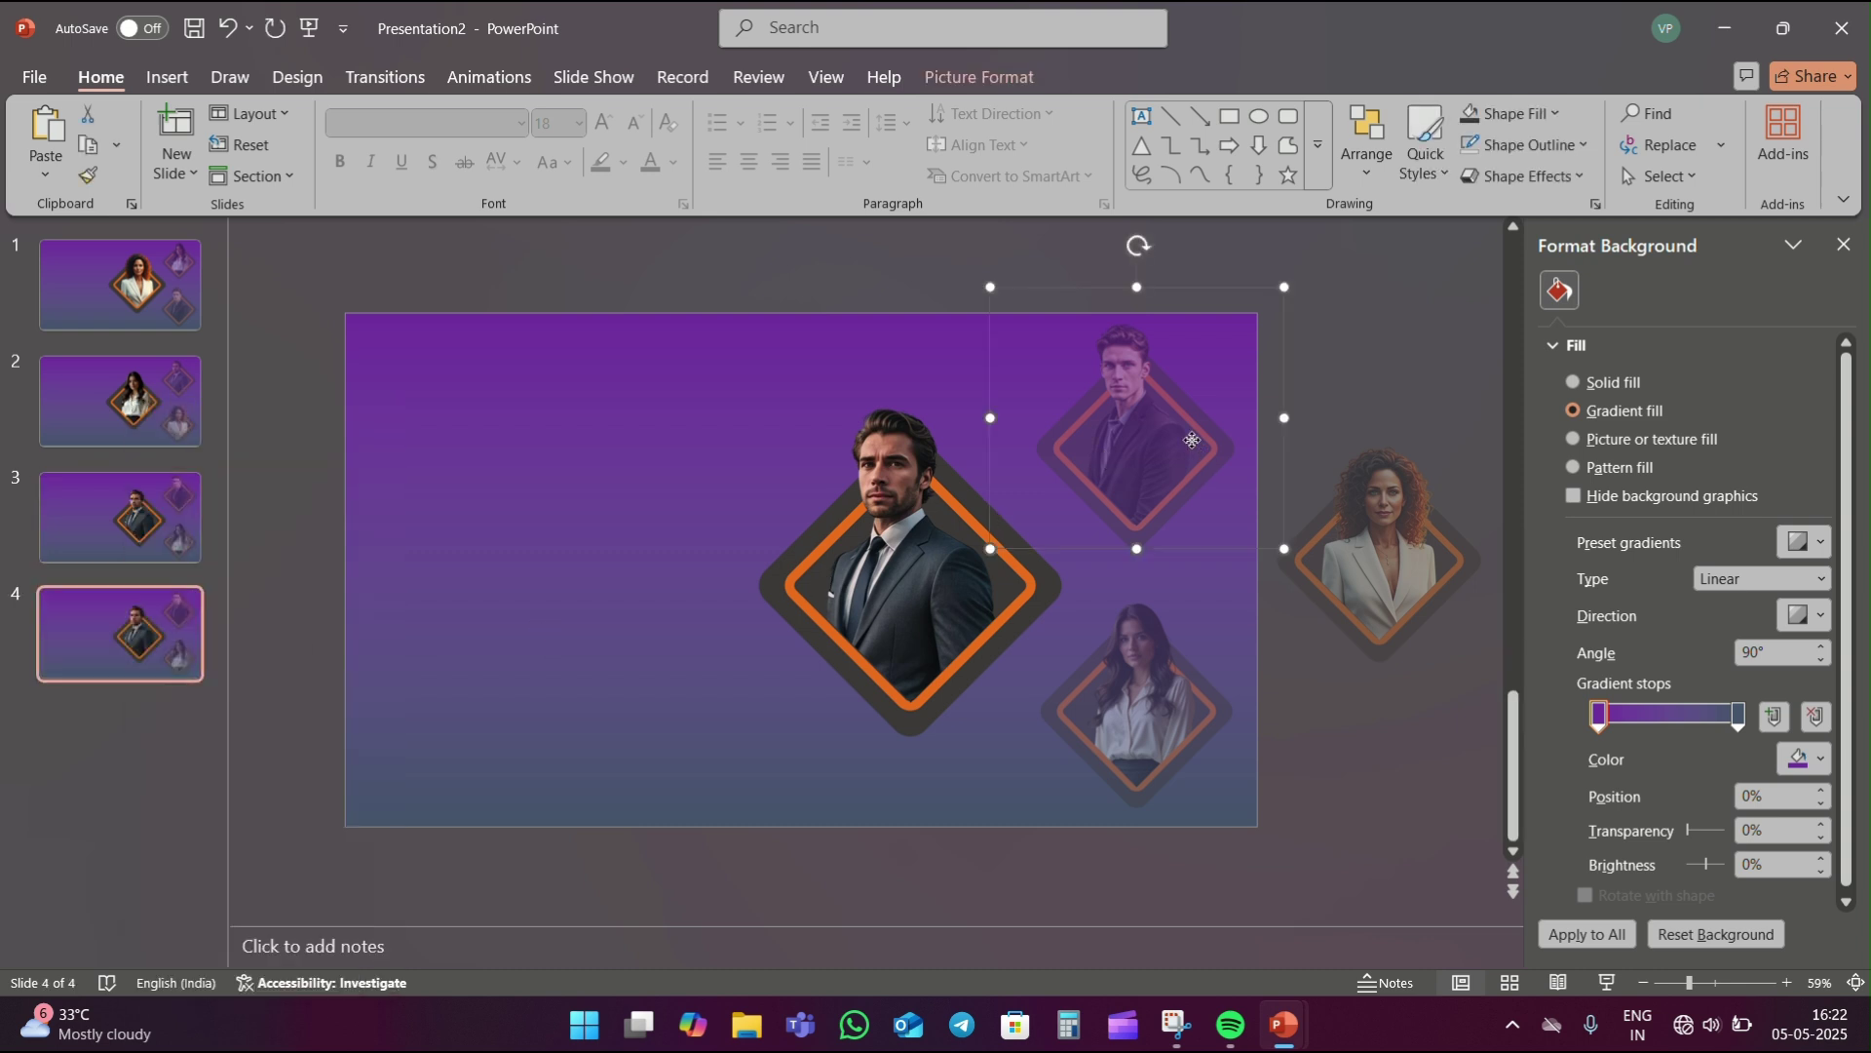
{"action": "left_click_drag", "start_coordinate": [1191, 439], "coordinate": [647, 570]}
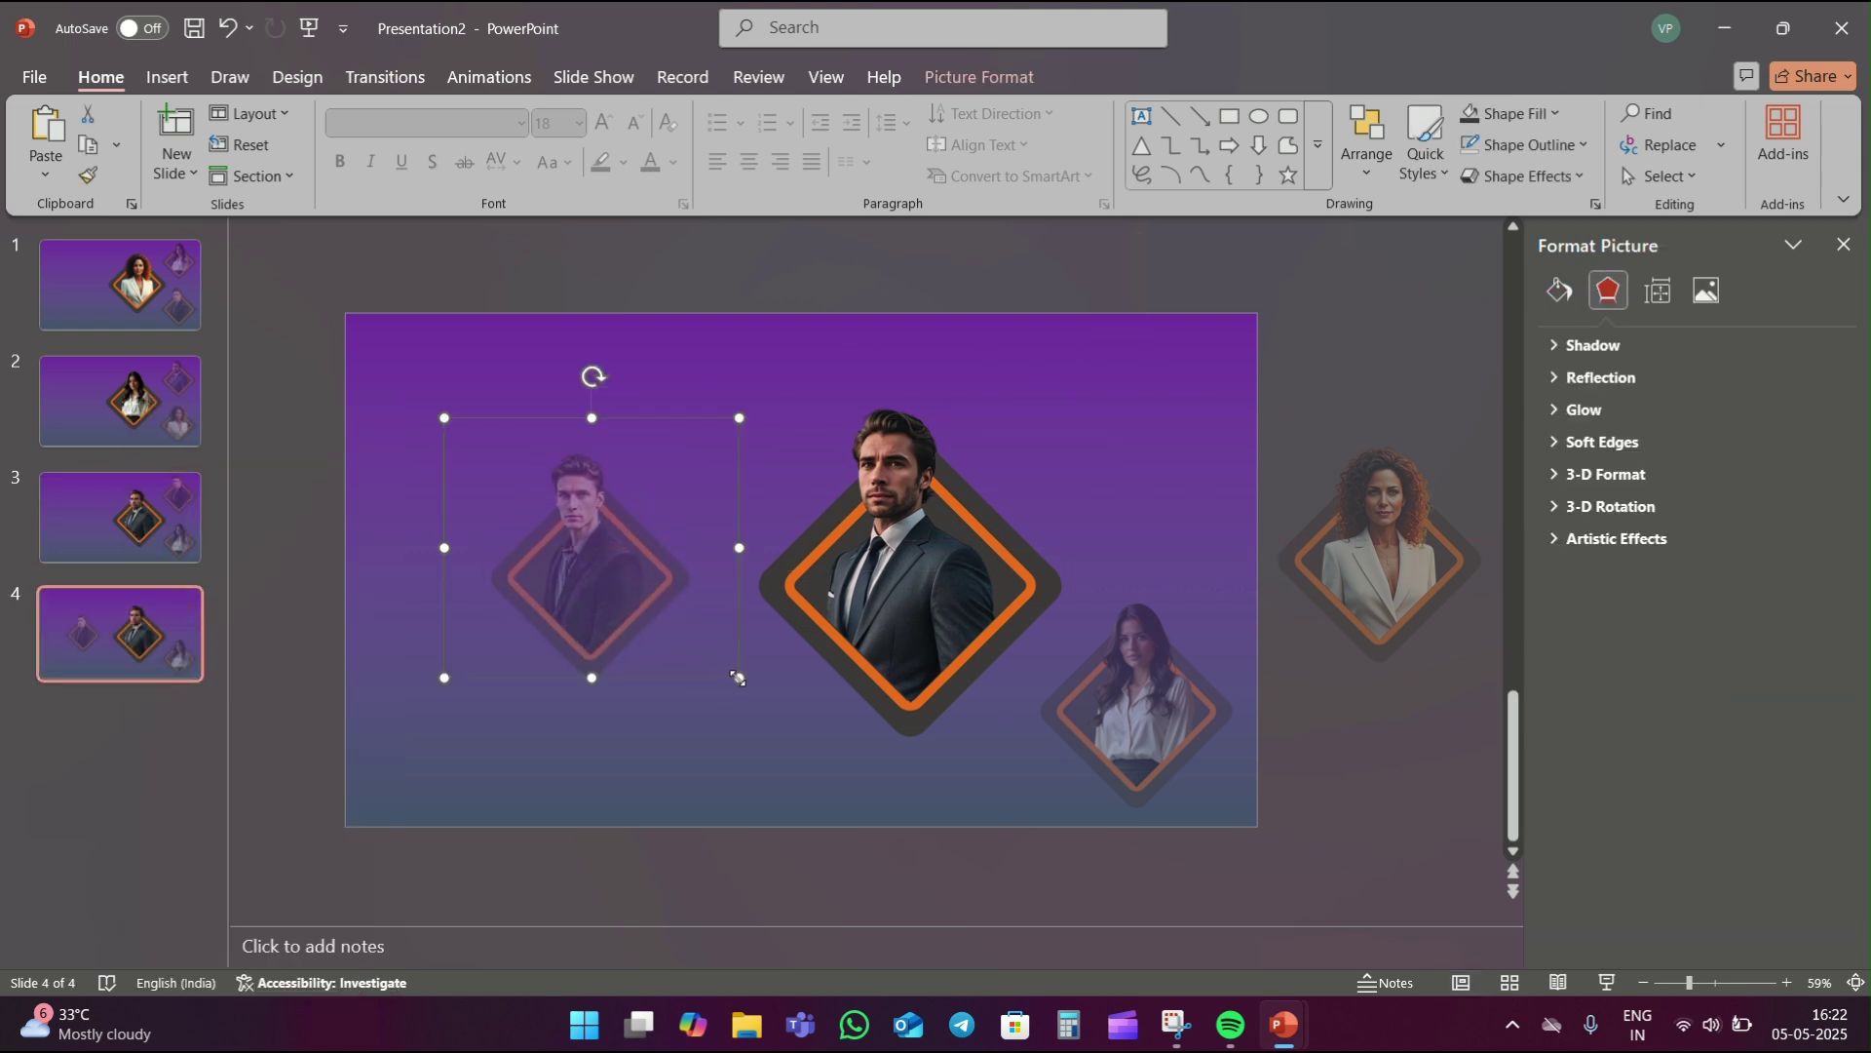
{"action": "left_click_drag", "start_coordinate": [738, 679], "coordinate": [769, 744]}
{"action": "left_click", "coordinate": [382, 352]}
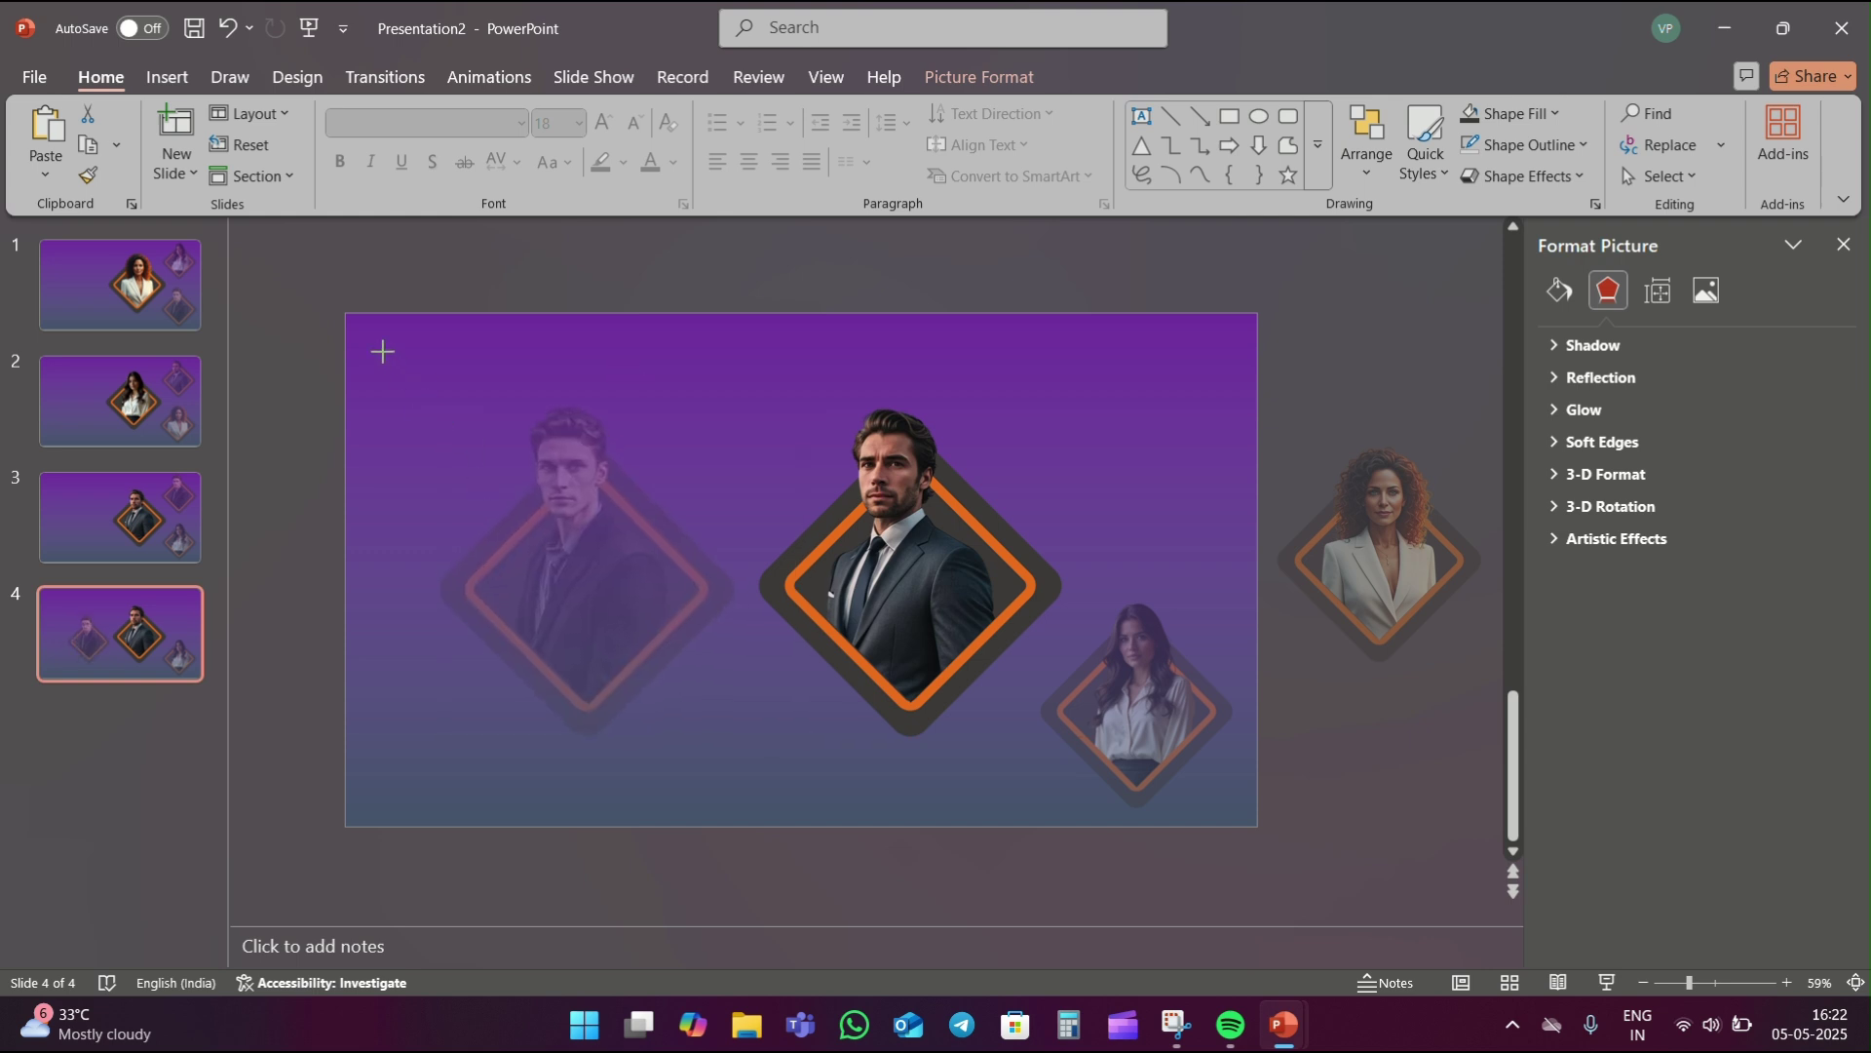
- Shrink the bearded man to the lower right, rotate the side photos, and centre the young man
{"action": "left_click", "coordinate": [940, 583]}
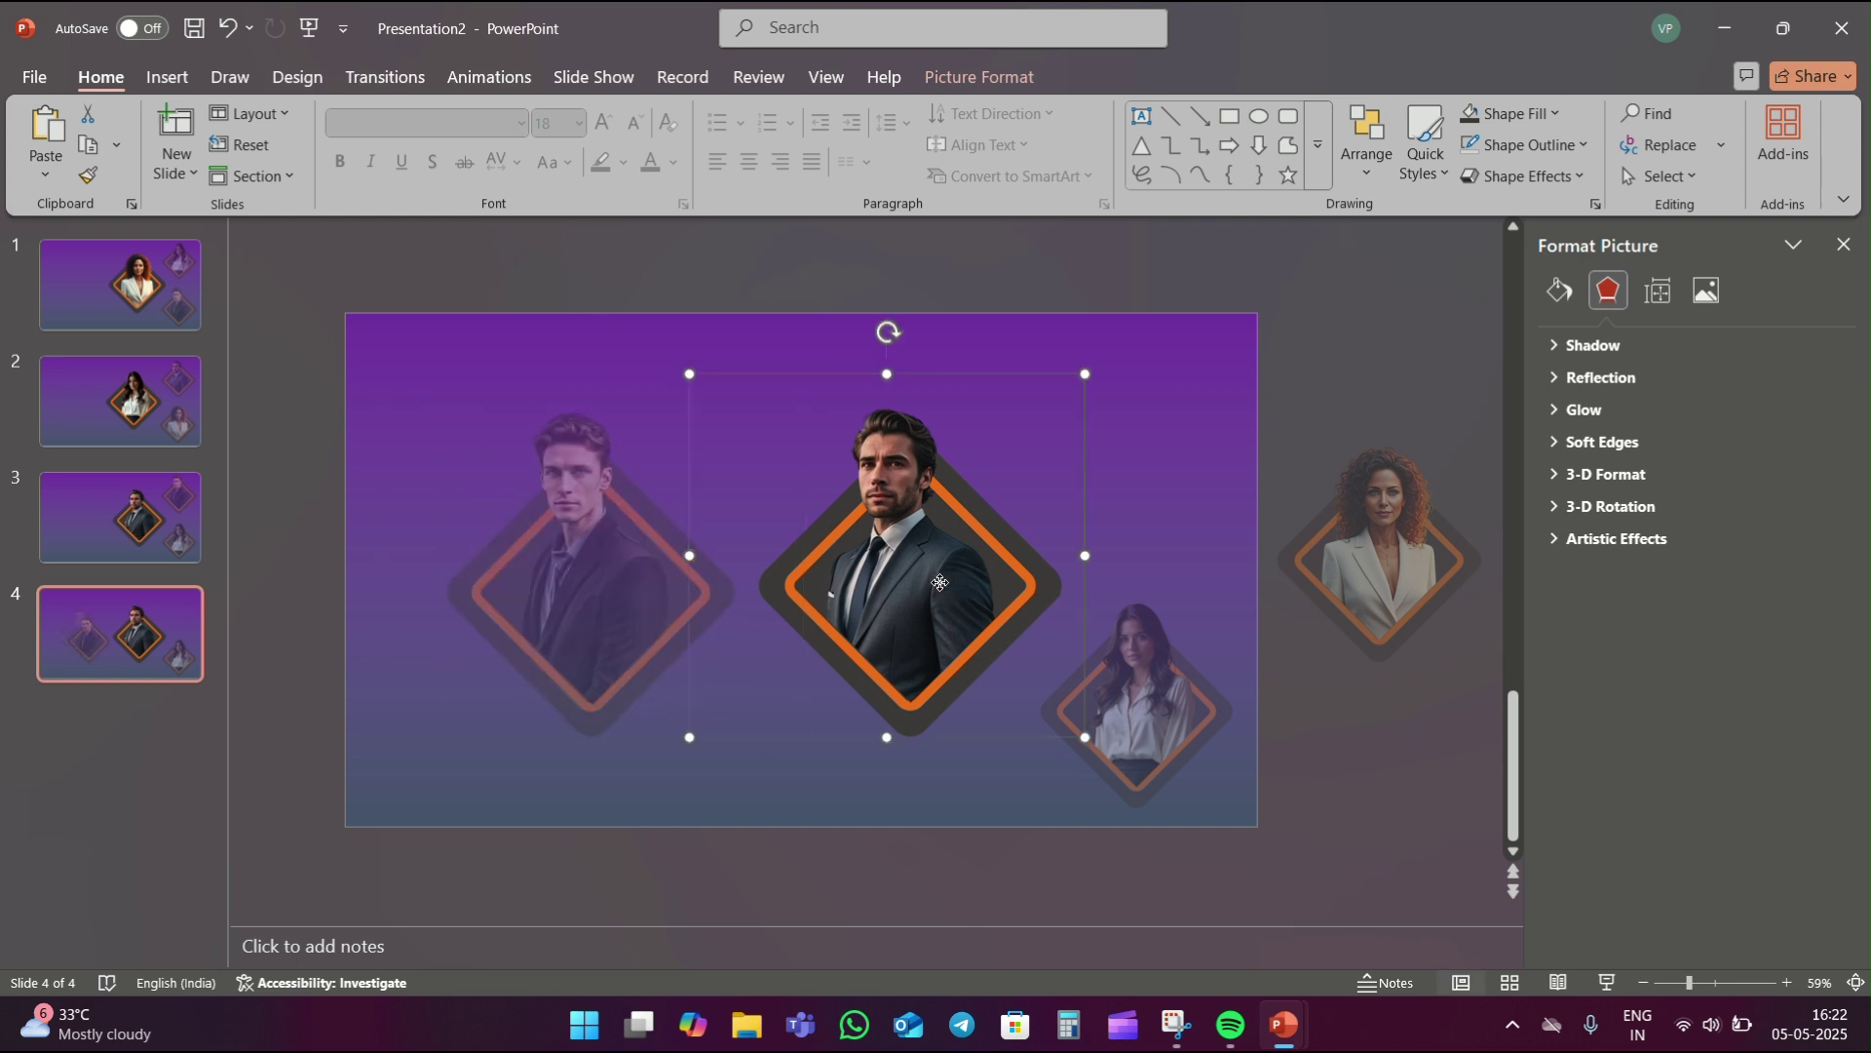
{"action": "left_click_drag", "start_coordinate": [689, 374], "coordinate": [819, 509]}
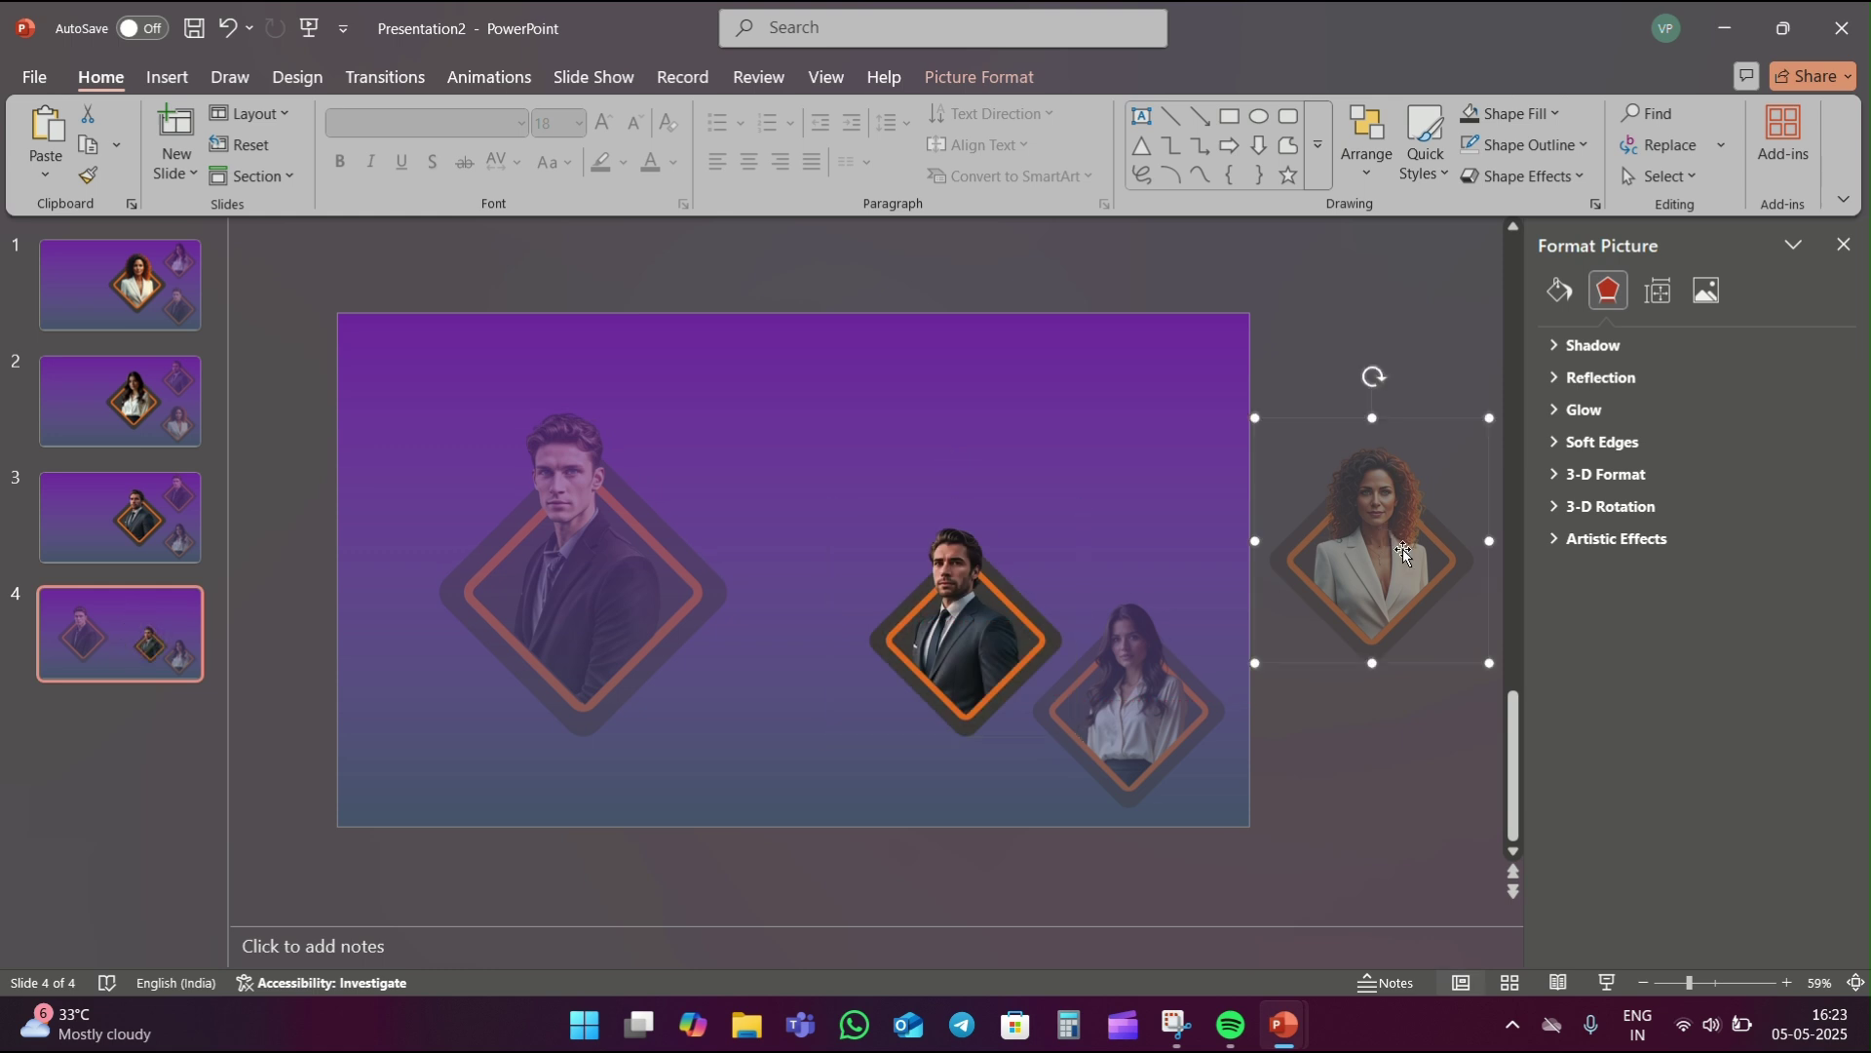
{"action": "left_click_drag", "start_coordinate": [1411, 557], "coordinate": [1155, 438]}
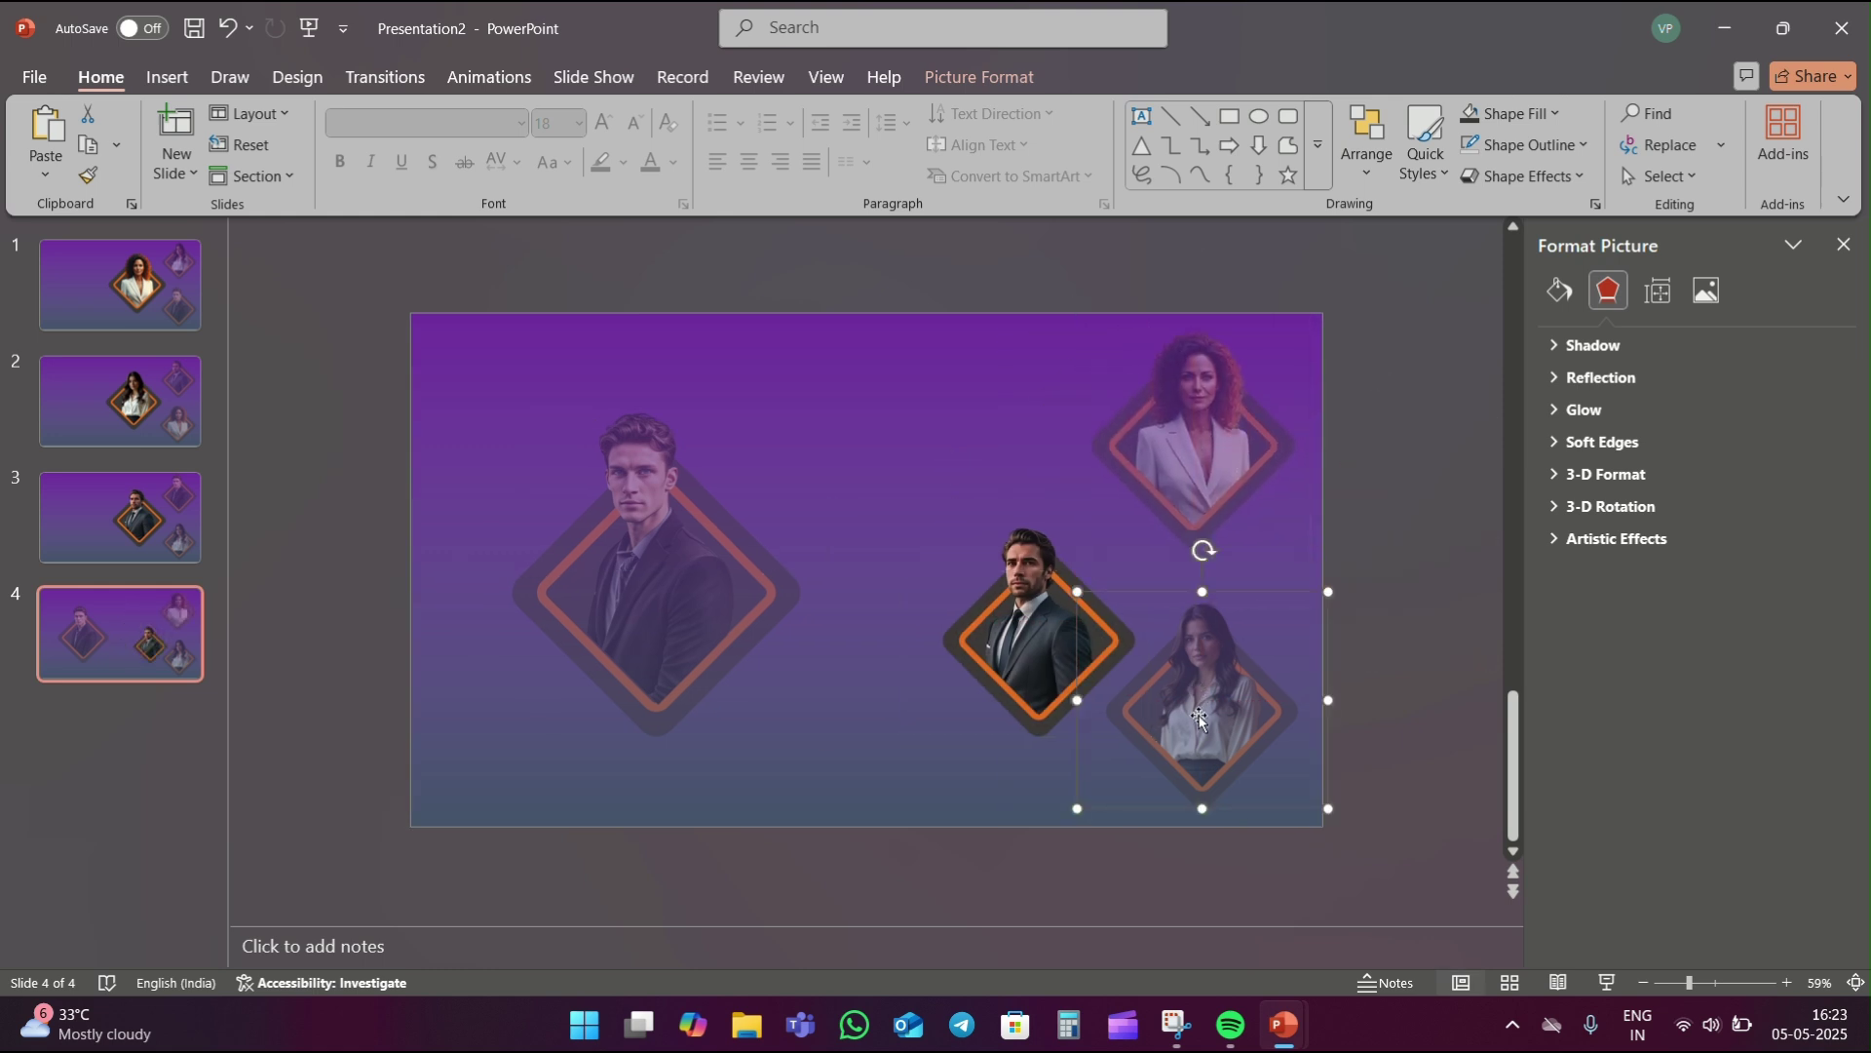
{"action": "left_click_drag", "start_coordinate": [1131, 702], "coordinate": [1369, 556]}
{"action": "left_click_drag", "start_coordinate": [963, 637], "coordinate": [1106, 697]}
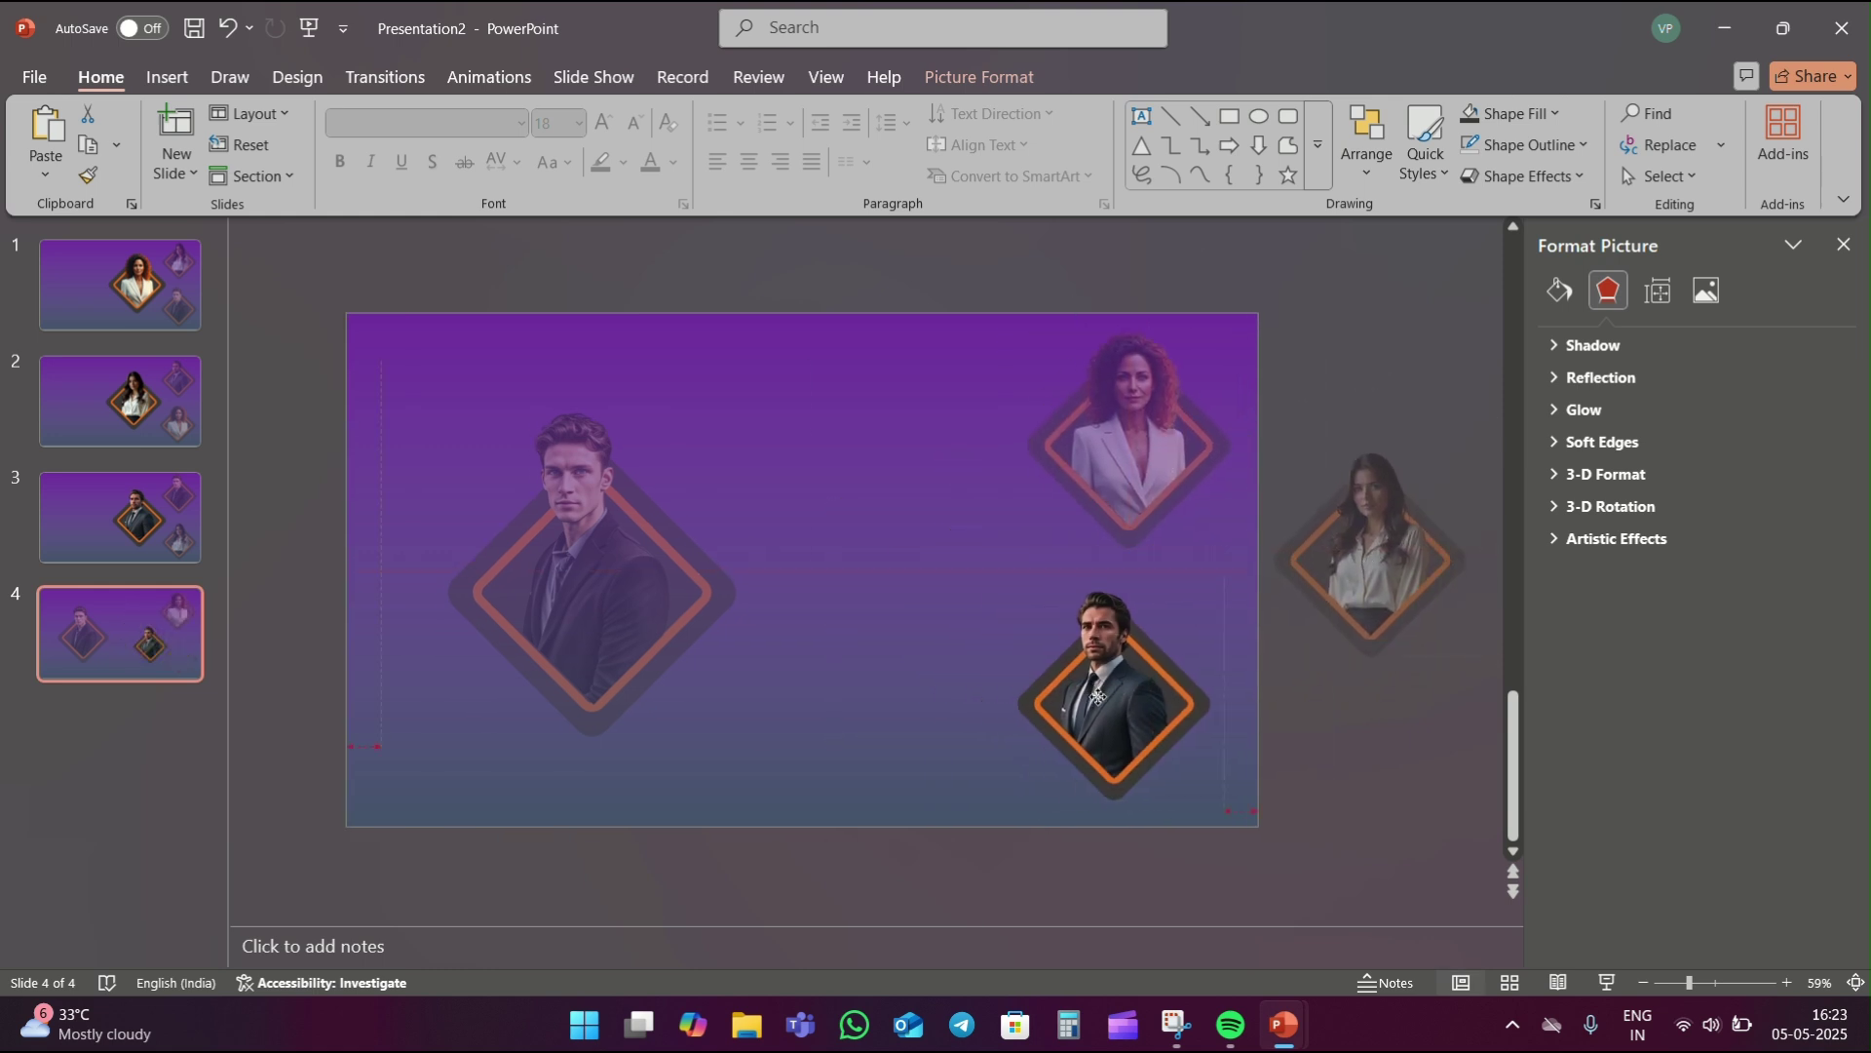
{"action": "left_click_drag", "start_coordinate": [594, 596], "coordinate": [903, 595]}
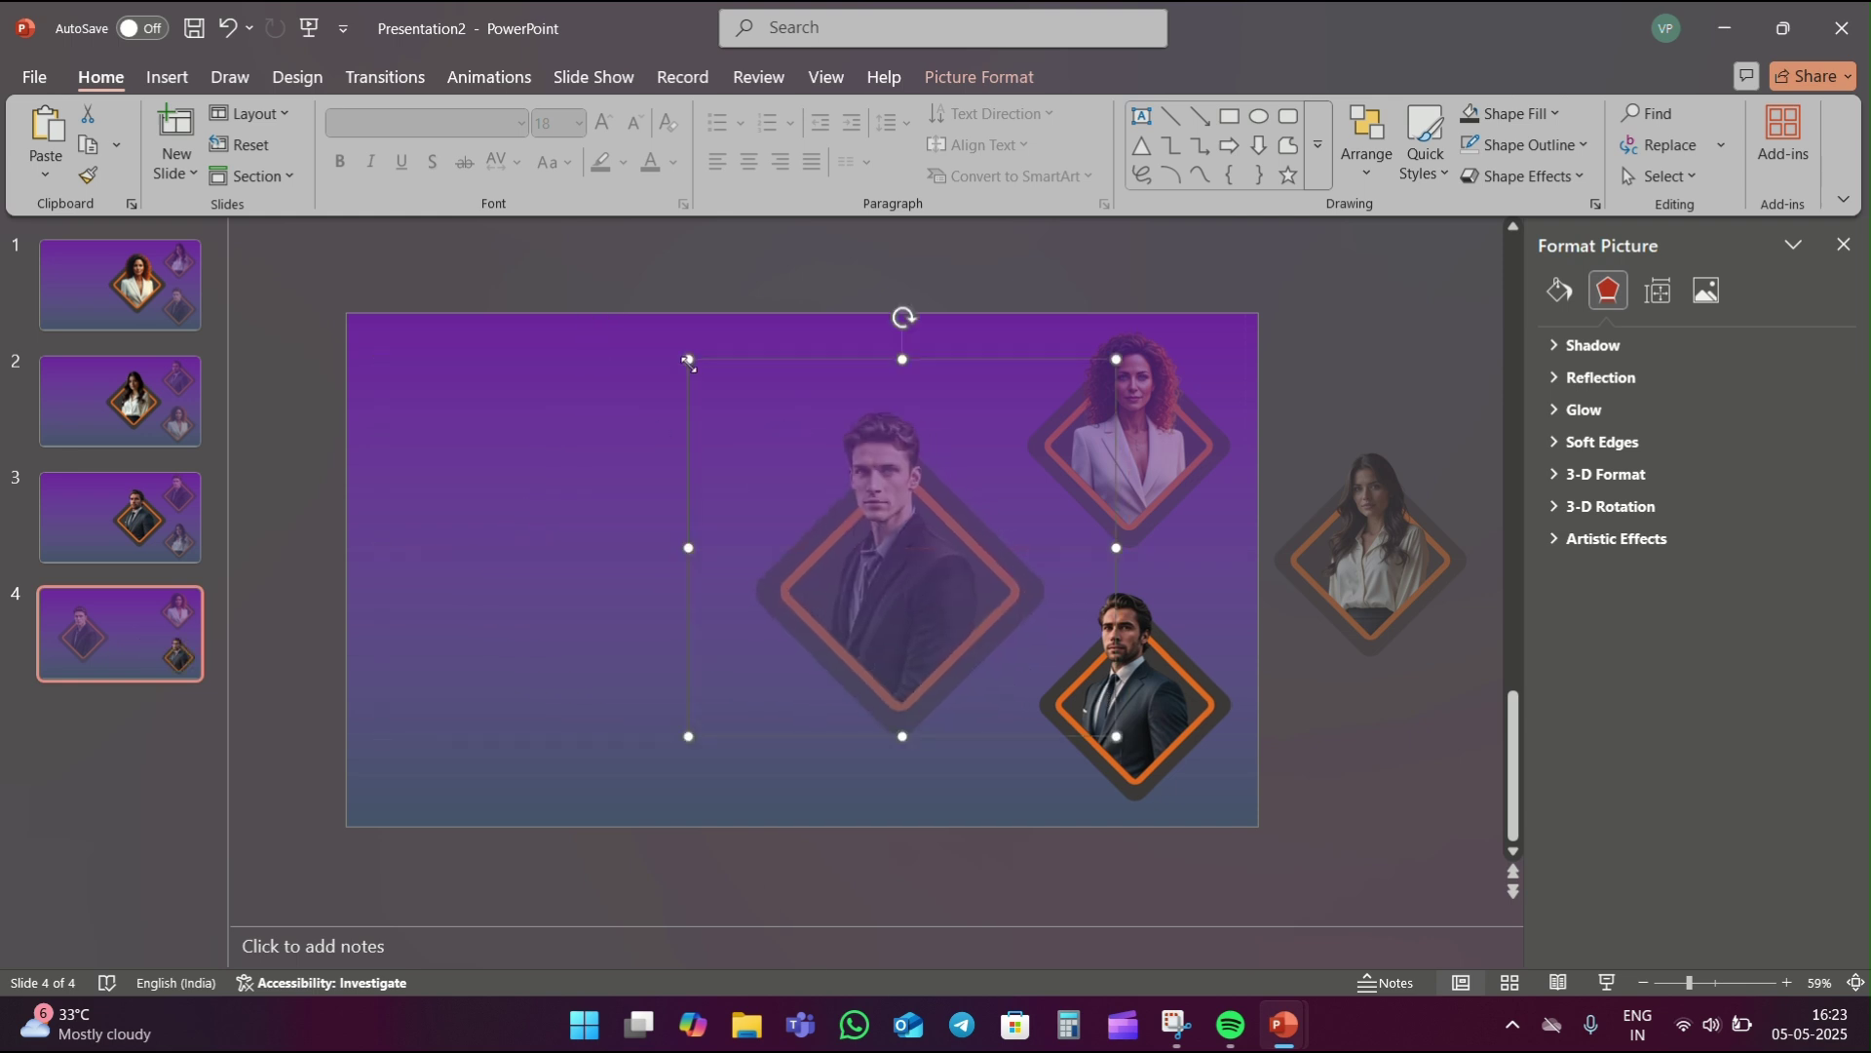
{"action": "left_click_drag", "start_coordinate": [688, 361], "coordinate": [683, 354]}
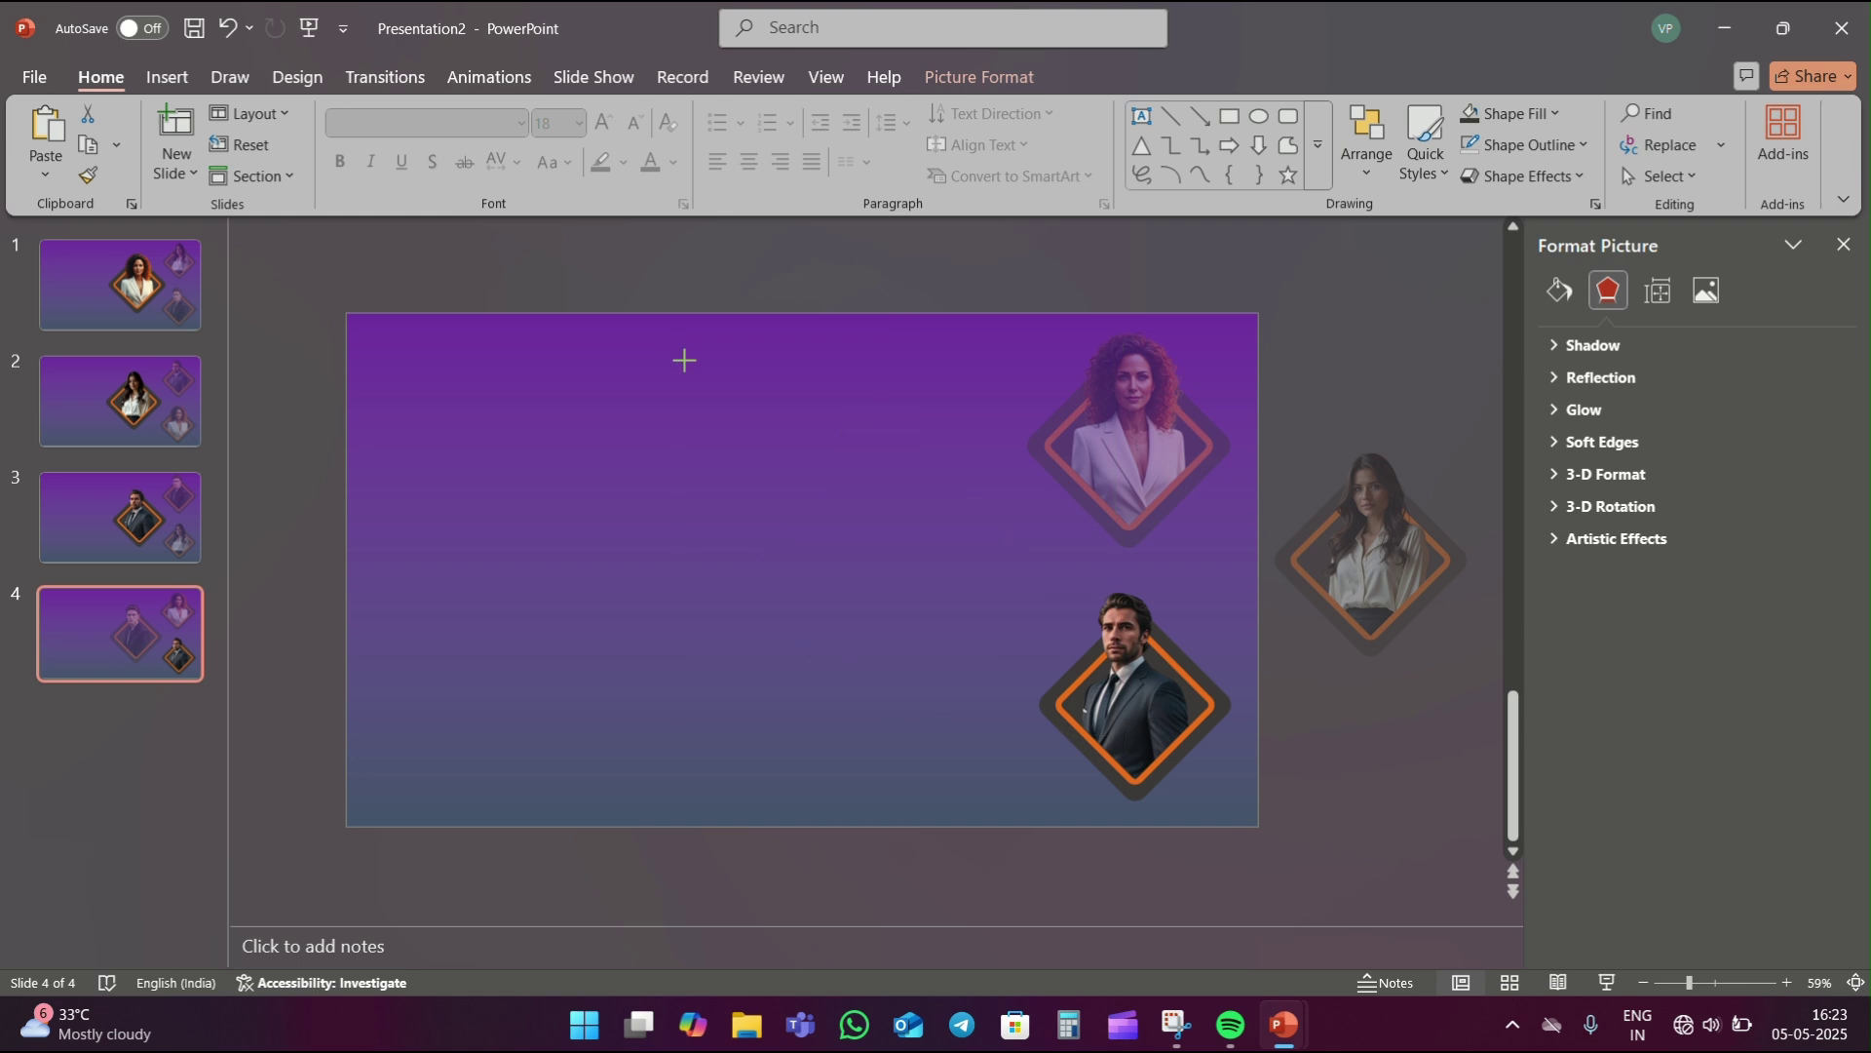
- Make the young man's photo fully opaque and change the lower-right man photo's transparency
{"action": "left_click", "coordinate": [1706, 289]}
{"action": "left_click_drag", "start_coordinate": [1703, 481], "coordinate": [1589, 525]}
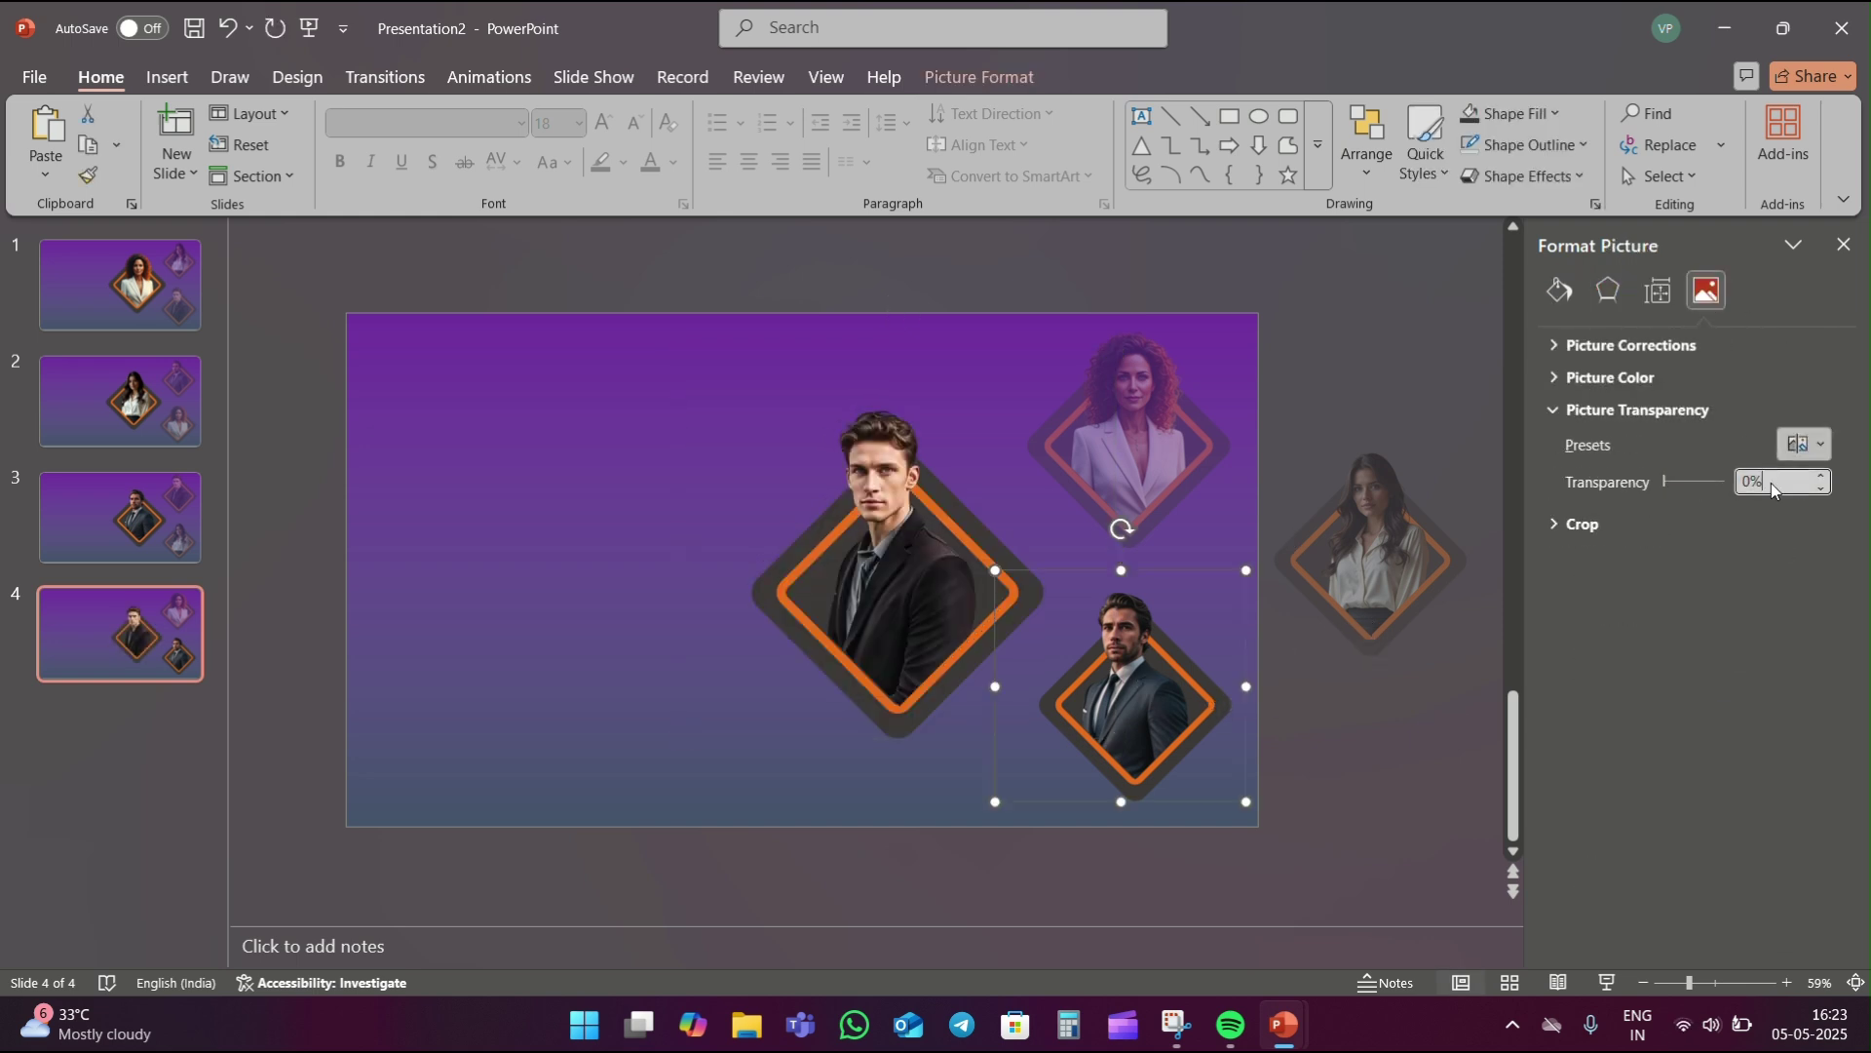
{"action": "type", "text": "0"}
{"action": "key", "text": "Return"}
{"action": "left_click", "coordinate": [1415, 723]}
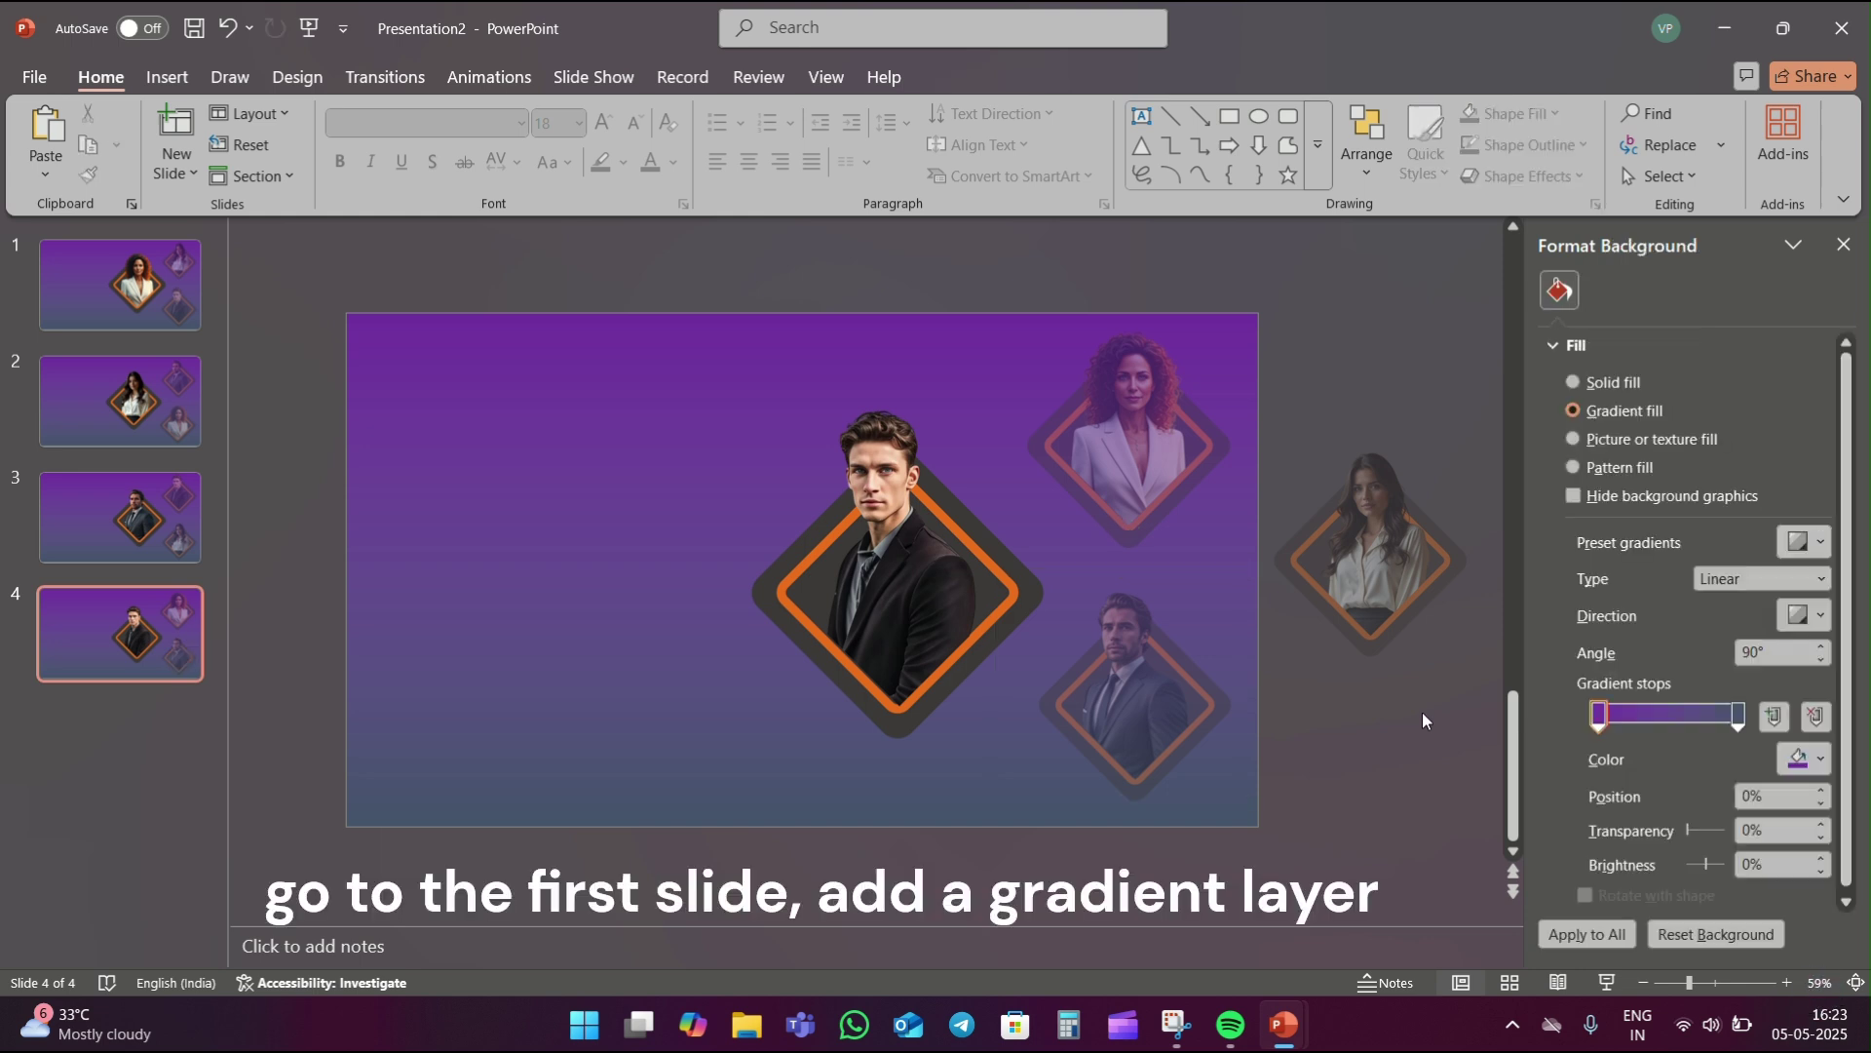
- On slide 1, draw a full-slide rectangle with no outline, black fill and 80% transparency
{"action": "left_click", "coordinate": [146, 284]}
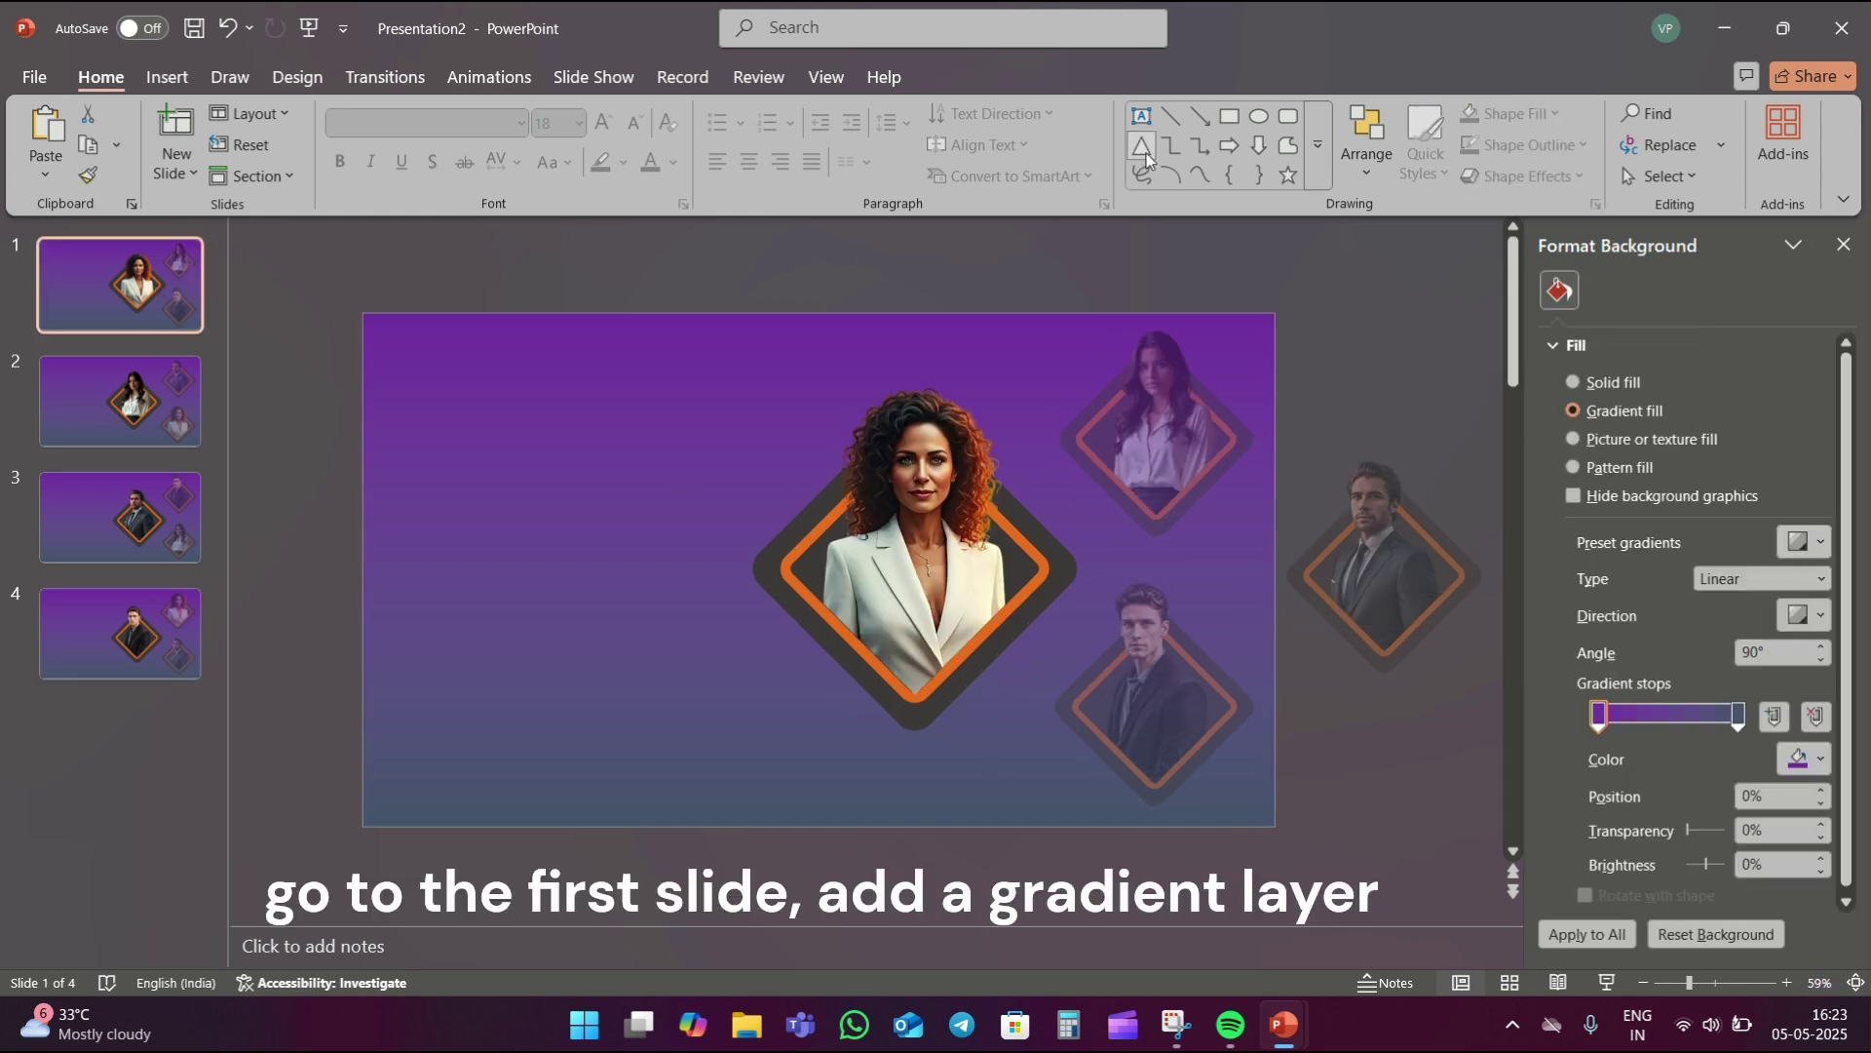
{"action": "left_click", "coordinate": [1228, 119]}
{"action": "left_click_drag", "start_coordinate": [359, 313], "coordinate": [1271, 826]}
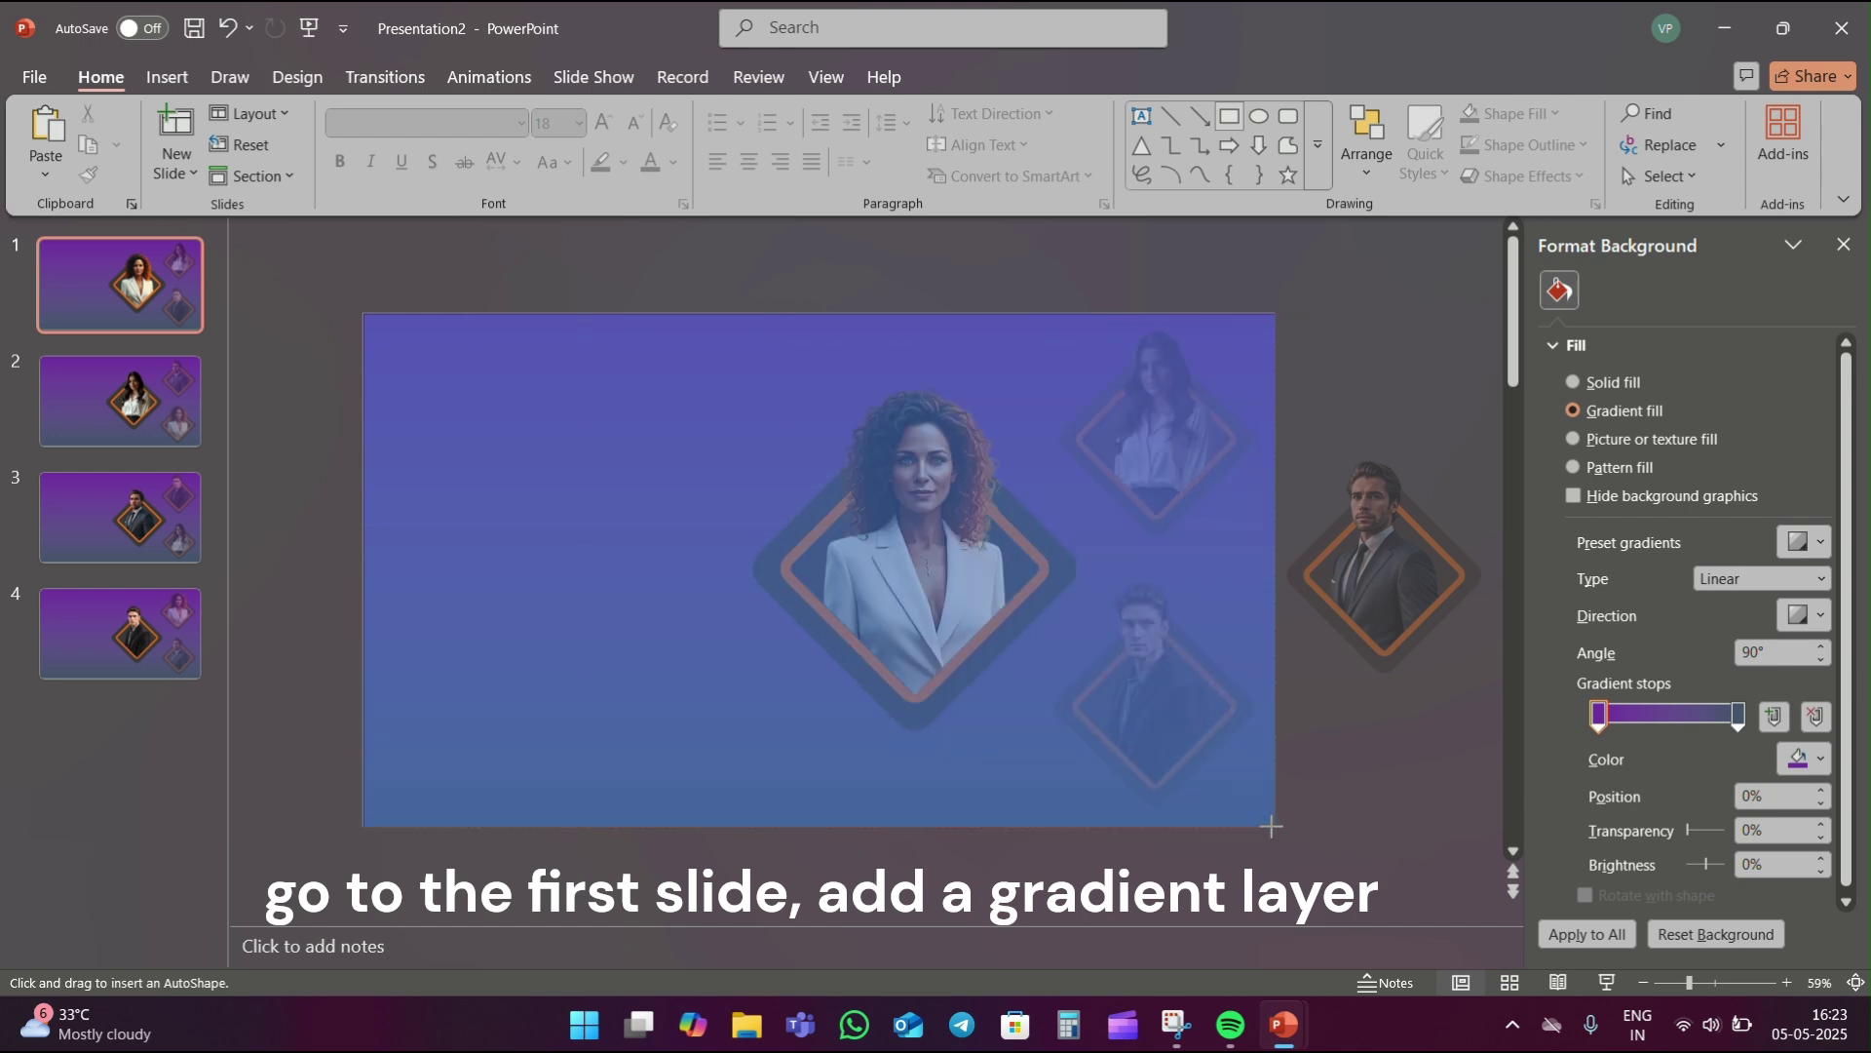
{"action": "left_click_drag", "start_coordinate": [363, 313], "coordinate": [363, 313]}
{"action": "left_click", "coordinate": [1574, 740]}
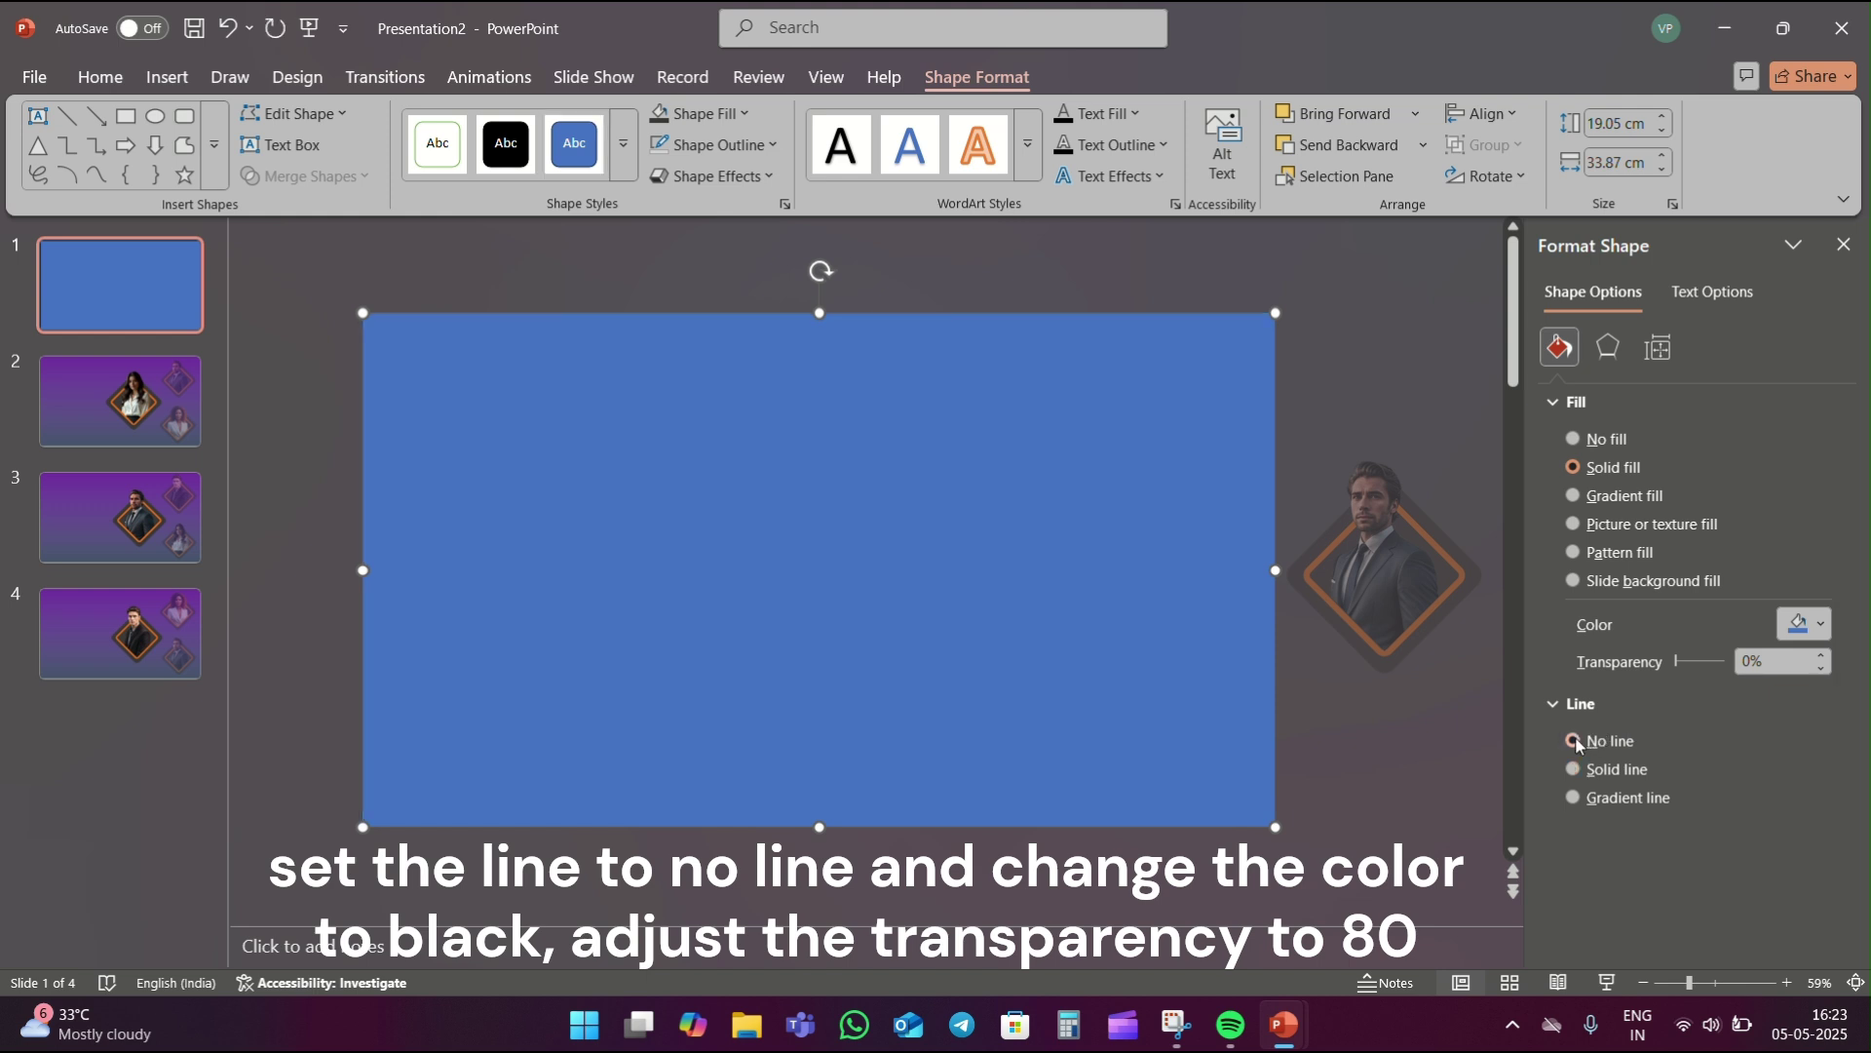
{"action": "left_click", "coordinate": [1801, 624]}
{"action": "left_click", "coordinate": [1584, 184]}
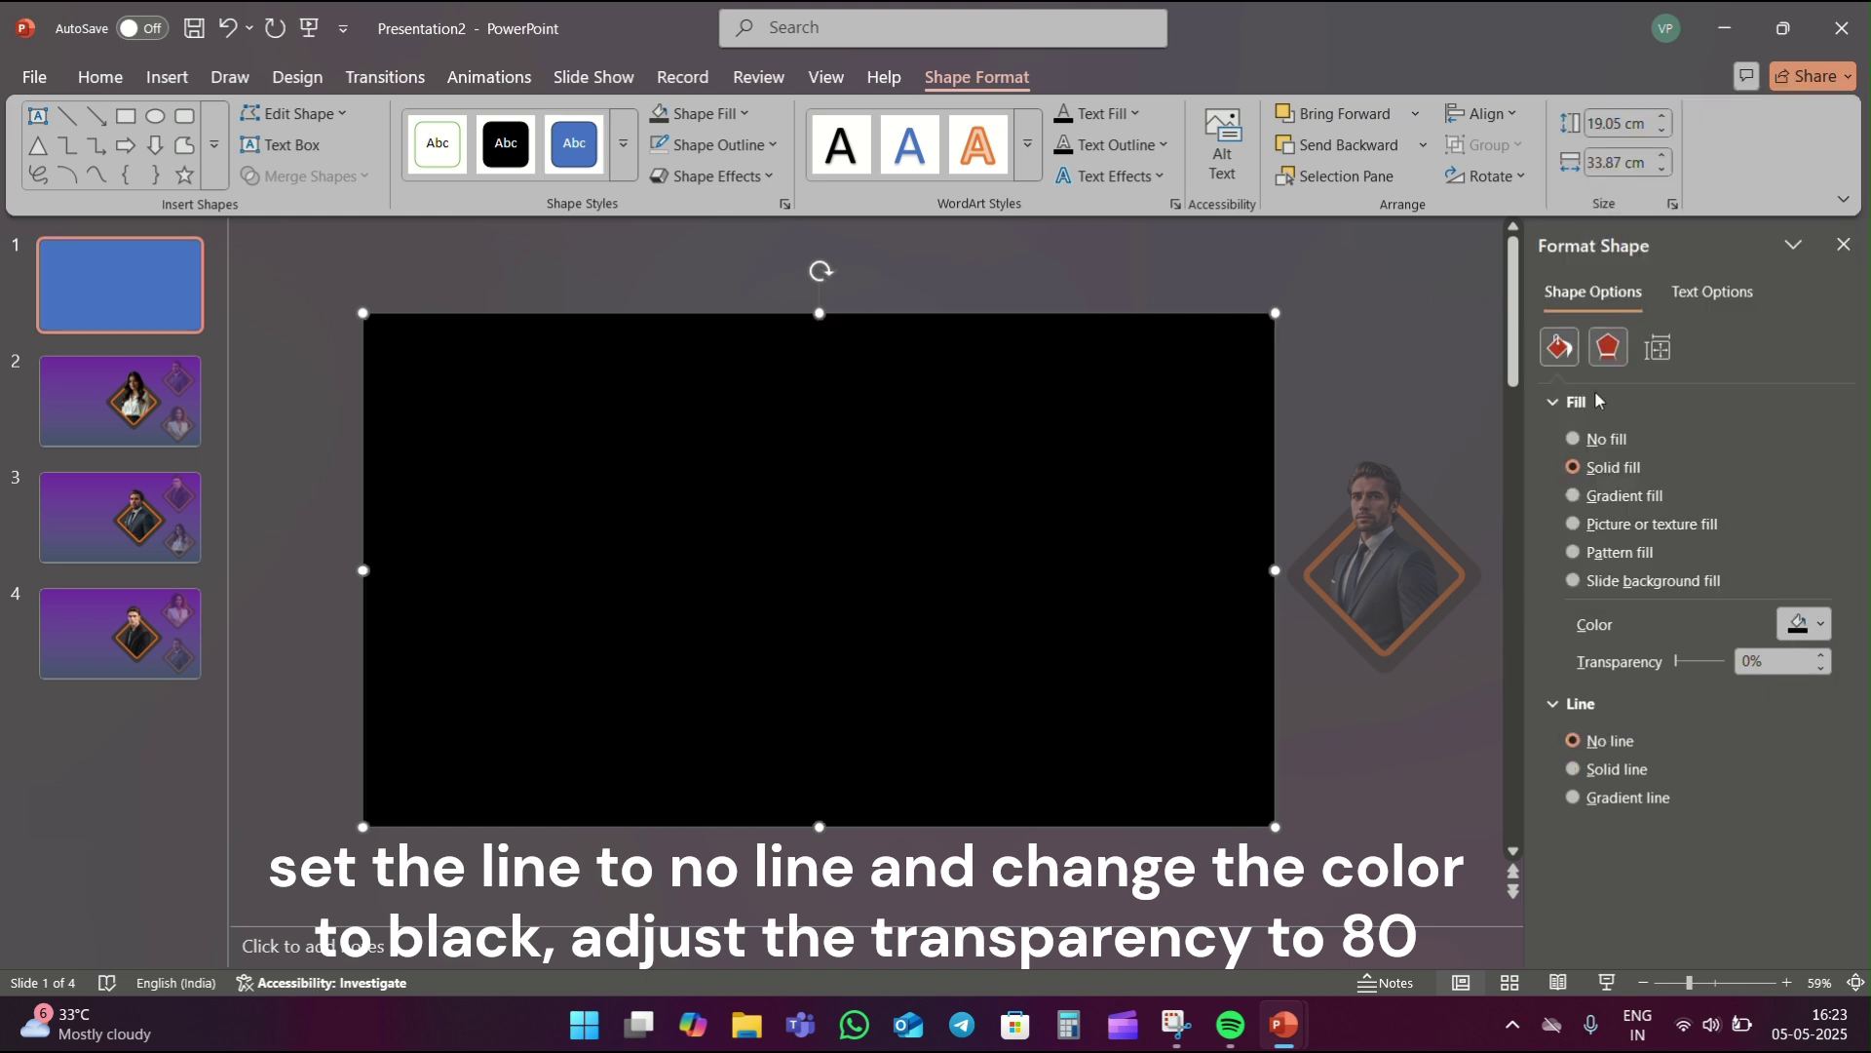
{"action": "type", "text": "80"}
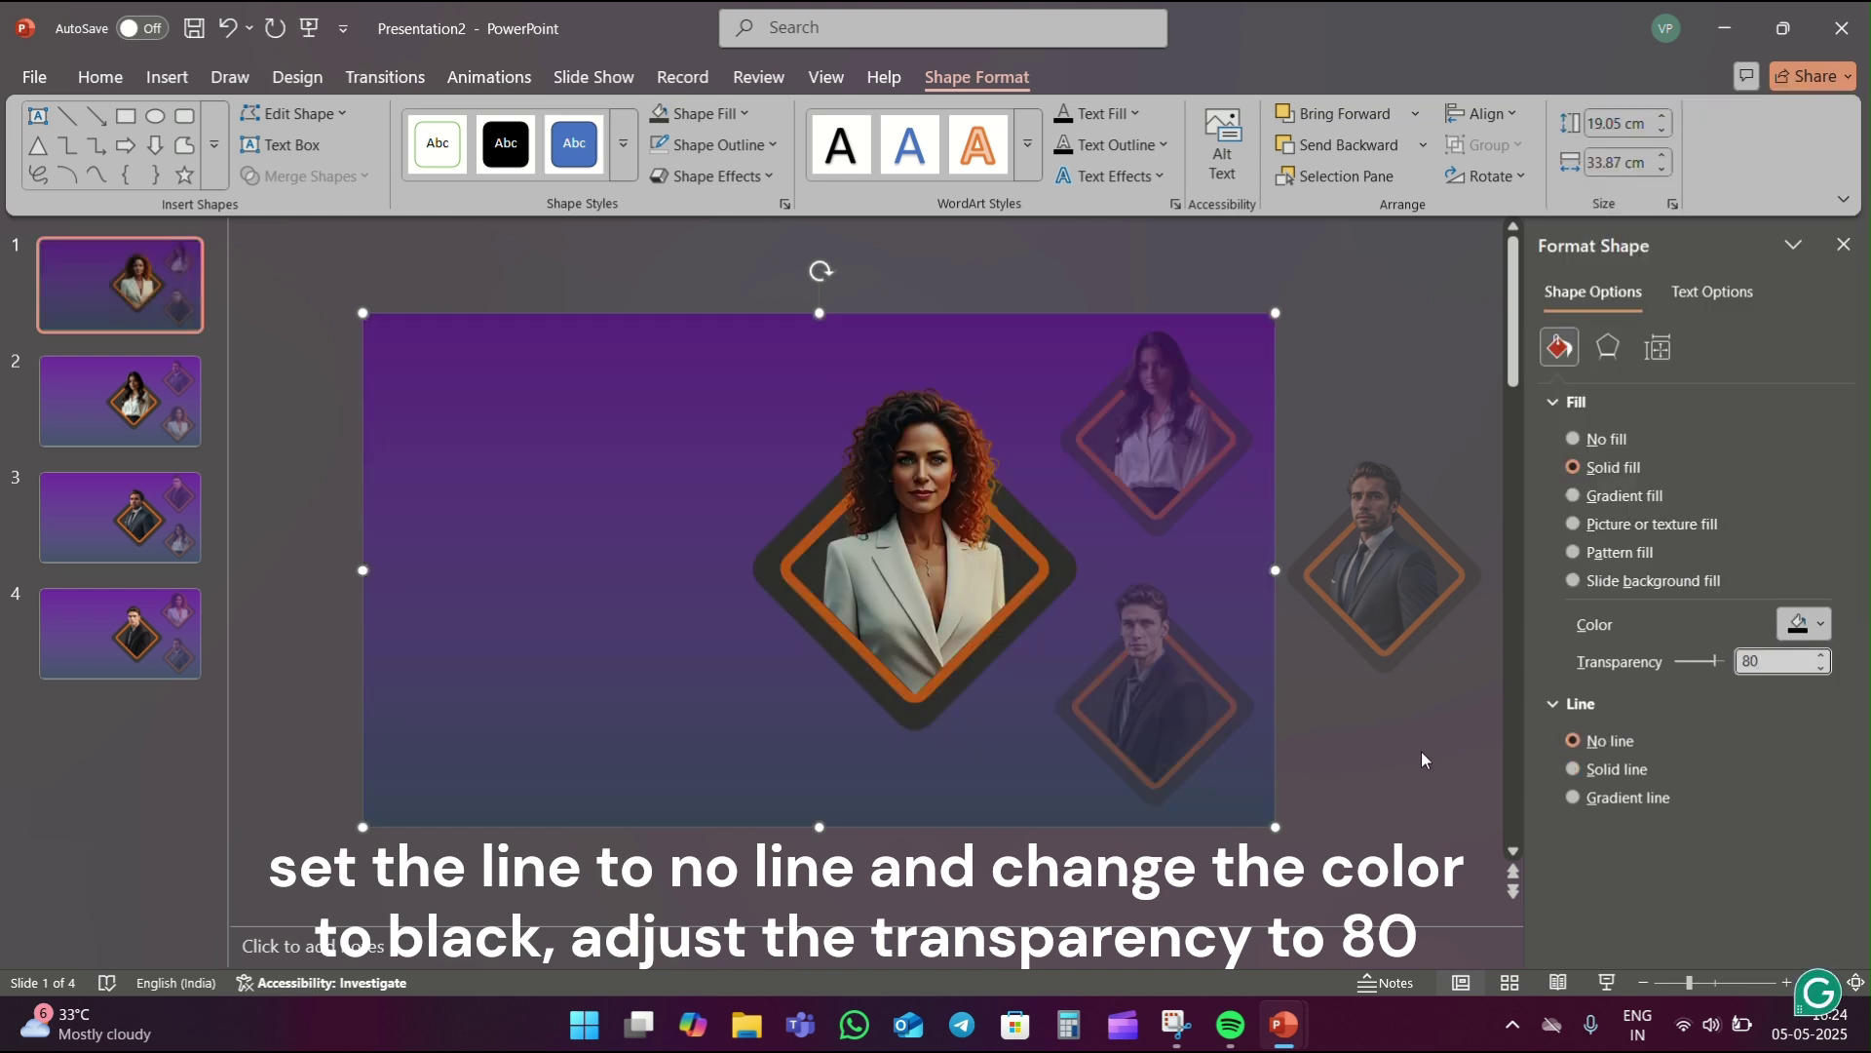
- Send the overlay to the back, then send the top-right woman photo behind it
{"action": "right_click", "coordinate": [648, 514]}
{"action": "left_click", "coordinate": [716, 688]}
{"action": "left_click", "coordinate": [1365, 721]}
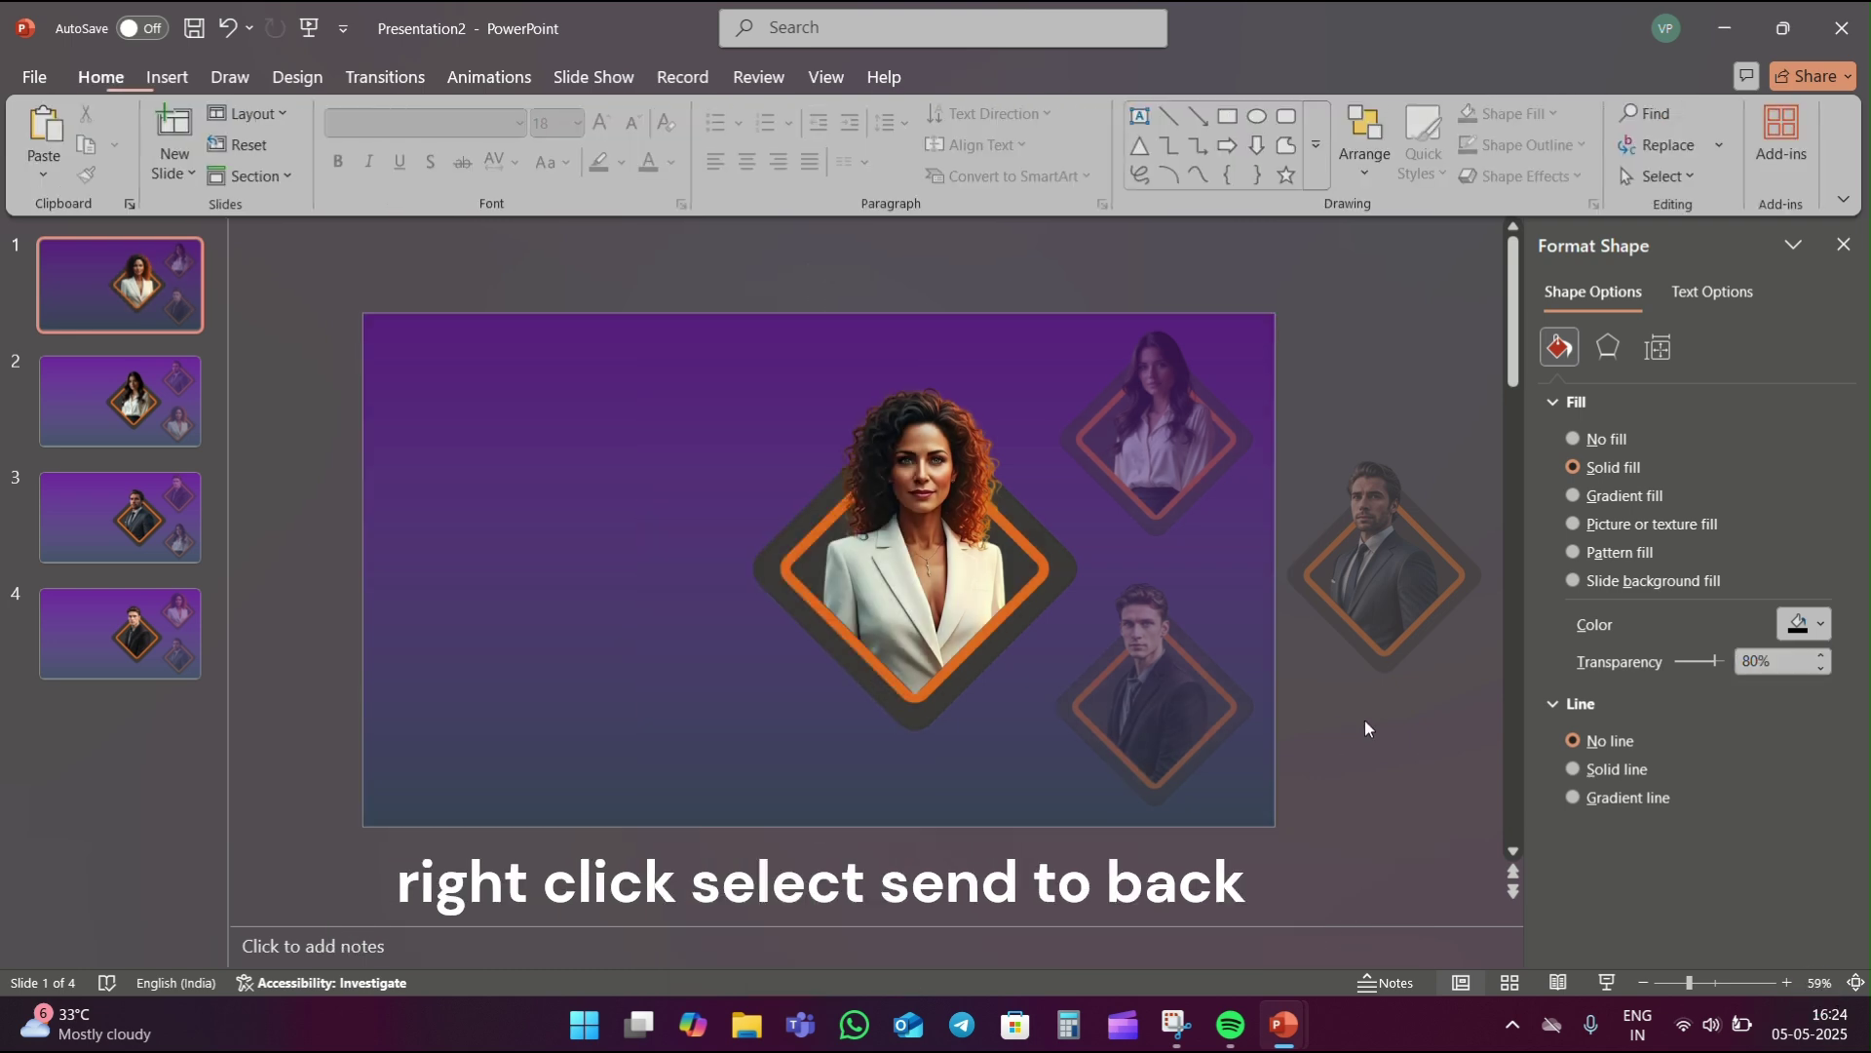
{"action": "right_click", "coordinate": [1202, 418]}
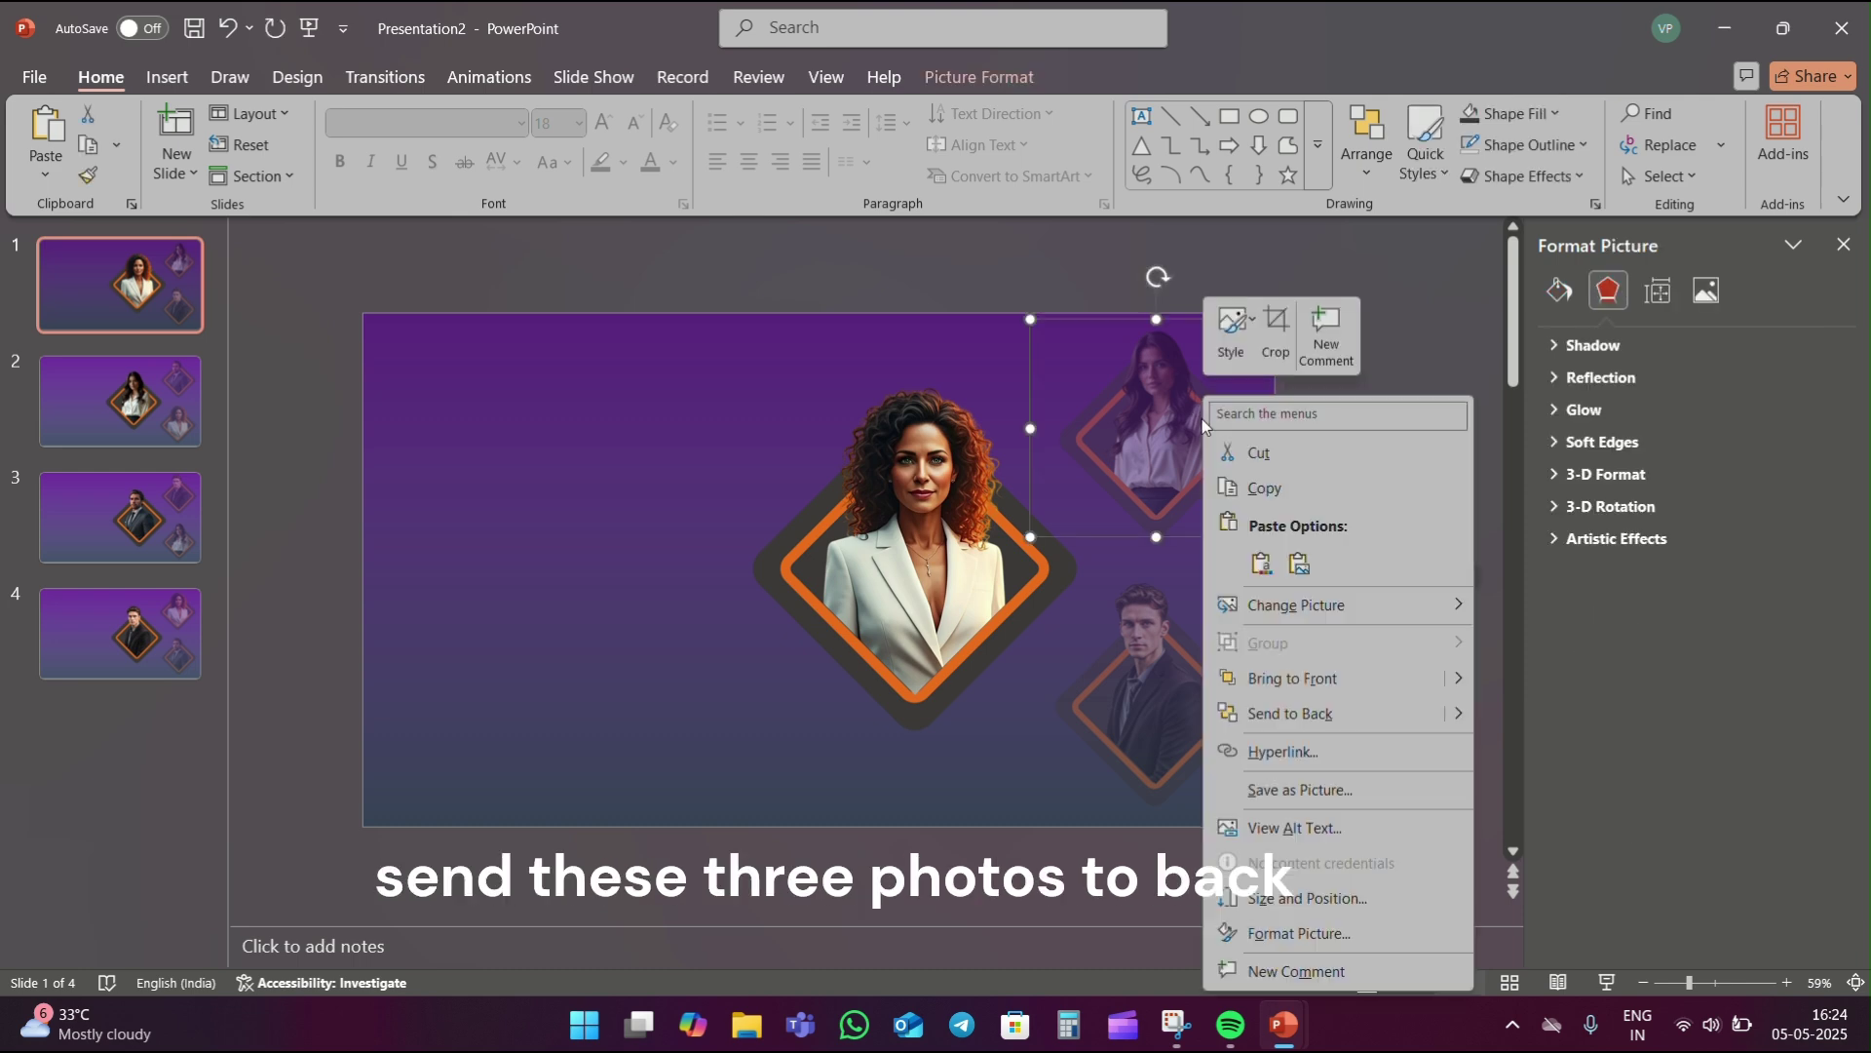
{"action": "left_click", "coordinate": [1313, 717]}
{"action": "left_click", "coordinate": [1182, 698]}
- Send the bottom man photo and the right-hand man photo behind the overlay
{"action": "right_click", "coordinate": [1182, 698]}
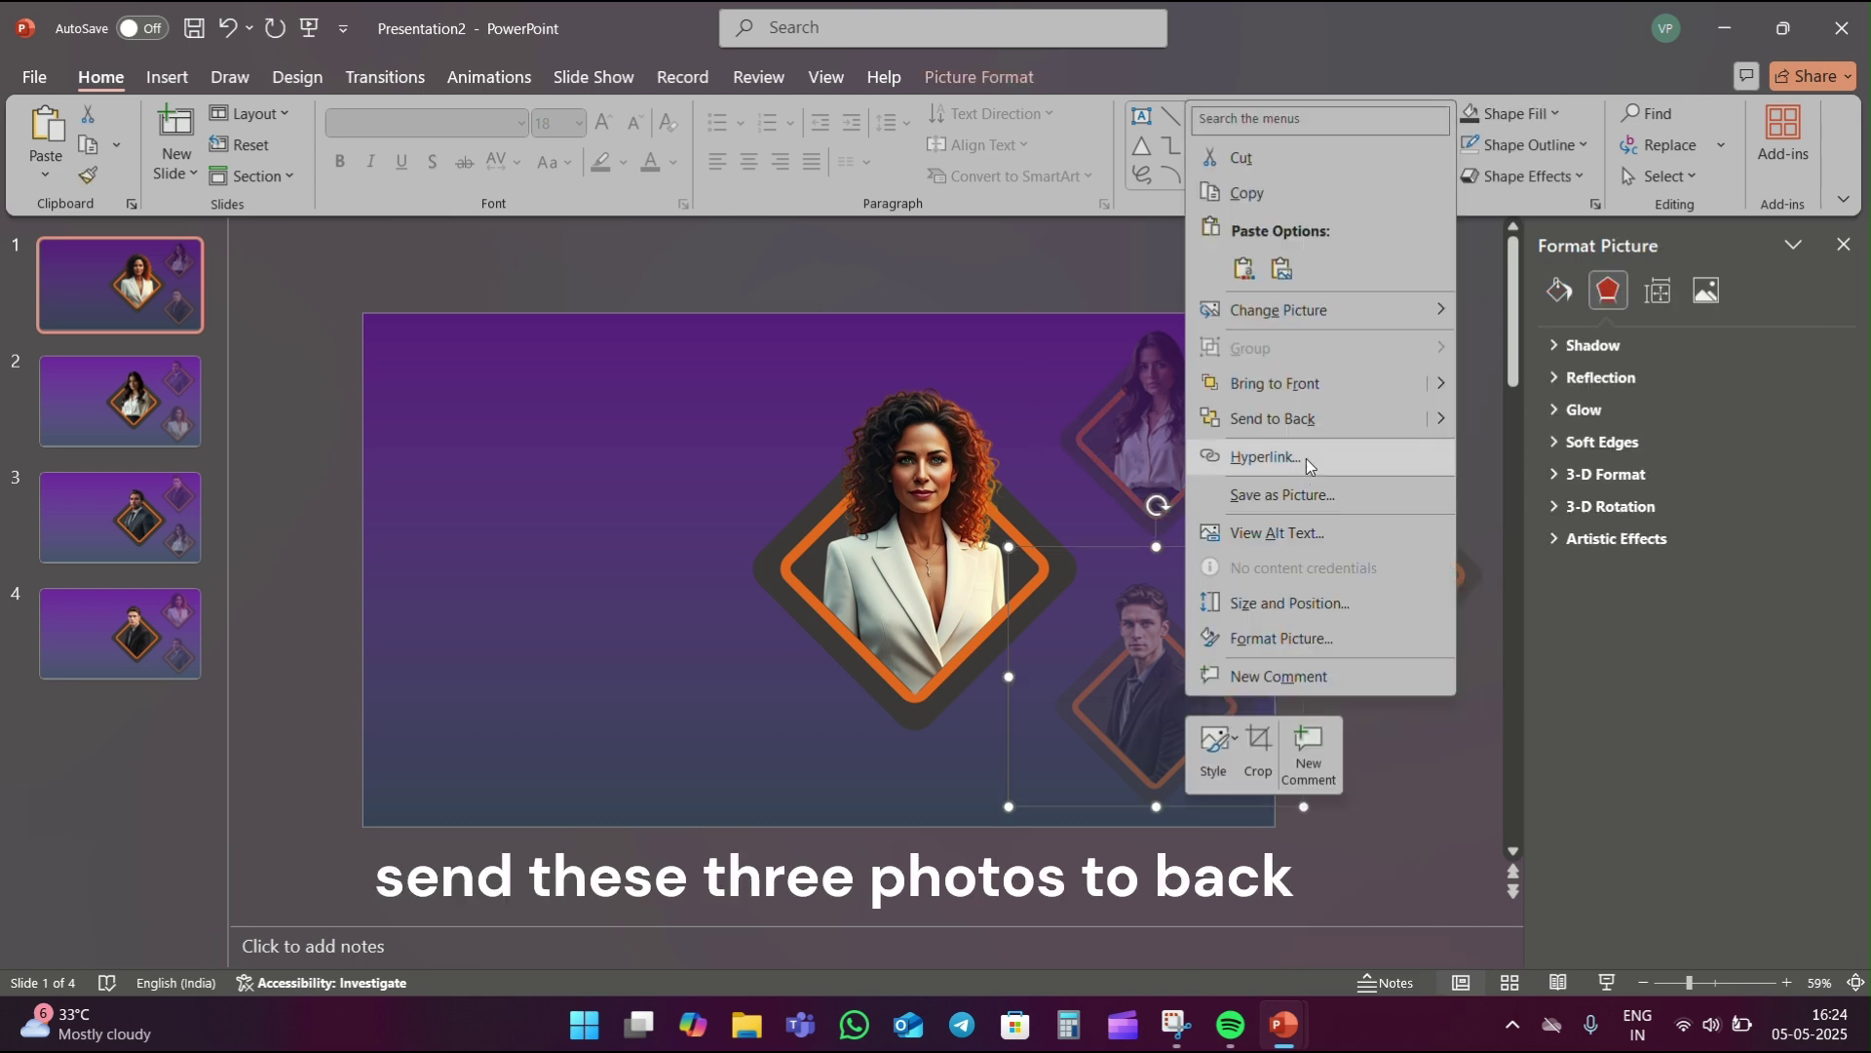
{"action": "left_click", "coordinate": [1311, 419]}
{"action": "left_click", "coordinate": [1383, 755]}
{"action": "left_click", "coordinate": [1389, 609]}
{"action": "right_click", "coordinate": [1391, 614]}
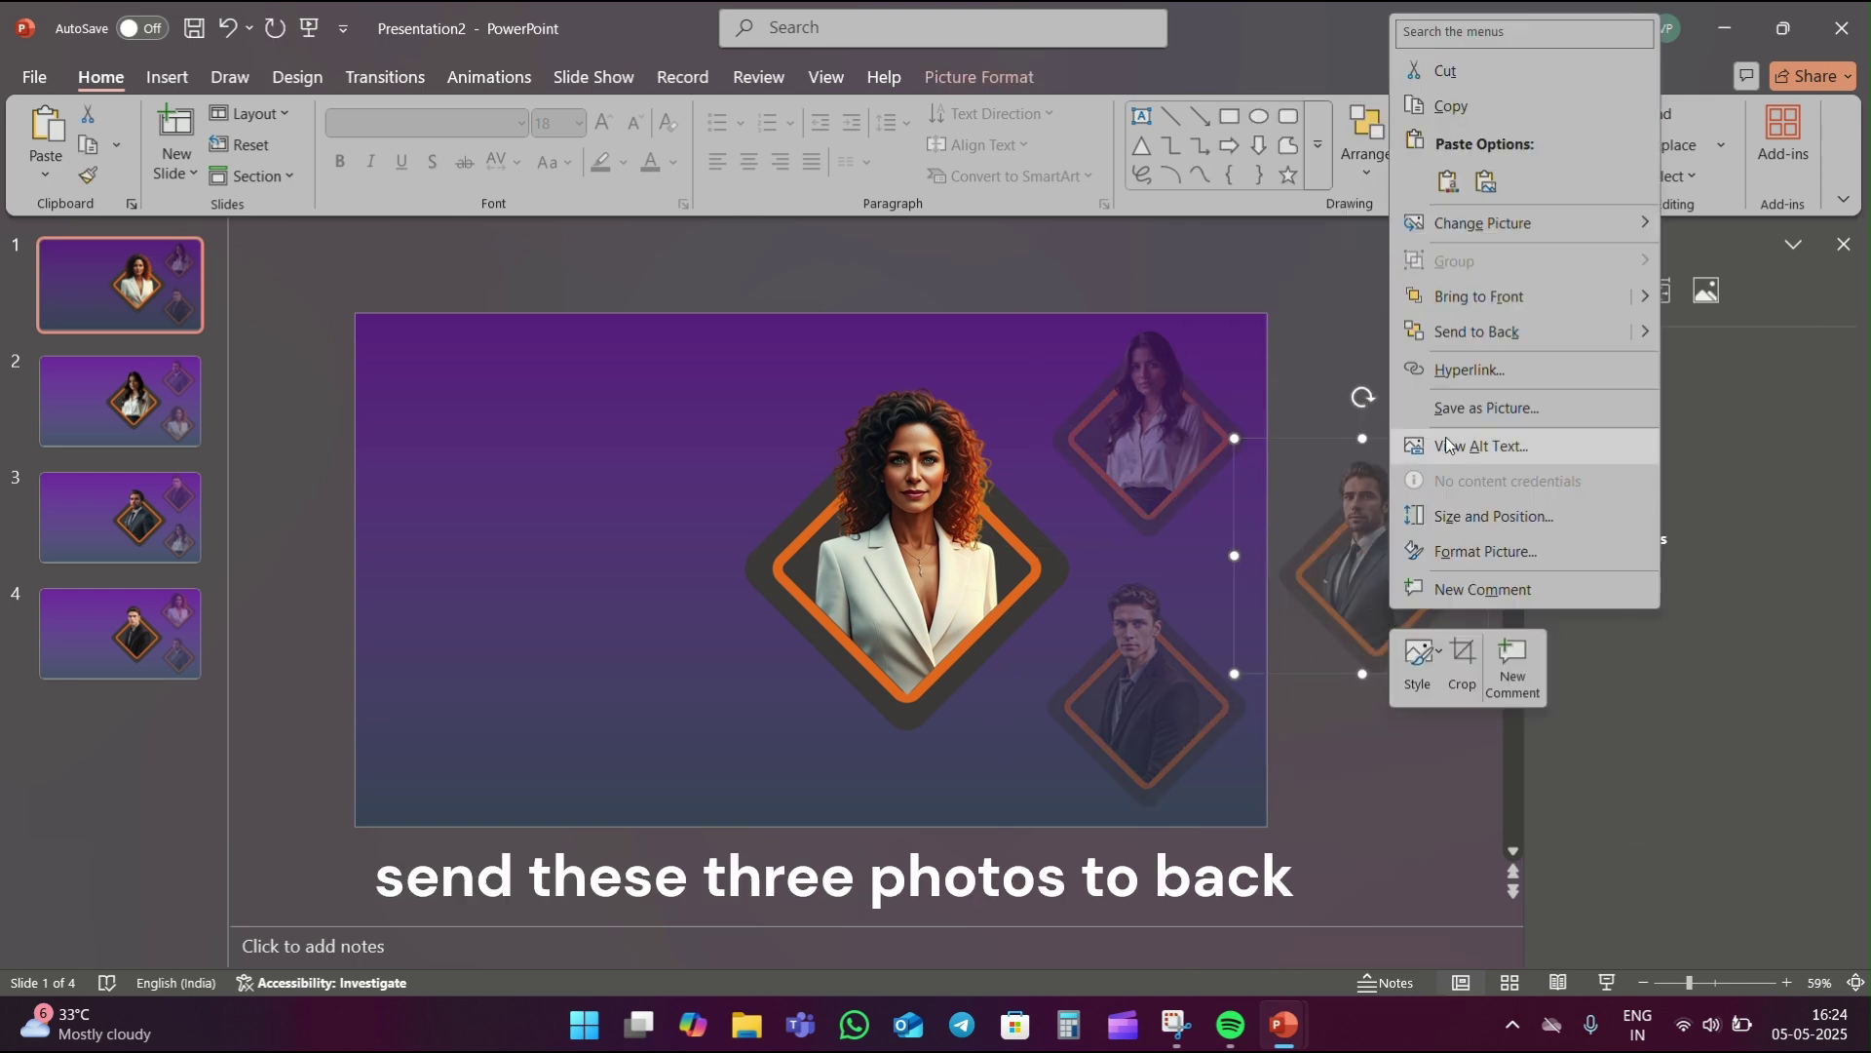
{"action": "left_click", "coordinate": [1465, 341]}
{"action": "left_click", "coordinate": [1433, 747]}
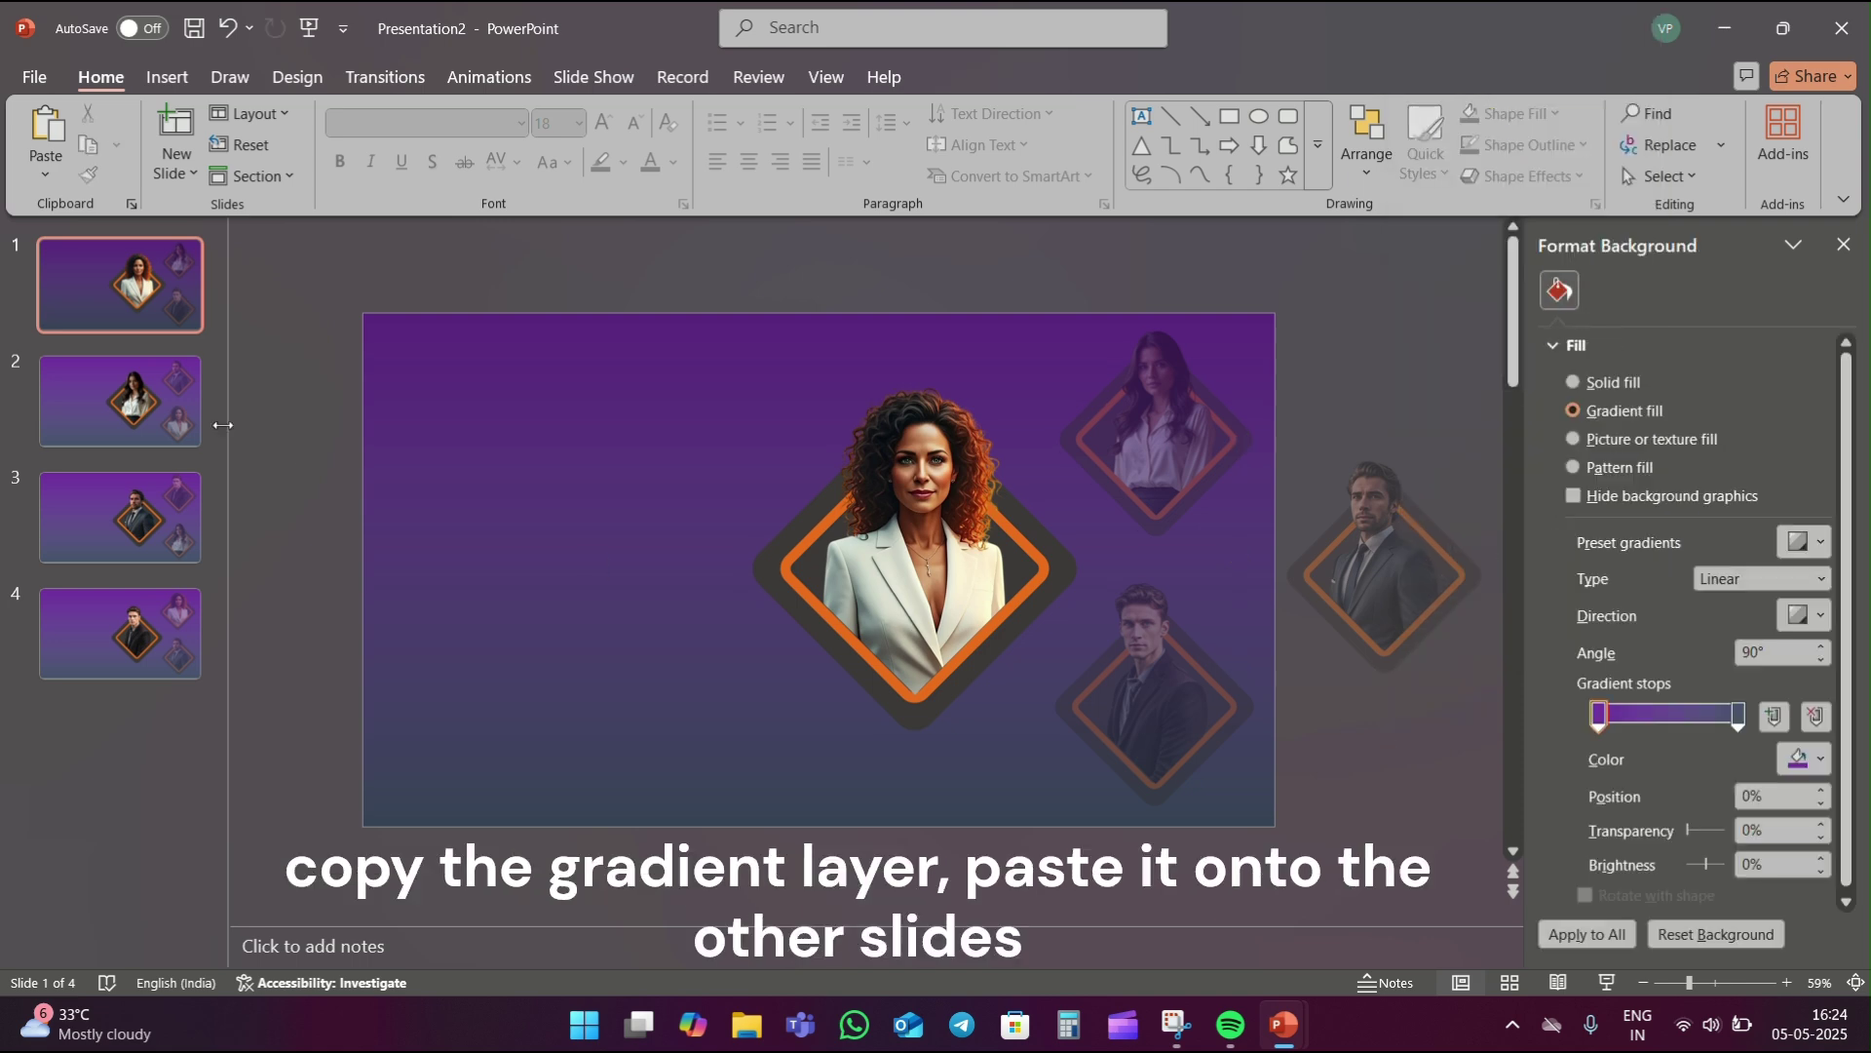
- Copy the overlay onto slide 2 and send it and its three side photos to the back
{"action": "left_click", "coordinate": [476, 417]}
{"action": "left_click", "coordinate": [183, 405]}
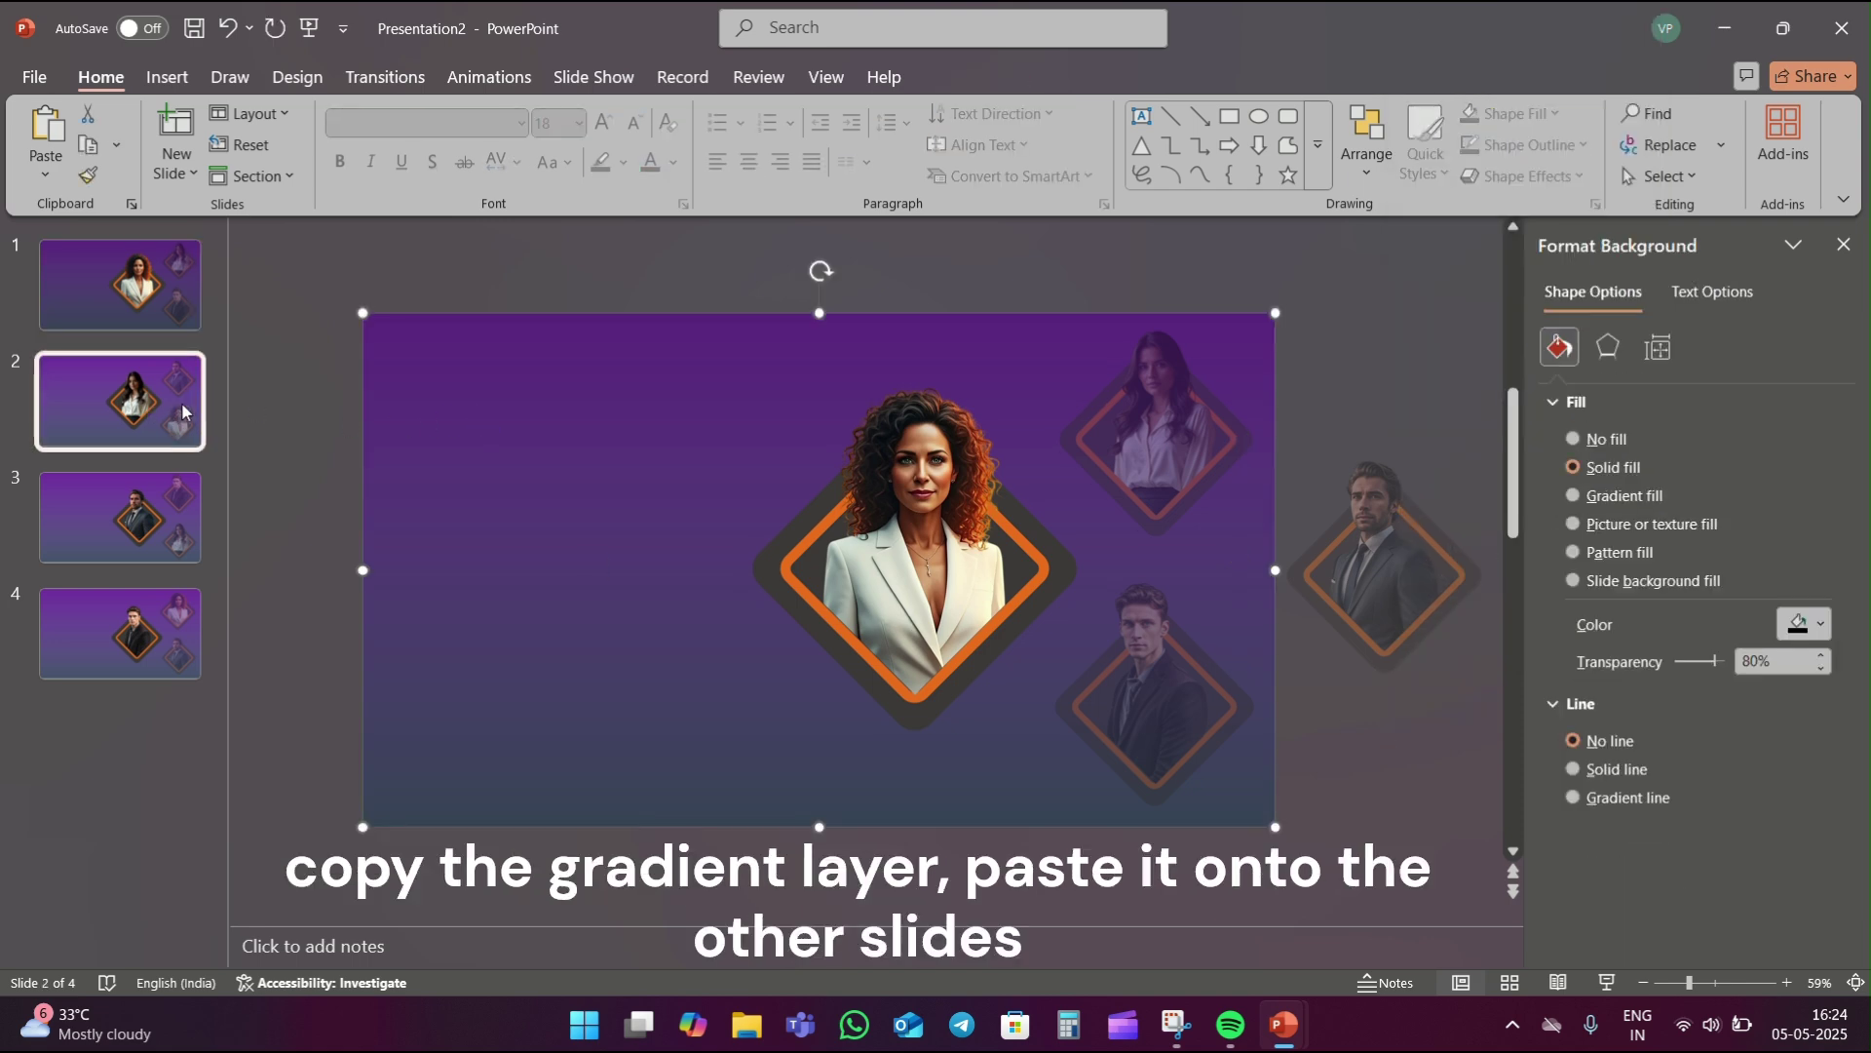
{"action": "key", "text": "ctrl+v"}
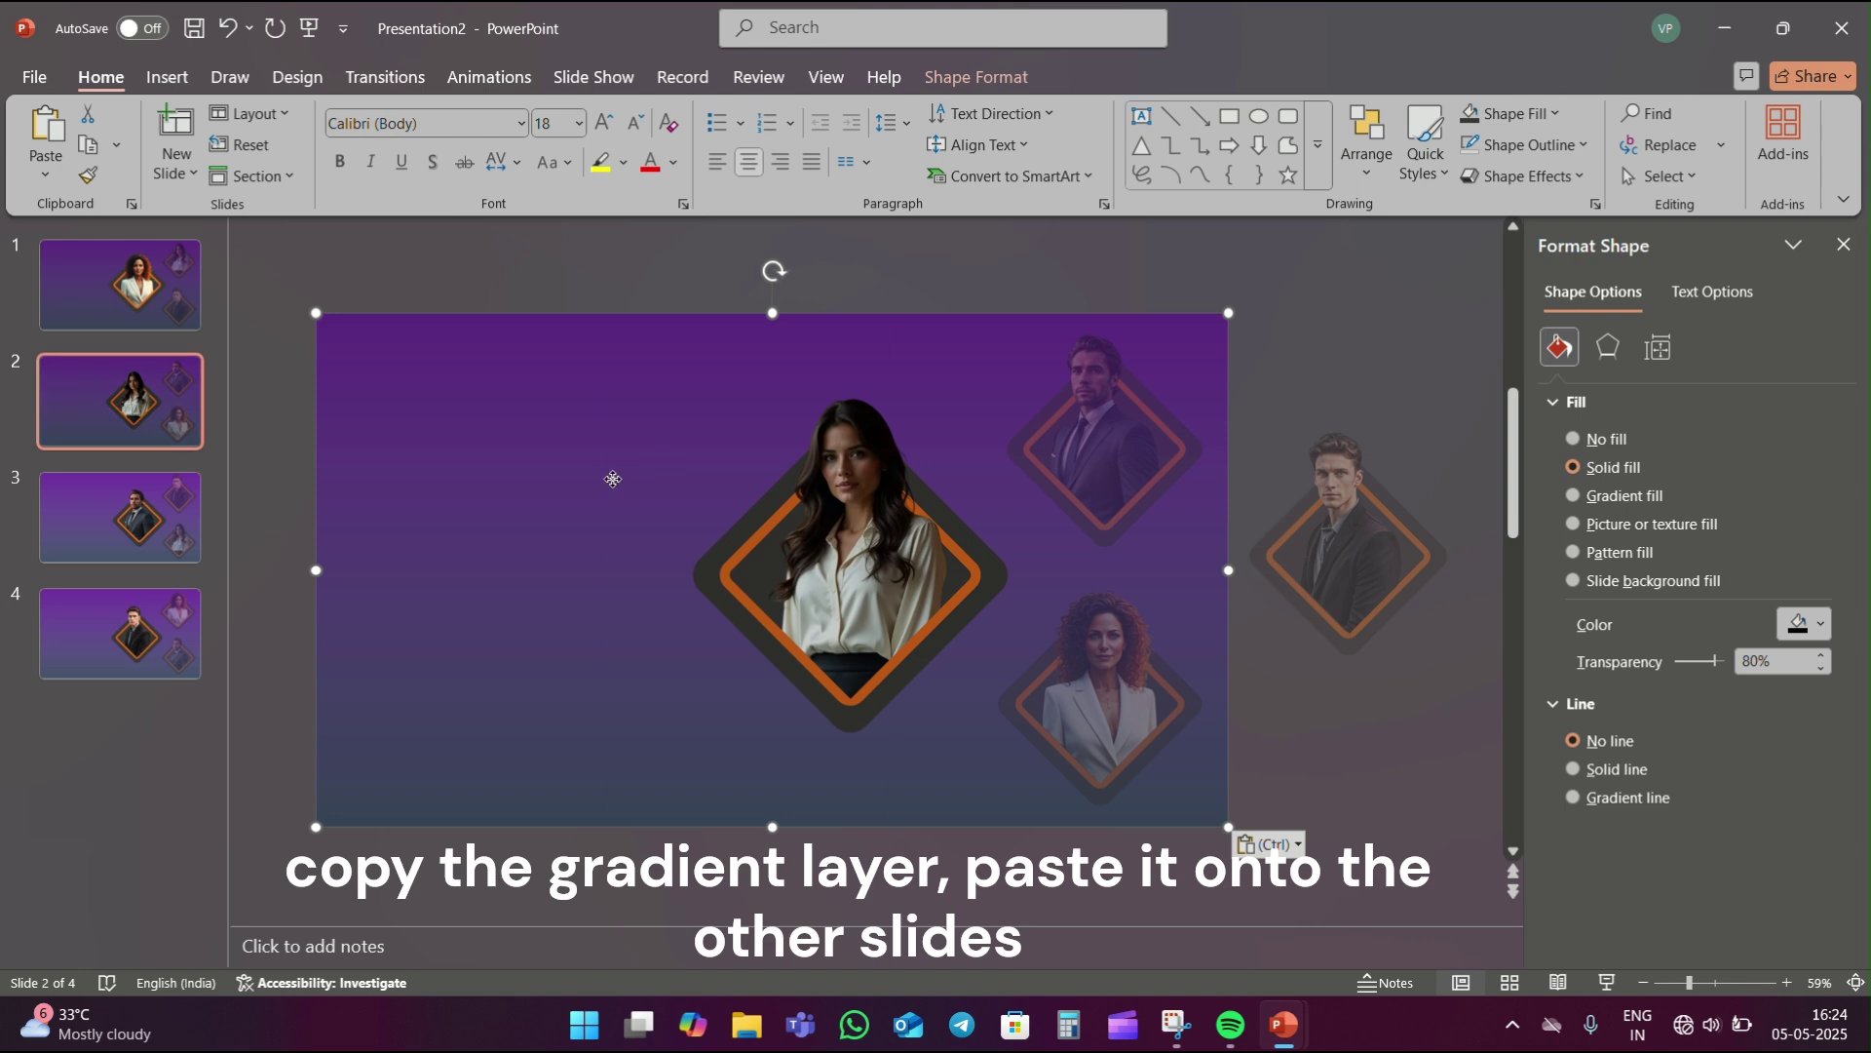
{"action": "right_click", "coordinate": [614, 477]}
{"action": "left_click", "coordinate": [846, 643]}
{"action": "right_click", "coordinate": [1123, 395]}
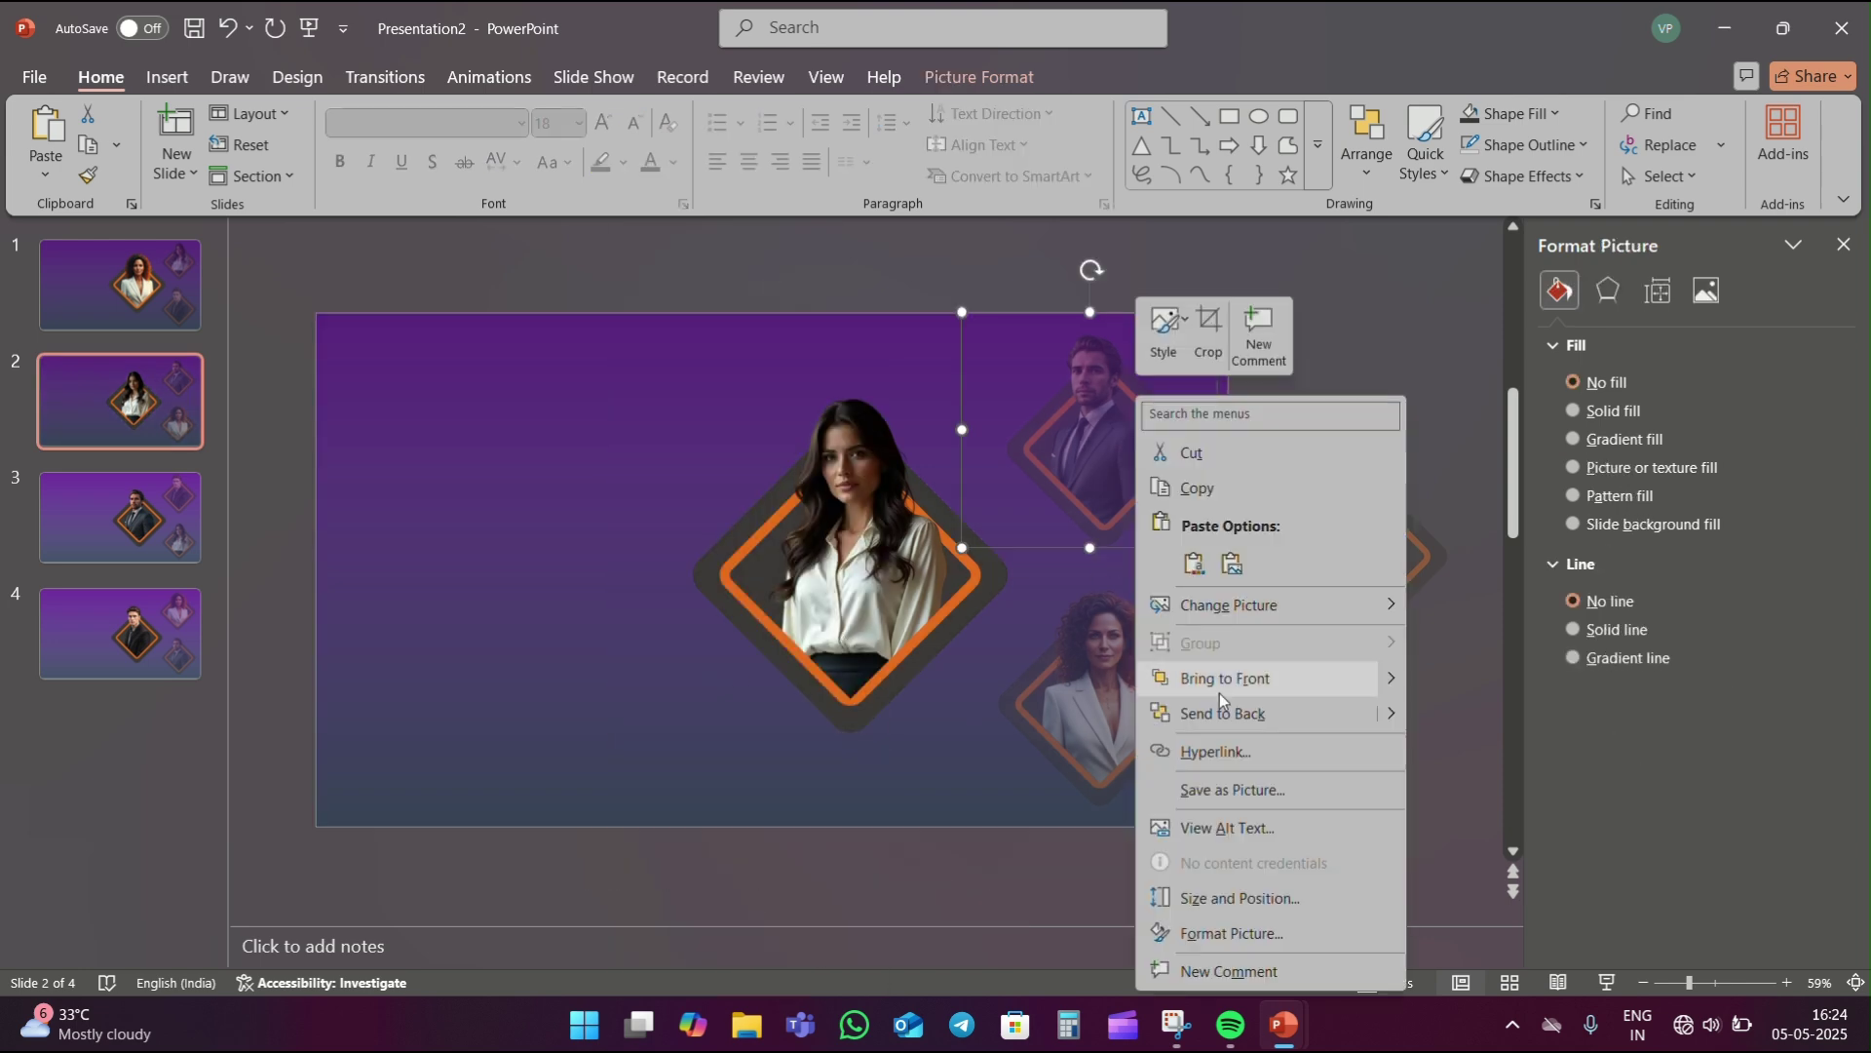
{"action": "left_click", "coordinate": [1220, 693]}
{"action": "left_click", "coordinate": [1129, 702]}
{"action": "right_click", "coordinate": [1128, 702]}
{"action": "left_click", "coordinate": [1219, 384]}
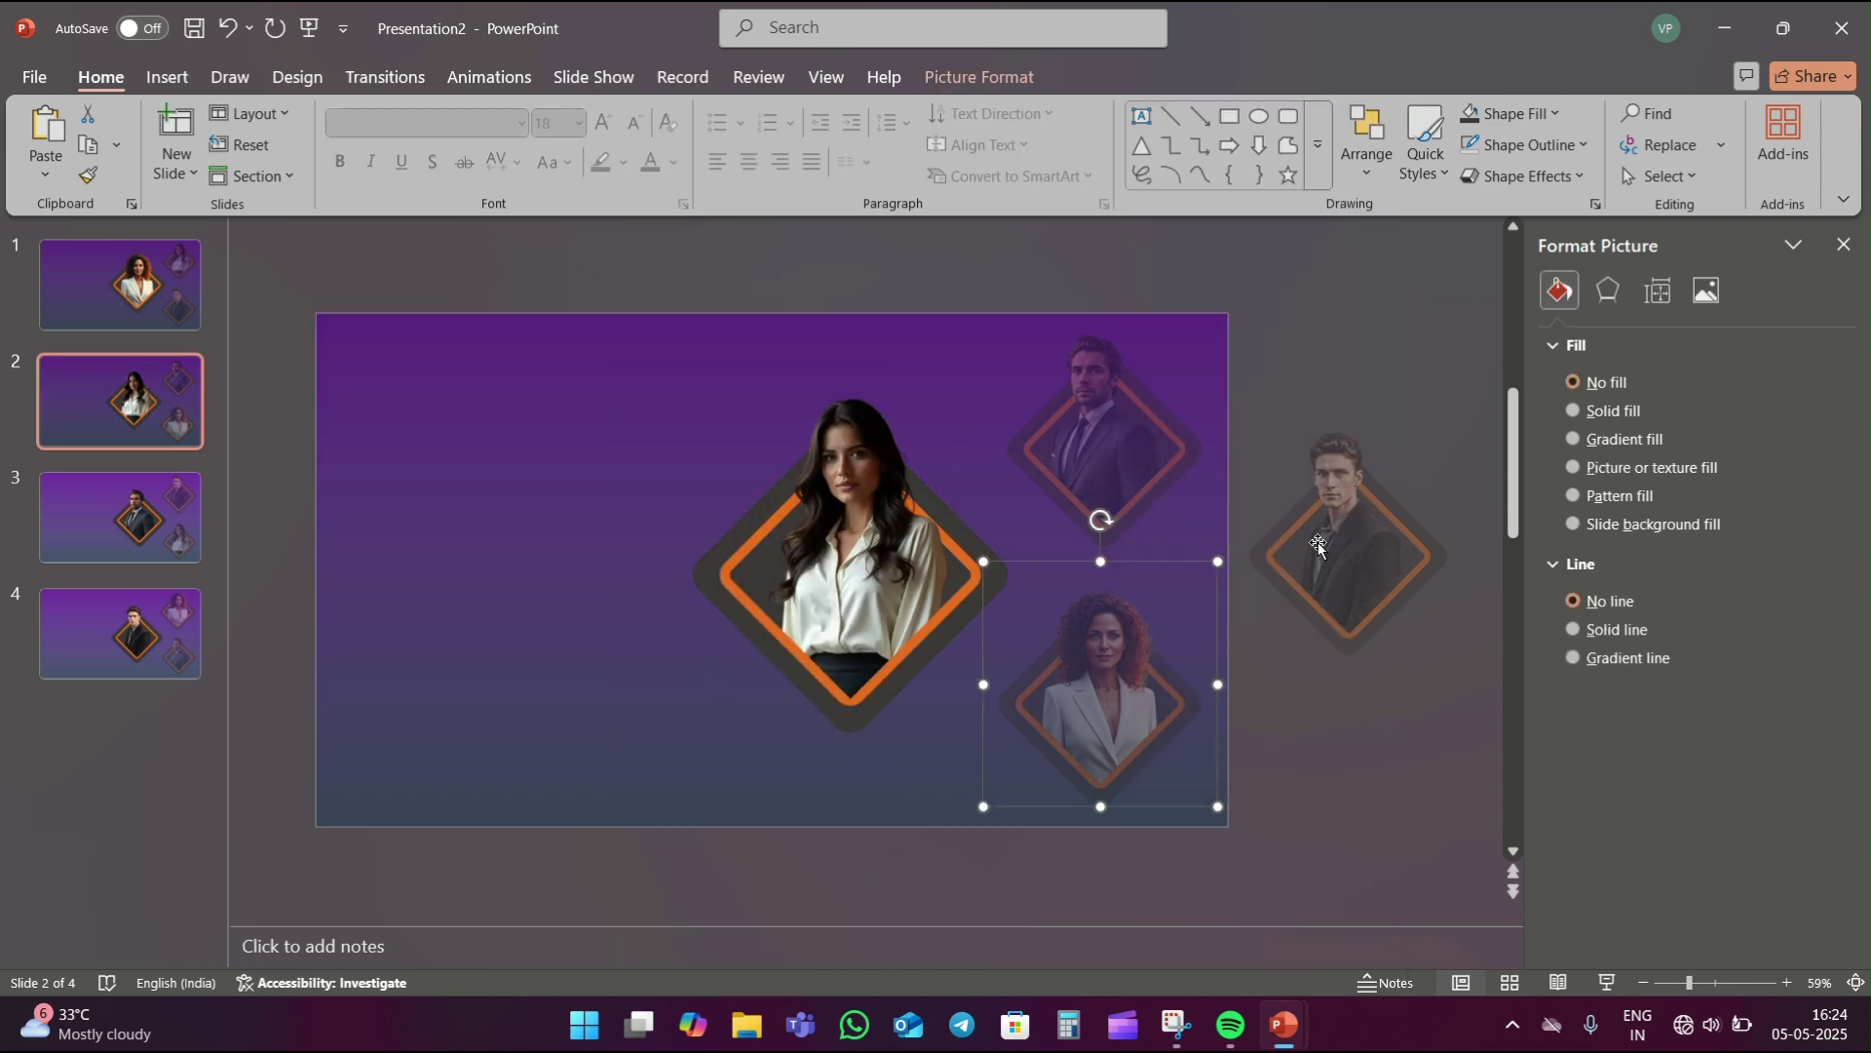
{"action": "right_click", "coordinate": [1318, 542]}
{"action": "left_click", "coordinate": [1397, 713]}
- Paste the overlay onto slide 3 and send it and its three side portraits behind
{"action": "left_click", "coordinate": [120, 517]}
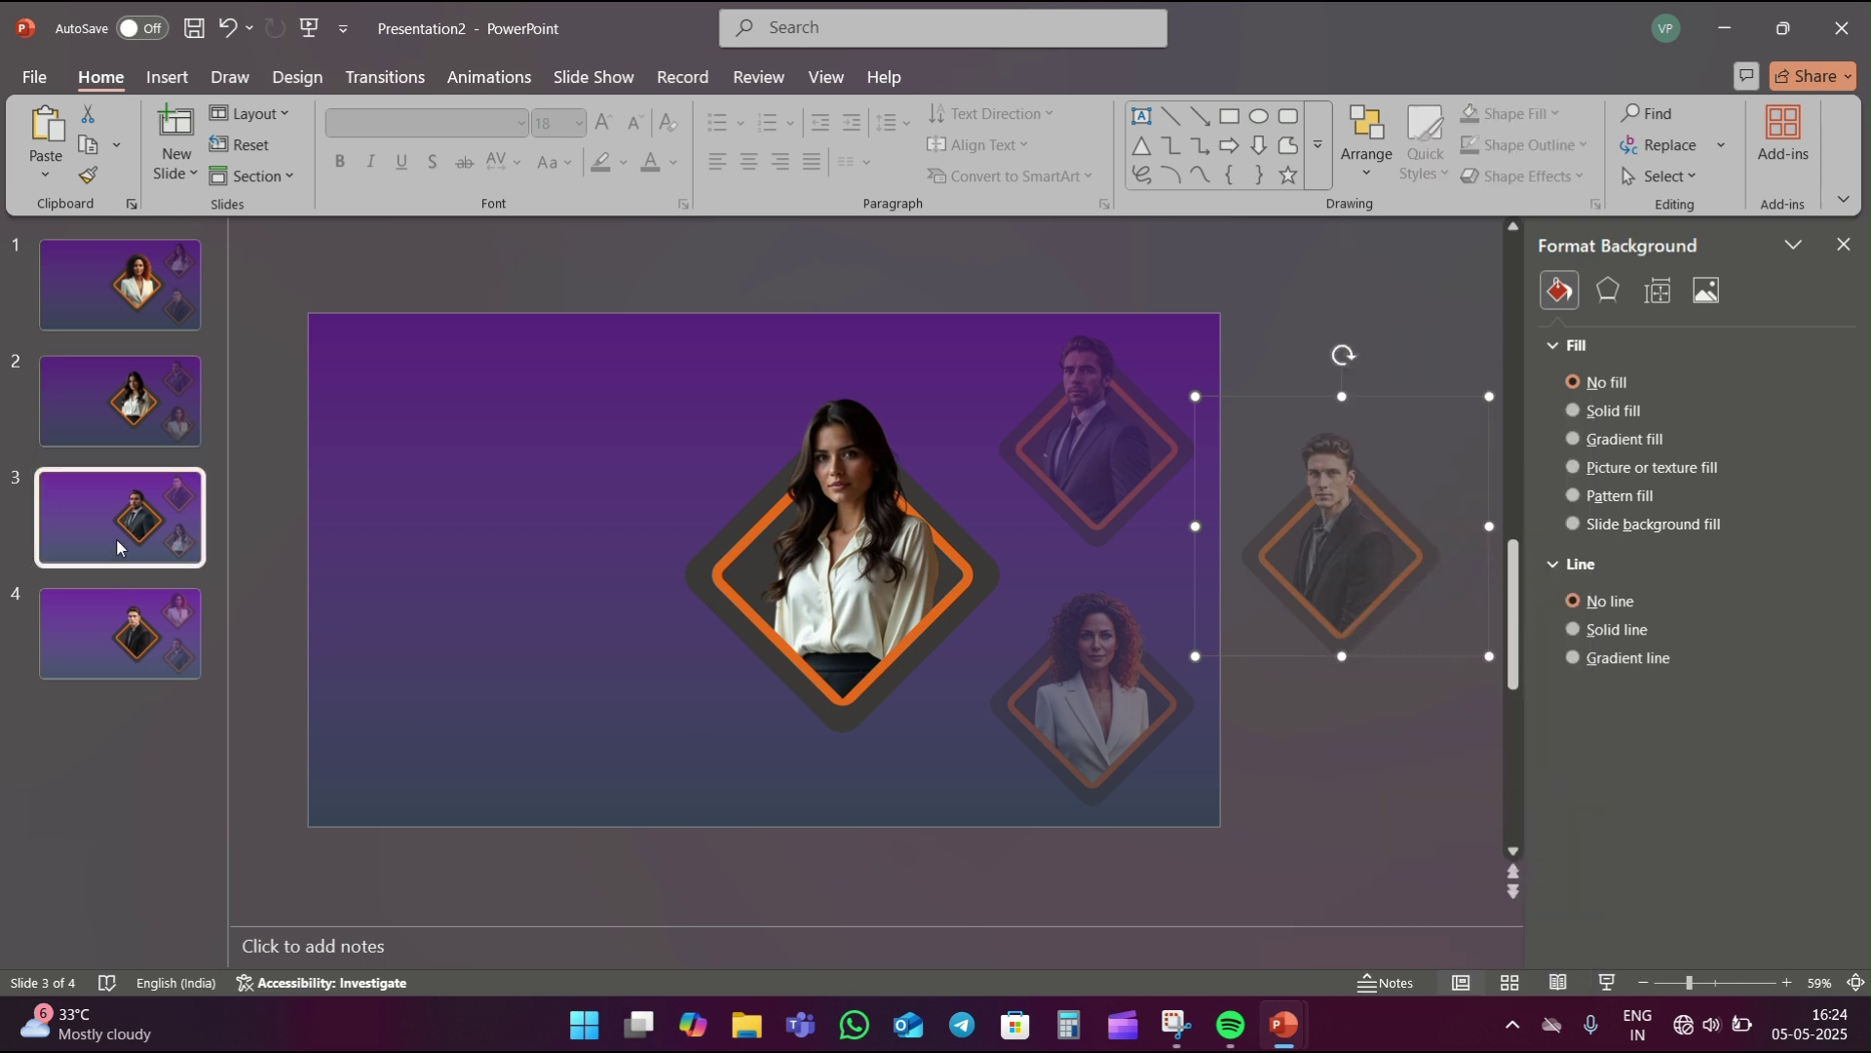
{"action": "left_click", "coordinate": [440, 569]}
{"action": "right_click", "coordinate": [594, 553]}
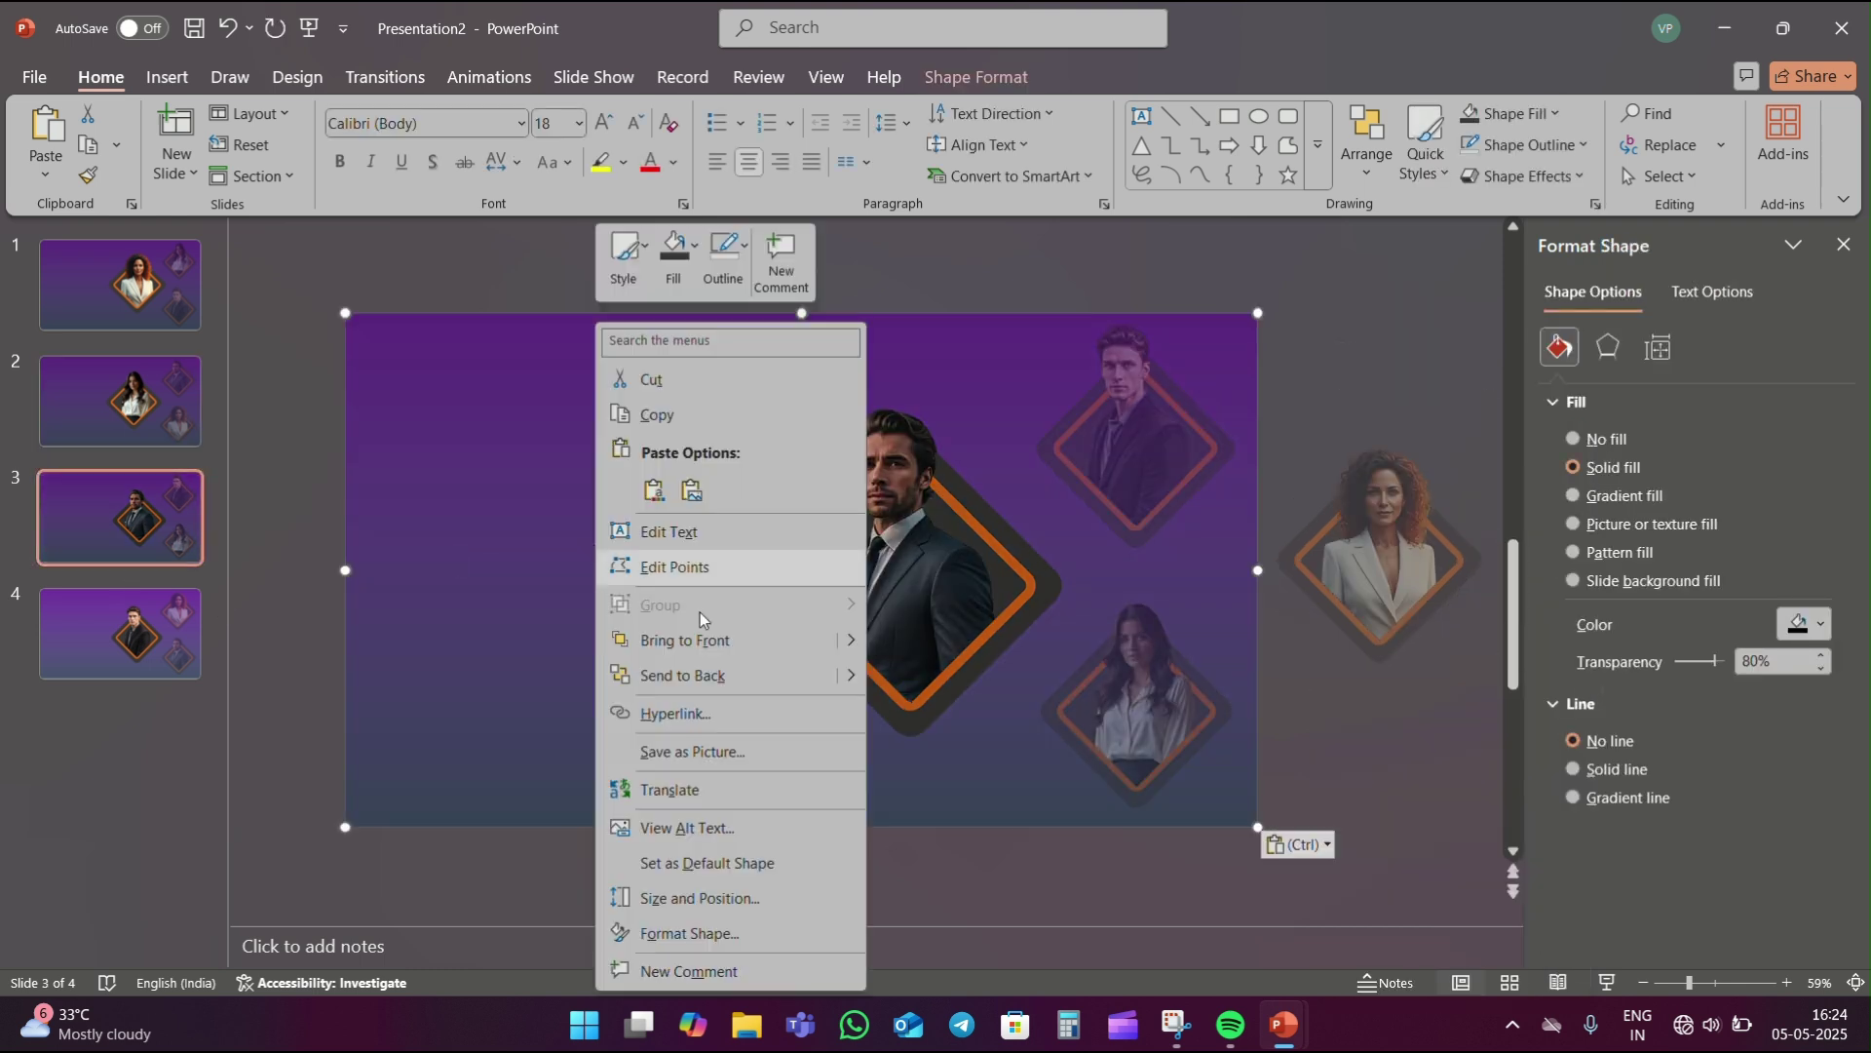
{"action": "left_click", "coordinate": [682, 676]}
{"action": "right_click", "coordinate": [1142, 494]}
{"action": "left_click", "coordinate": [1207, 708]}
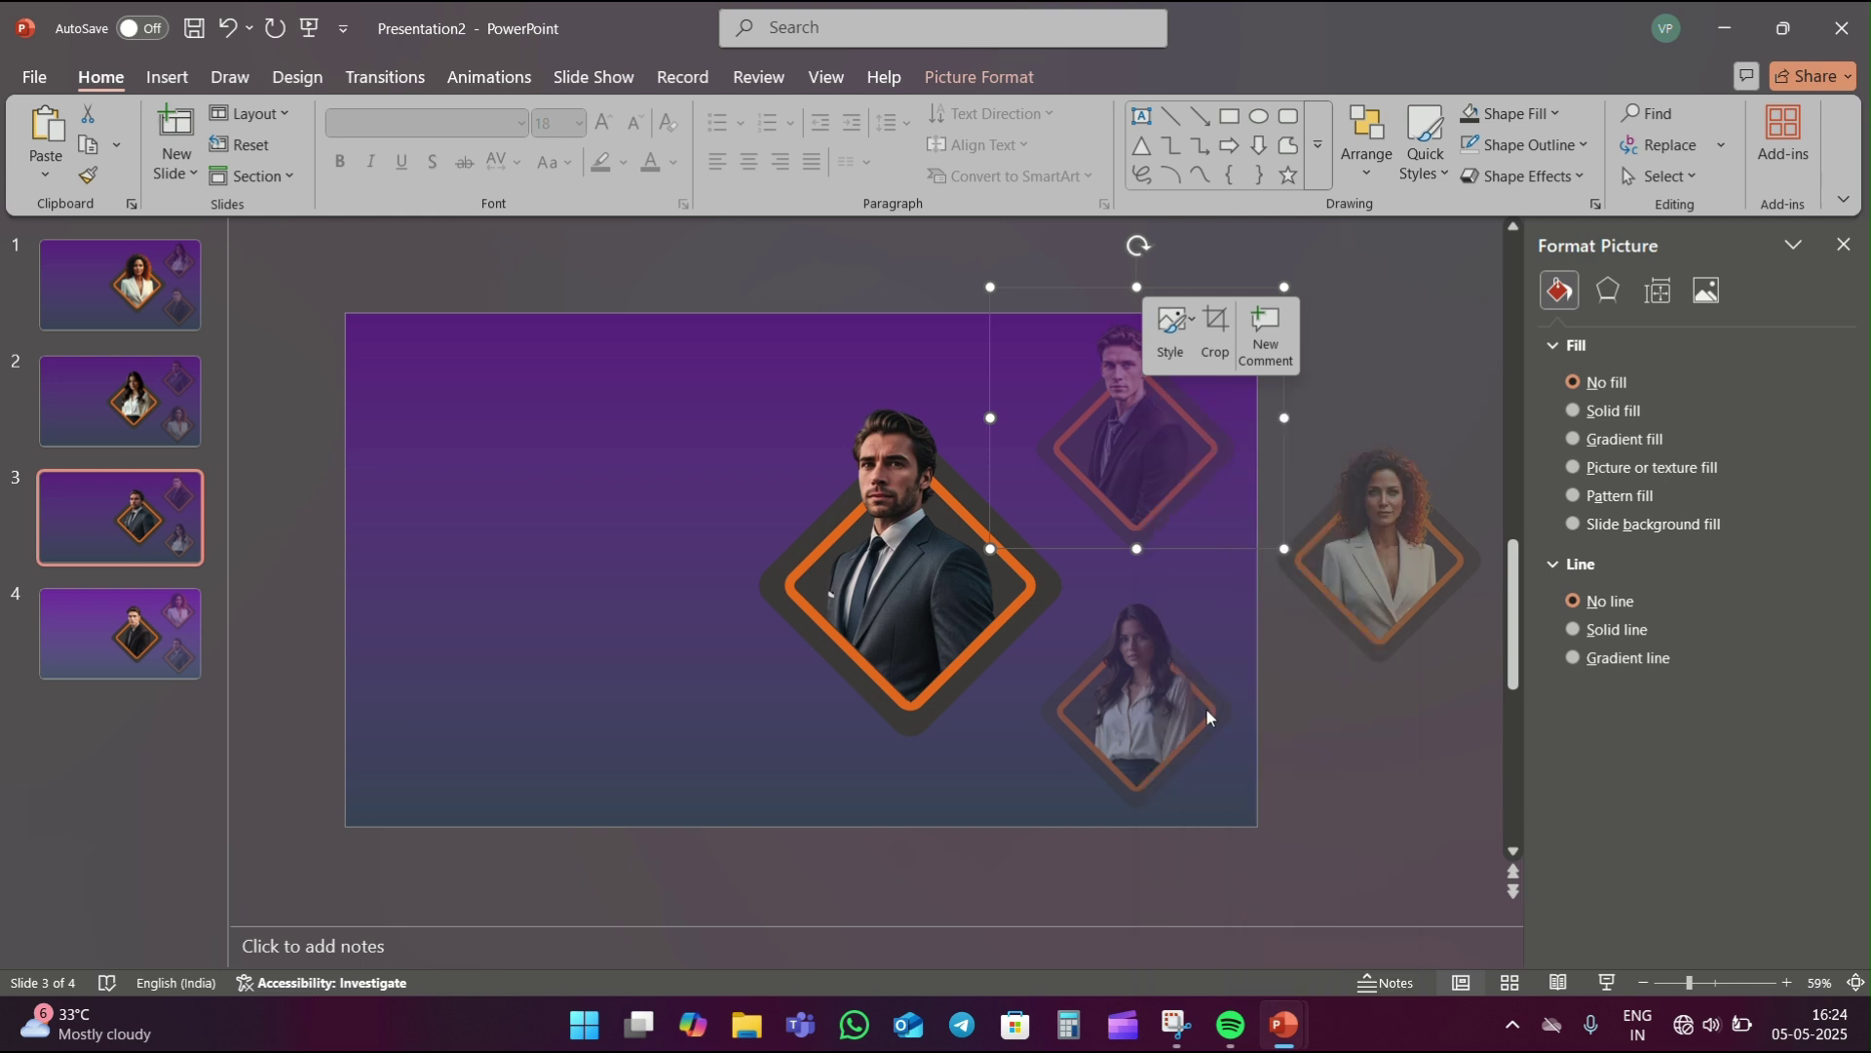
{"action": "right_click", "coordinate": [1207, 708]}
{"action": "left_click", "coordinate": [1272, 414]}
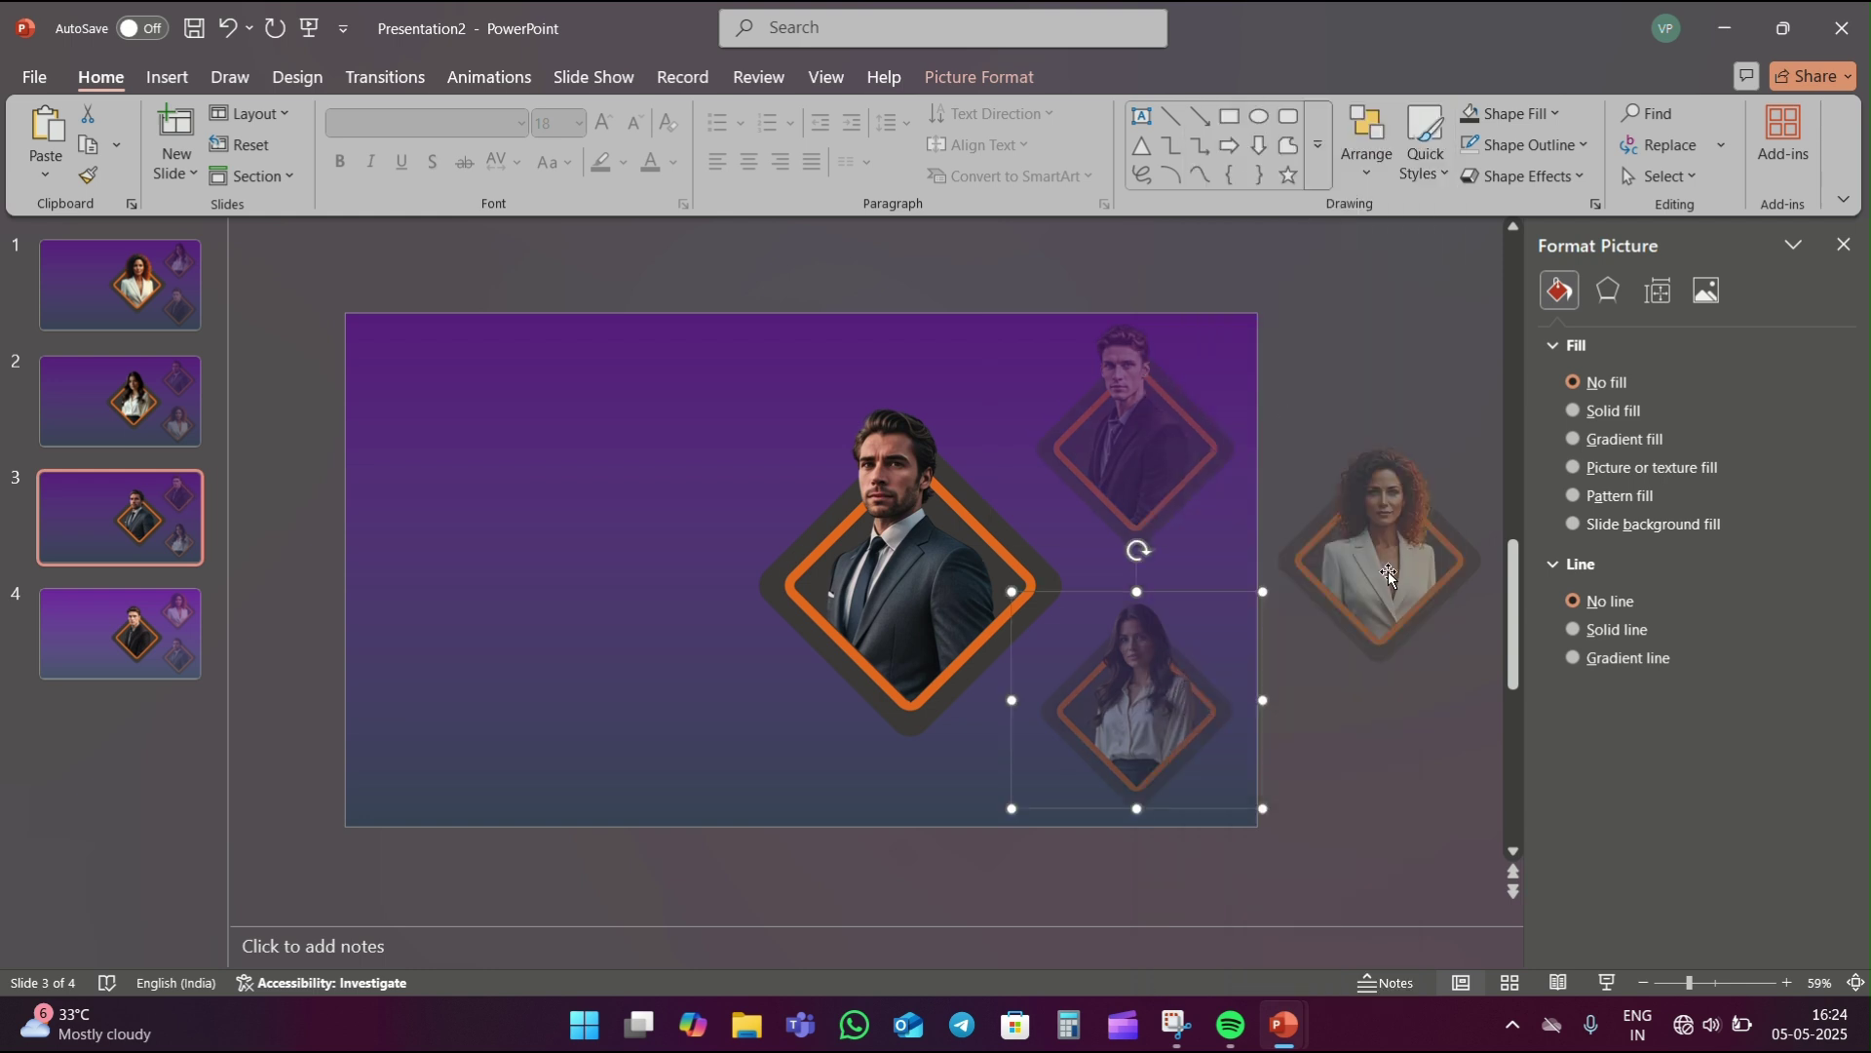
{"action": "right_click", "coordinate": [1388, 571]}
{"action": "left_click", "coordinate": [1501, 715]}
- On slide 4, send the three side portraits behind the overlay, then return to slide 1
{"action": "key", "text": "Page_Down"}
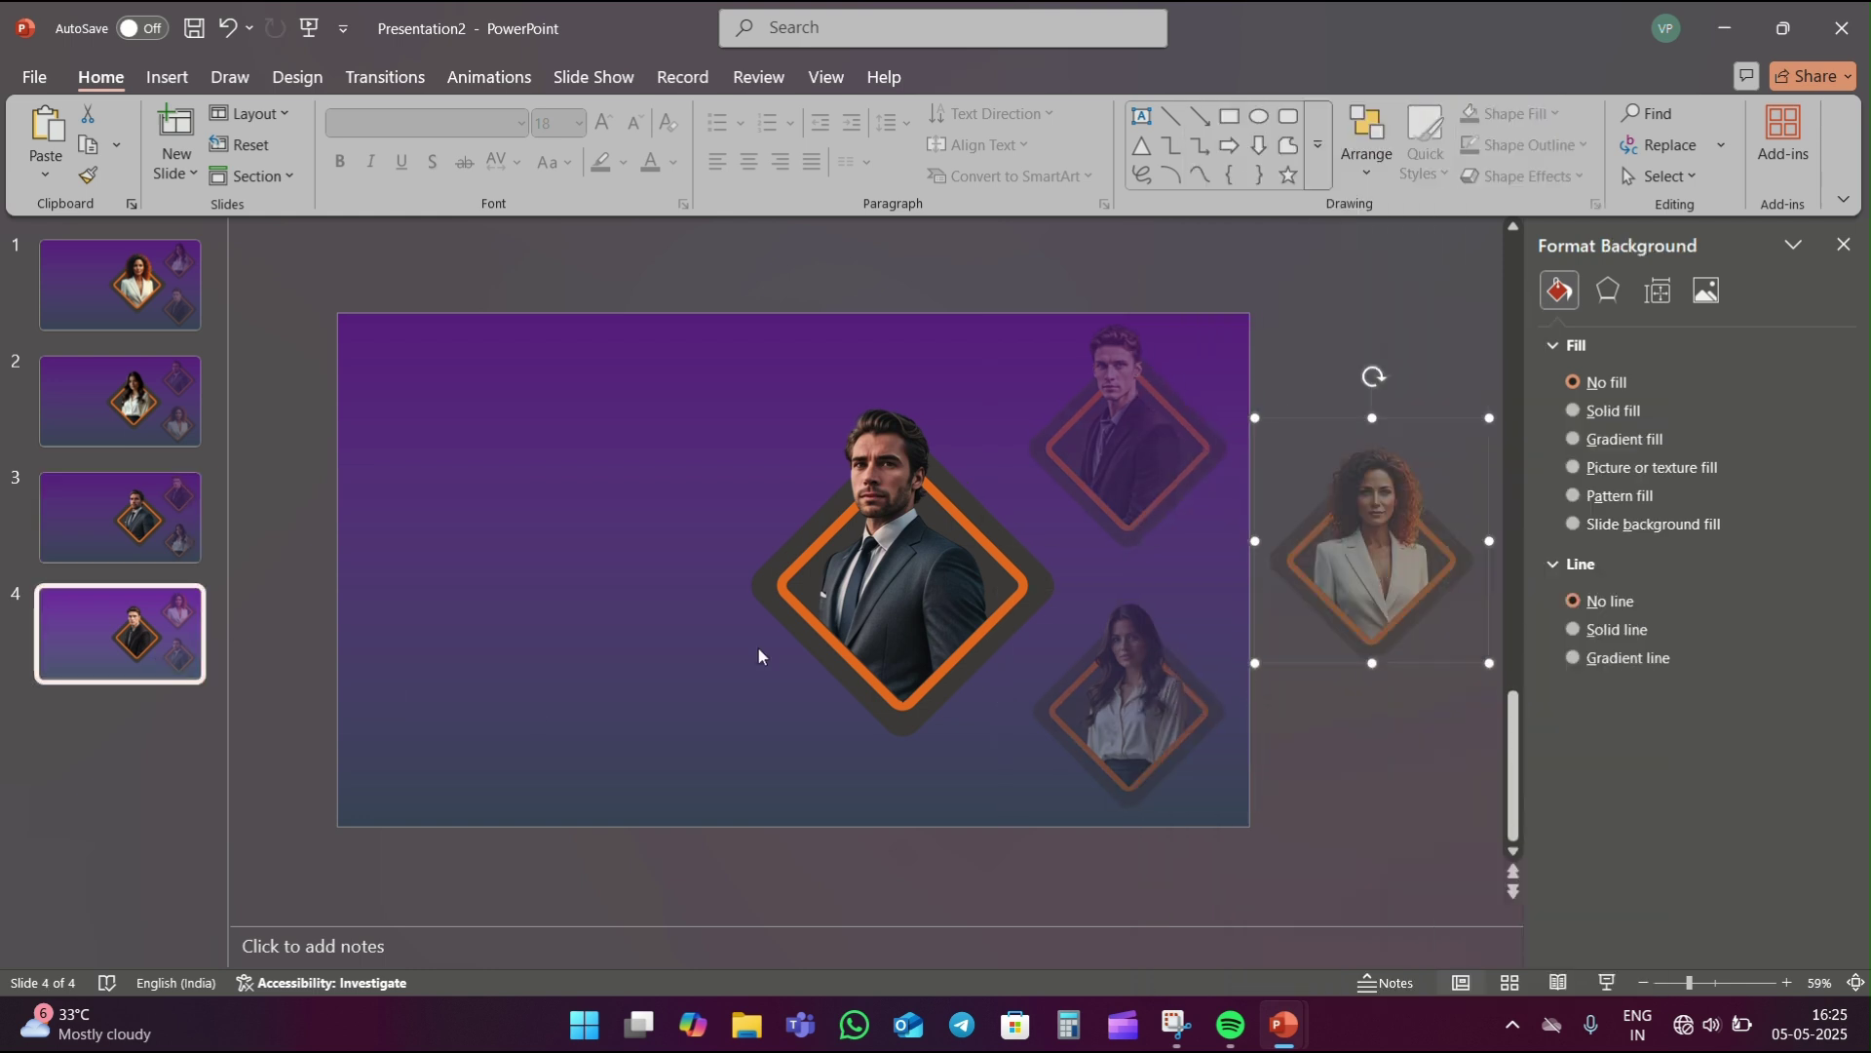
{"action": "left_click", "coordinate": [969, 663]}
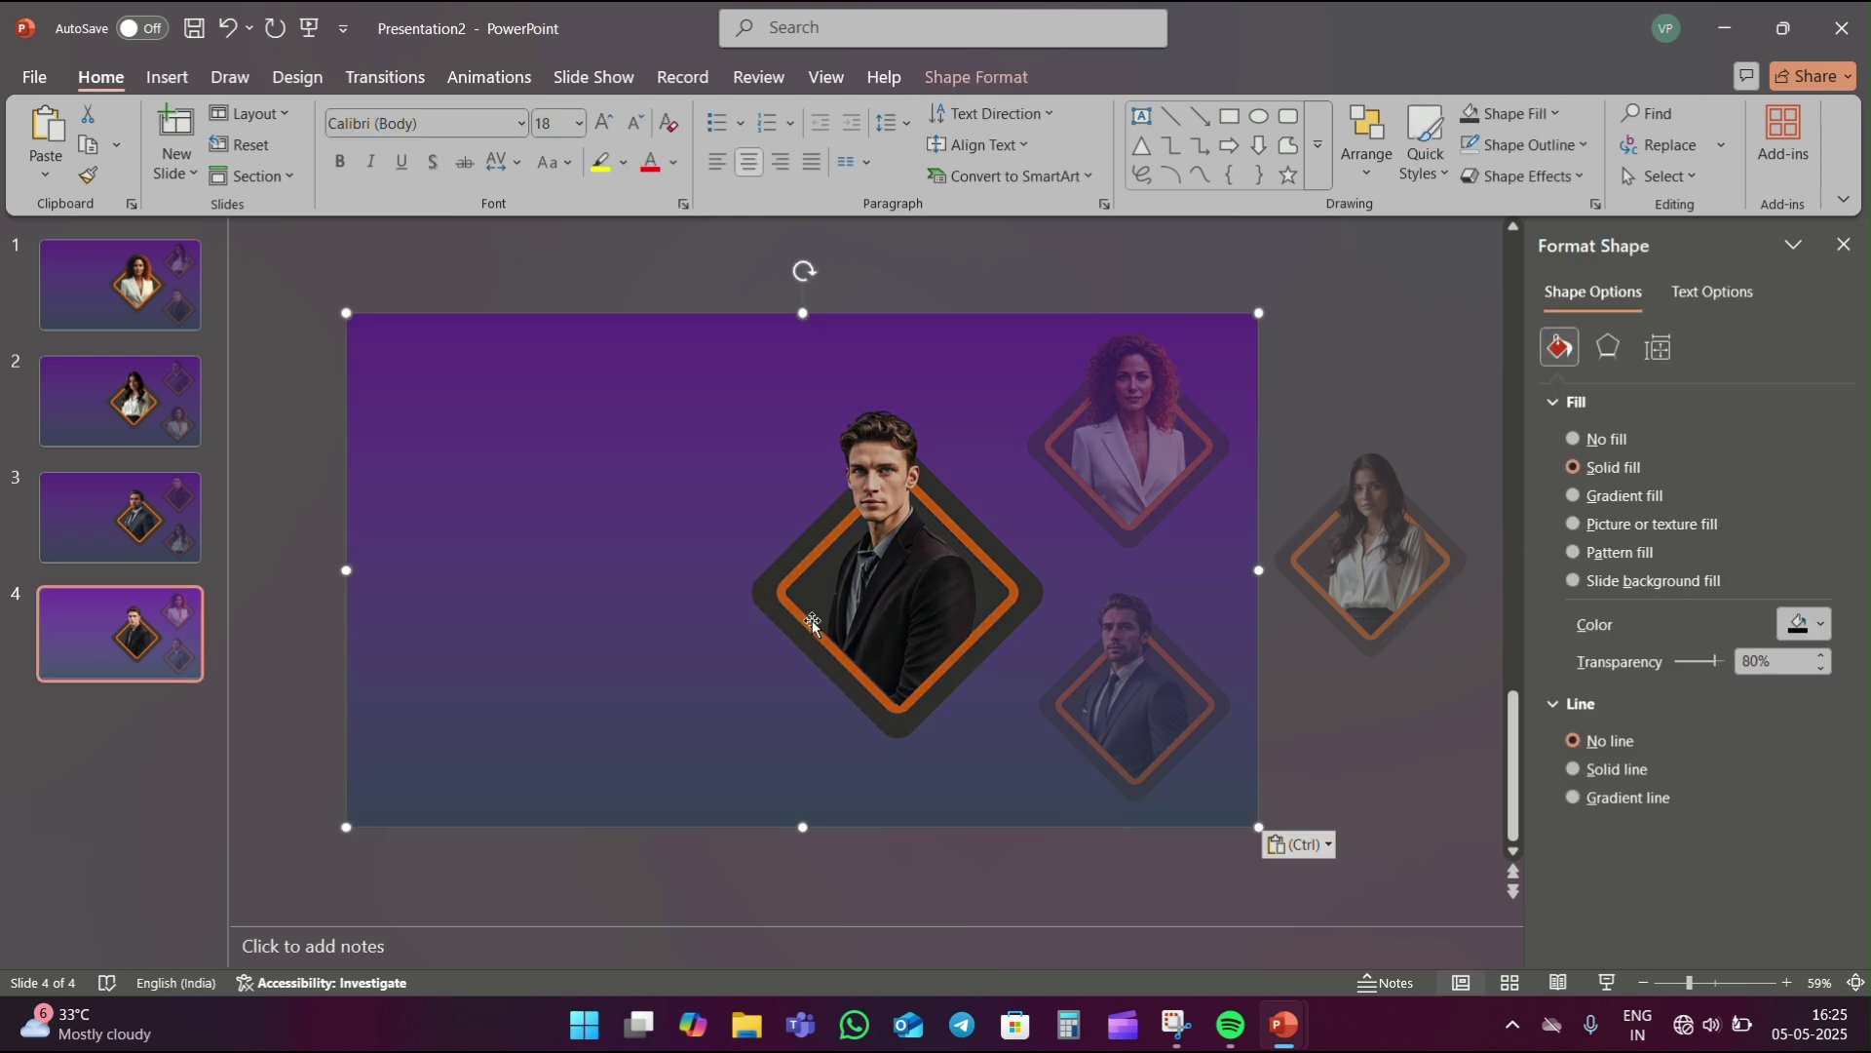
{"action": "right_click", "coordinate": [723, 596]}
{"action": "left_click", "coordinate": [1151, 475]}
{"action": "right_click", "coordinate": [1151, 476]}
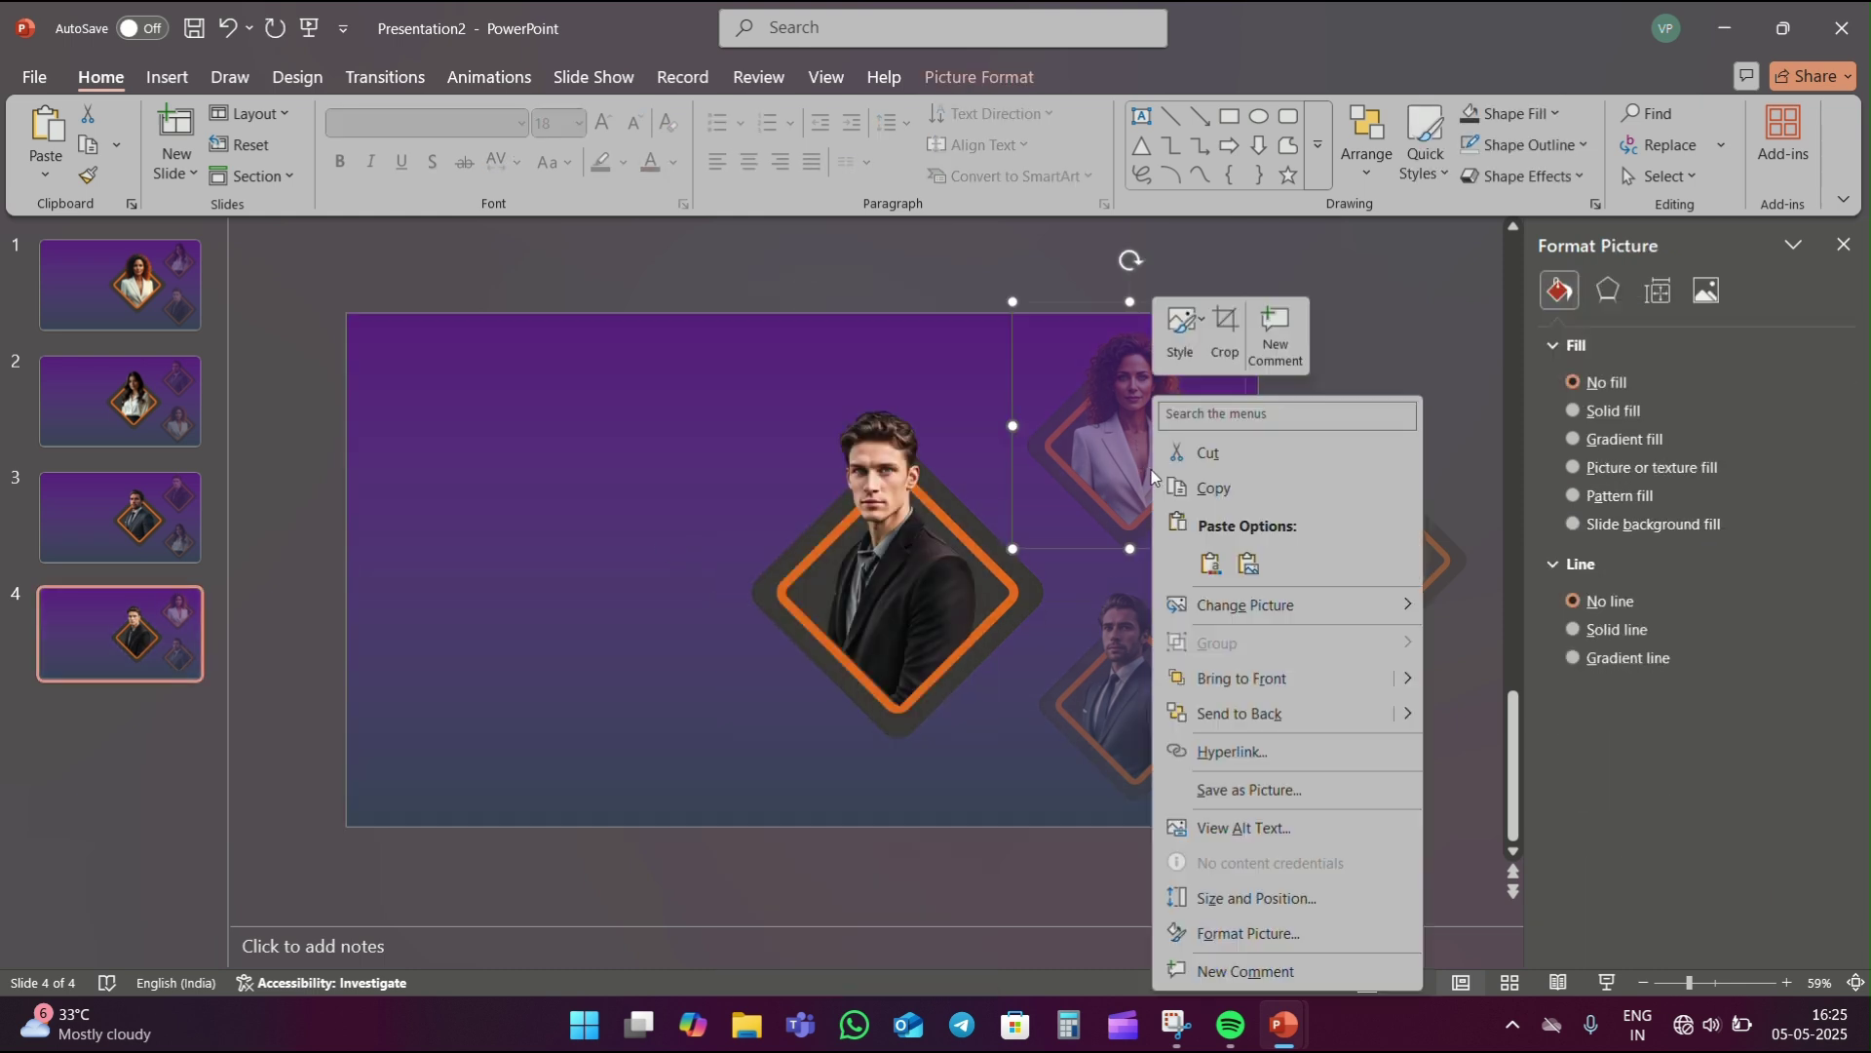
{"action": "left_click", "coordinate": [1257, 716]}
{"action": "right_click", "coordinate": [1177, 717]}
{"action": "left_click", "coordinate": [1353, 717]}
{"action": "right_click", "coordinate": [1378, 583]}
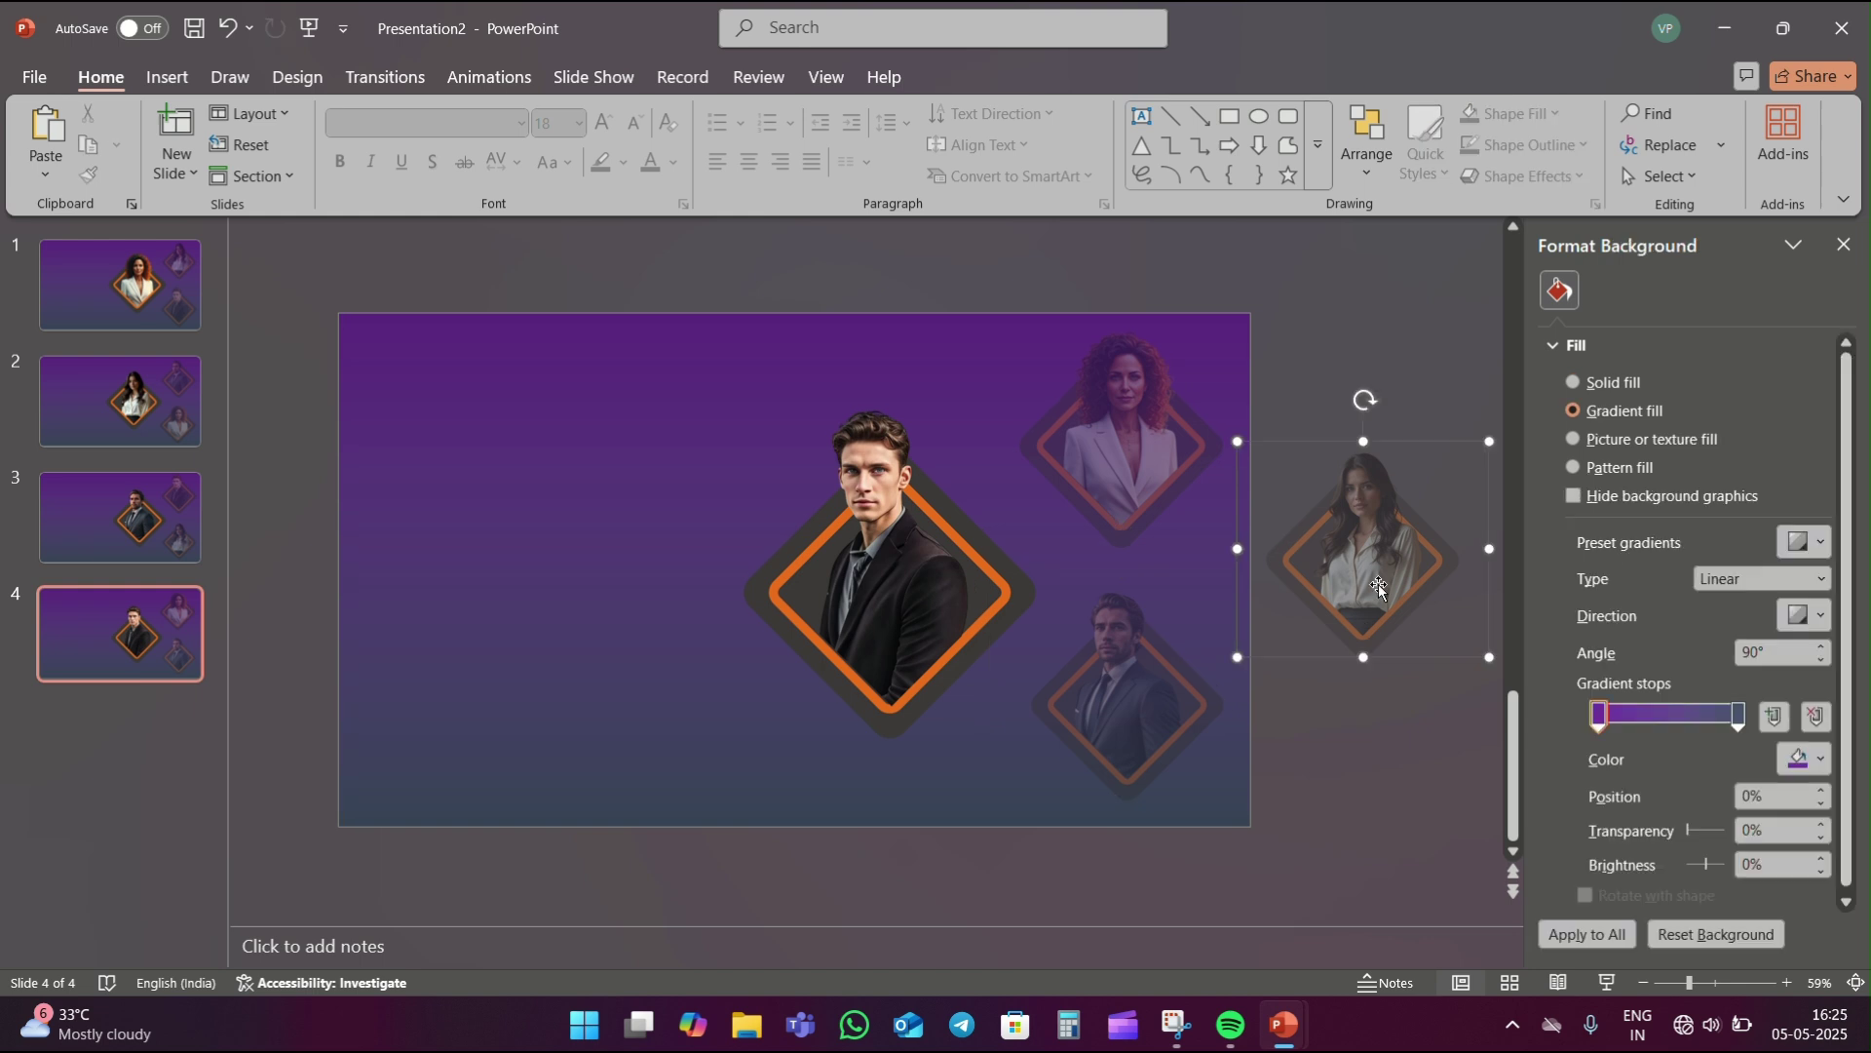
{"action": "left_click", "coordinate": [1476, 712]}
{"action": "left_click", "coordinate": [107, 293]}
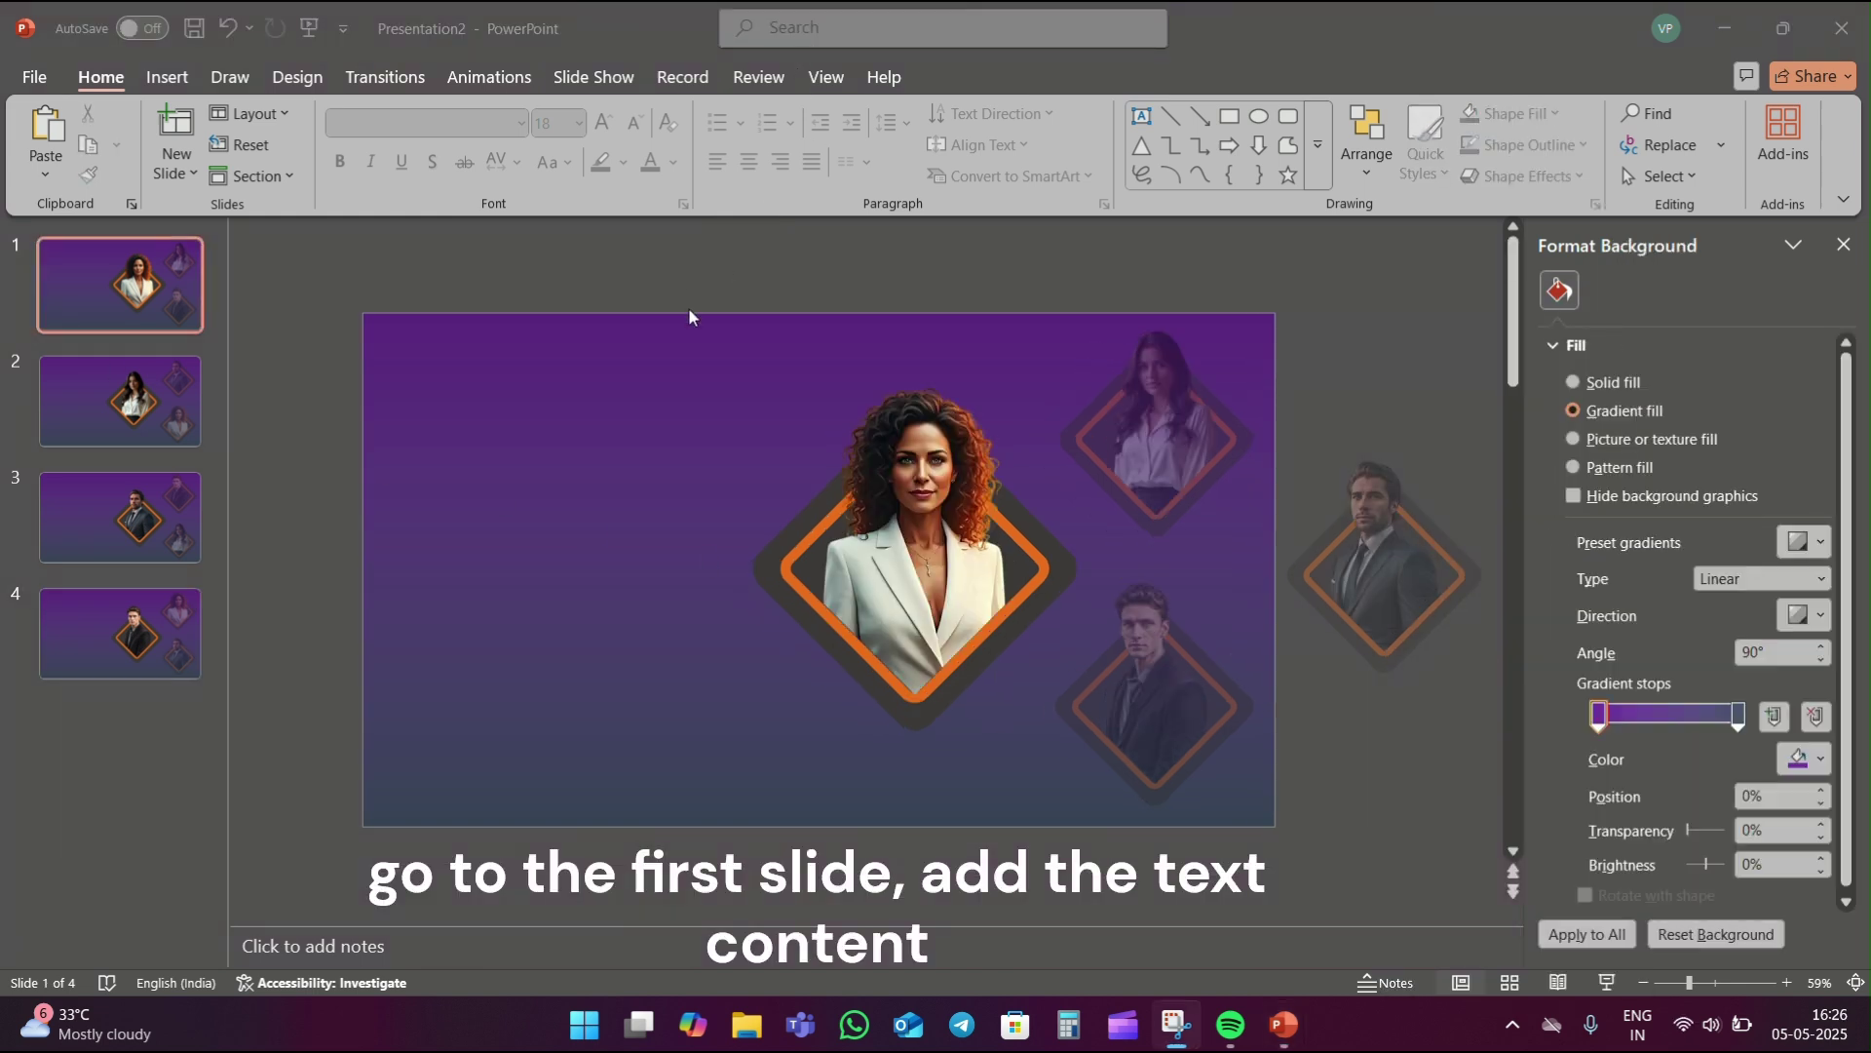
- Paste the name heading, CREDIT CONTROLLER title and bio onto slide 1, aligning them beside the portrait
{"action": "key", "text": "ctrl+v"}
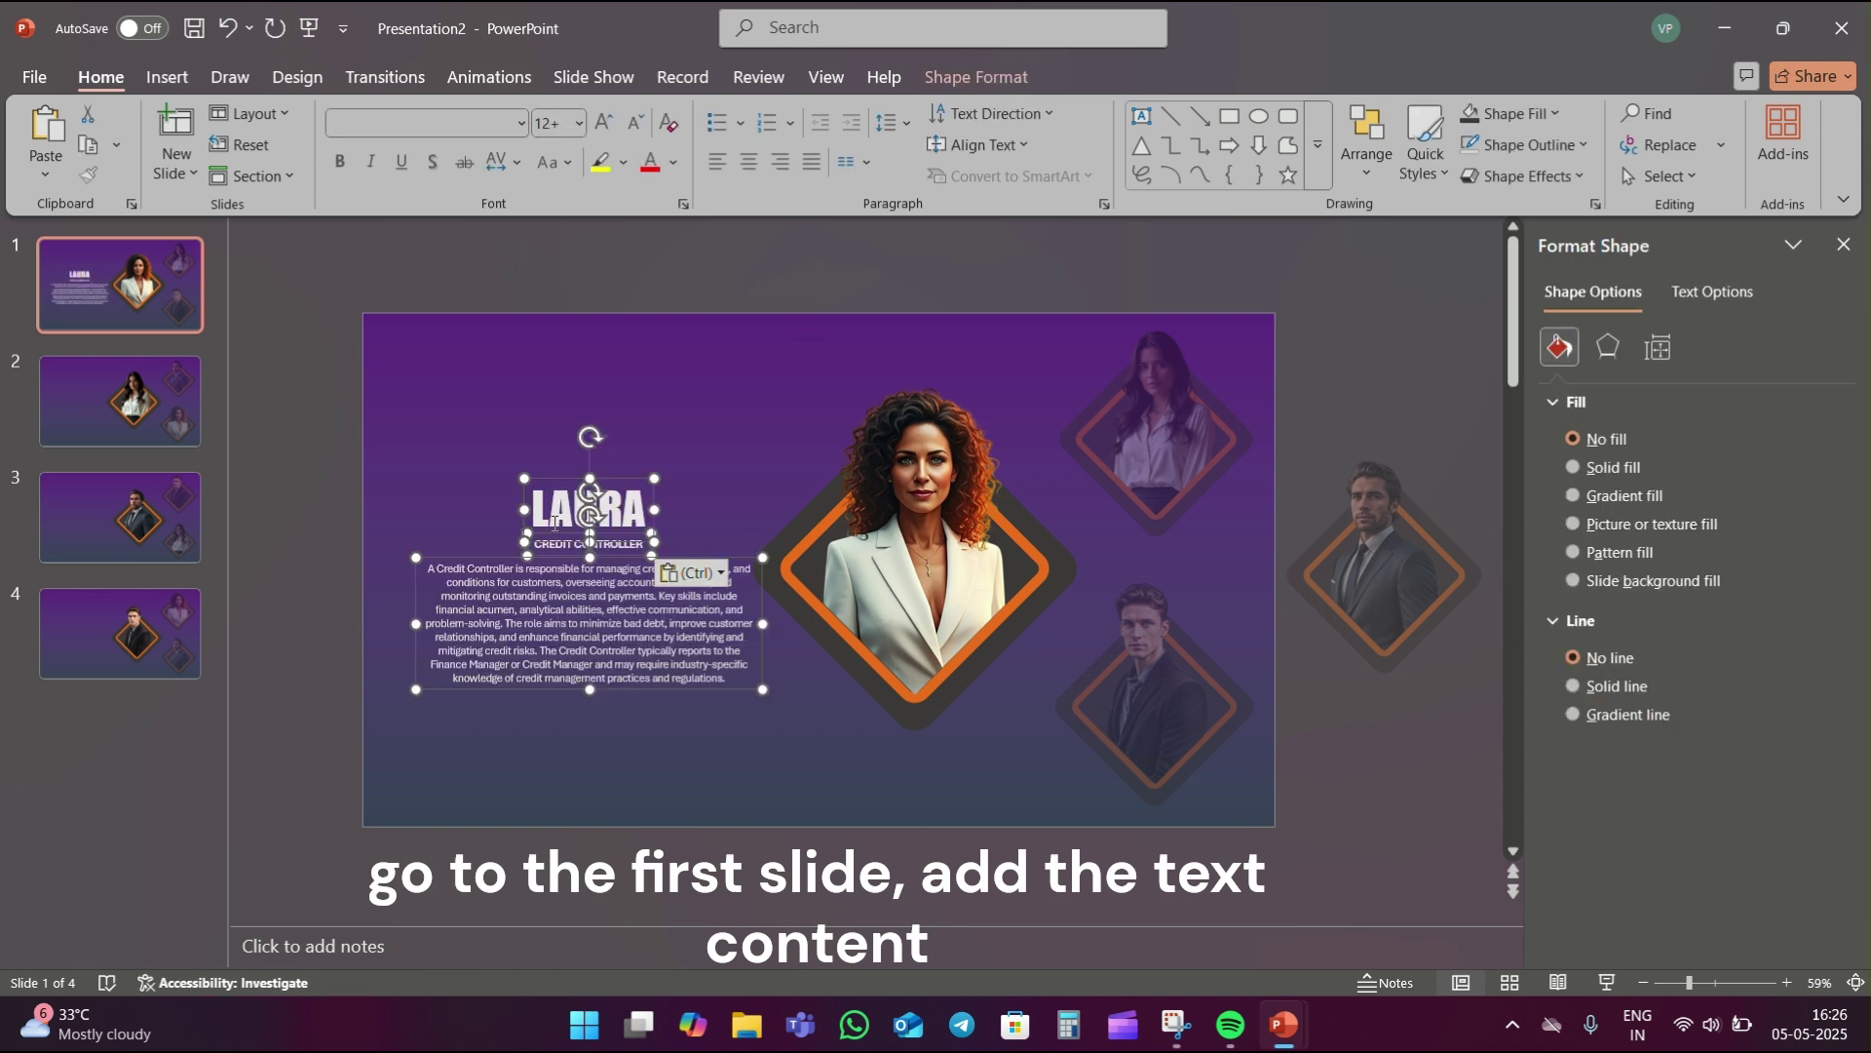
{"action": "left_click_drag", "start_coordinate": [600, 541], "coordinate": [583, 542]}
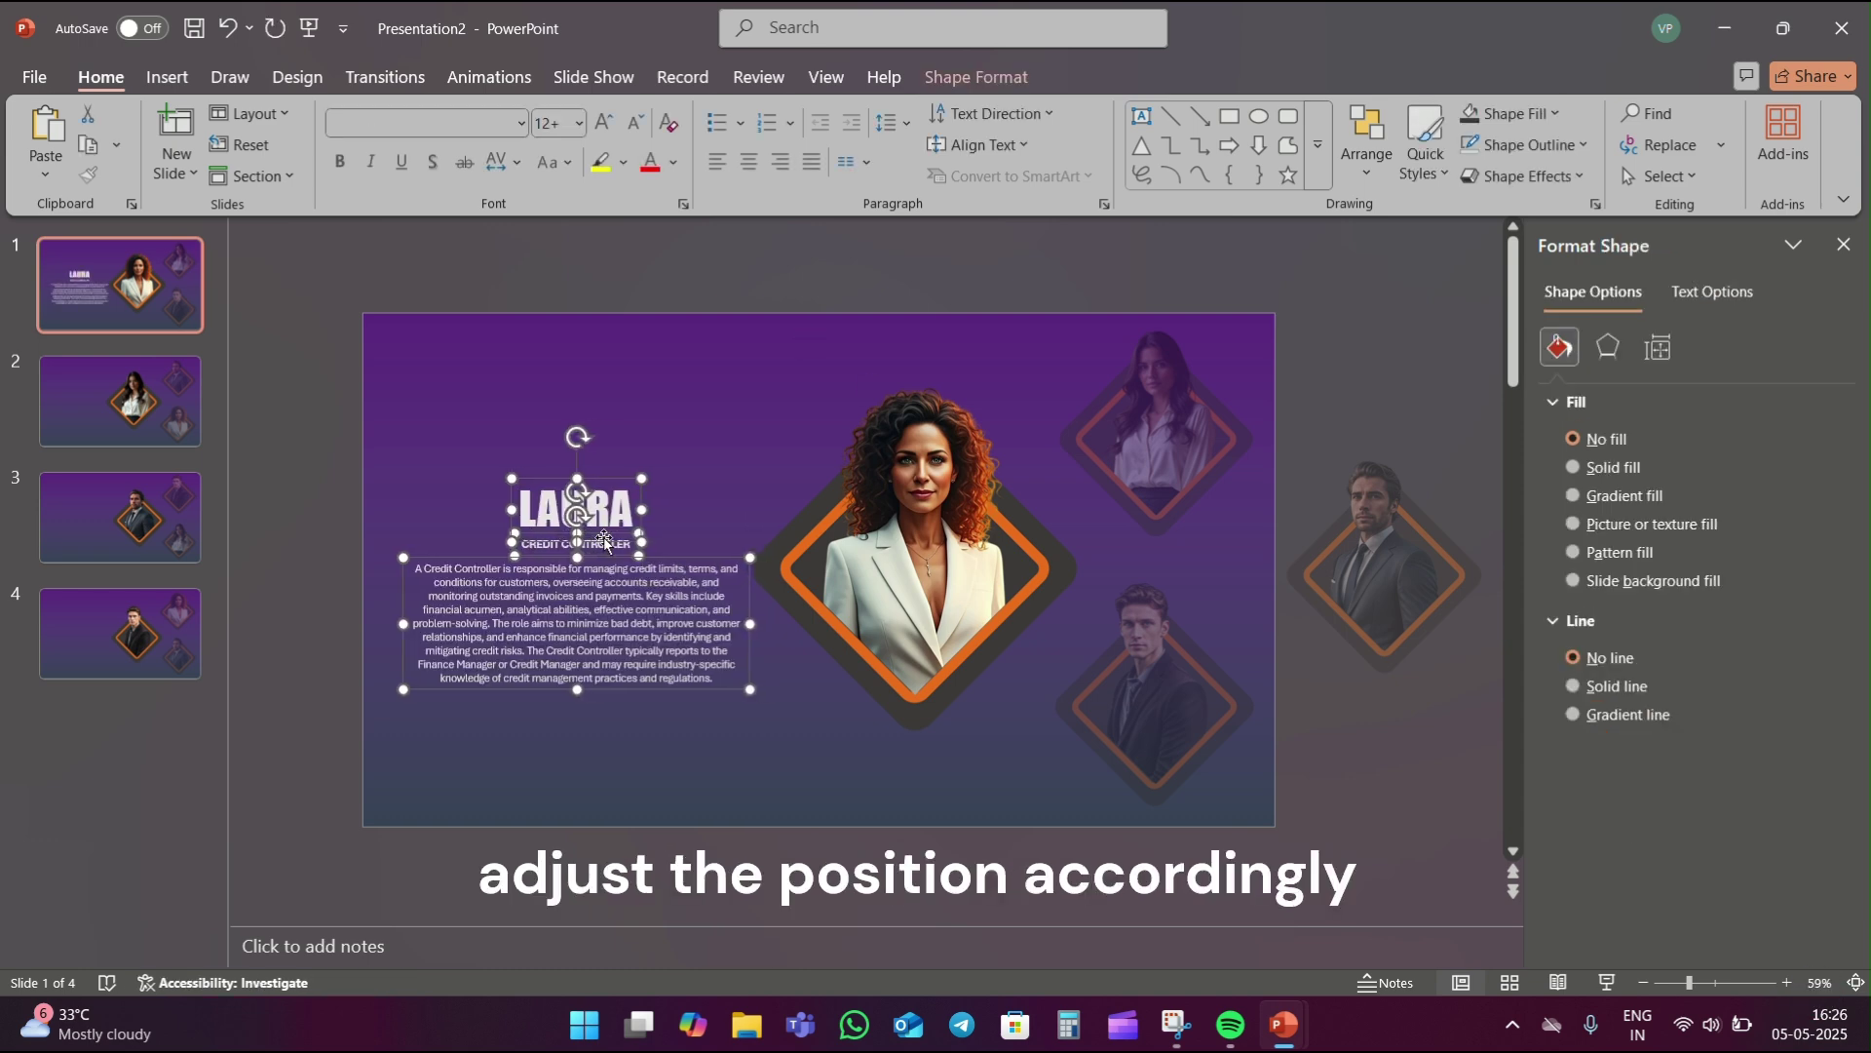
{"action": "left_click_drag", "start_coordinate": [965, 581], "coordinate": [968, 591]}
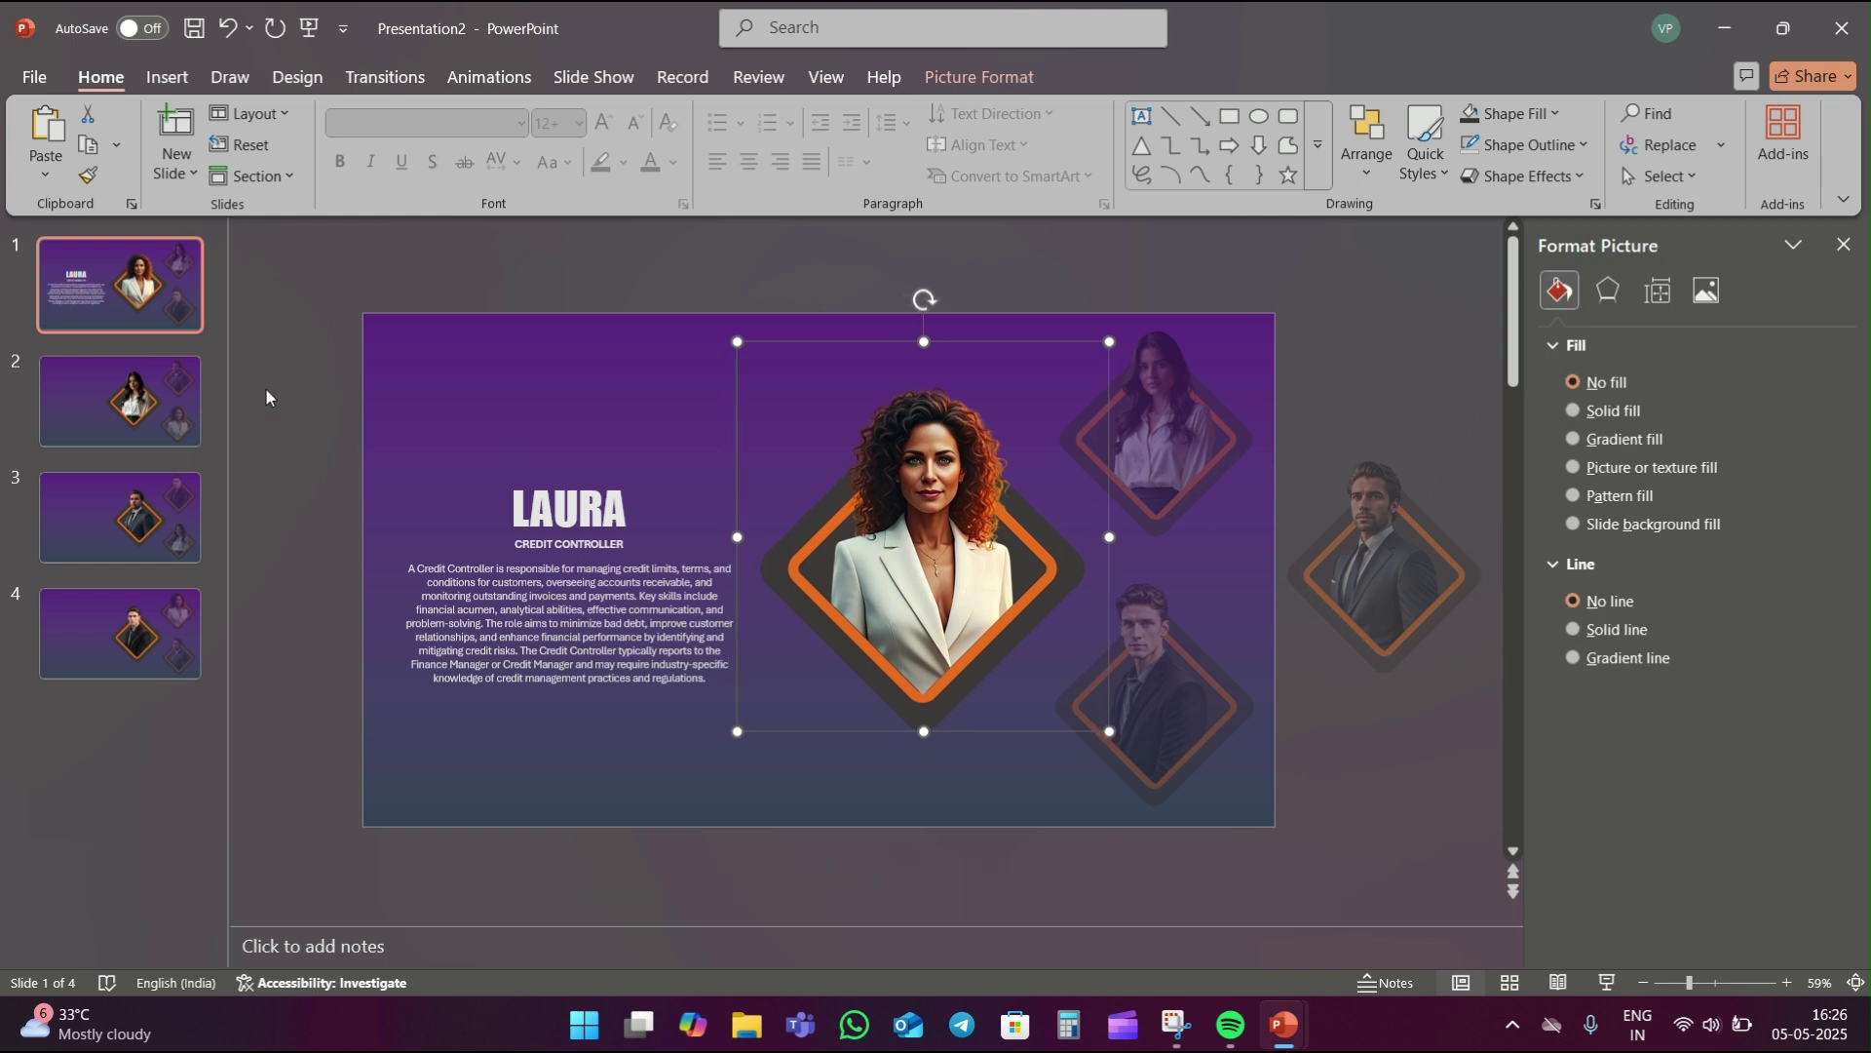
{"action": "left_click", "coordinate": [601, 567]}
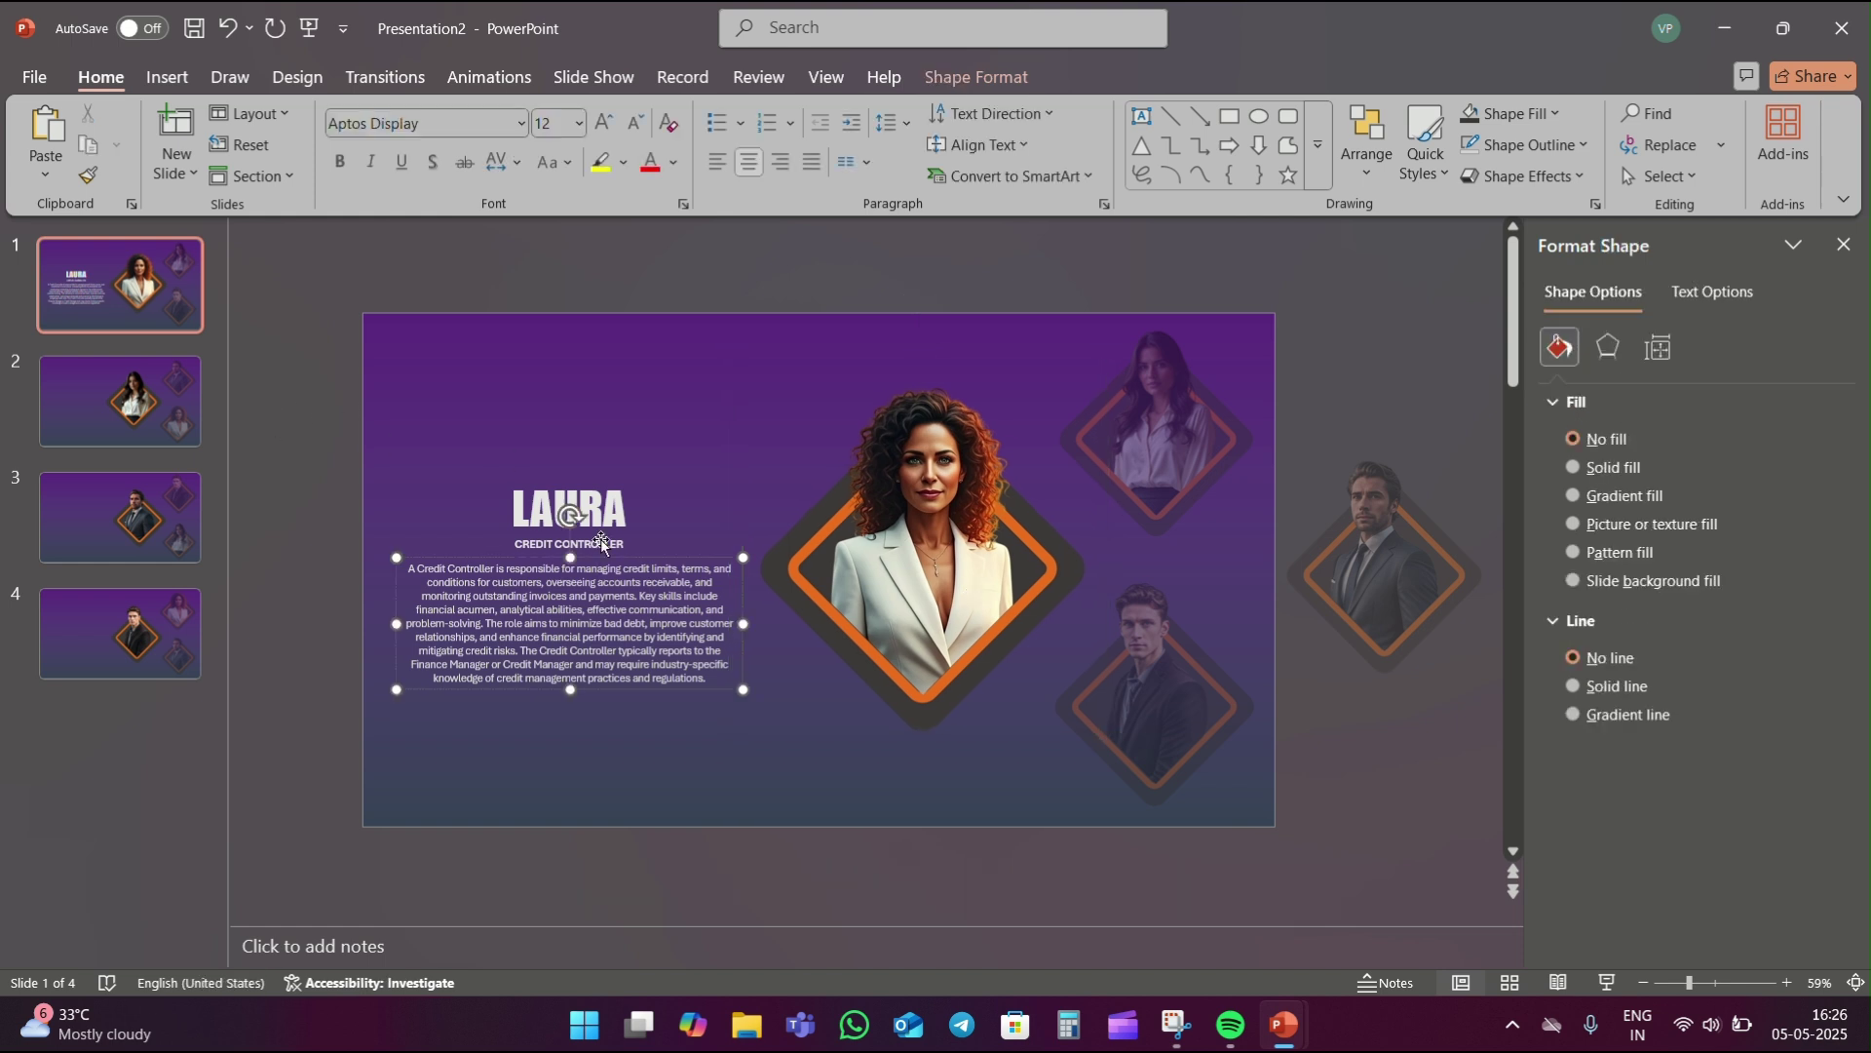
{"action": "left_click", "coordinate": [601, 542], "text": "shift"}
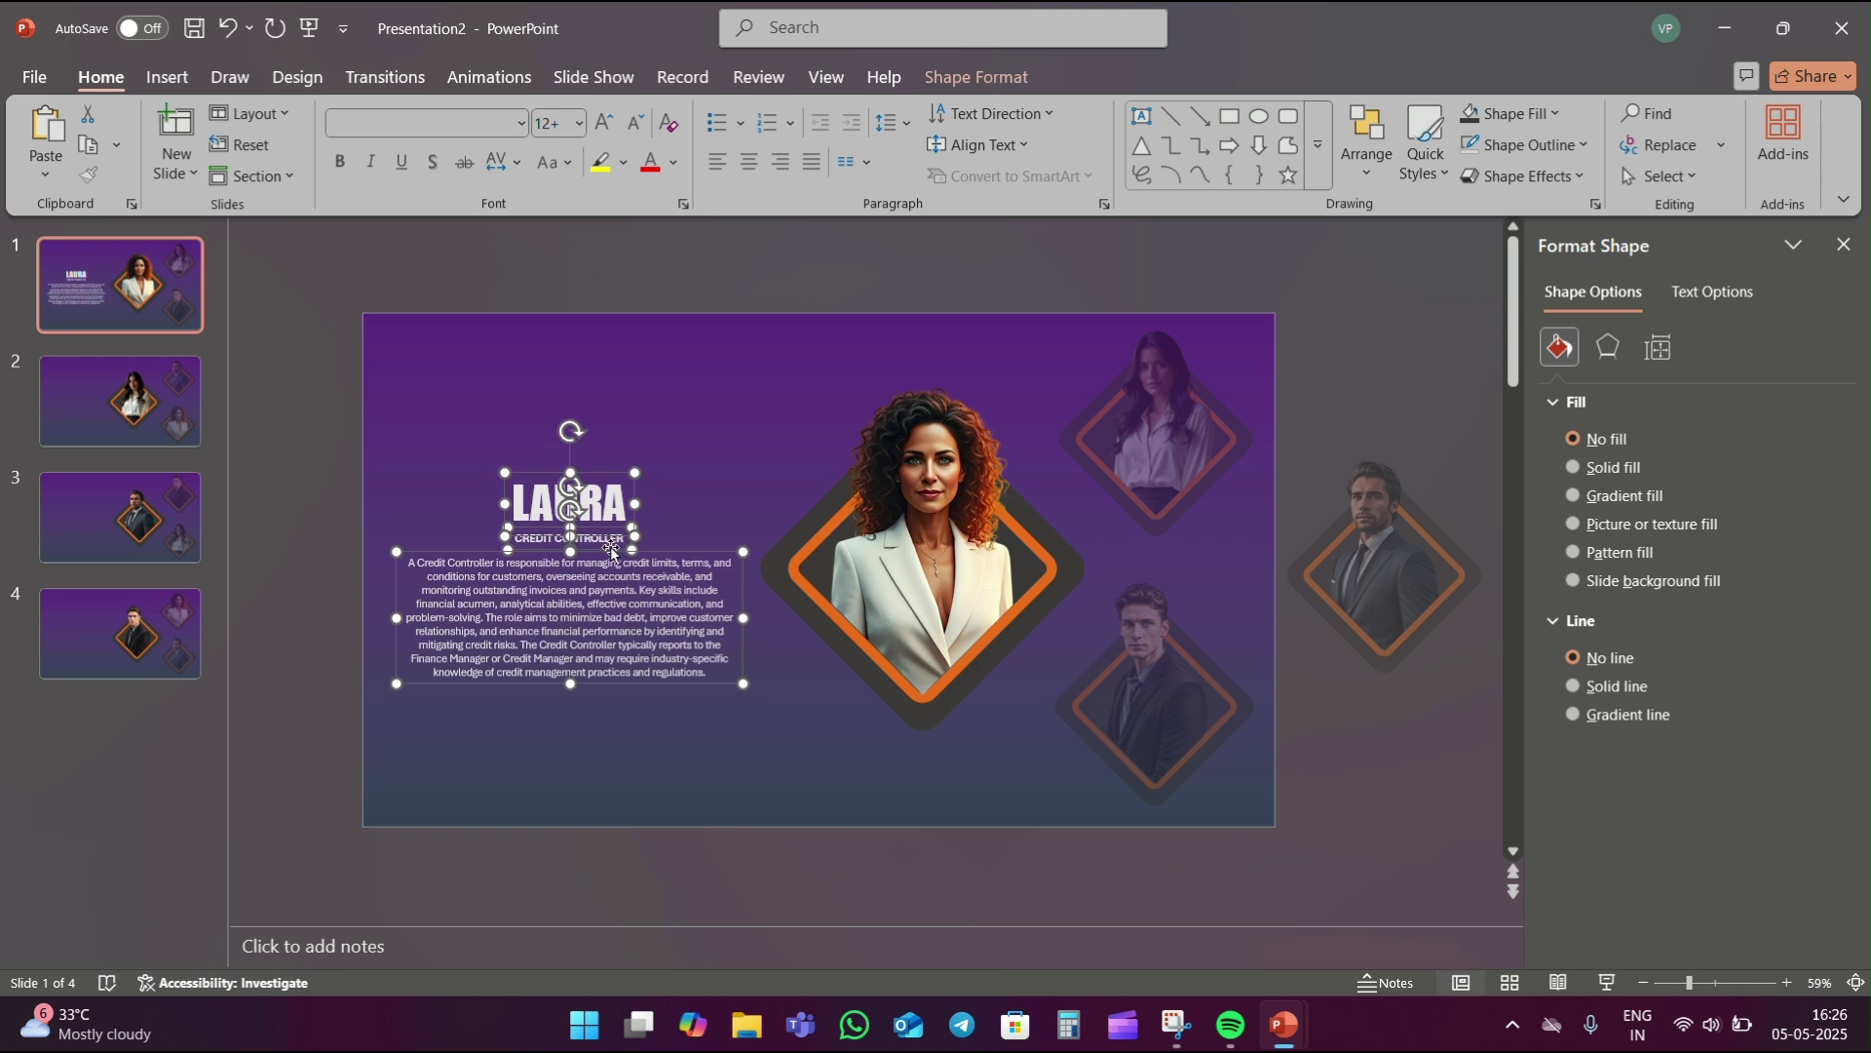
{"action": "left_click_drag", "start_coordinate": [613, 549], "coordinate": [613, 542]}
{"action": "key", "text": "Escape"}
{"action": "left_click", "coordinate": [149, 436]}
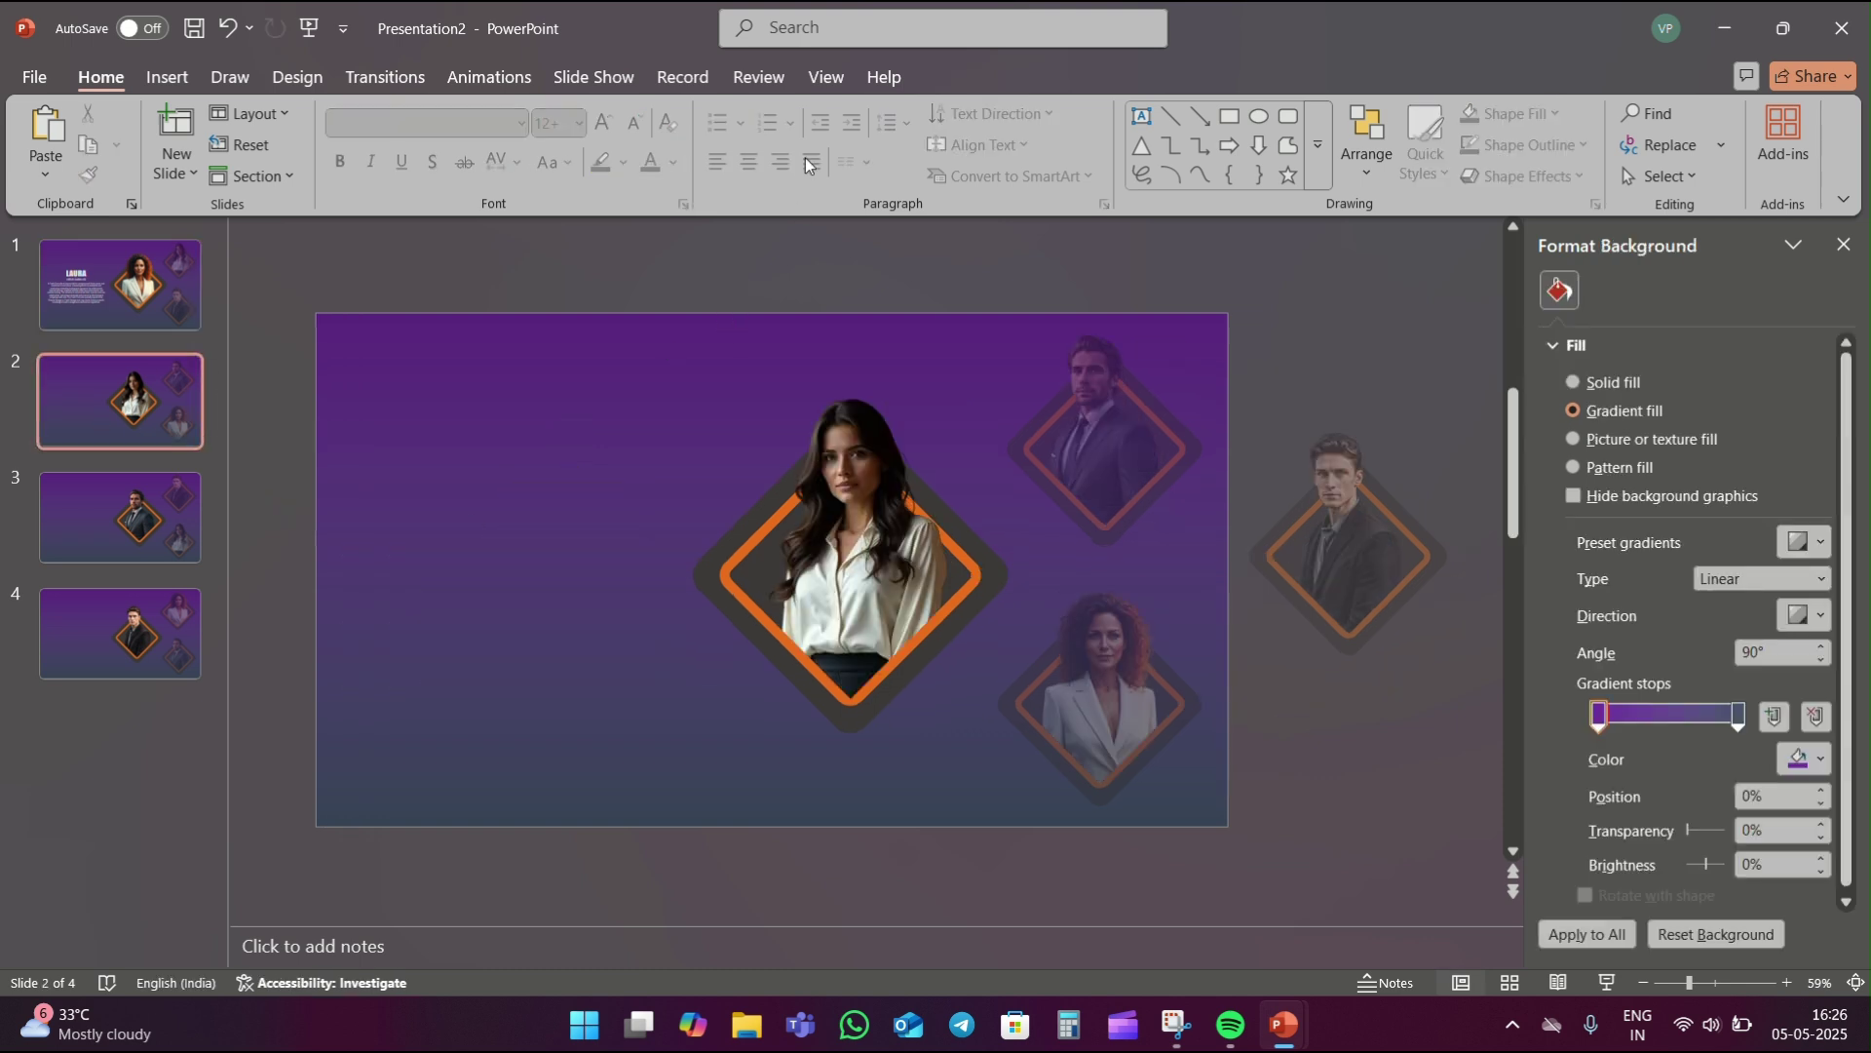
- Paste the name, FINANCE MANAGER title and bio onto slide 2 and nudge them and the portrait into place
{"action": "left_click", "coordinate": [731, 277]}
{"action": "key", "text": "ctrl+v"}
{"action": "left_click", "coordinate": [782, 570]}
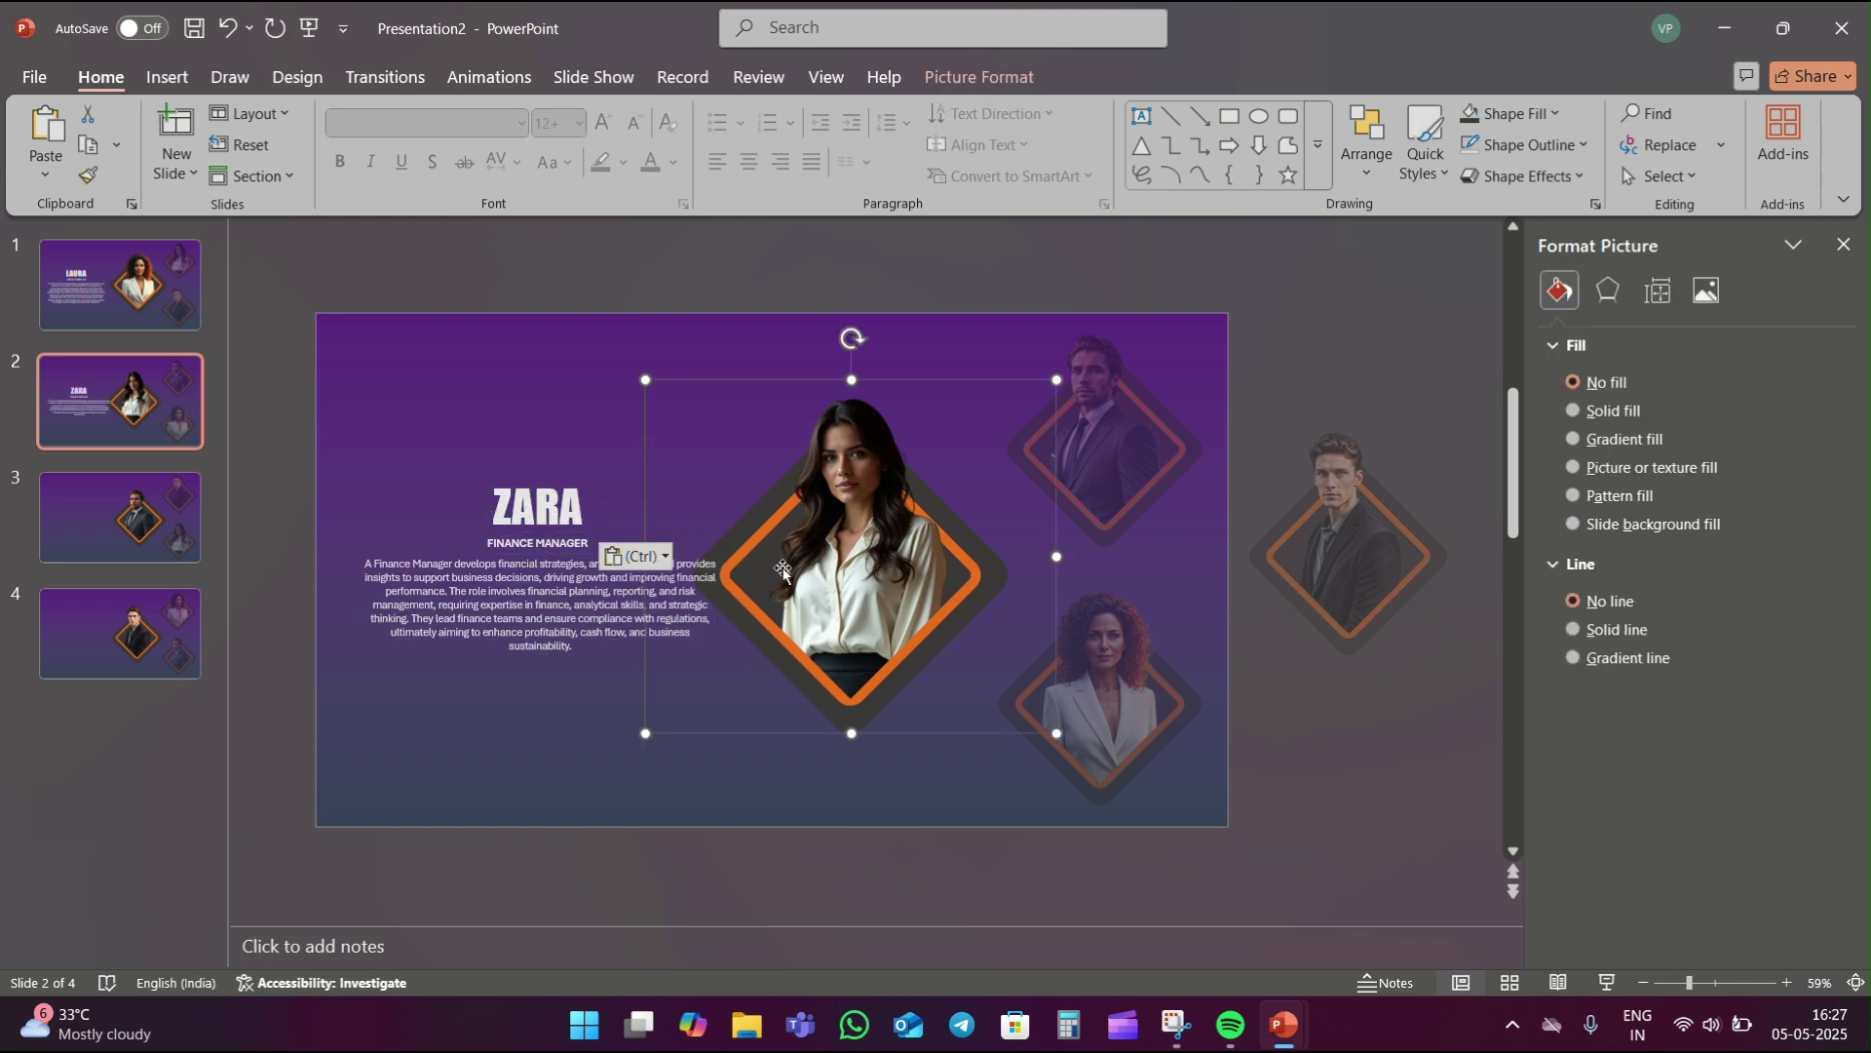
{"action": "key", "text": "Right"}
{"action": "key", "text": "Right"}
{"action": "key", "text": "Right"}
{"action": "key", "text": "Right"}
{"action": "left_click", "coordinate": [594, 552]}
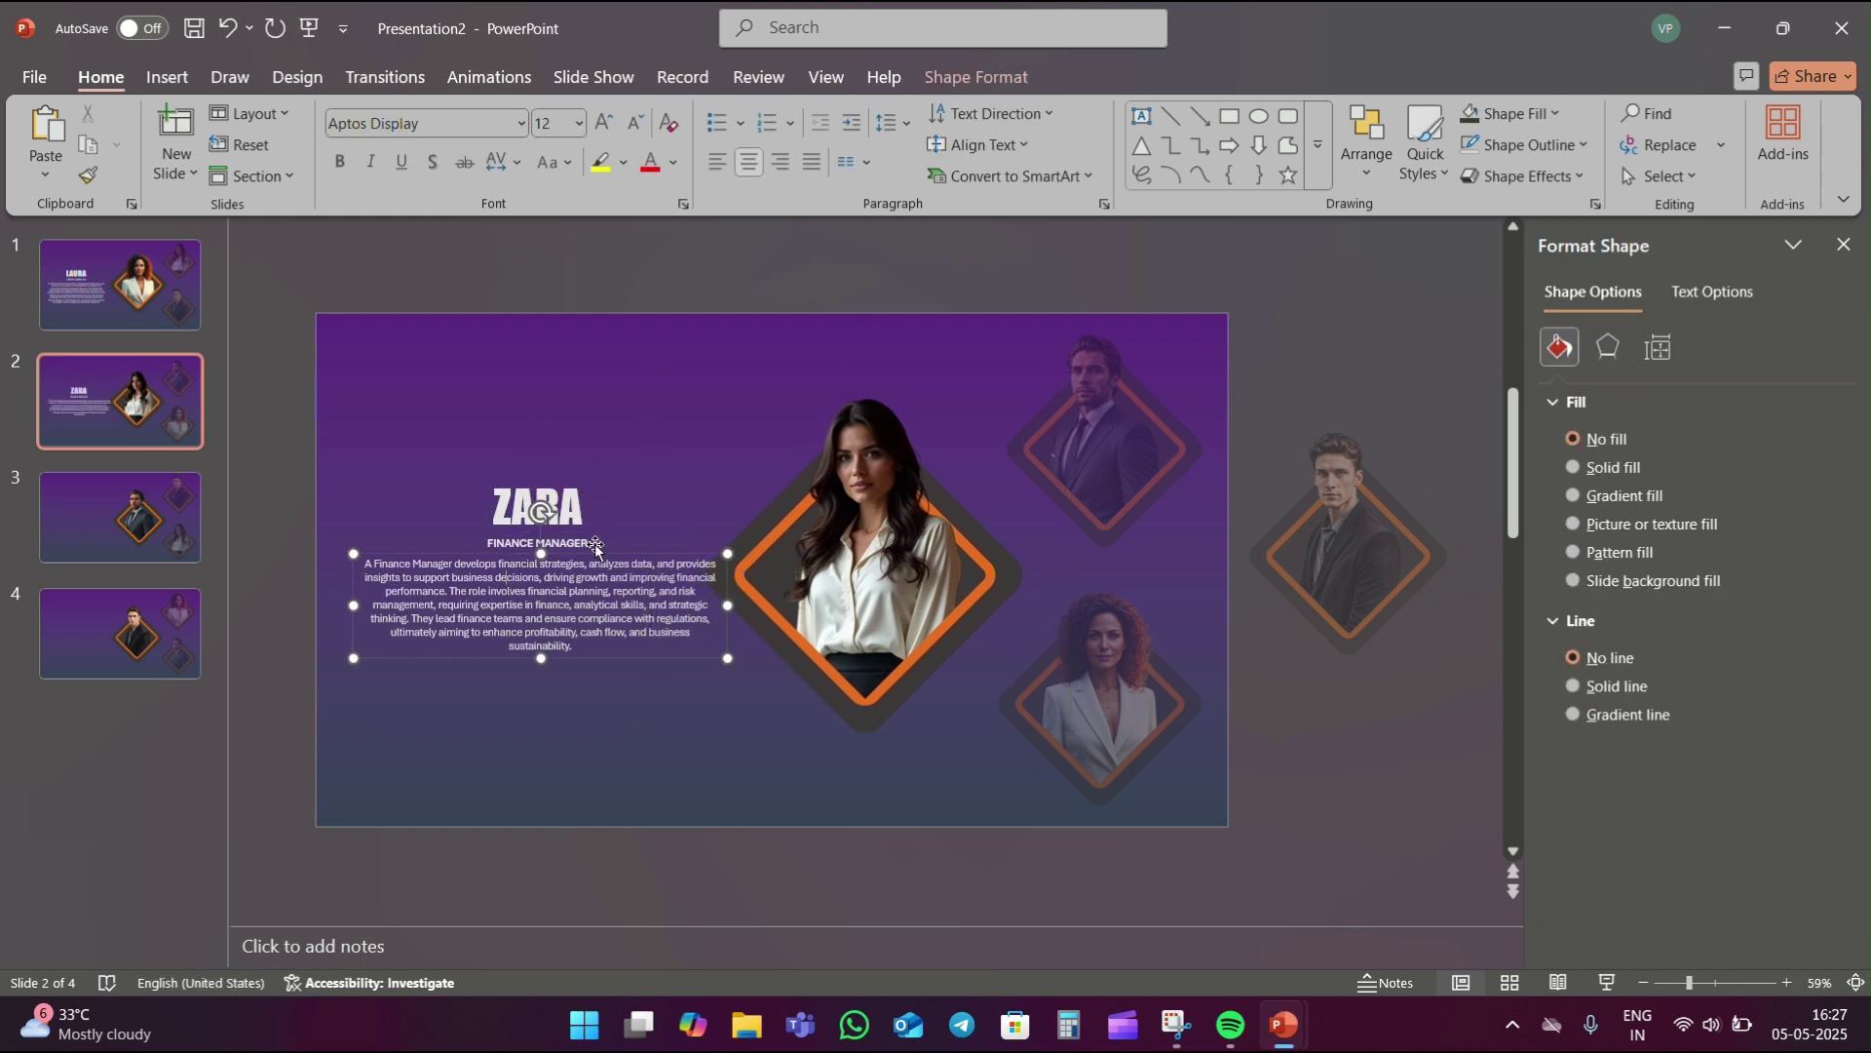
{"action": "left_click_drag", "start_coordinate": [733, 597], "coordinate": [680, 605]}
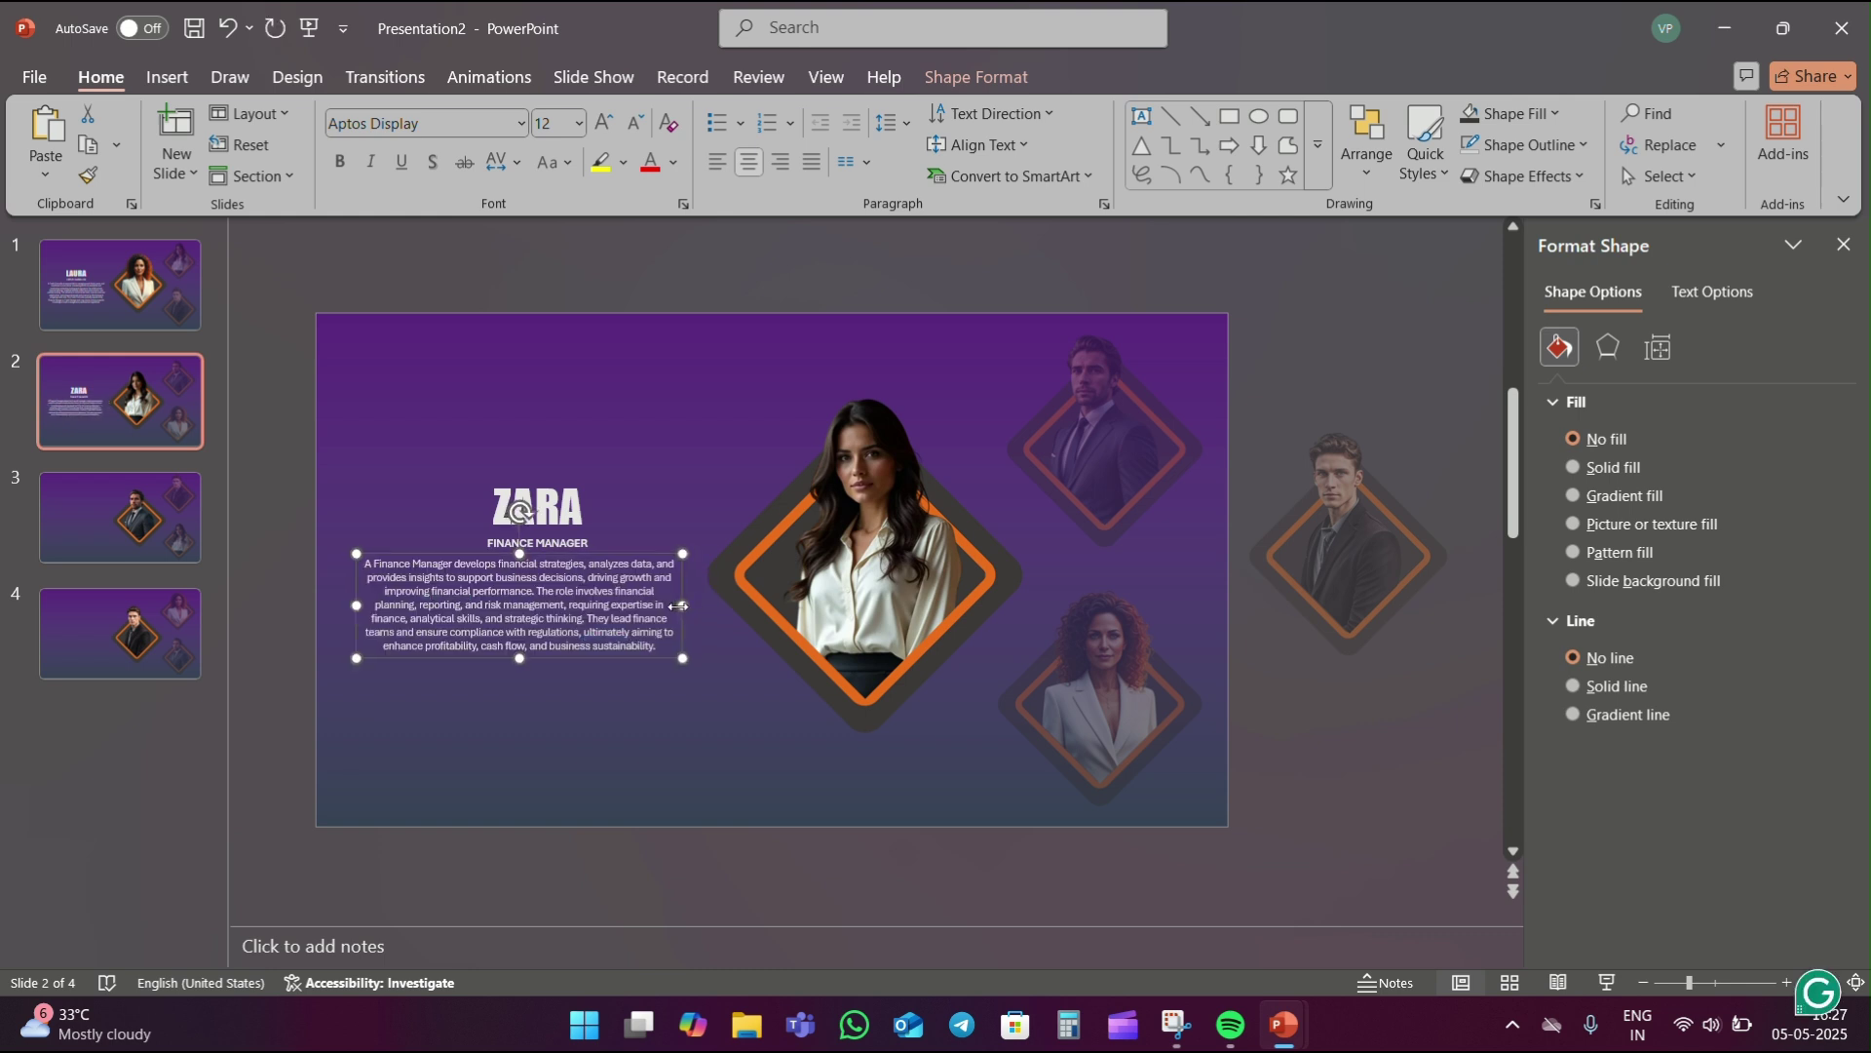
{"action": "key", "text": "Right"}
{"action": "key", "text": "Right"}
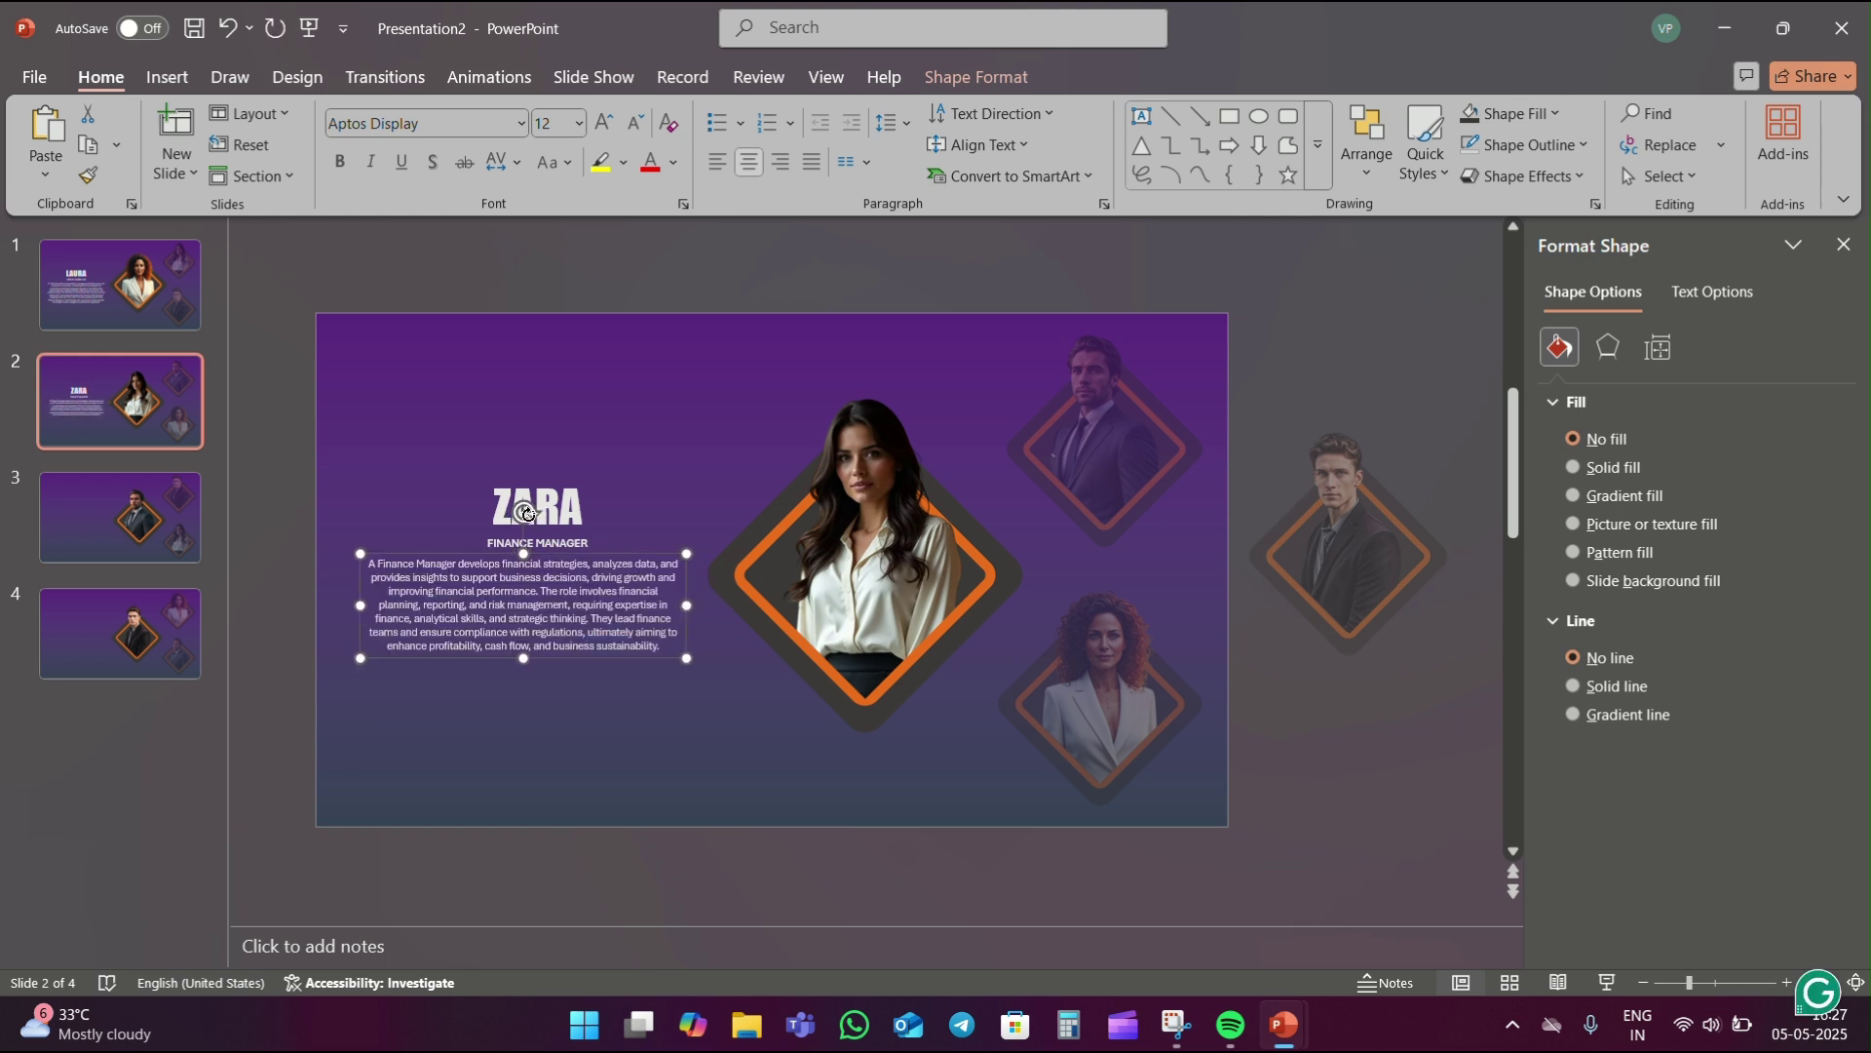
{"action": "left_click", "coordinate": [550, 522]}
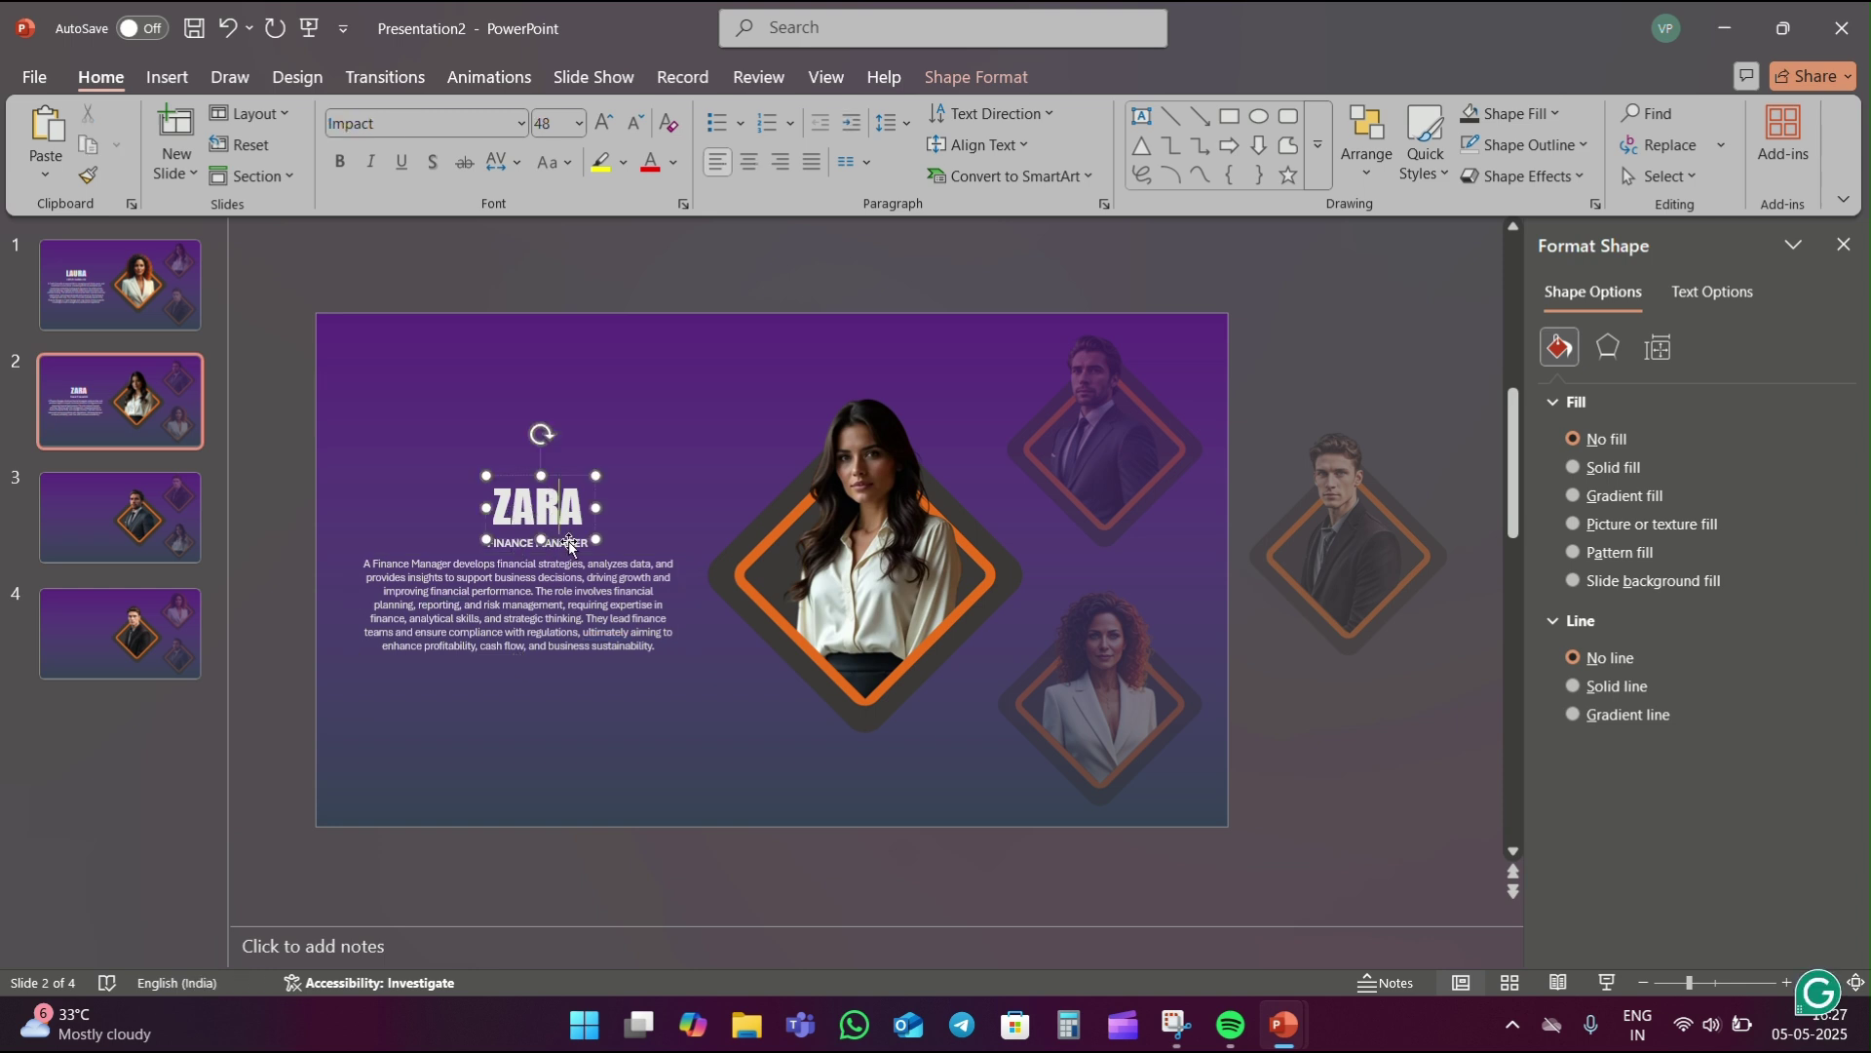
{"action": "left_click", "coordinate": [570, 544], "text": "shift"}
{"action": "key", "text": "Left"}
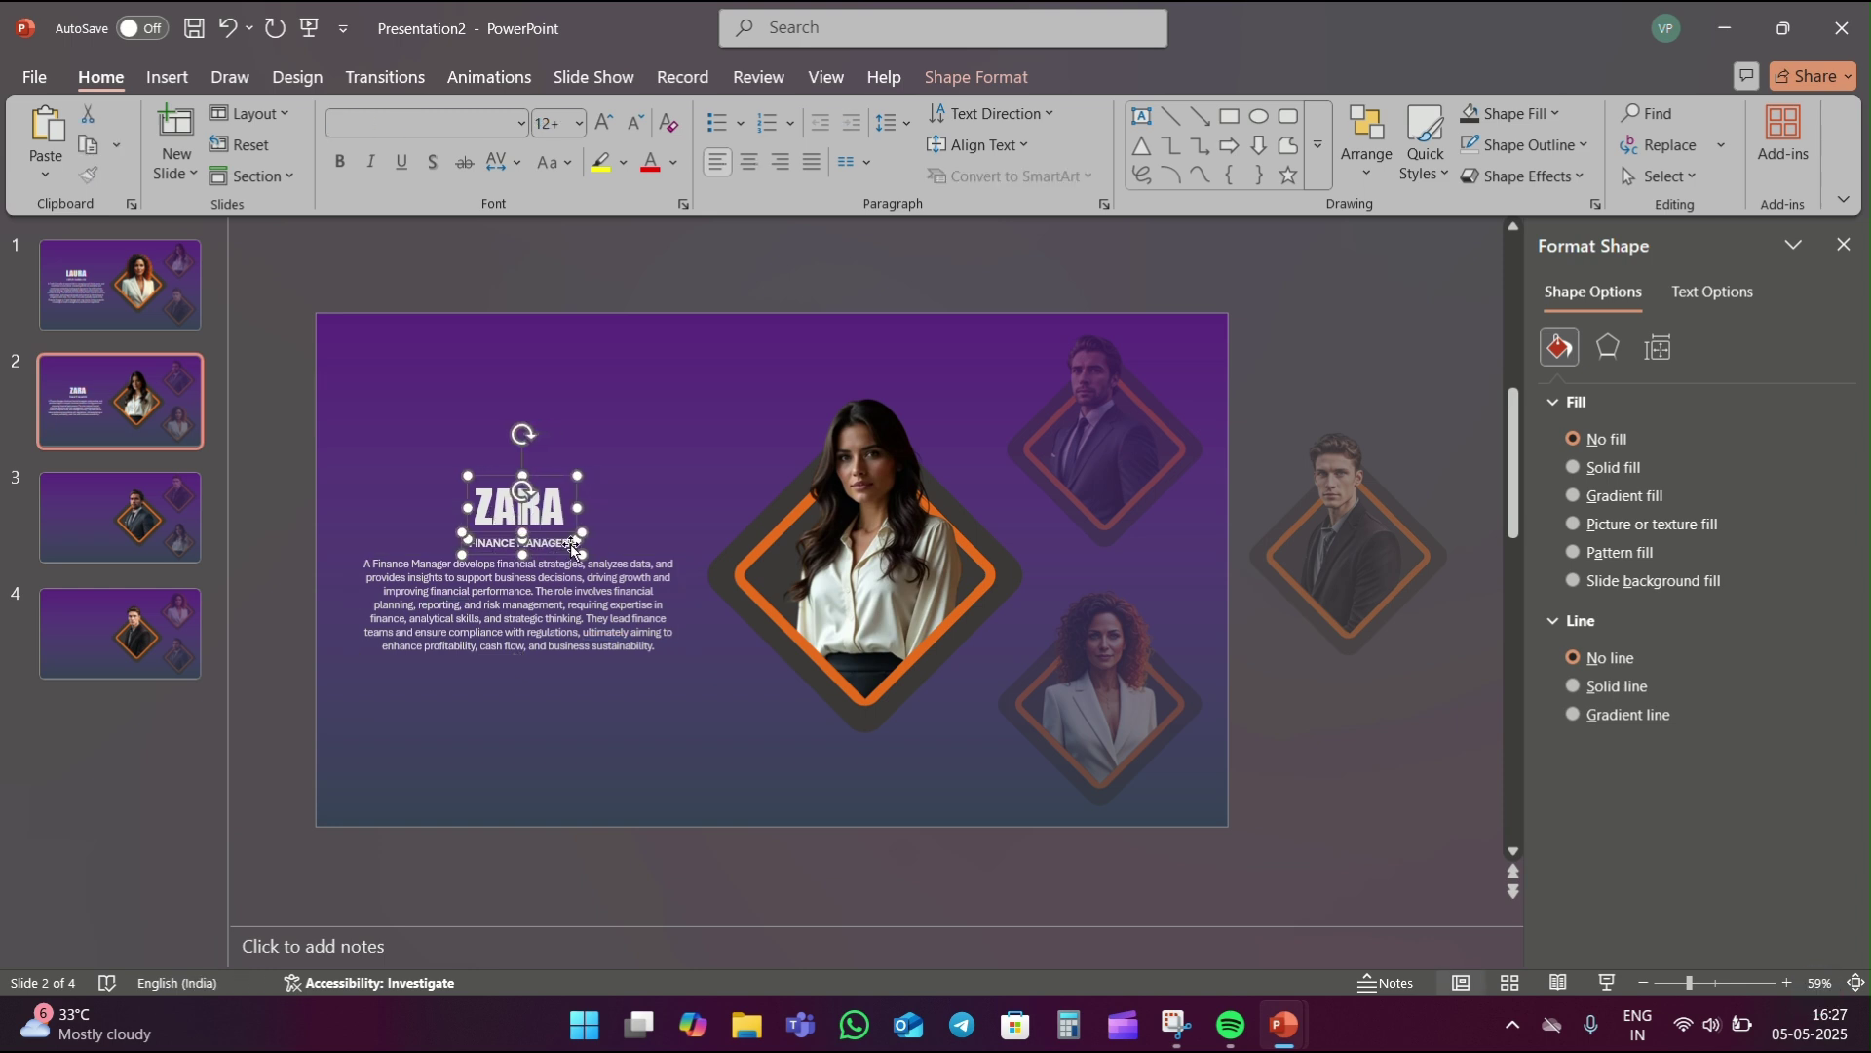
{"action": "key", "text": "Left"}
{"action": "key", "text": "Left"}
{"action": "key", "text": "Left"}
{"action": "key", "text": "Escape"}
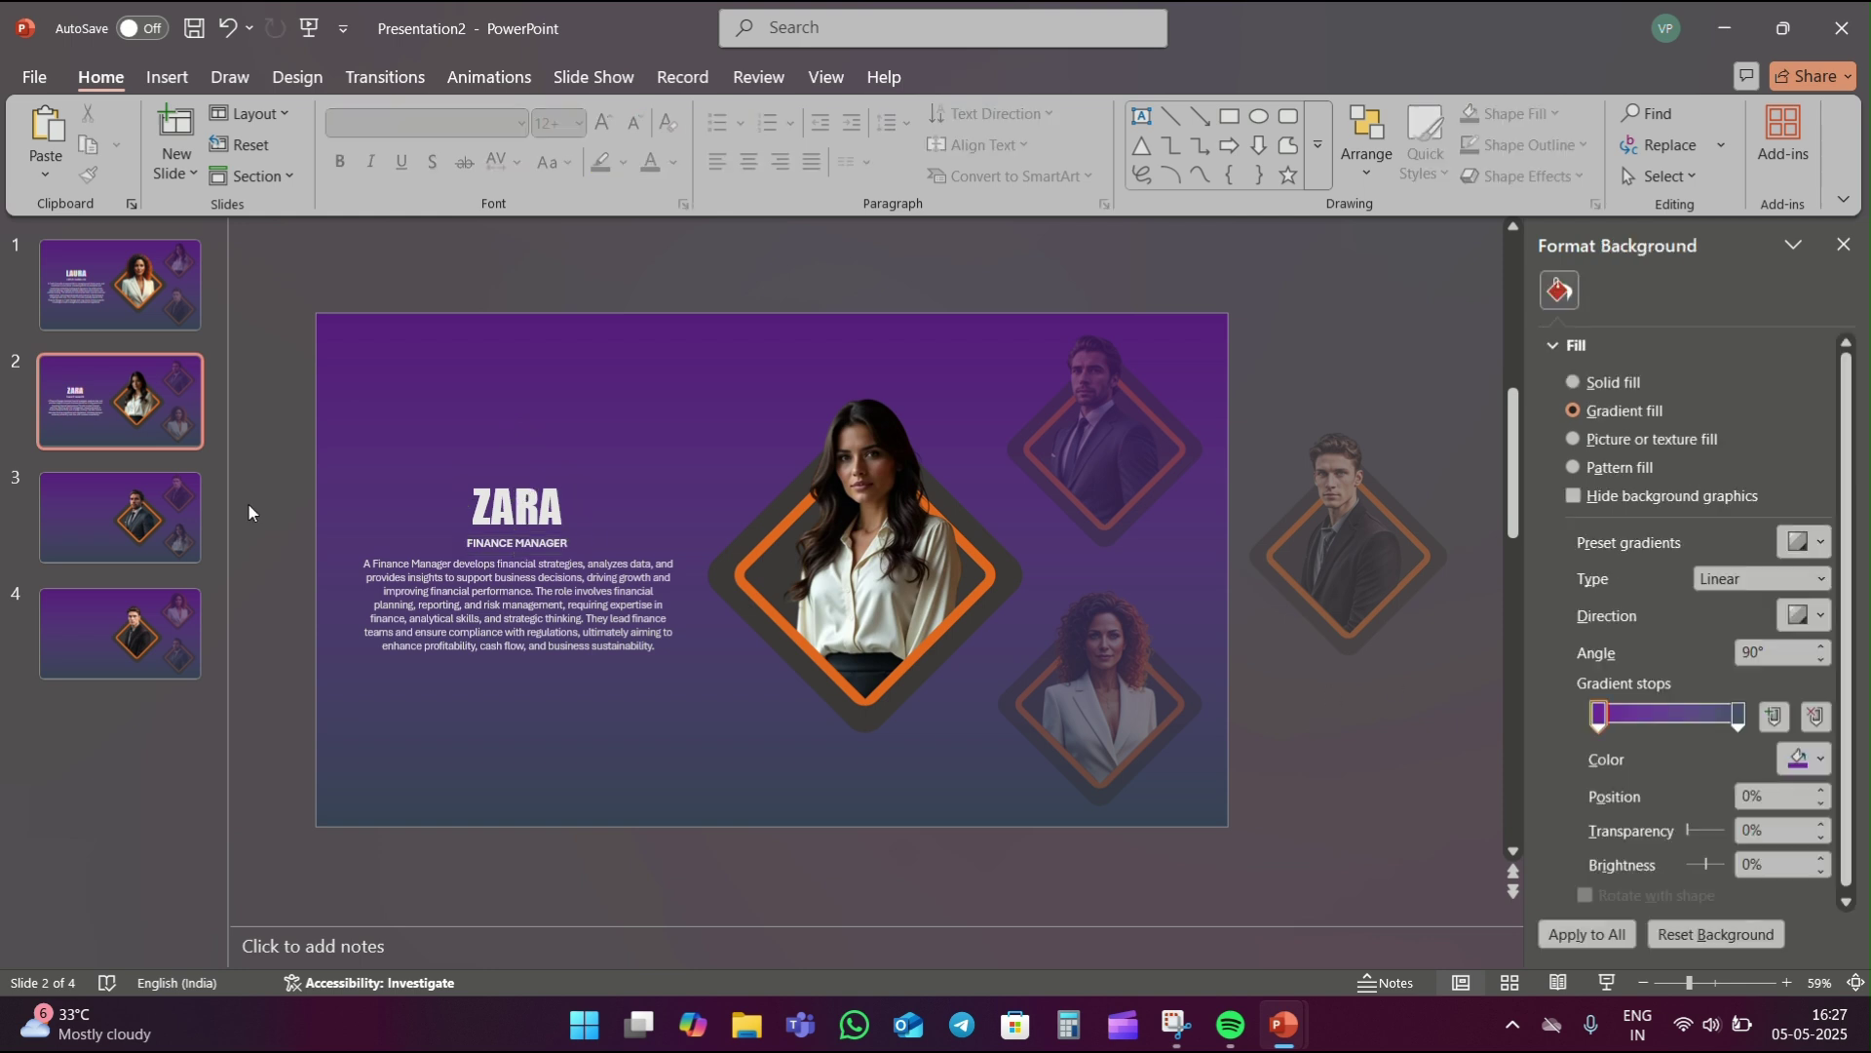
- On slide 3, paste the name, HR EXECUTIVE title and bio, shifting the central portrait right
{"action": "key", "text": "Page_Down"}
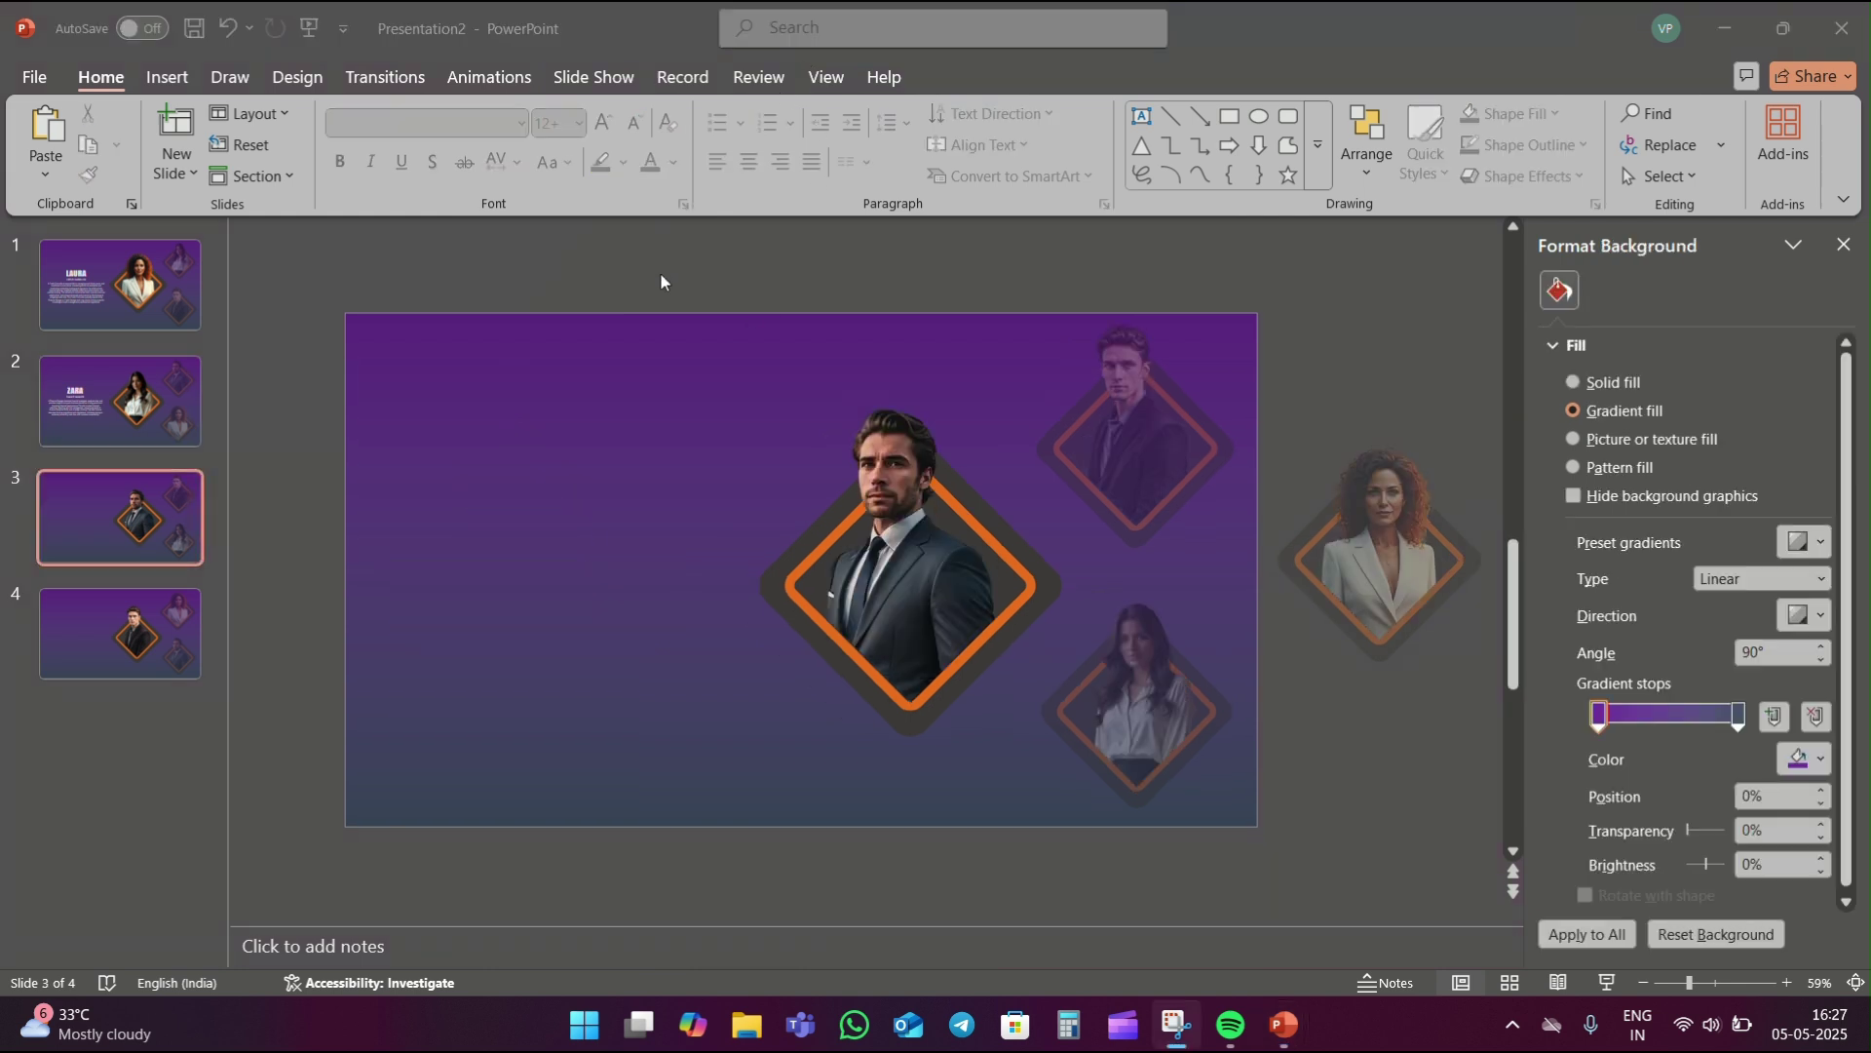
{"action": "key", "text": "ctrl+v"}
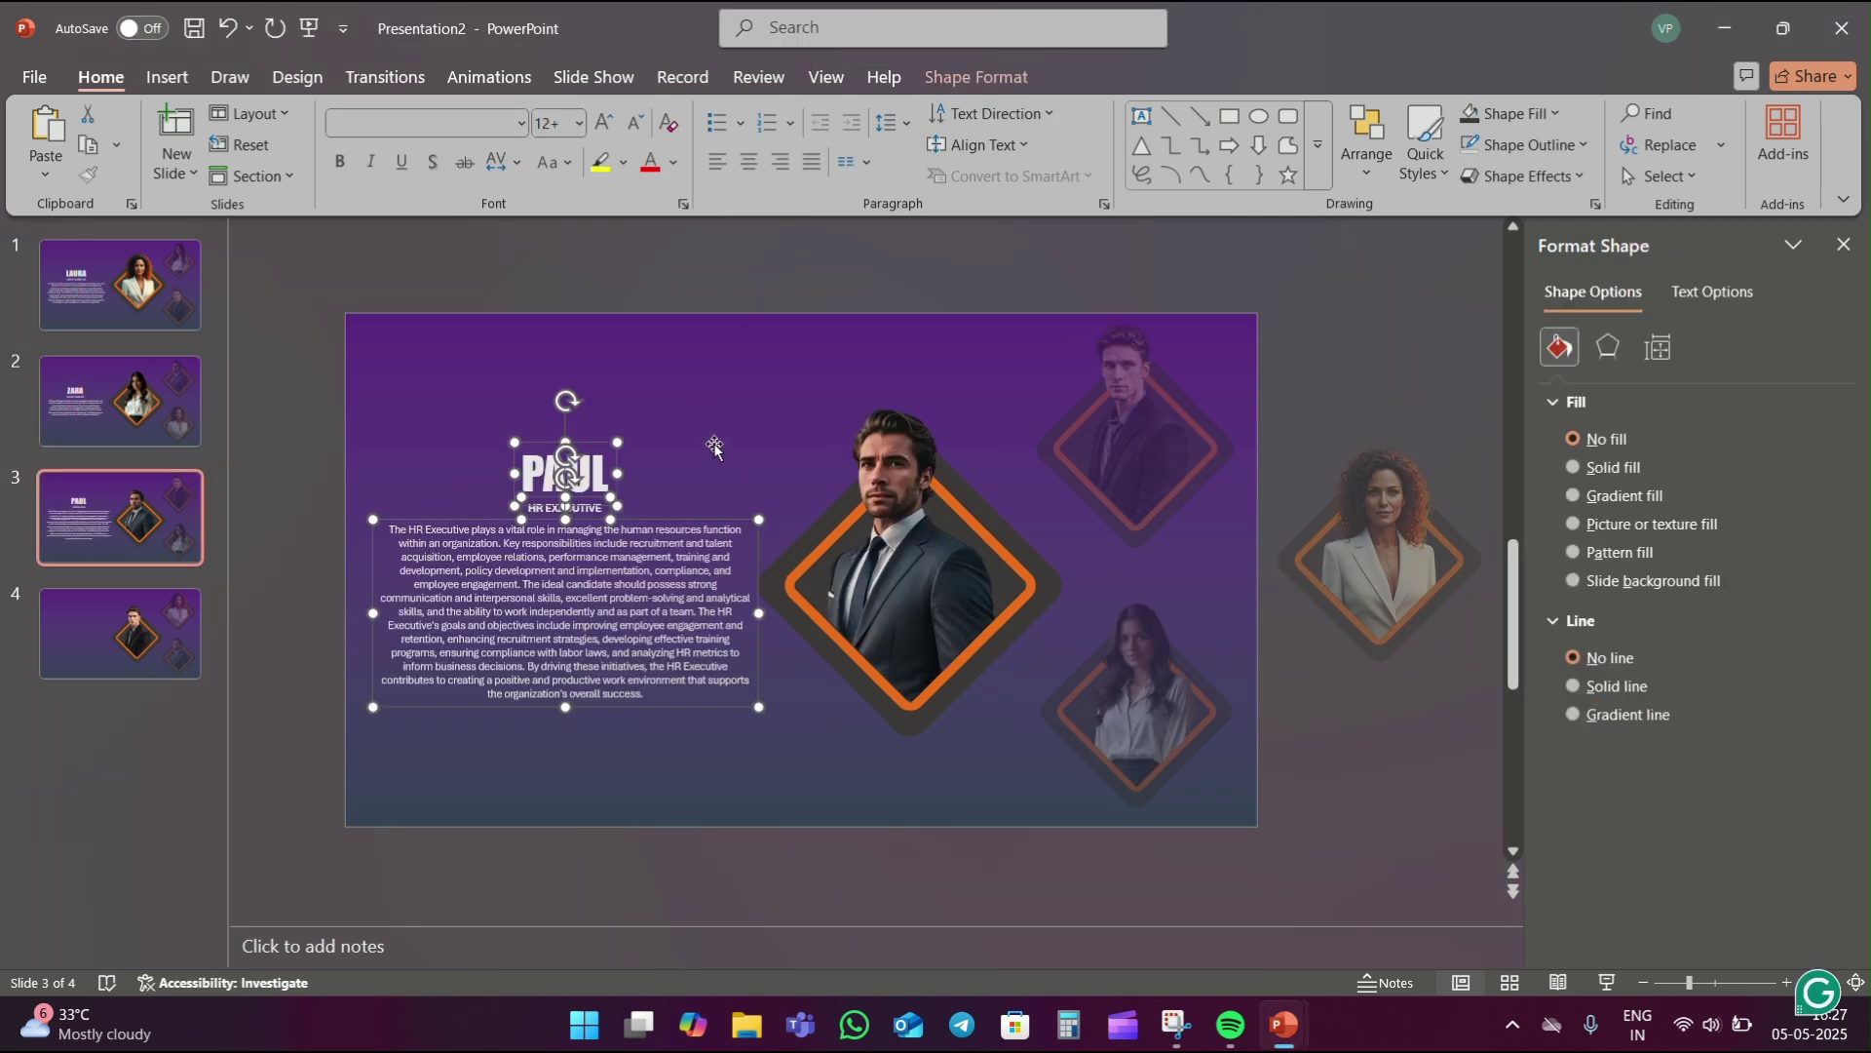
{"action": "key", "text": "Left"}
{"action": "left_click_drag", "start_coordinate": [876, 550], "coordinate": [897, 582]}
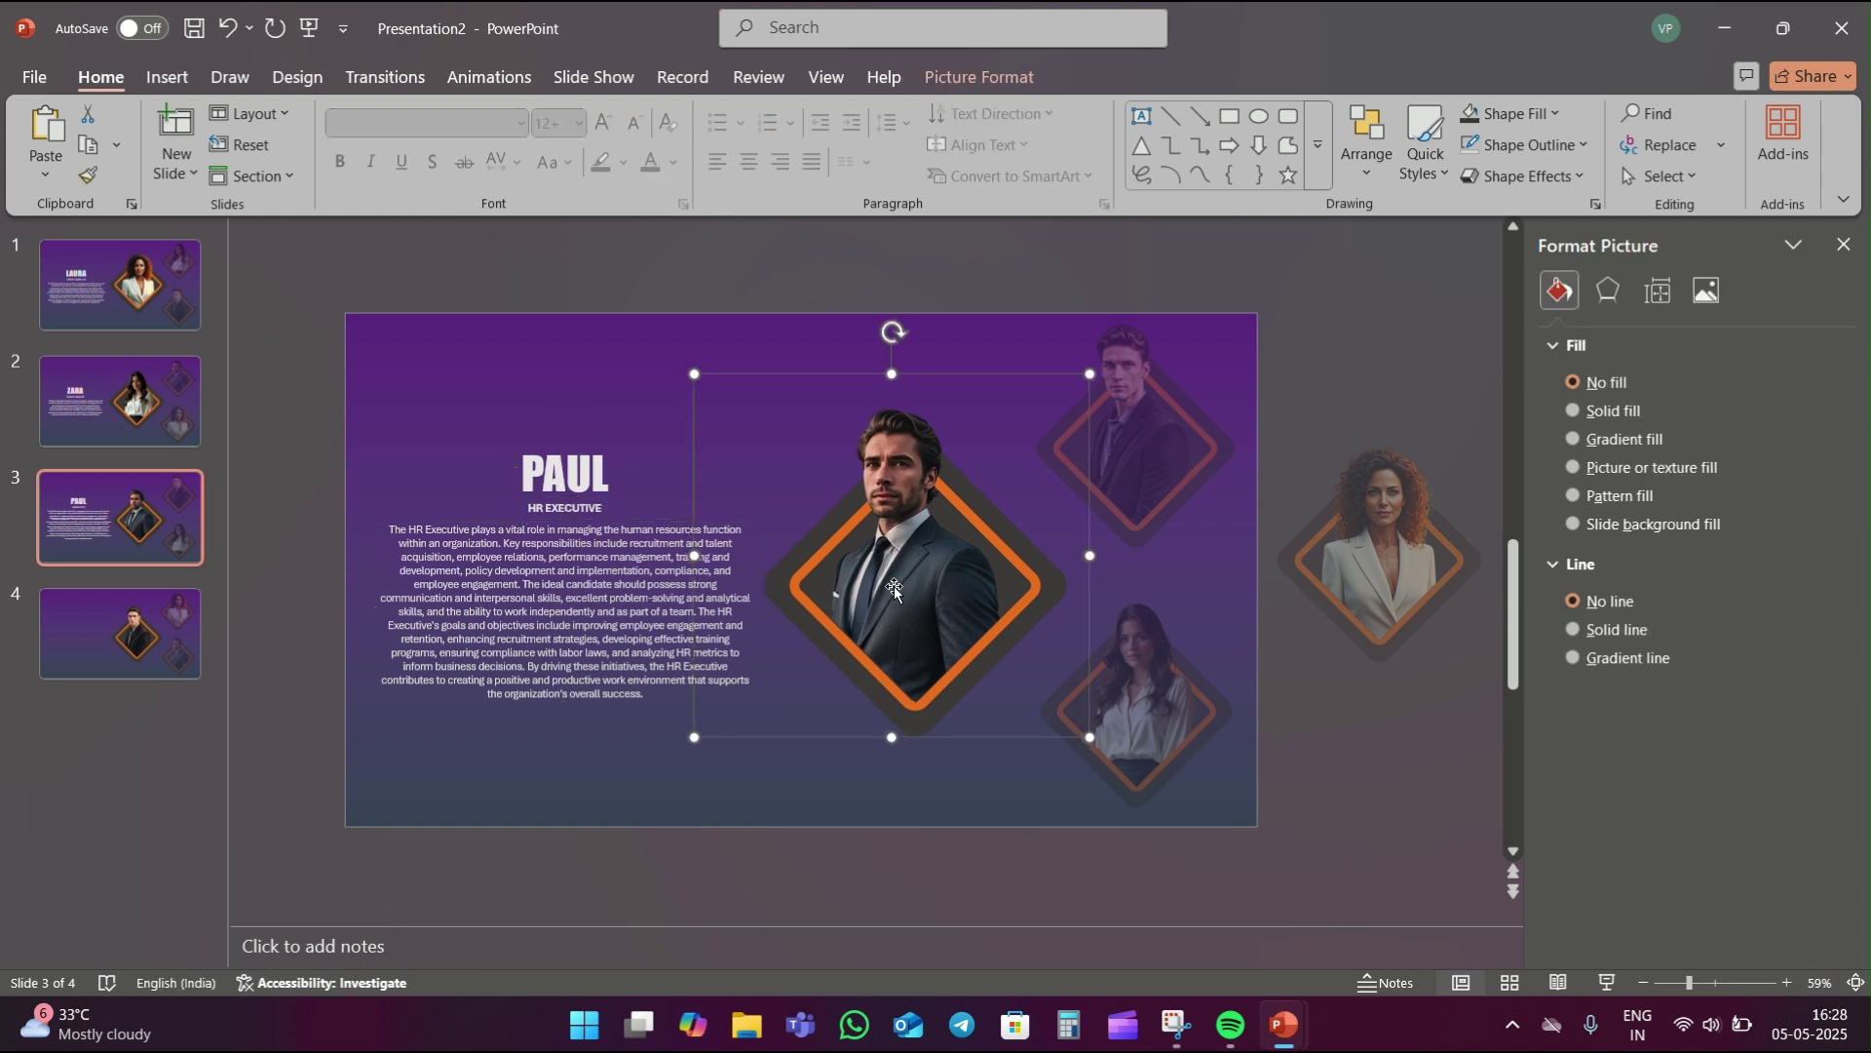
- Bring back the ALEX name and description on slide 4 and undo the photo's accidental nudge
{"action": "left_click", "coordinate": [1391, 758]}
{"action": "left_click", "coordinate": [125, 622]}
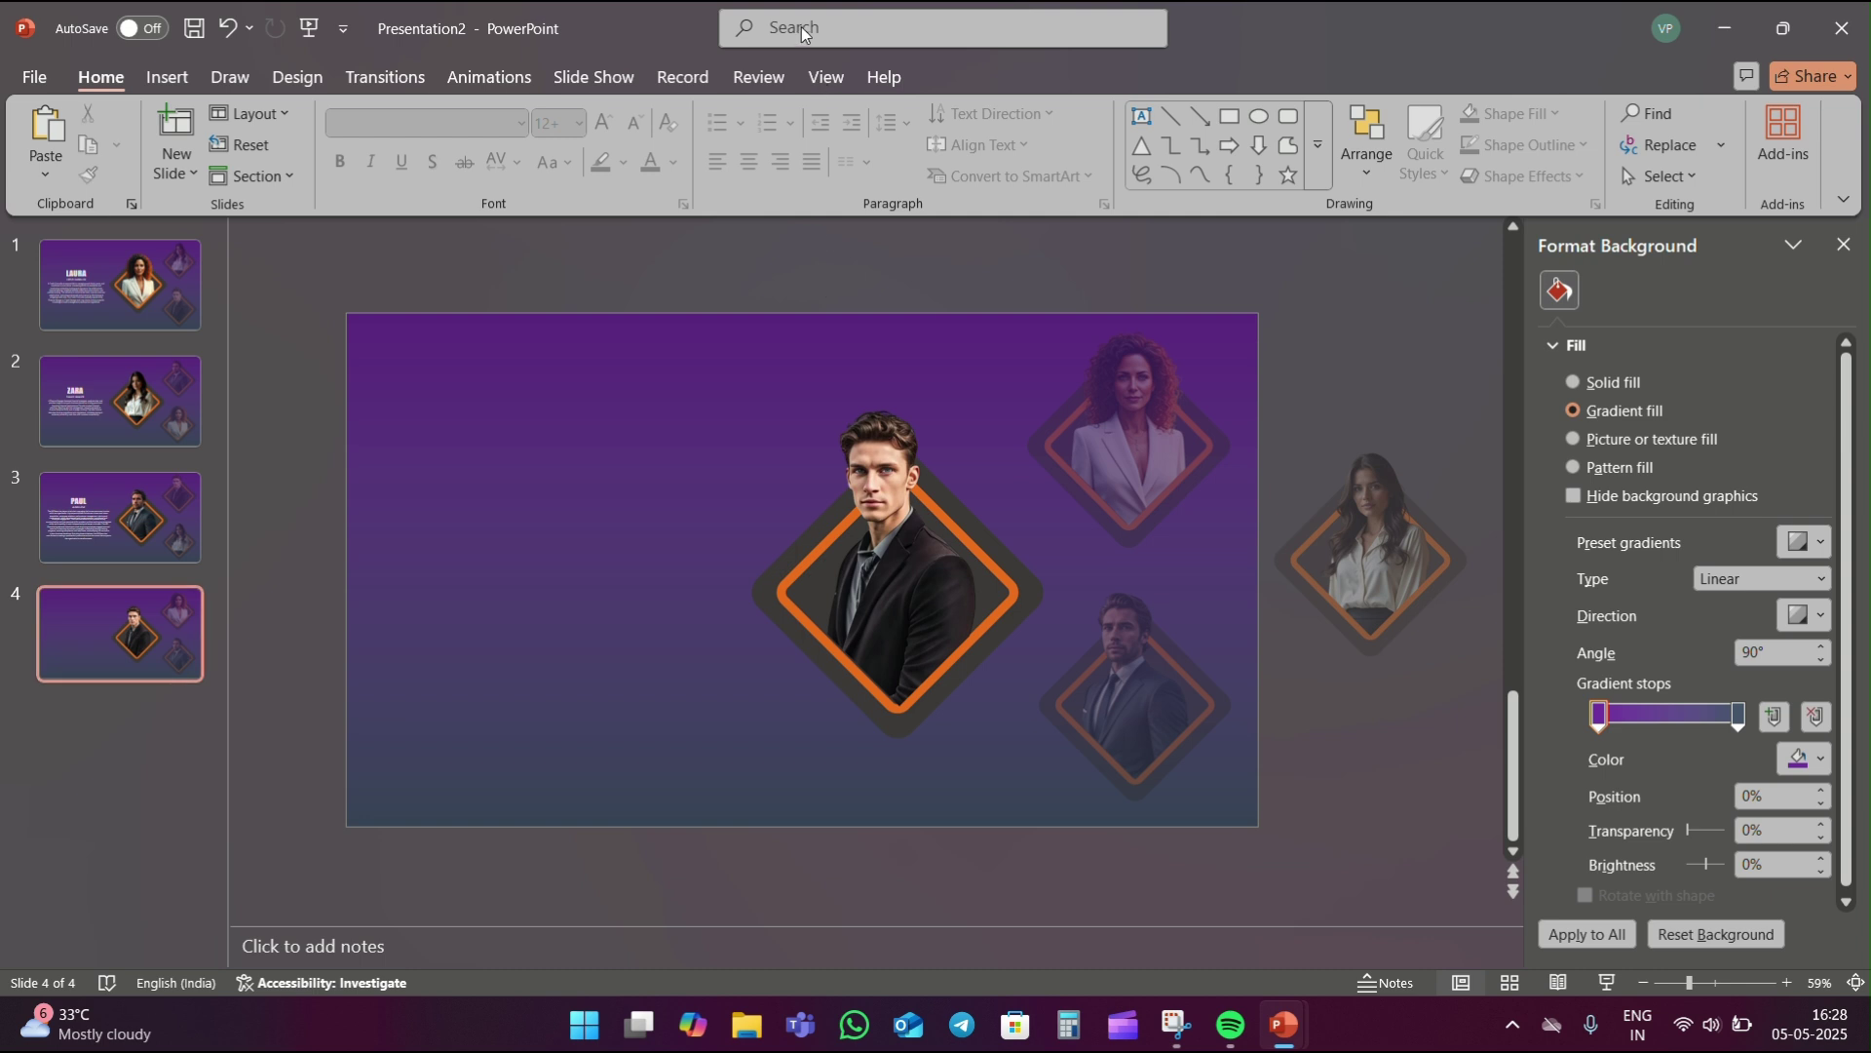
{"action": "key", "text": "ctrl+z"}
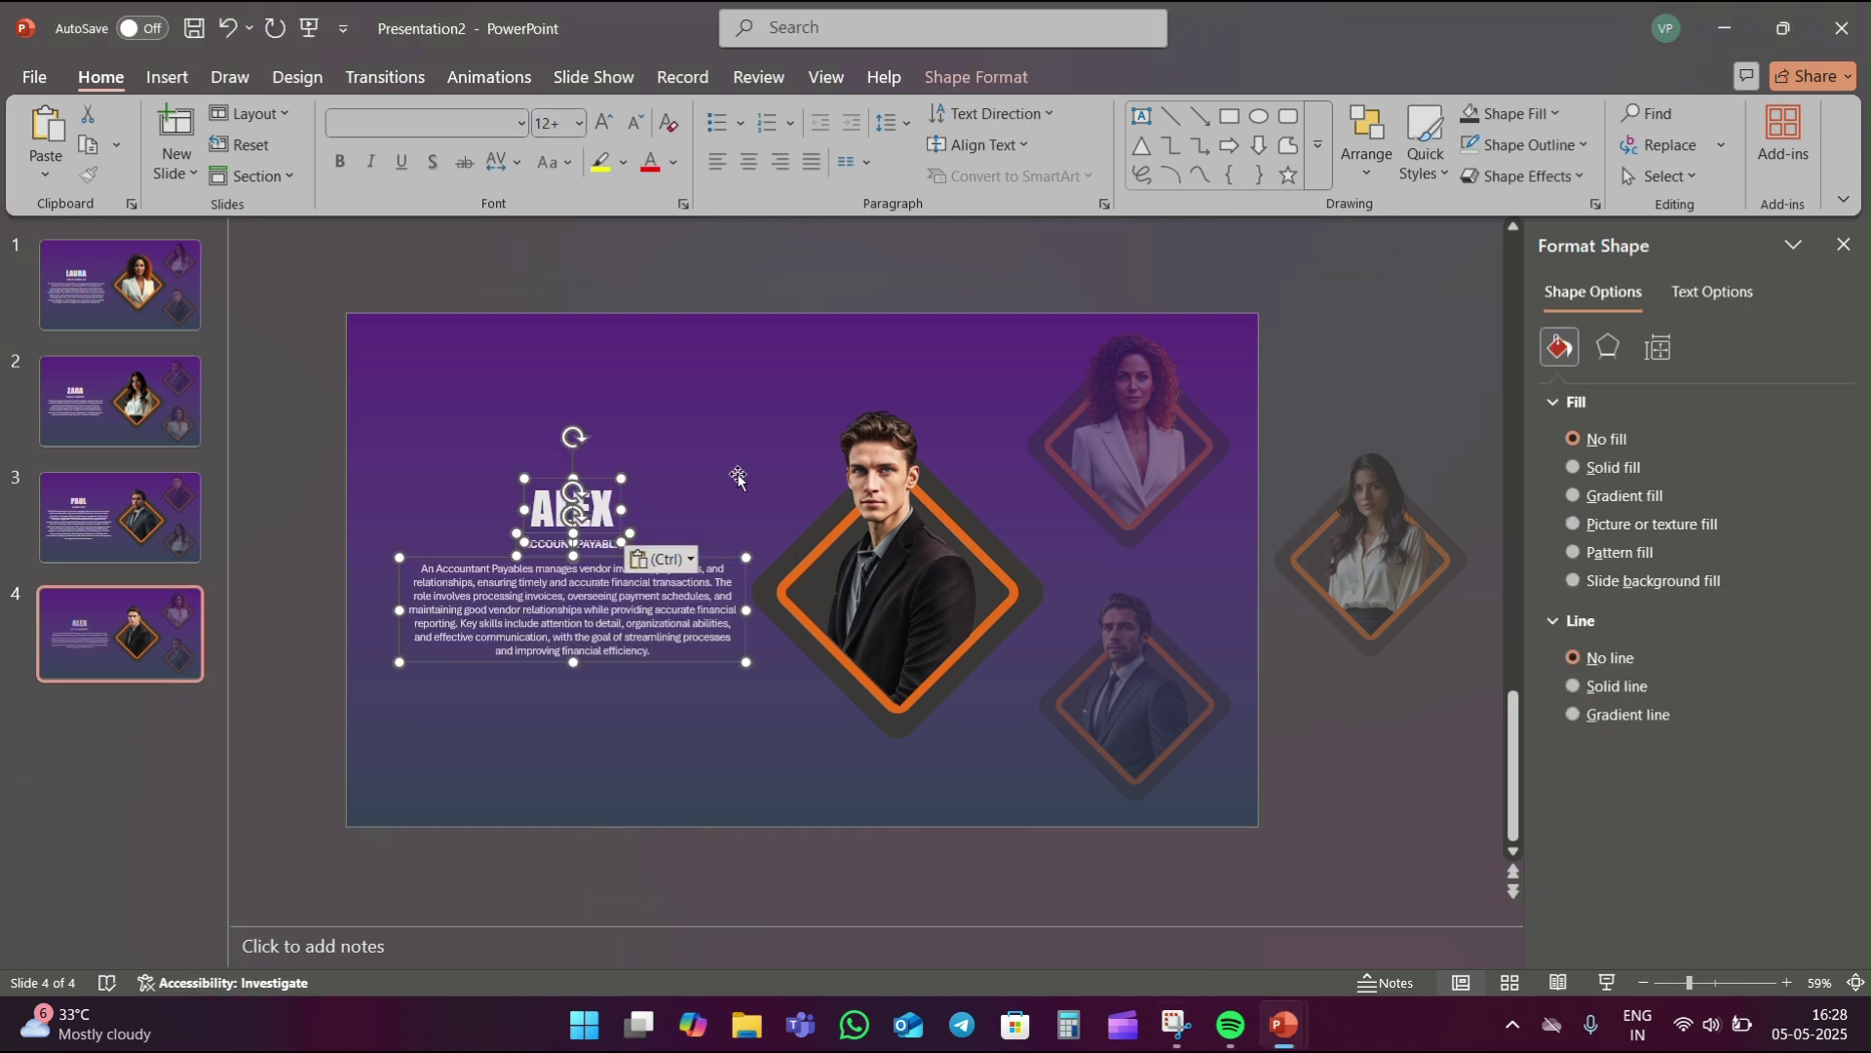
{"action": "left_click", "coordinate": [952, 628]}
{"action": "left_click_drag", "start_coordinate": [951, 628], "coordinate": [951, 651]}
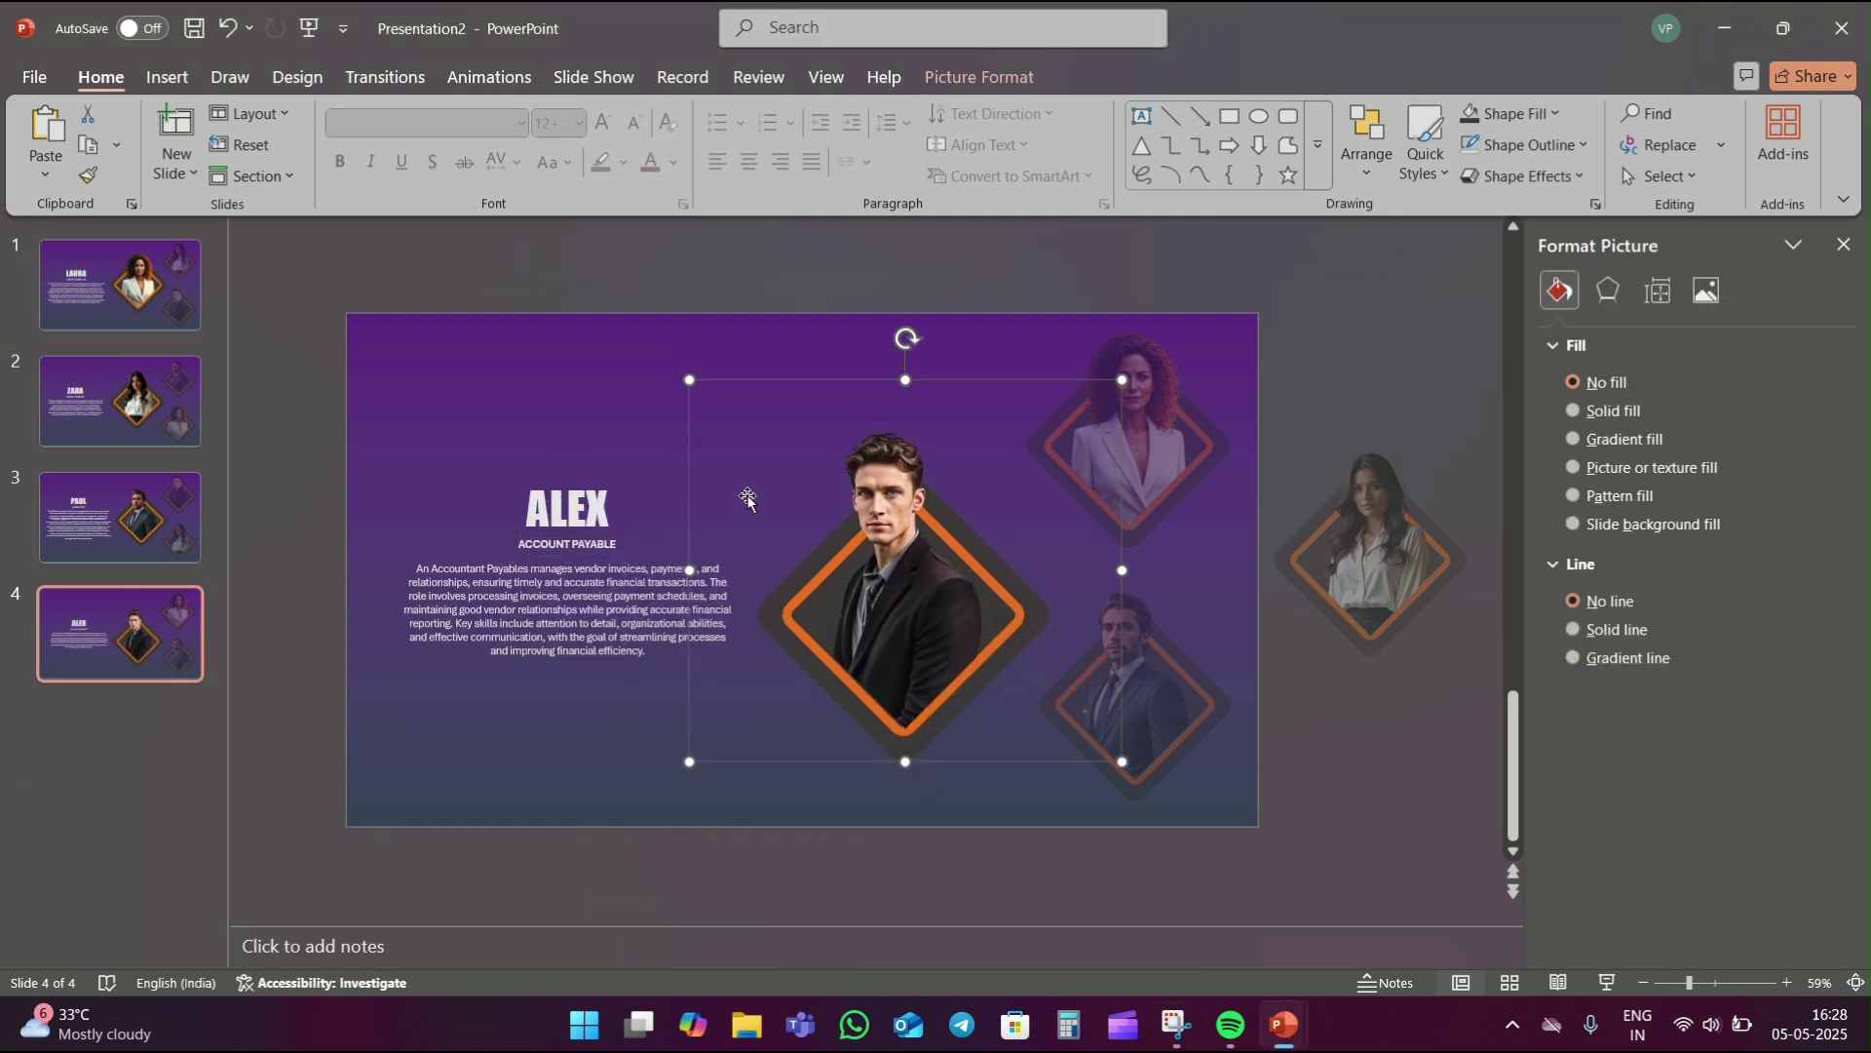
{"action": "key", "text": "ctrl+z"}
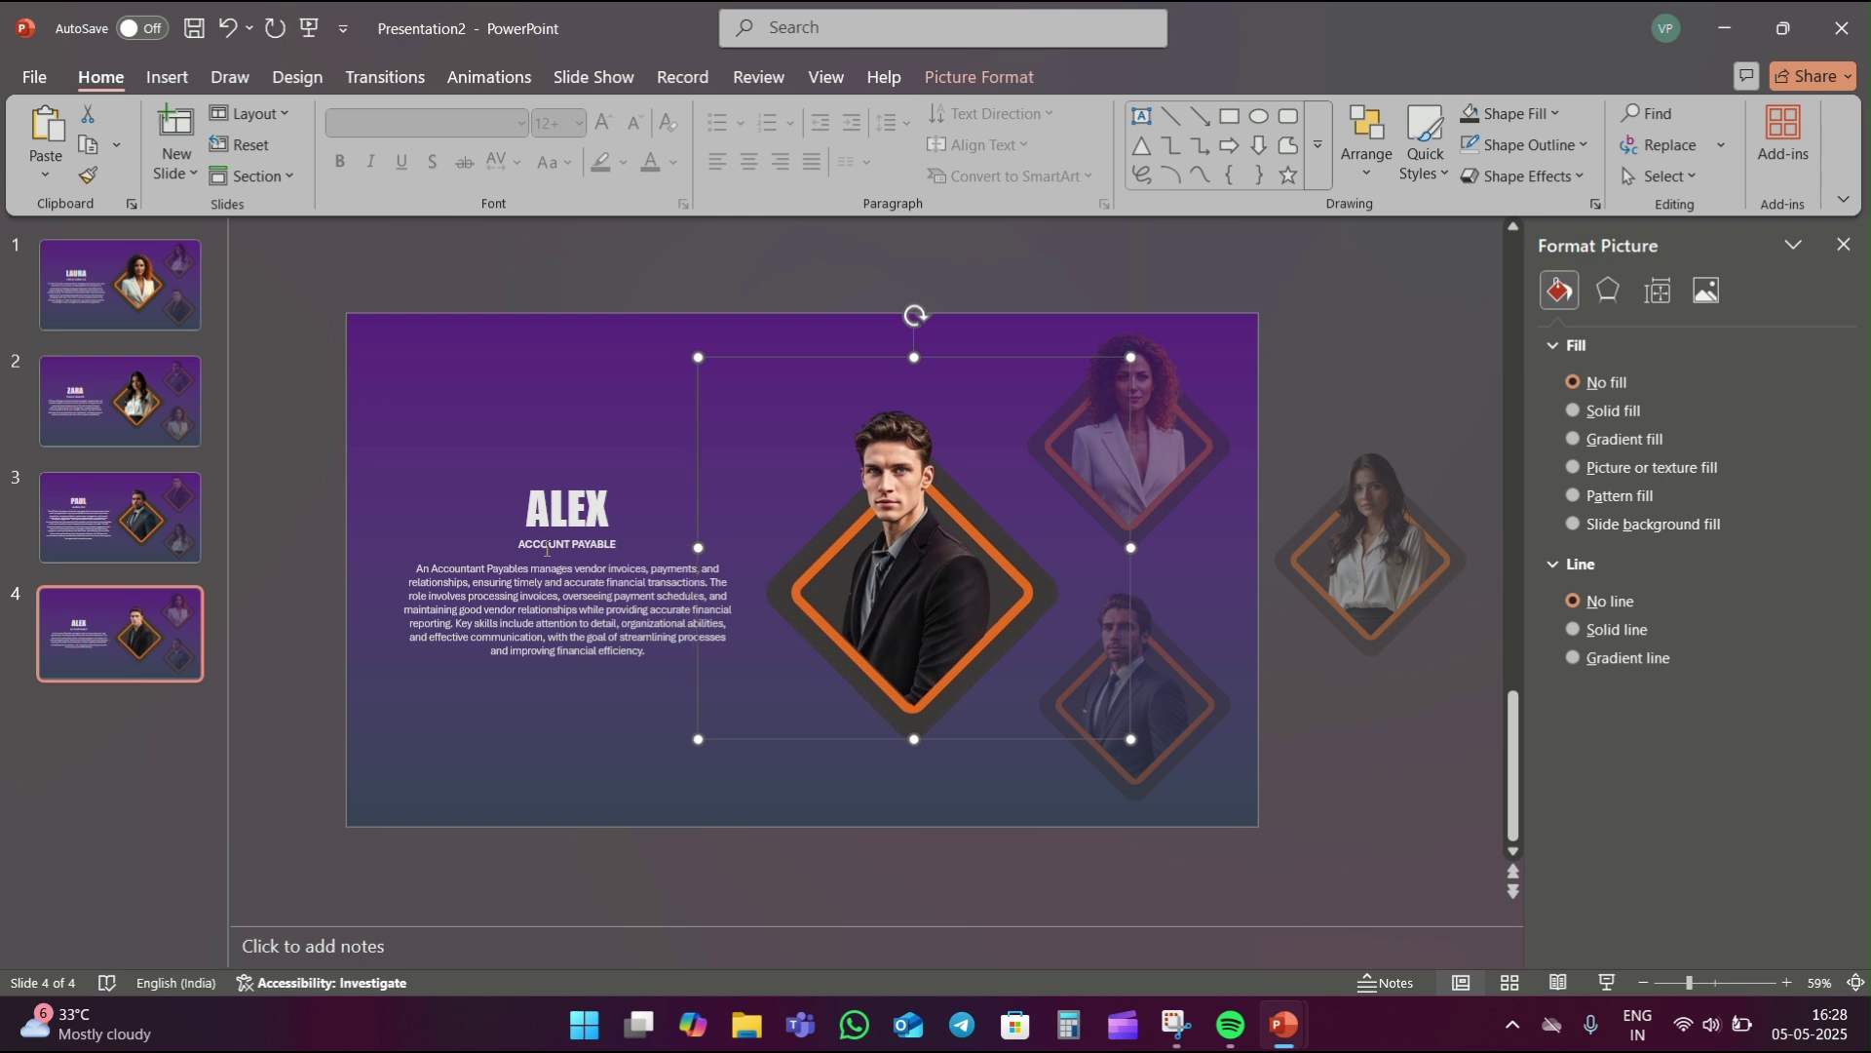
- Check the restored ALEX title and description, then return to the LAURA slide
{"action": "left_click", "coordinate": [546, 551]}
{"action": "left_click", "coordinate": [589, 596]}
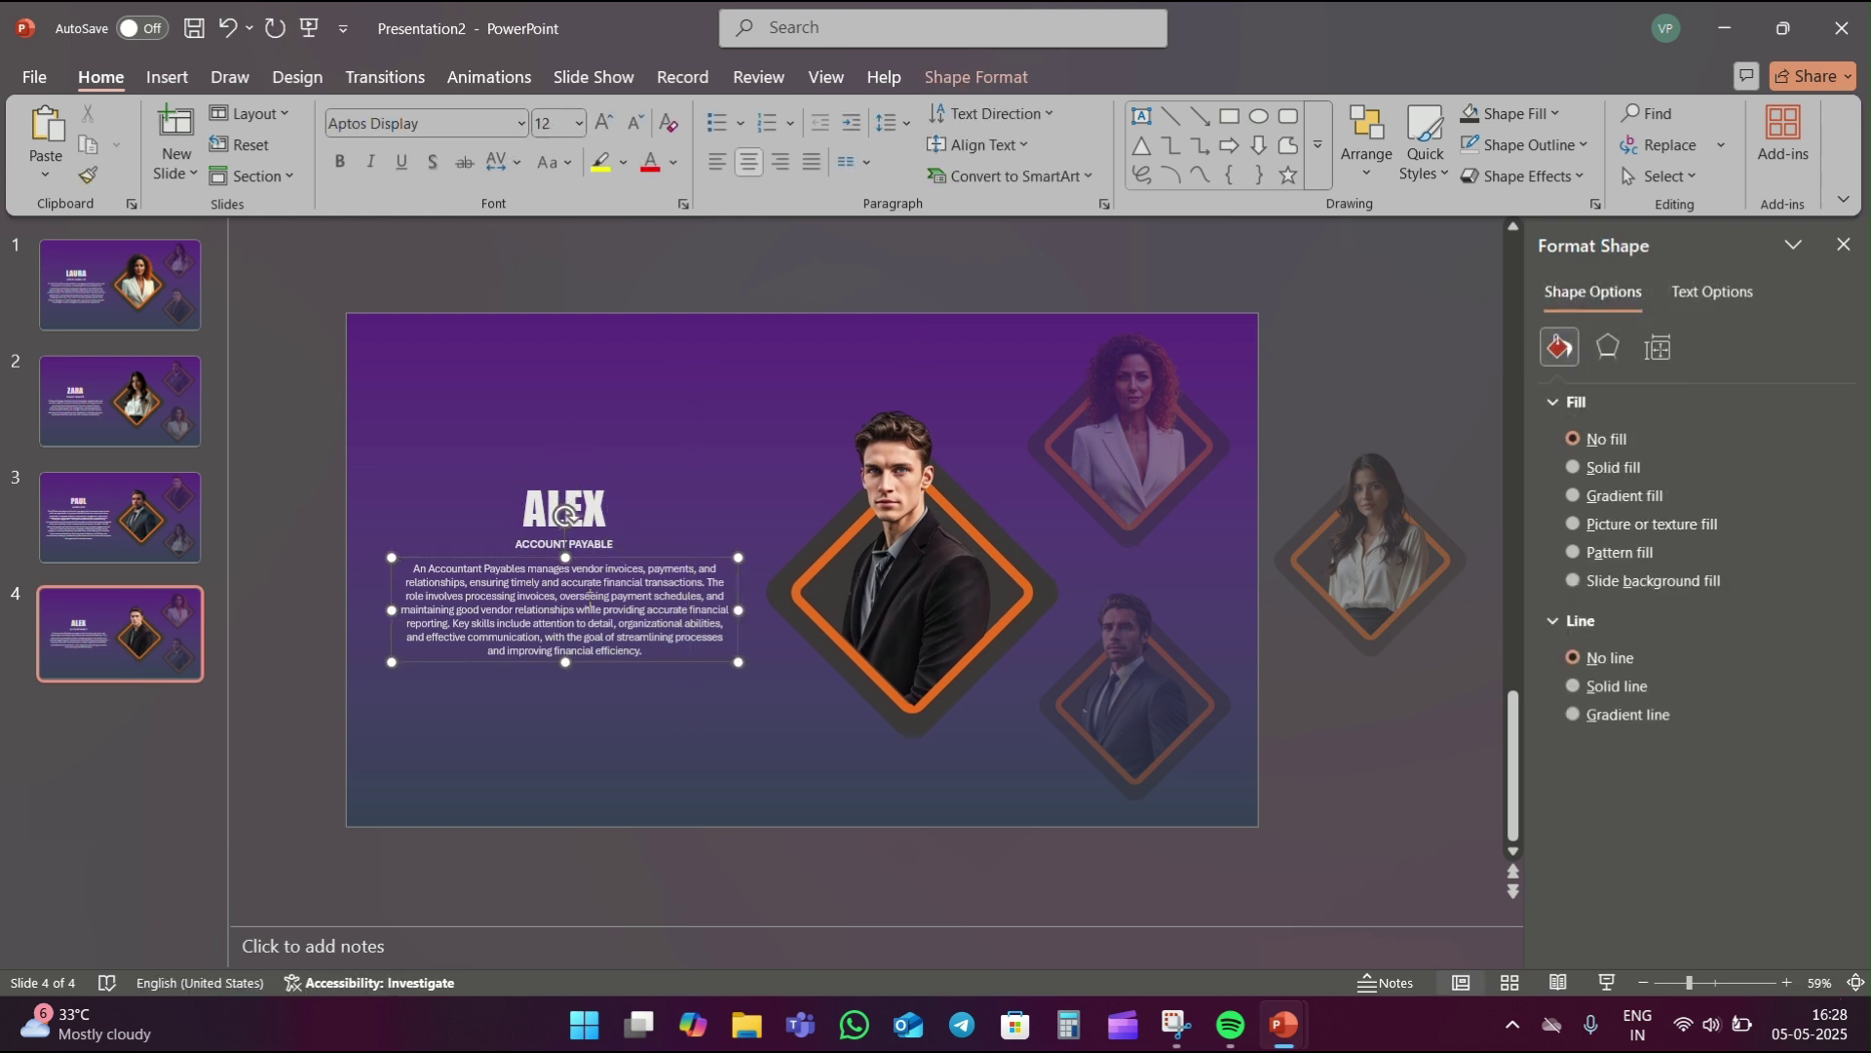
{"action": "left_click", "coordinate": [1382, 342]}
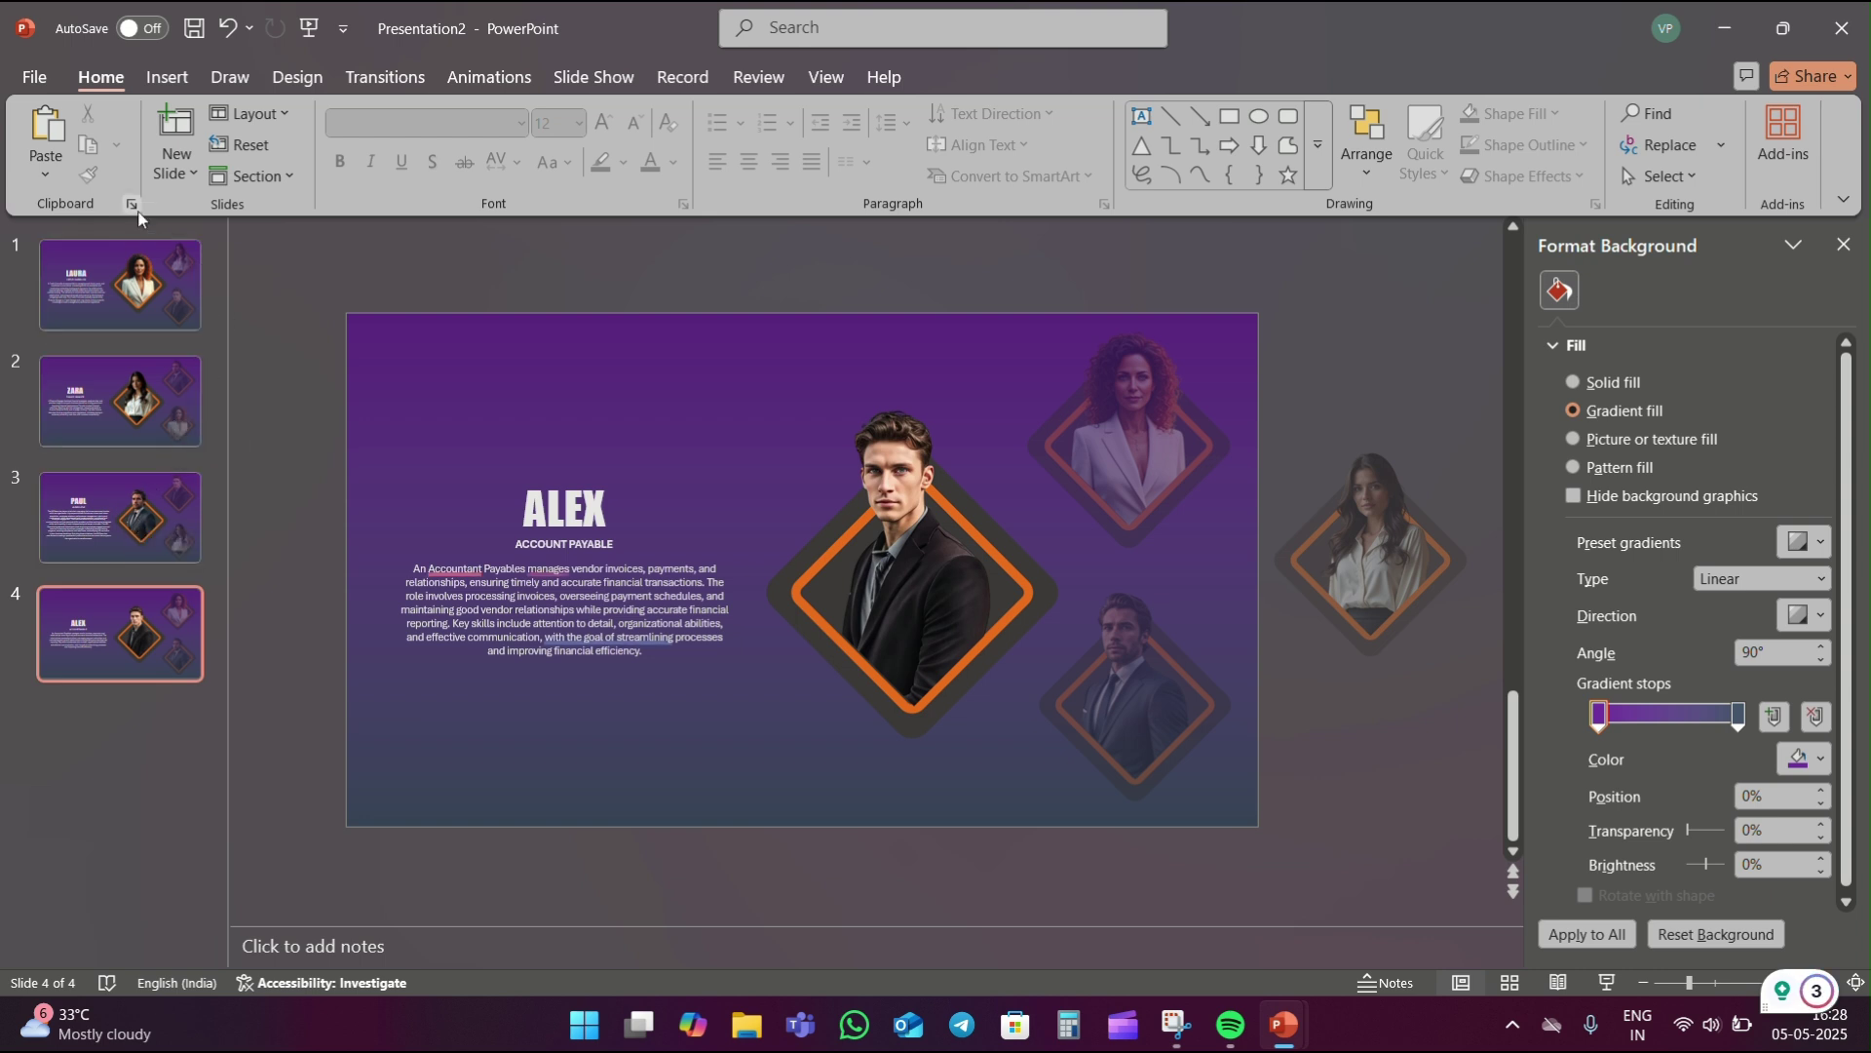
{"action": "left_click", "coordinate": [130, 280]}
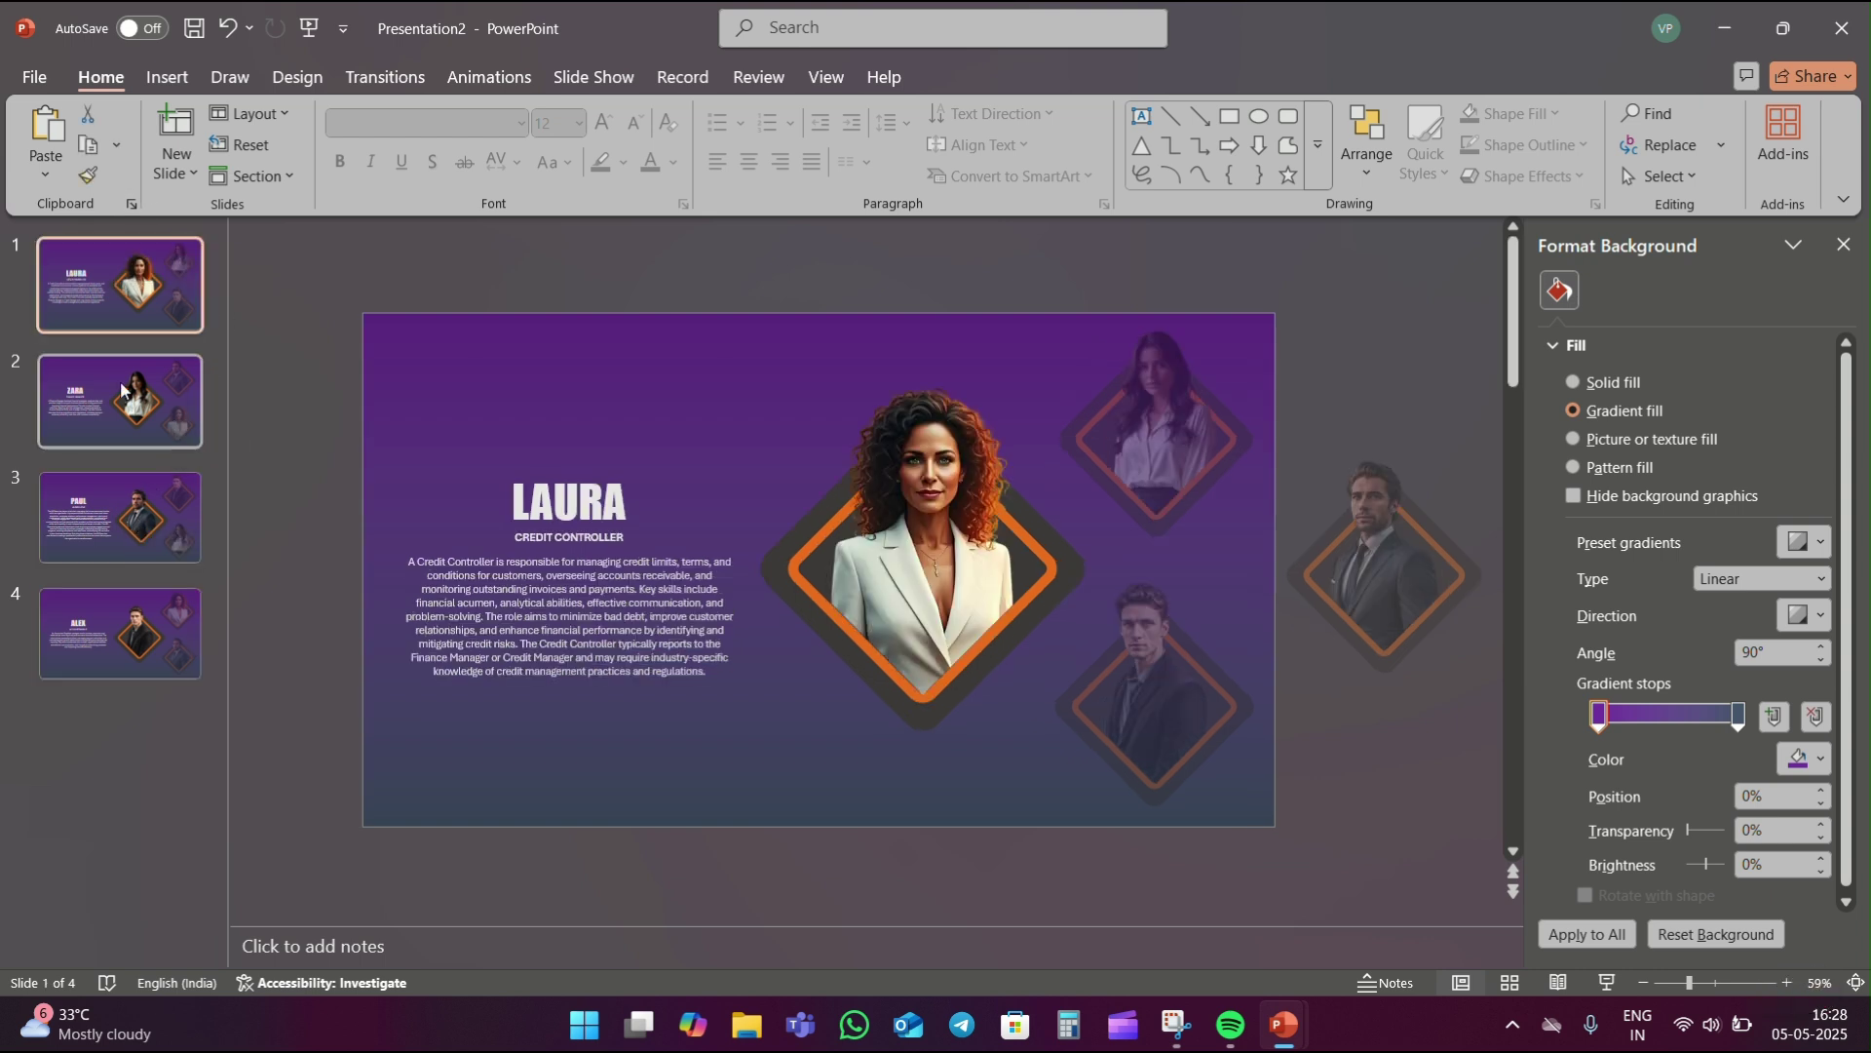
- Add a new blank first slide without placeholders and with a gradient fill background
{"action": "left_click", "coordinate": [176, 136]}
{"action": "left_click_drag", "start_coordinate": [120, 401], "coordinate": [120, 263]}
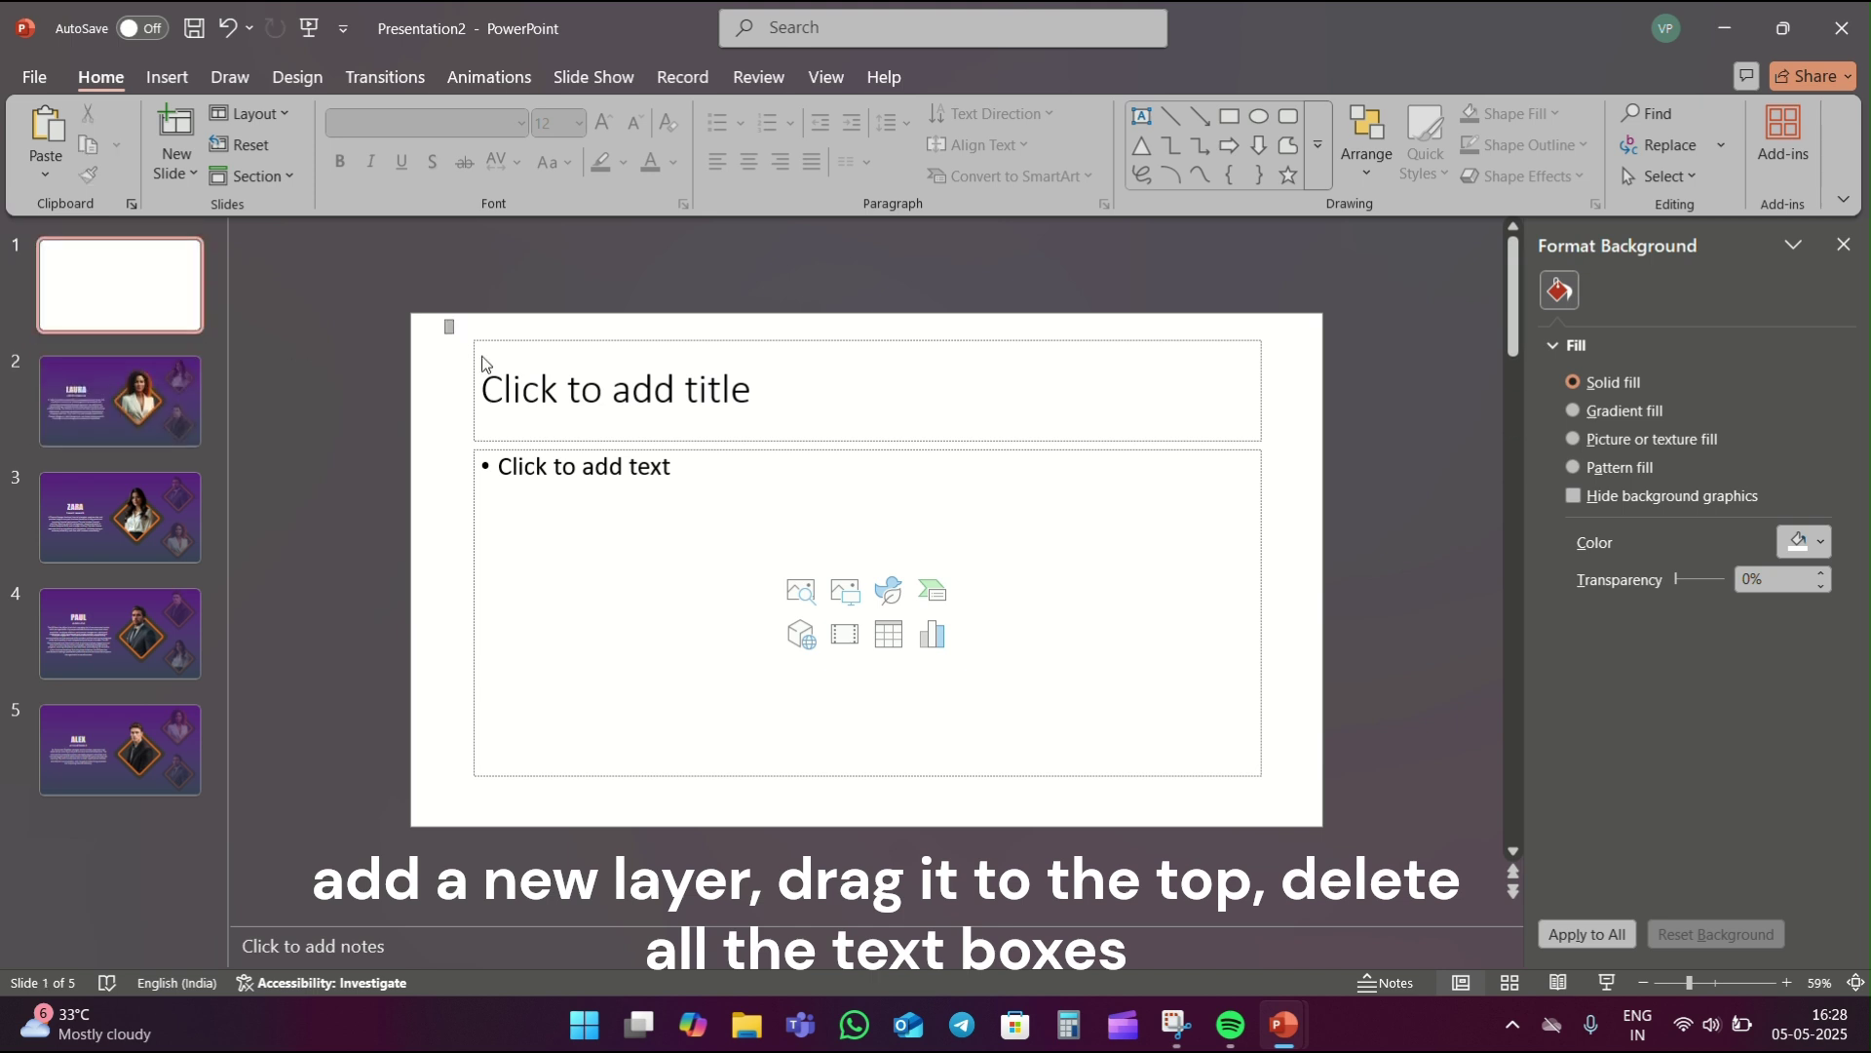
{"action": "left_click_drag", "start_coordinate": [446, 318], "coordinate": [1400, 850]}
{"action": "key", "text": "Delete"}
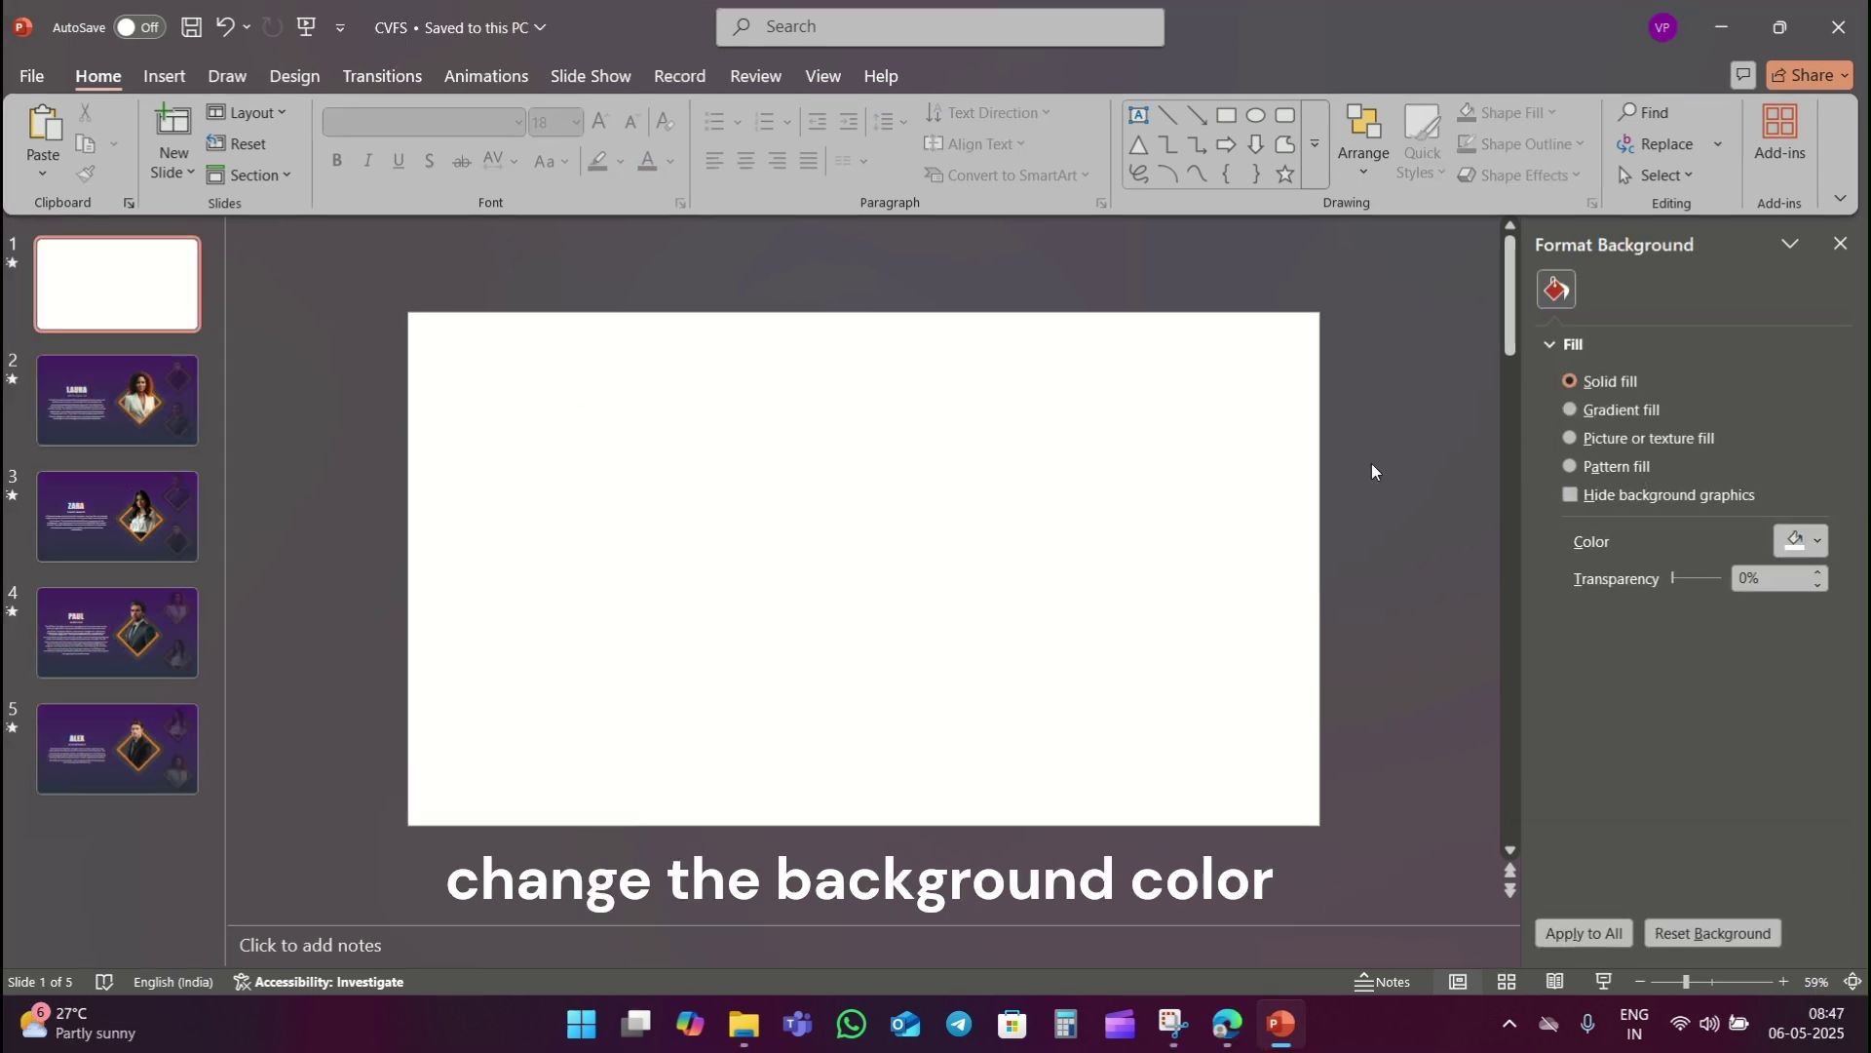
{"action": "left_click", "coordinate": [1571, 410]}
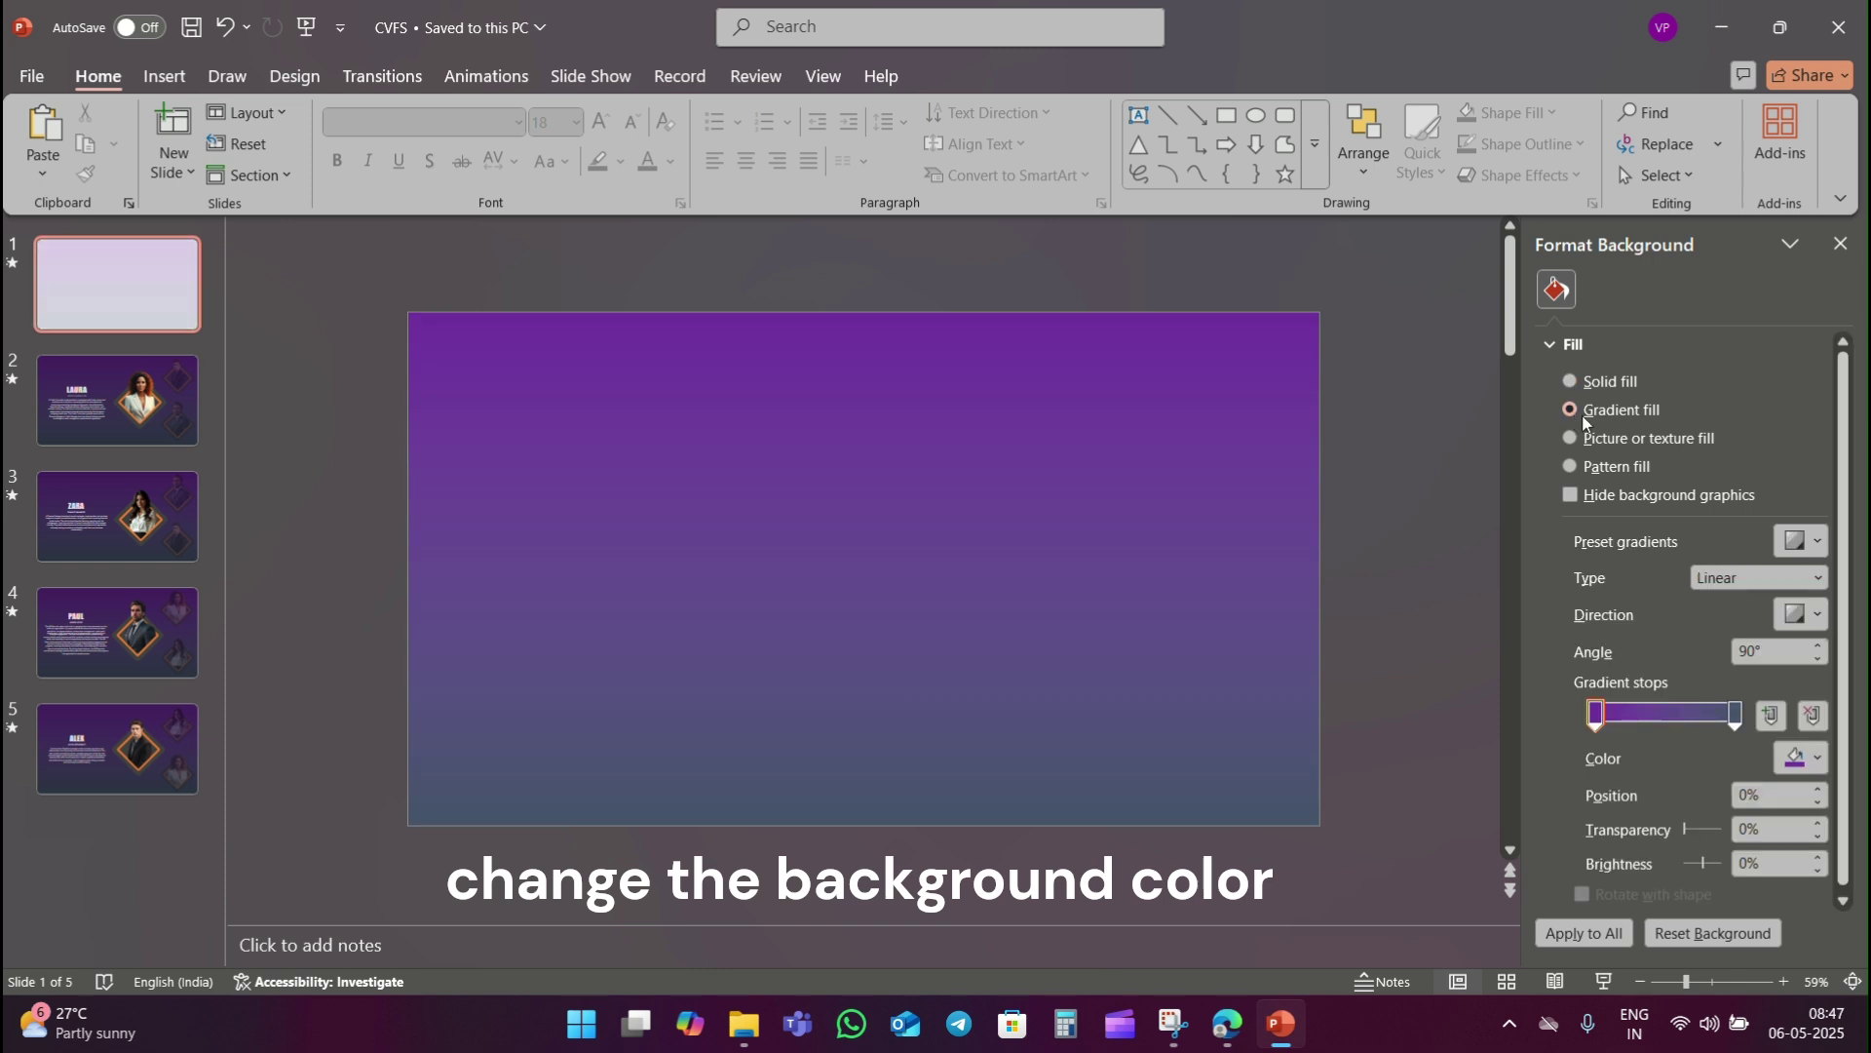
- Draw a tall blue rectangle at the left edge and duplicate it into six strips across the slide
{"action": "left_click", "coordinate": [1226, 115]}
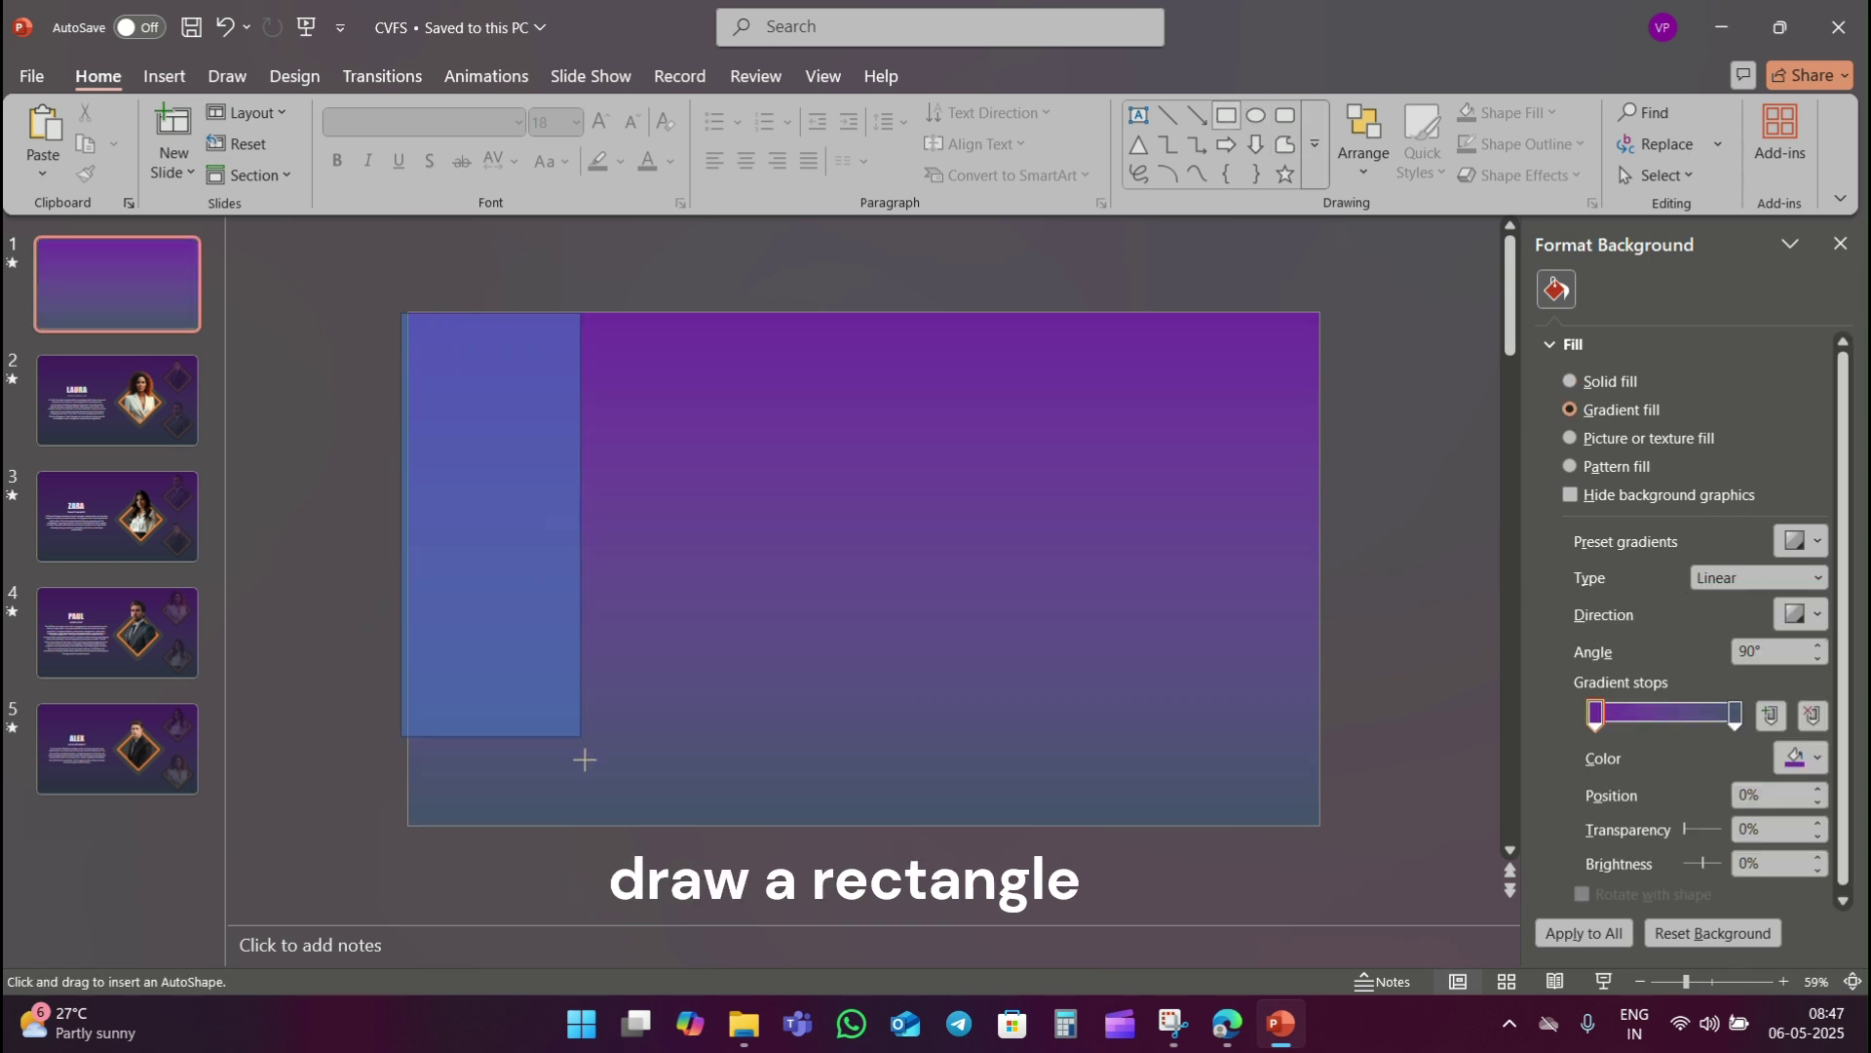
{"action": "left_click_drag", "start_coordinate": [437, 377], "coordinate": [561, 825]}
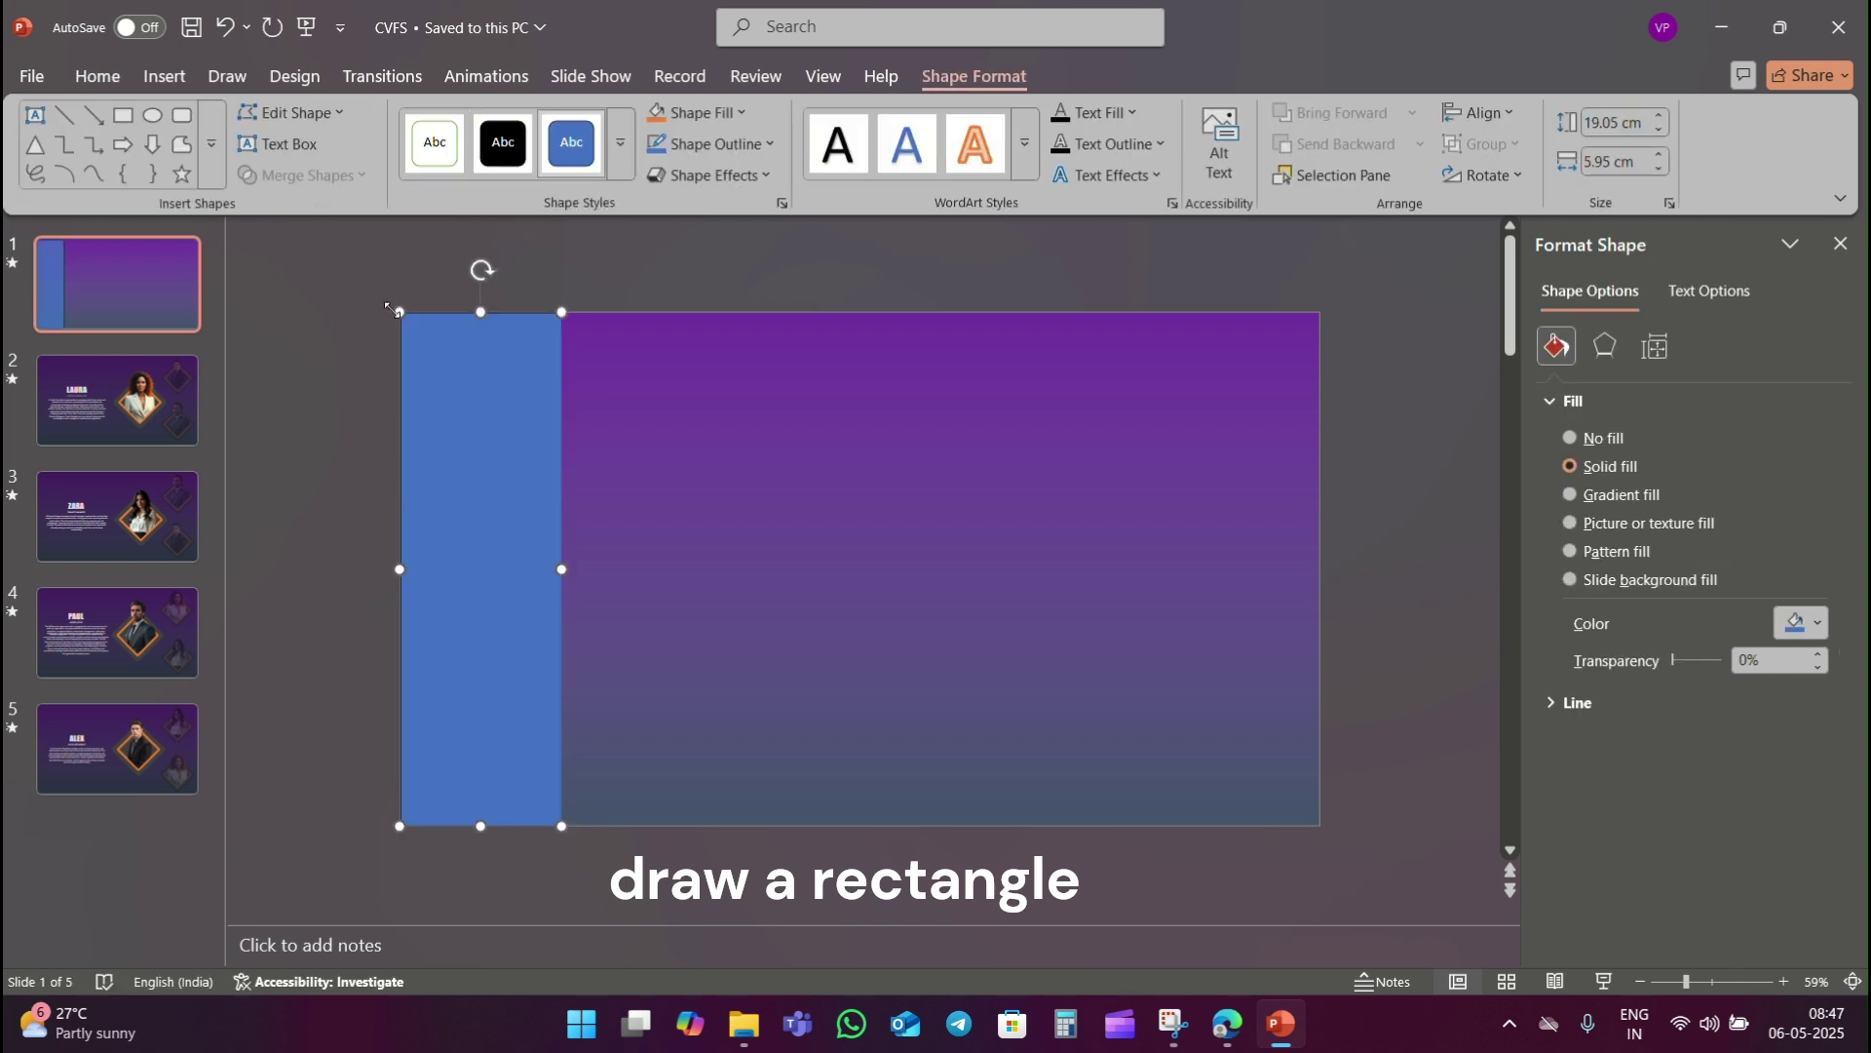
{"action": "left_click_drag", "start_coordinate": [399, 312], "coordinate": [407, 312]}
{"action": "key", "text": "ctrl+c"}
{"action": "key", "text": "ctrl+v"}
{"action": "left_click_drag", "start_coordinate": [505, 397], "coordinate": [1258, 471]}
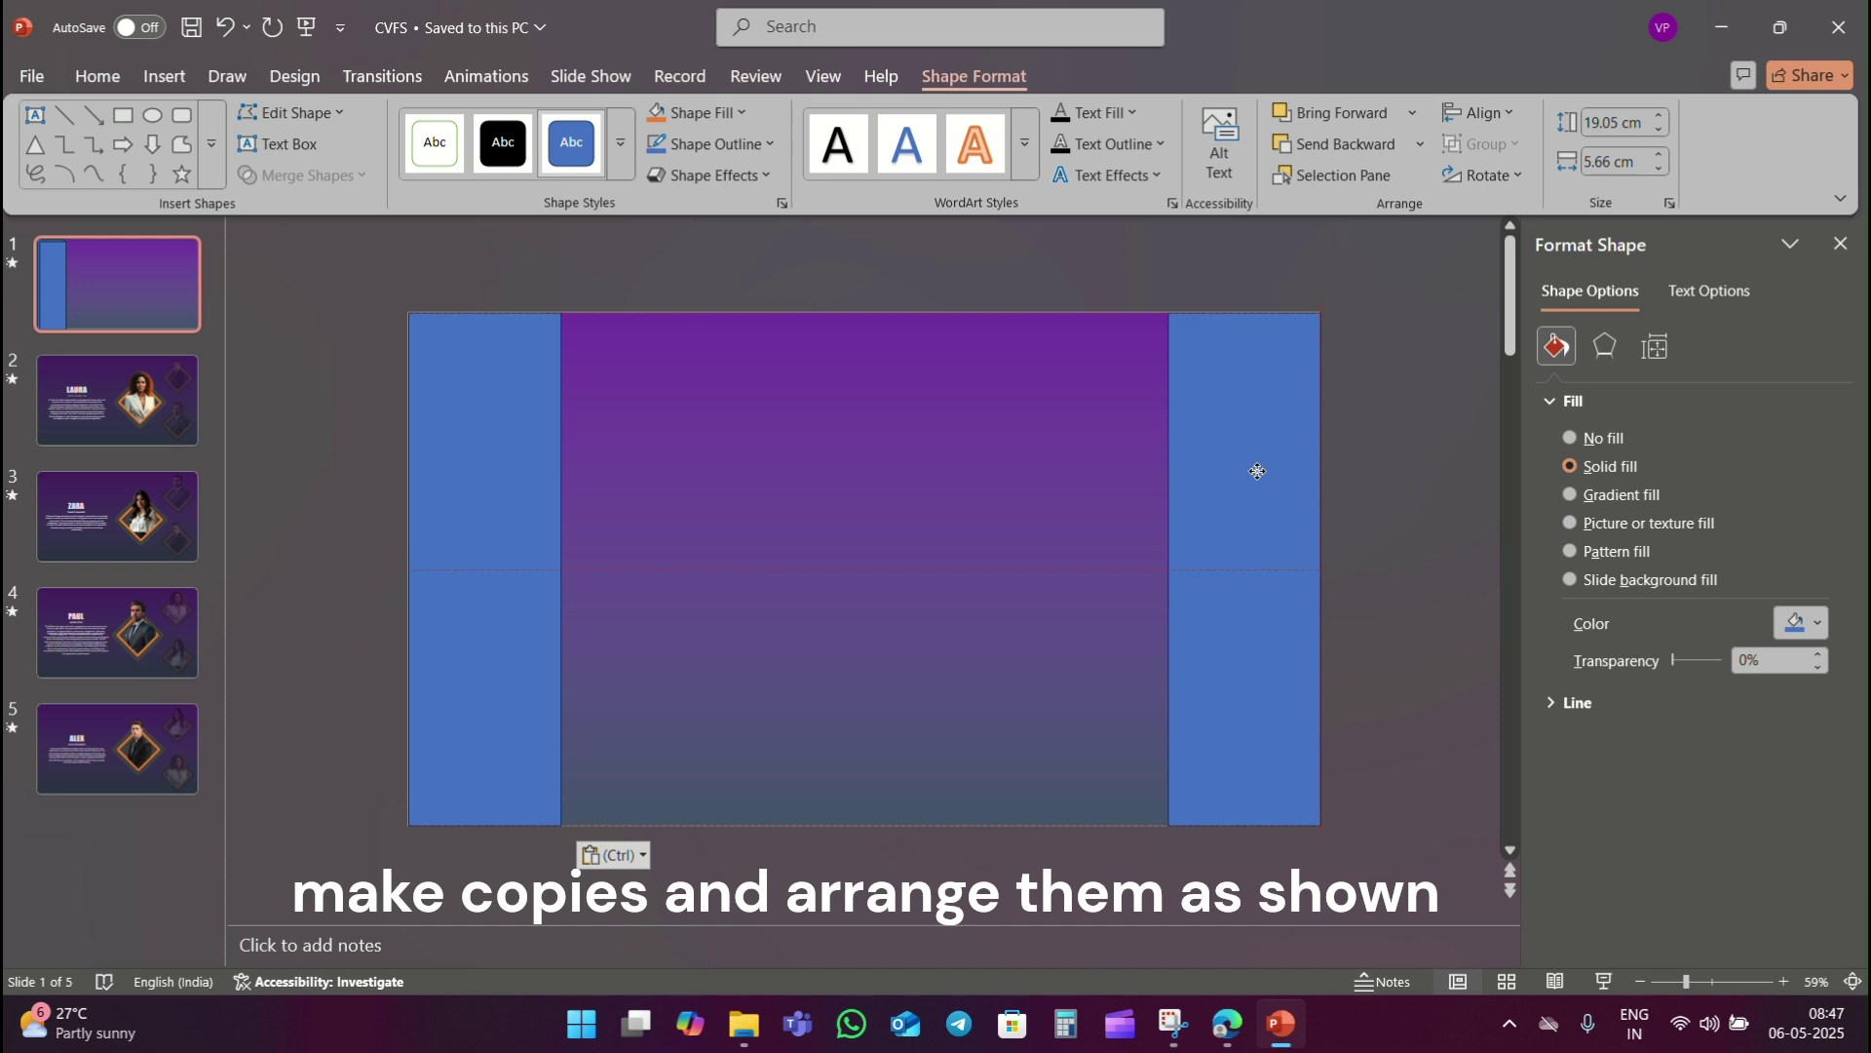
{"action": "left_click", "coordinate": [531, 481]}
{"action": "left_click_drag", "start_coordinate": [439, 482], "coordinate": [784, 470]}
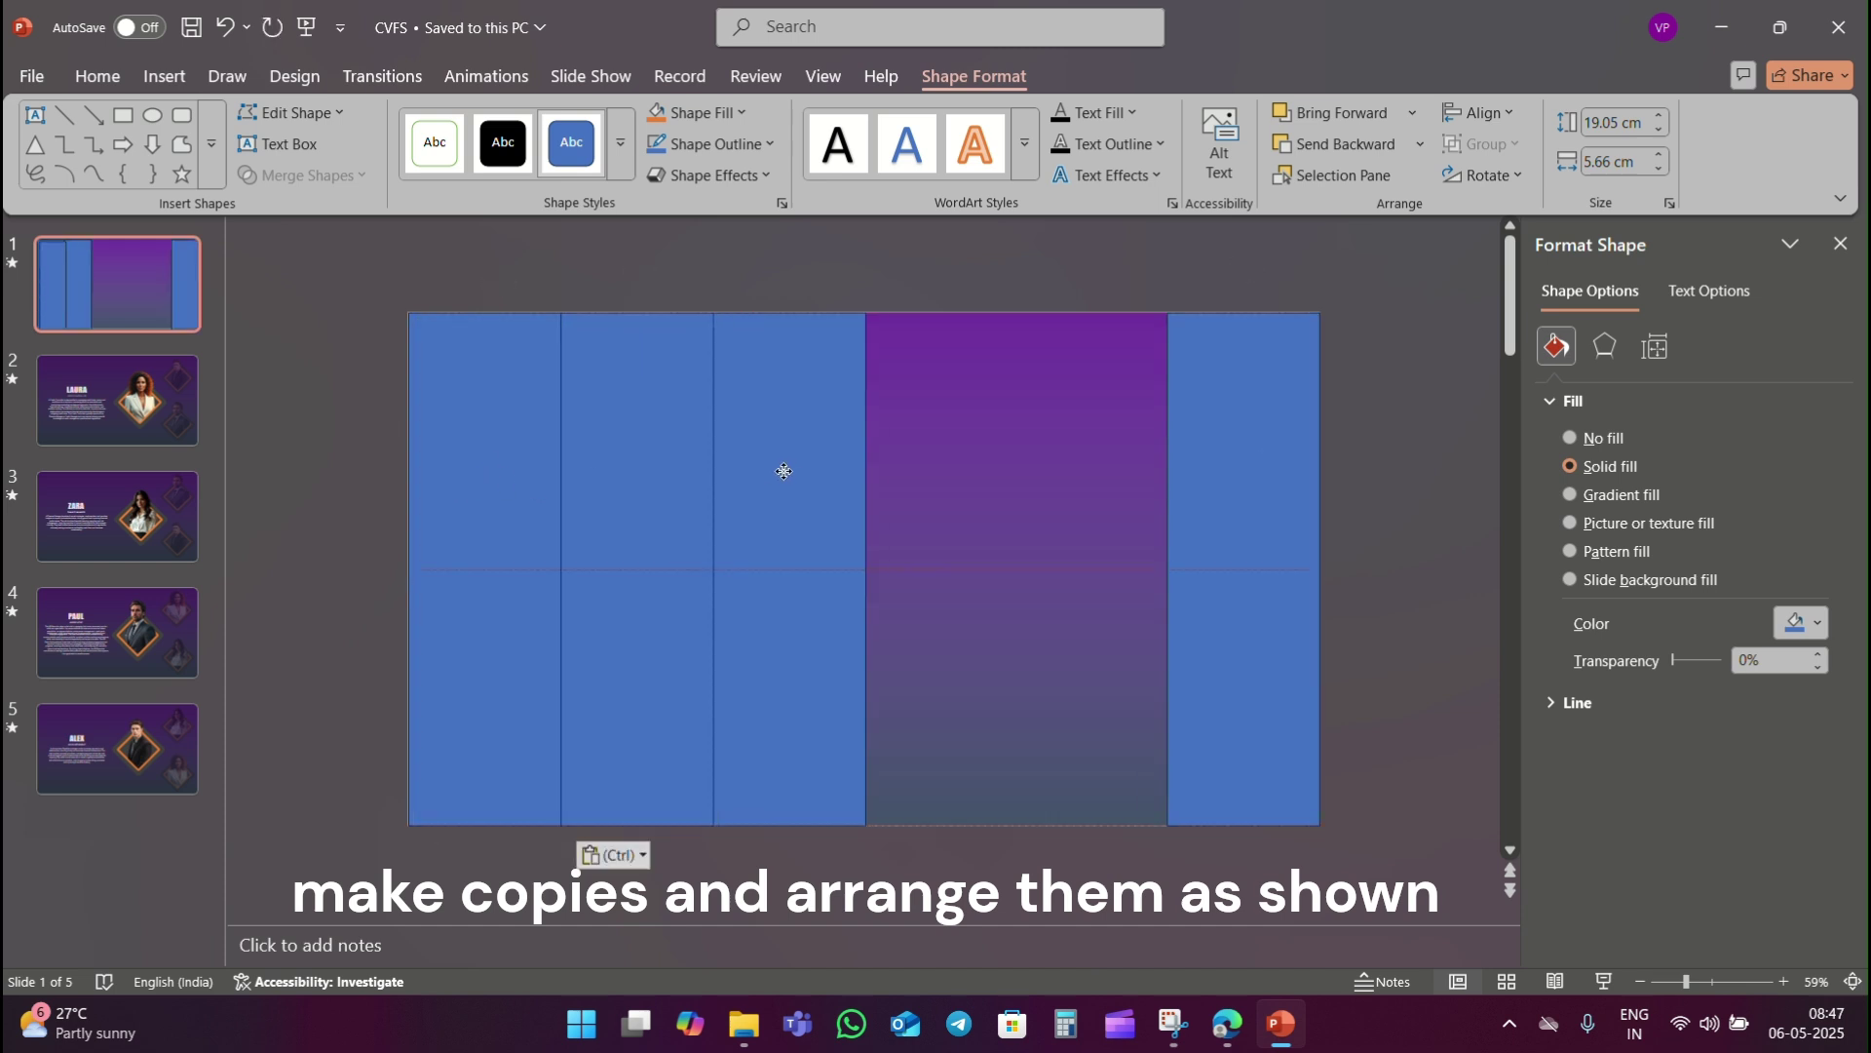
{"action": "left_click_drag", "start_coordinate": [488, 488], "coordinate": [937, 480]}
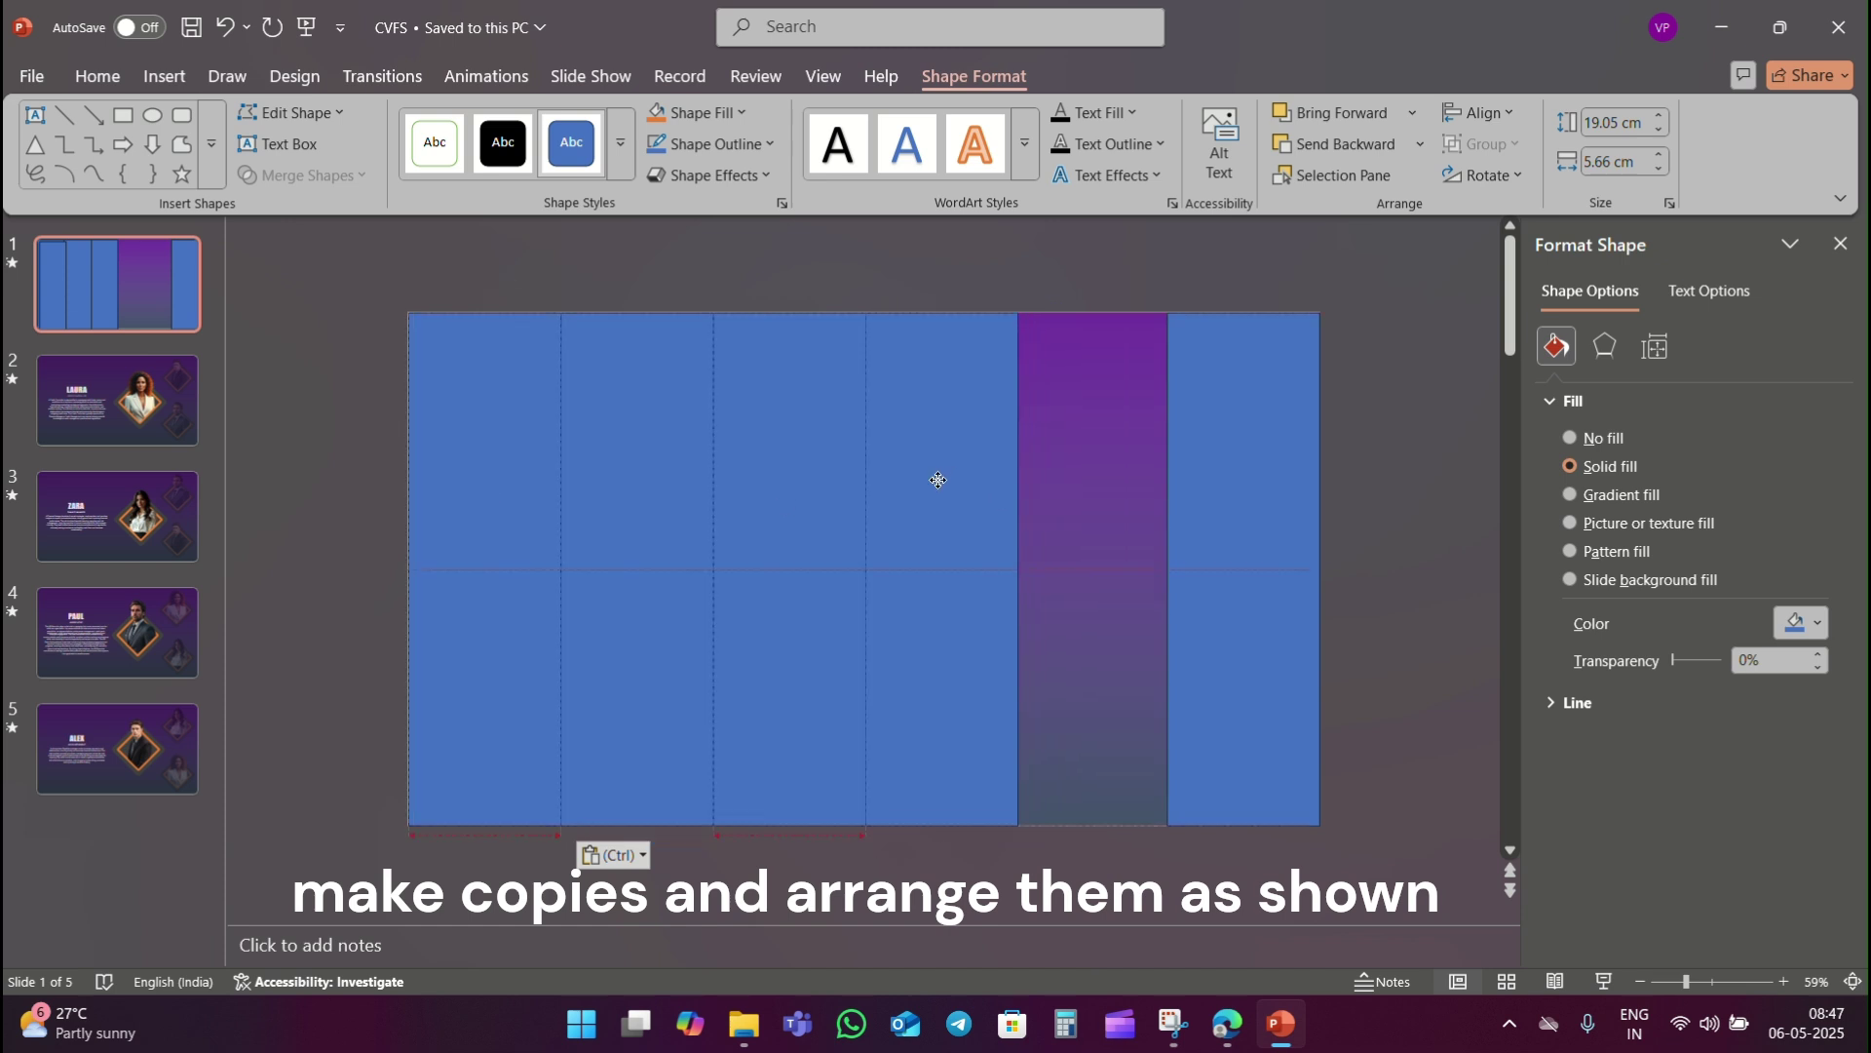
{"action": "left_click", "coordinate": [531, 514]}
{"action": "mouse_move", "coordinate": [530, 514]}
{"action": "left_mouse_down"}
{"action": "mouse_move", "coordinate": [1153, 501]}
{"action": "mouse_move", "coordinate": [1130, 501]}
{"action": "left_mouse_up"}
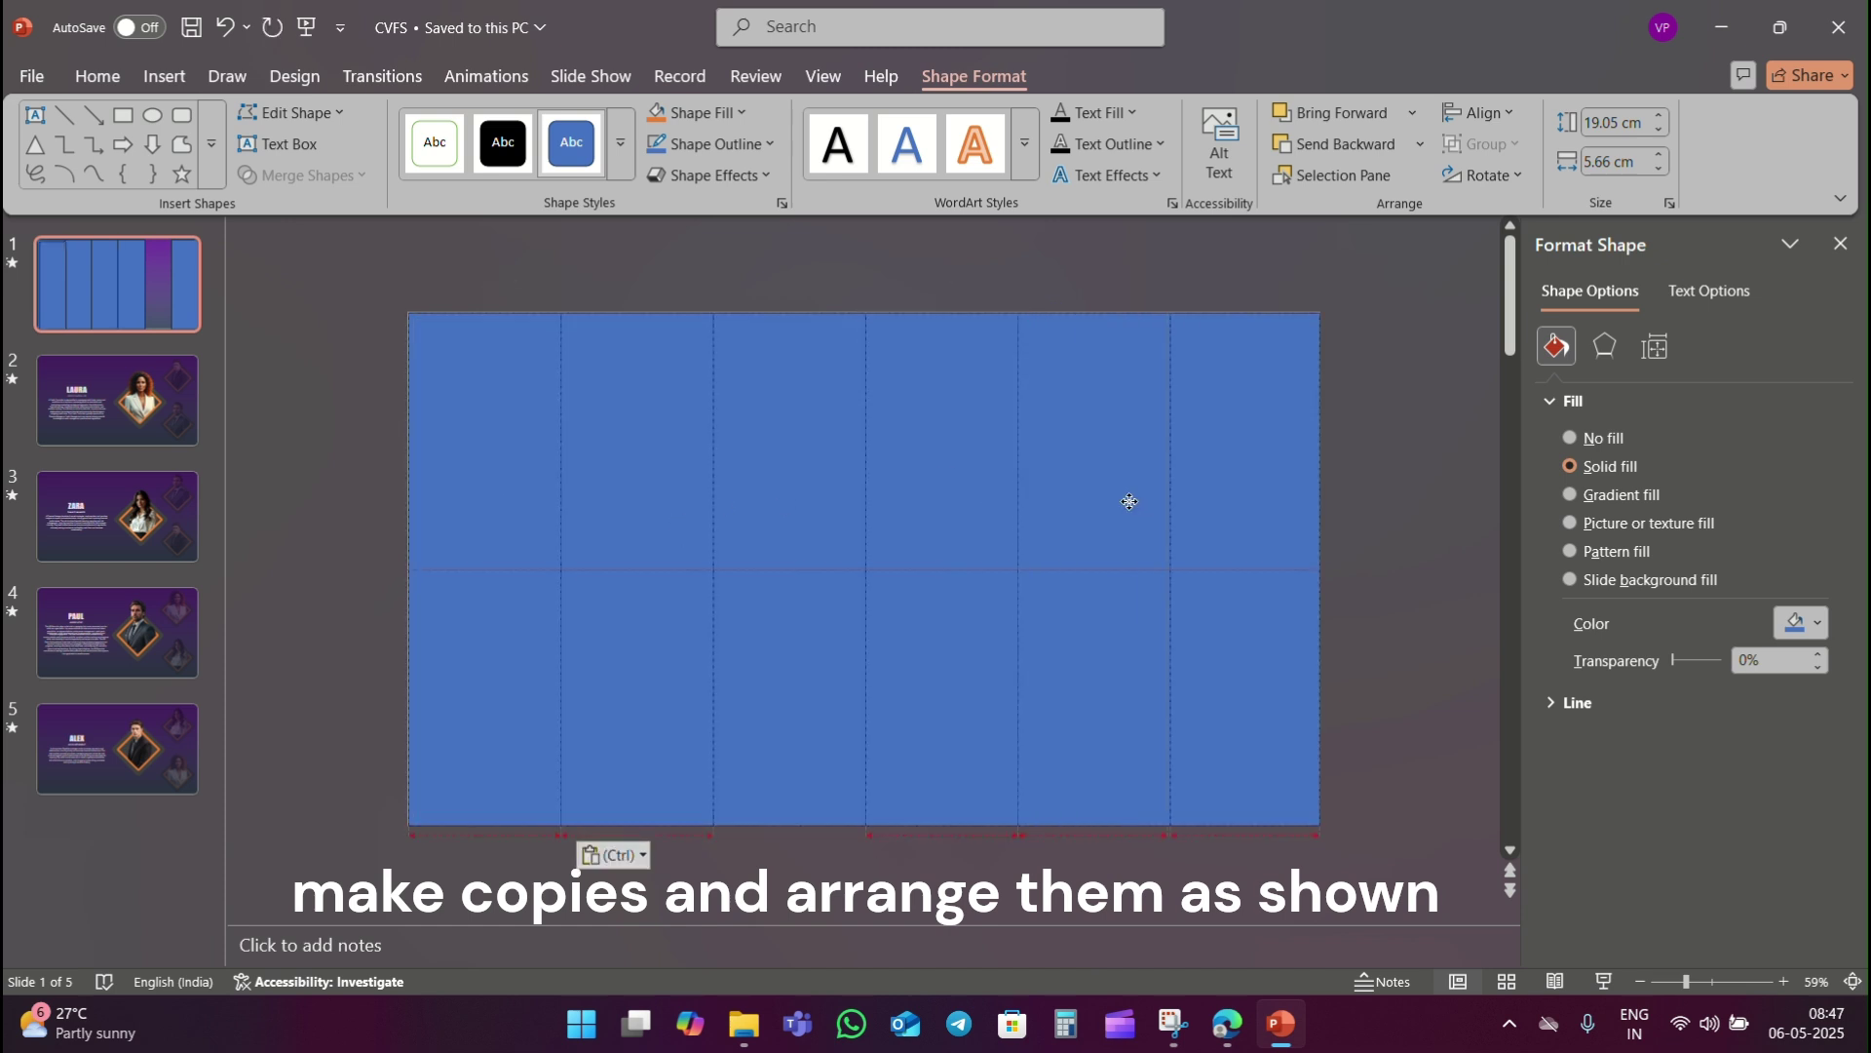
- Give all six rectangles no outline and a purple gradient fill
{"action": "left_click", "coordinate": [1253, 494], "text": "shift"}
{"action": "left_click", "coordinate": [987, 494], "text": "shift"}
{"action": "left_click", "coordinate": [744, 509], "text": "shift"}
{"action": "left_click", "coordinate": [694, 507], "text": "shift"}
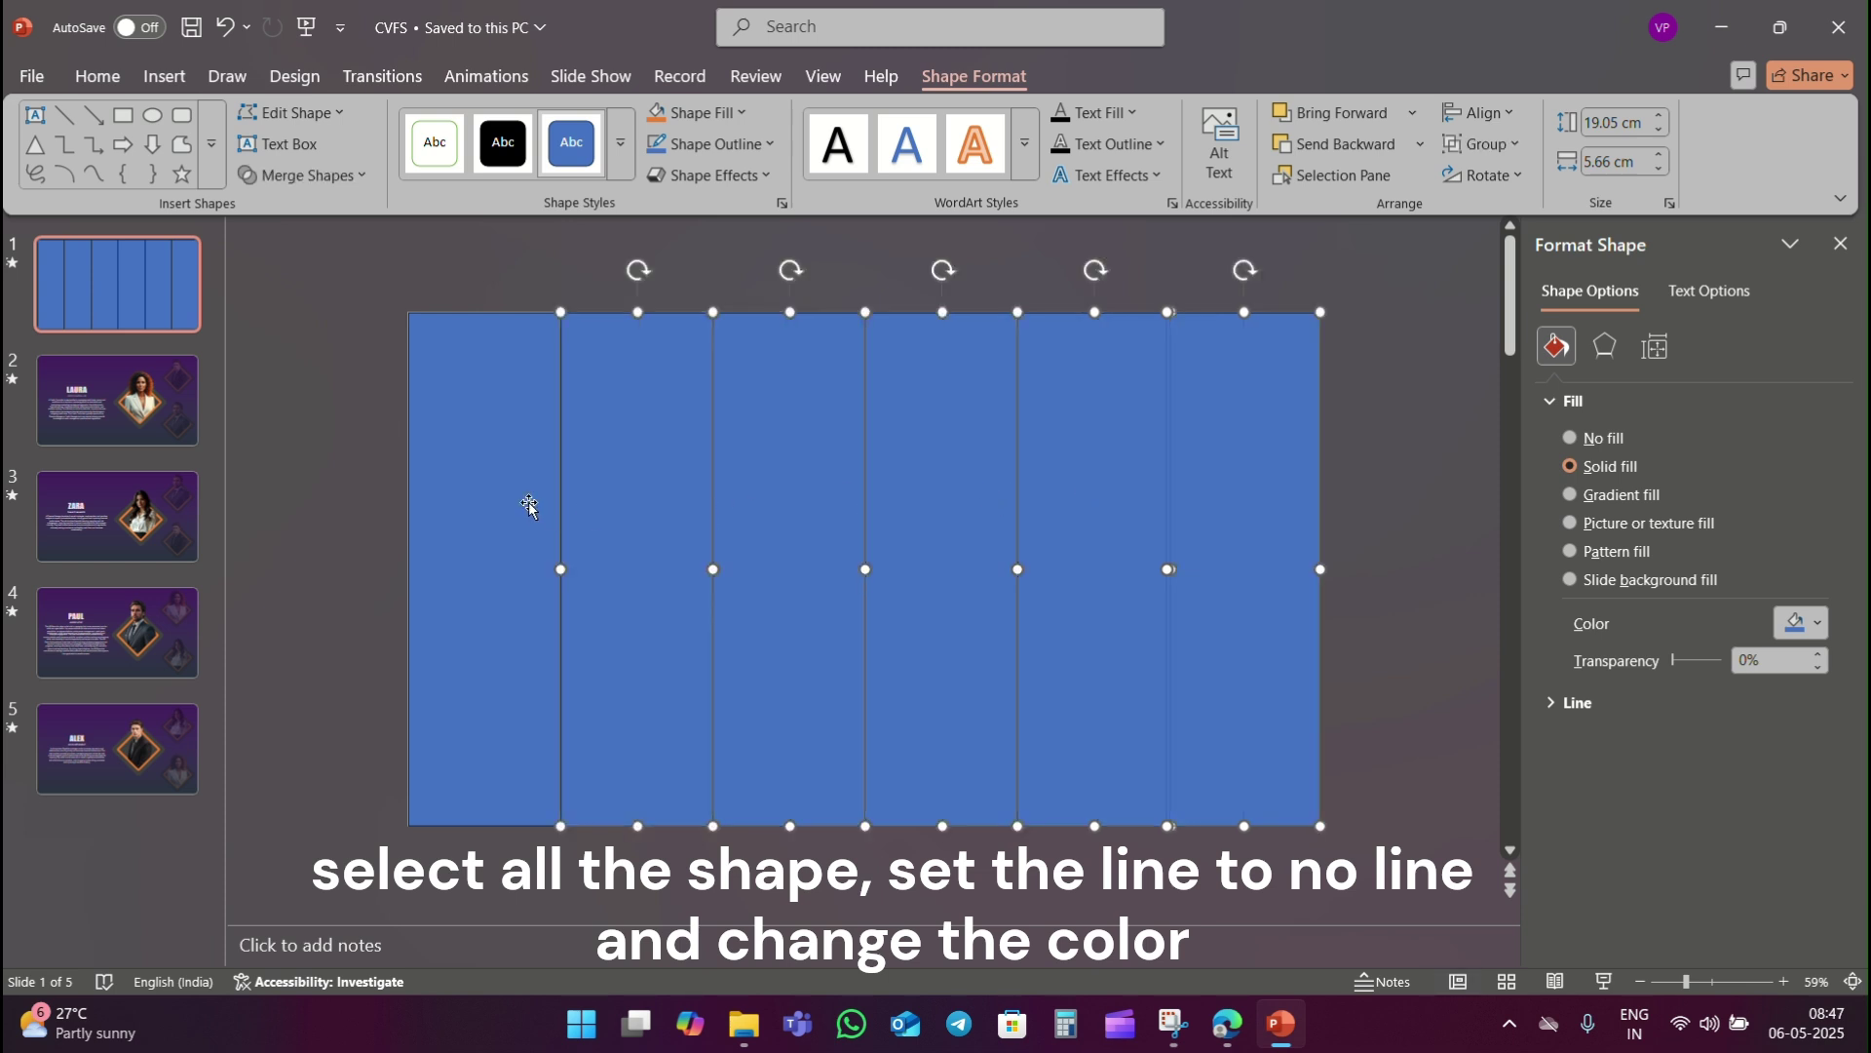
{"action": "left_click", "coordinate": [528, 503], "text": "shift"}
{"action": "left_click", "coordinate": [1576, 703]}
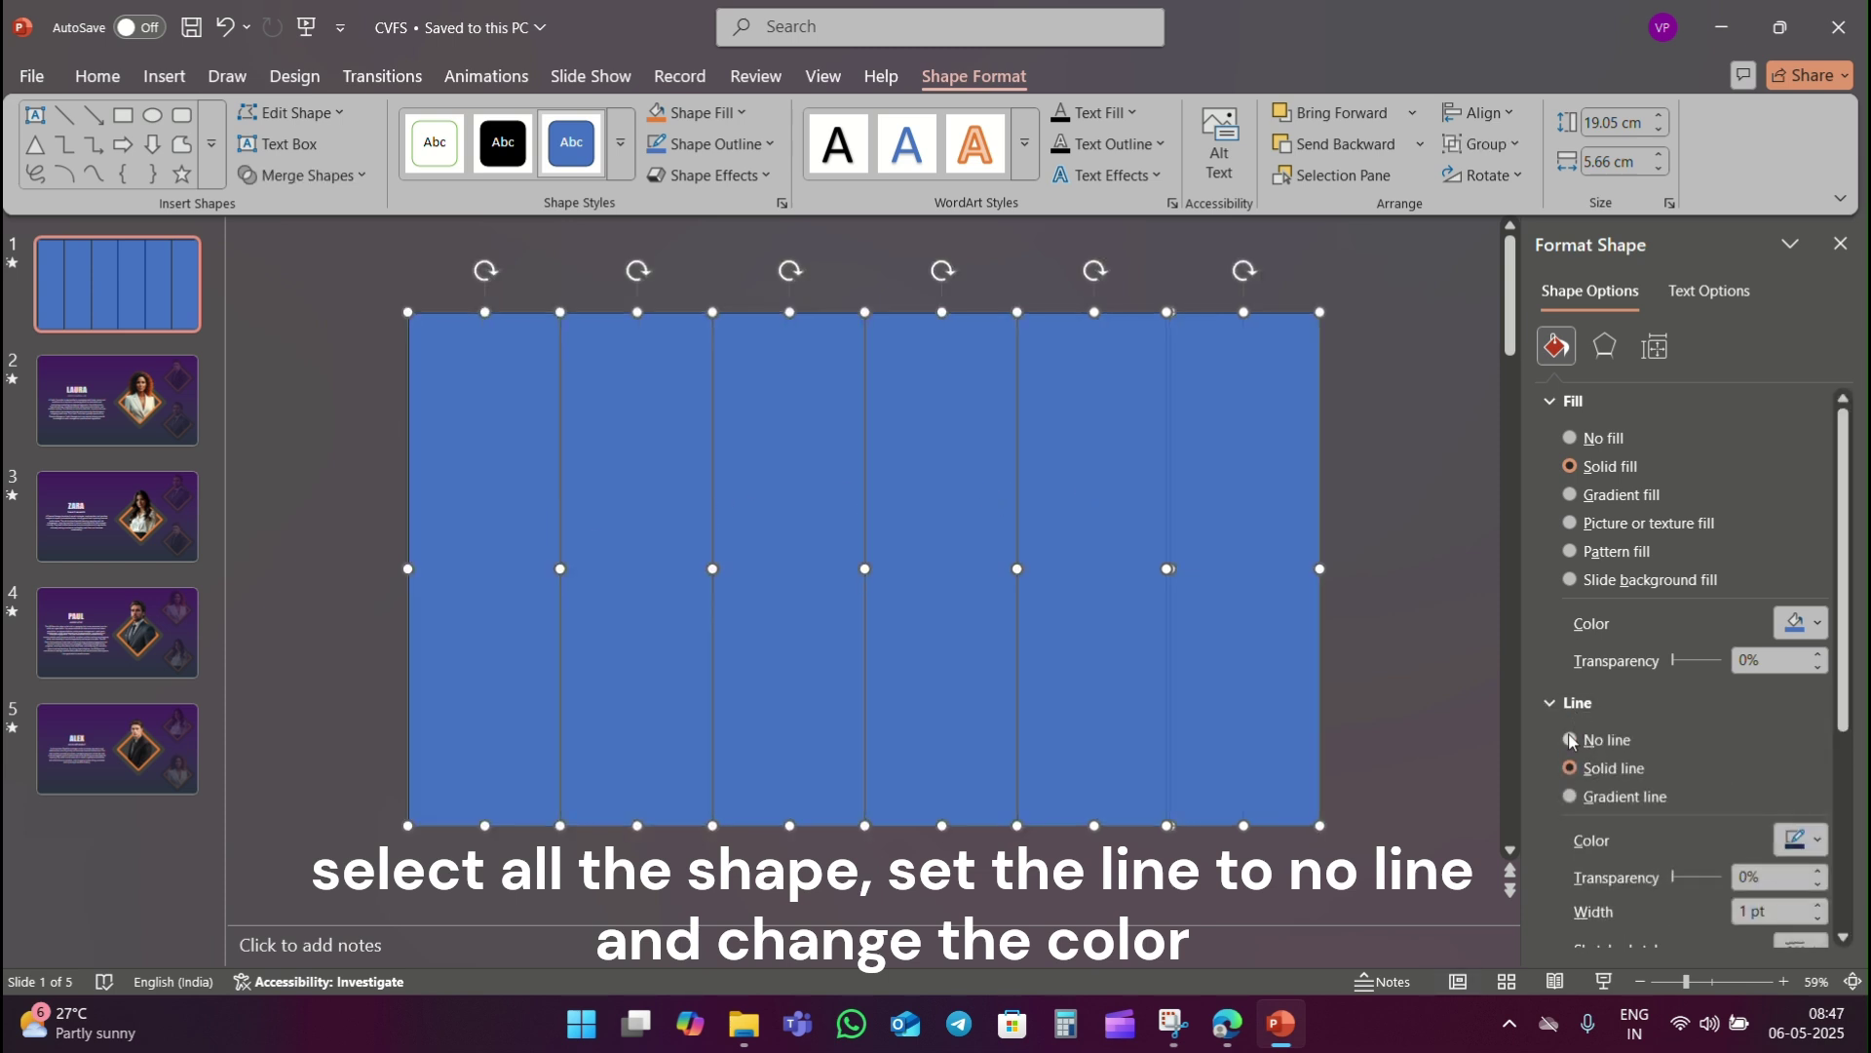
{"action": "left_click", "coordinate": [1570, 740]}
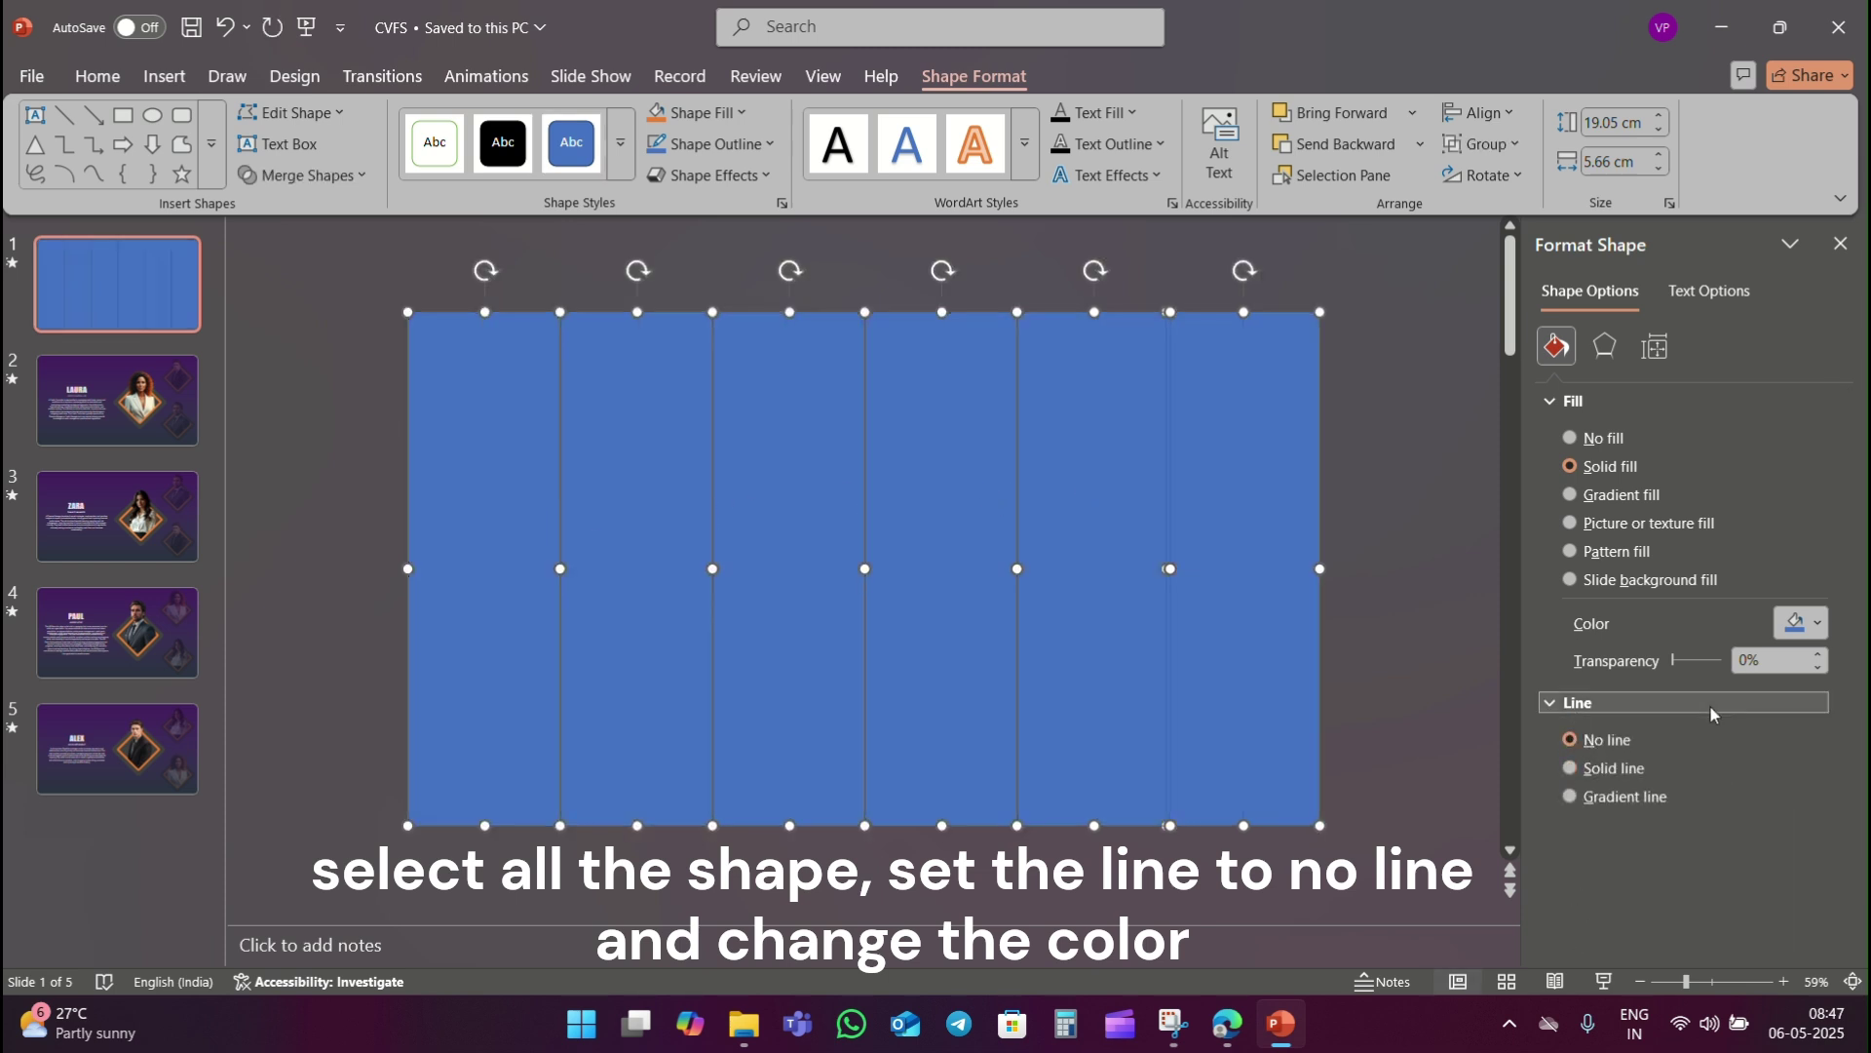
{"action": "left_click", "coordinate": [1571, 495]}
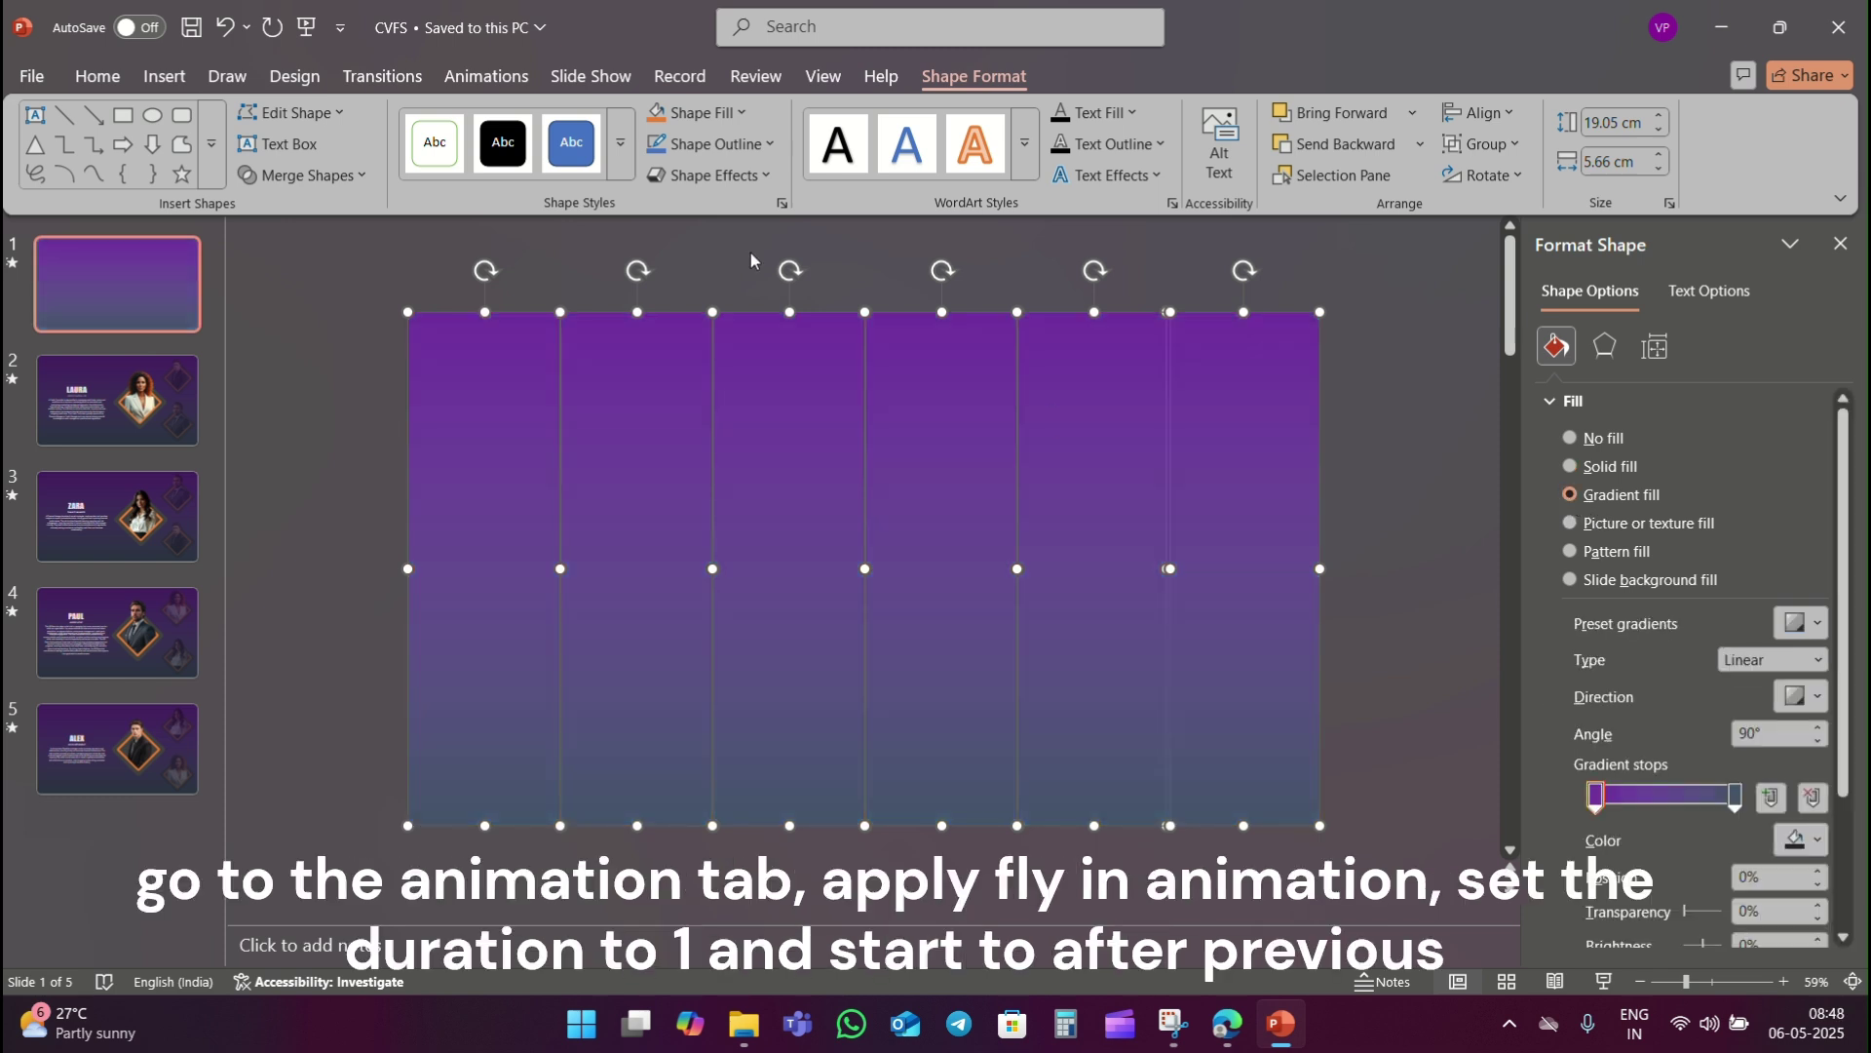
- Apply a Fly In animation to the rectangles, starting After Previous
{"action": "left_click", "coordinate": [493, 80]}
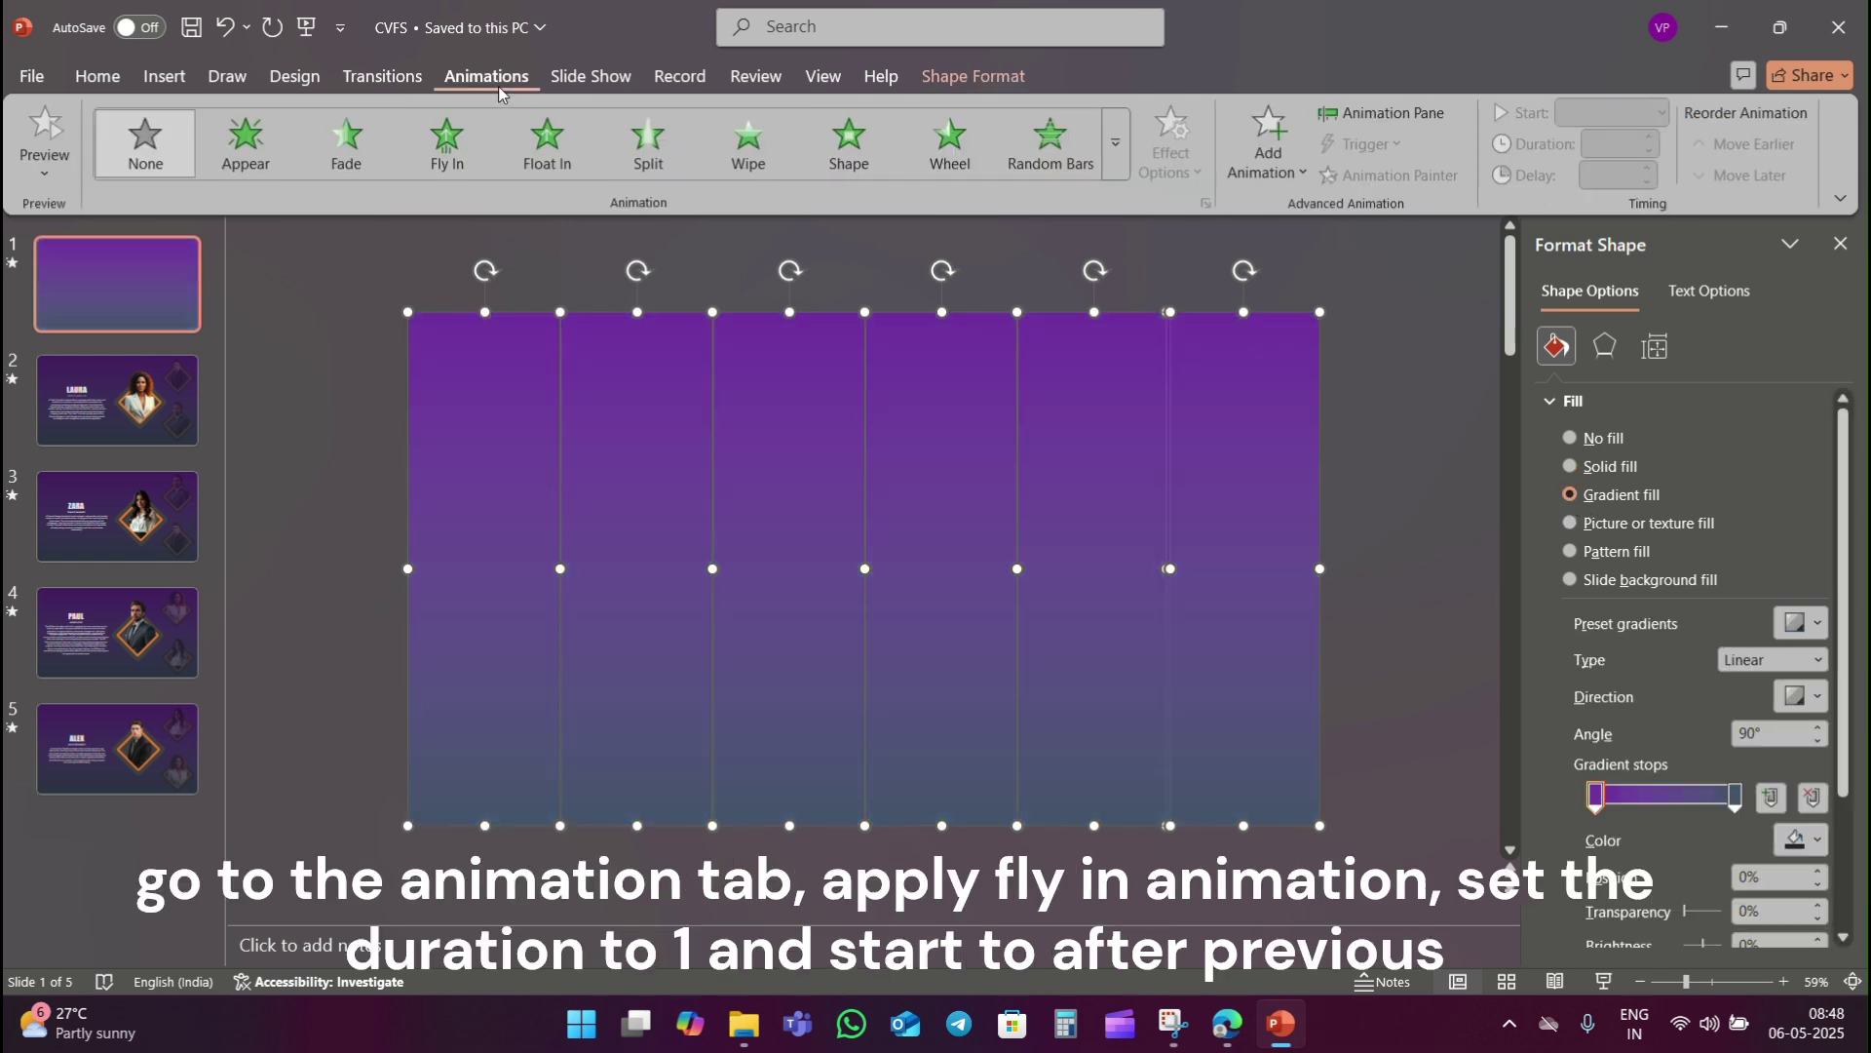
{"action": "left_click", "coordinate": [447, 146]}
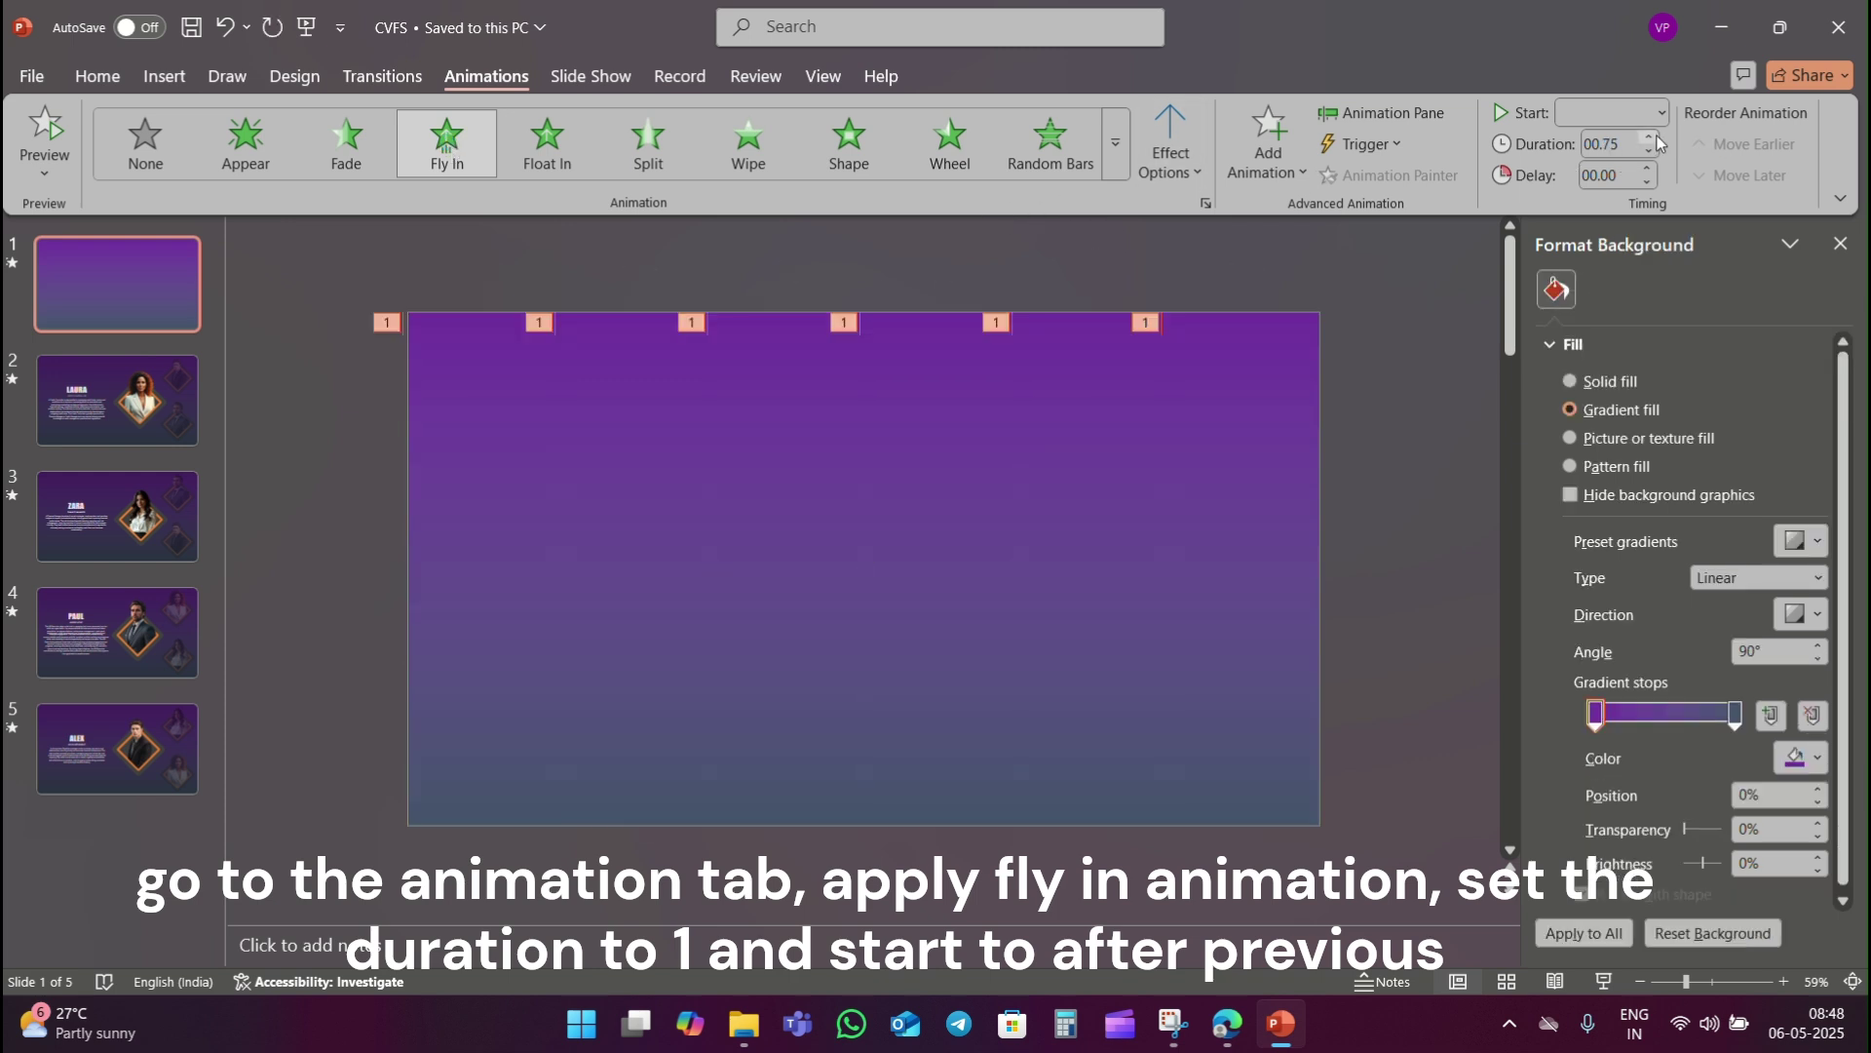
{"action": "left_click", "coordinate": [1613, 113]}
{"action": "left_click", "coordinate": [1604, 180]}
- Copy the gradient overlay from the LAURA slide onto slide 1 at 80% transparency
{"action": "left_click", "coordinate": [117, 400]}
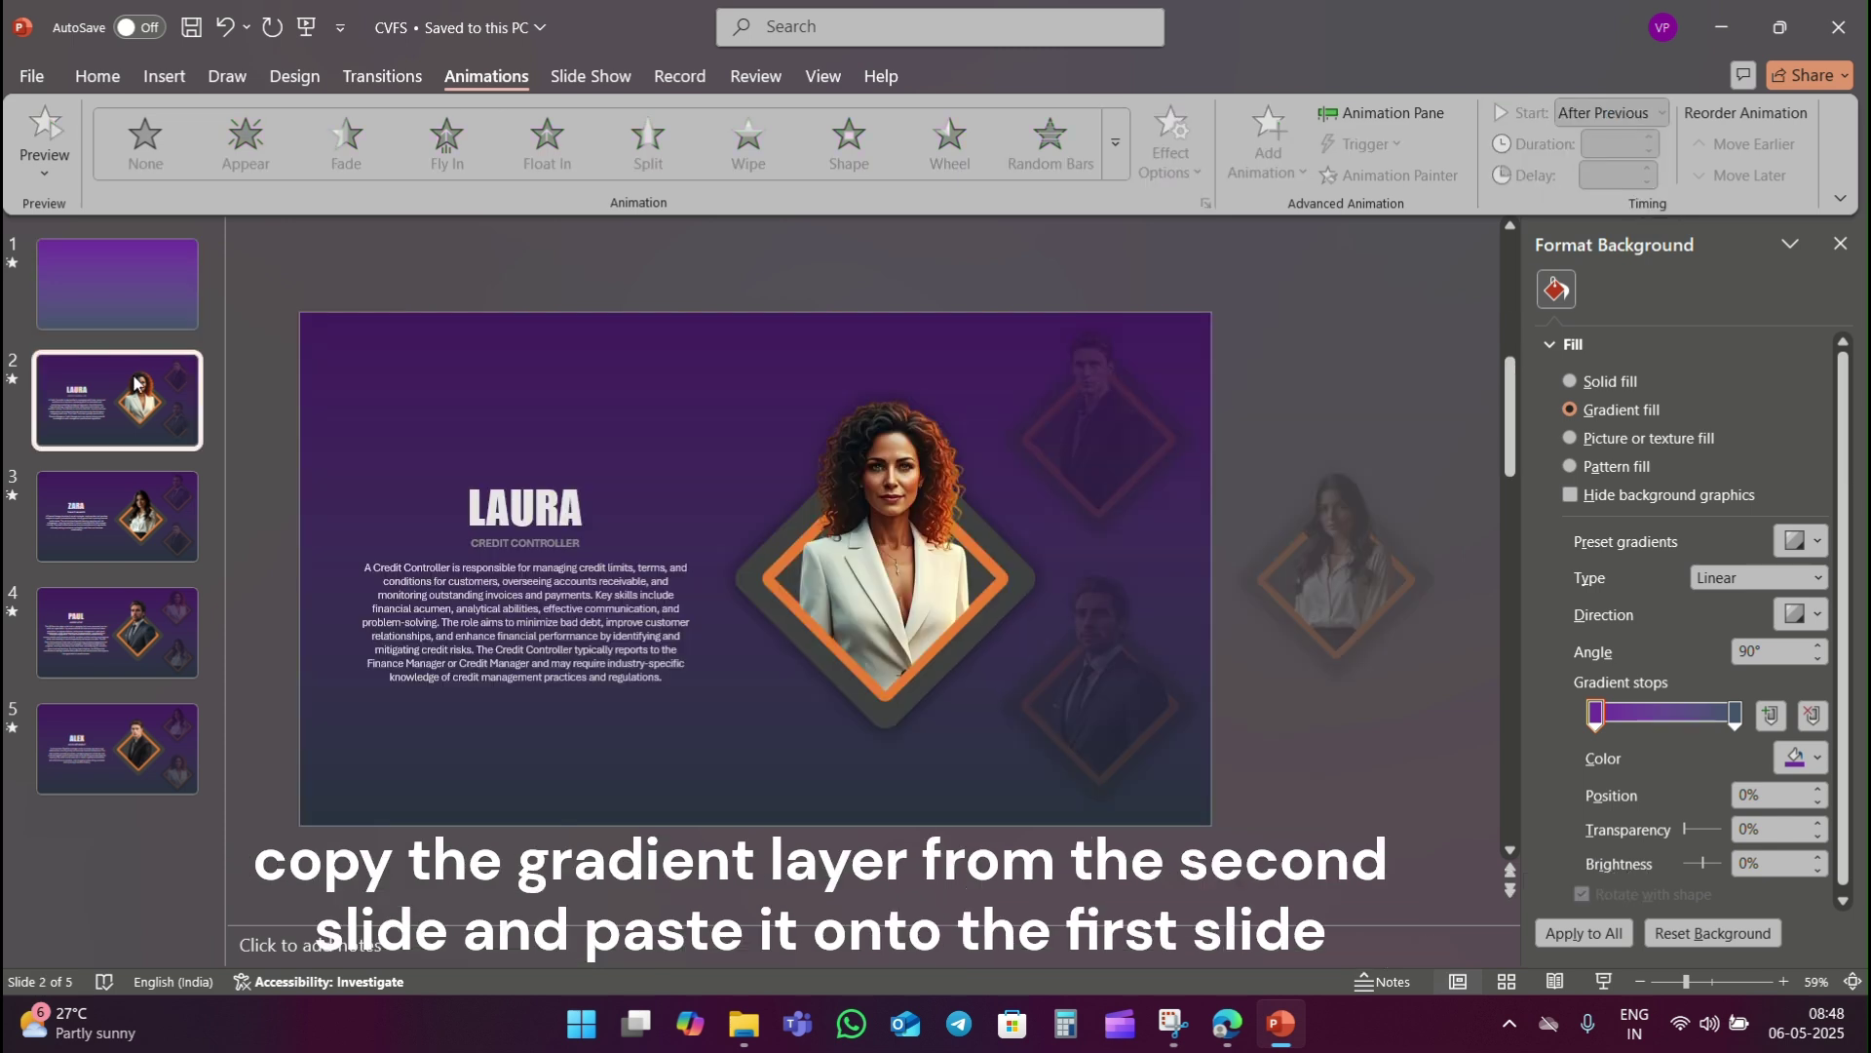
{"action": "left_click", "coordinate": [475, 371]}
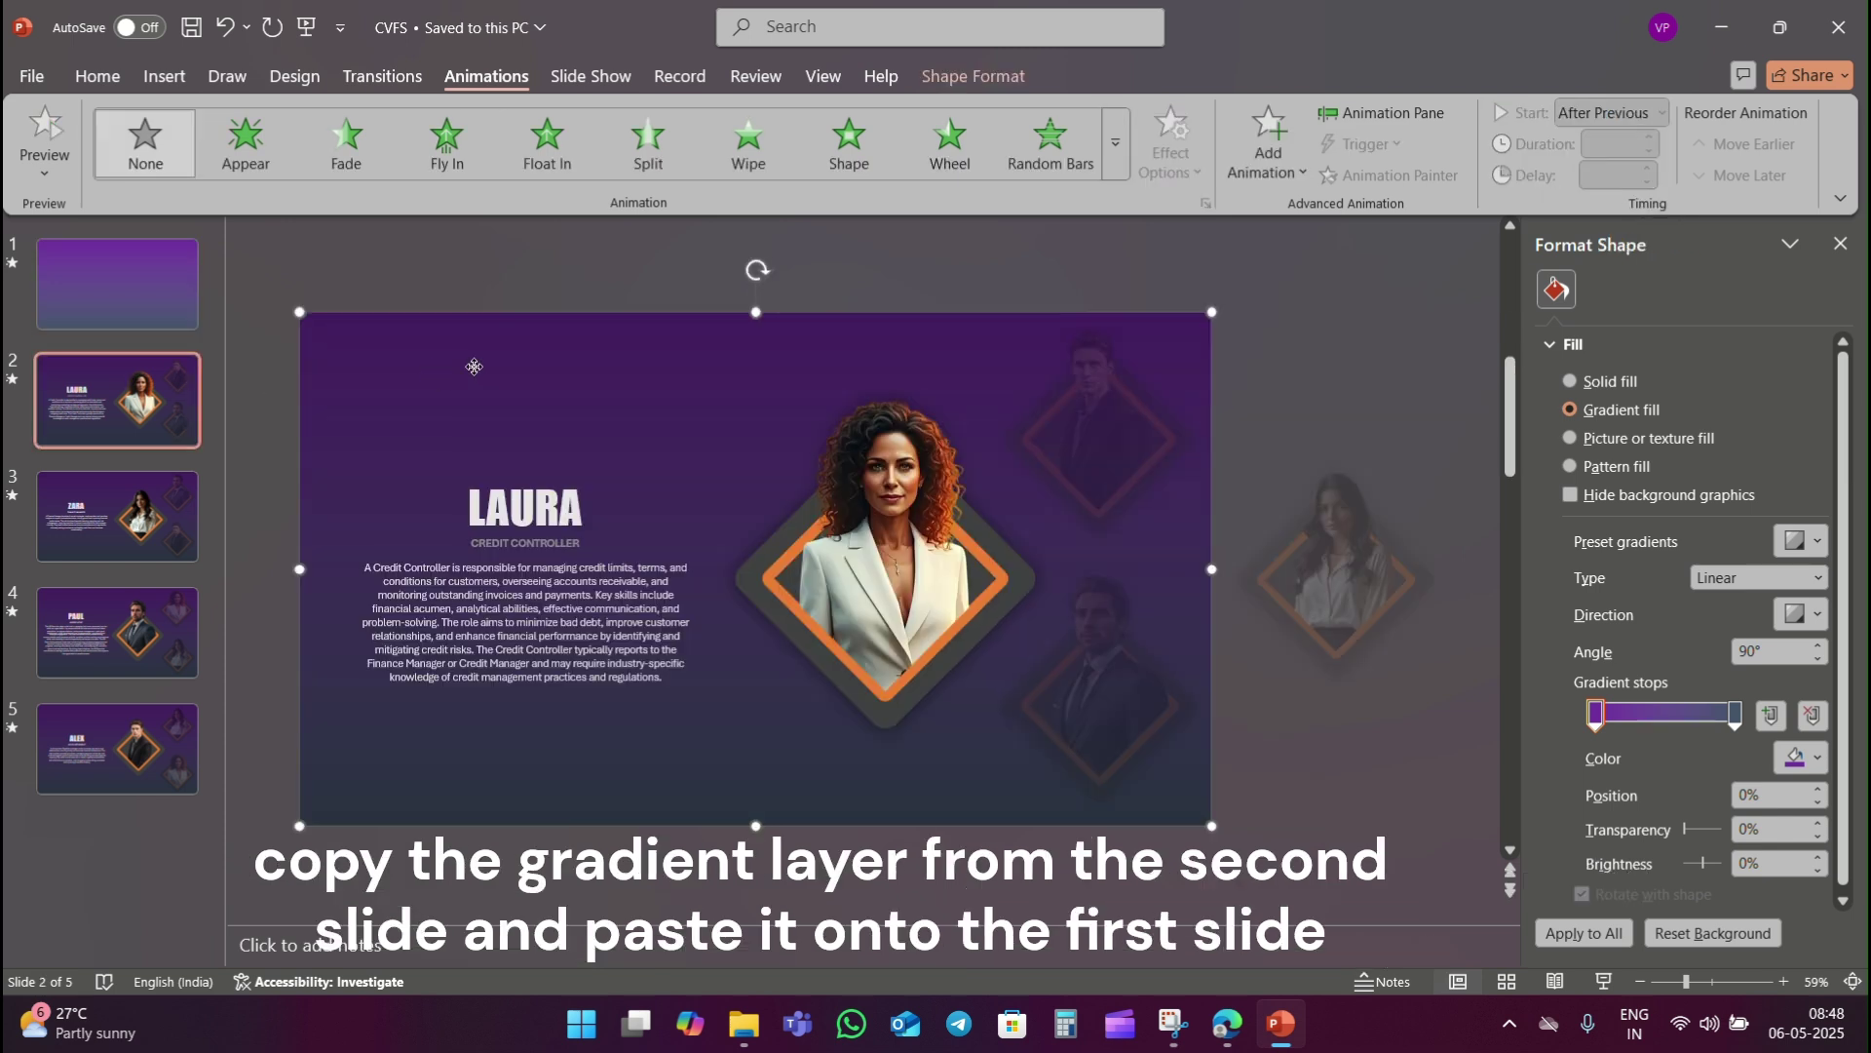
{"action": "left_click", "coordinate": [130, 306]}
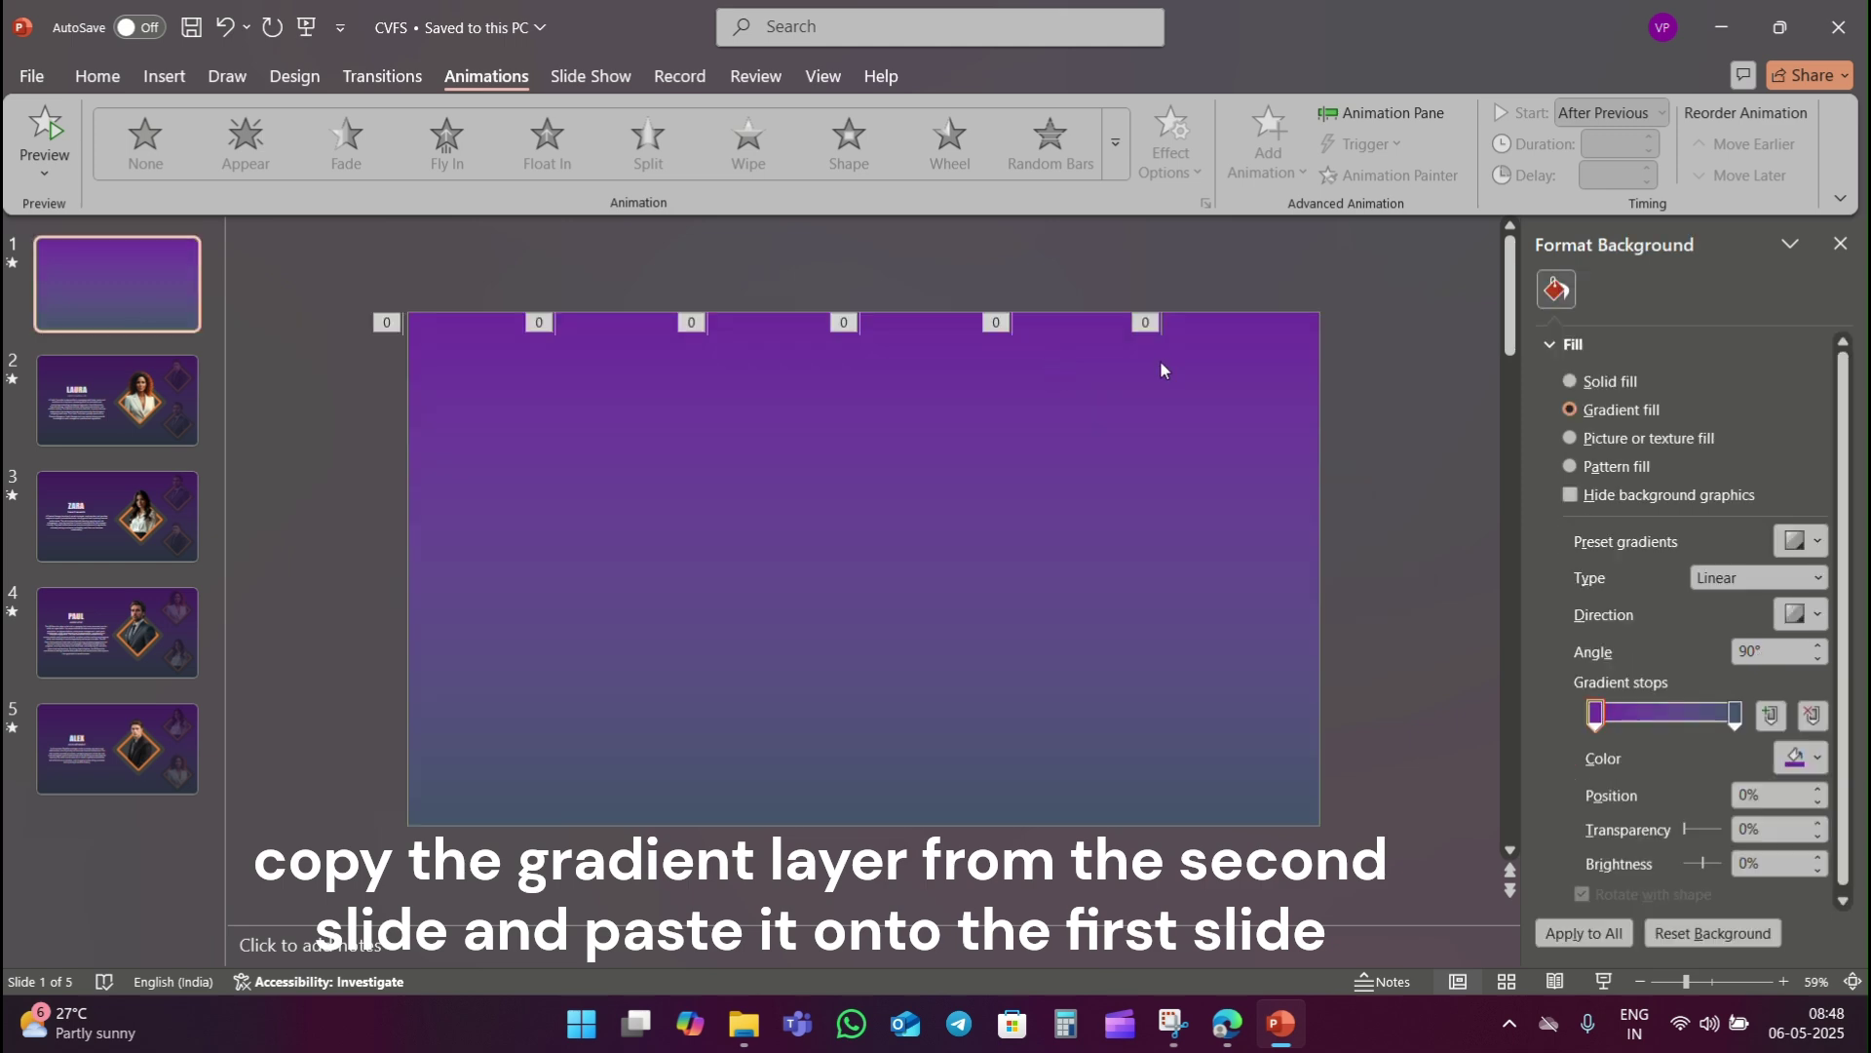
{"action": "key", "text": "ctrl+v"}
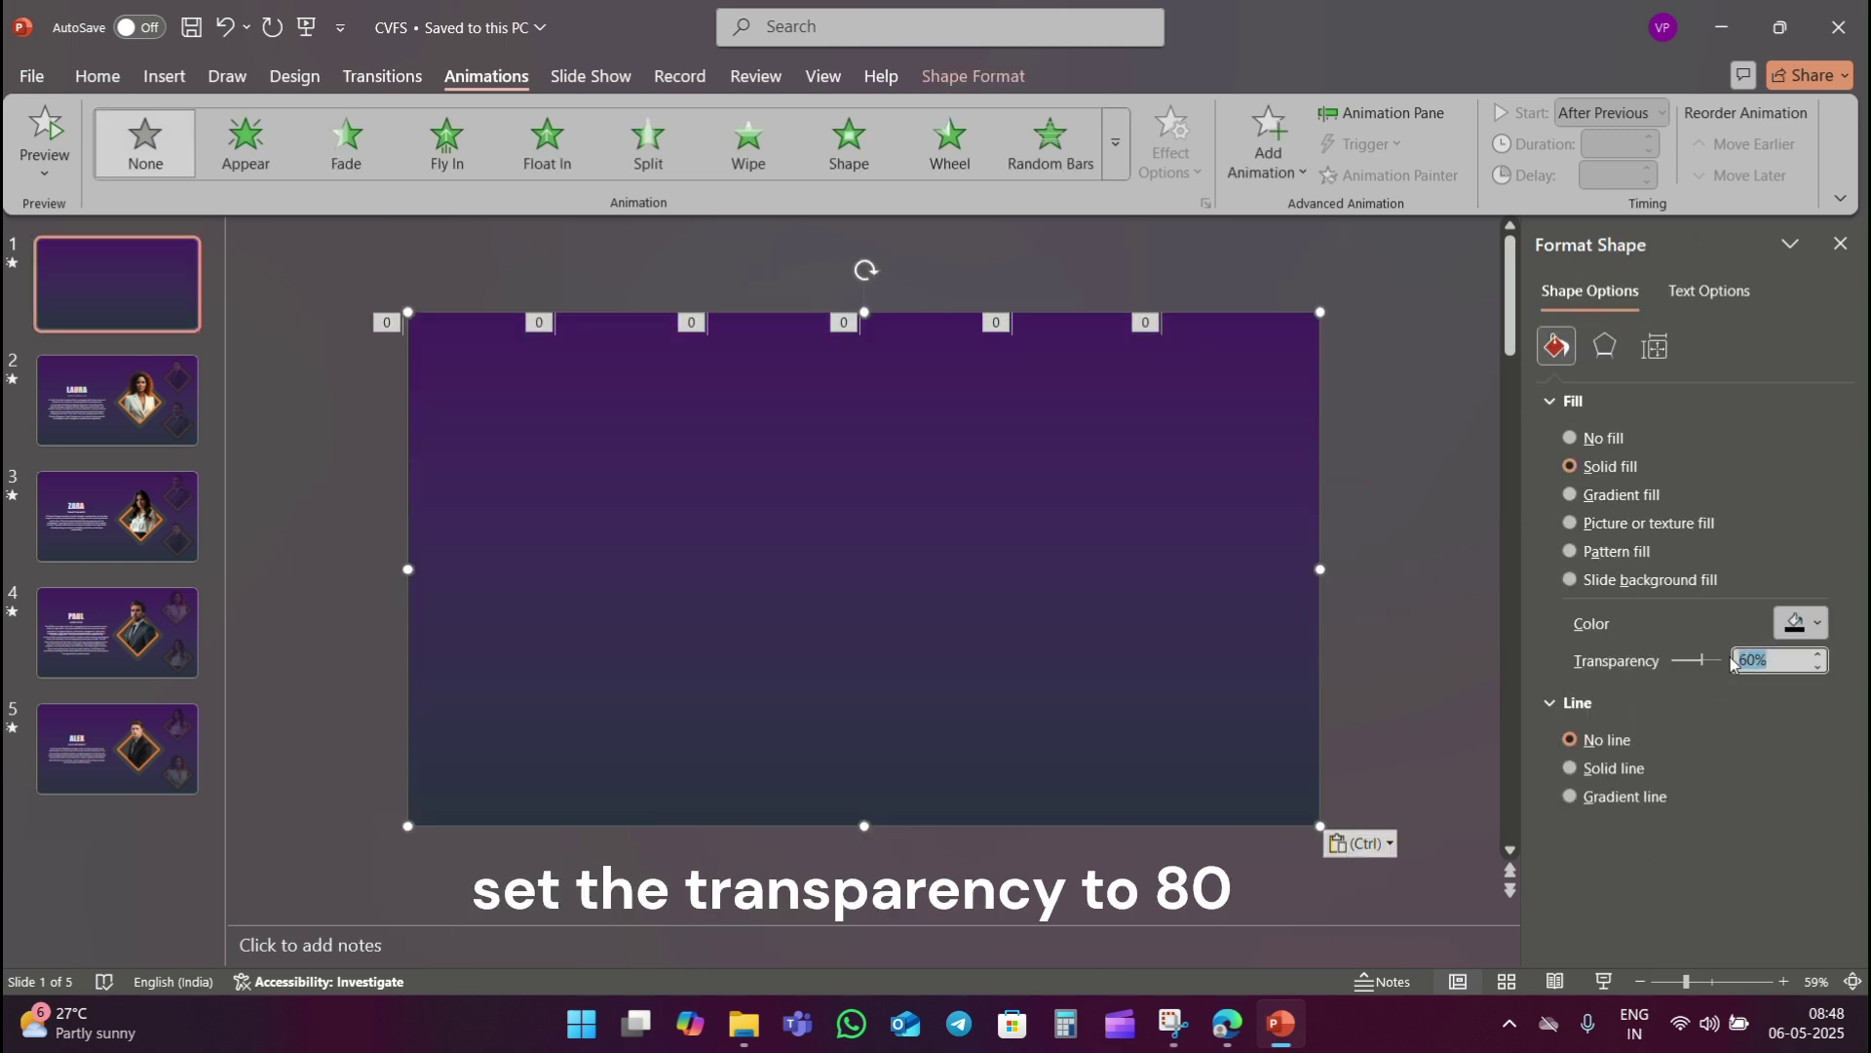
{"action": "type", "text": "80"}
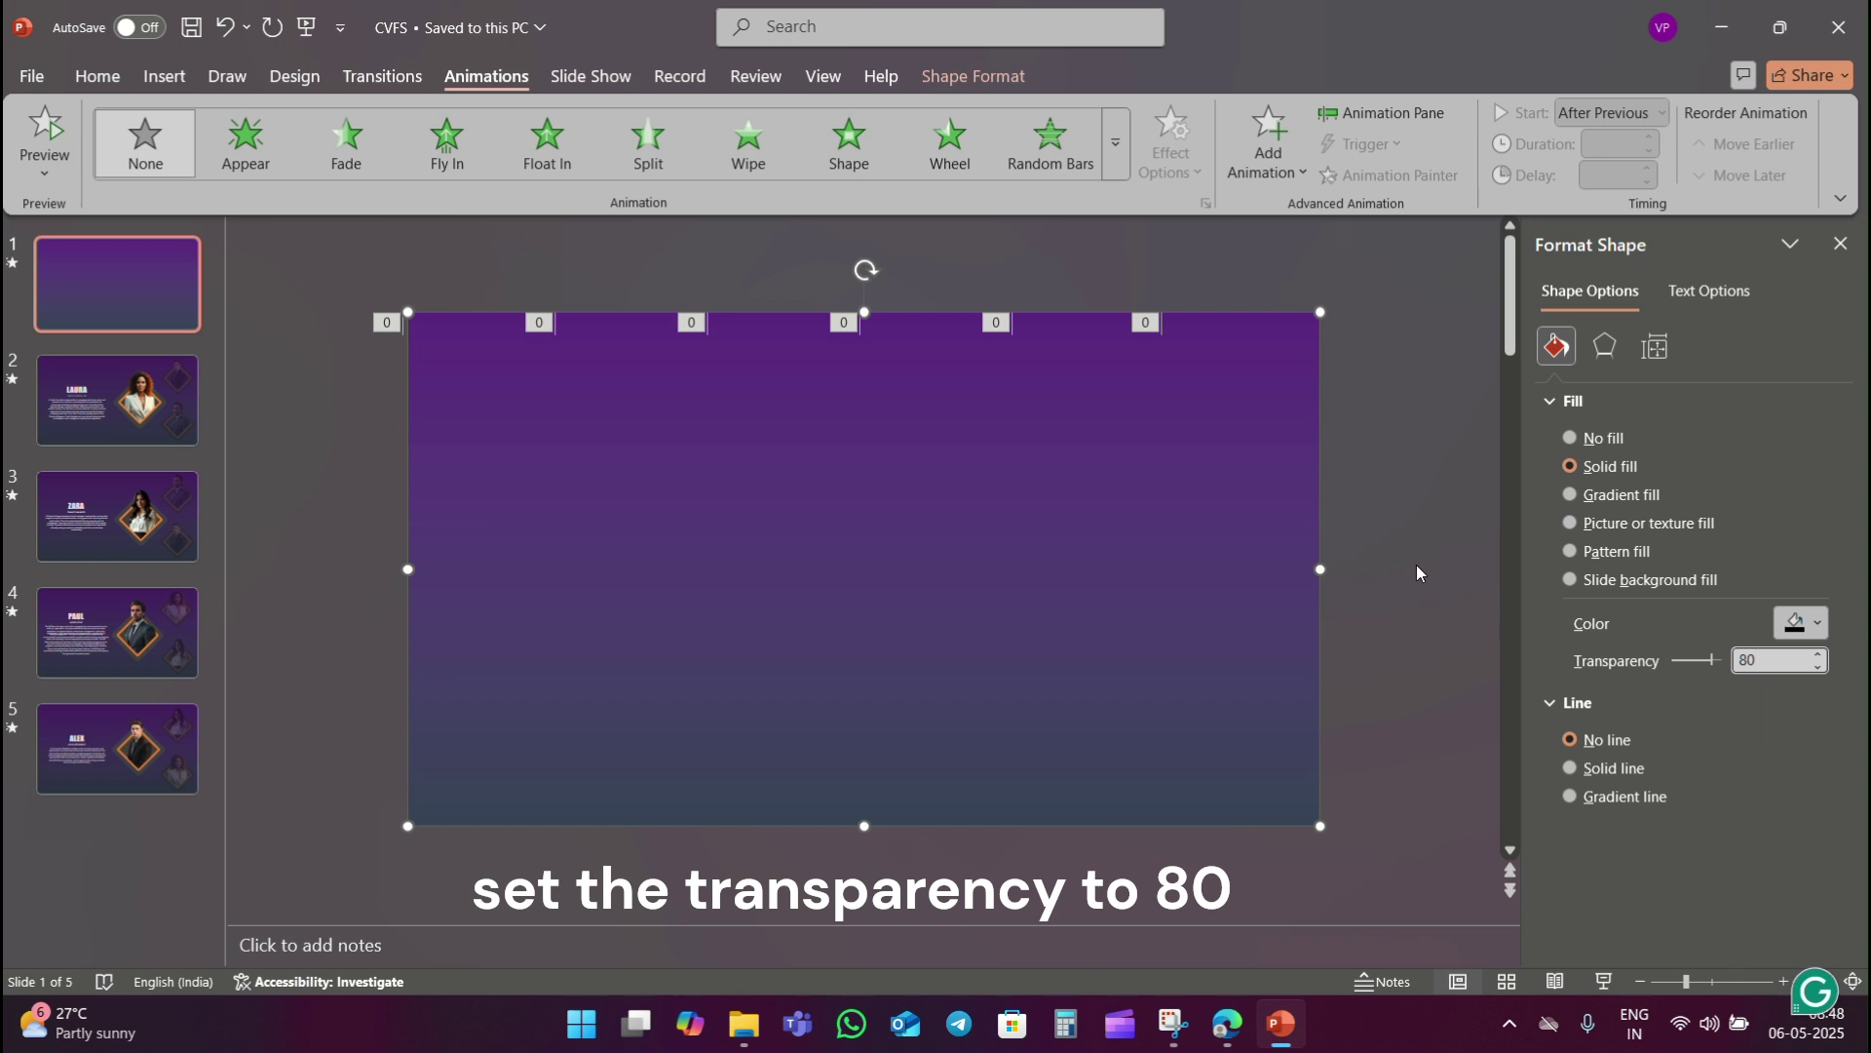
{"action": "left_click", "coordinate": [1417, 565]}
- Add a 'MEET THE TEAM' text box on slide 1 and set it in the Impact font
{"action": "left_click", "coordinate": [98, 85]}
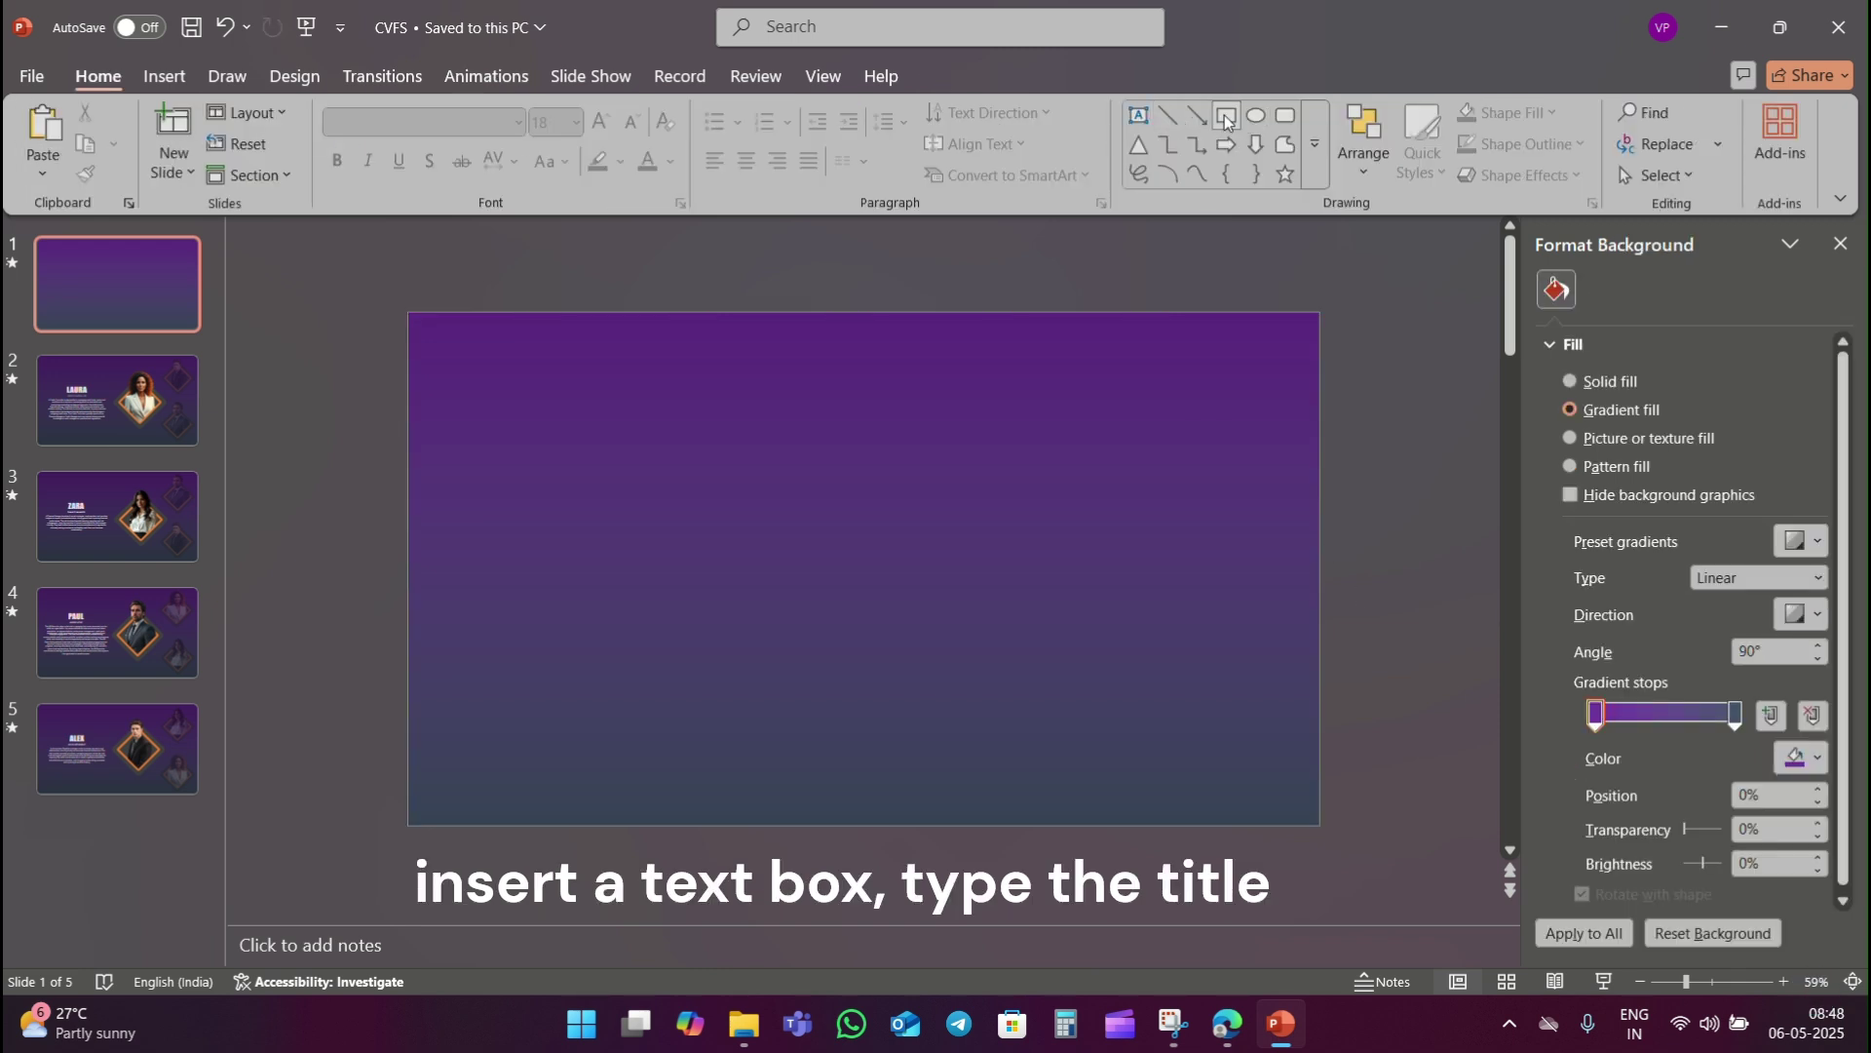
{"action": "left_click", "coordinate": [1139, 116]}
{"action": "left_click_drag", "start_coordinate": [622, 421], "coordinate": [1192, 644]}
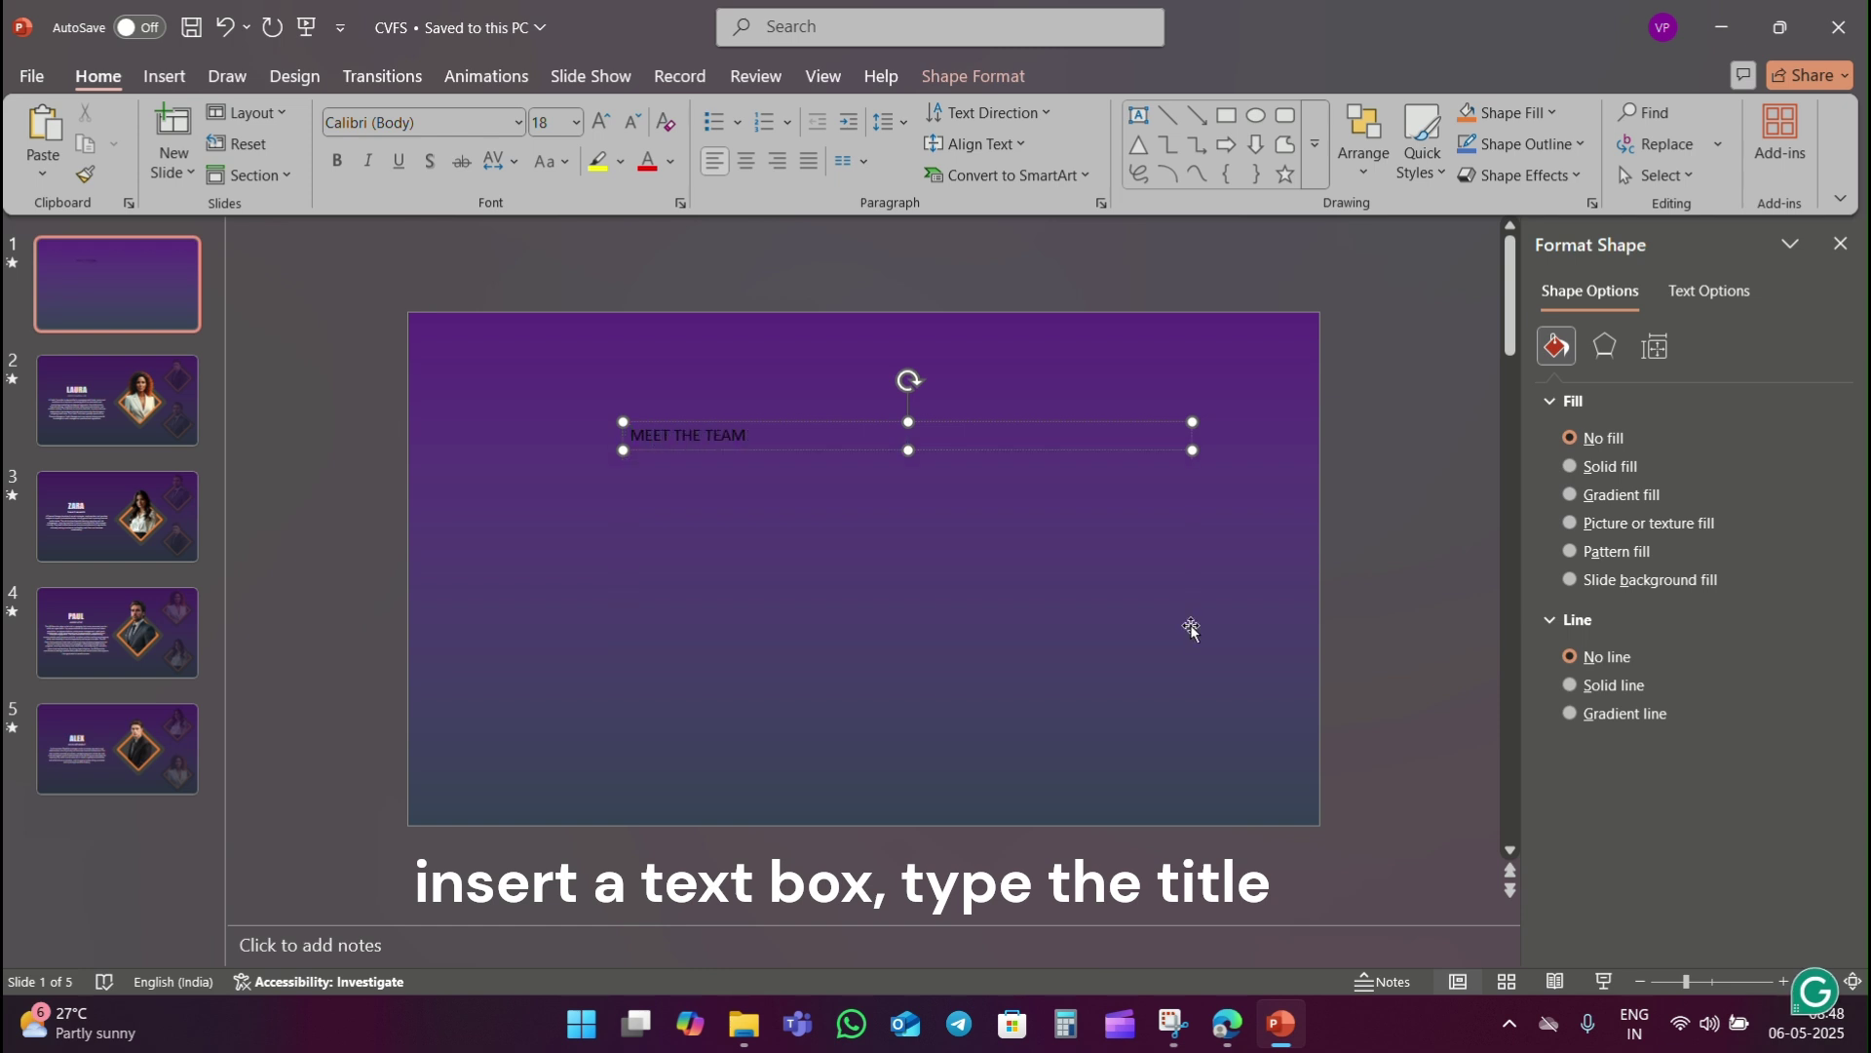
{"action": "key", "text": "ctrl+a"}
{"action": "left_click", "coordinate": [478, 125]}
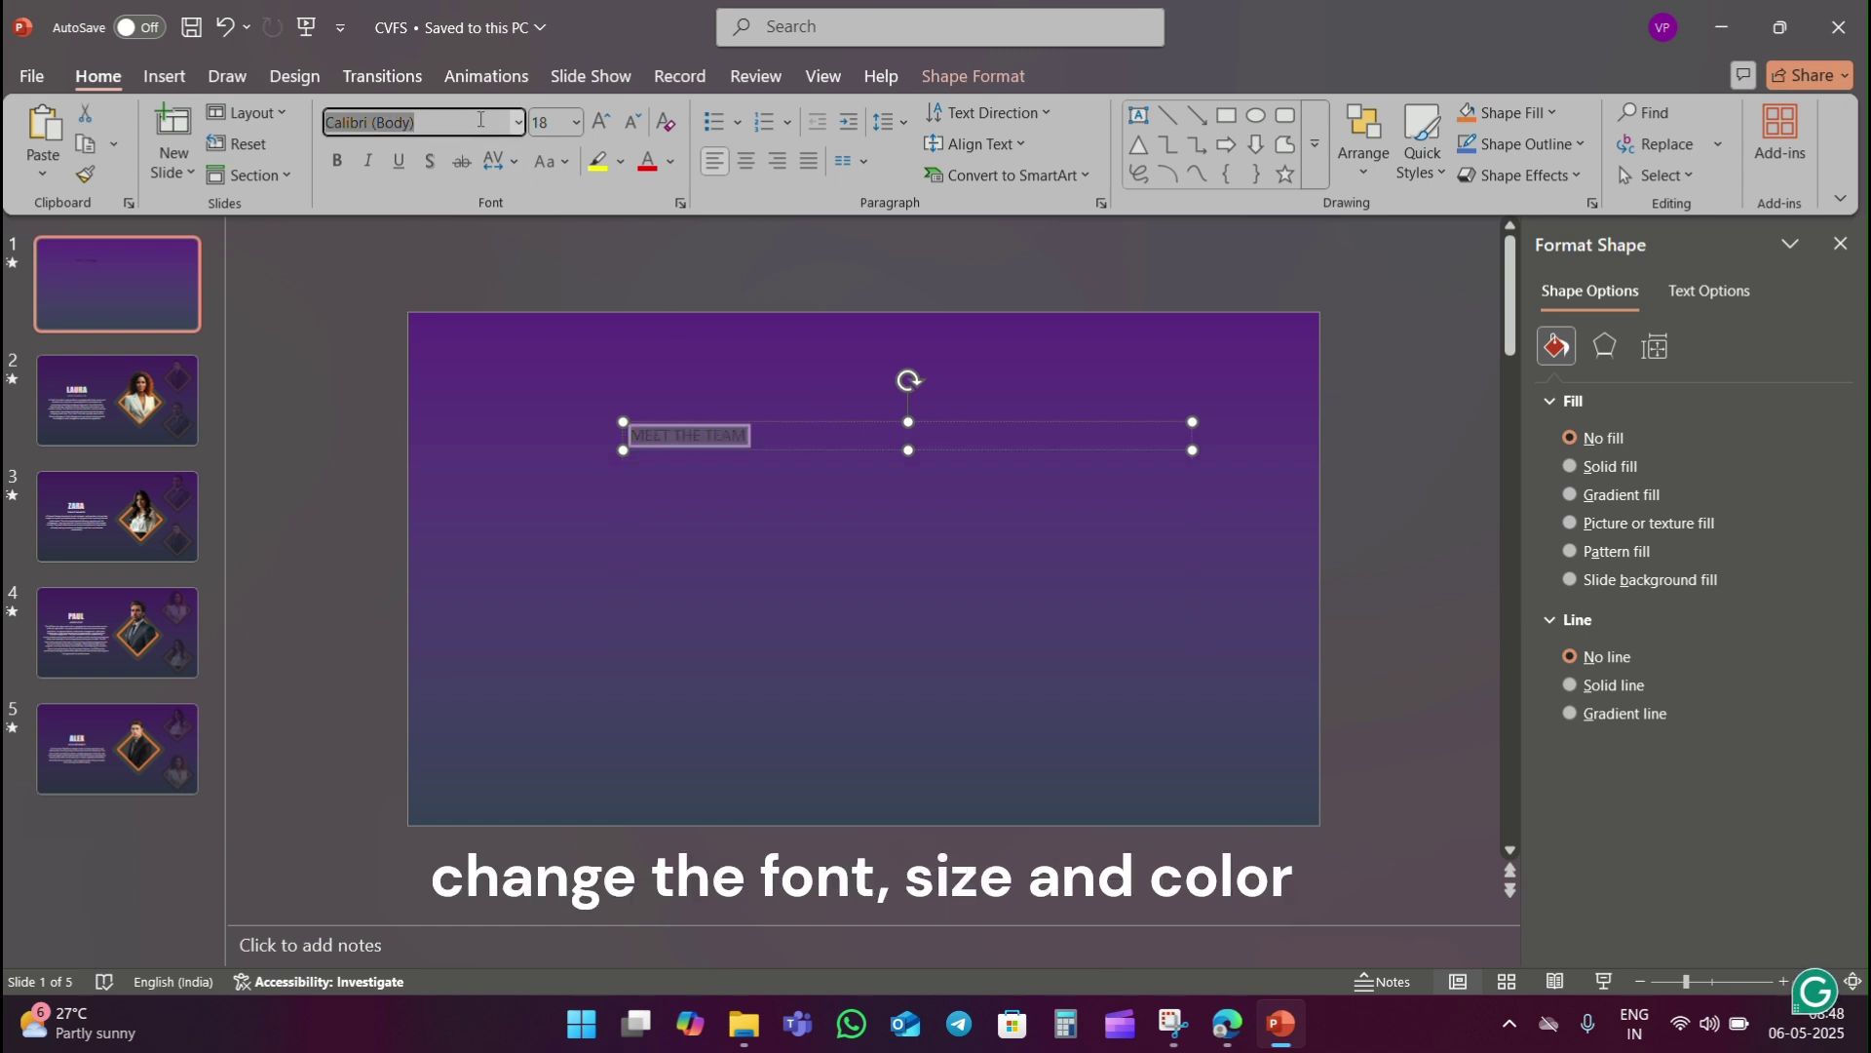
{"action": "key", "text": "Return"}
{"action": "left_click", "coordinate": [459, 259]}
- Enlarge the title to 88 pt and move it to the centre of the slide
{"action": "left_click", "coordinate": [687, 429]}
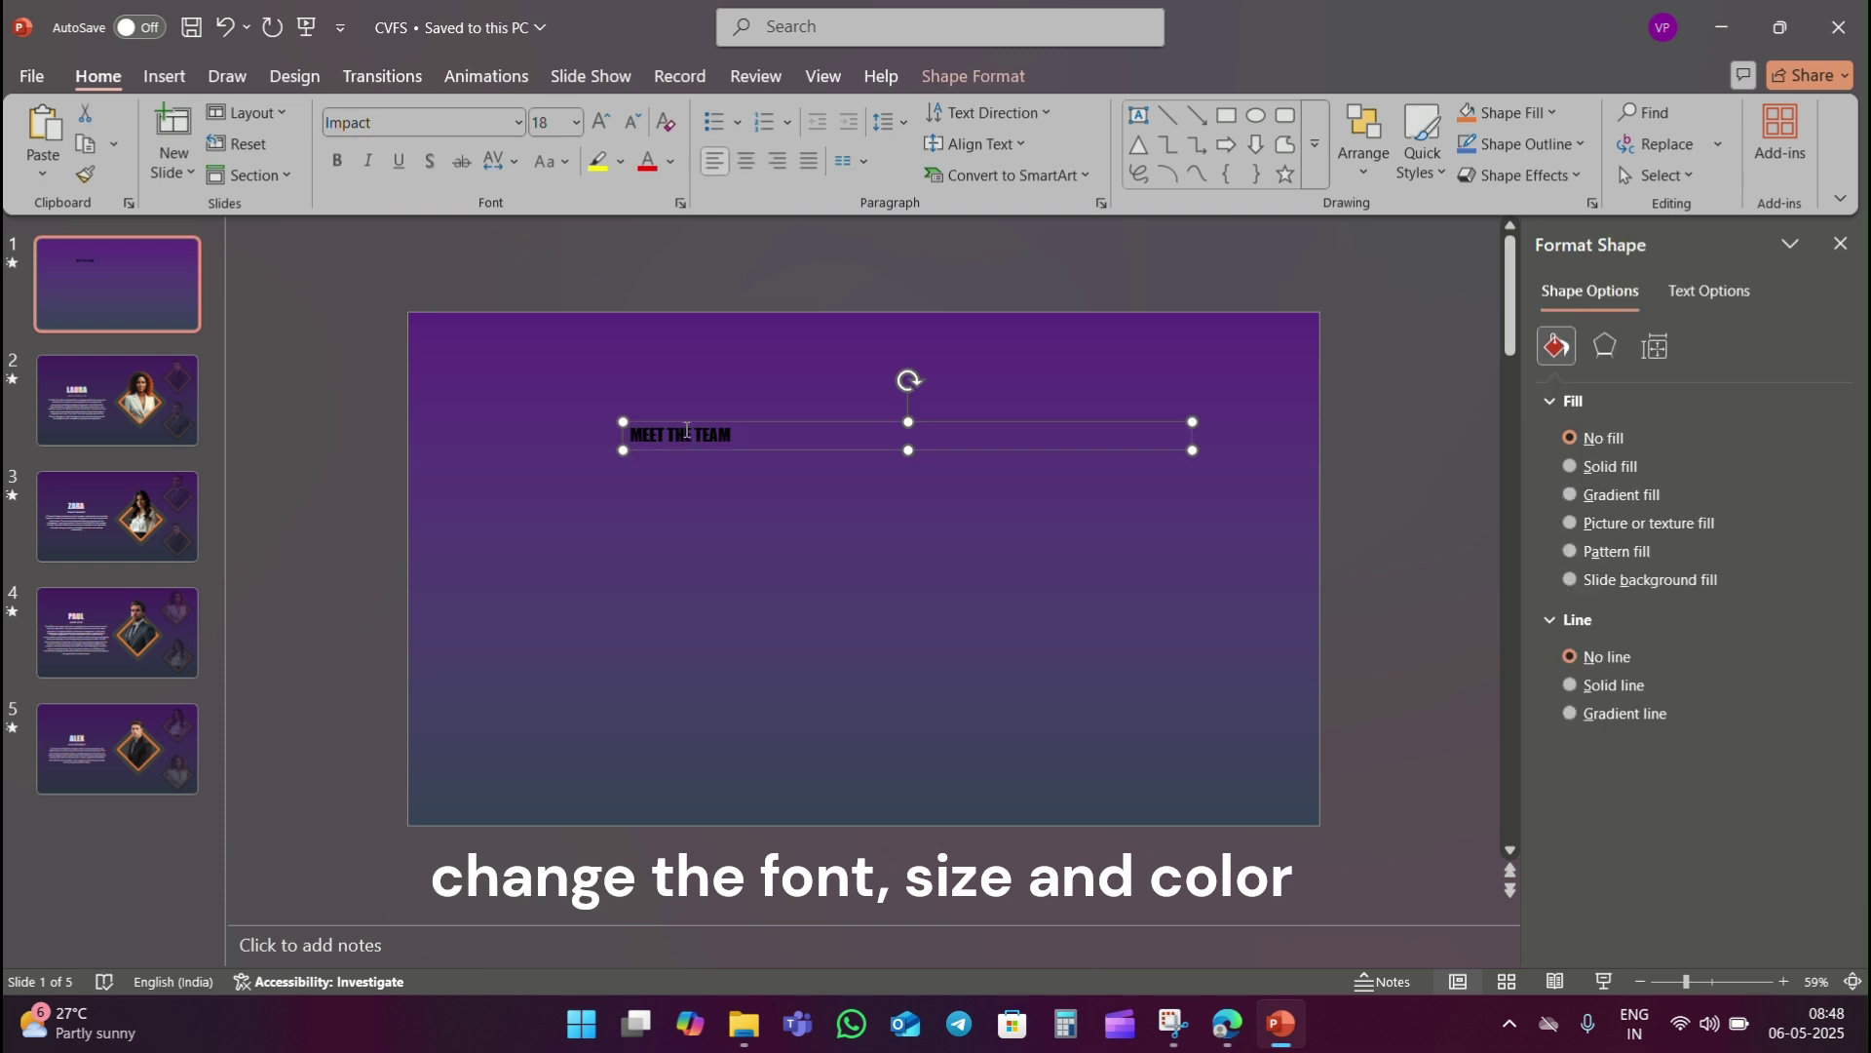
{"action": "key", "text": "ctrl+a"}
{"action": "left_click", "coordinate": [601, 123]}
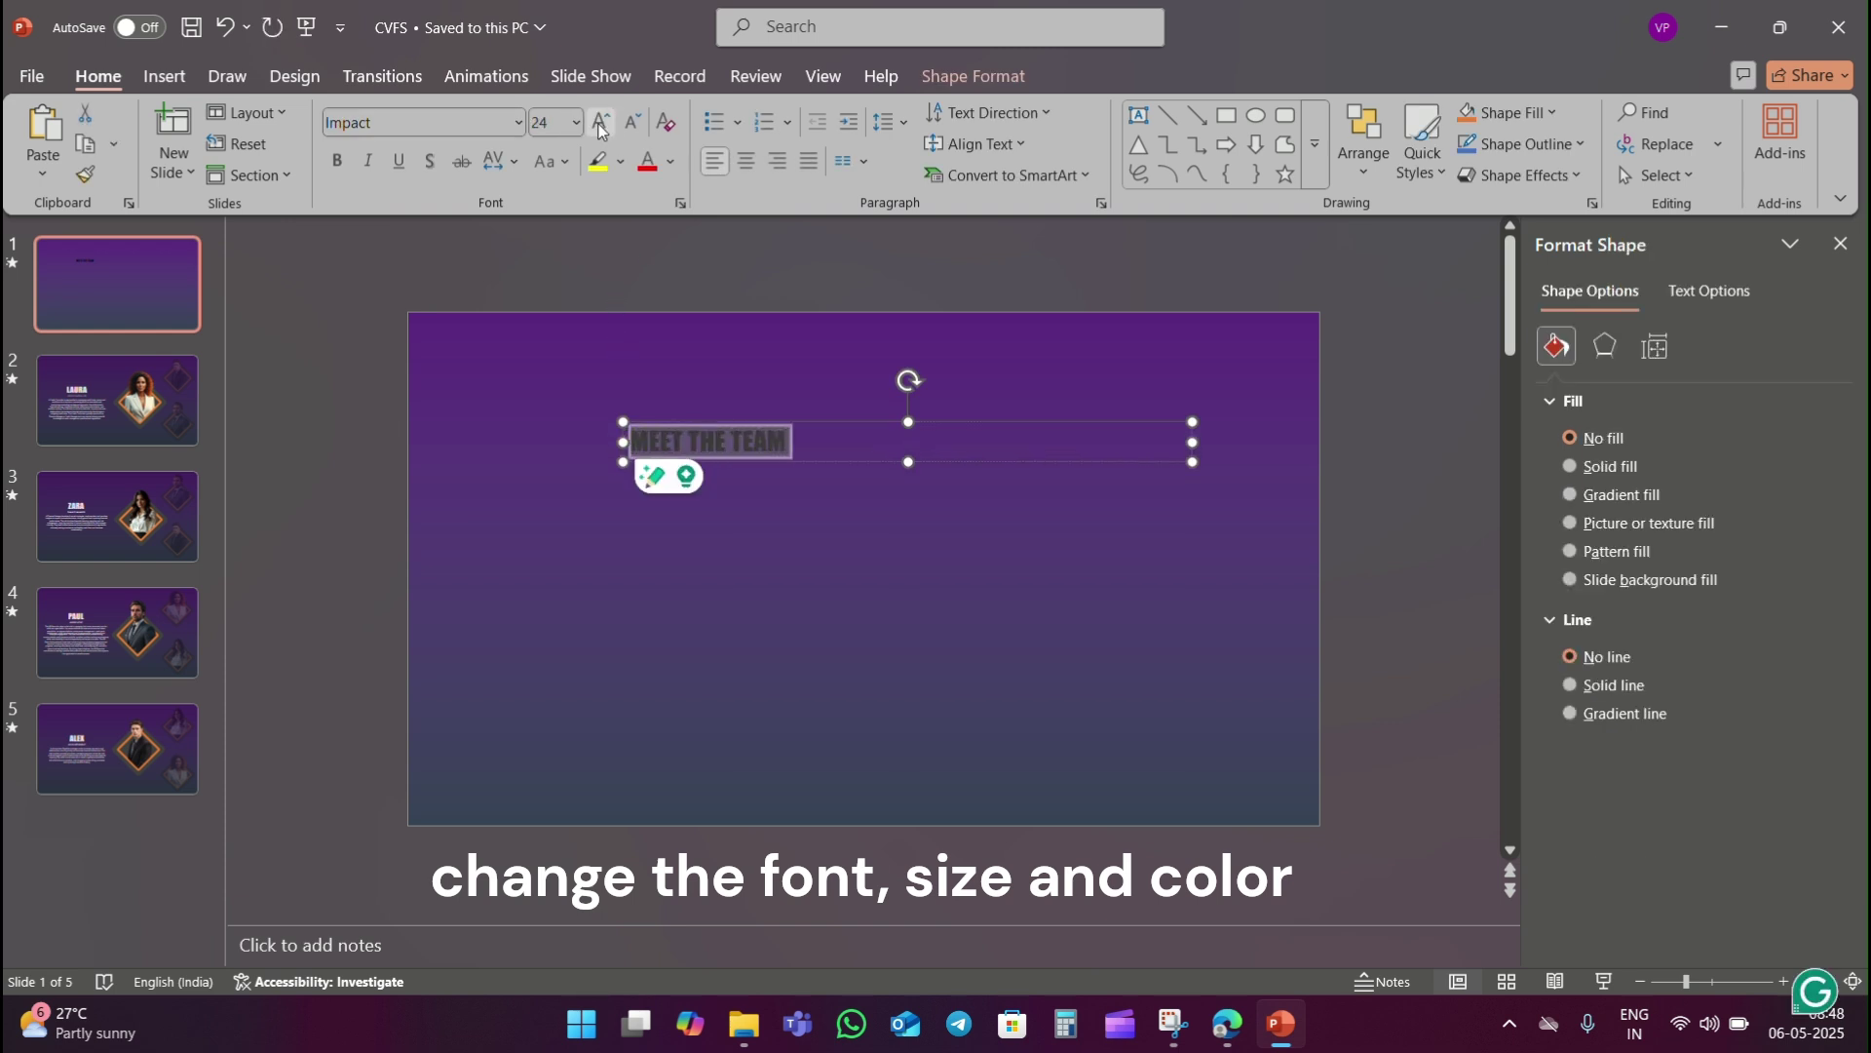
{"action": "left_click", "coordinate": [601, 124]}
{"action": "left_click", "coordinate": [601, 125]}
{"action": "left_click", "coordinate": [601, 127]}
{"action": "left_click", "coordinate": [601, 125]}
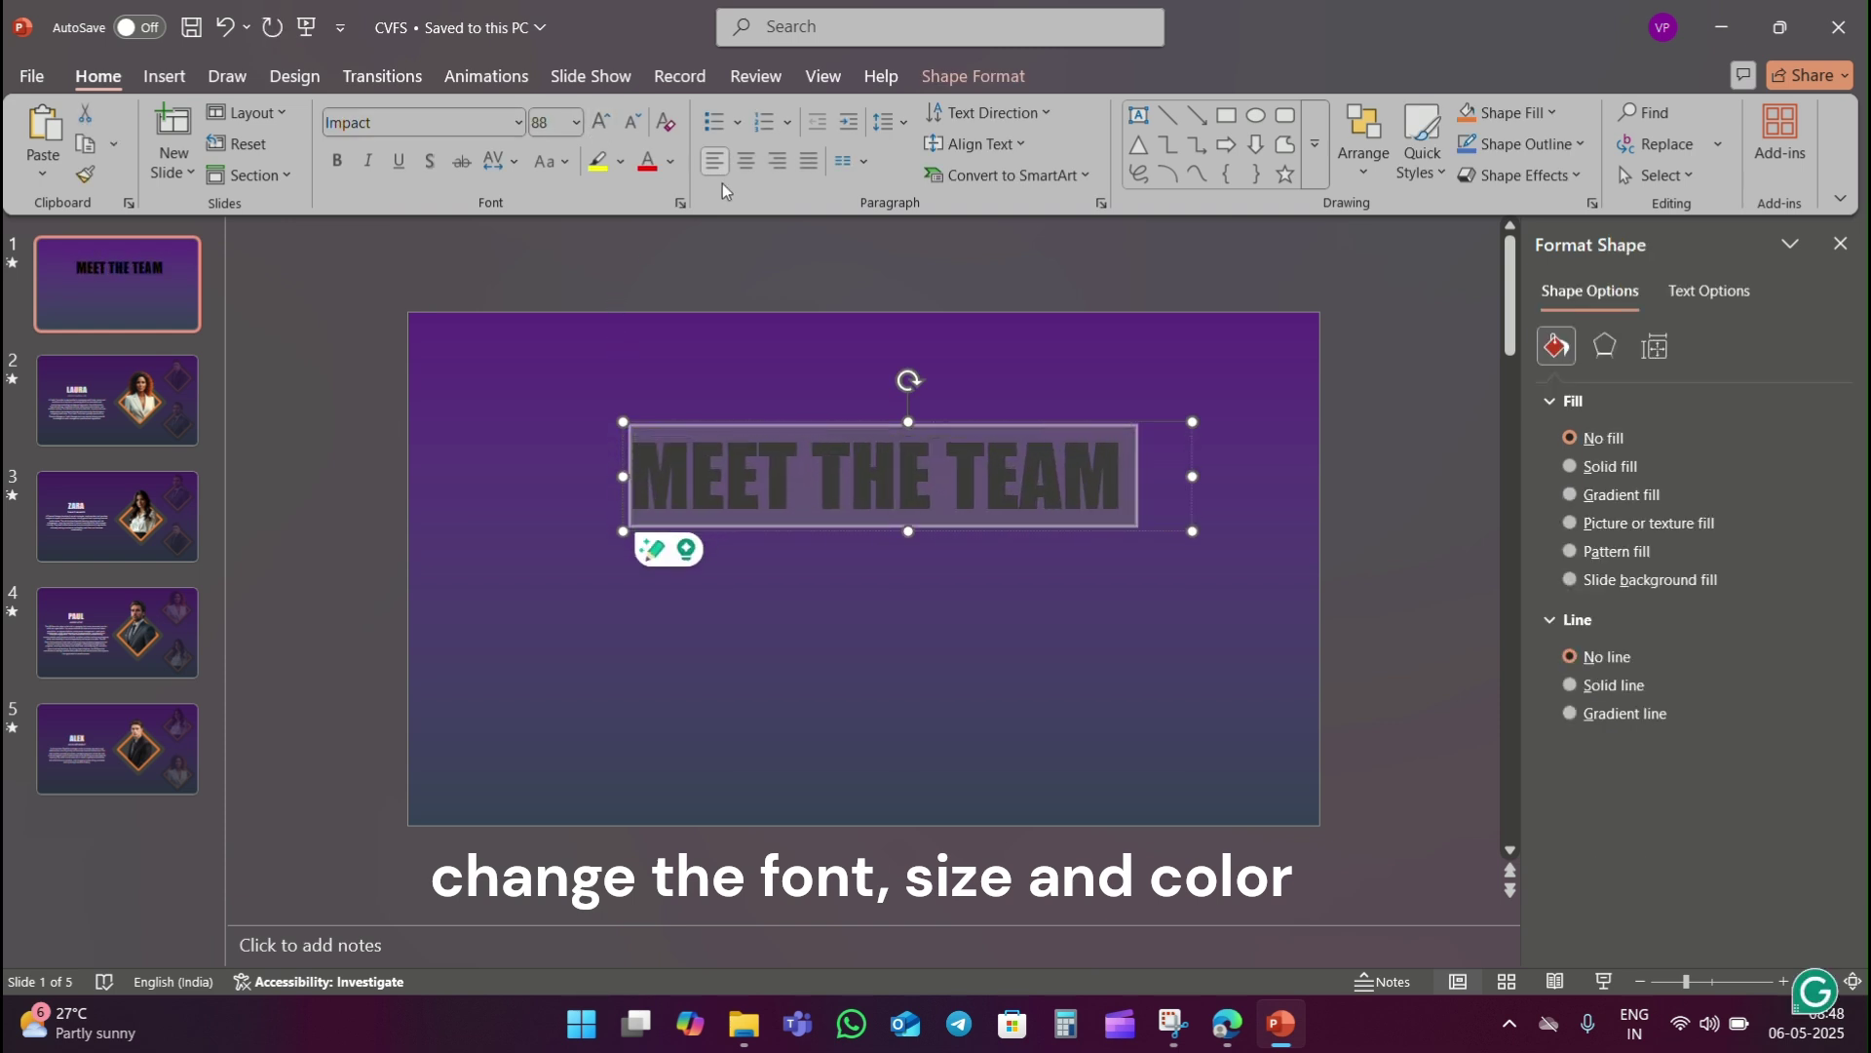
{"action": "left_click", "coordinate": [670, 161]}
{"action": "left_click", "coordinate": [798, 426]}
{"action": "left_click", "coordinate": [1142, 539]}
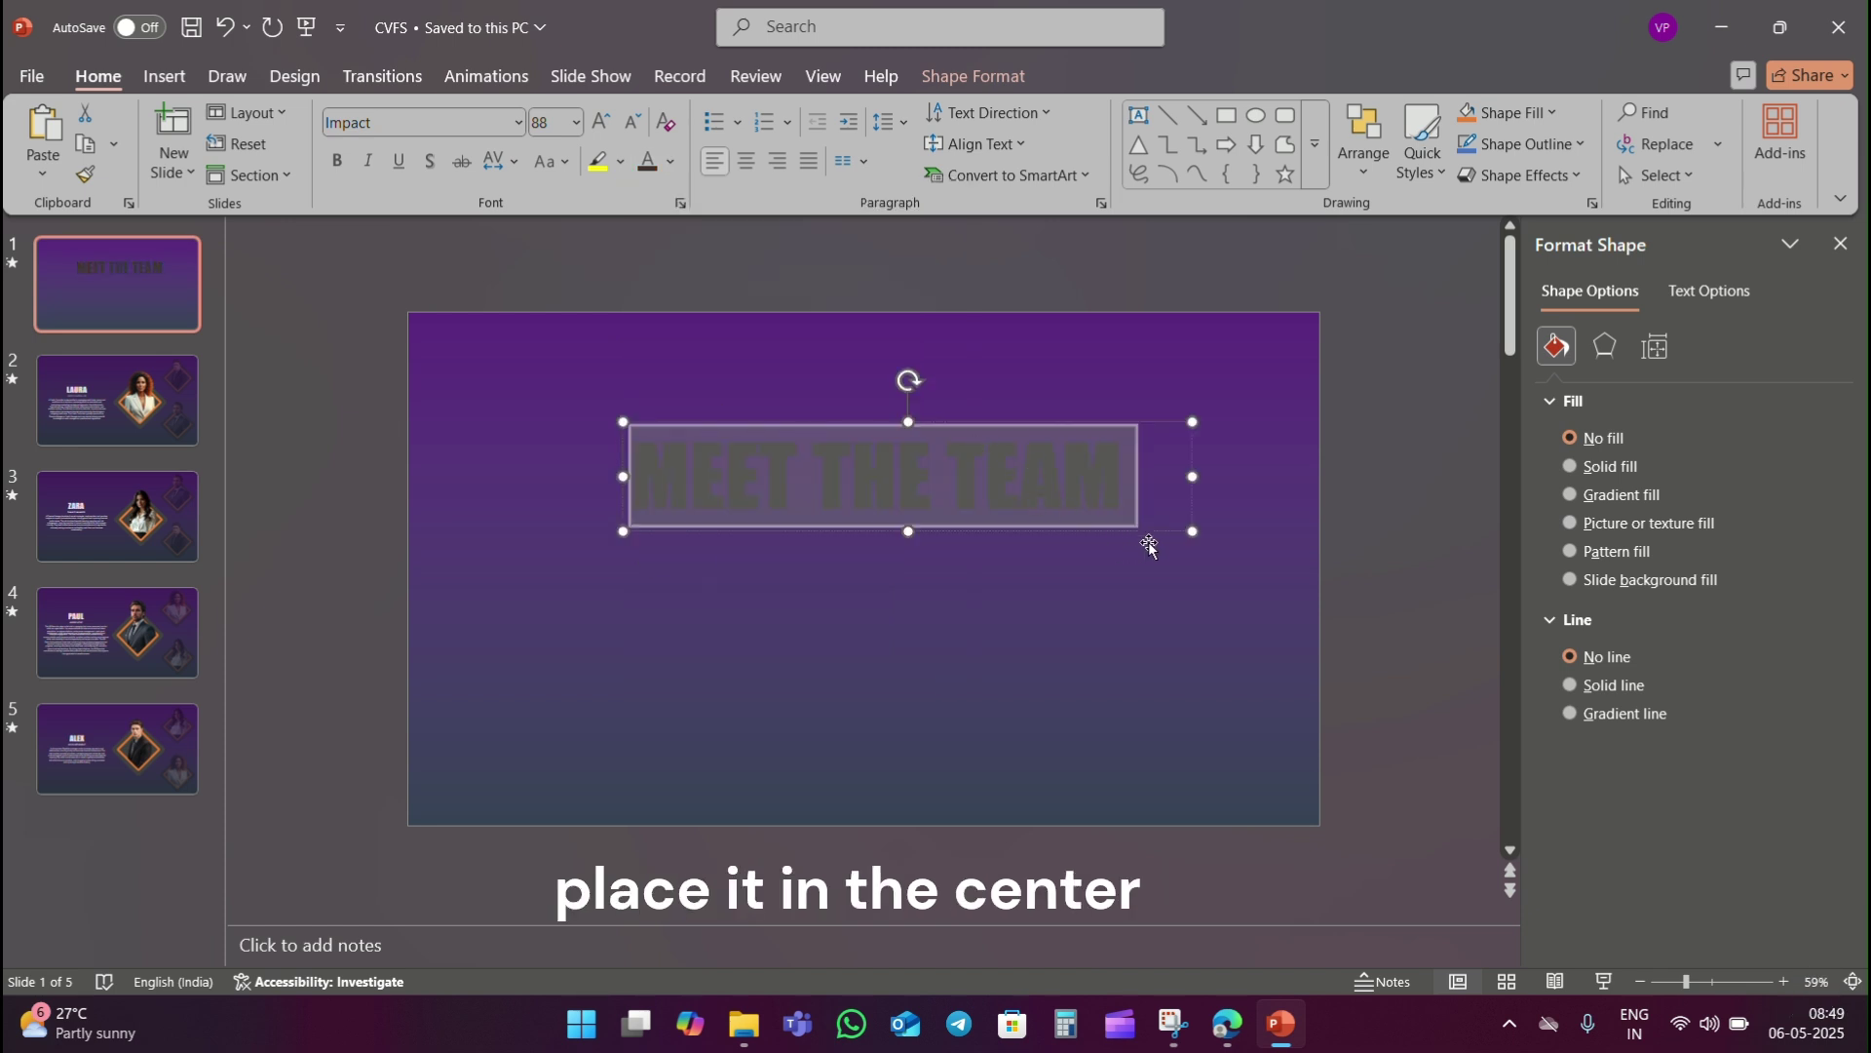
{"action": "left_click_drag", "start_coordinate": [1143, 539], "coordinate": [1103, 620]}
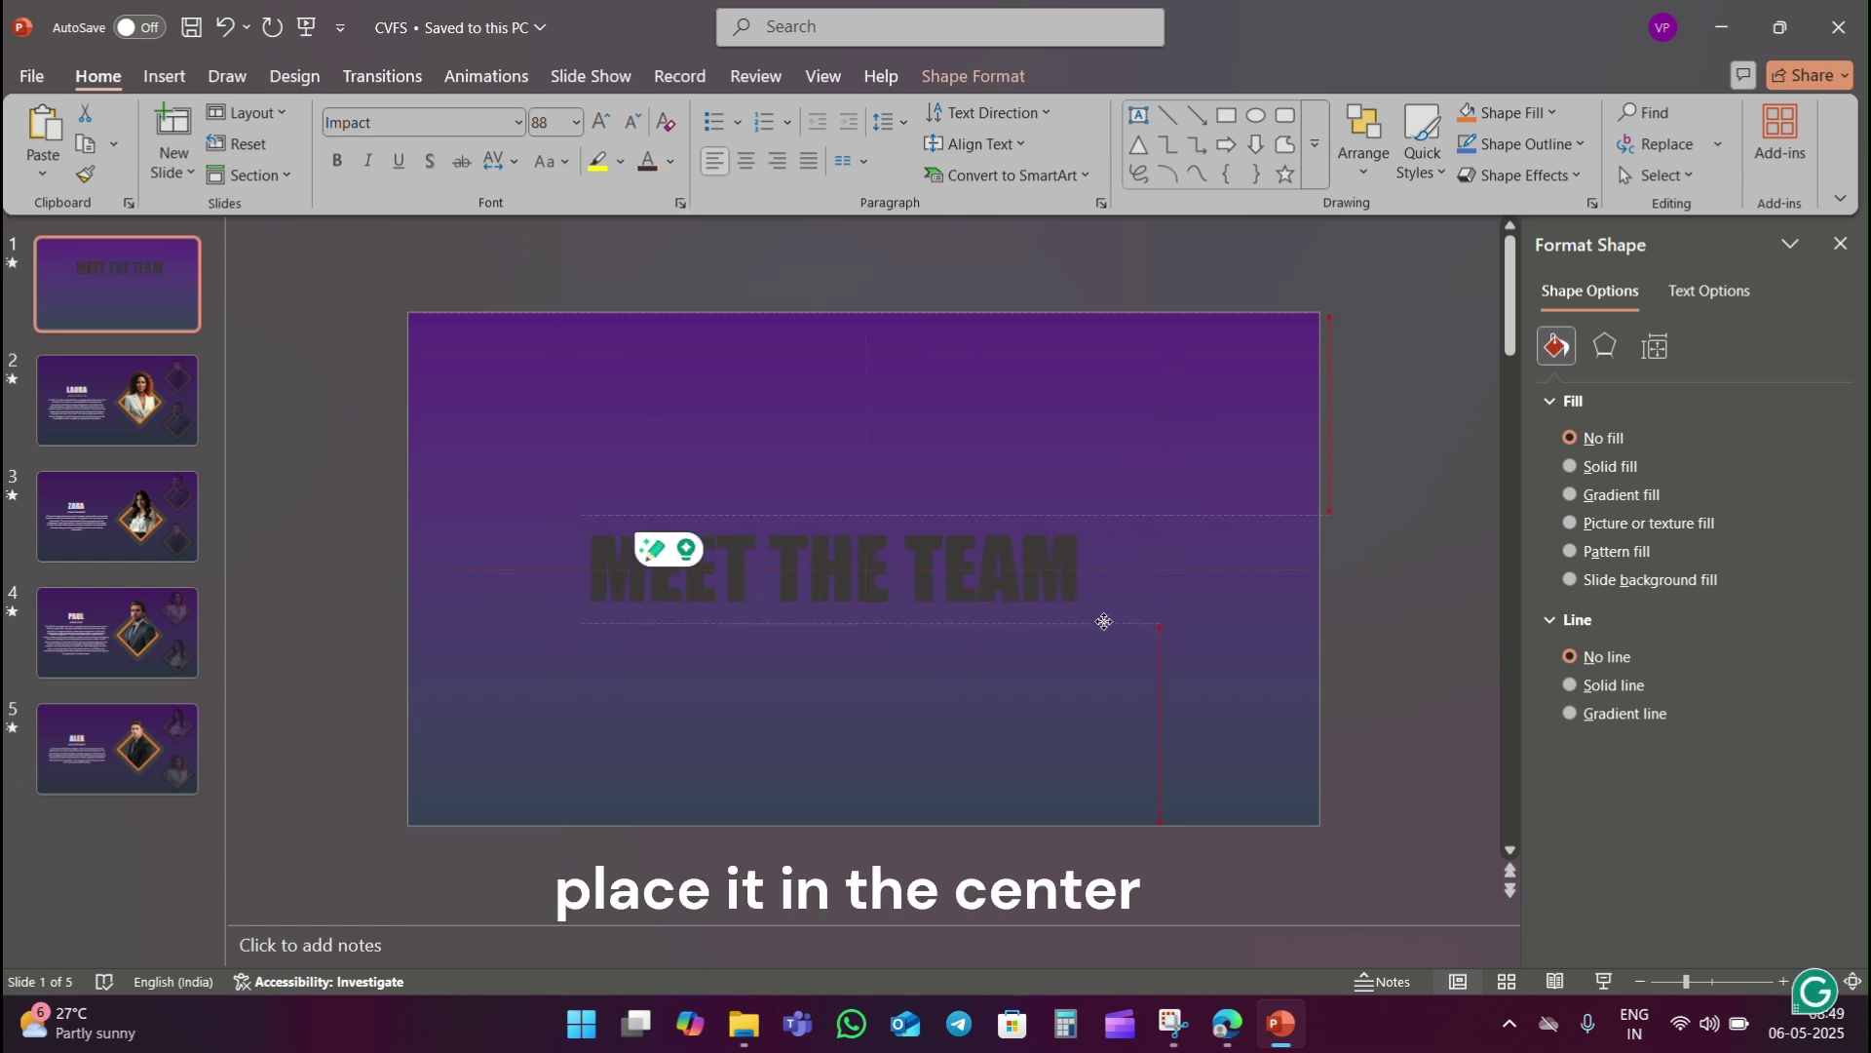
- Give the title text a centred Outer shadow preset in white
{"action": "left_click", "coordinate": [1681, 300]}
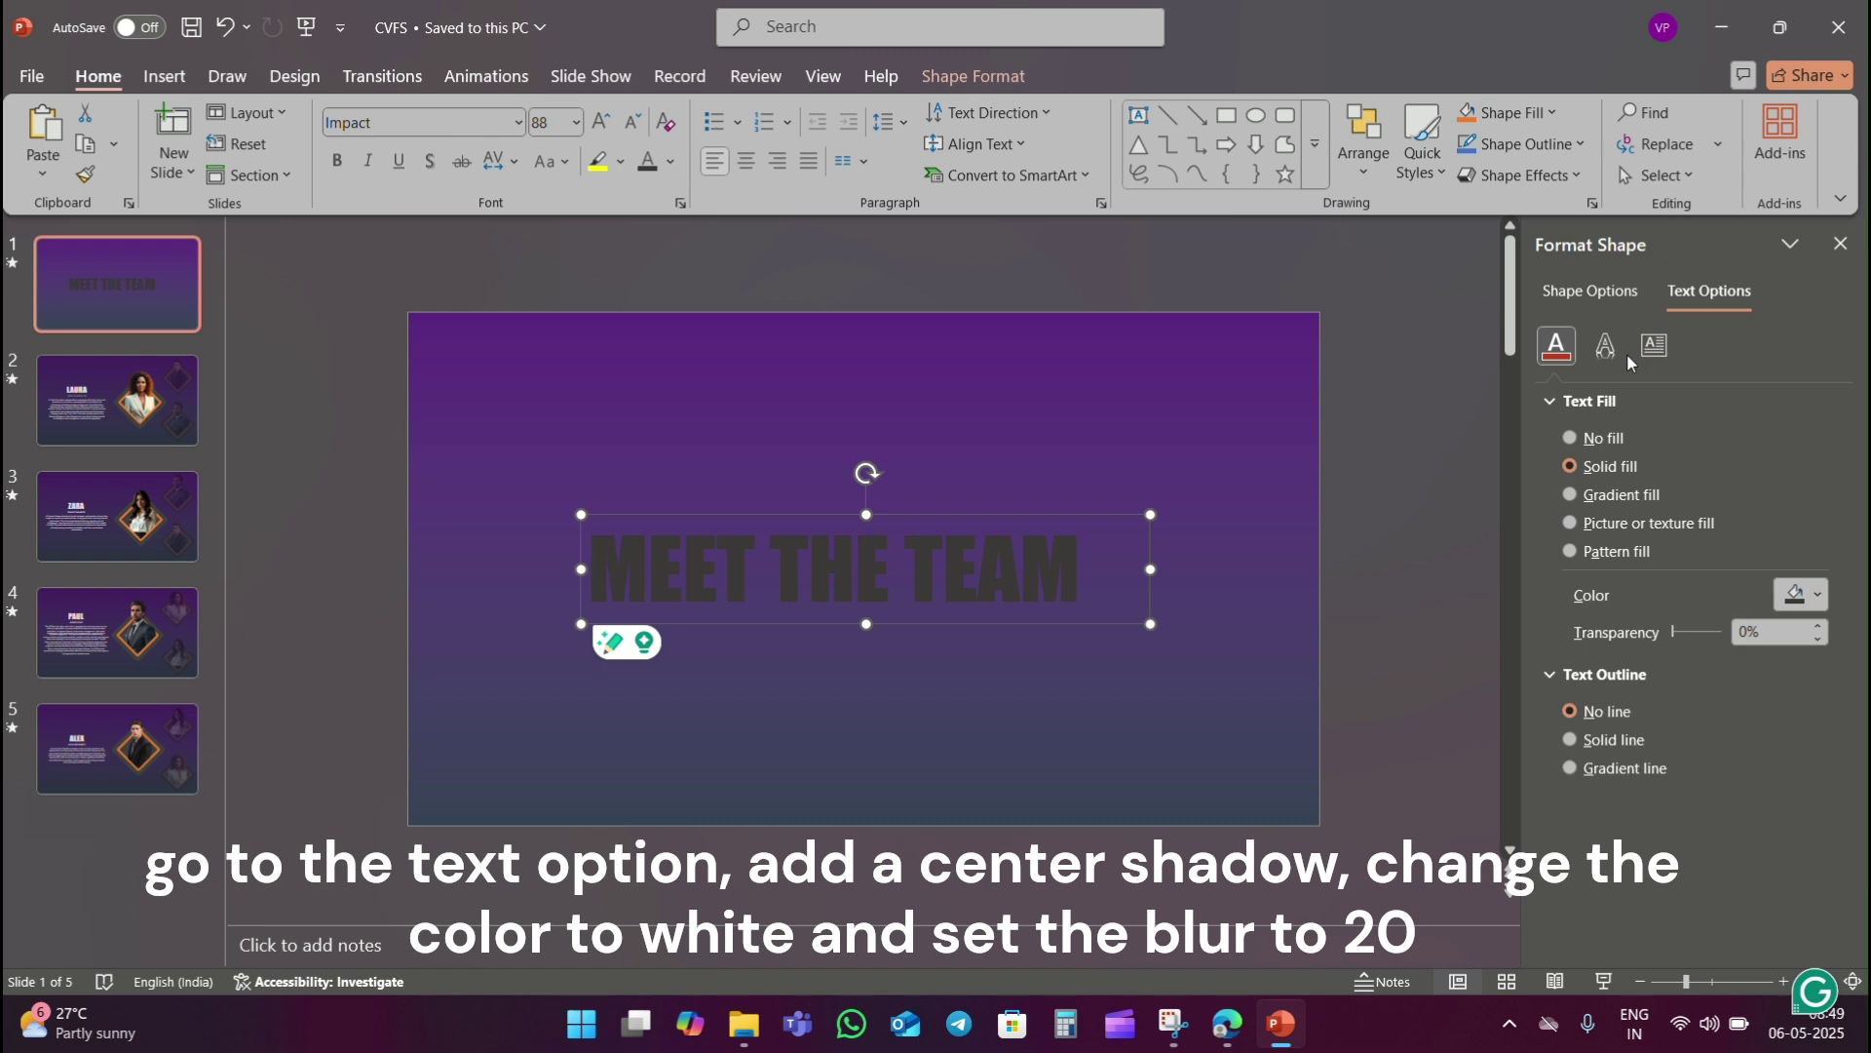
{"action": "left_click", "coordinate": [1606, 347]}
{"action": "left_click", "coordinate": [1623, 404]}
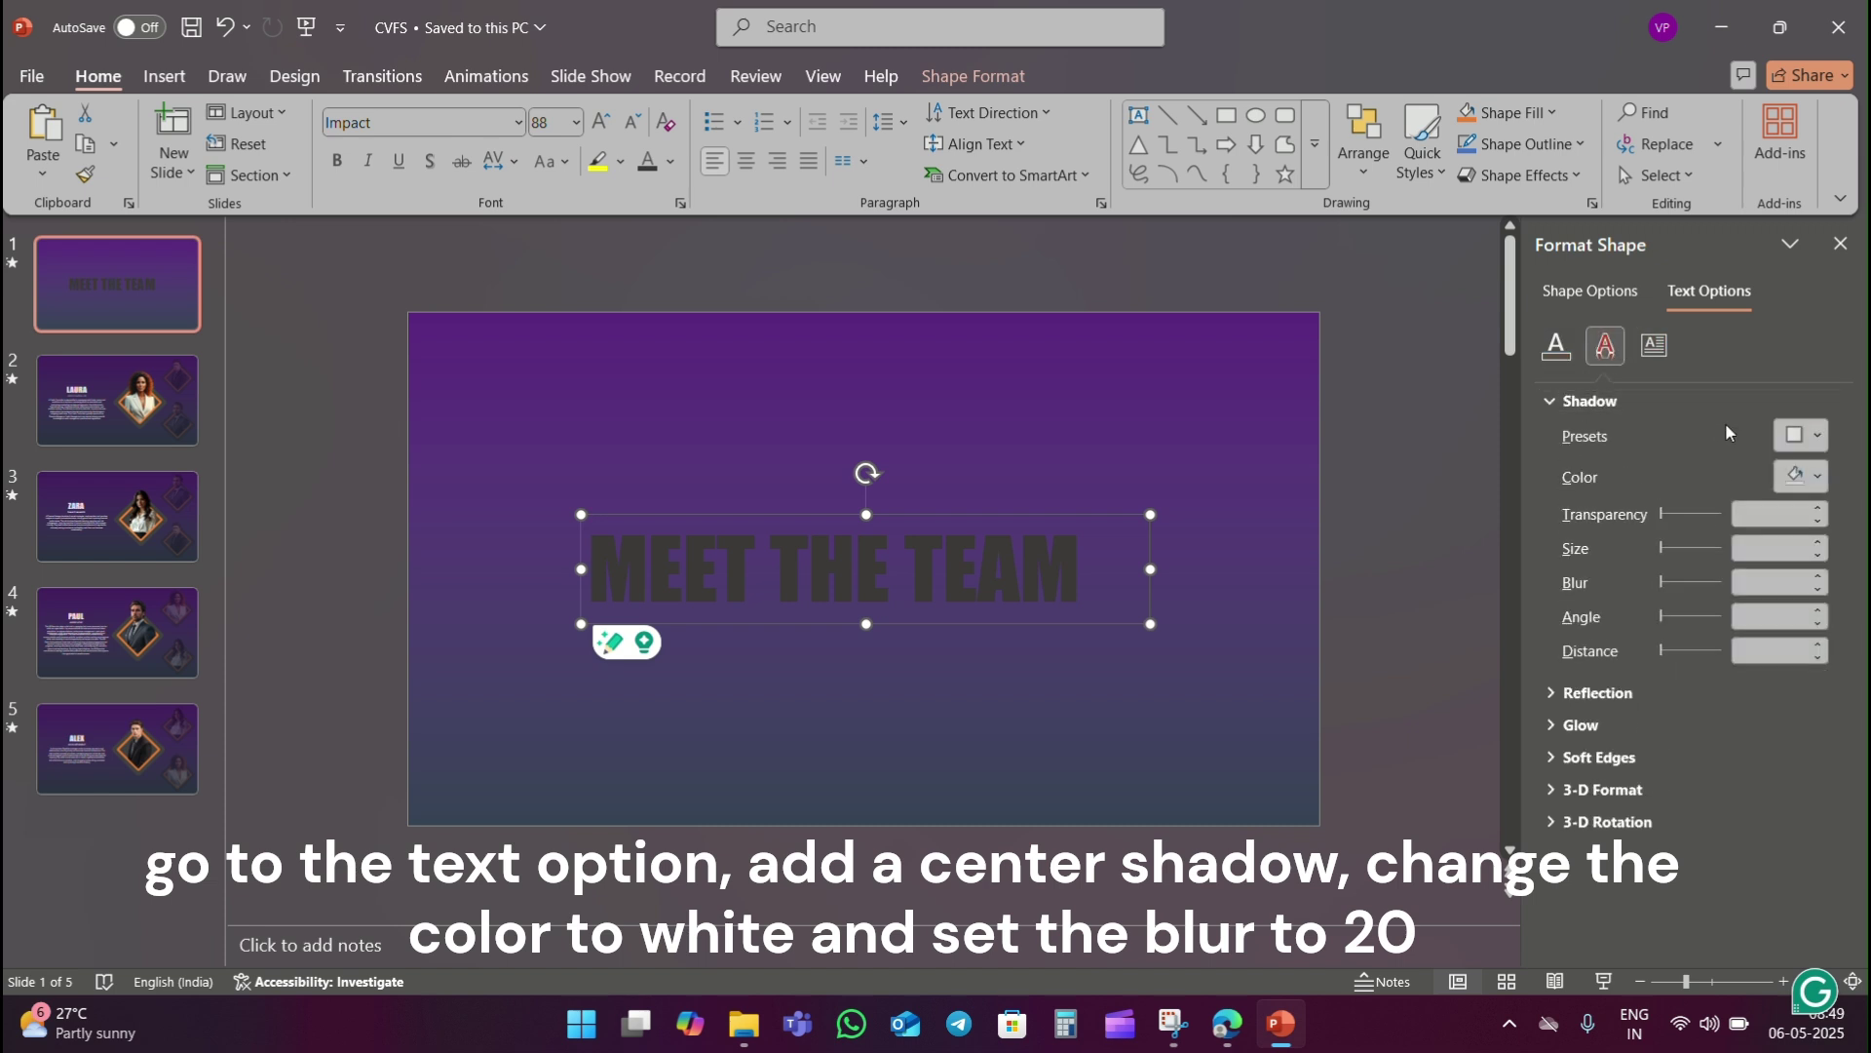
{"action": "left_click", "coordinate": [1796, 436]}
{"action": "left_click", "coordinate": [1745, 696]}
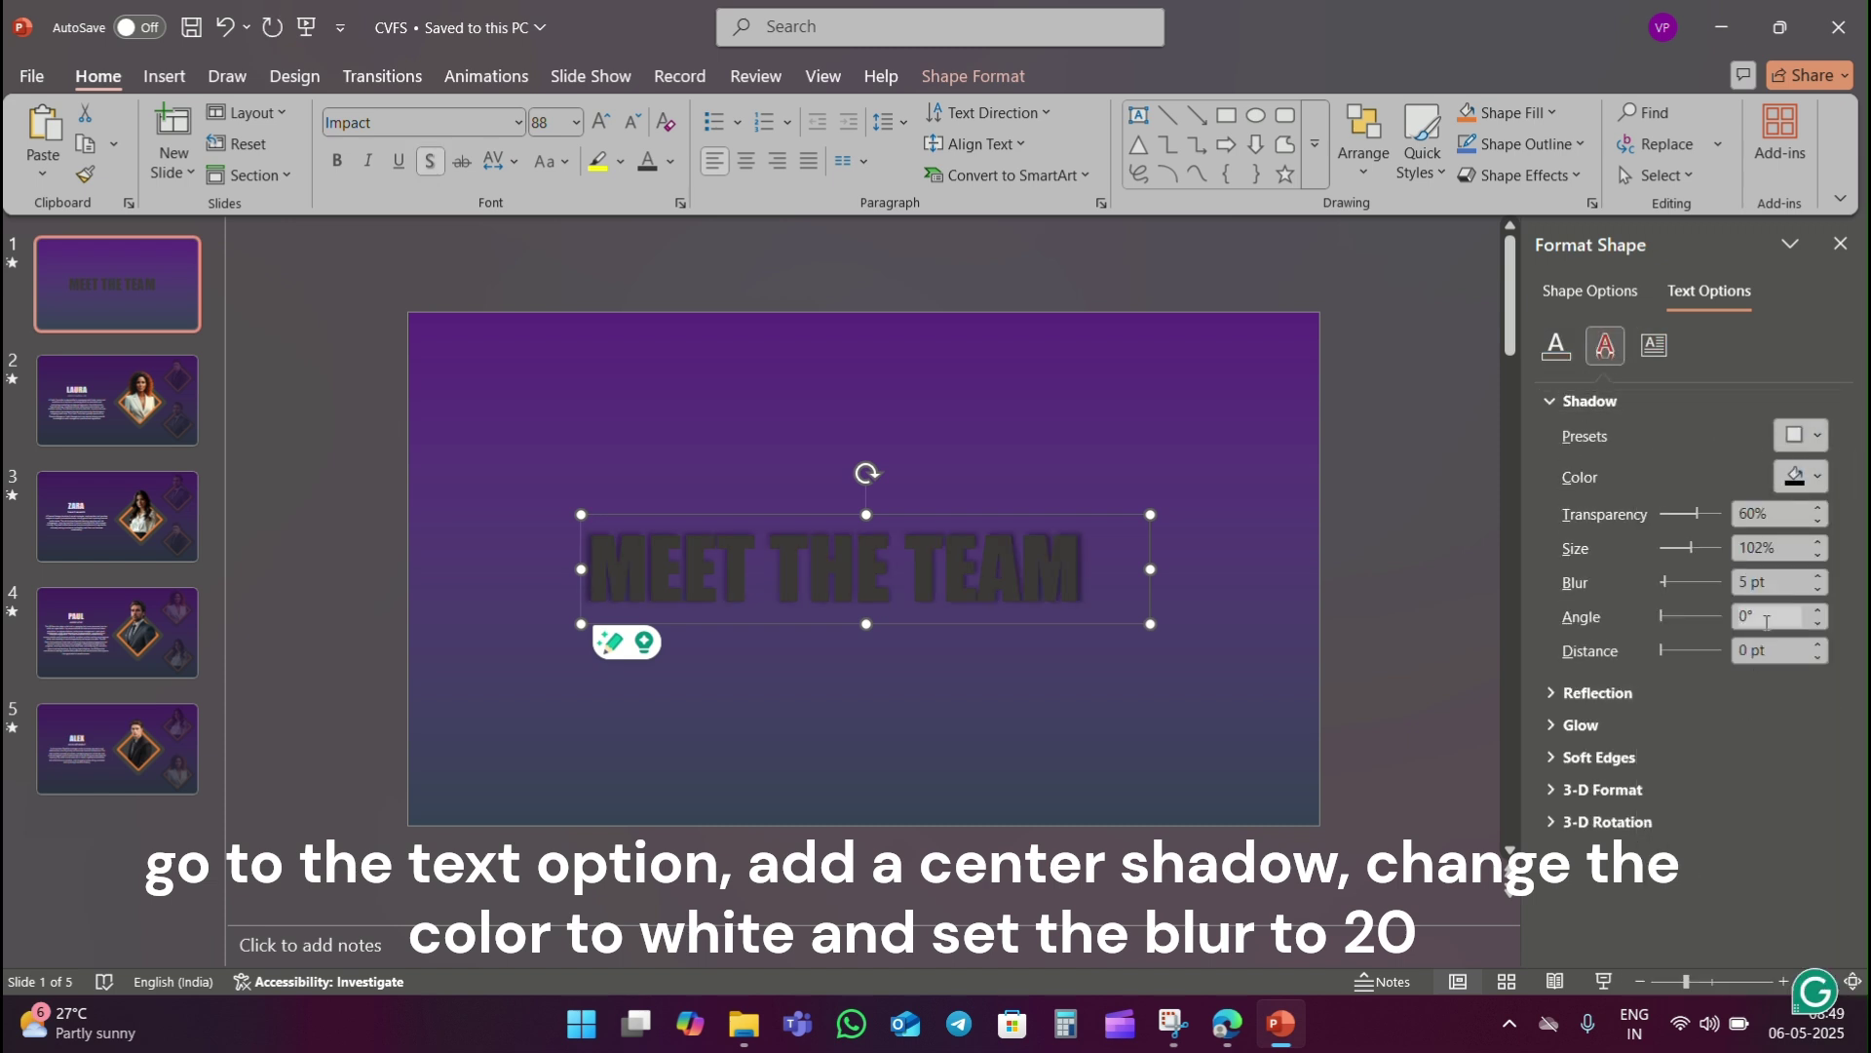
{"action": "left_click", "coordinate": [1799, 477]}
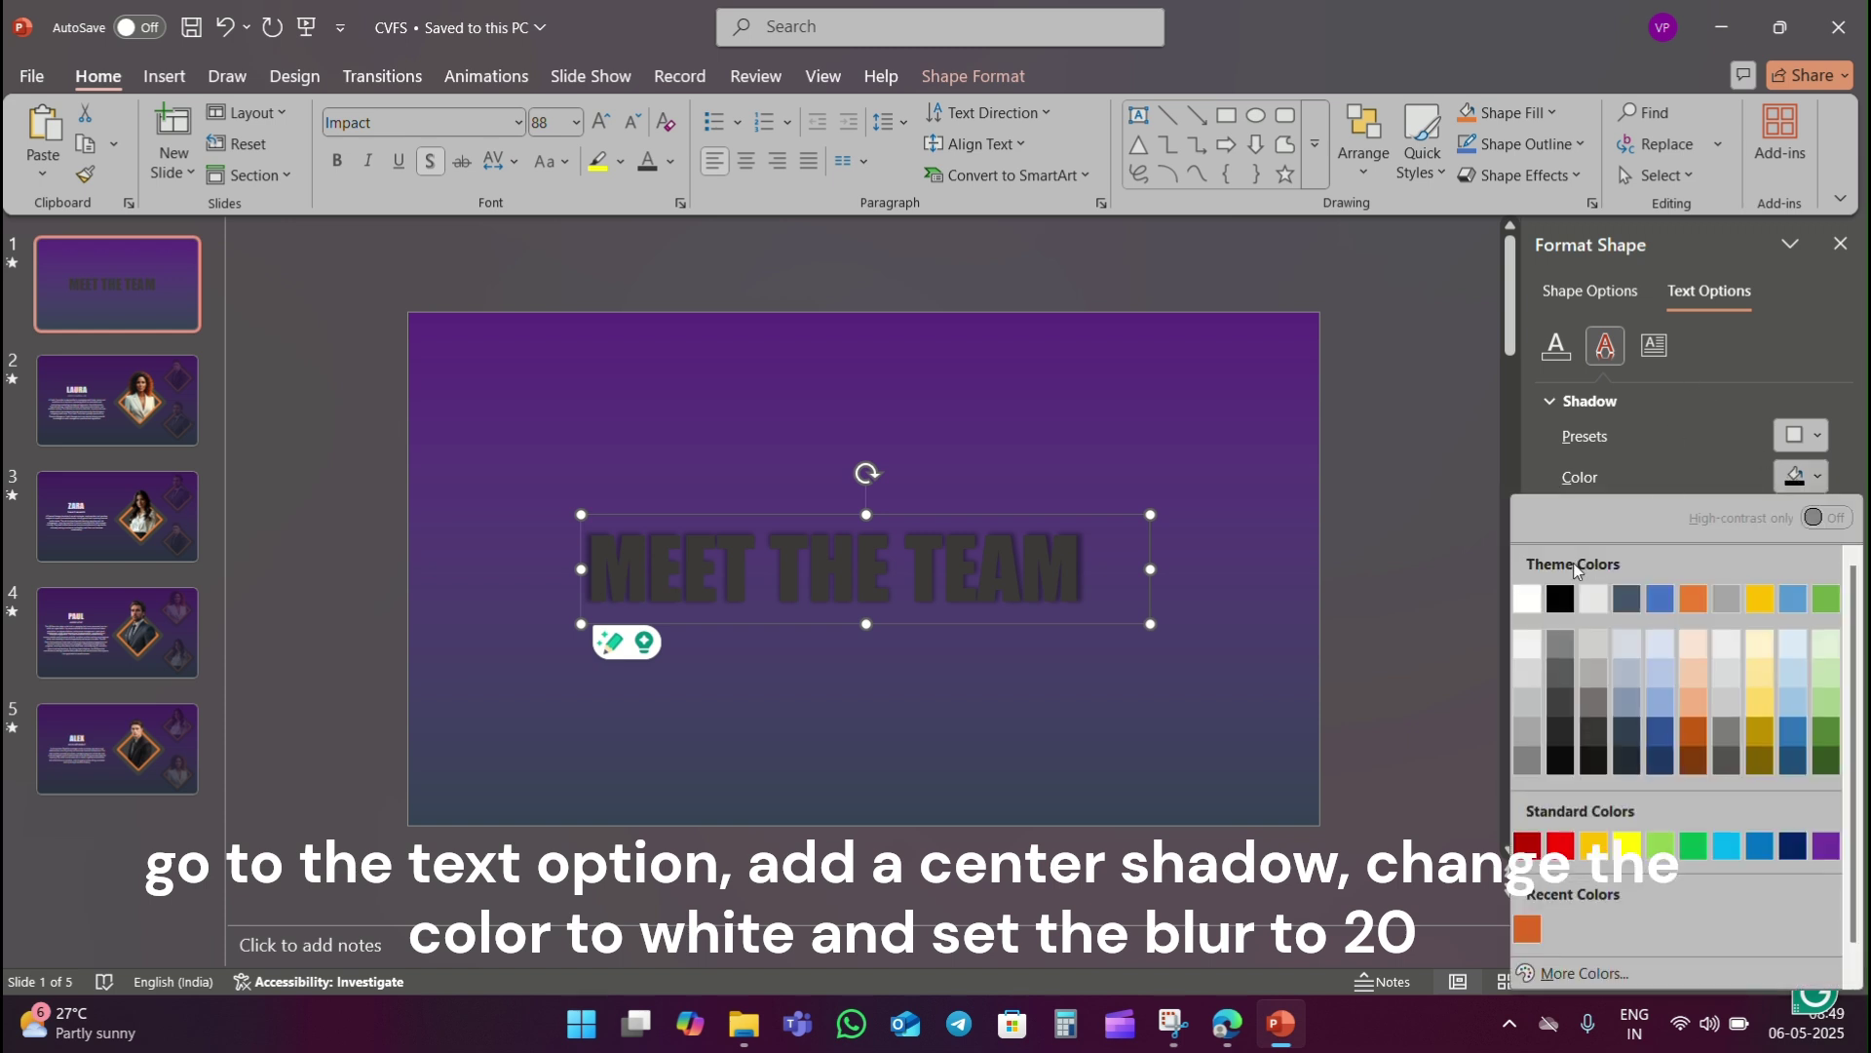
{"action": "left_click", "coordinate": [1529, 598]}
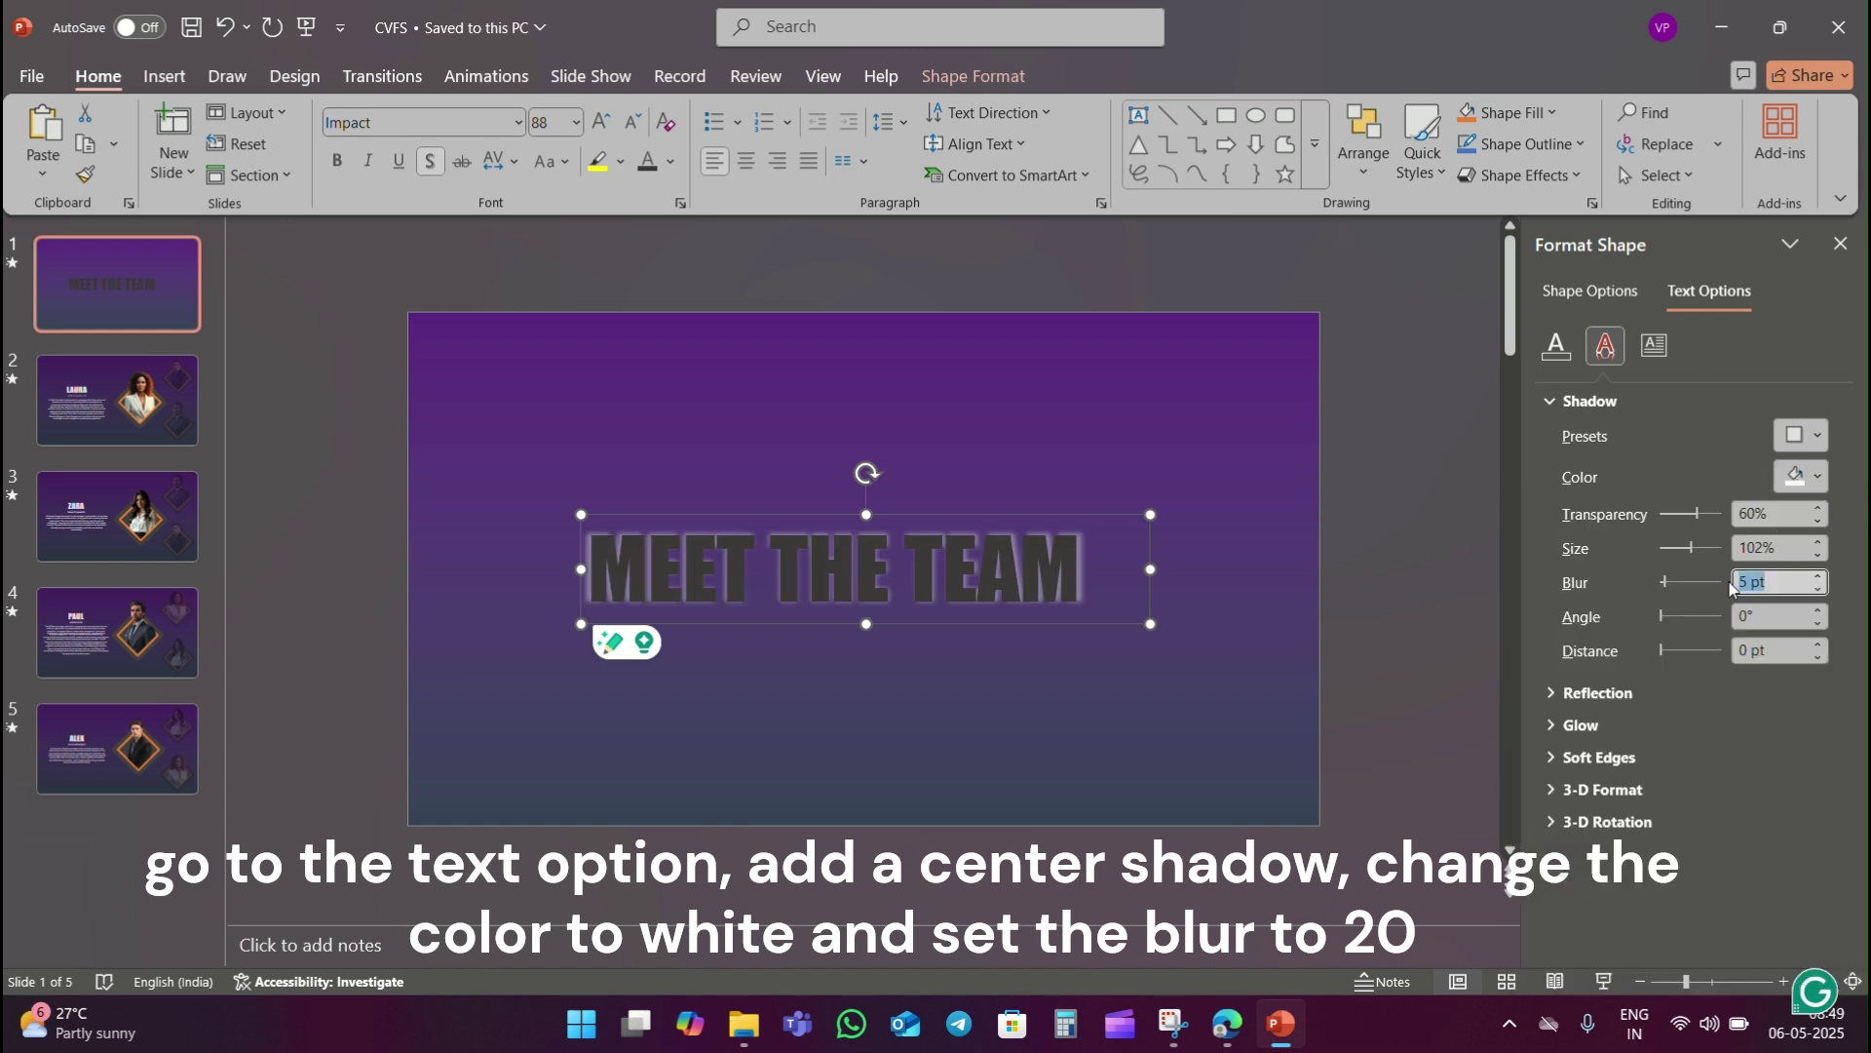
- Set the shadow blur to 20 pt, then make the LAURA and ZARA slide backgrounds blue
{"action": "type", "text": "20"}
{"action": "left_click", "coordinate": [1375, 577]}
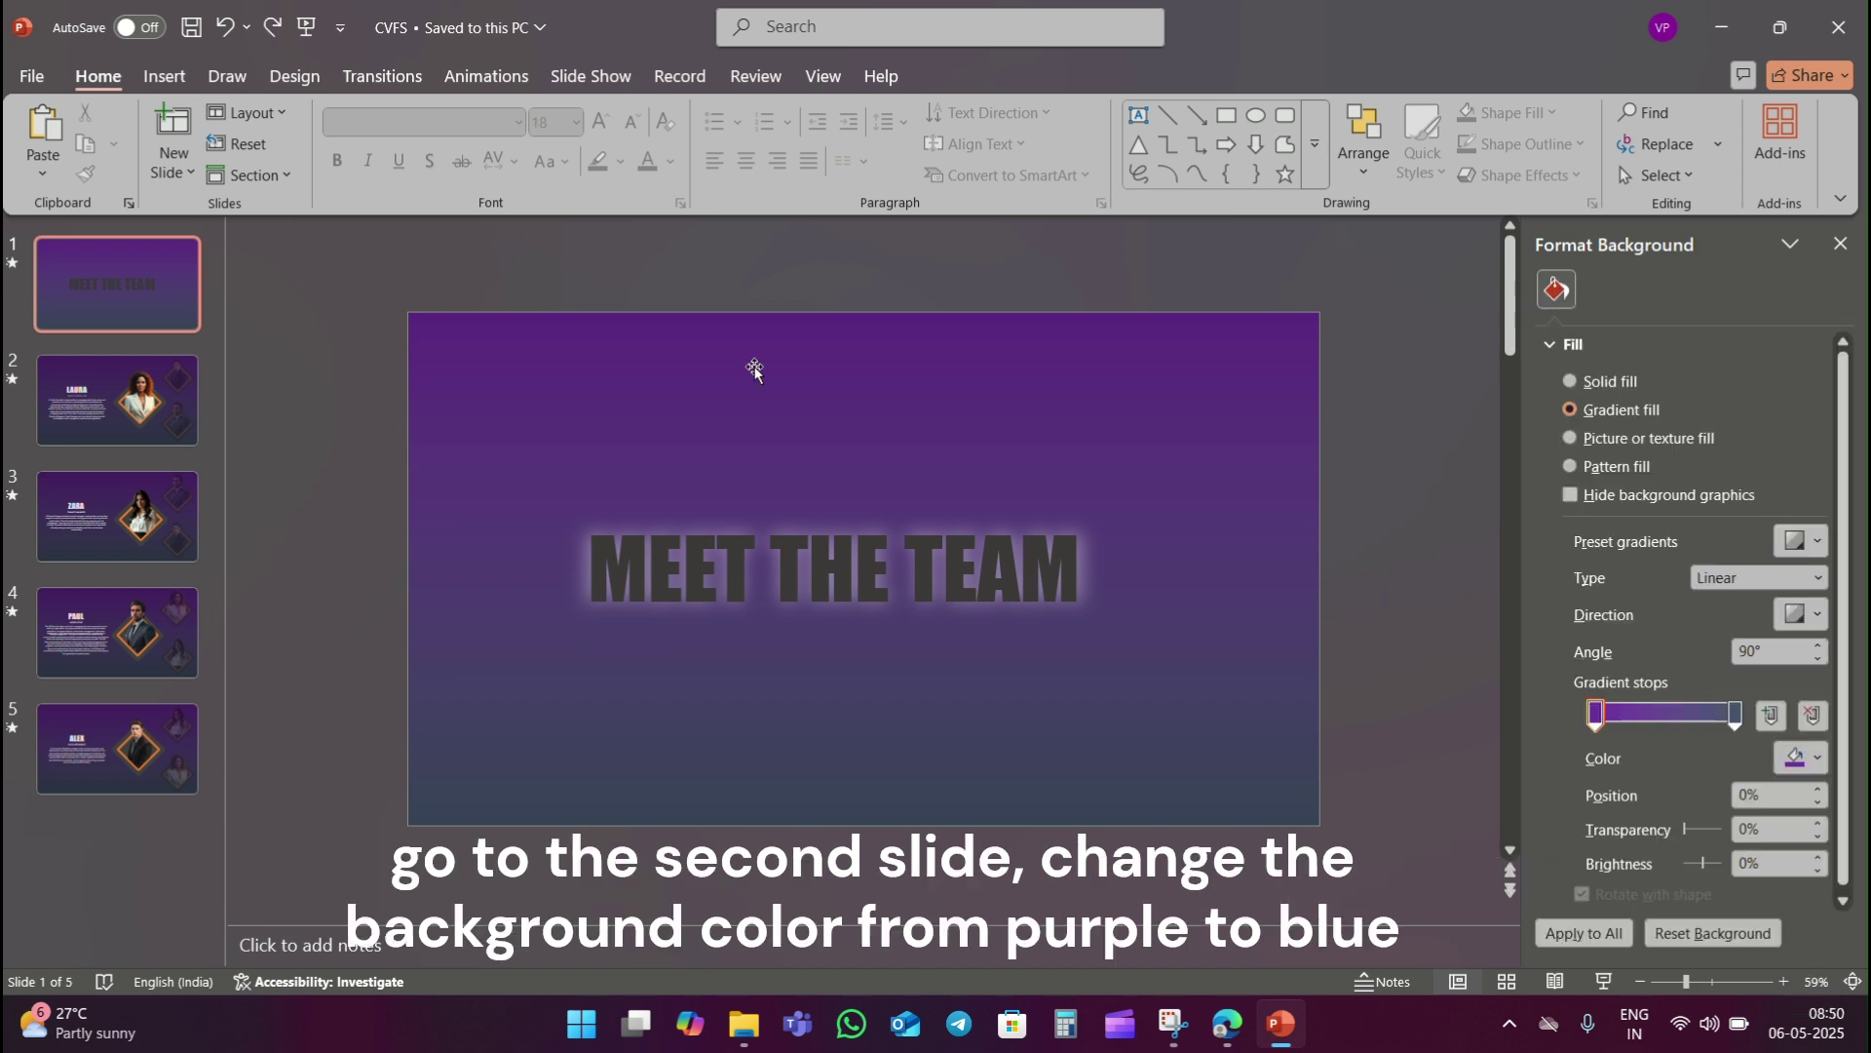
{"action": "left_click", "coordinate": [117, 400]}
{"action": "left_click", "coordinate": [1809, 766]}
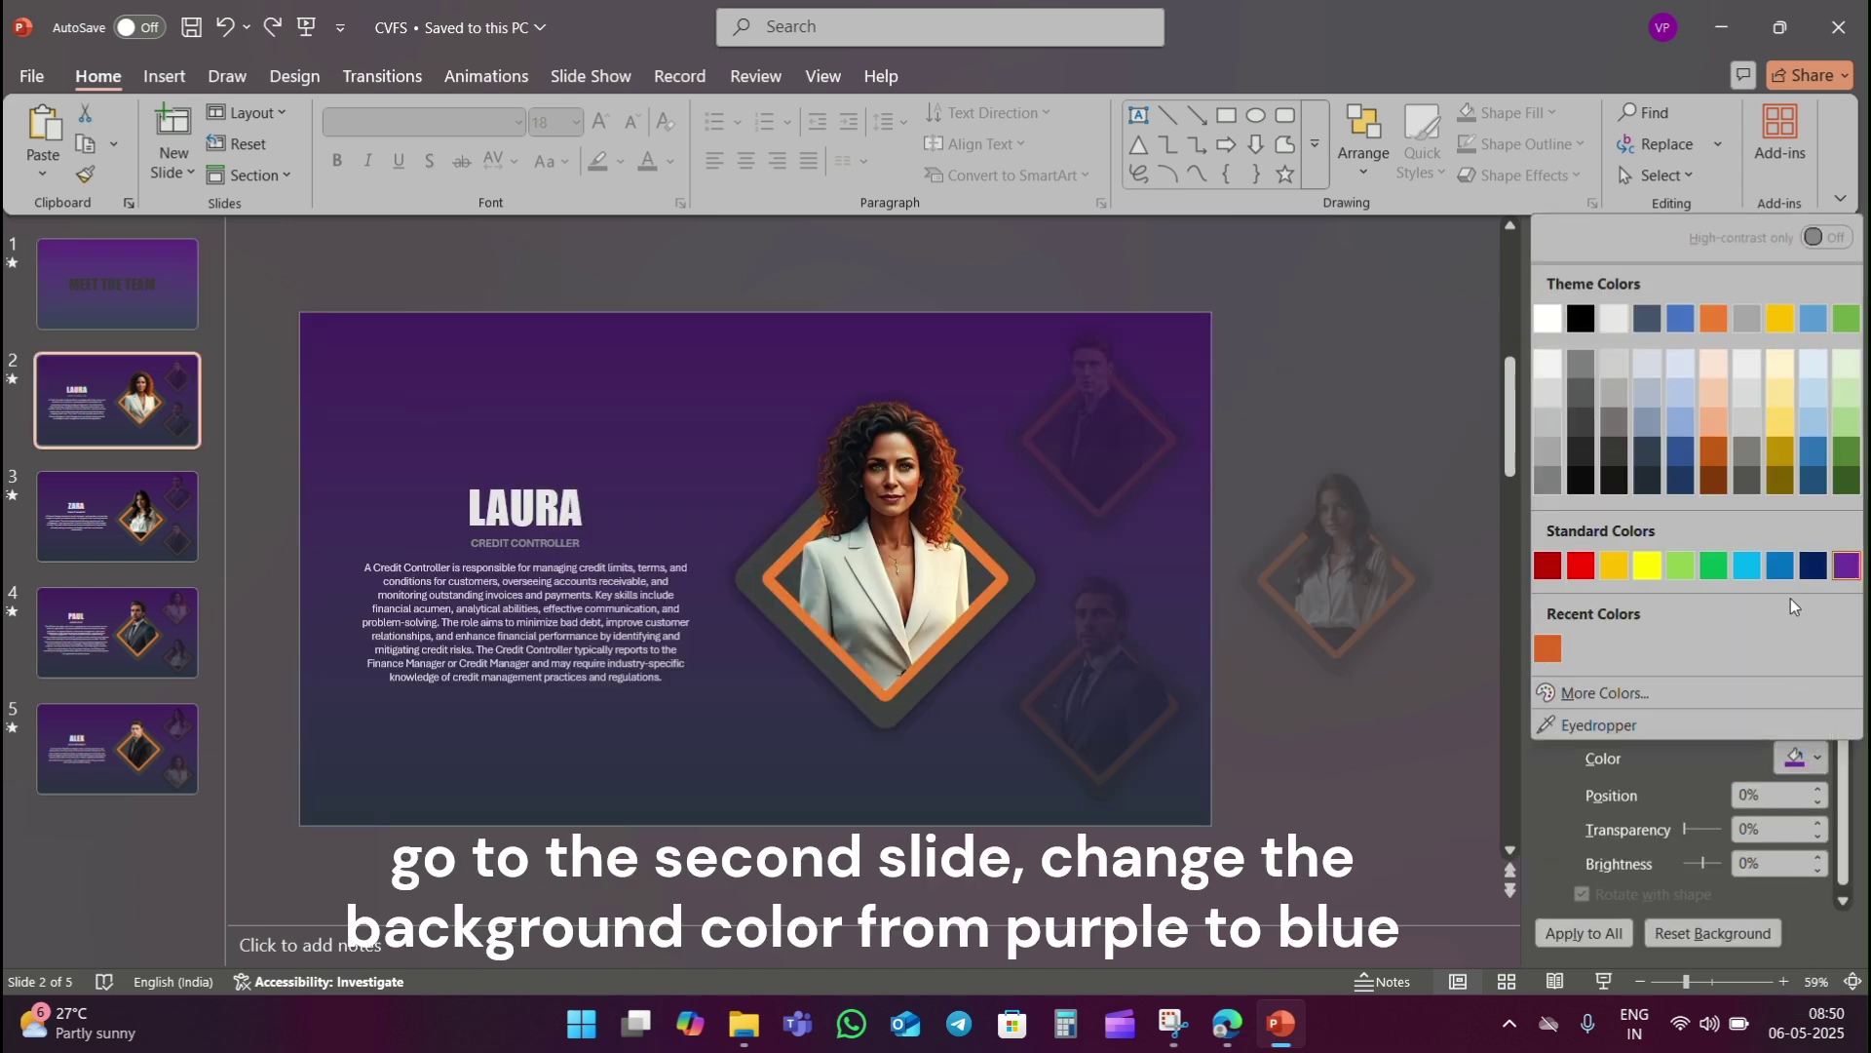
{"action": "left_click", "coordinate": [1814, 460]}
{"action": "key", "text": "Page_Down"}
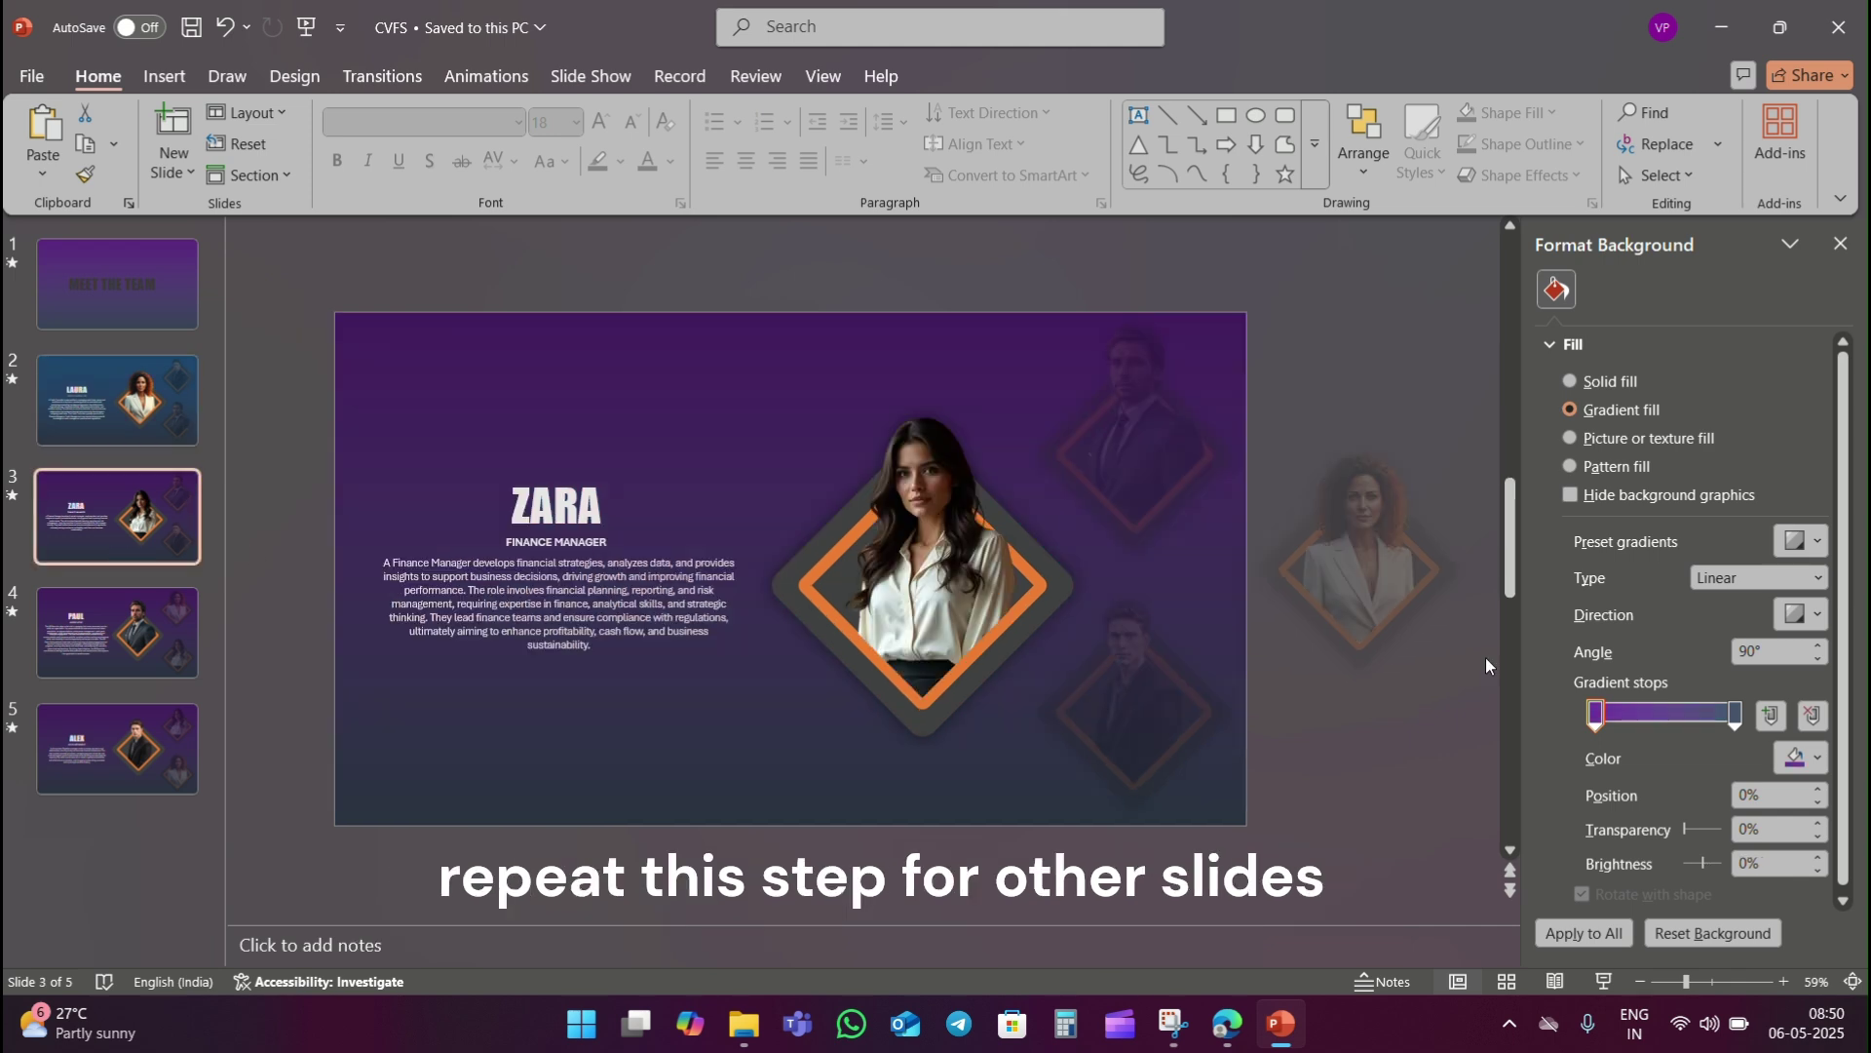
{"action": "left_click", "coordinate": [1808, 750]}
{"action": "left_click", "coordinate": [1811, 480]}
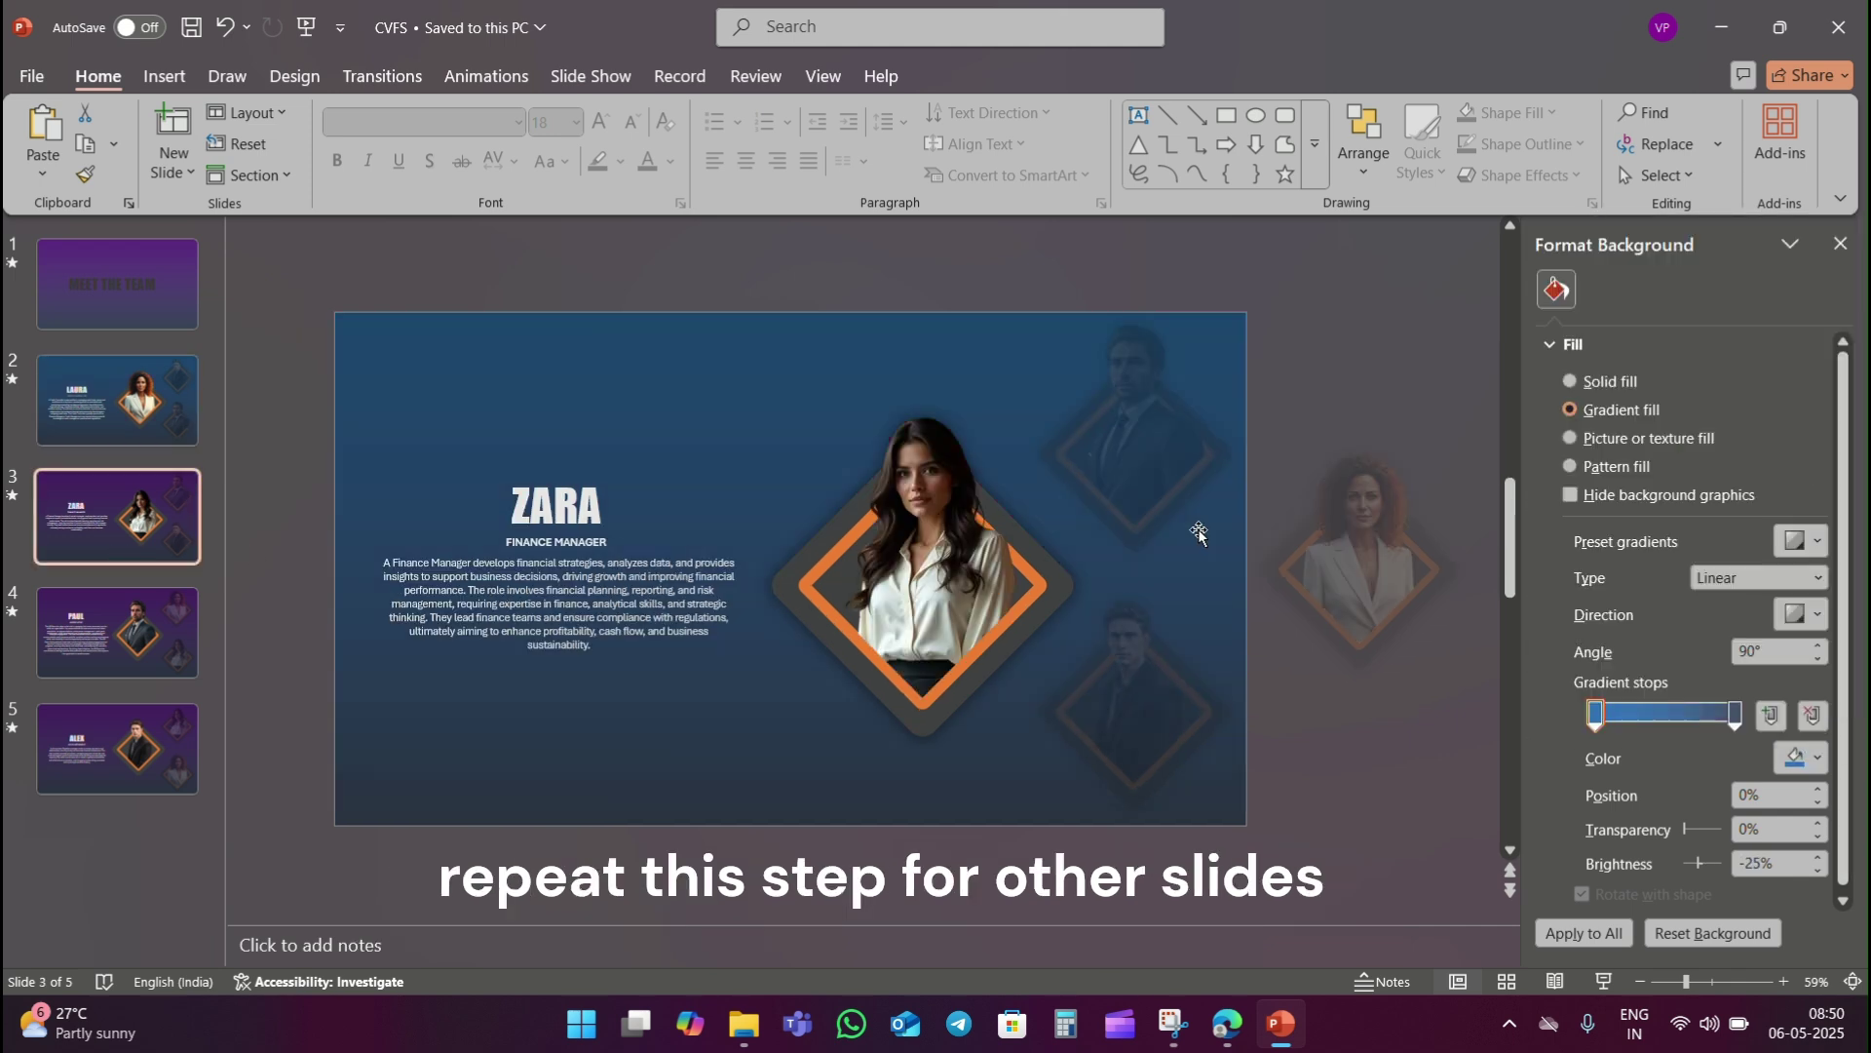
- Make the PAUL and ALEX slide backgrounds blue, then return to the title slide
{"action": "left_click", "coordinate": [151, 648]}
{"action": "left_click", "coordinate": [1808, 758]}
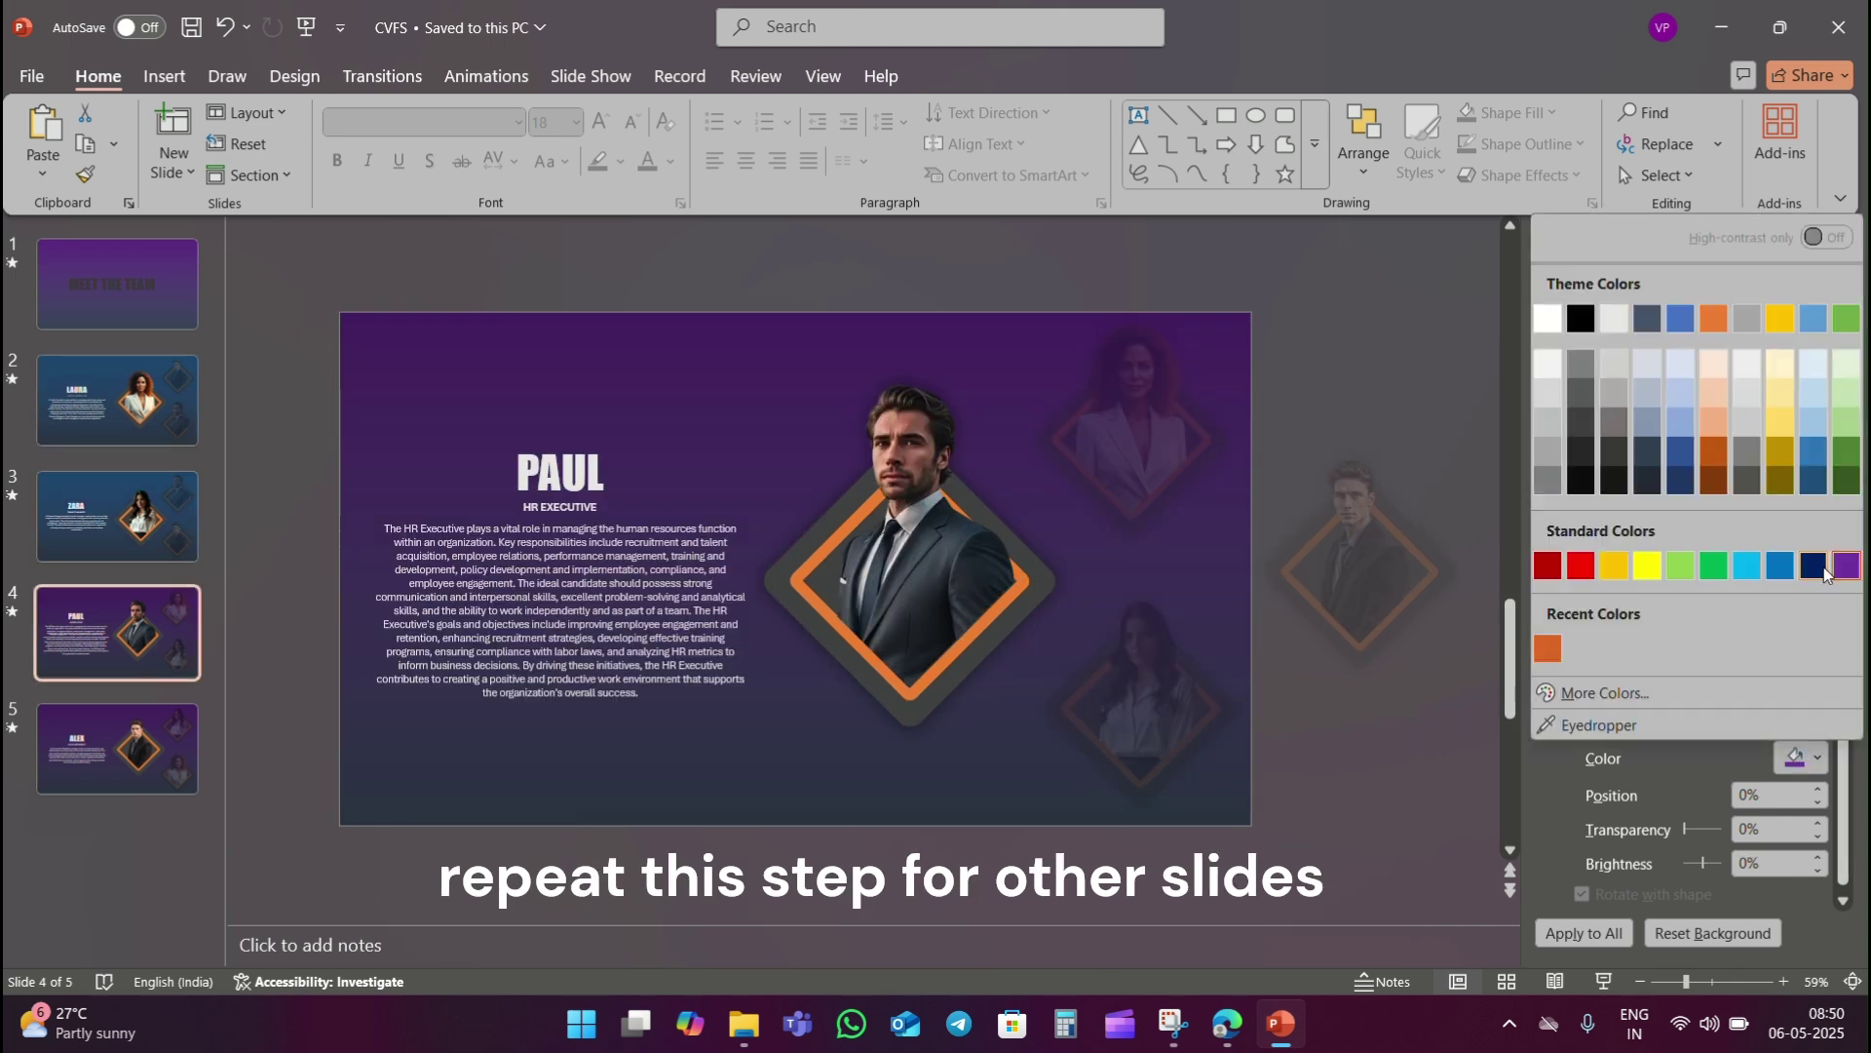
{"action": "left_click", "coordinate": [1811, 454]}
{"action": "left_click", "coordinate": [182, 773]}
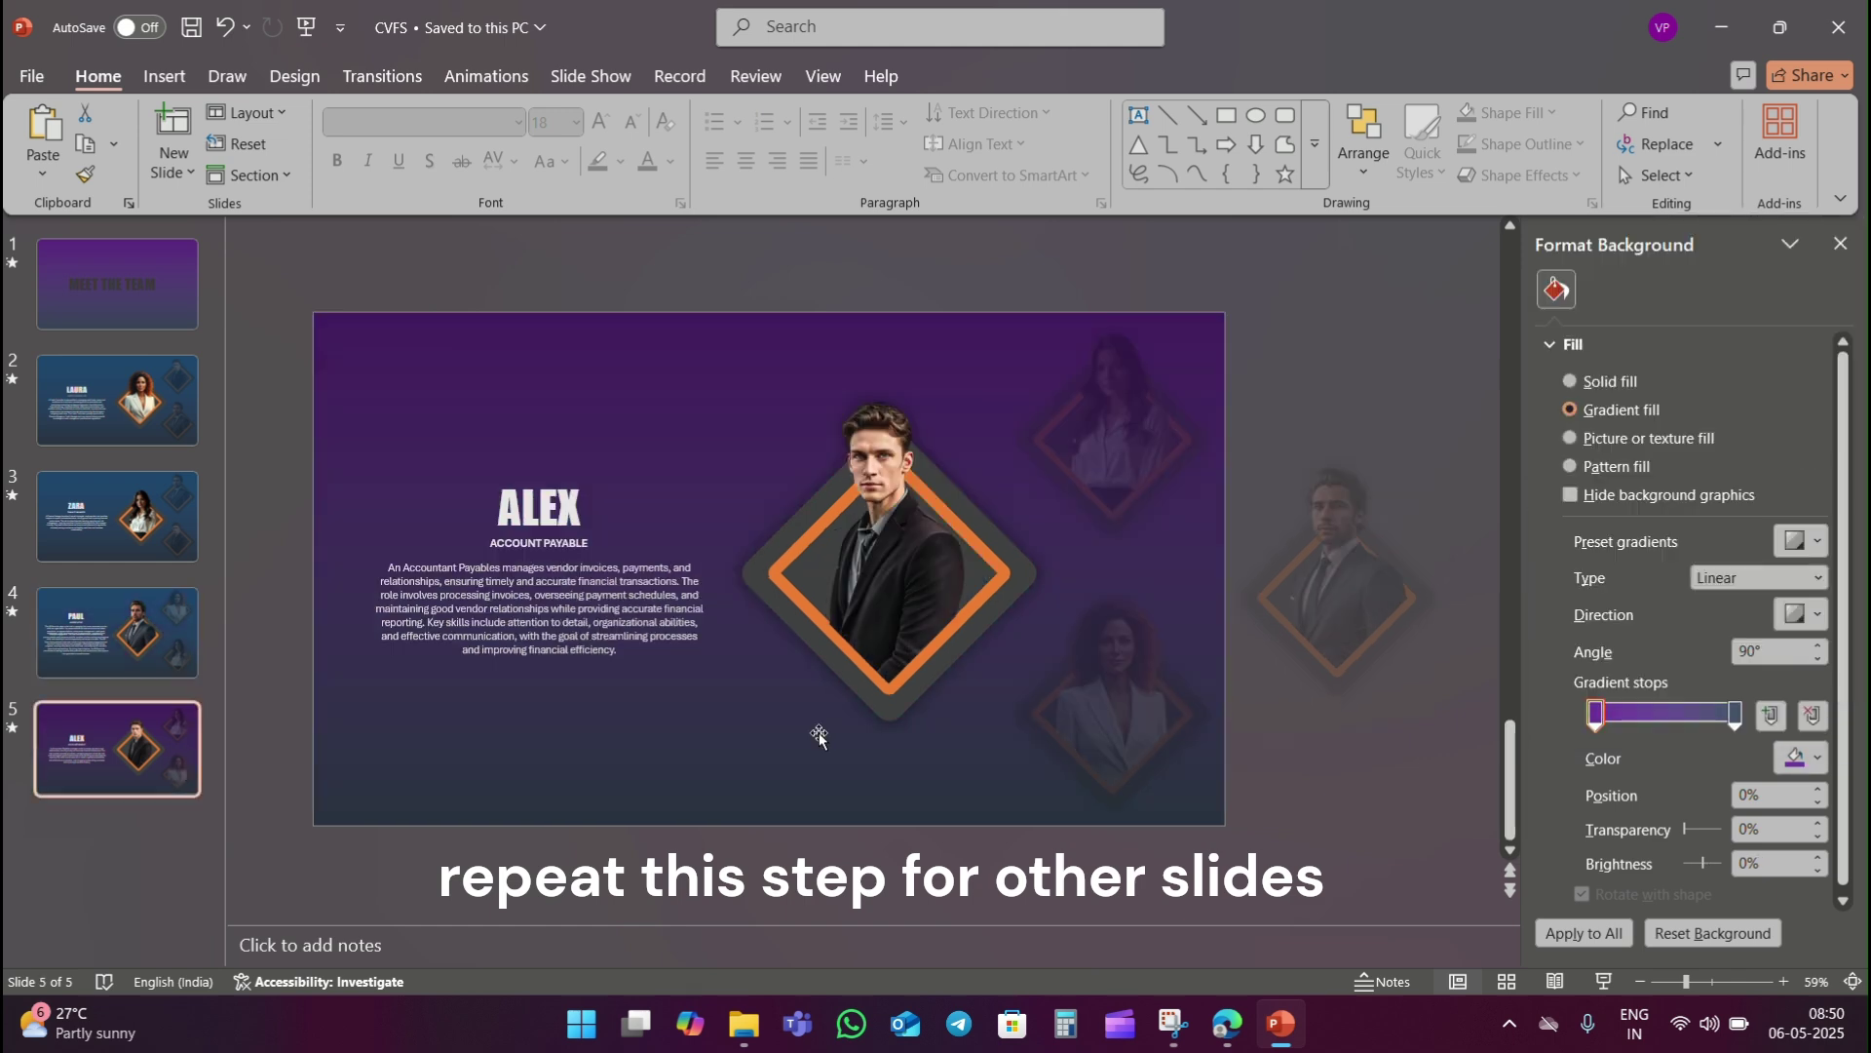
{"action": "left_click", "coordinate": [1798, 756]}
{"action": "left_click", "coordinate": [1815, 450]}
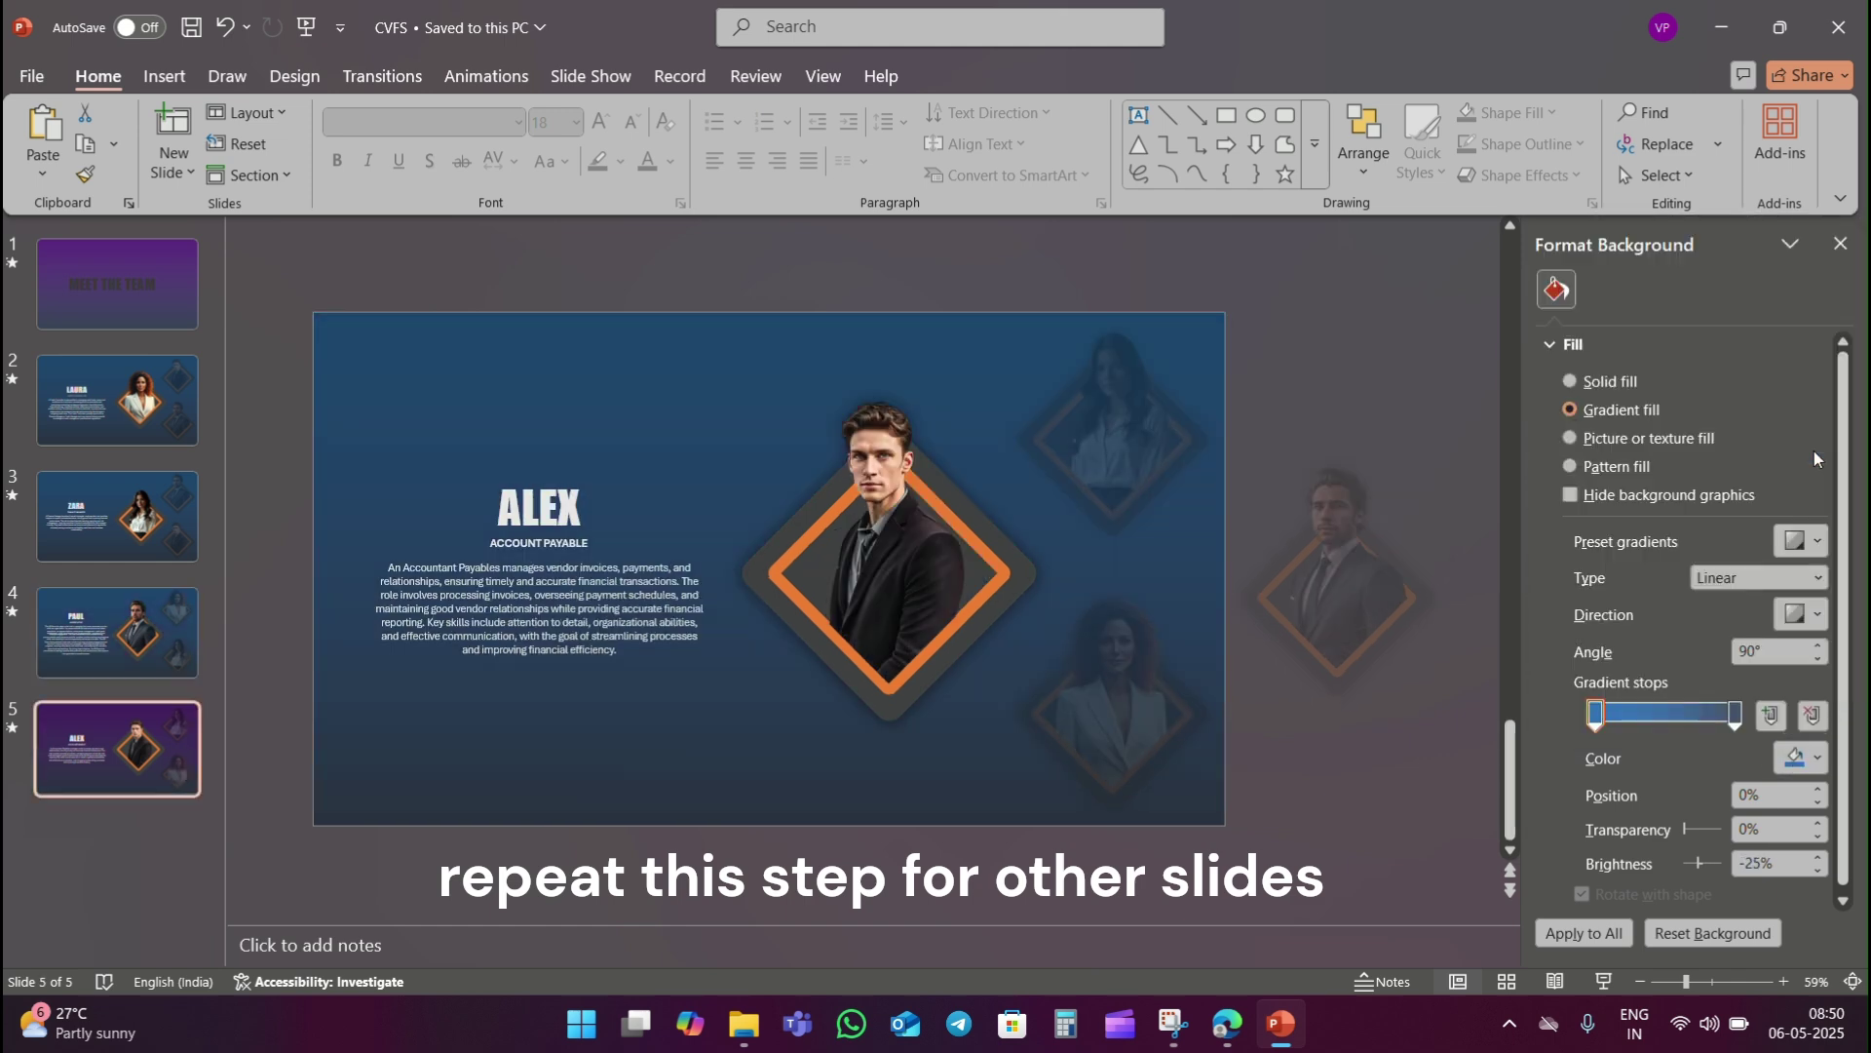
{"action": "left_click", "coordinate": [142, 283]}
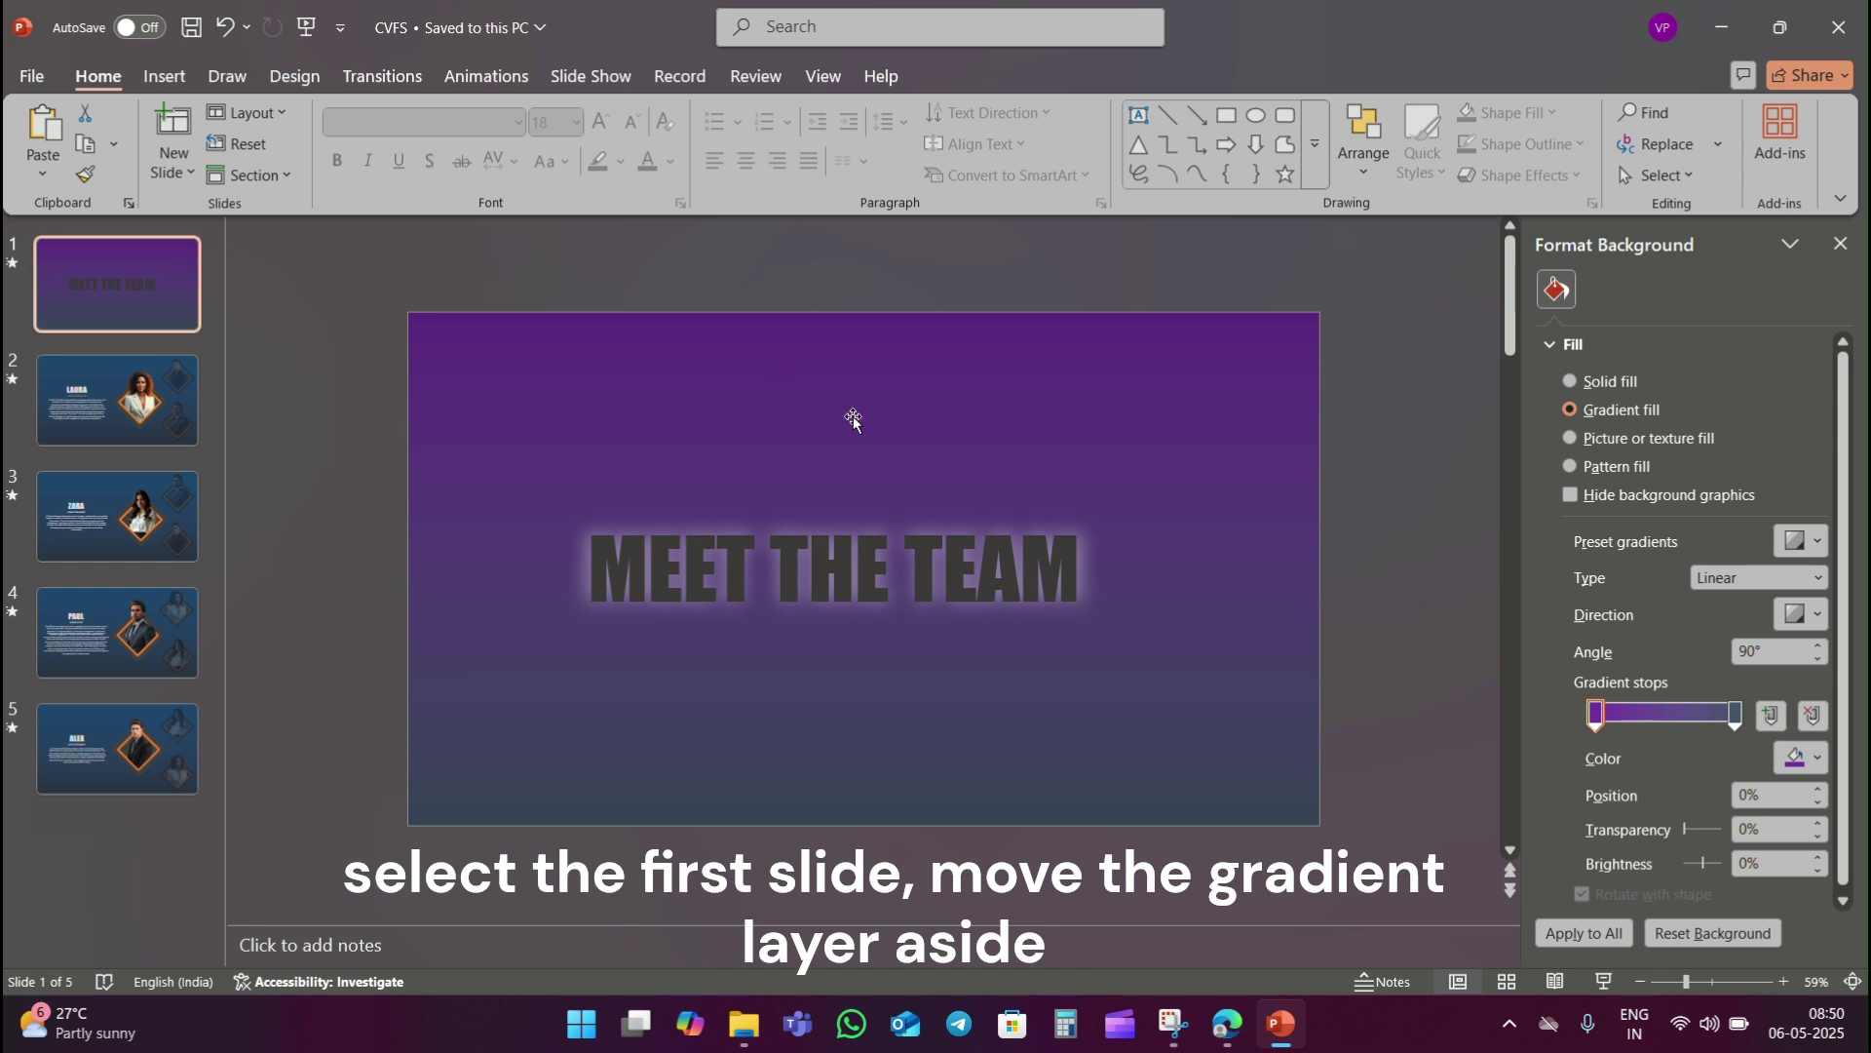
- Move the title slide's overlay aside, select all six purple rectangles, and go to the LAURA slide
{"action": "left_click_drag", "start_coordinate": [854, 421], "coordinate": [835, 562]}
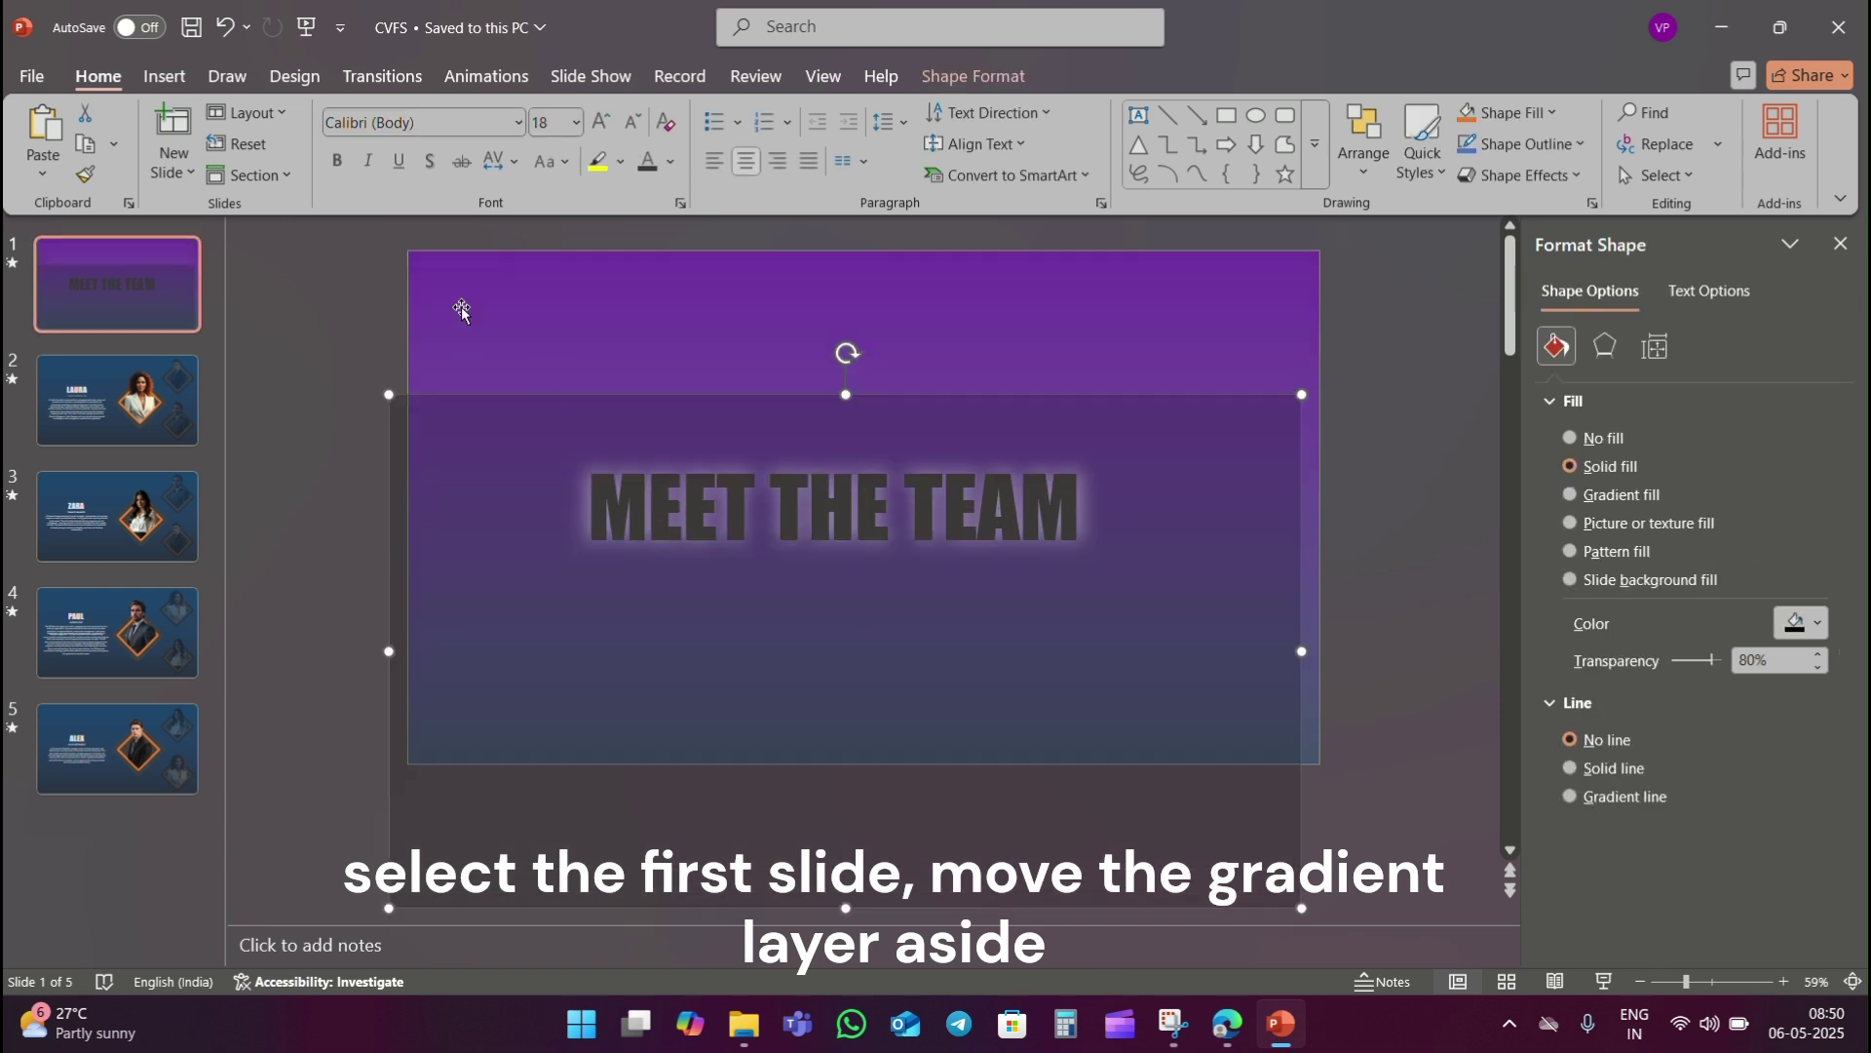
{"action": "left_click", "coordinate": [462, 310]}
{"action": "left_click", "coordinate": [594, 301], "text": "shift"}
{"action": "left_click", "coordinate": [790, 301], "text": "shift"}
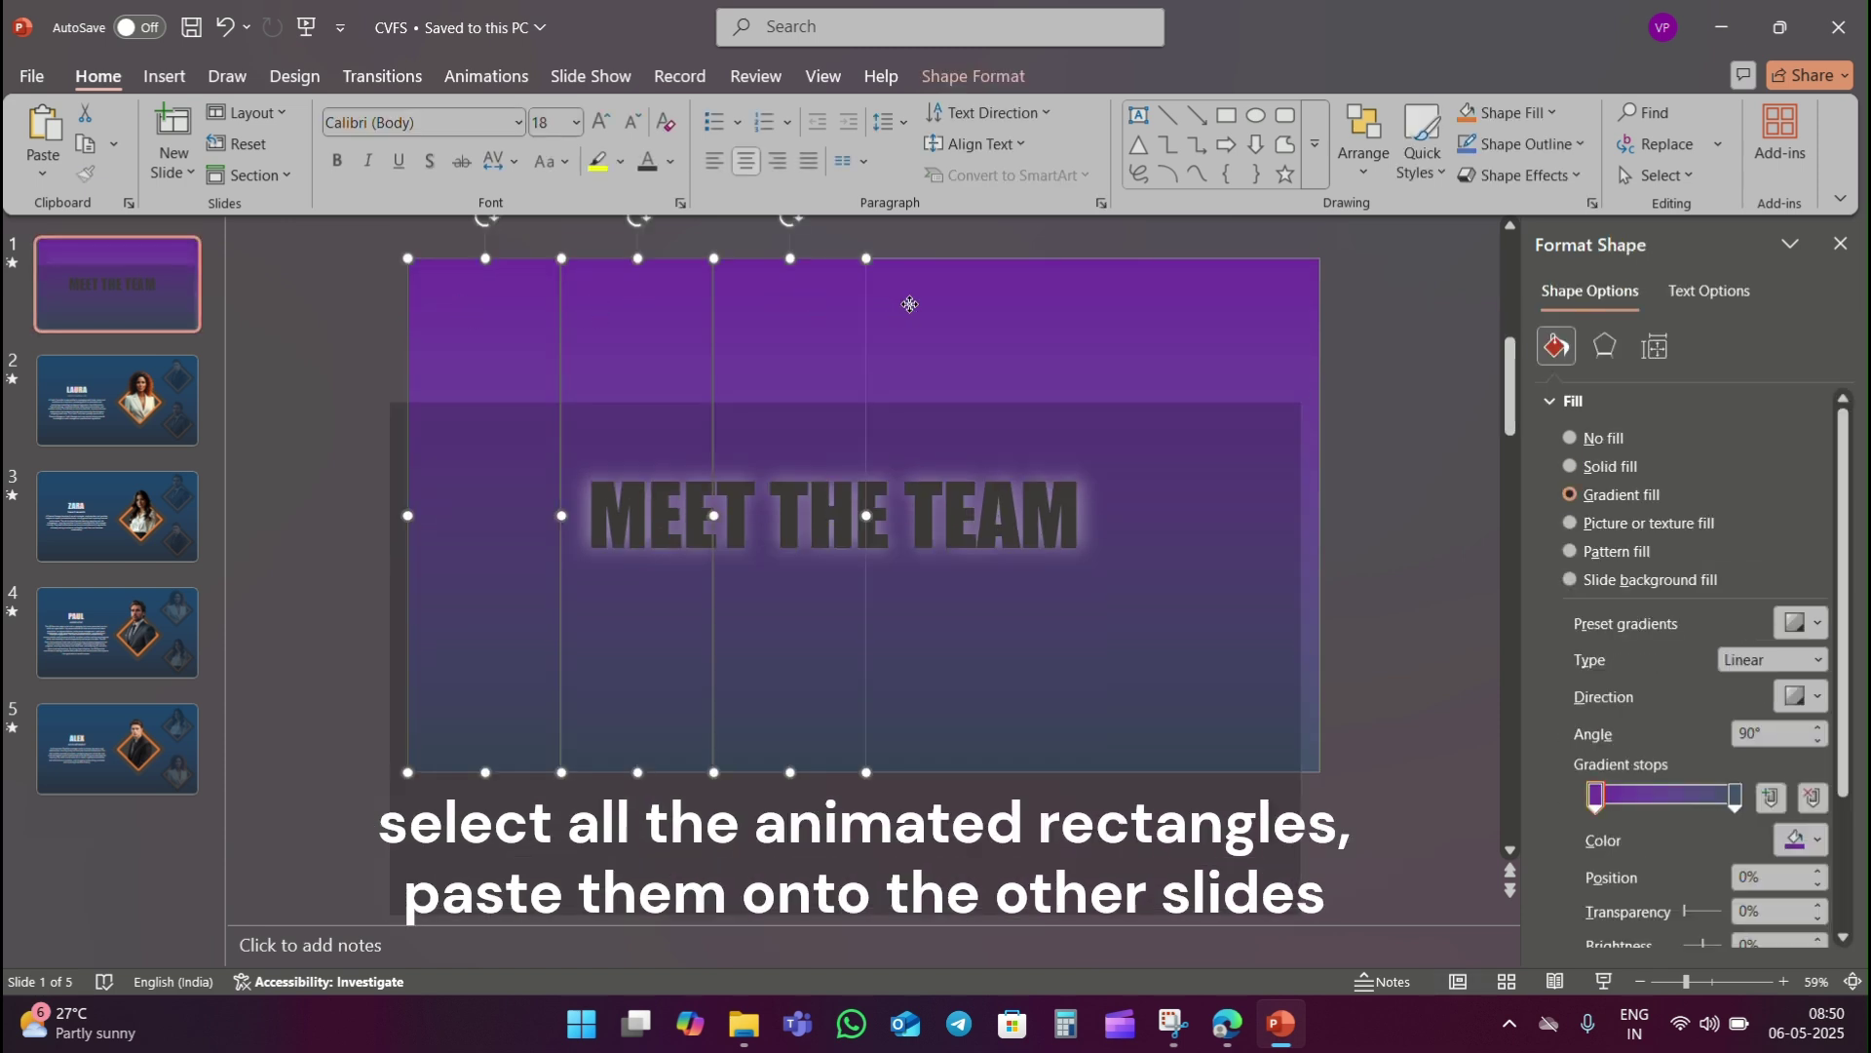
{"action": "left_click", "coordinate": [909, 304], "text": "shift"}
{"action": "left_click", "coordinate": [1062, 308], "text": "shift"}
{"action": "left_click", "coordinate": [1194, 310], "text": "shift"}
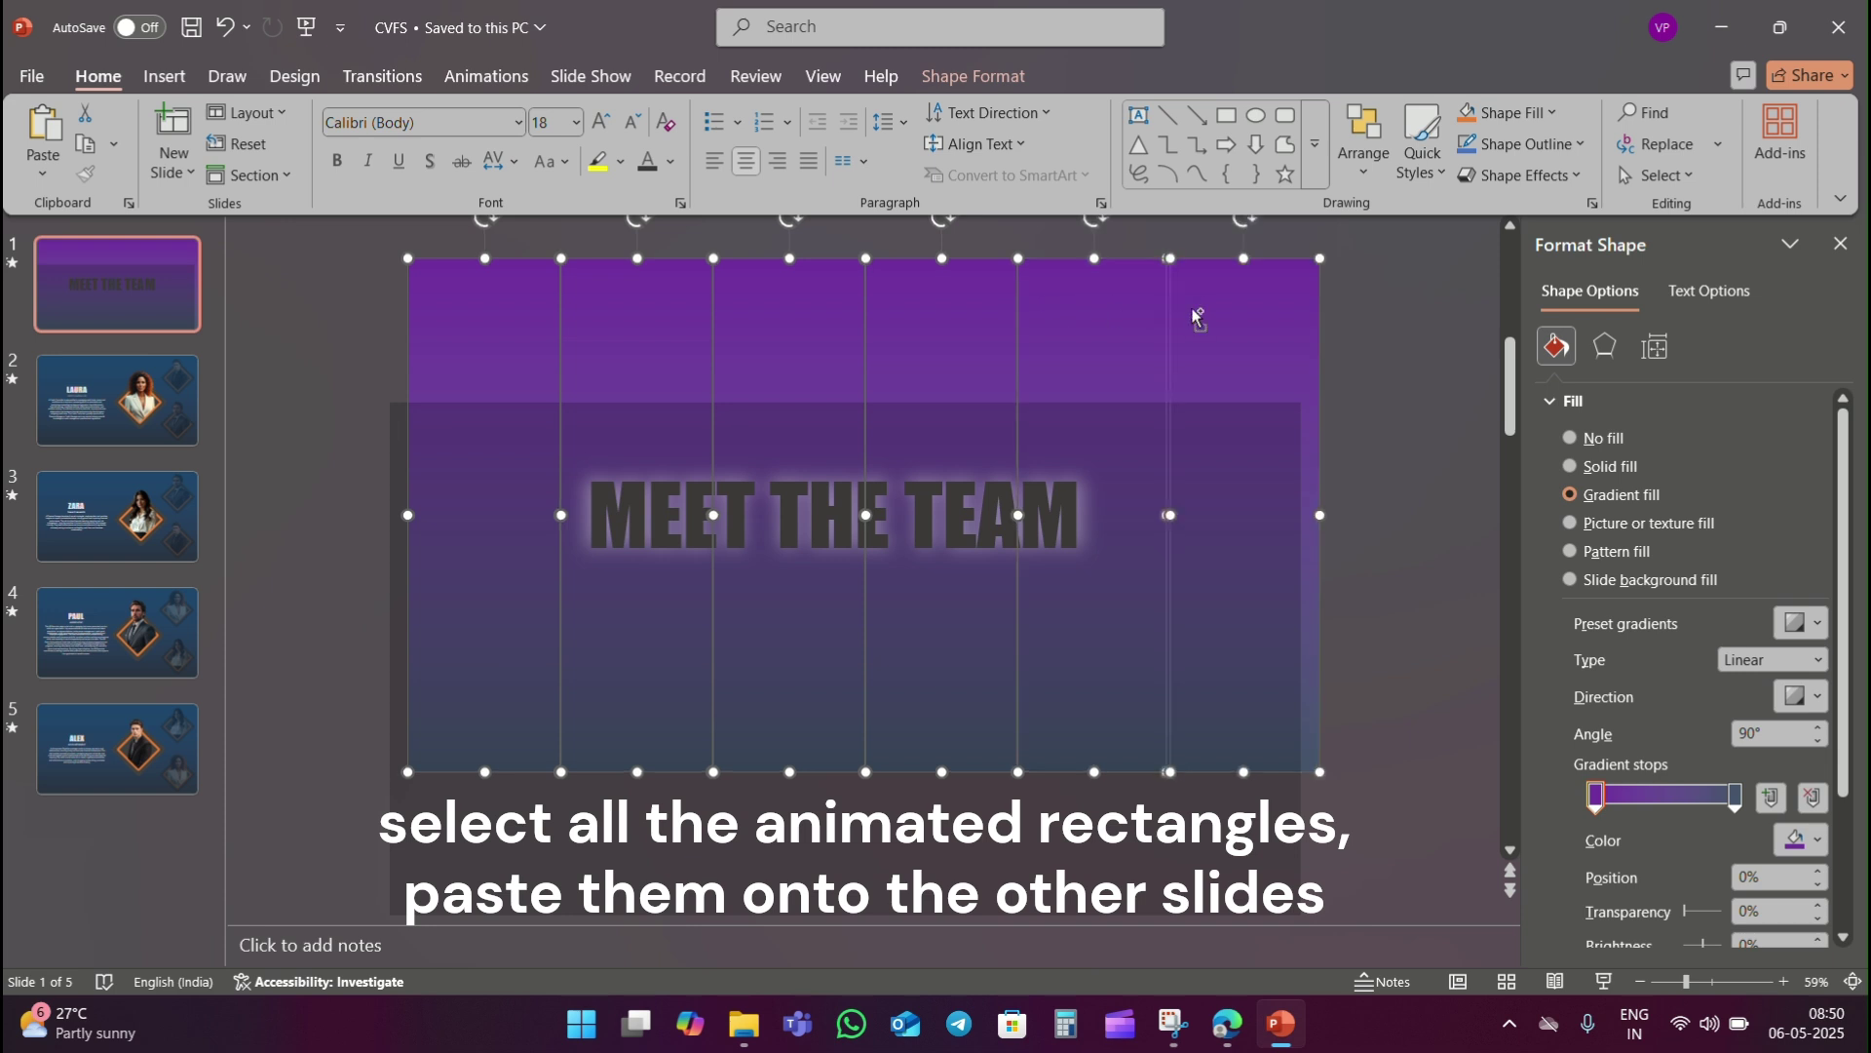
{"action": "left_click", "coordinate": [99, 439]}
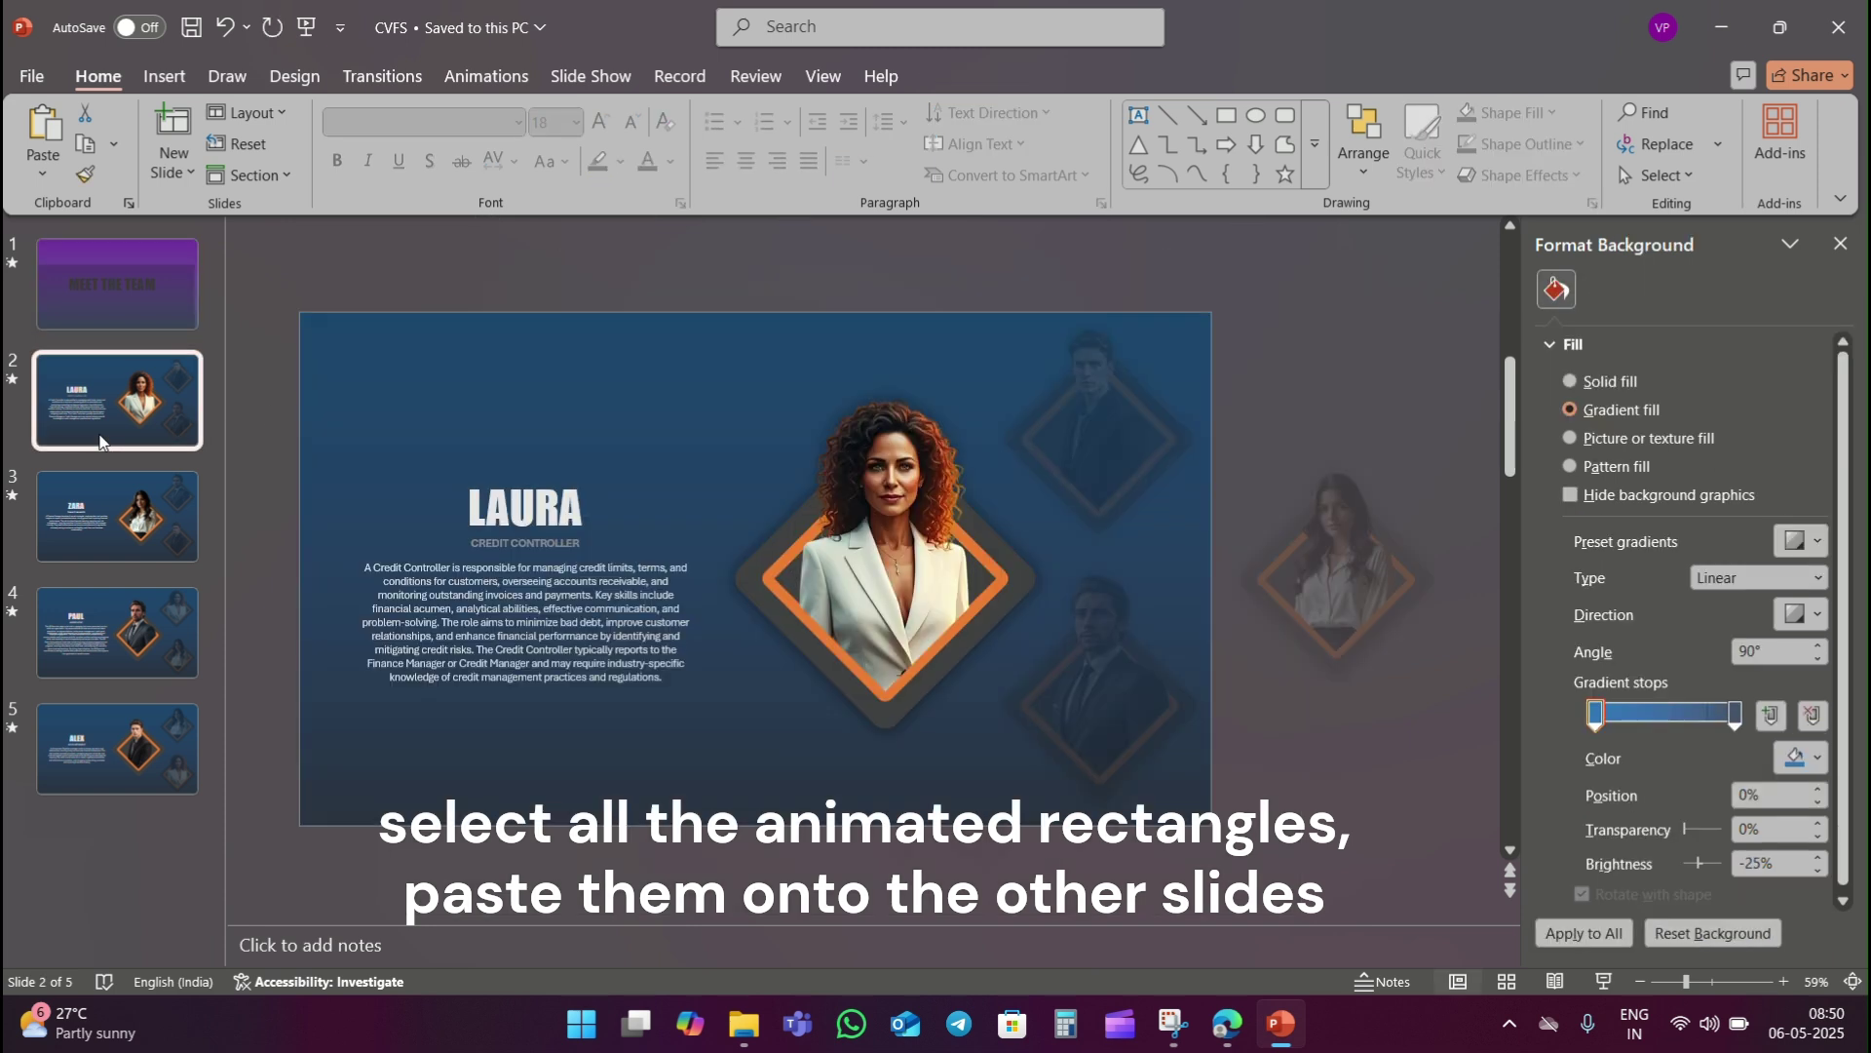
- Paste the six purple stripes onto the LAURA and ZARA slides, sent behind their content
{"action": "key", "text": "ctrl+v"}
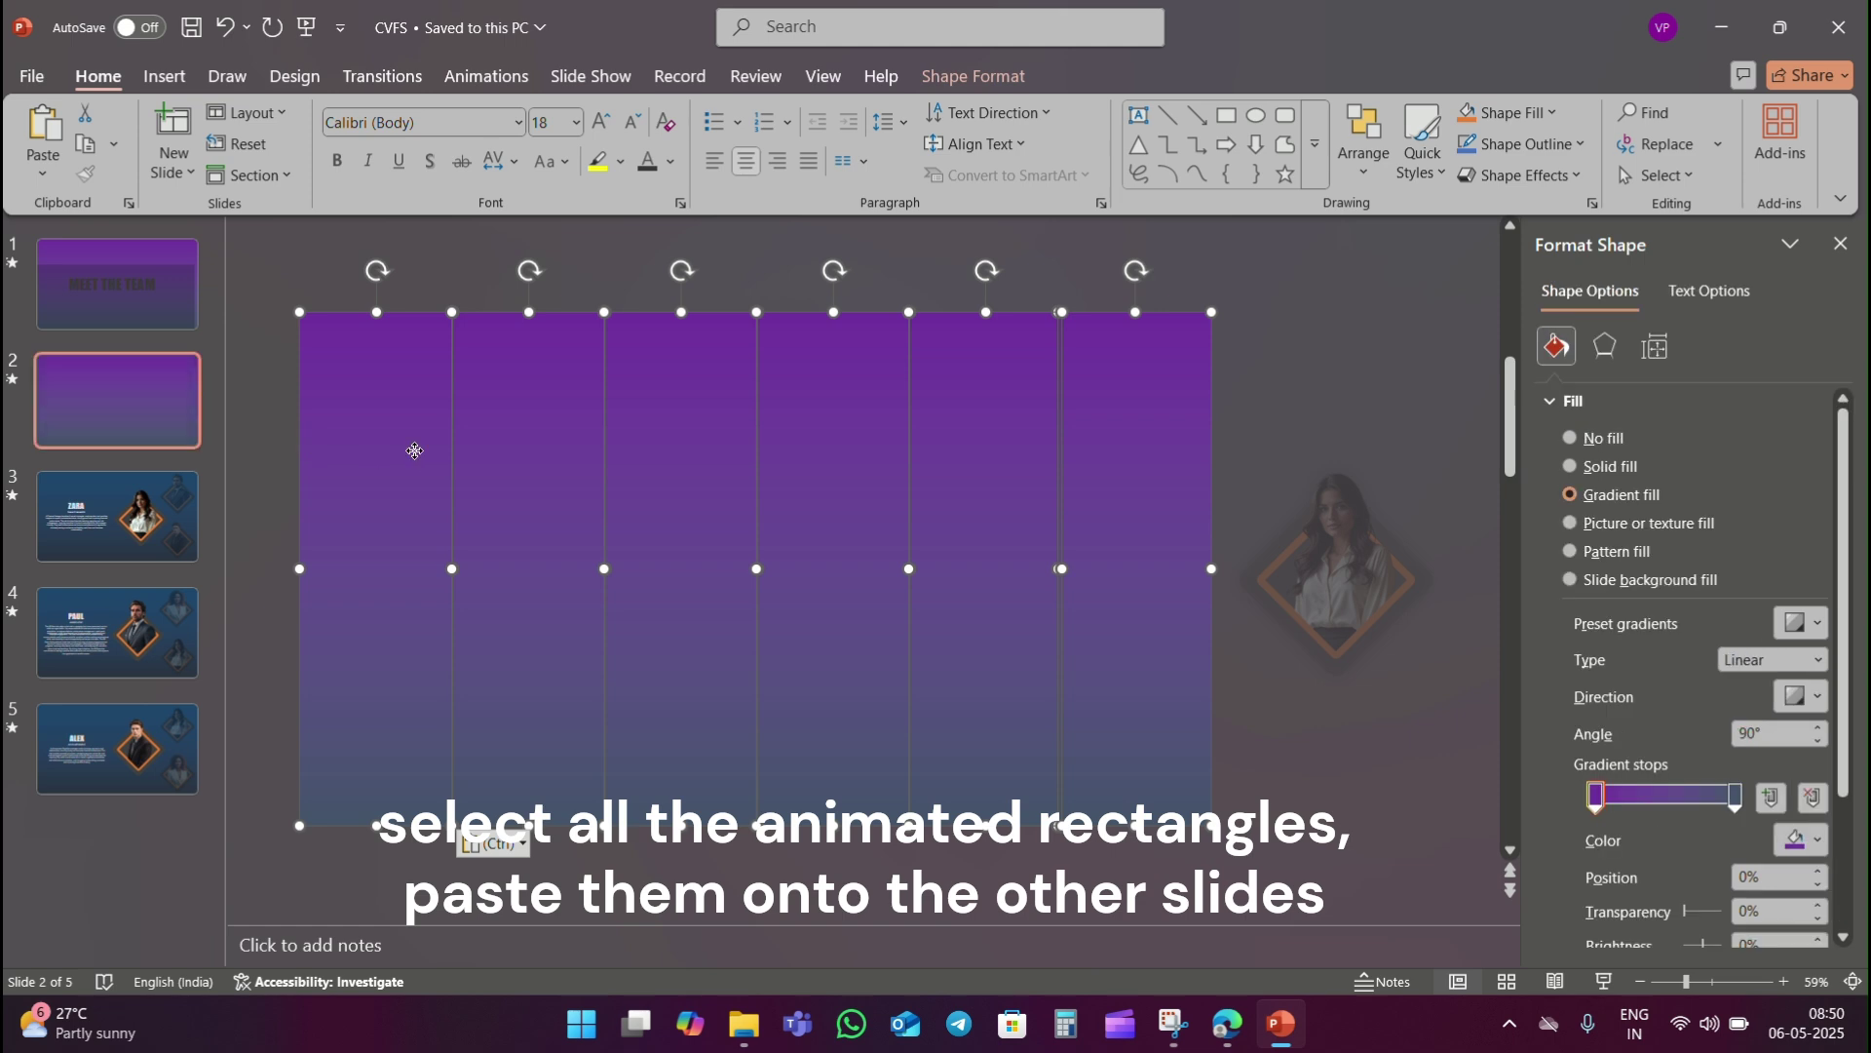
{"action": "right_click", "coordinate": [417, 451]}
{"action": "left_click", "coordinate": [502, 731]}
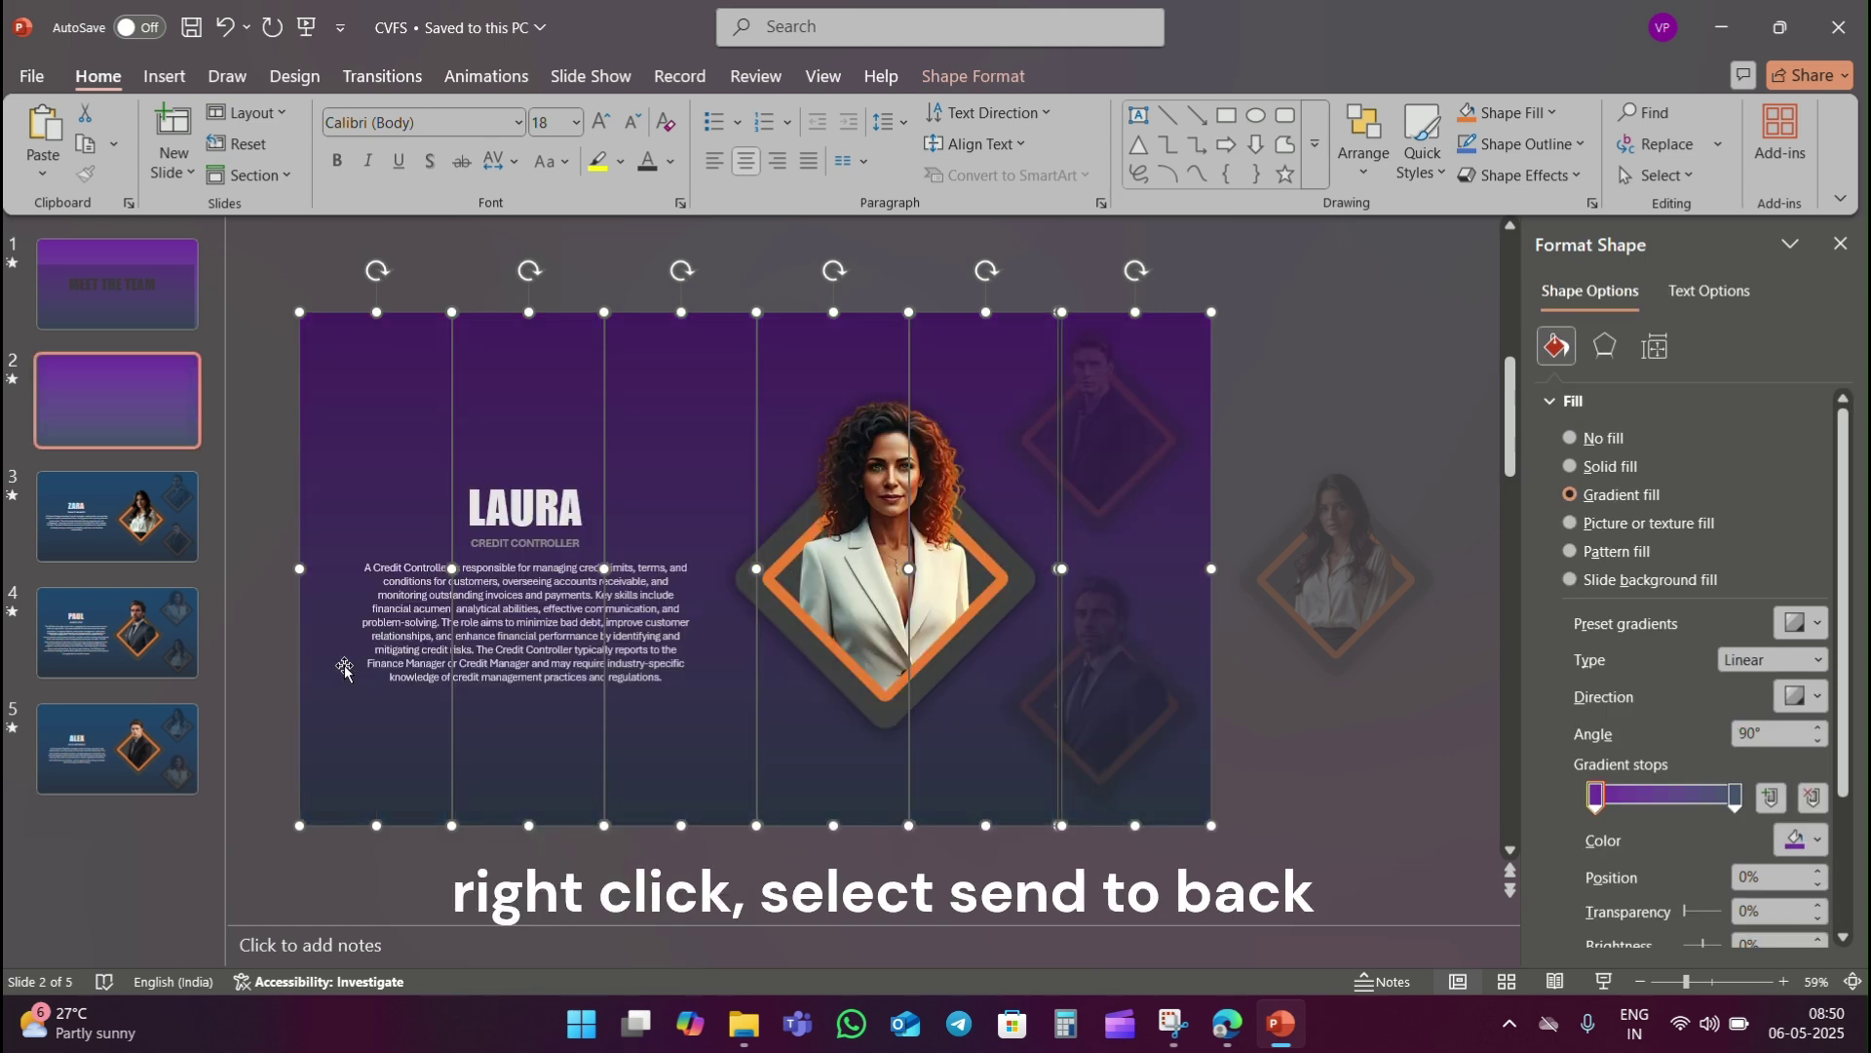
{"action": "left_click", "coordinate": [166, 551]}
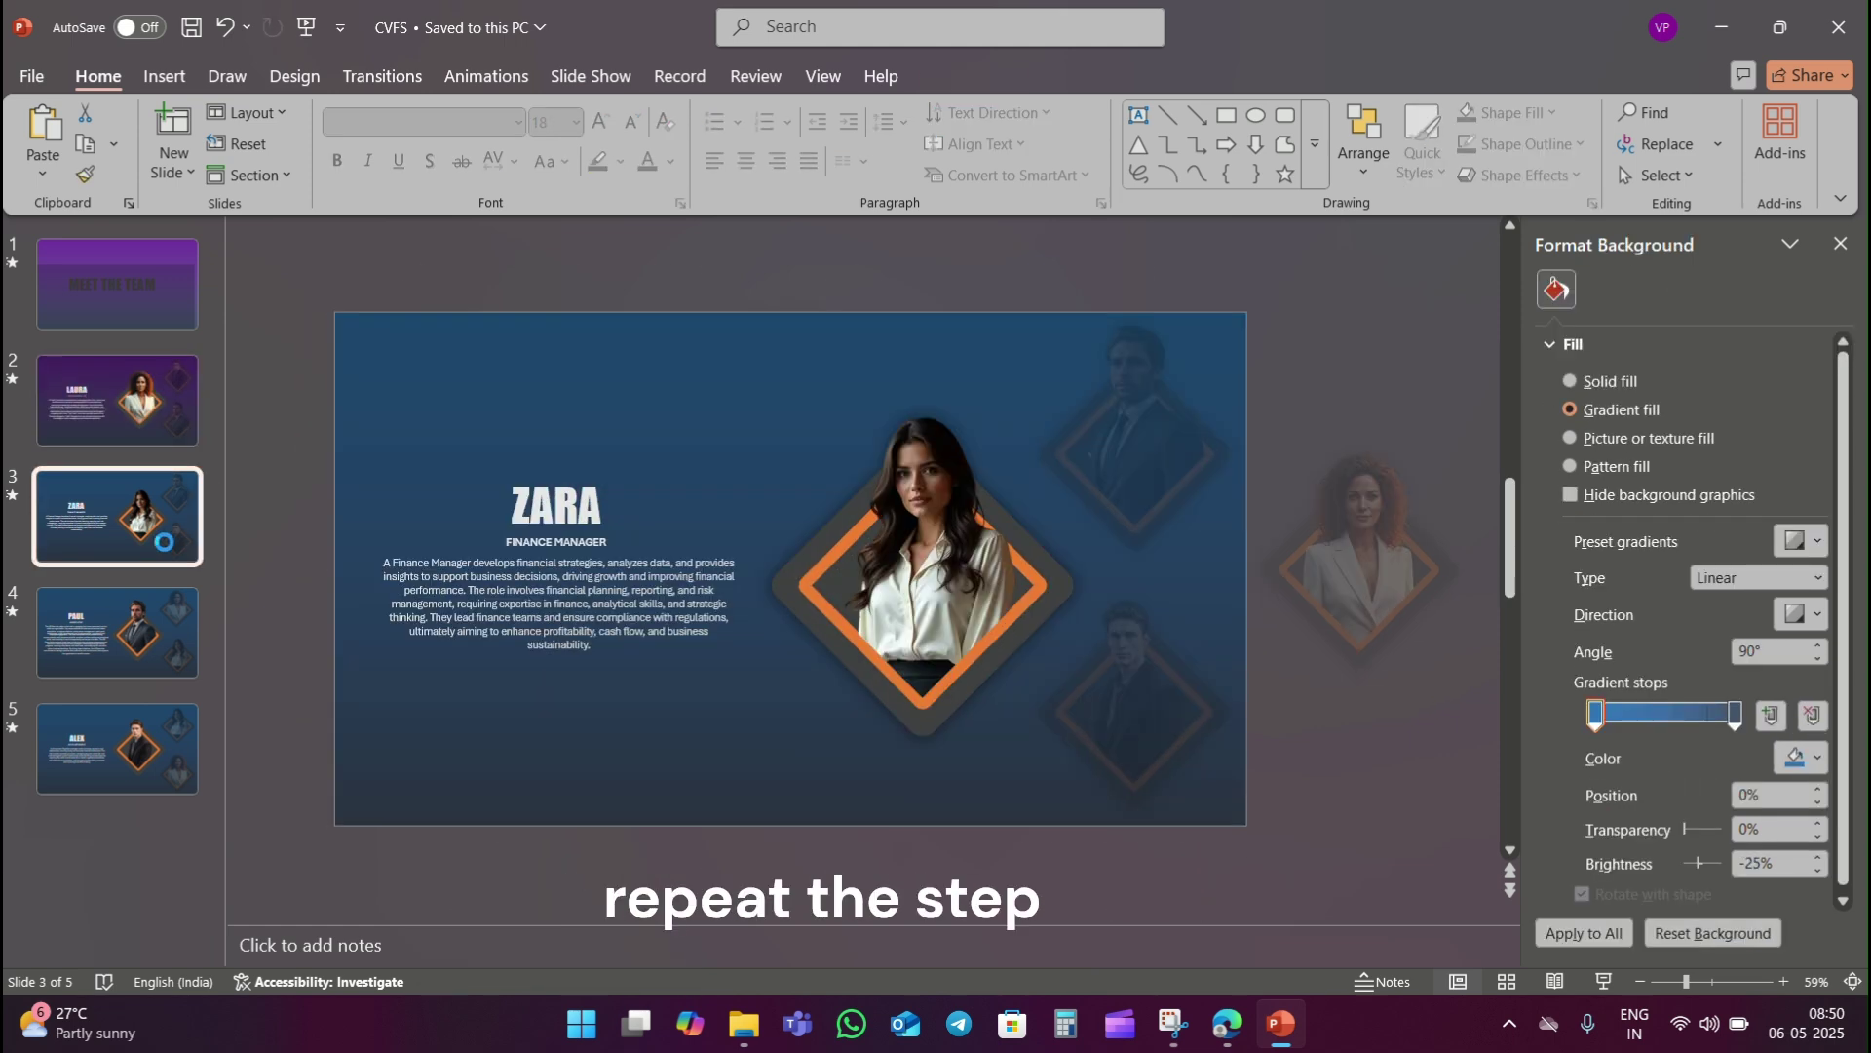
{"action": "key", "text": "ctrl+v"}
{"action": "right_click", "coordinate": [488, 460]}
{"action": "left_click", "coordinate": [502, 743]}
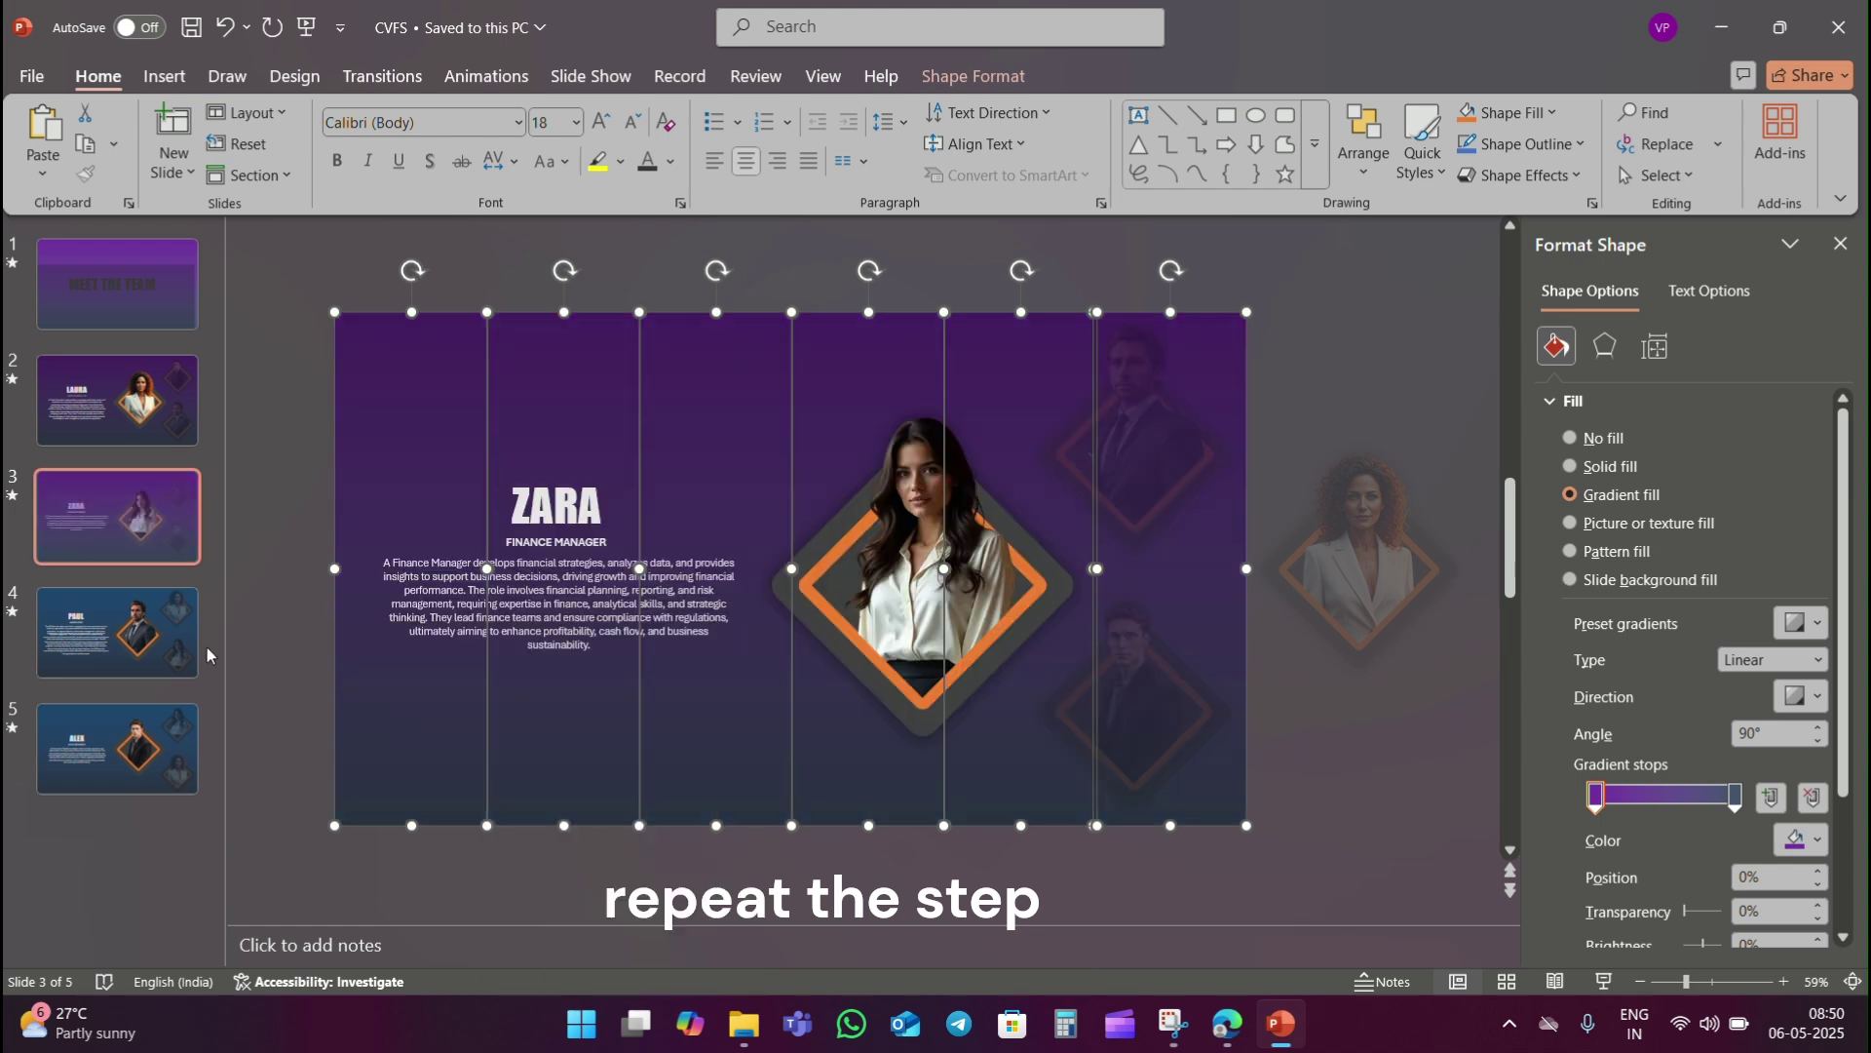
- Paste the six purple stripes onto the PAUL and ALEX slides, sent behind their content
{"action": "left_click", "coordinate": [195, 651]}
{"action": "key", "text": "ctrl+v"}
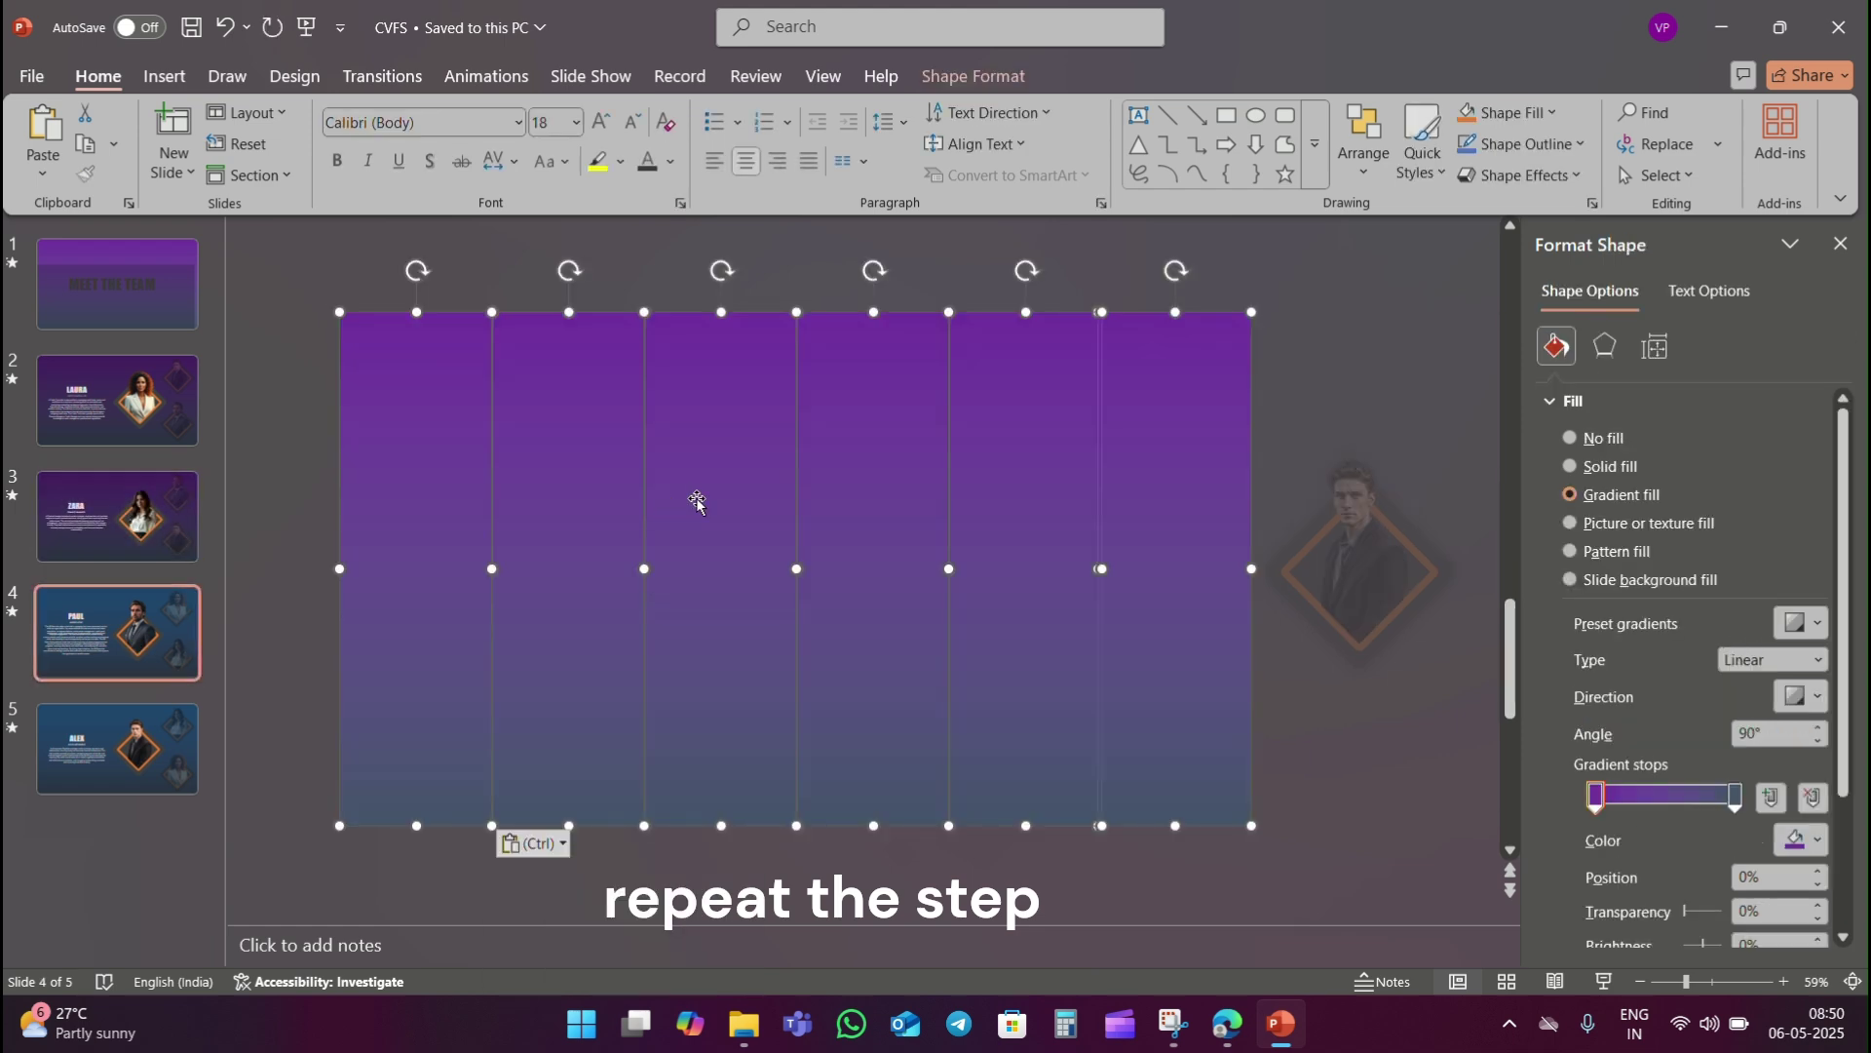
{"action": "right_click", "coordinate": [700, 501]}
{"action": "left_click", "coordinate": [769, 748]}
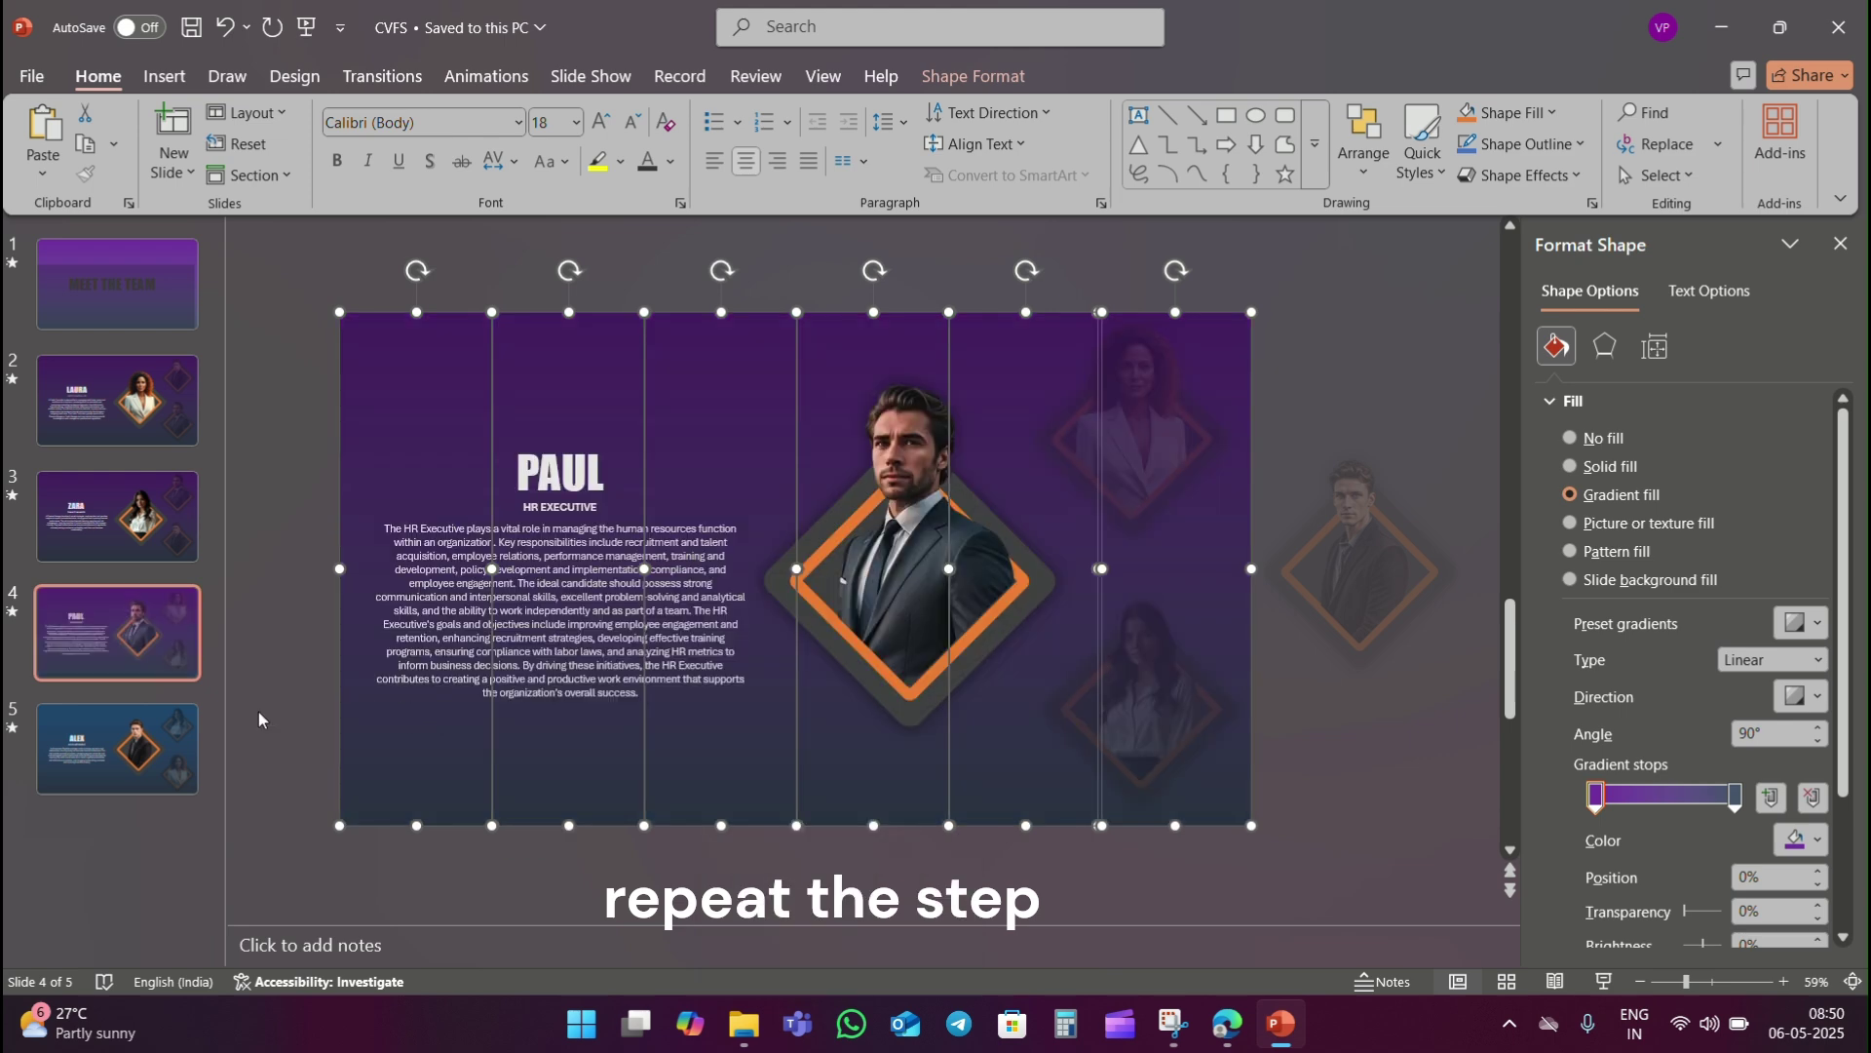
{"action": "key", "text": "Page_Down"}
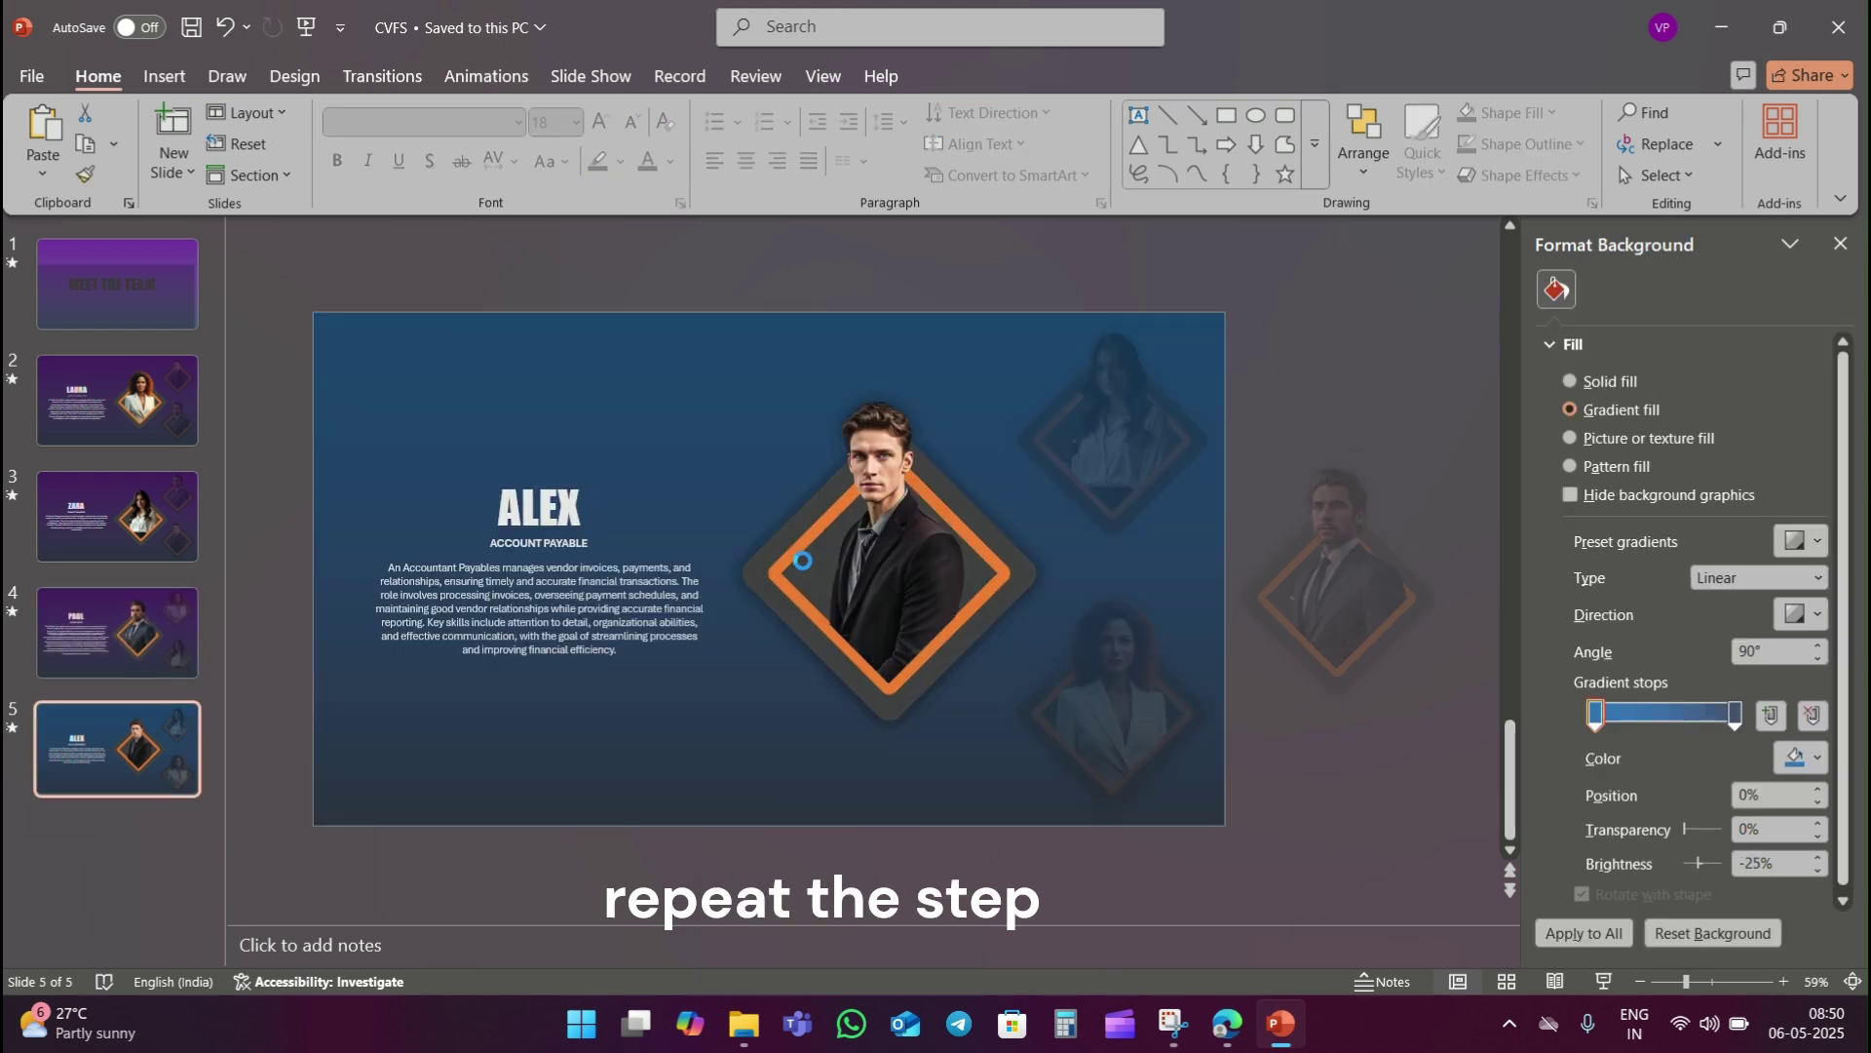
{"action": "key", "text": "ctrl+v"}
{"action": "right_click", "coordinate": [729, 546]}
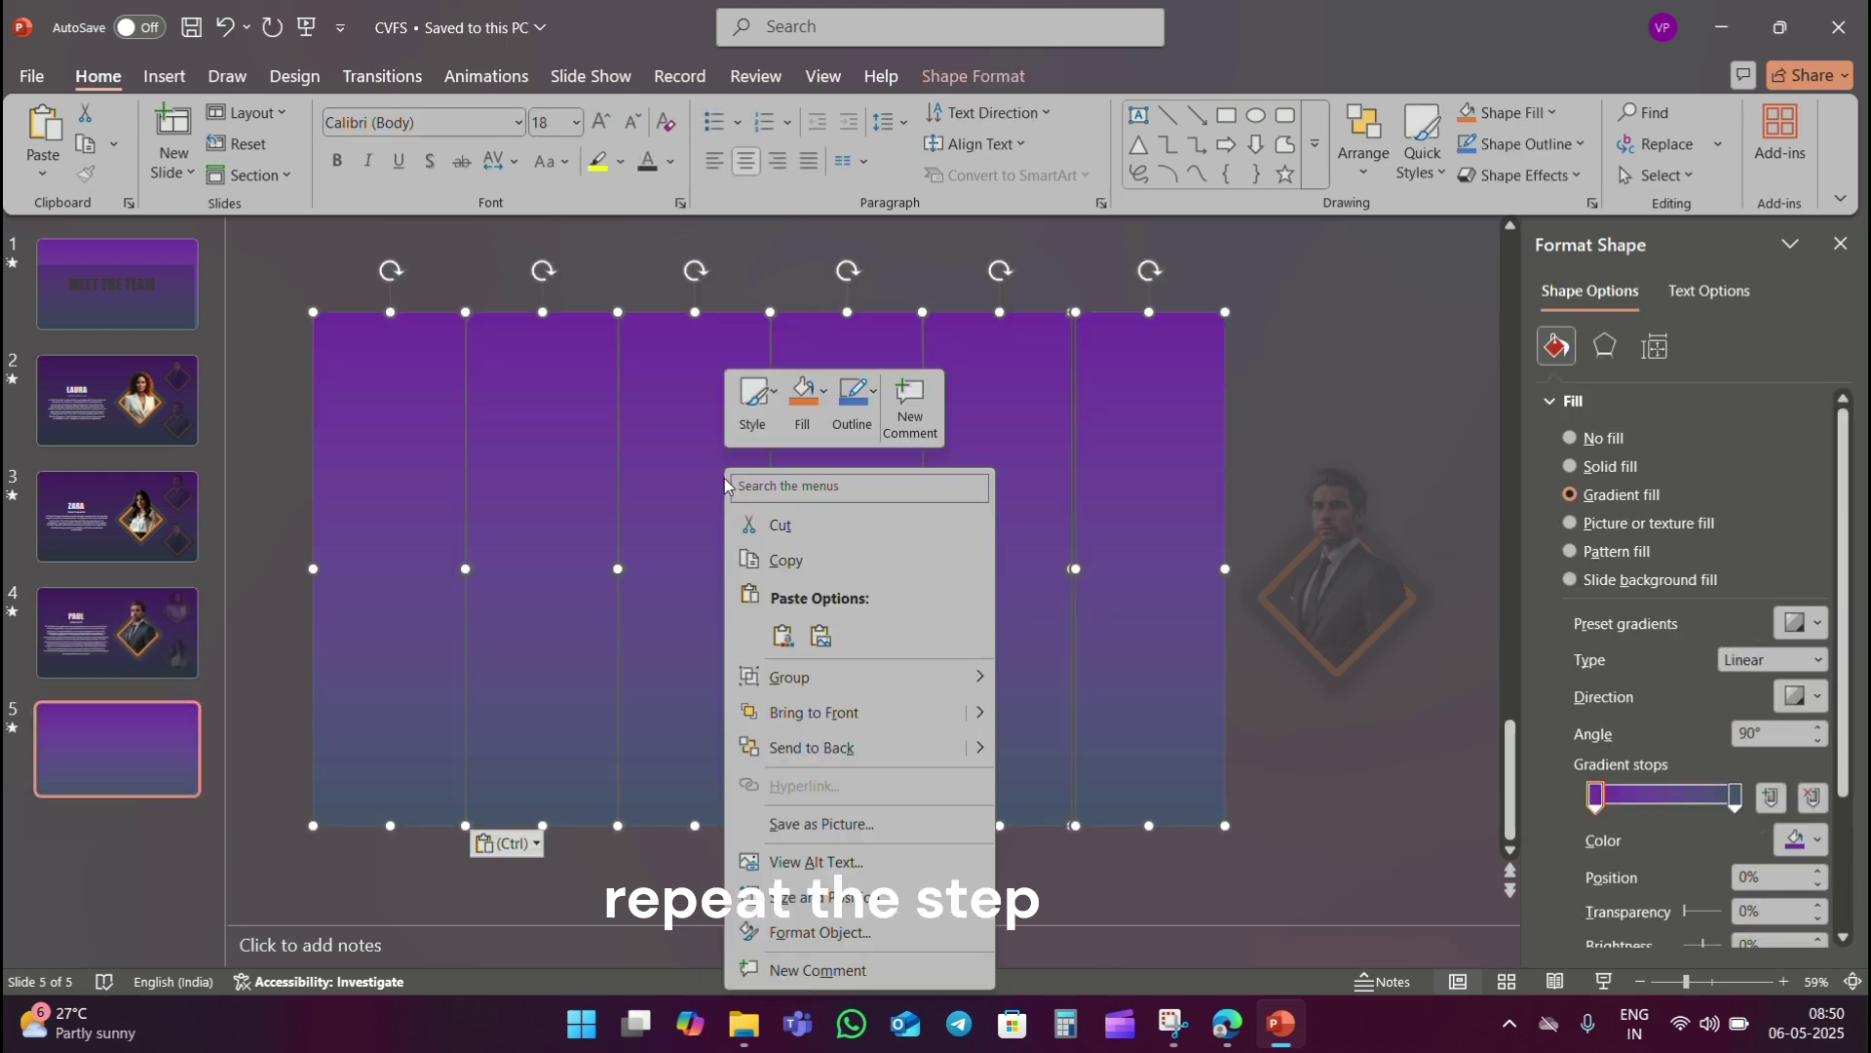
{"action": "left_click", "coordinate": [814, 748]}
{"action": "left_click", "coordinate": [234, 258]}
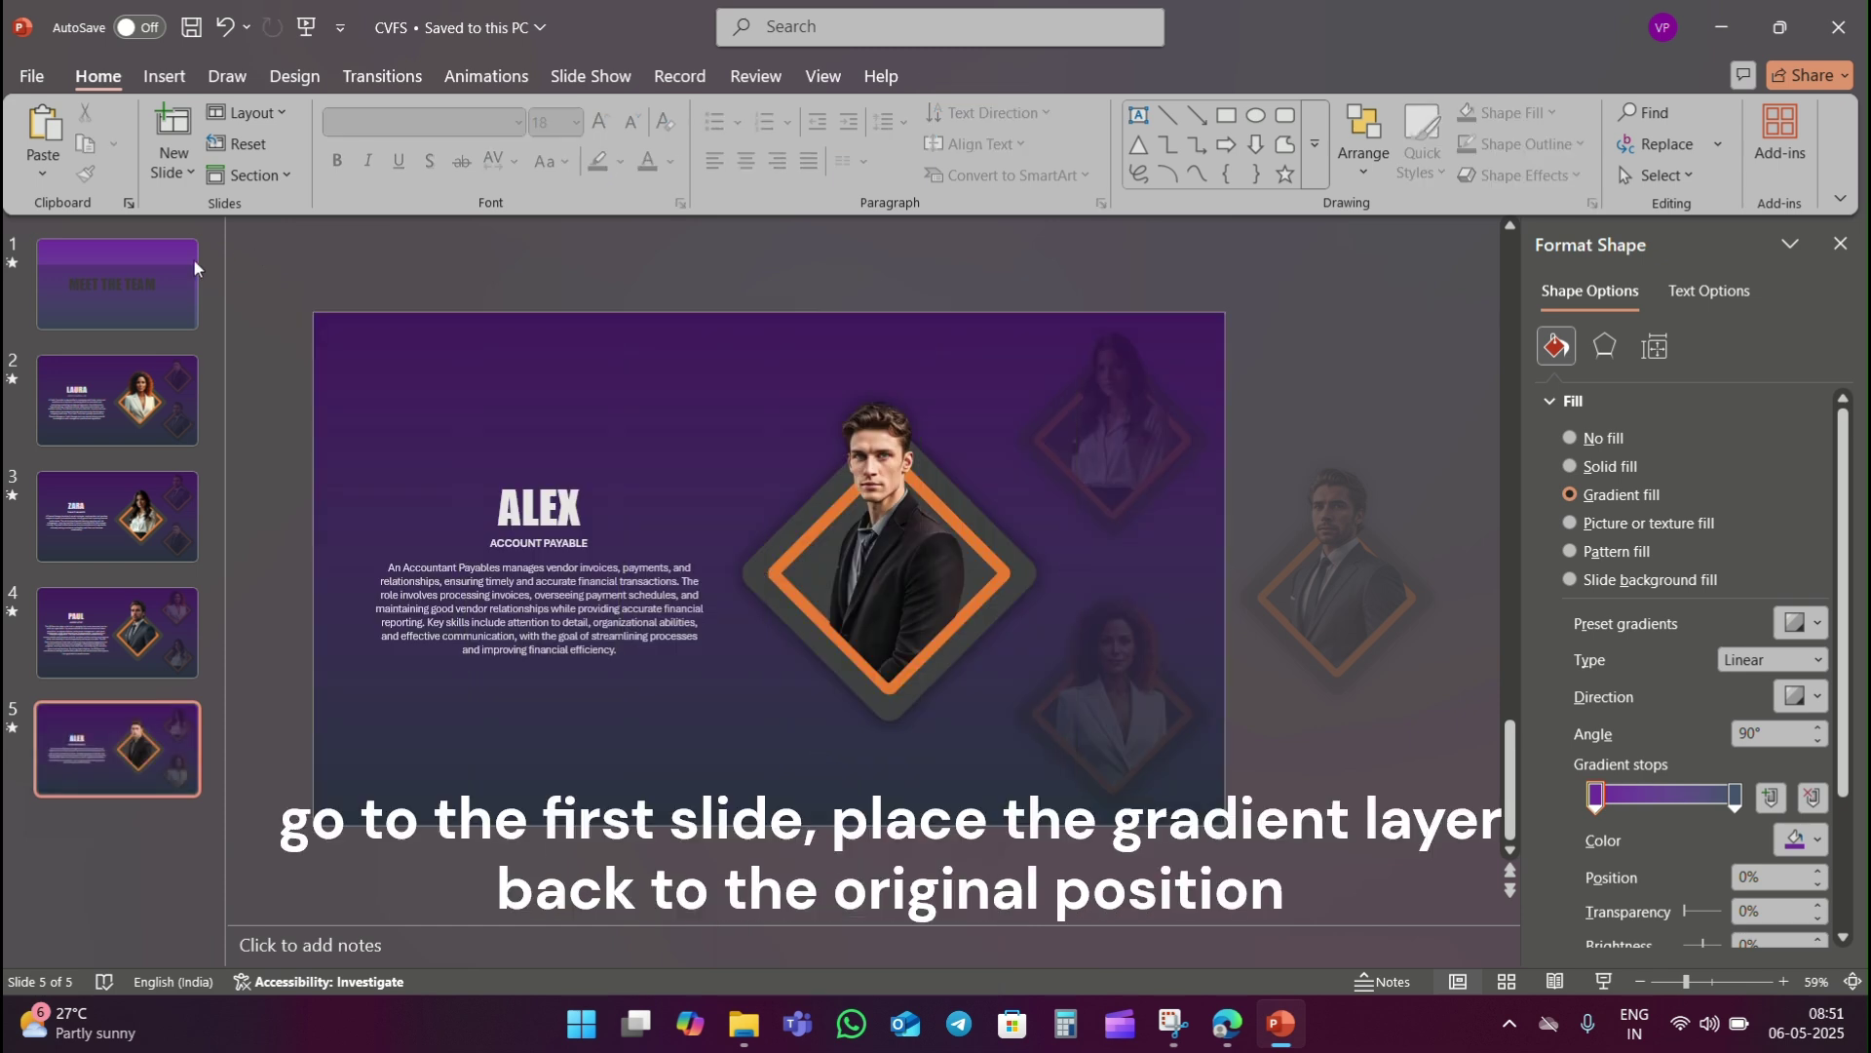
- Drag the title slide's gradient overlay back to its original position
{"action": "left_click", "coordinate": [131, 255]}
{"action": "left_click", "coordinate": [895, 675]}
{"action": "left_click_drag", "start_coordinate": [895, 675], "coordinate": [902, 538]}
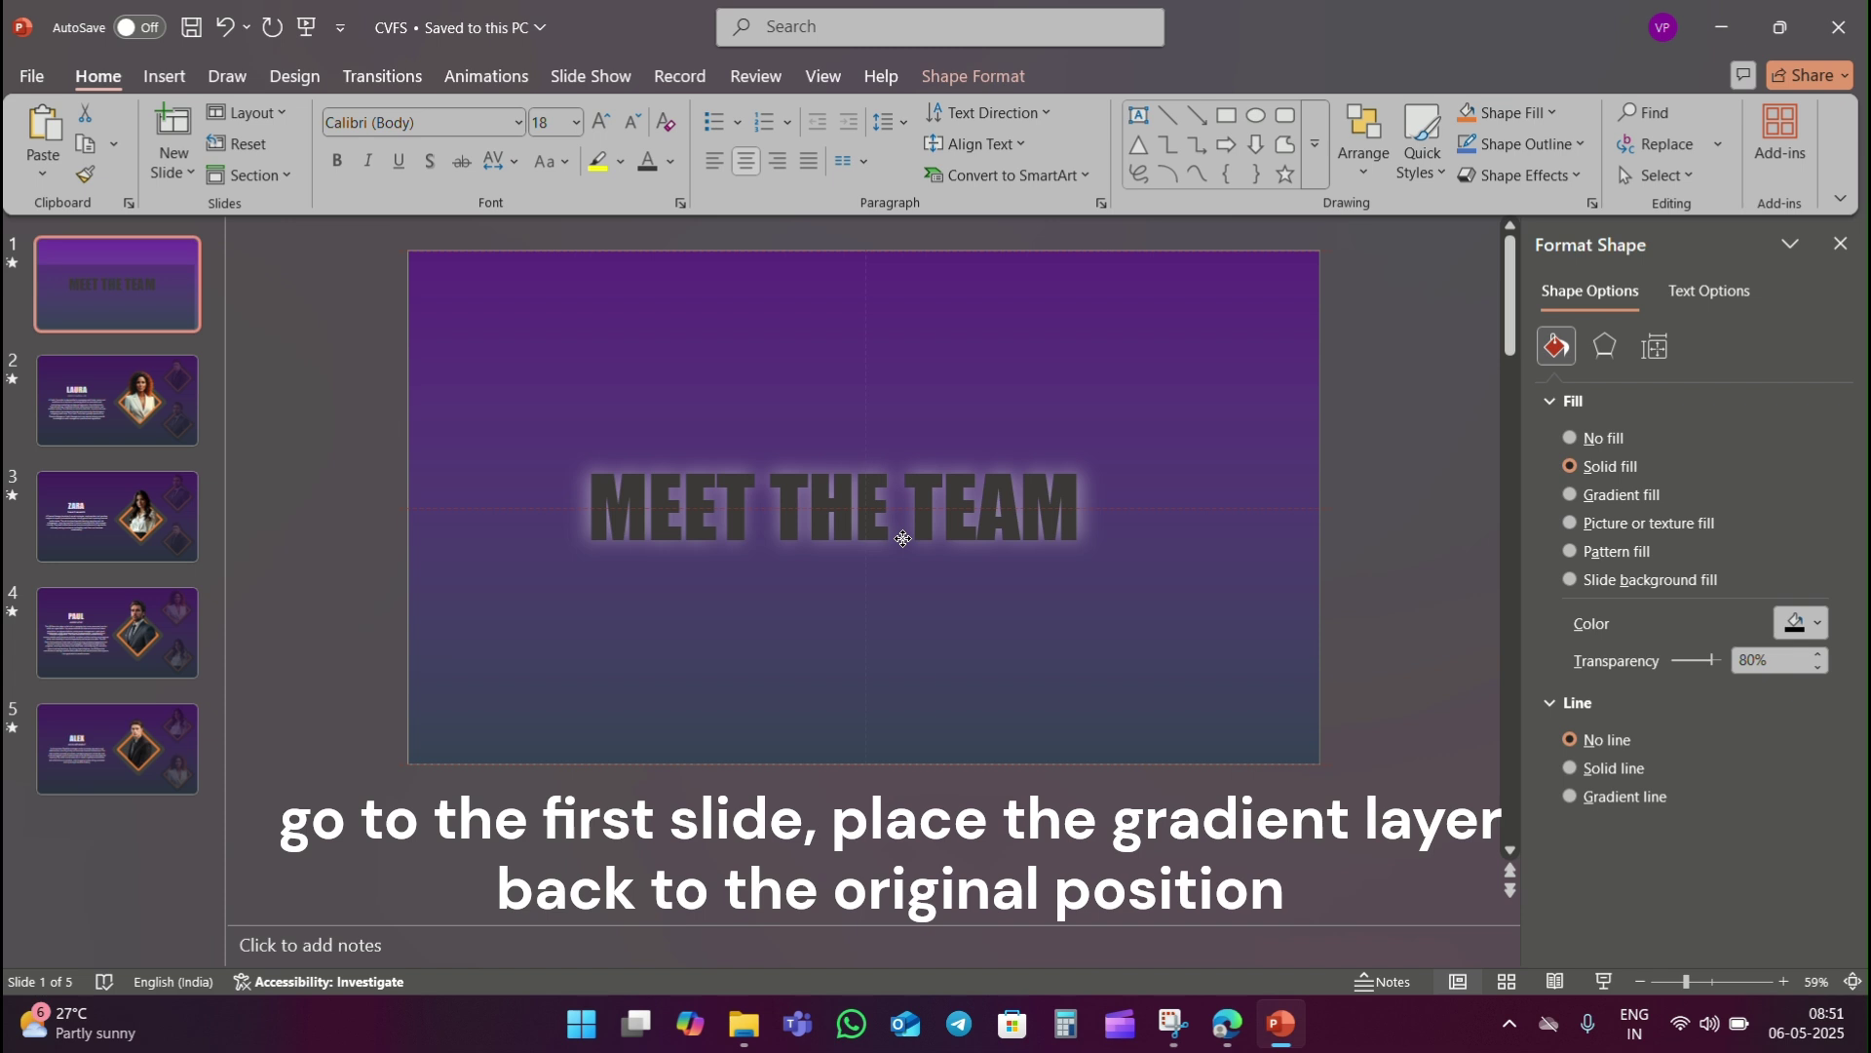
{"action": "left_click_drag", "start_coordinate": [903, 538], "coordinate": [1171, 645]}
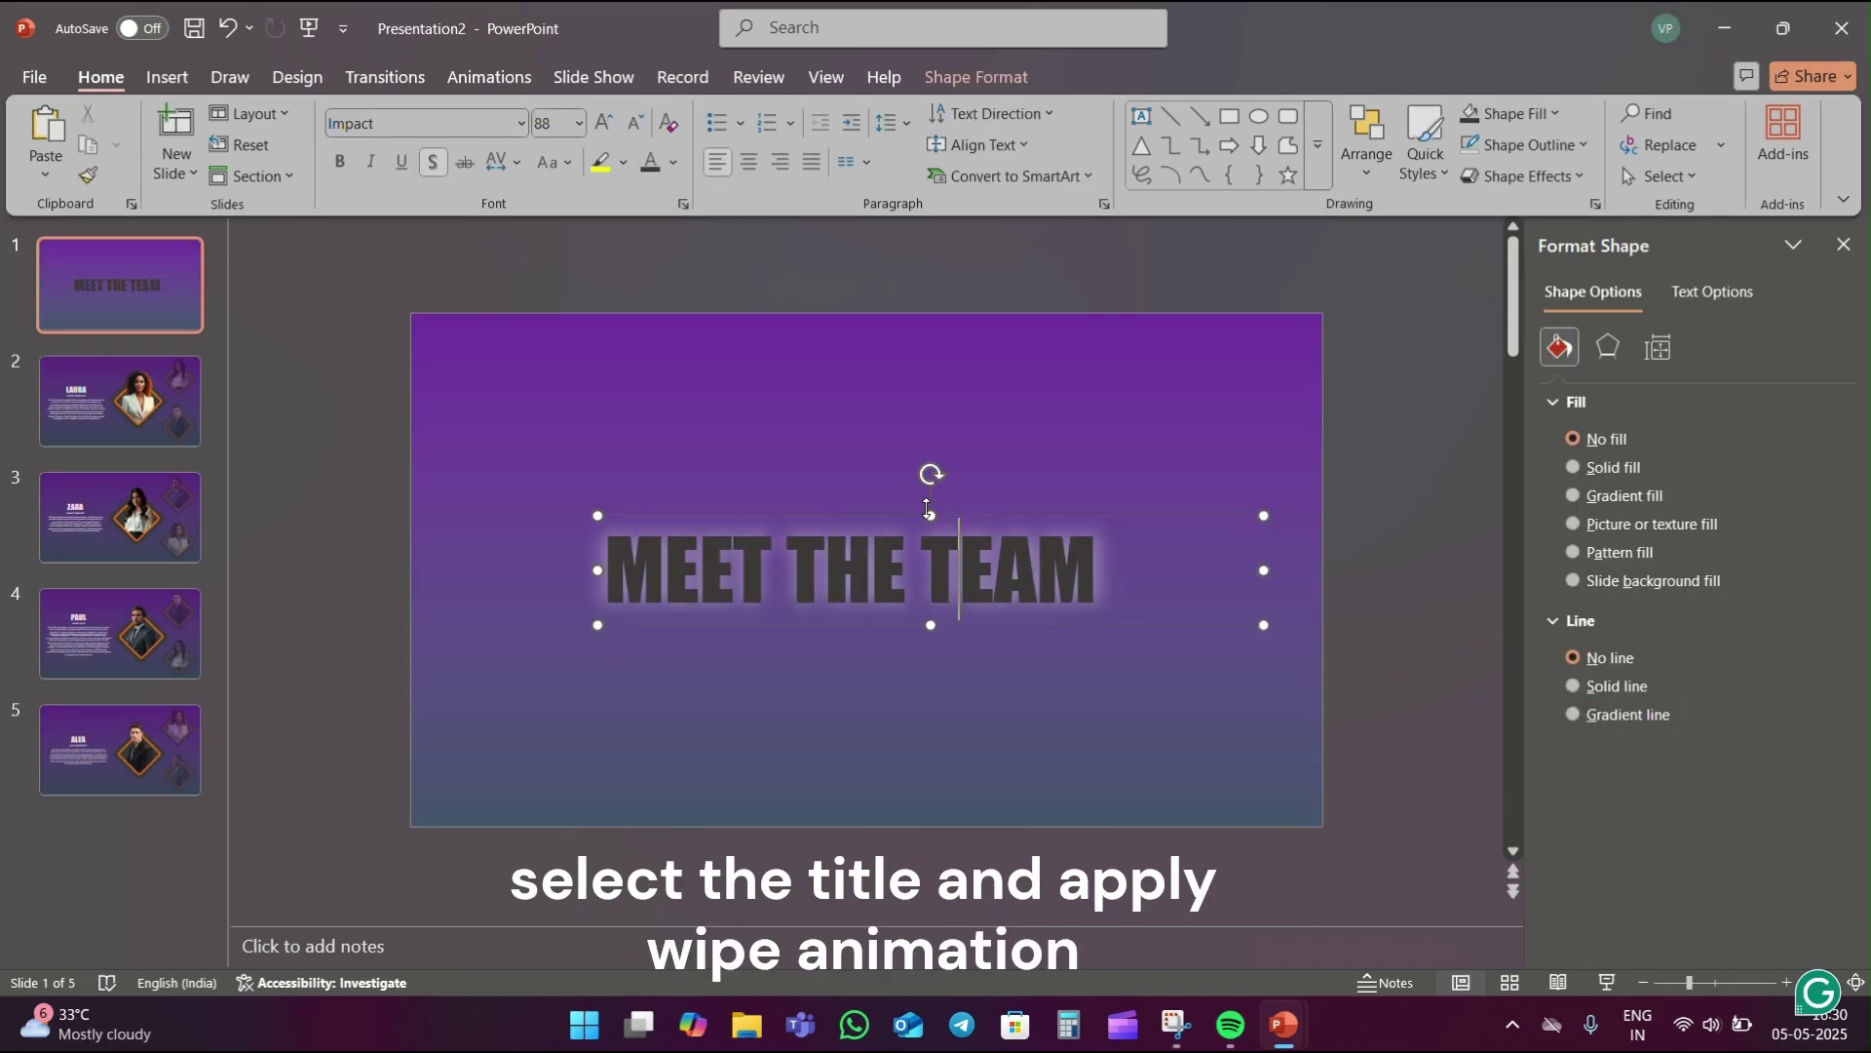
- Give the MEET THE TEAM title a Wipe From Left animation over 1 second, starting With Previous
{"action": "left_click", "coordinate": [489, 77]}
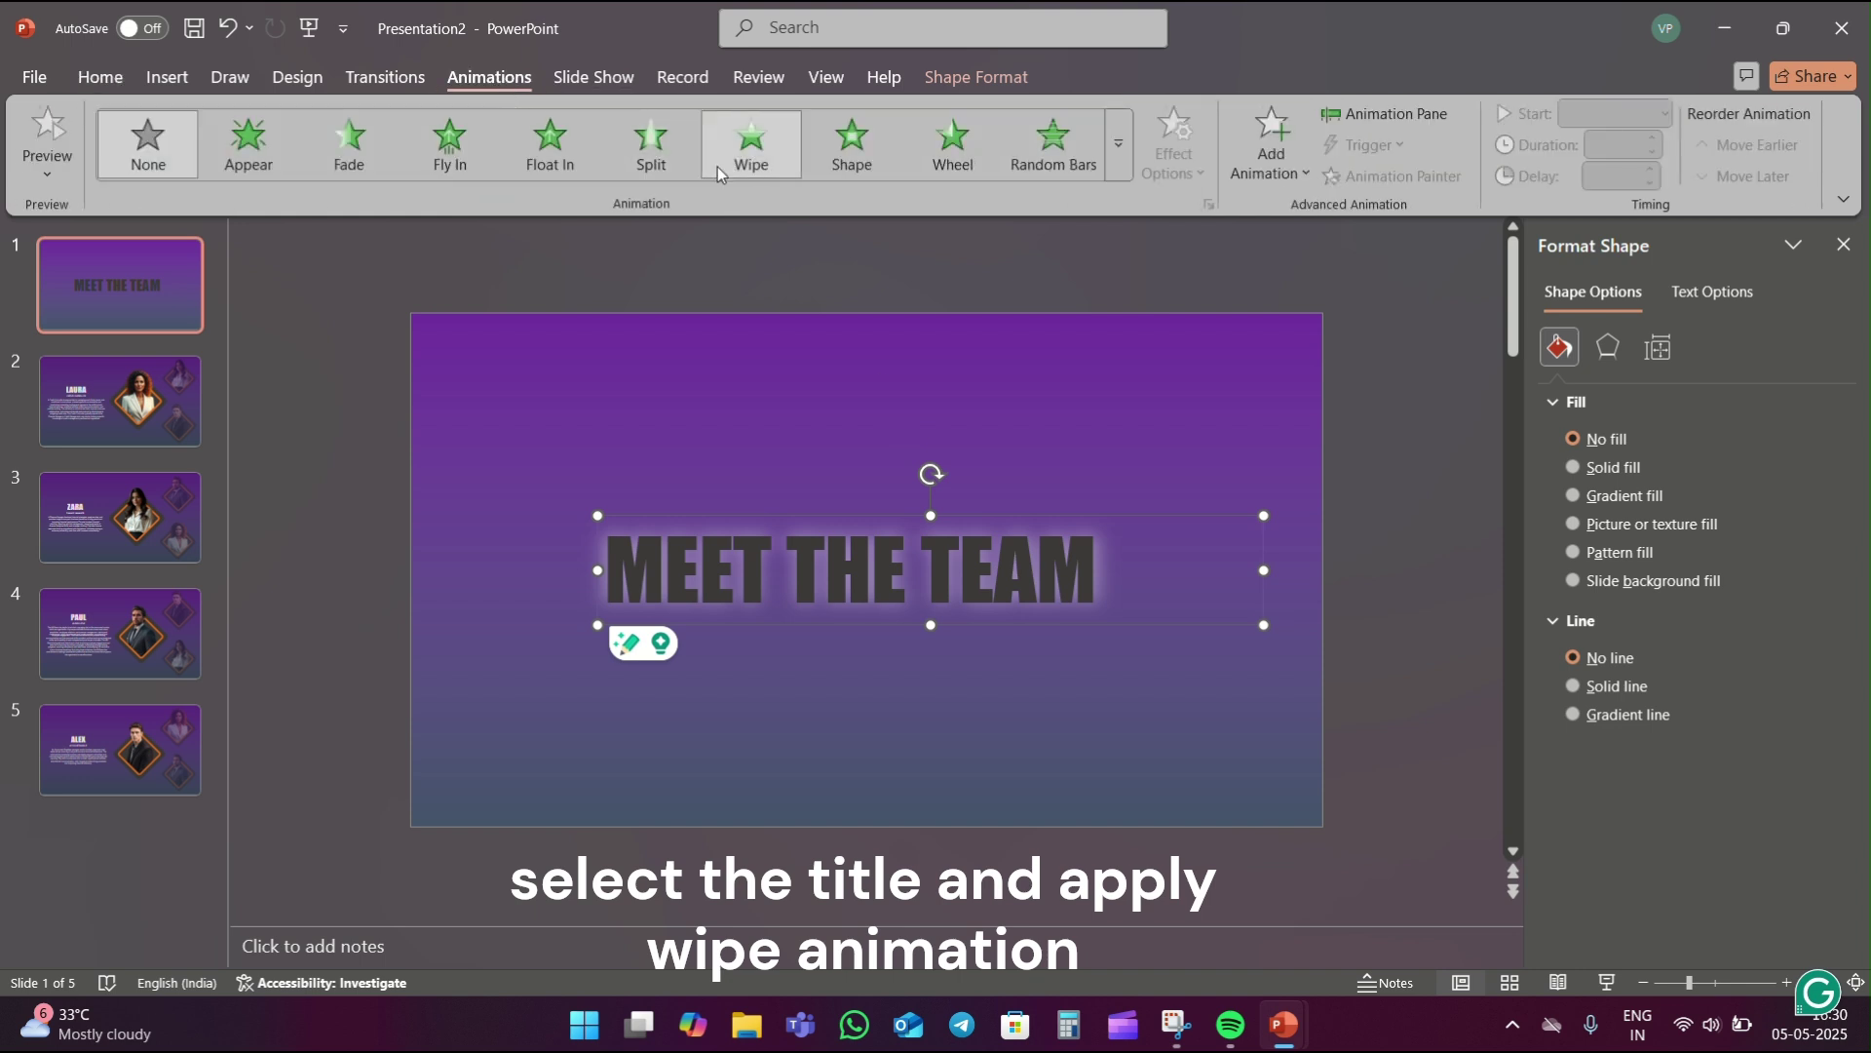
{"action": "left_click", "coordinate": [407, 124]}
{"action": "left_click", "coordinate": [751, 142]}
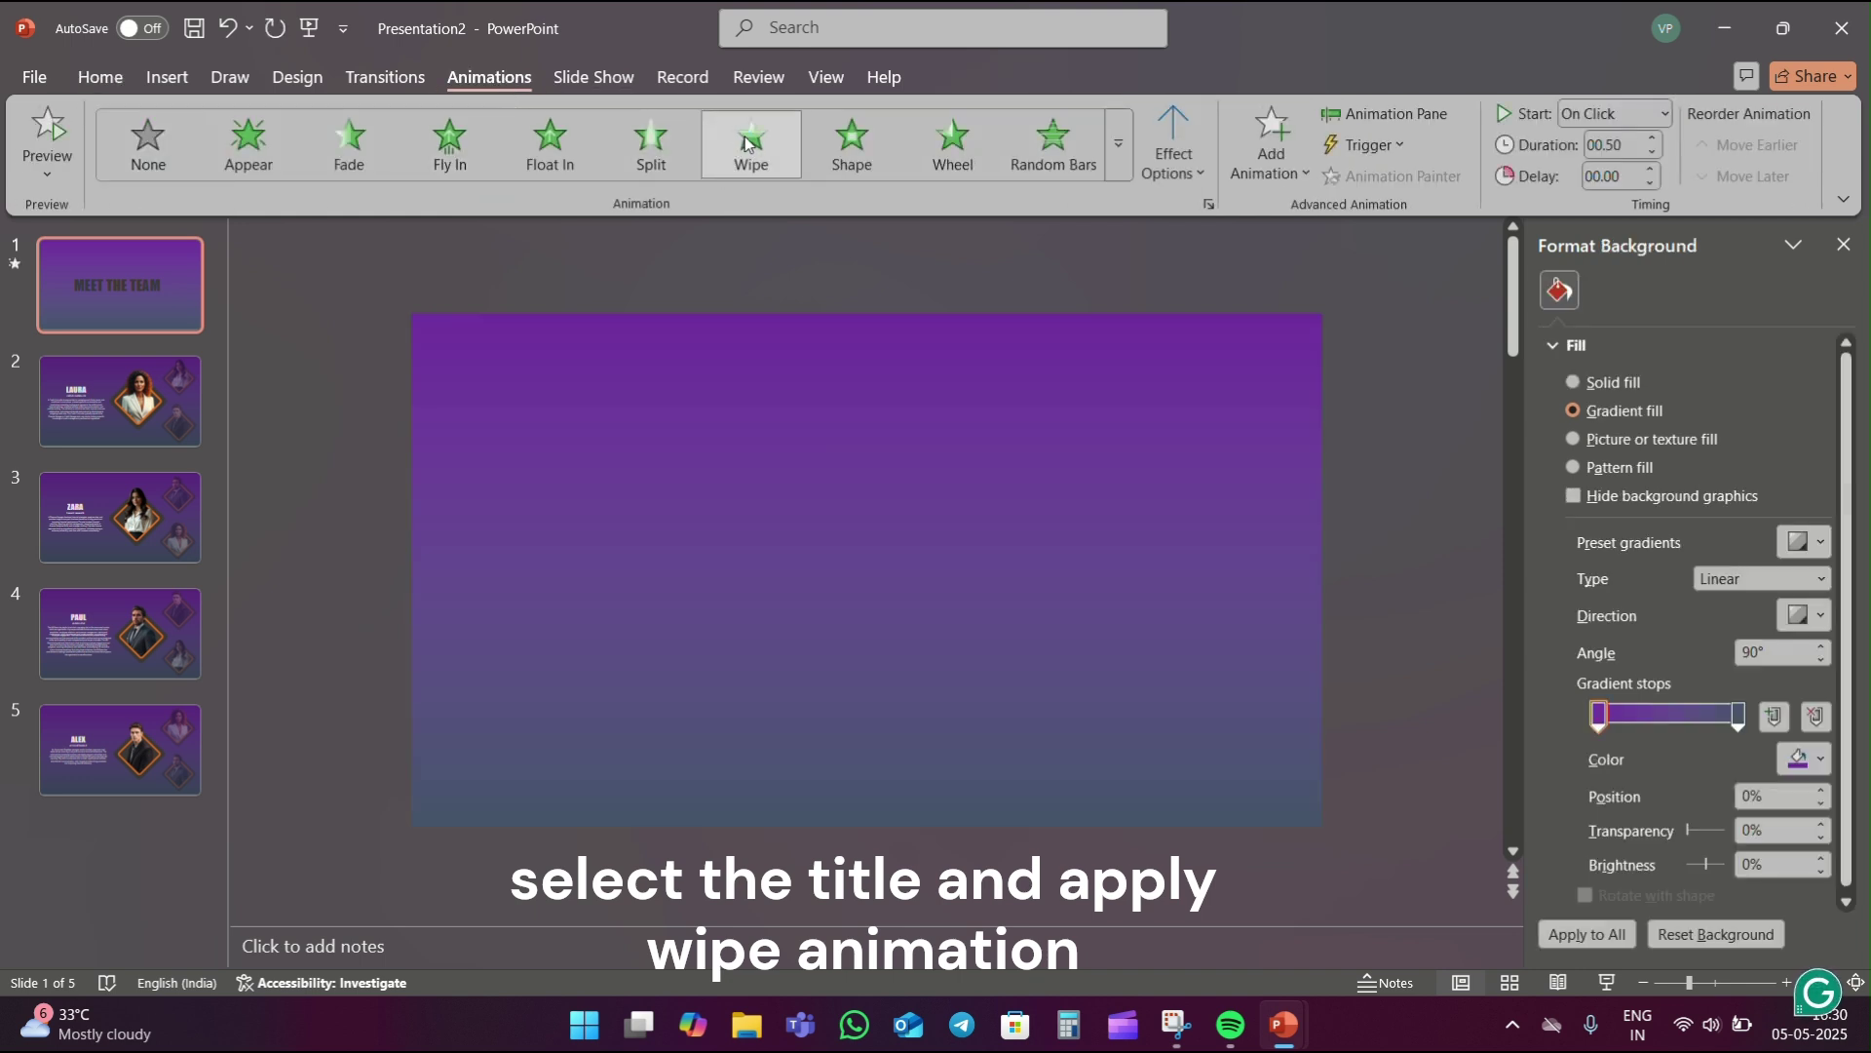
{"action": "left_click", "coordinate": [1193, 146]}
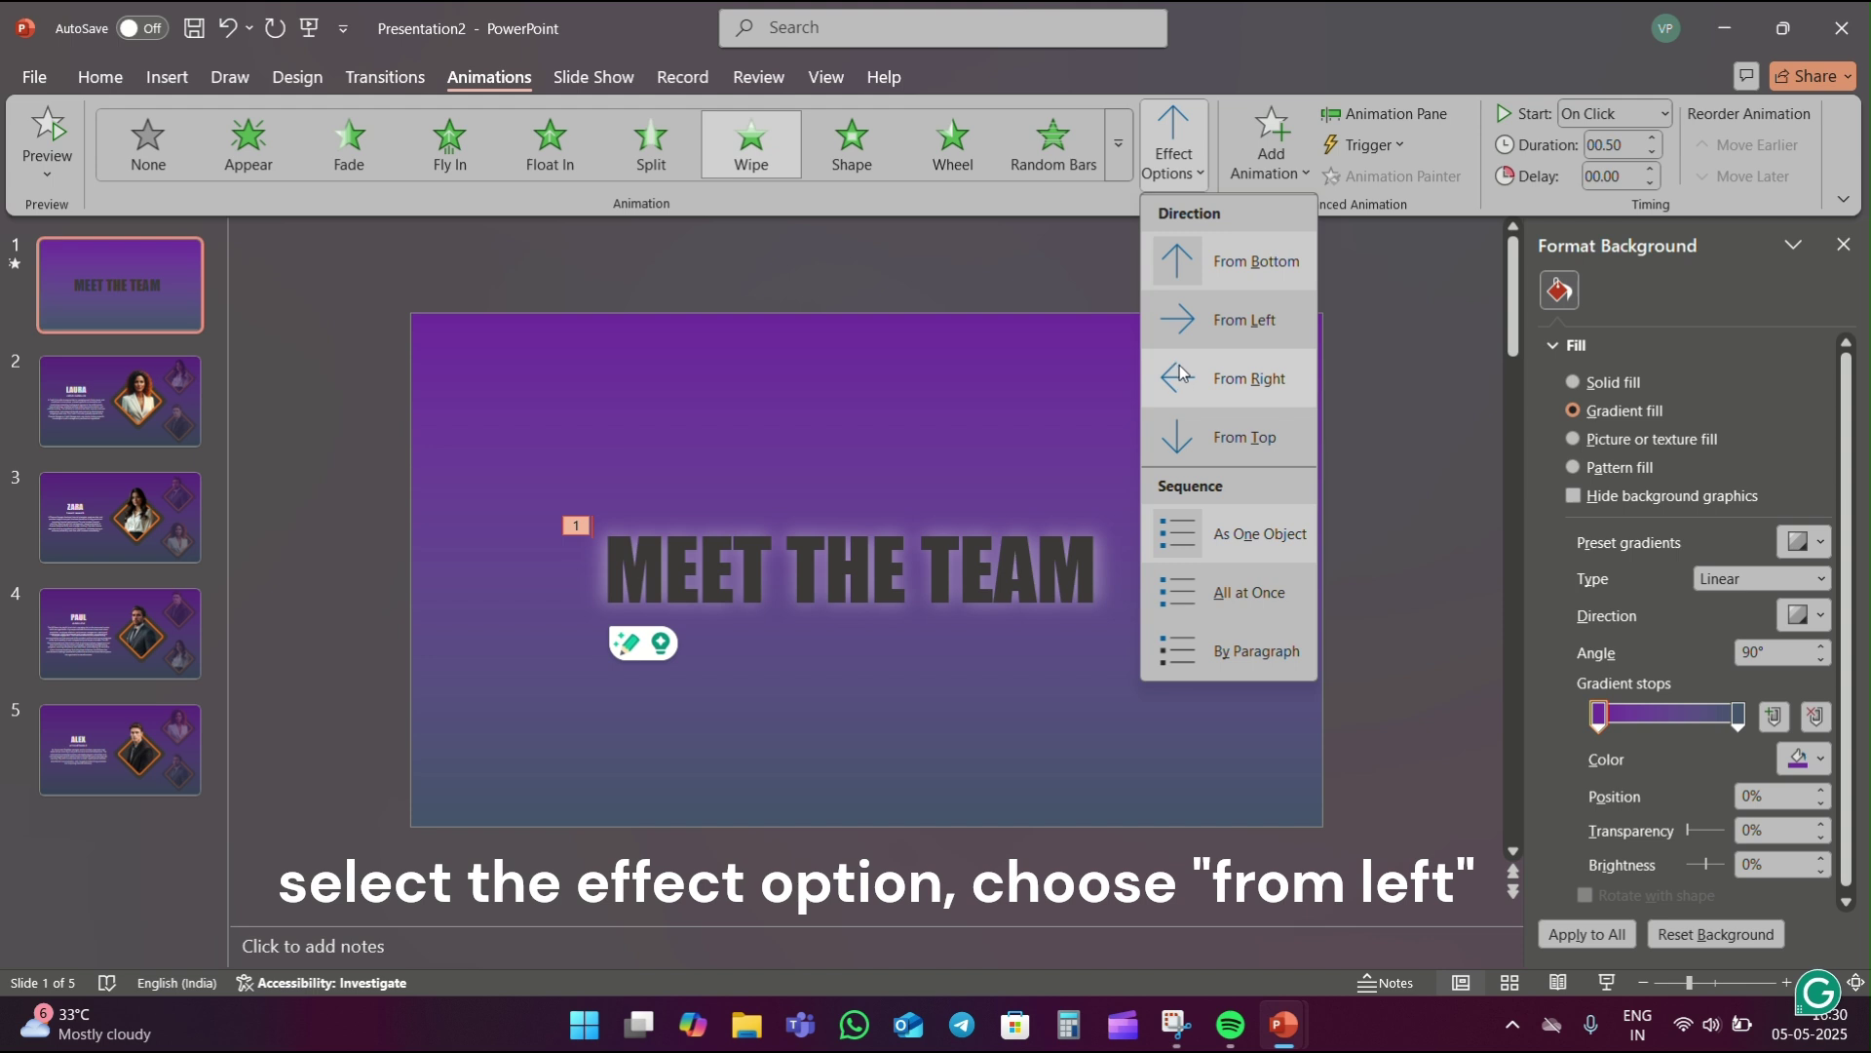
{"action": "left_click", "coordinate": [1181, 332]}
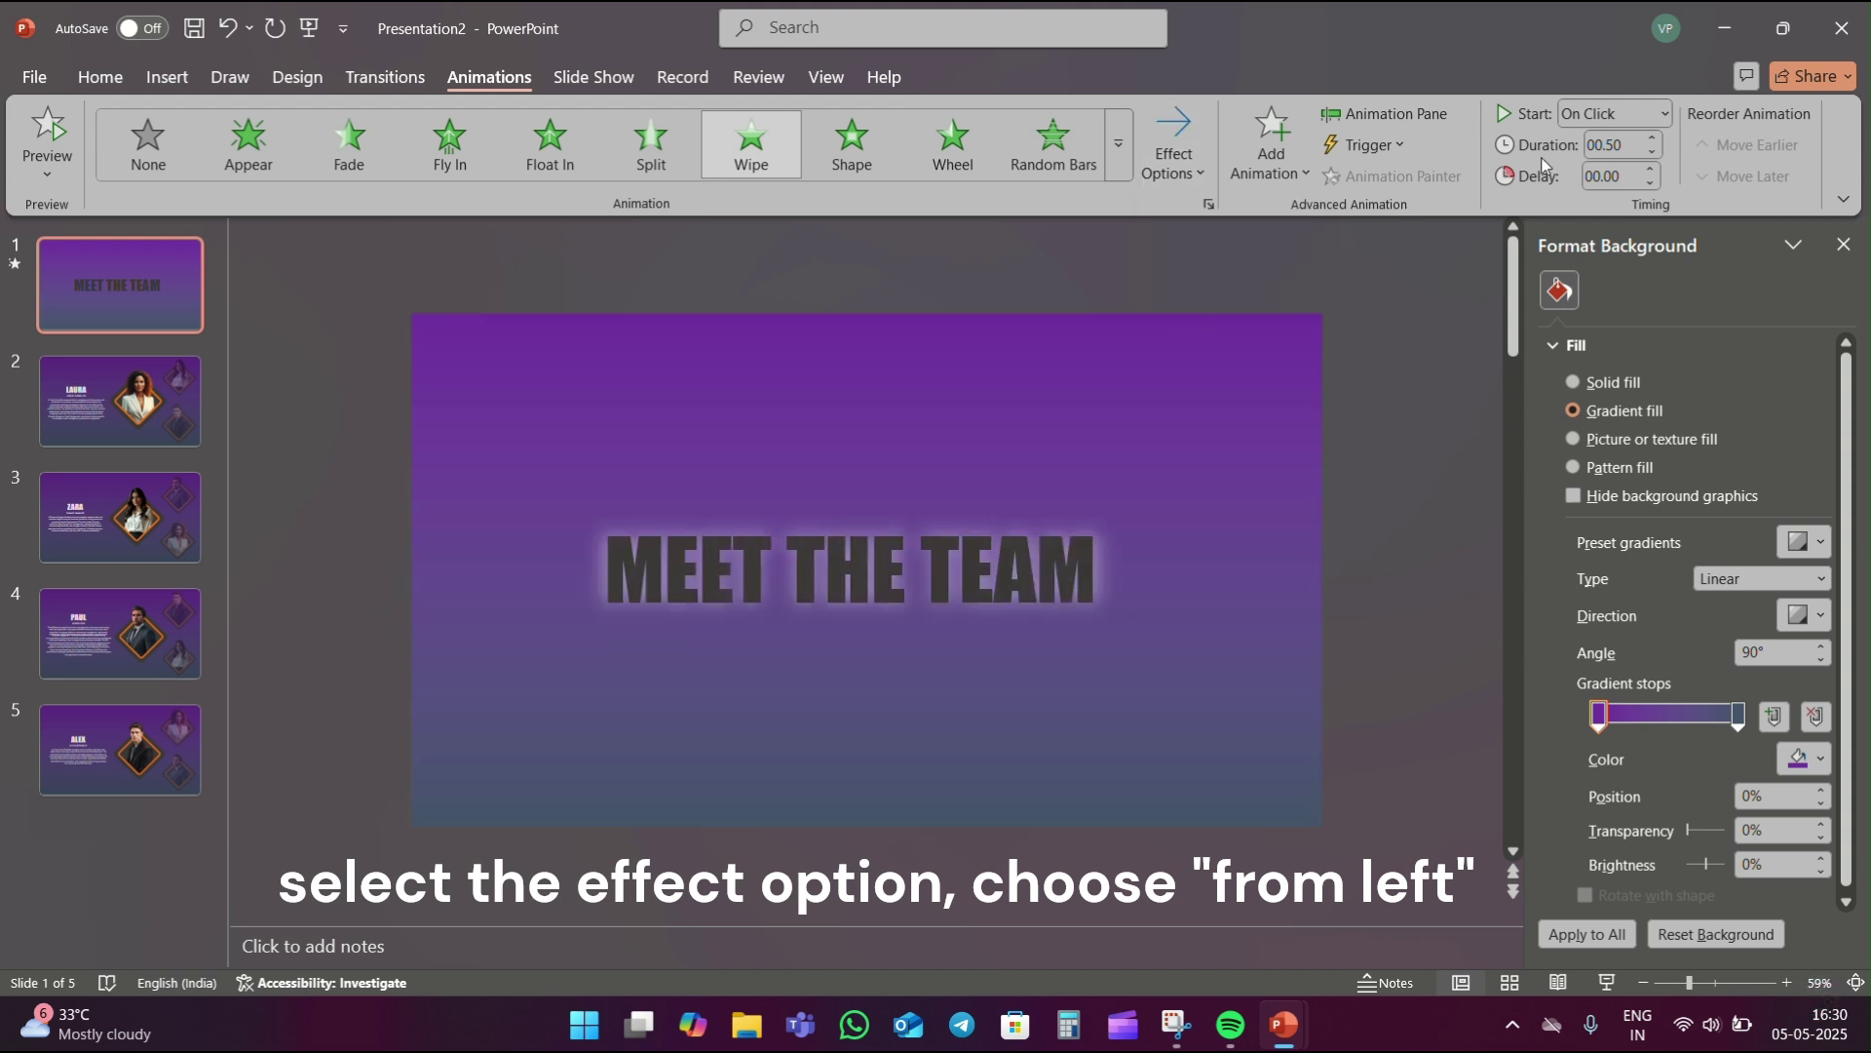
{"action": "left_click", "coordinate": [1633, 119]}
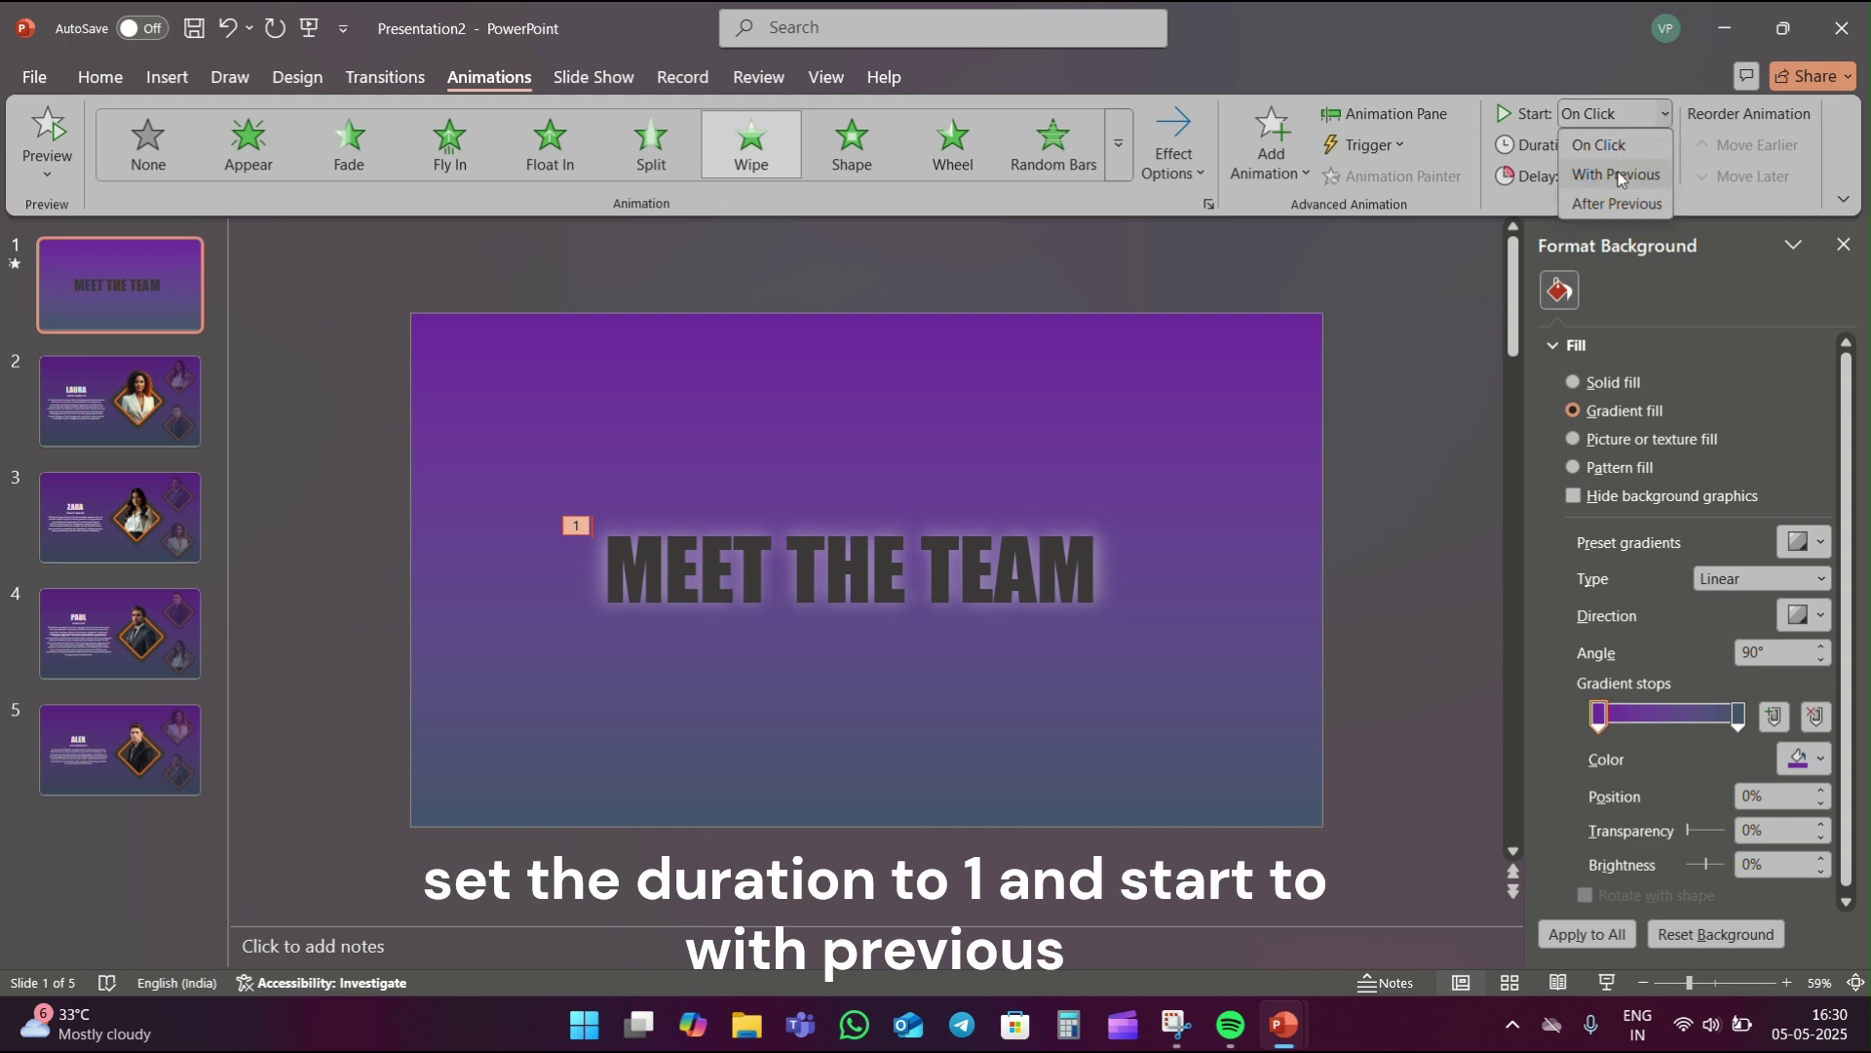
{"action": "left_click", "coordinate": [1618, 172]}
{"action": "left_click", "coordinate": [1427, 452]}
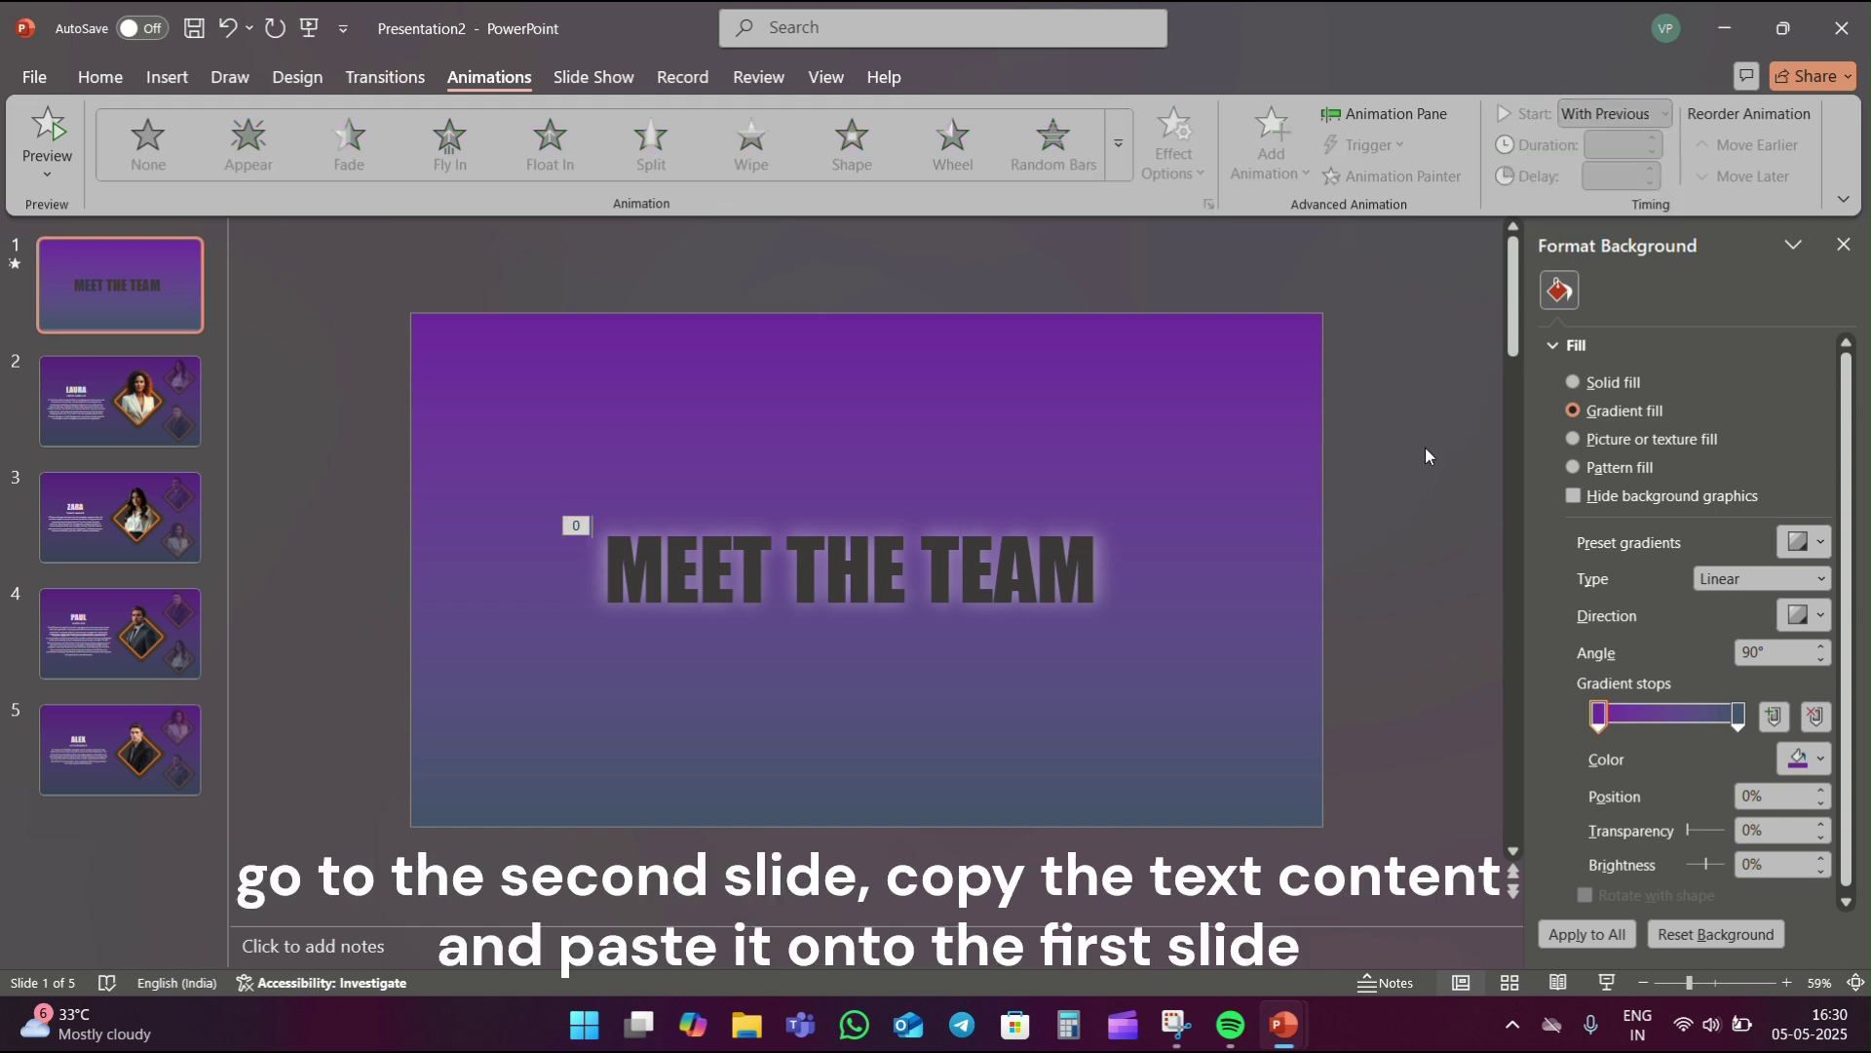
- Copy LAURA's name and description onto the title slide, just off its left edge
{"action": "left_click", "coordinate": [119, 402]}
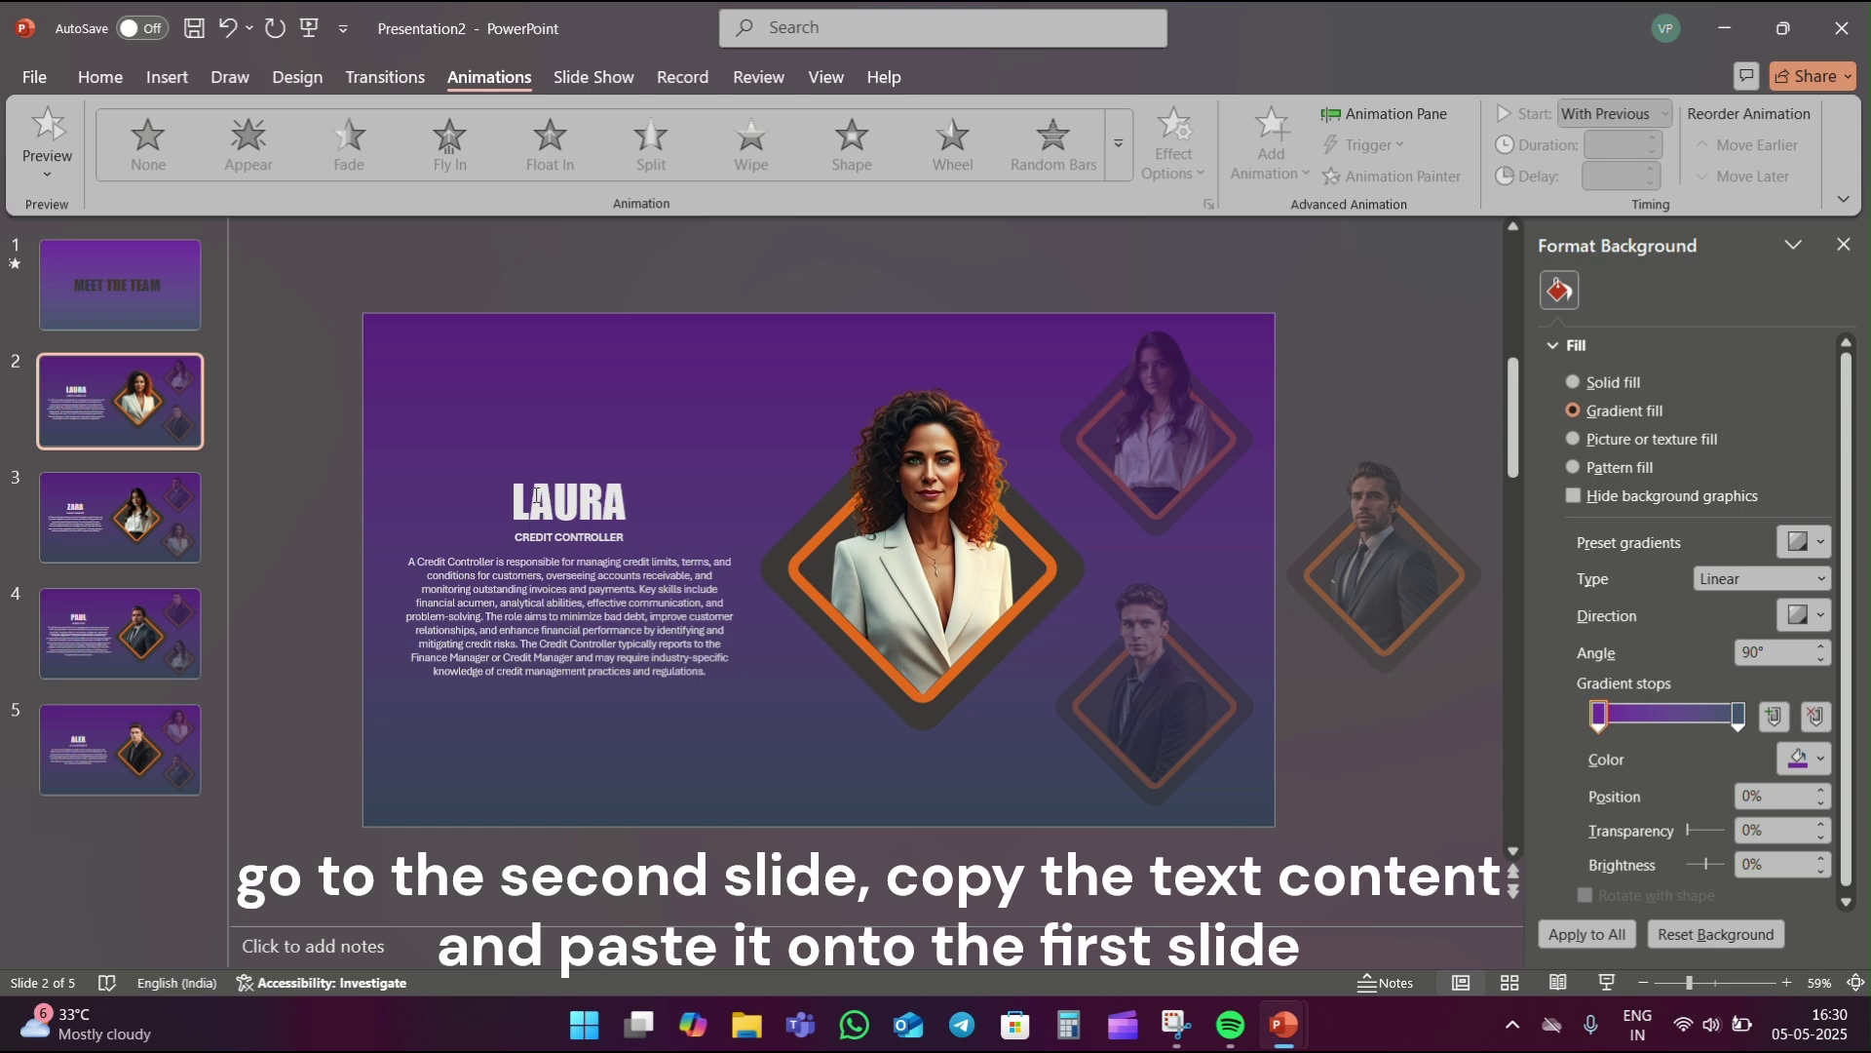
{"action": "left_click", "coordinate": [585, 502]}
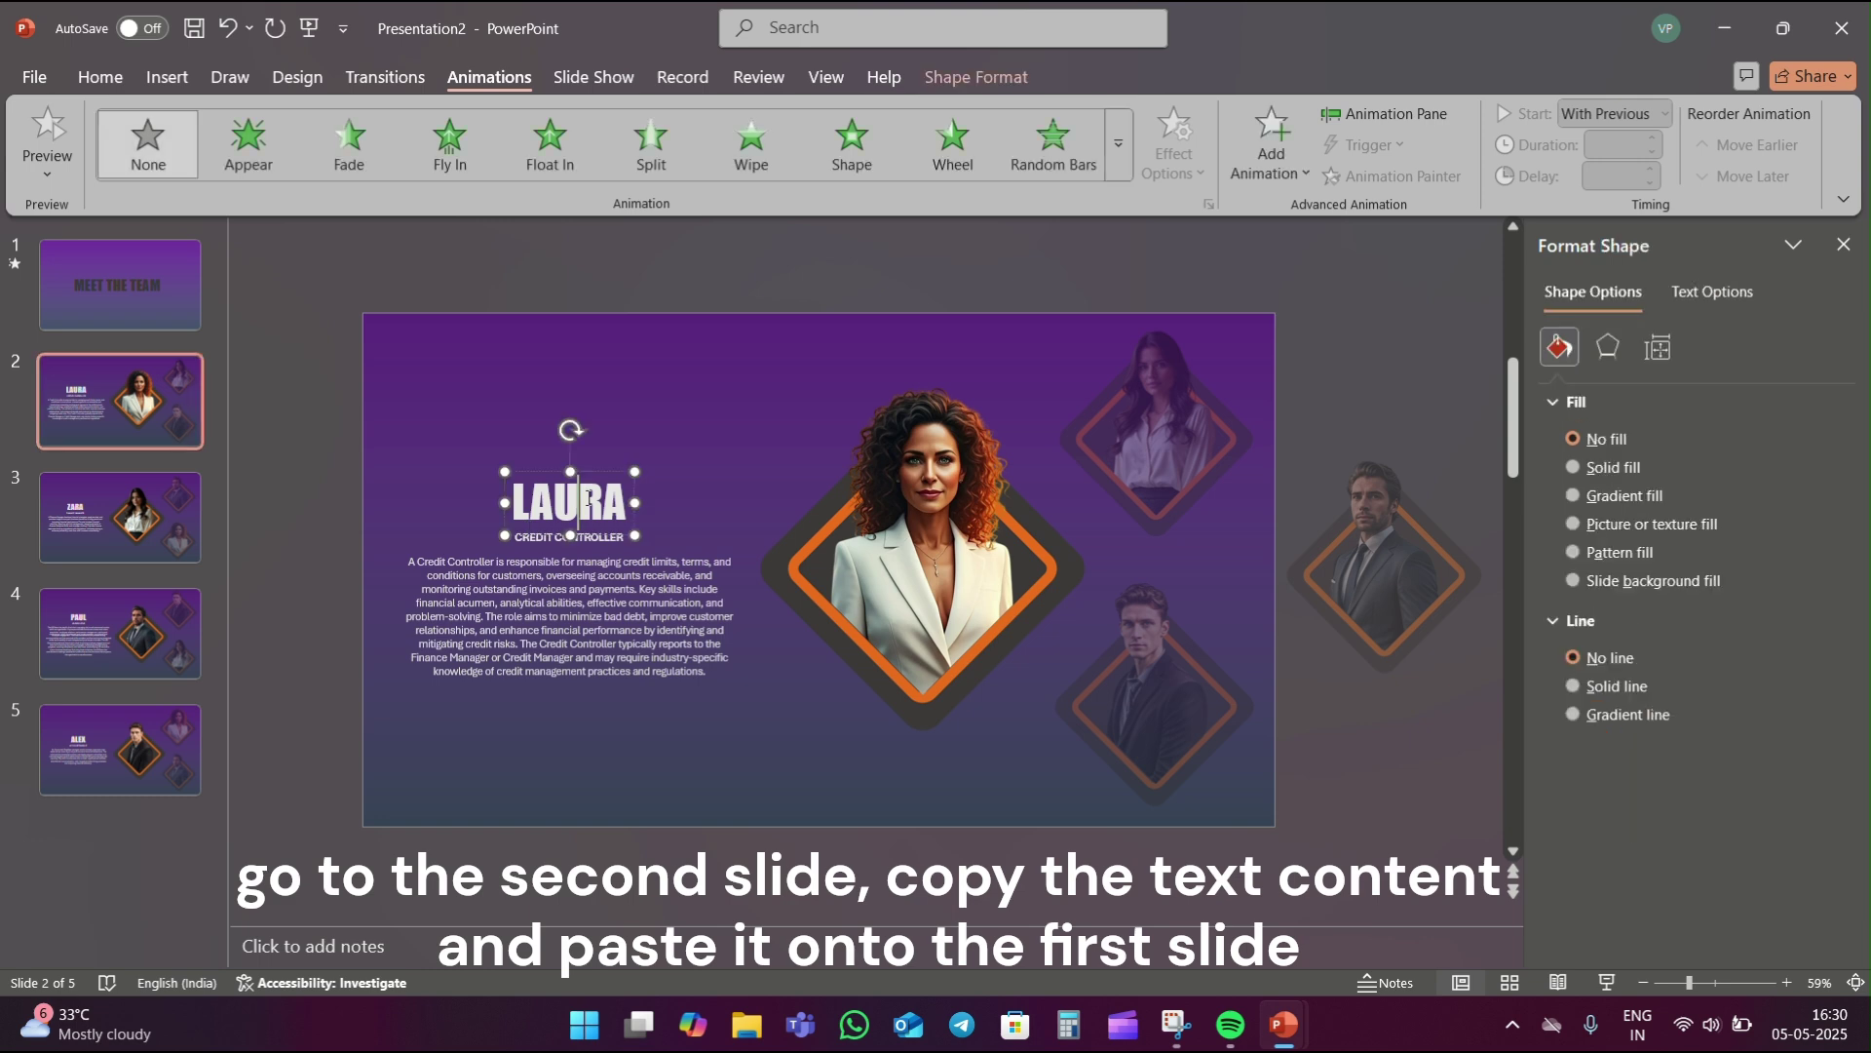
{"action": "left_click", "coordinate": [609, 588], "text": "shift"}
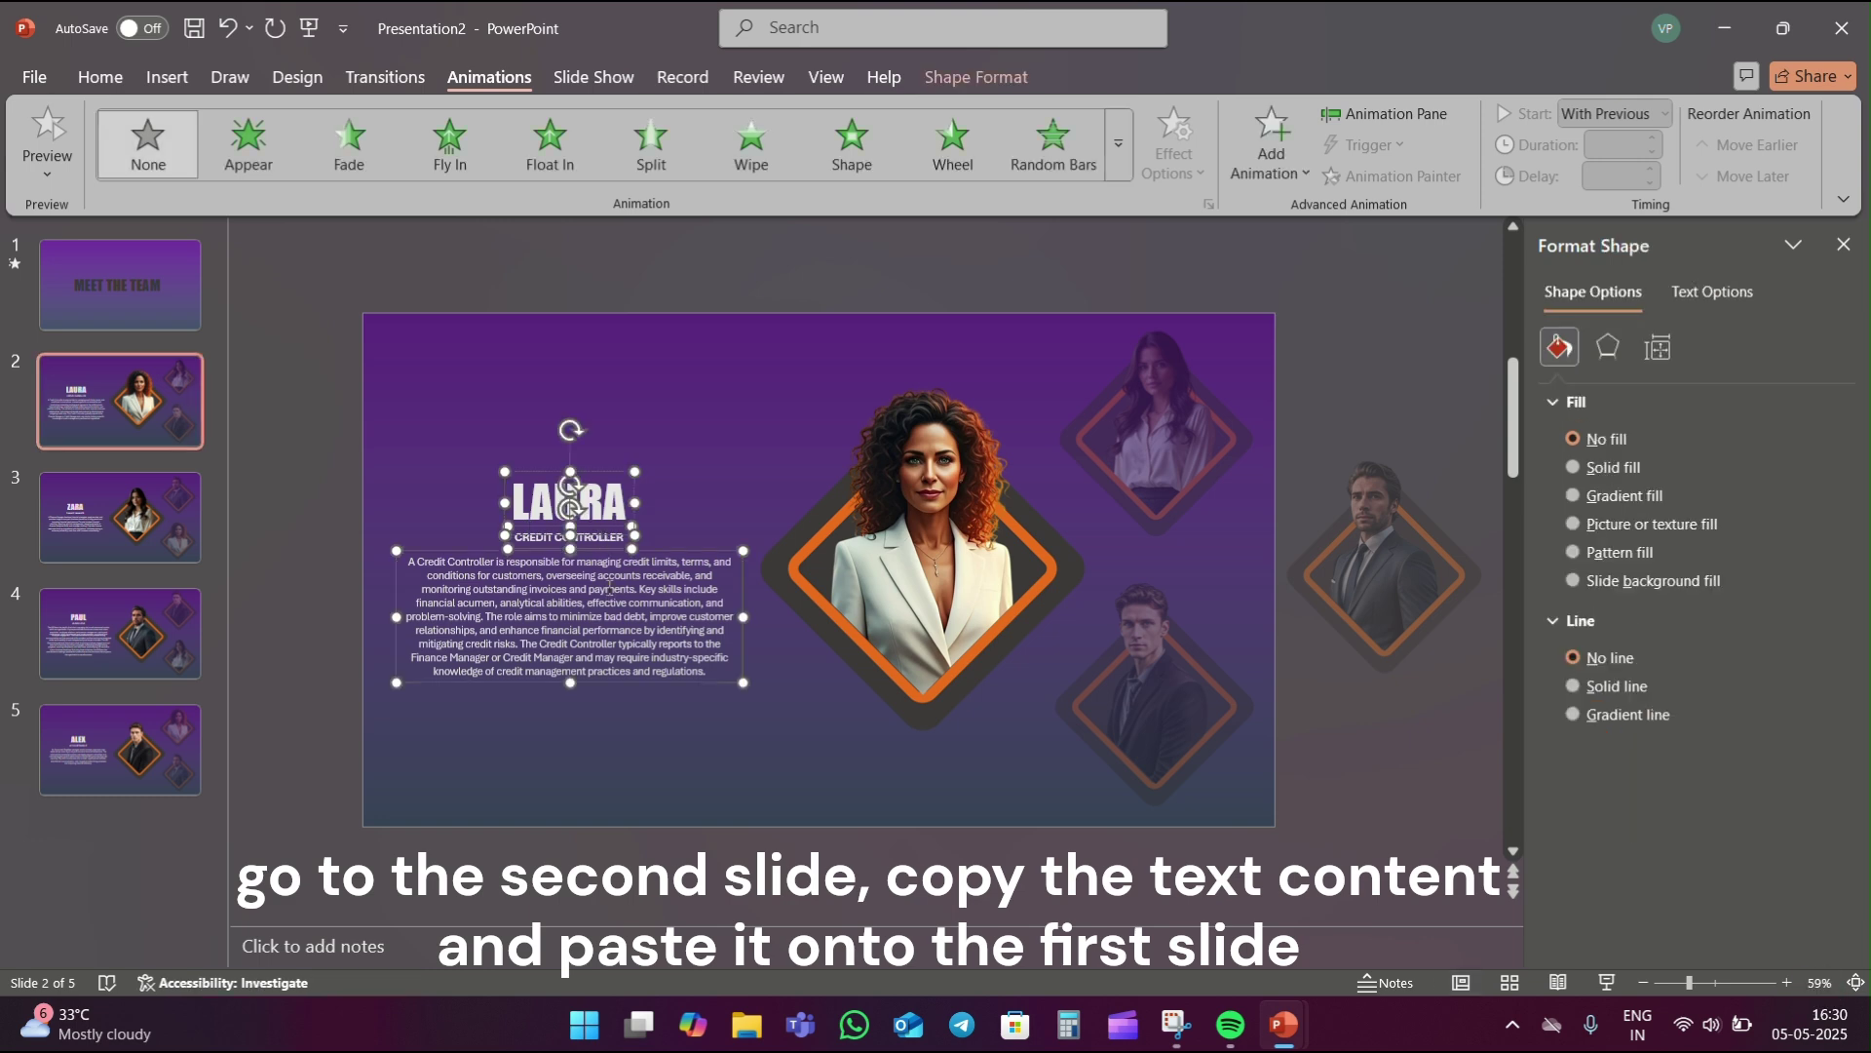
{"action": "left_click", "coordinate": [143, 303]}
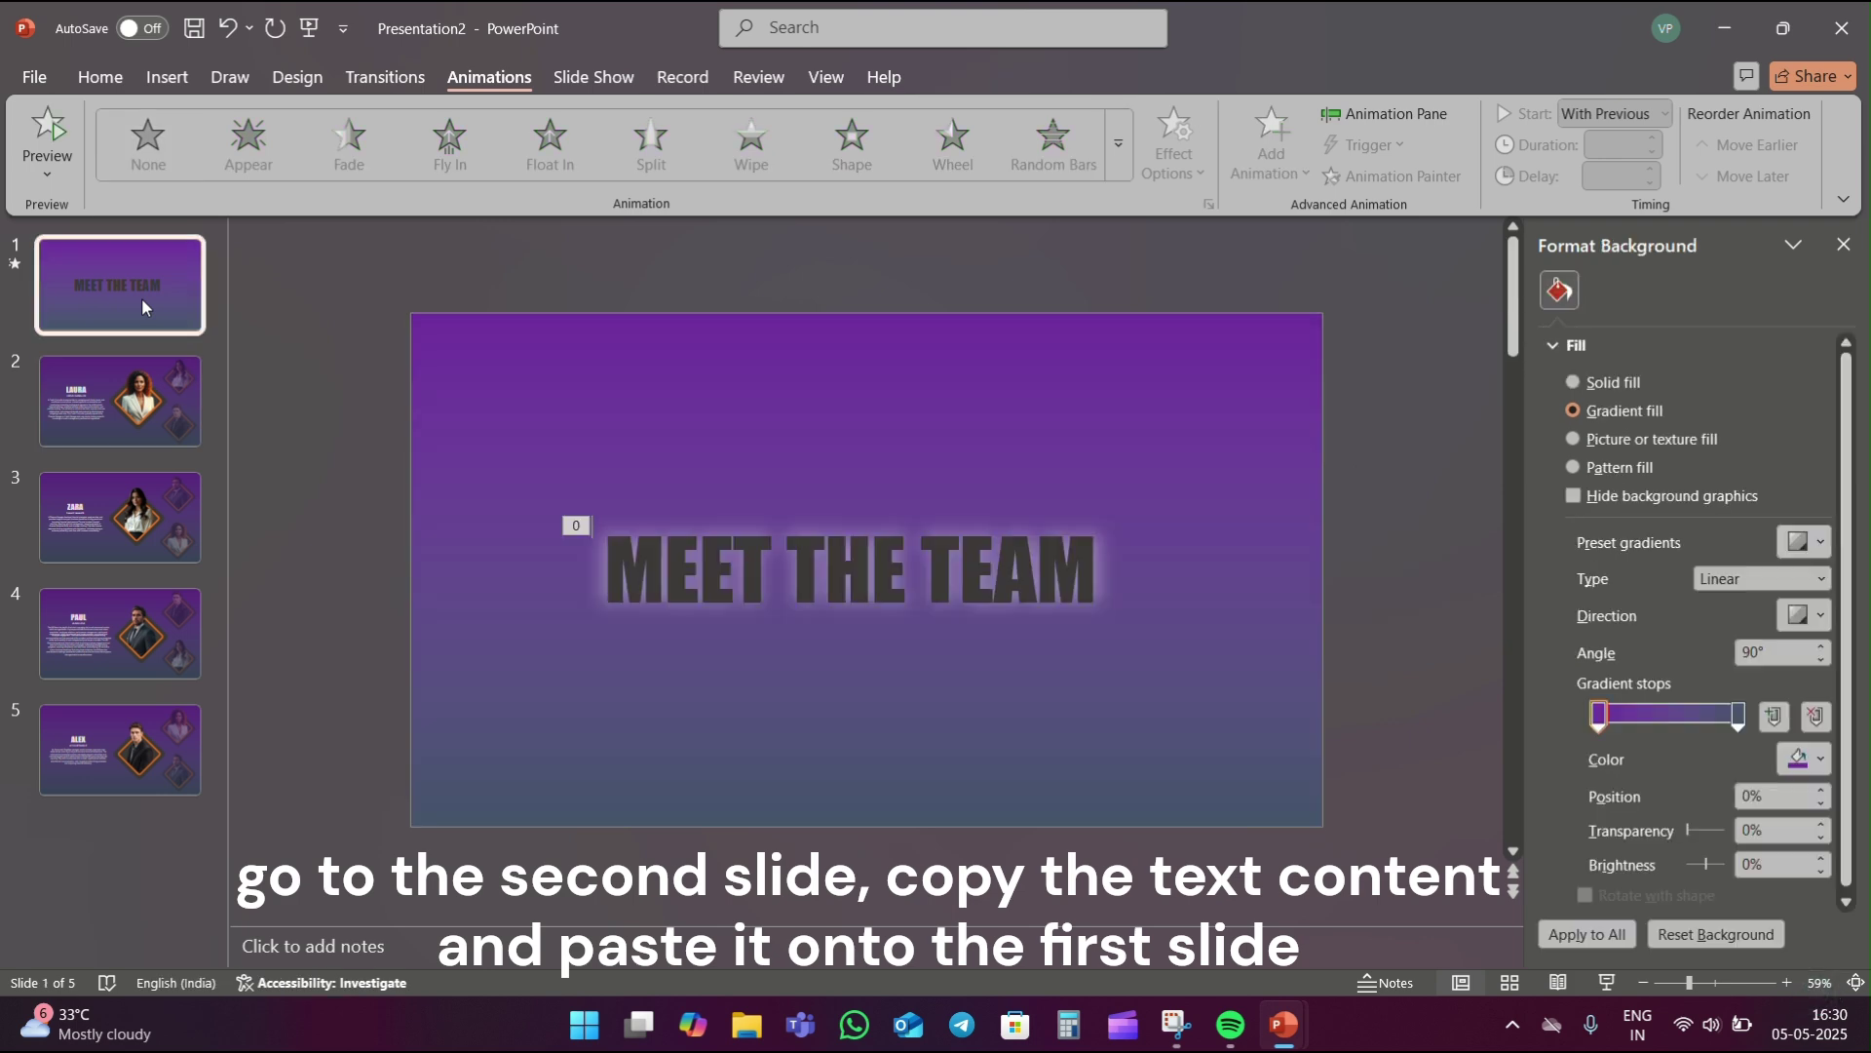
{"action": "key", "text": "ctrl+v"}
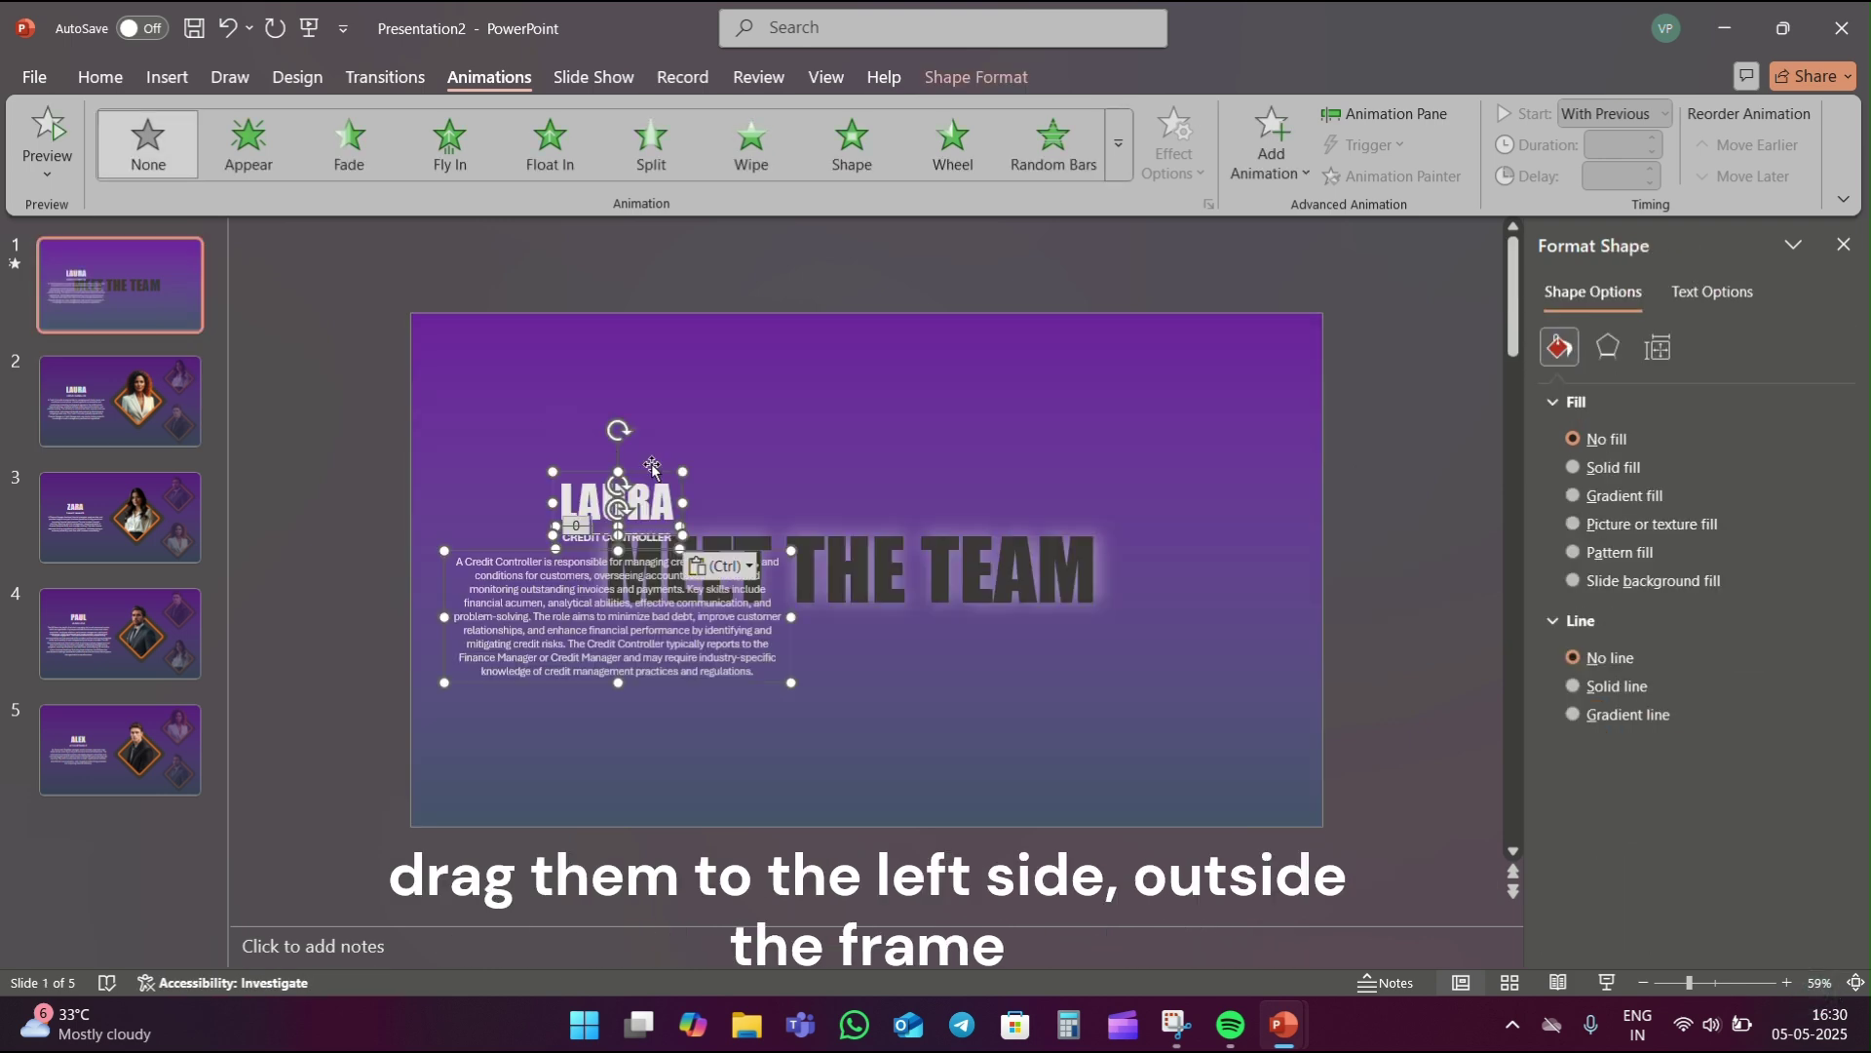
{"action": "left_click_drag", "start_coordinate": [653, 470], "coordinate": [451, 469]}
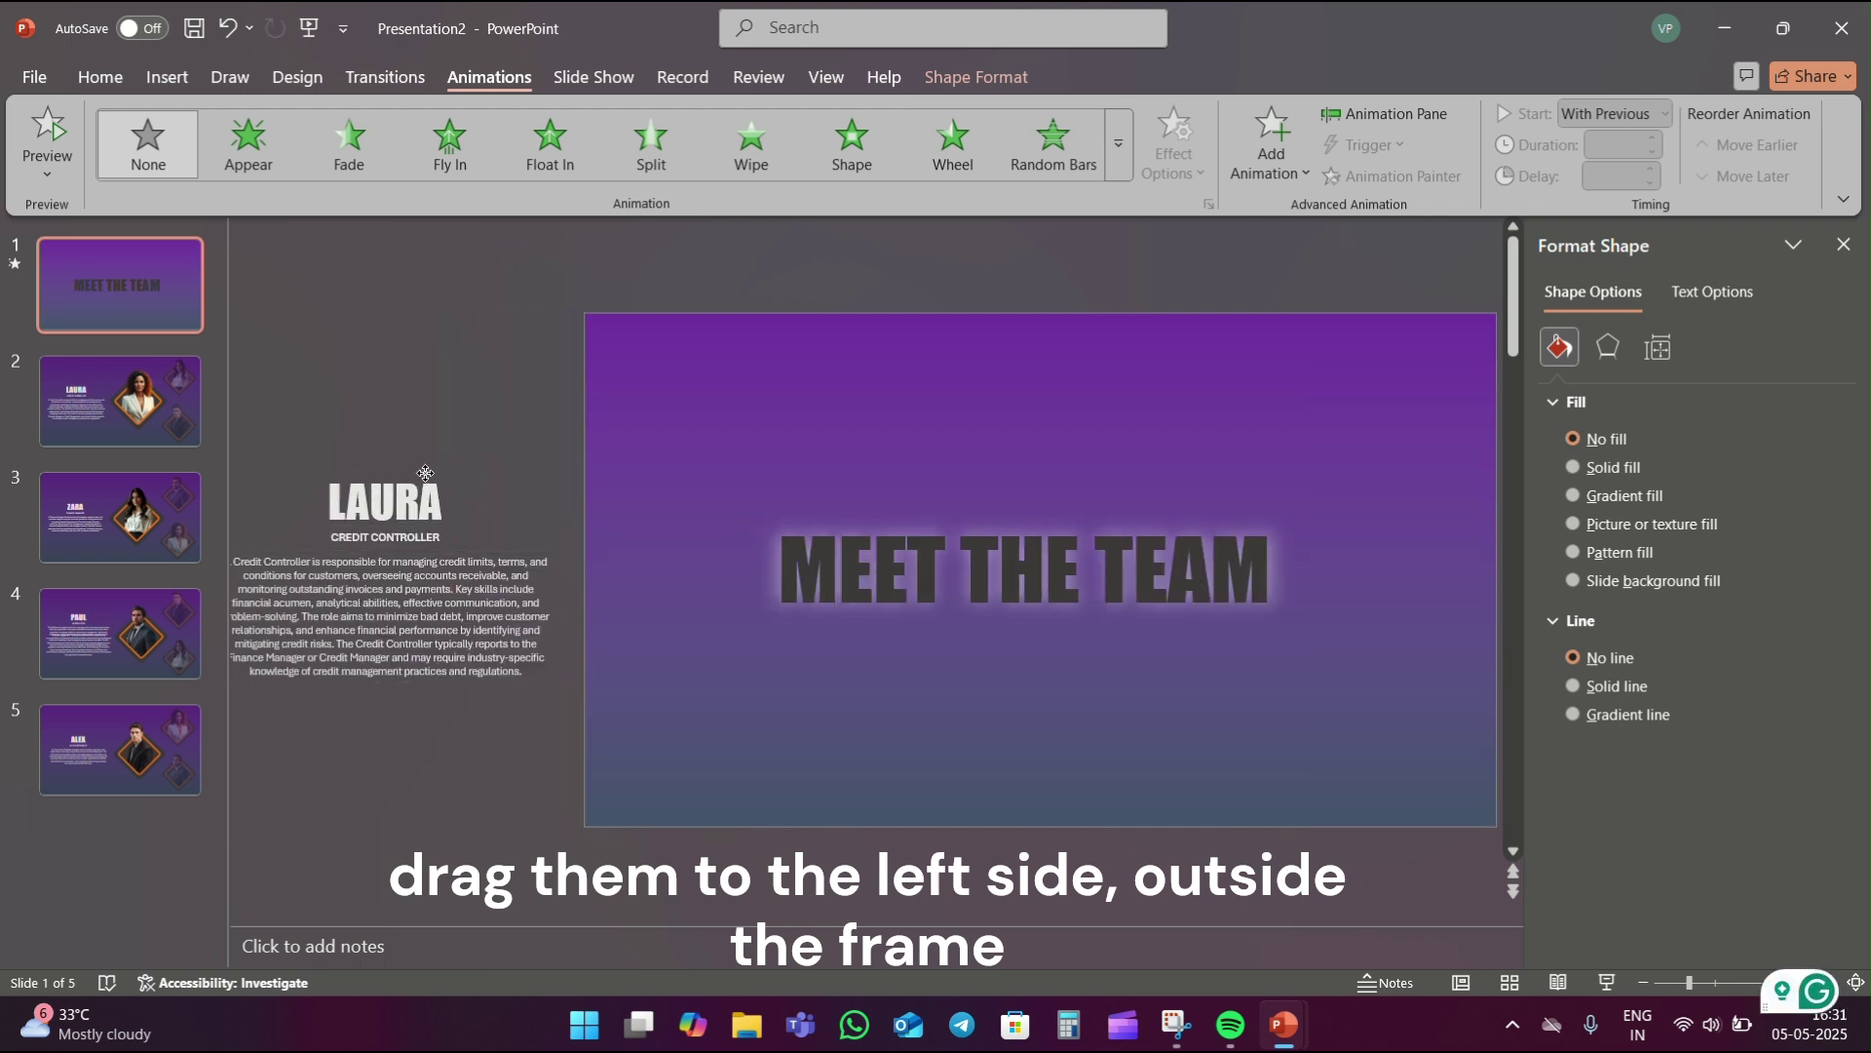
{"action": "left_click_drag", "start_coordinate": [450, 477], "coordinate": [424, 477]}
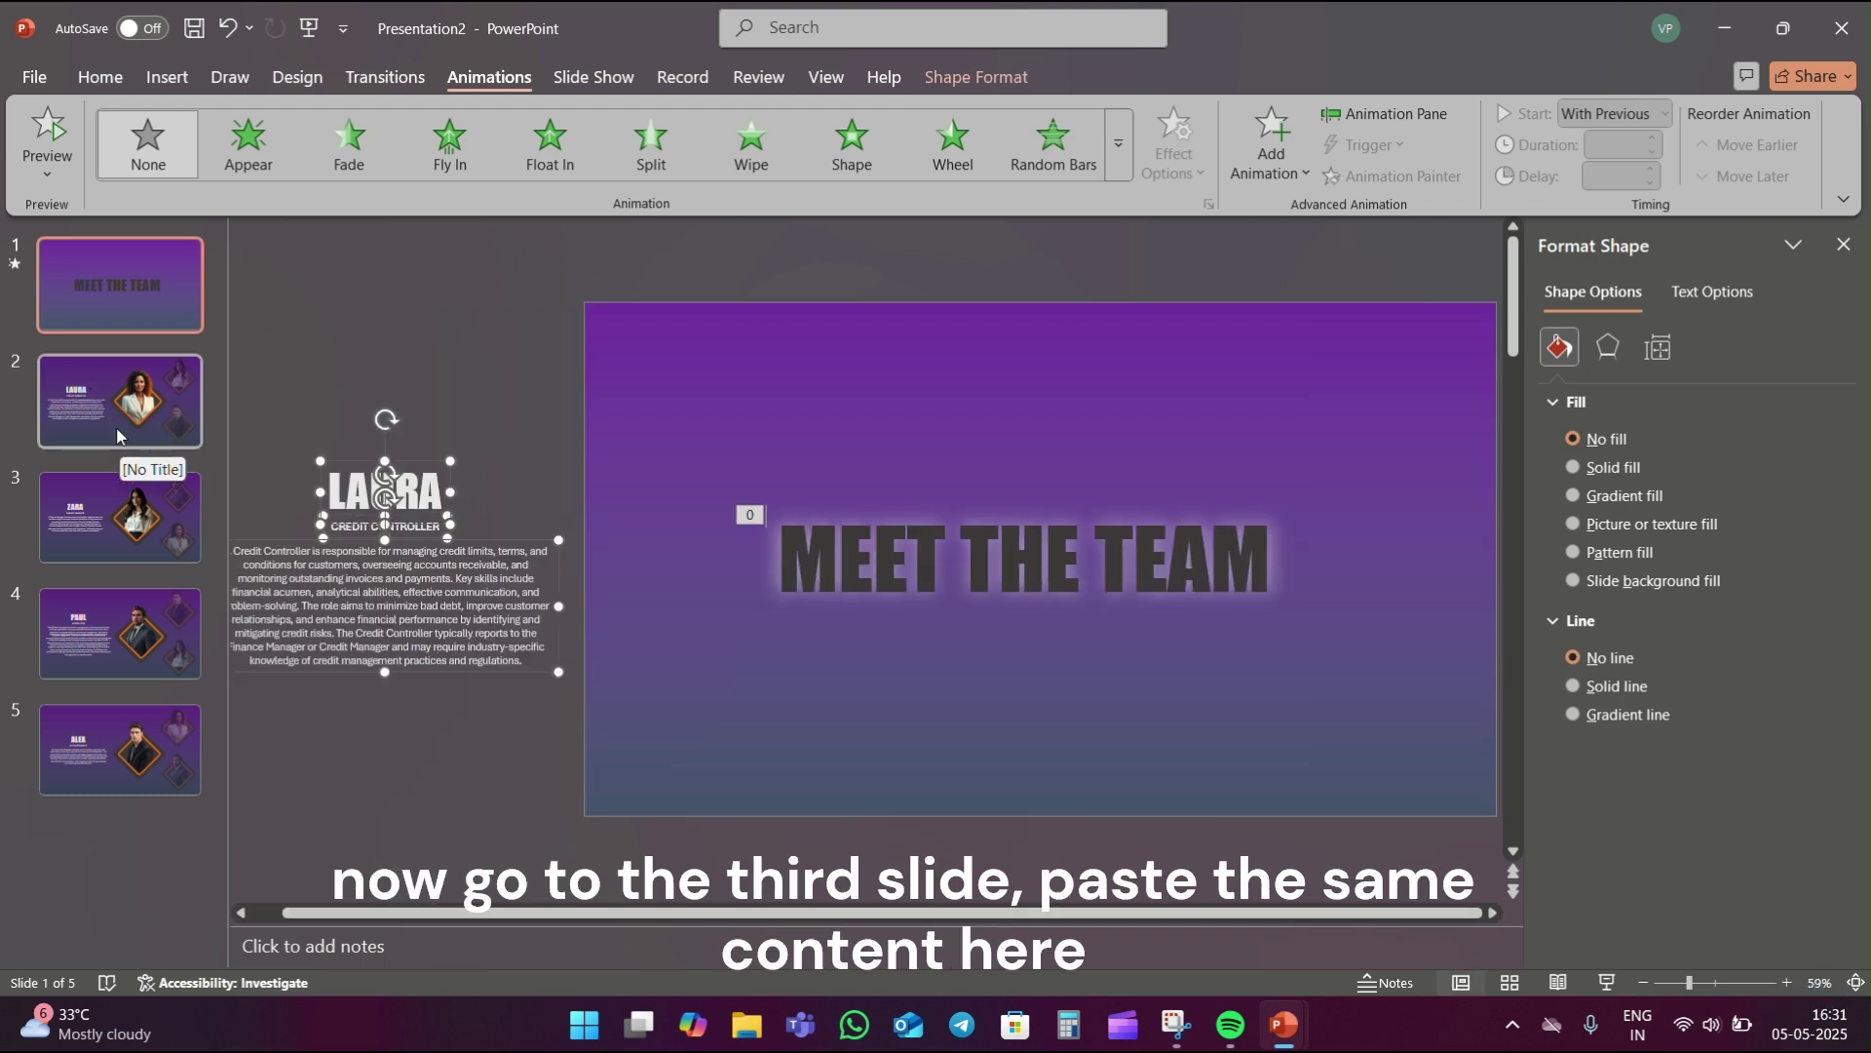
- Paste LAURA's name and description onto the ZARA slide, below the slide edge
{"action": "left_click", "coordinate": [118, 512]}
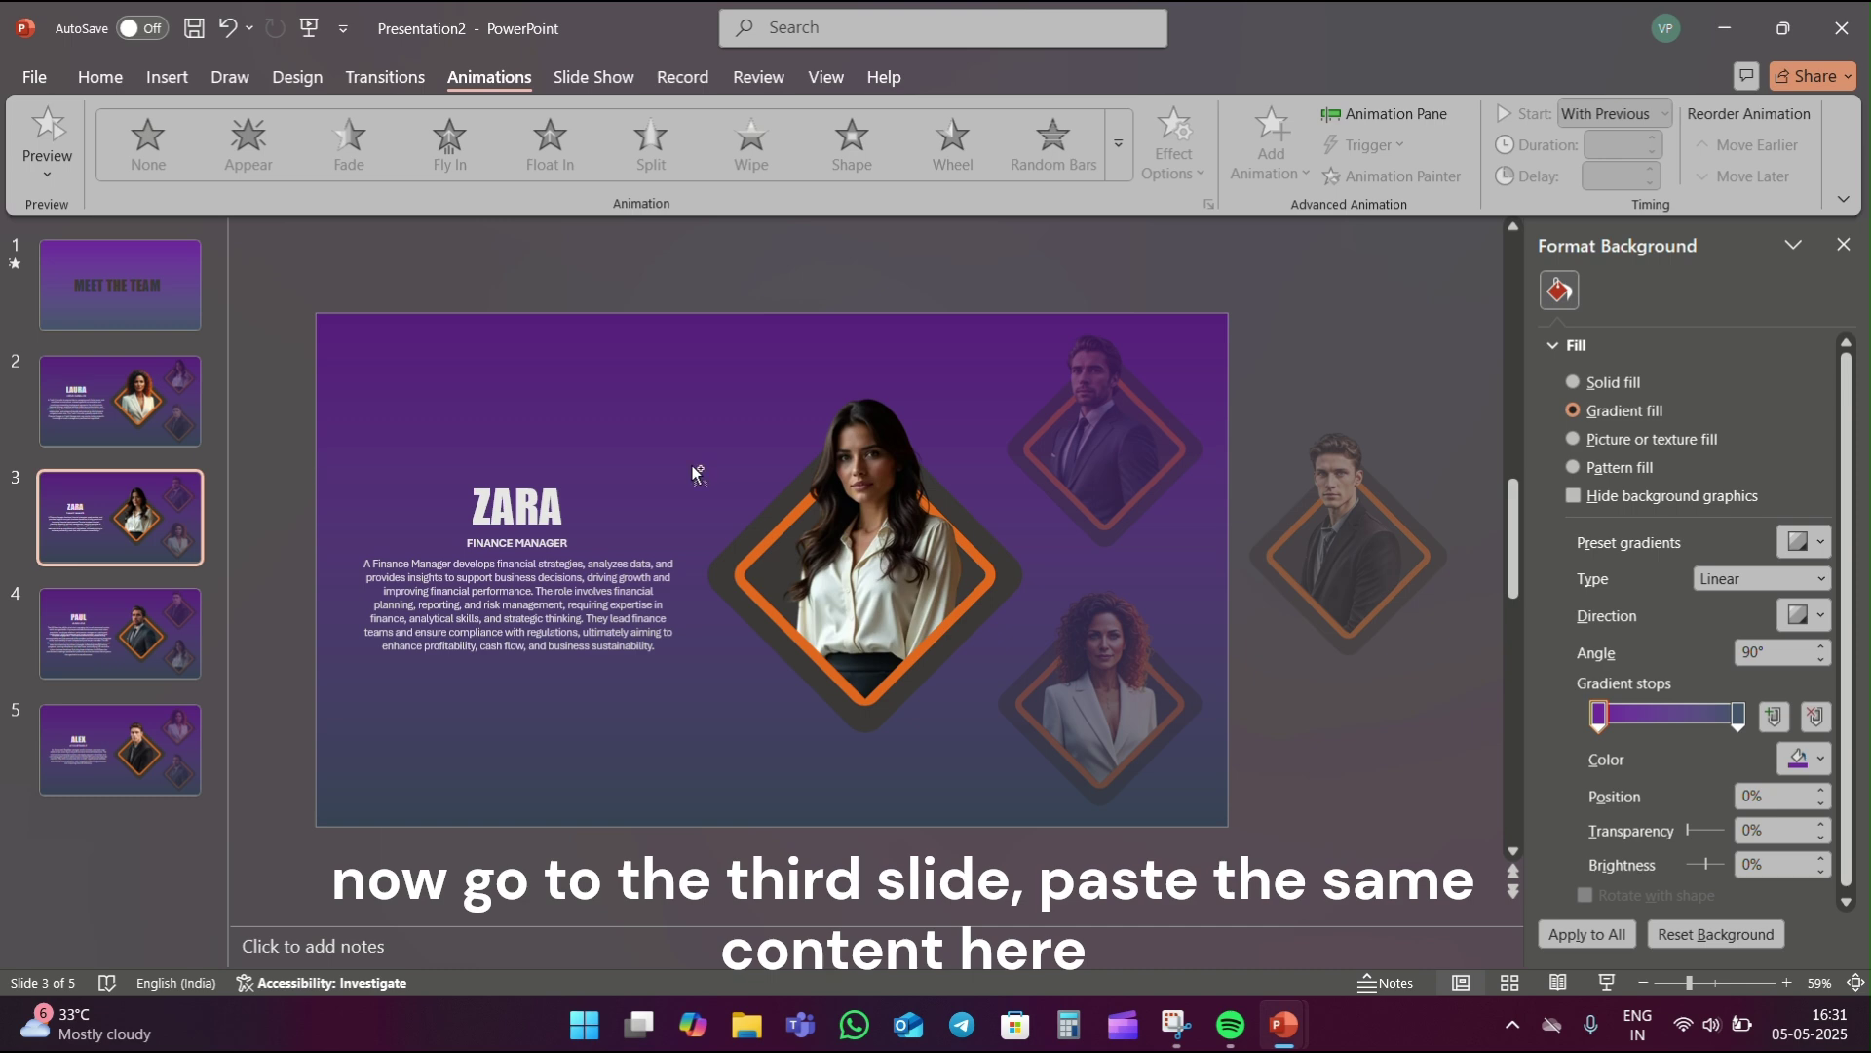
{"action": "key", "text": "ctrl+v"}
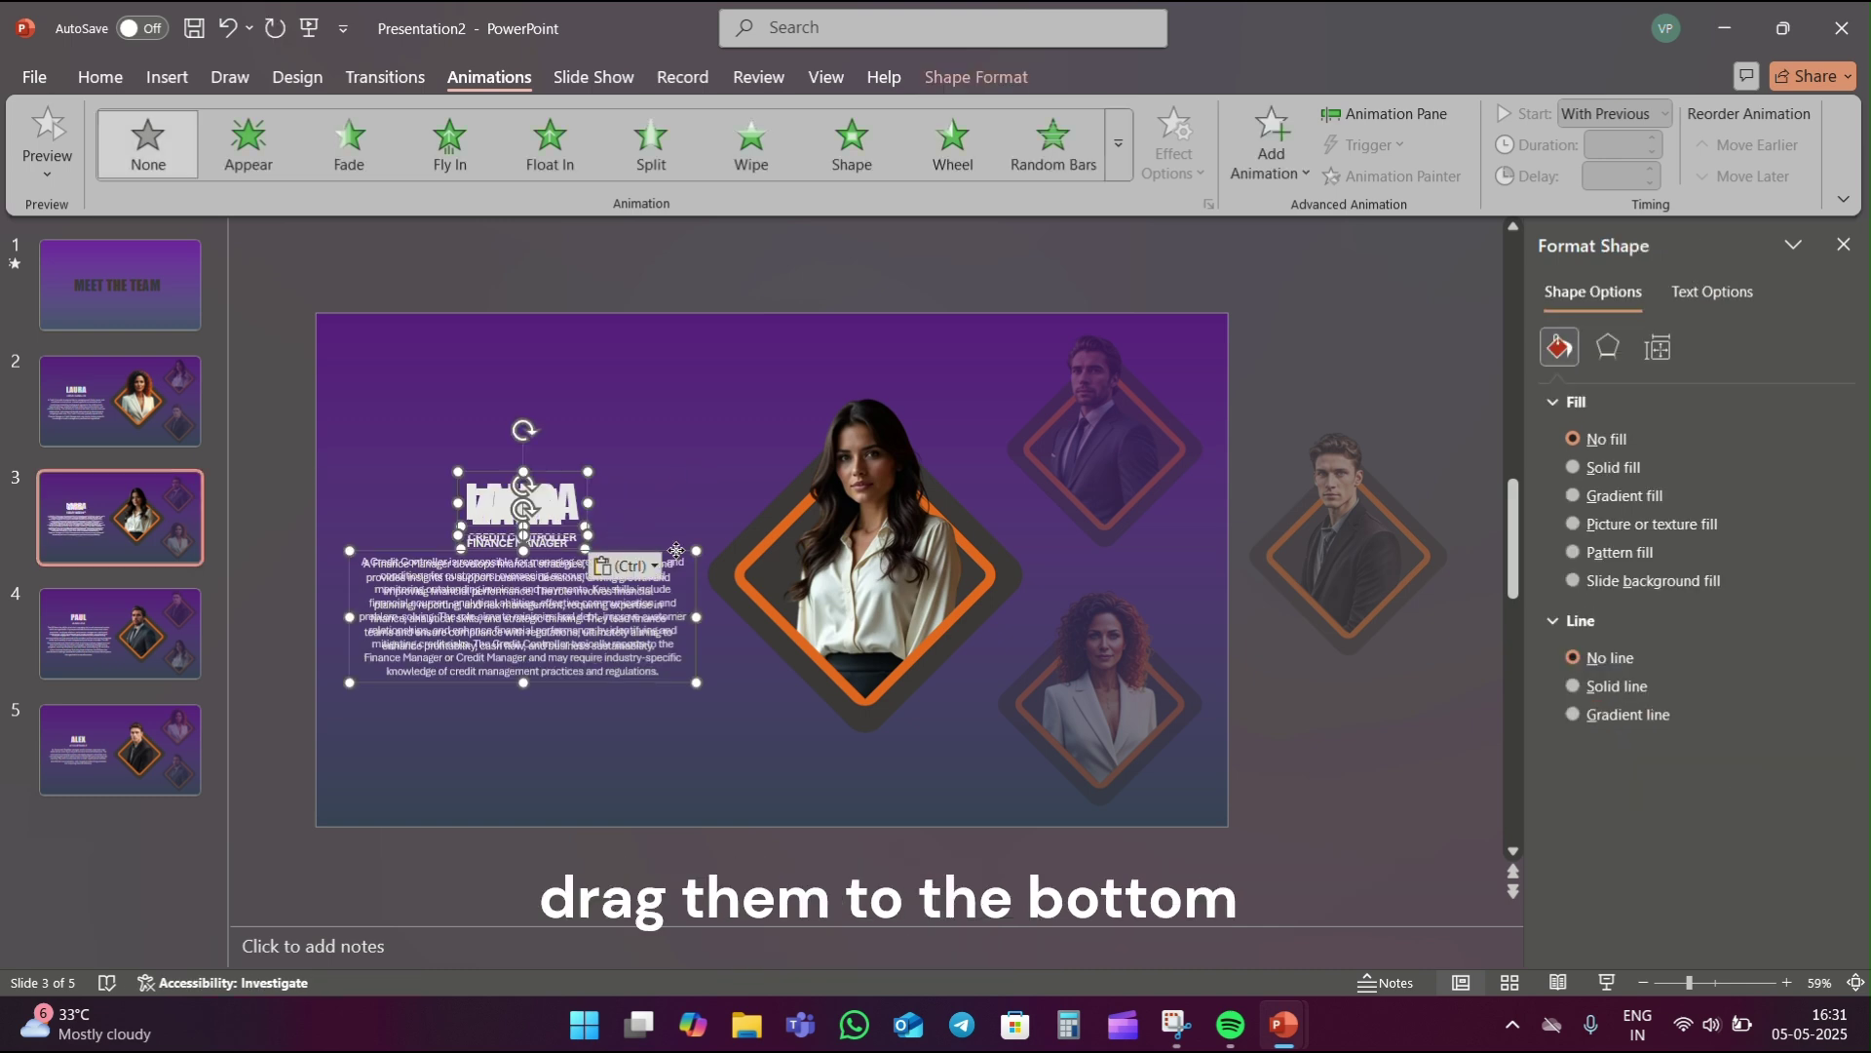
{"action": "left_click_drag", "start_coordinate": [676, 550], "coordinate": [641, 825]}
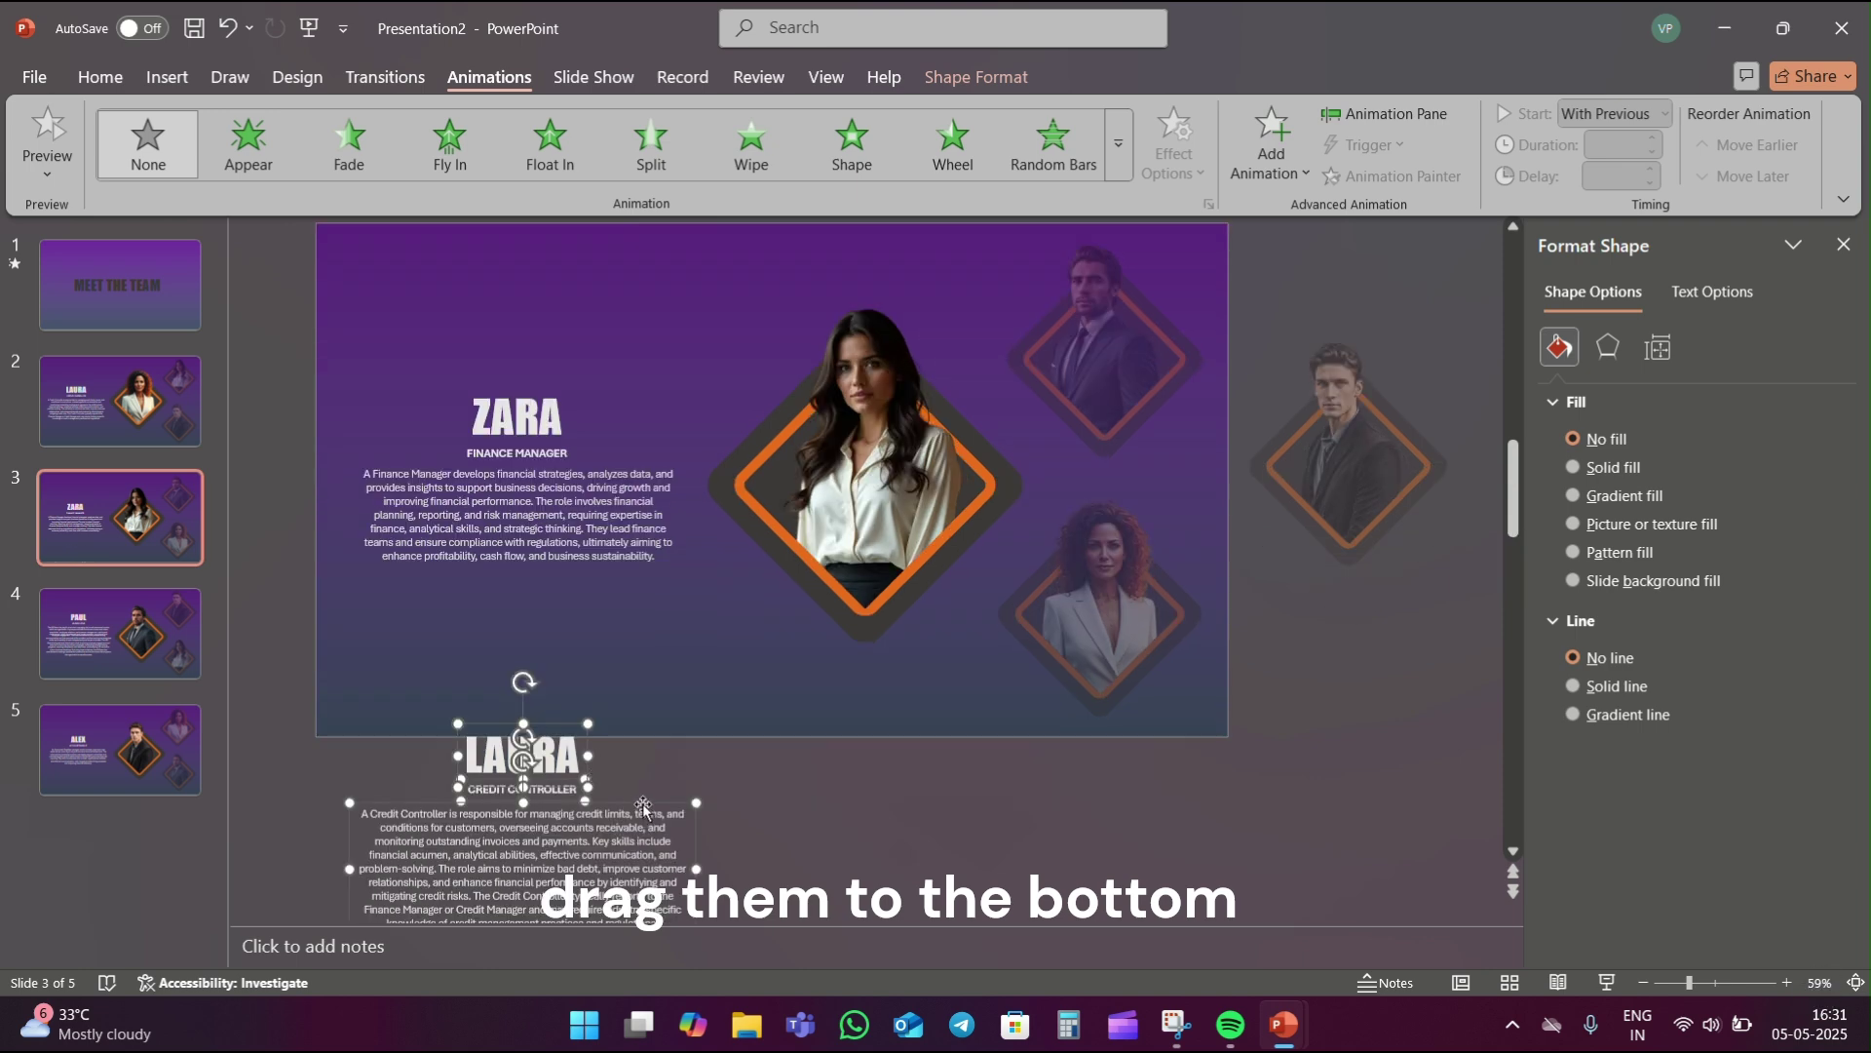
{"action": "left_click_drag", "start_coordinate": [644, 808], "coordinate": [644, 836]}
{"action": "left_click", "coordinate": [856, 792]}
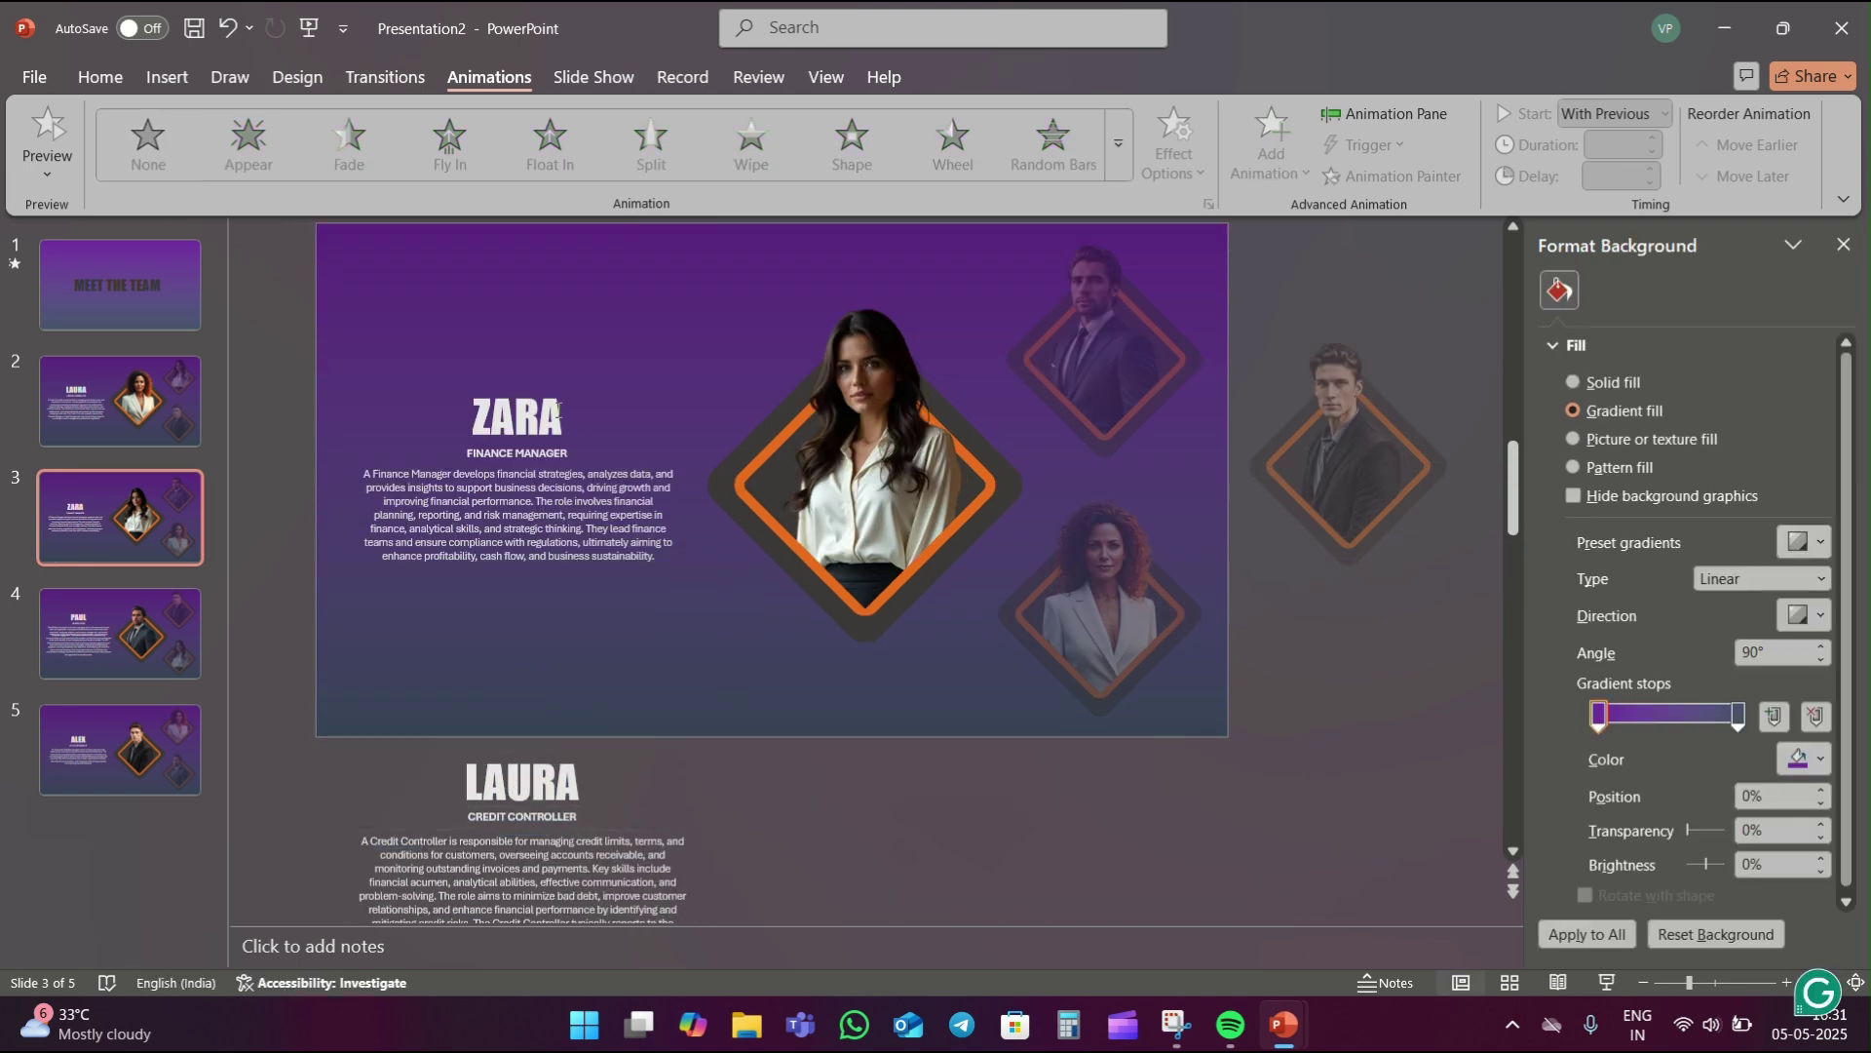
- Copy ZARA's name and description onto the LAURA slide, off its left edge
{"action": "left_click", "coordinate": [549, 456]}
{"action": "left_click", "coordinate": [562, 516], "text": "shift"}
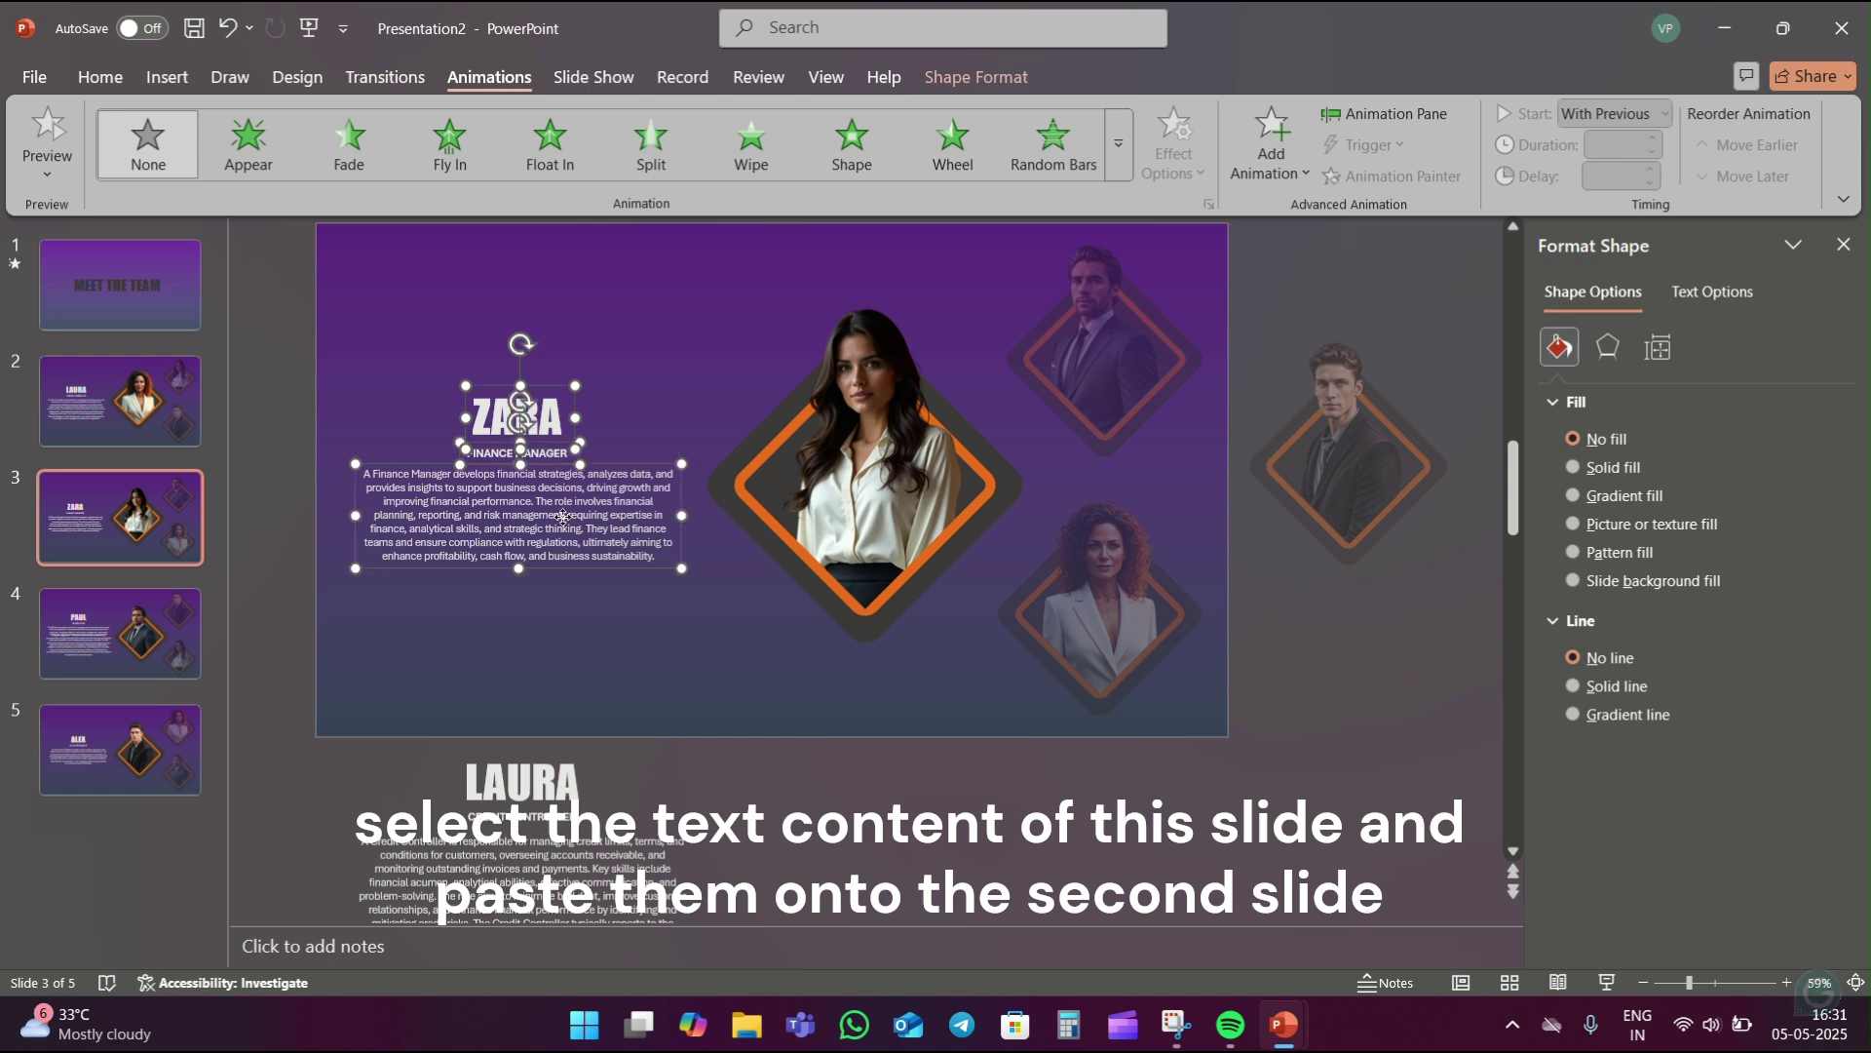
{"action": "left_click", "coordinate": [168, 408]}
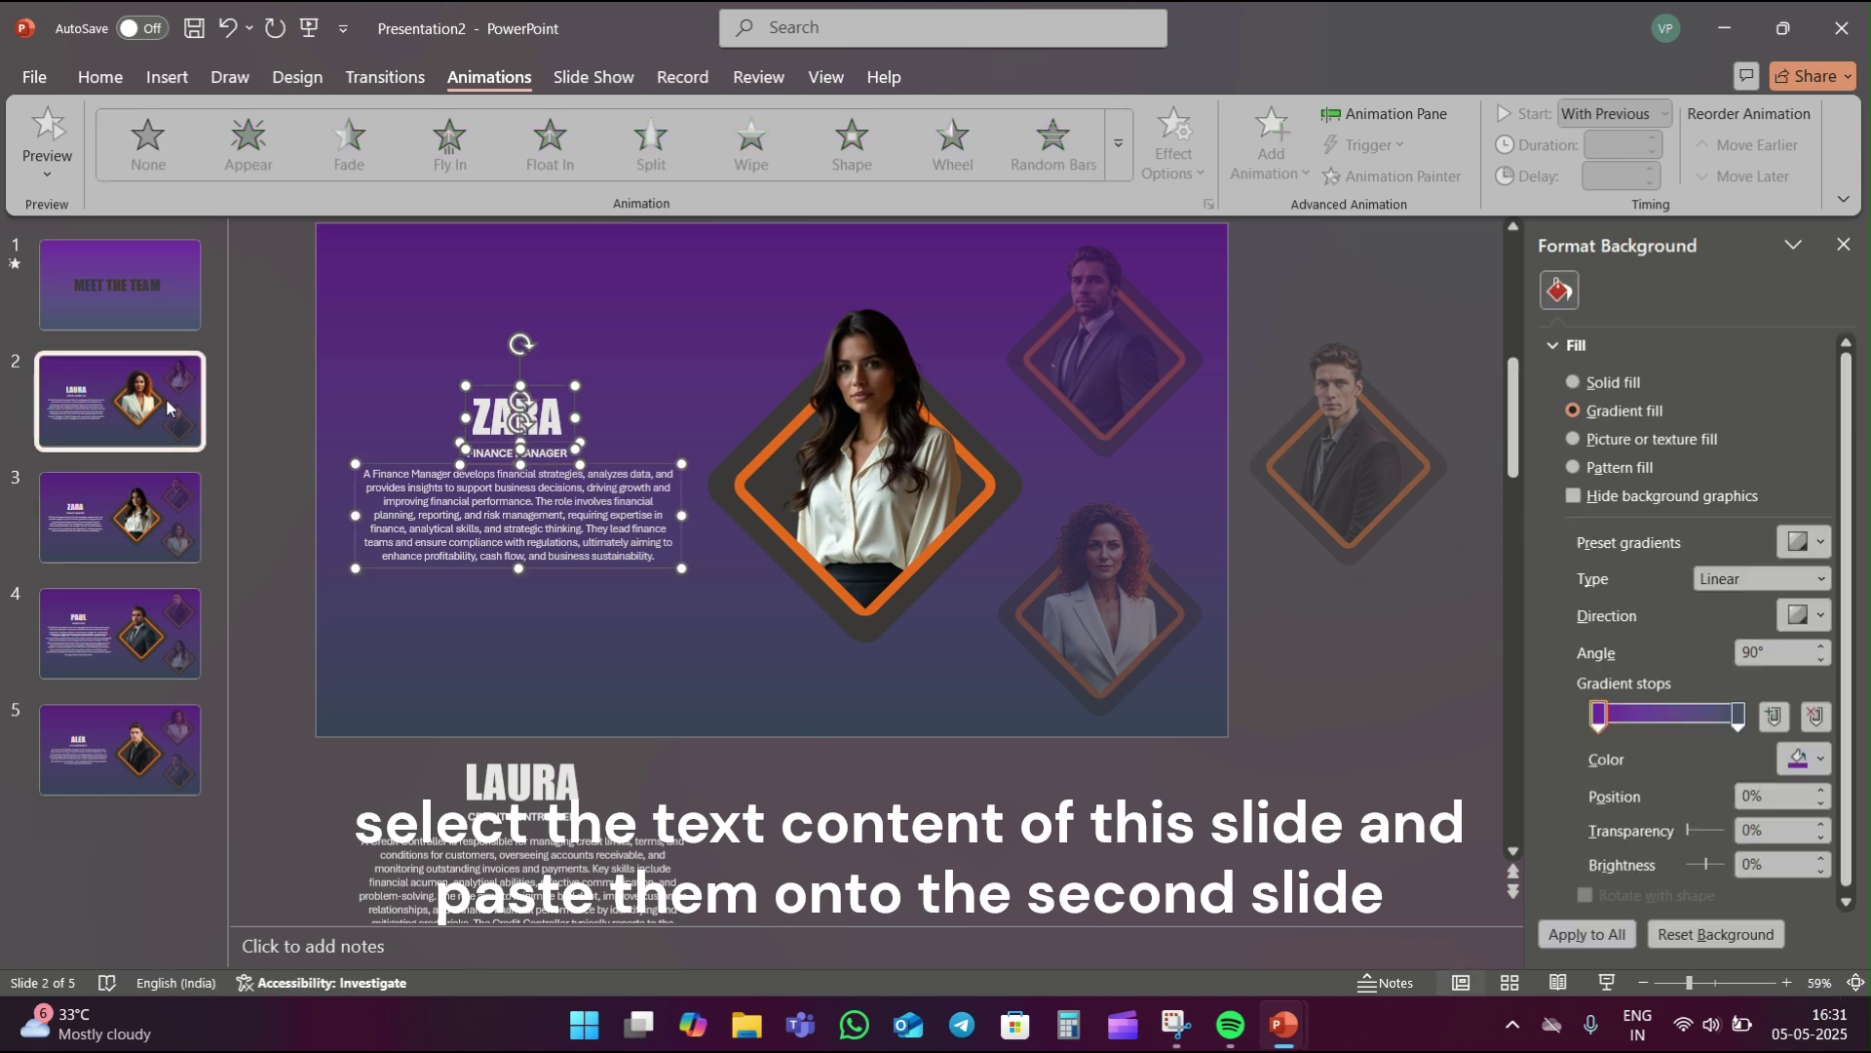
{"action": "key", "text": "ctrl+v"}
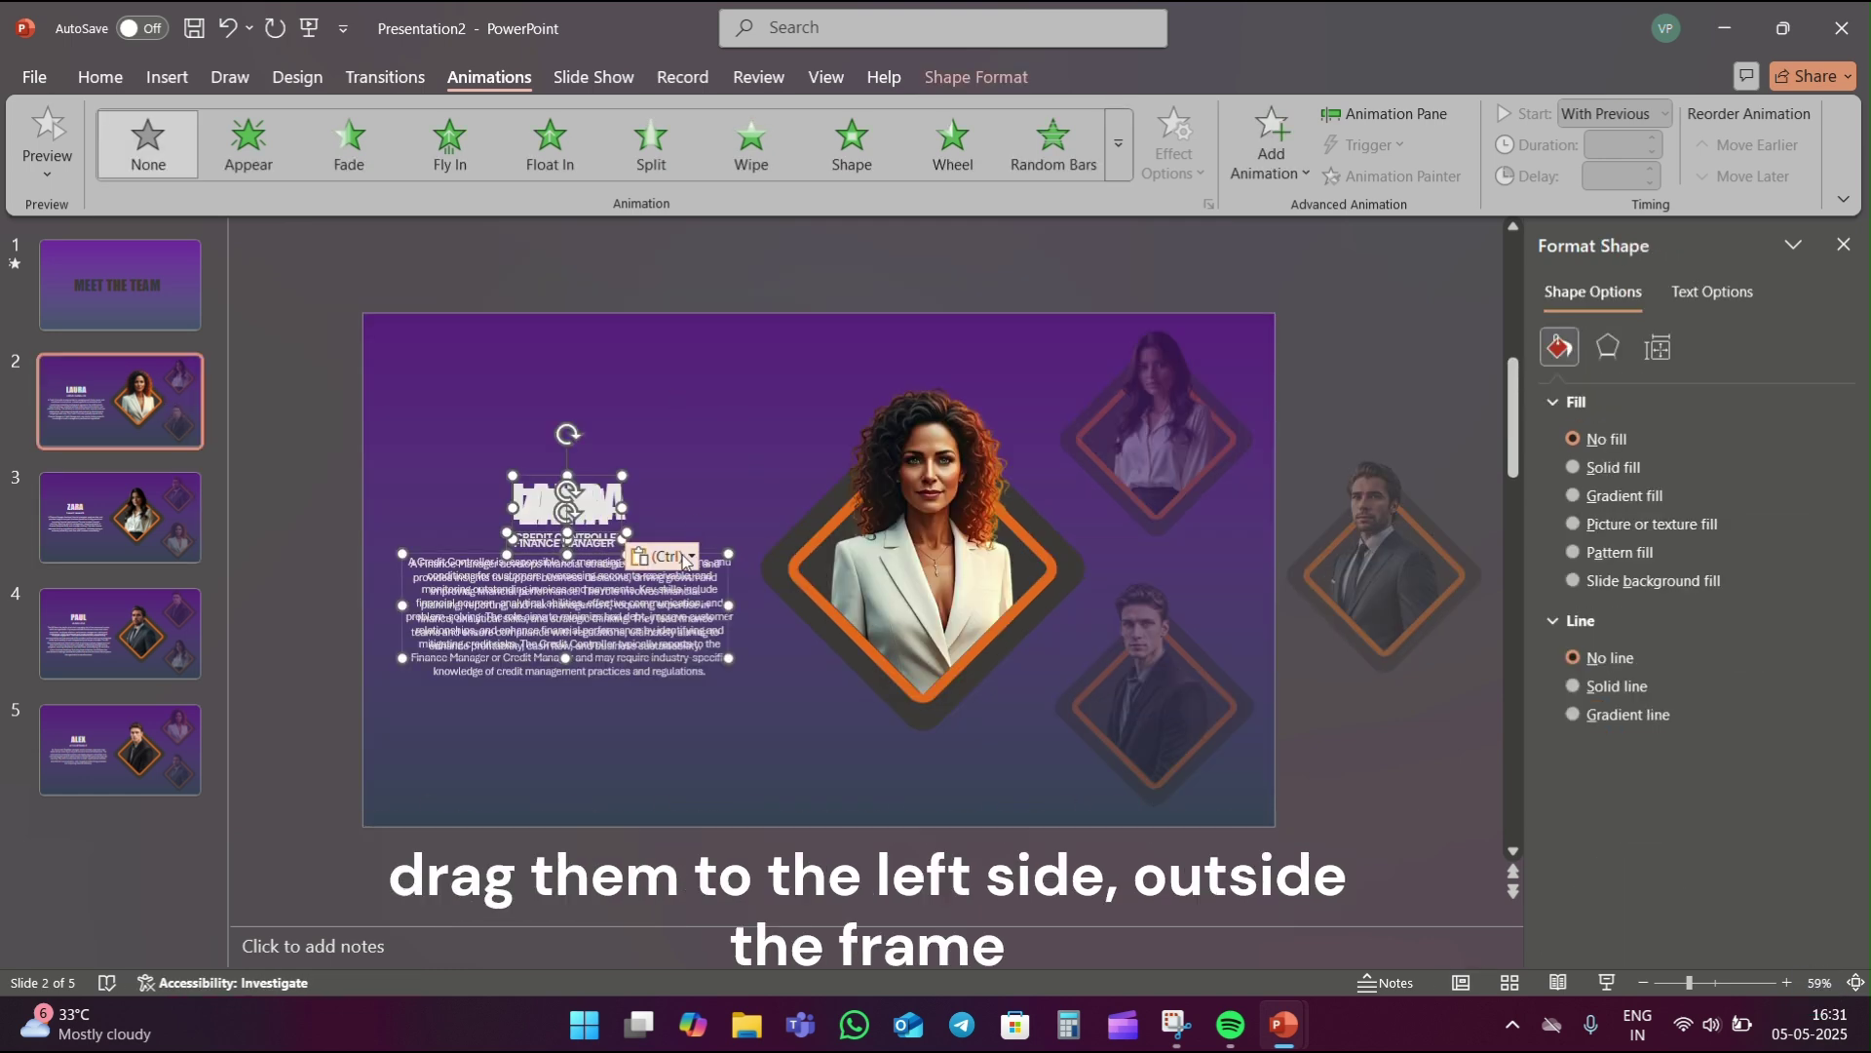
{"action": "left_click_drag", "start_coordinate": [702, 552], "coordinate": [307, 542]}
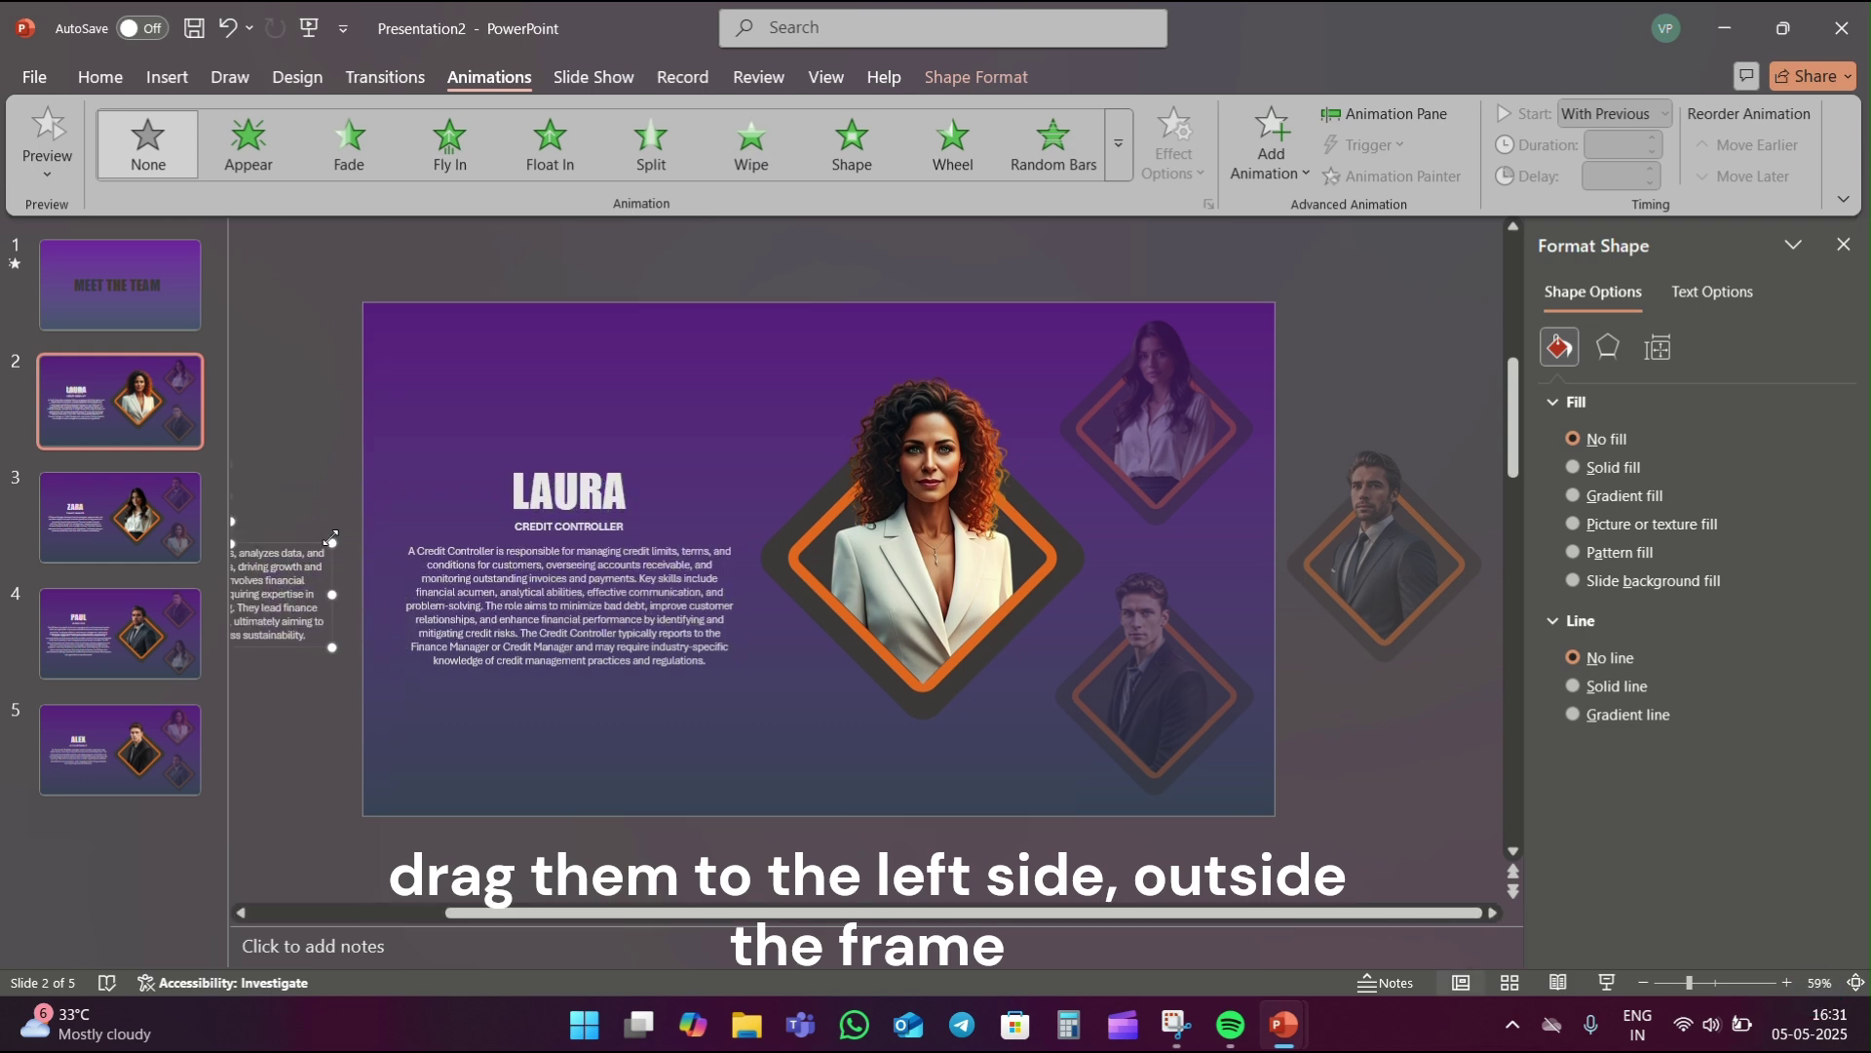
- Paste ZARA's name and description onto the PAUL slide, below the slide
{"action": "left_click", "coordinate": [63, 644]}
{"action": "key", "text": "ctrl+v"}
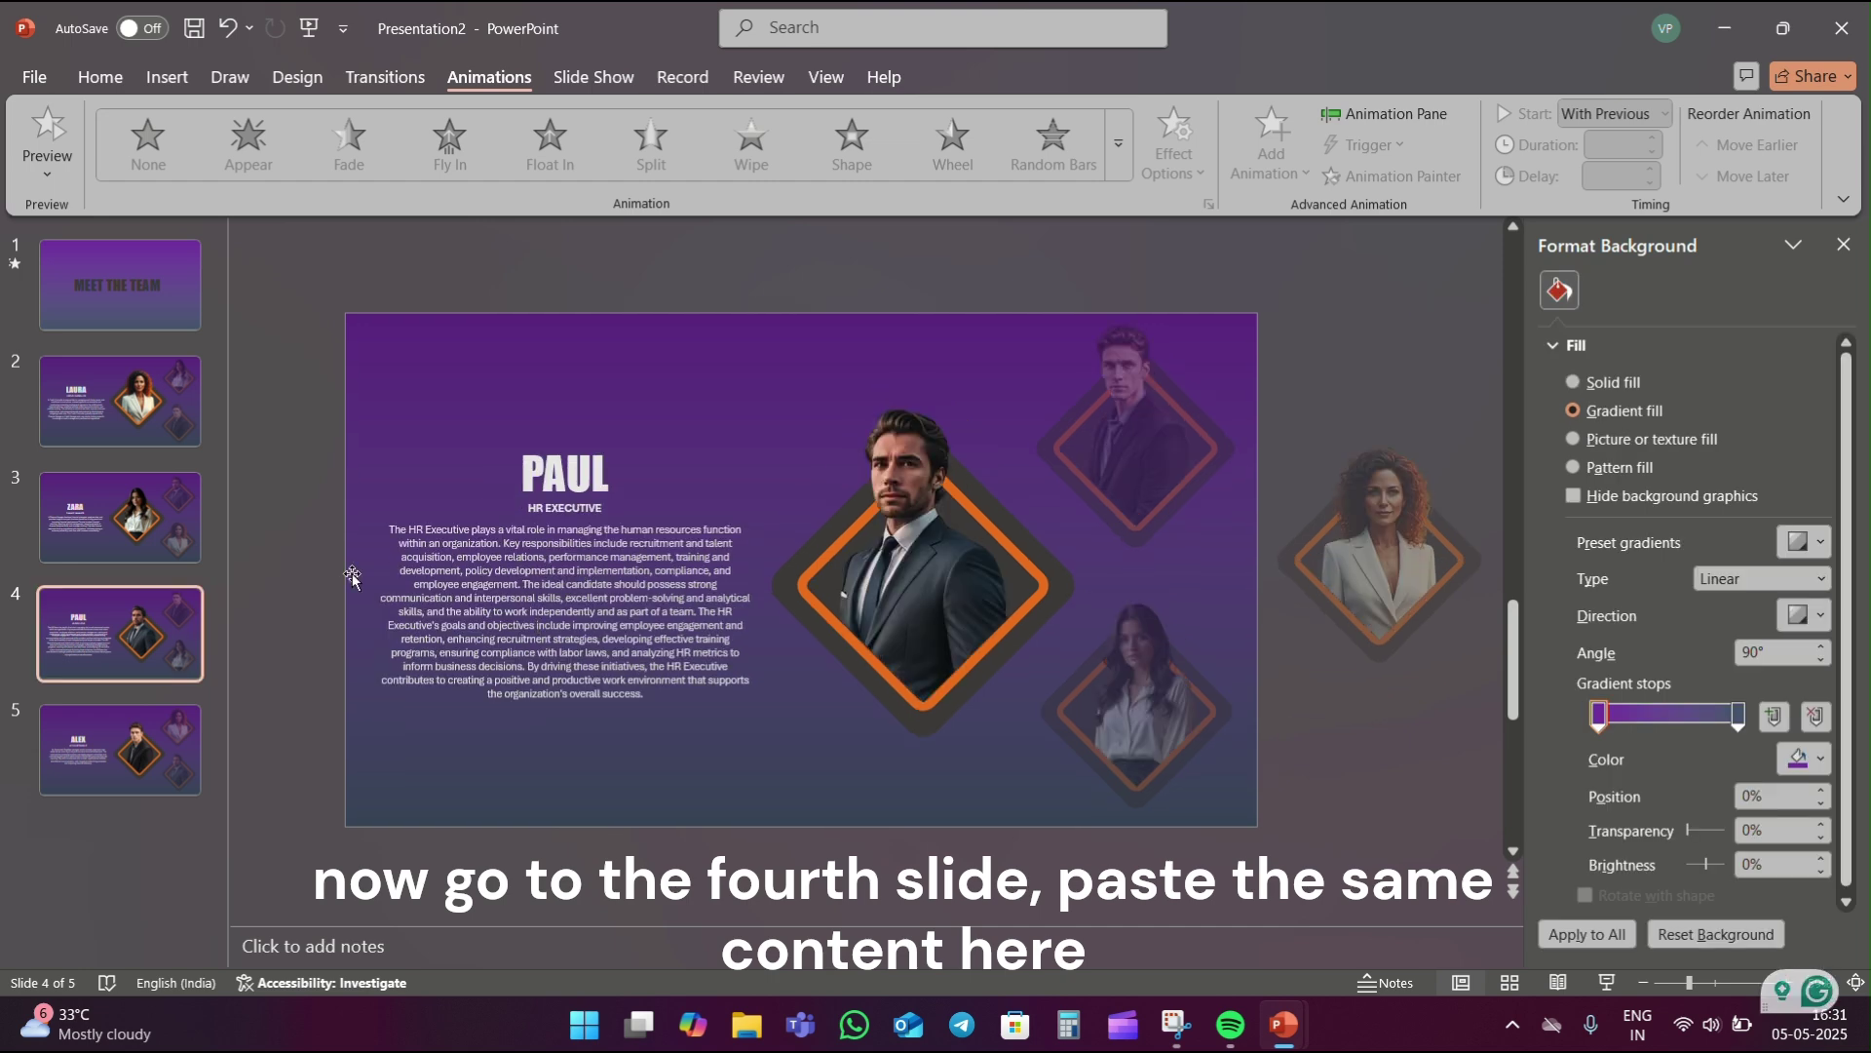
{"action": "key", "text": "ctrl+v"}
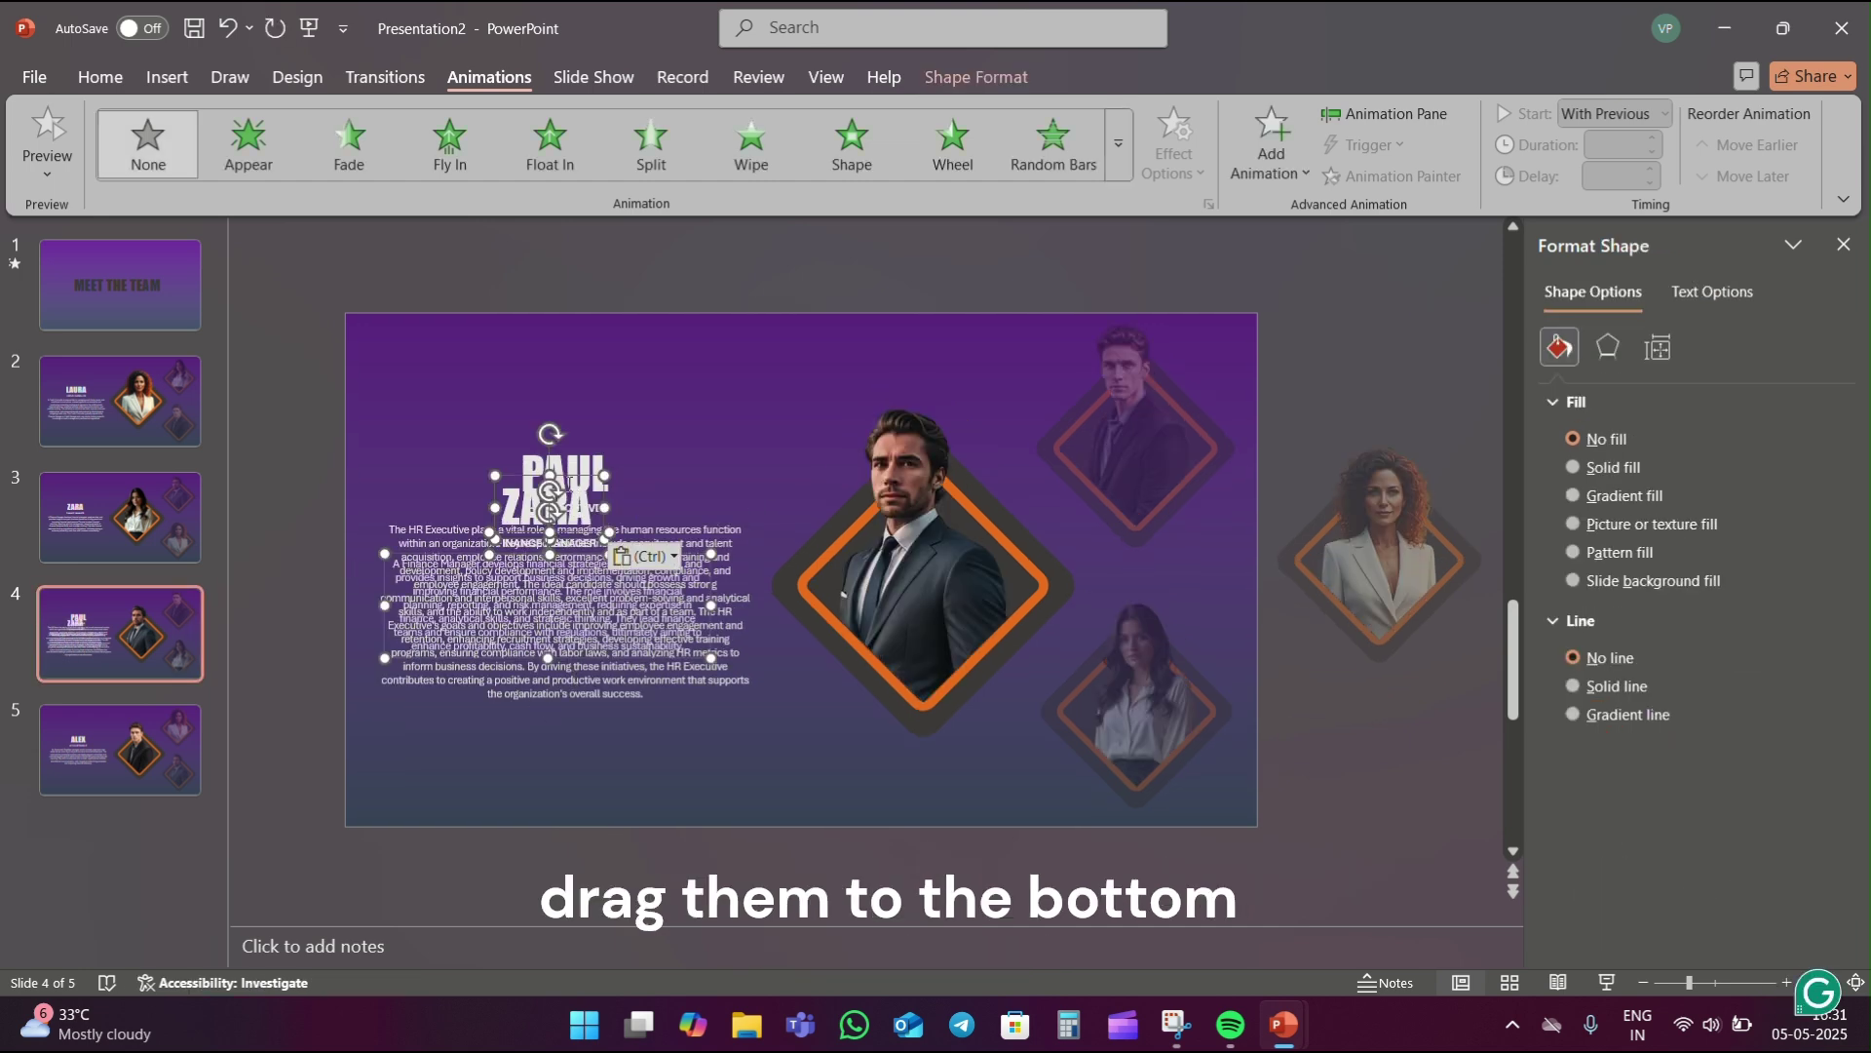
{"action": "left_click_drag", "start_coordinate": [571, 476], "coordinate": [551, 828]}
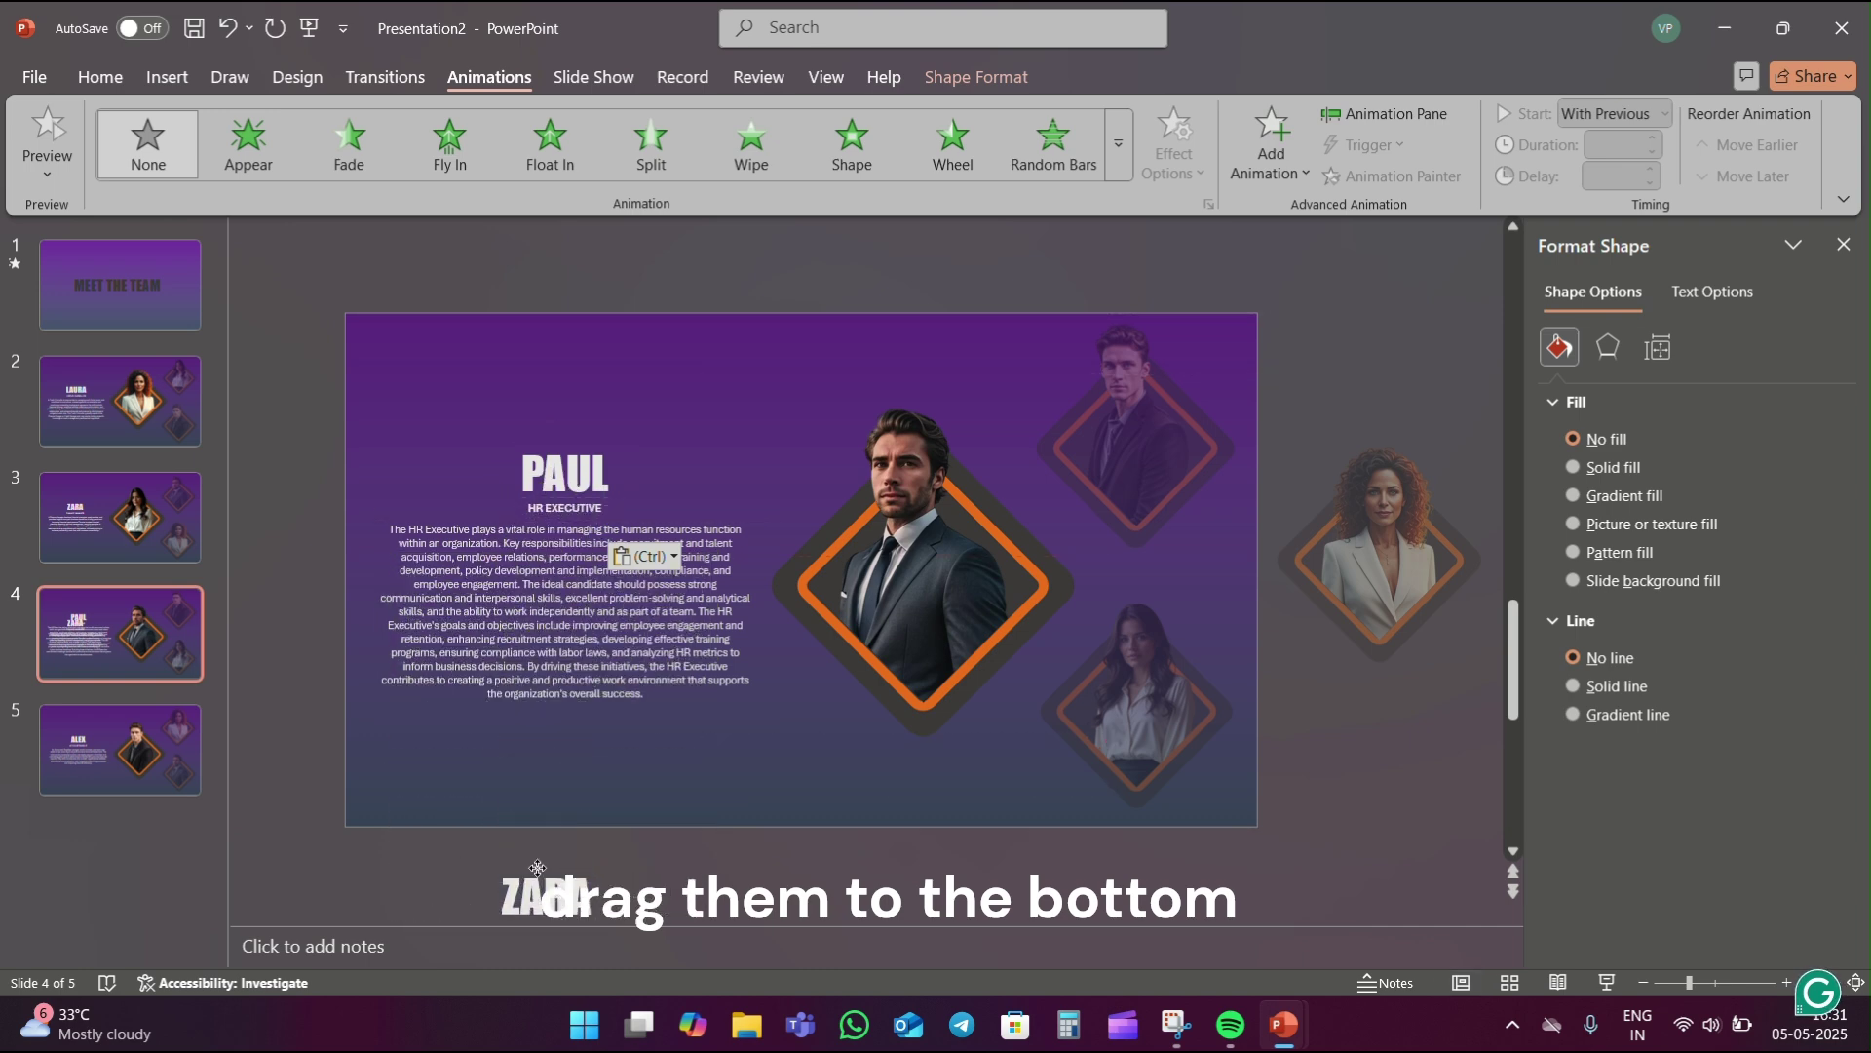
- Copy PAUL's name and description onto the ZARA slide, off its left edge
{"action": "left_click", "coordinate": [566, 408]}
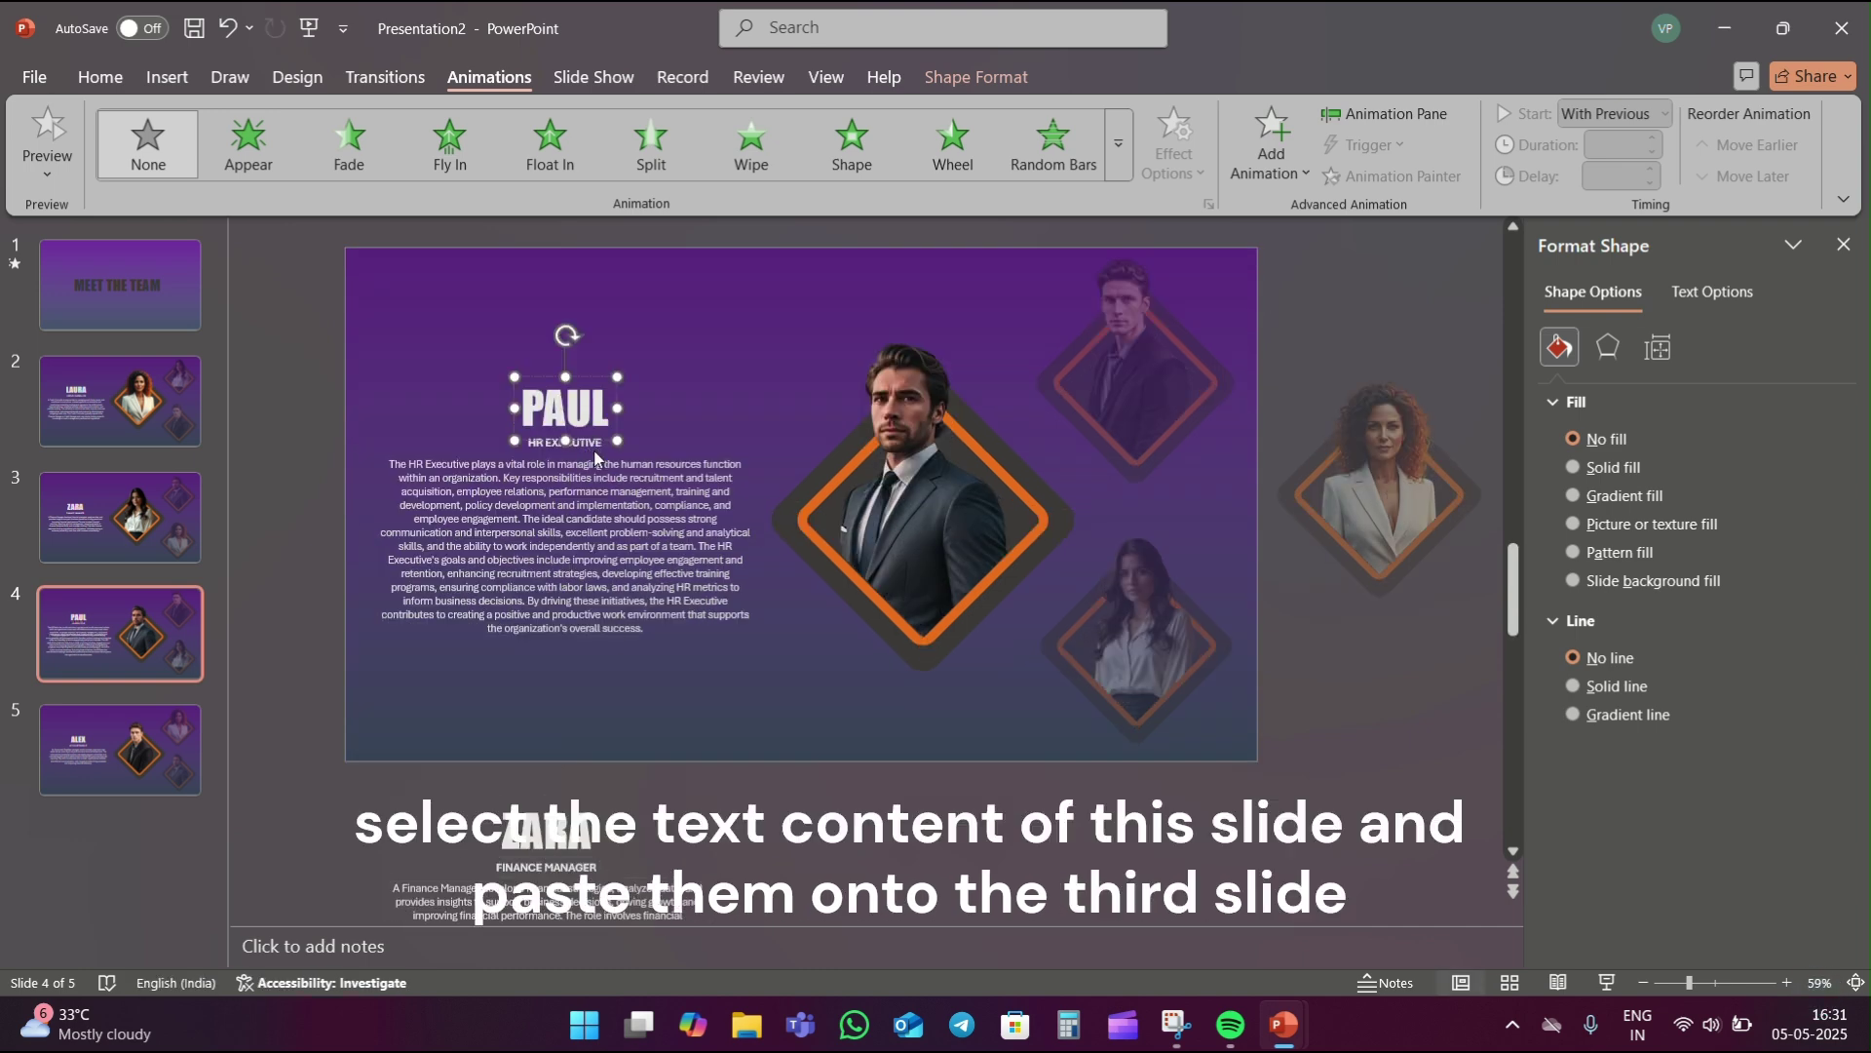
{"action": "left_click", "coordinate": [577, 517], "text": "shift"}
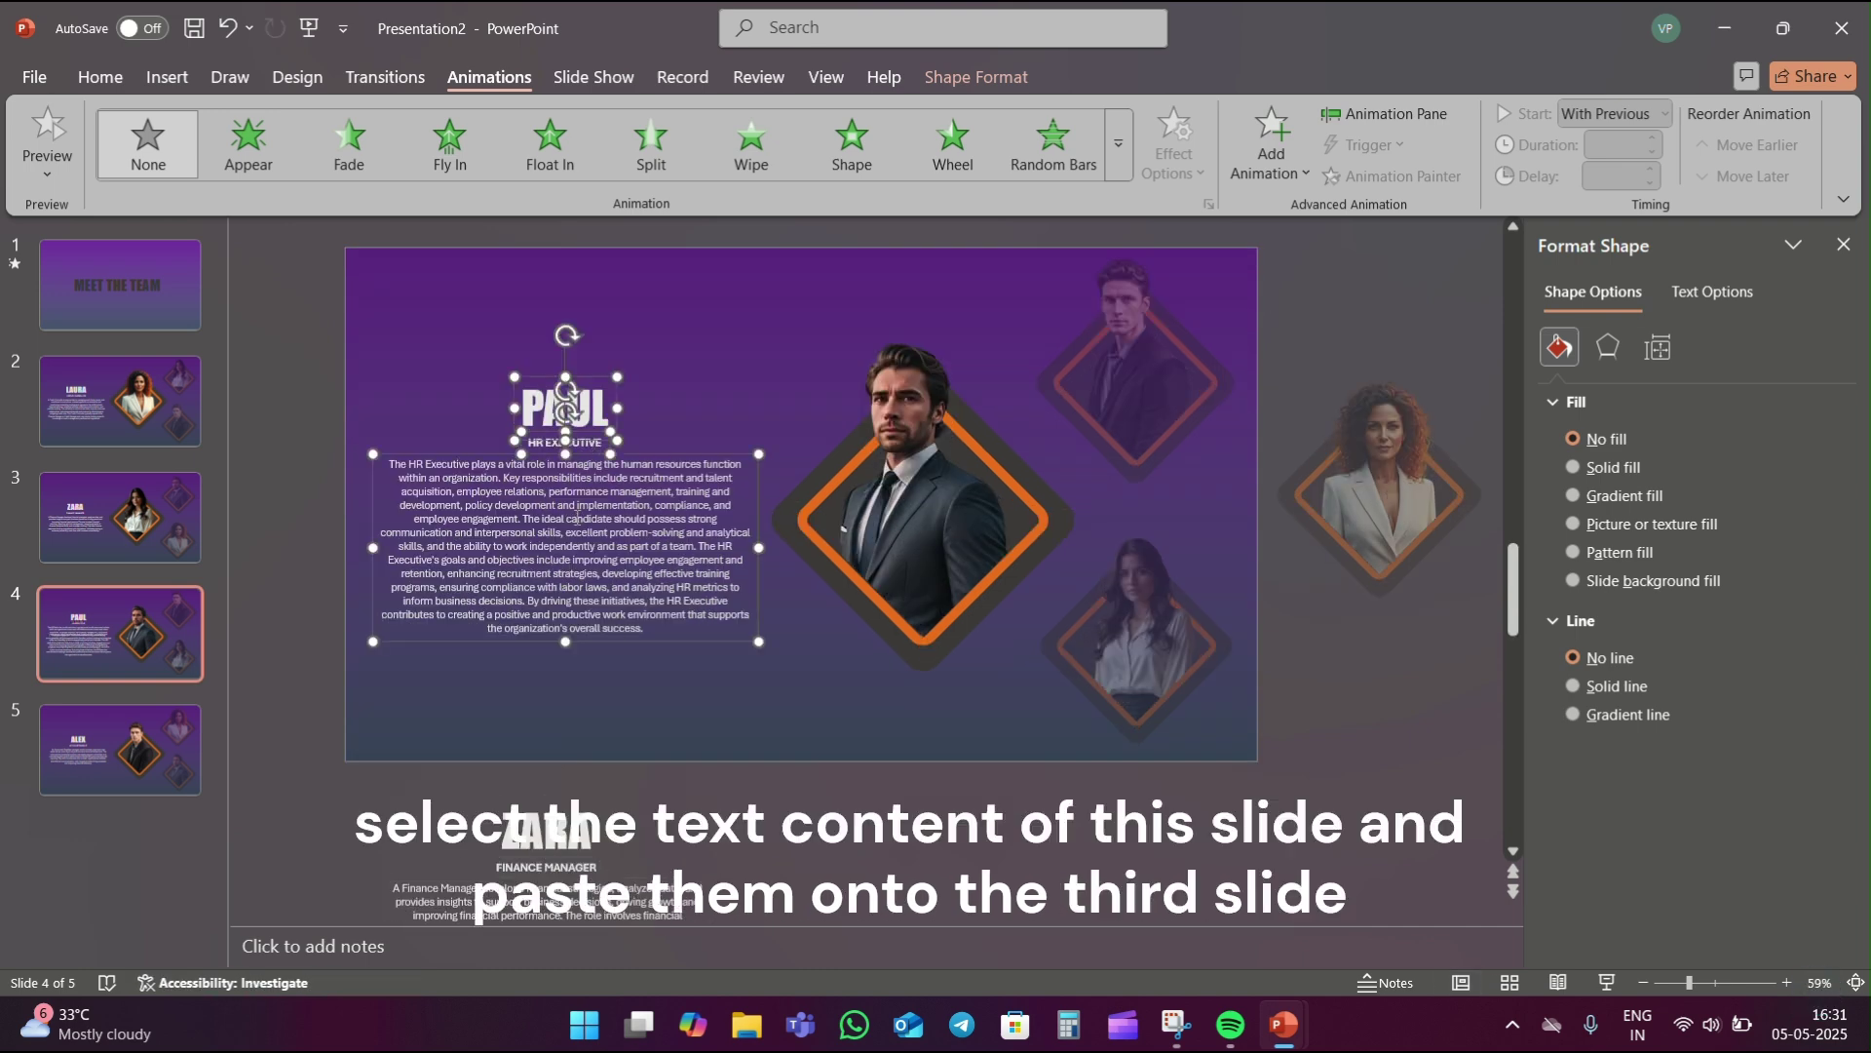
{"action": "left_click", "coordinate": [70, 550]}
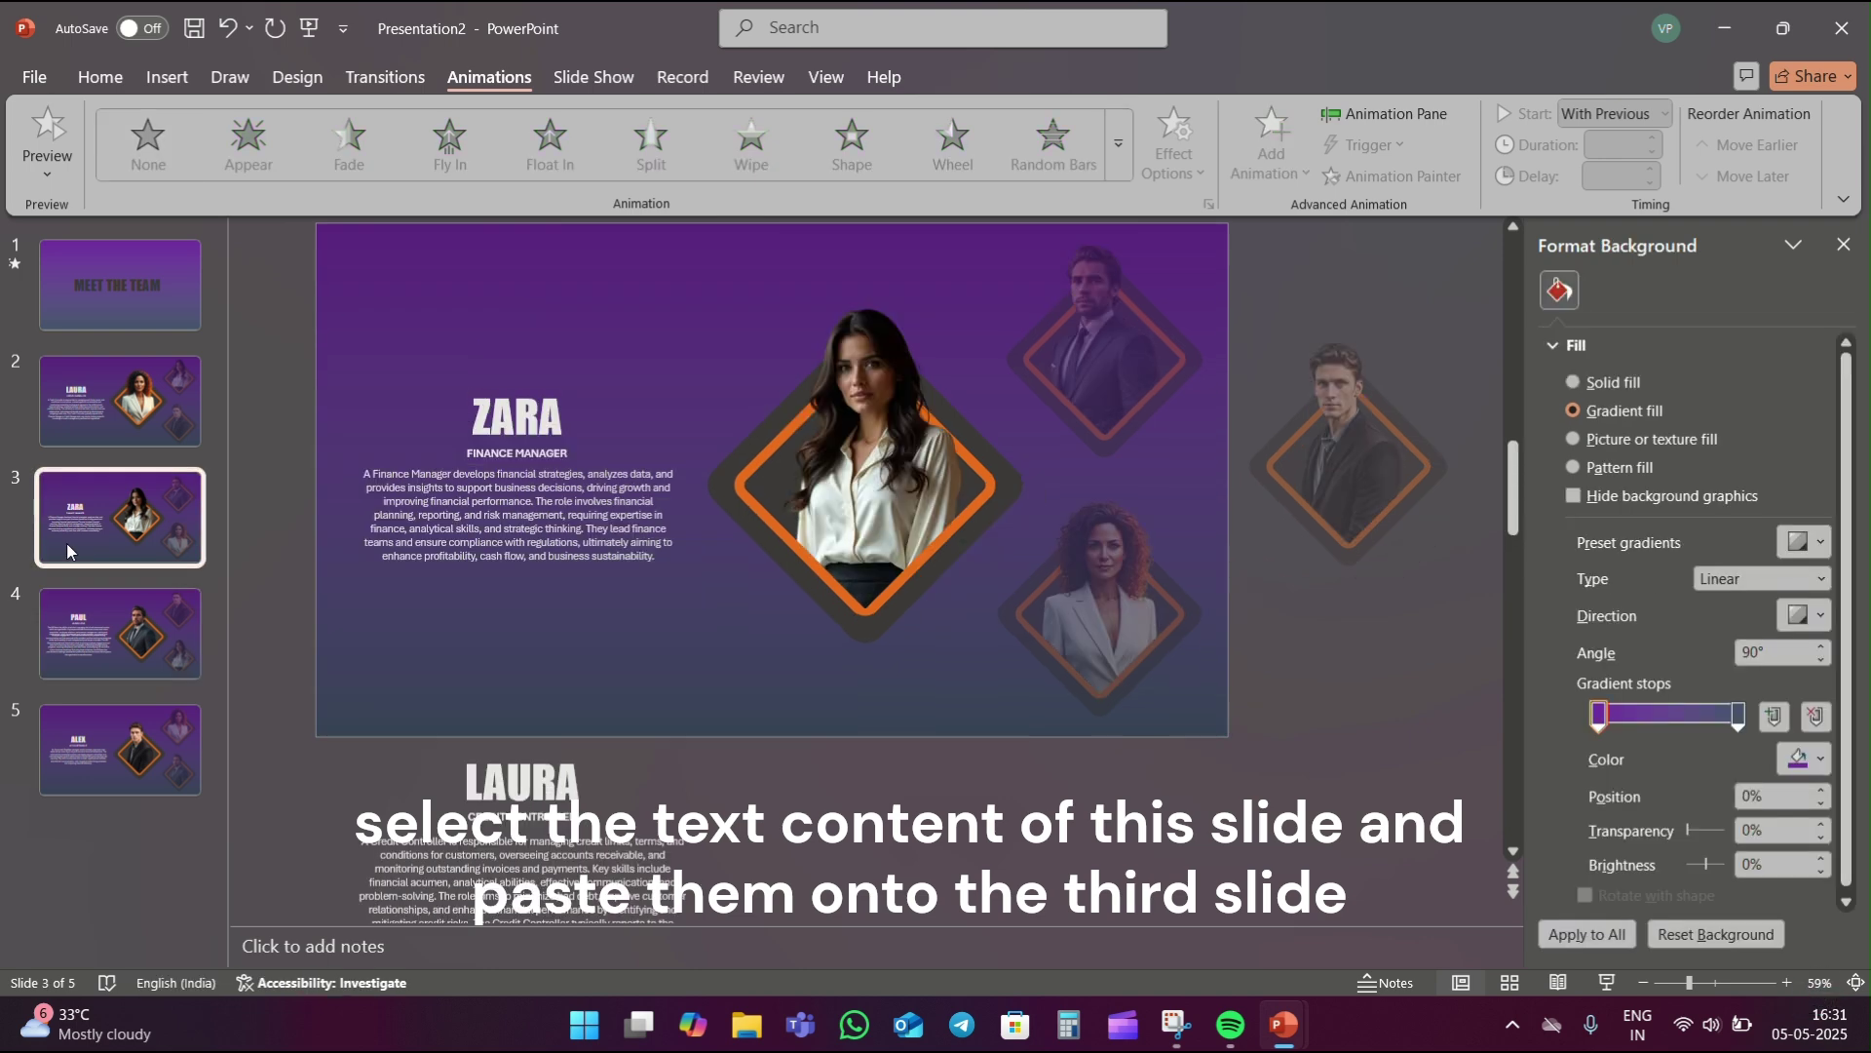
{"action": "key", "text": "ctrl+v"}
{"action": "left_click_drag", "start_coordinate": [571, 353], "coordinate": [364, 430]}
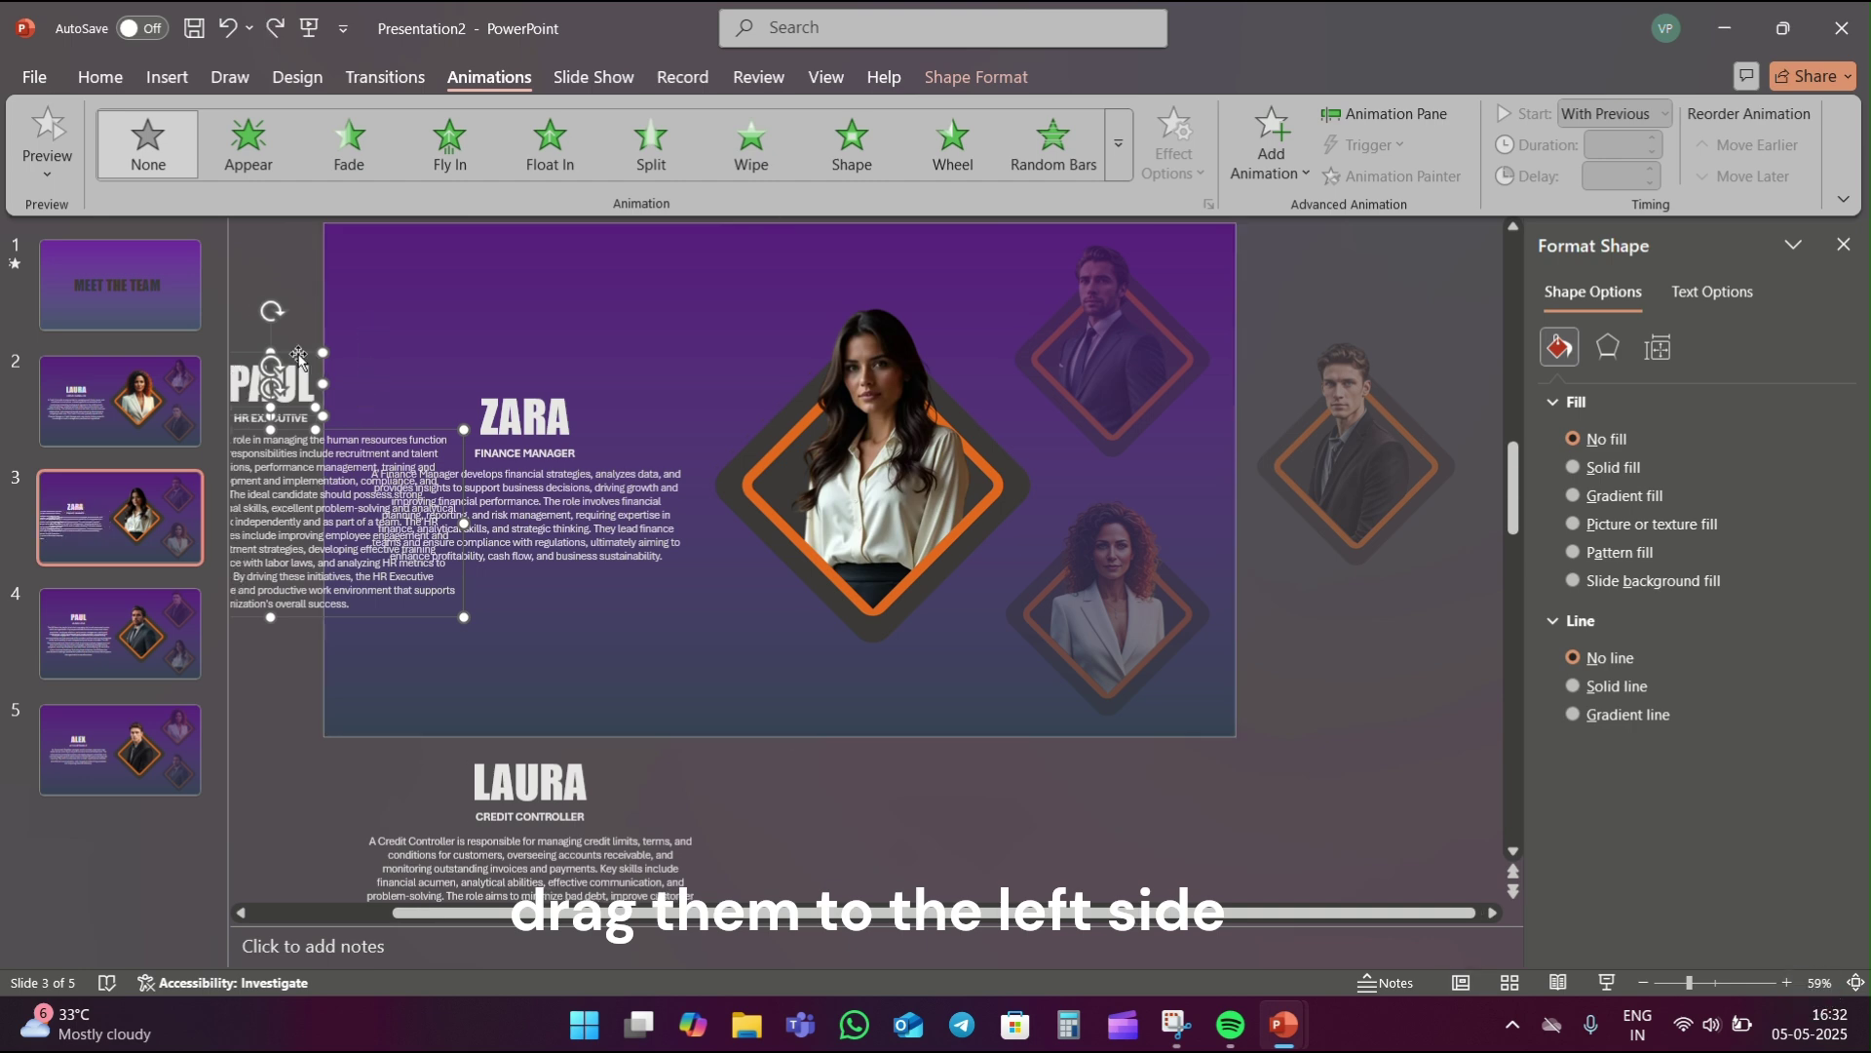
{"action": "left_click_drag", "start_coordinate": [370, 328], "coordinate": [228, 352]}
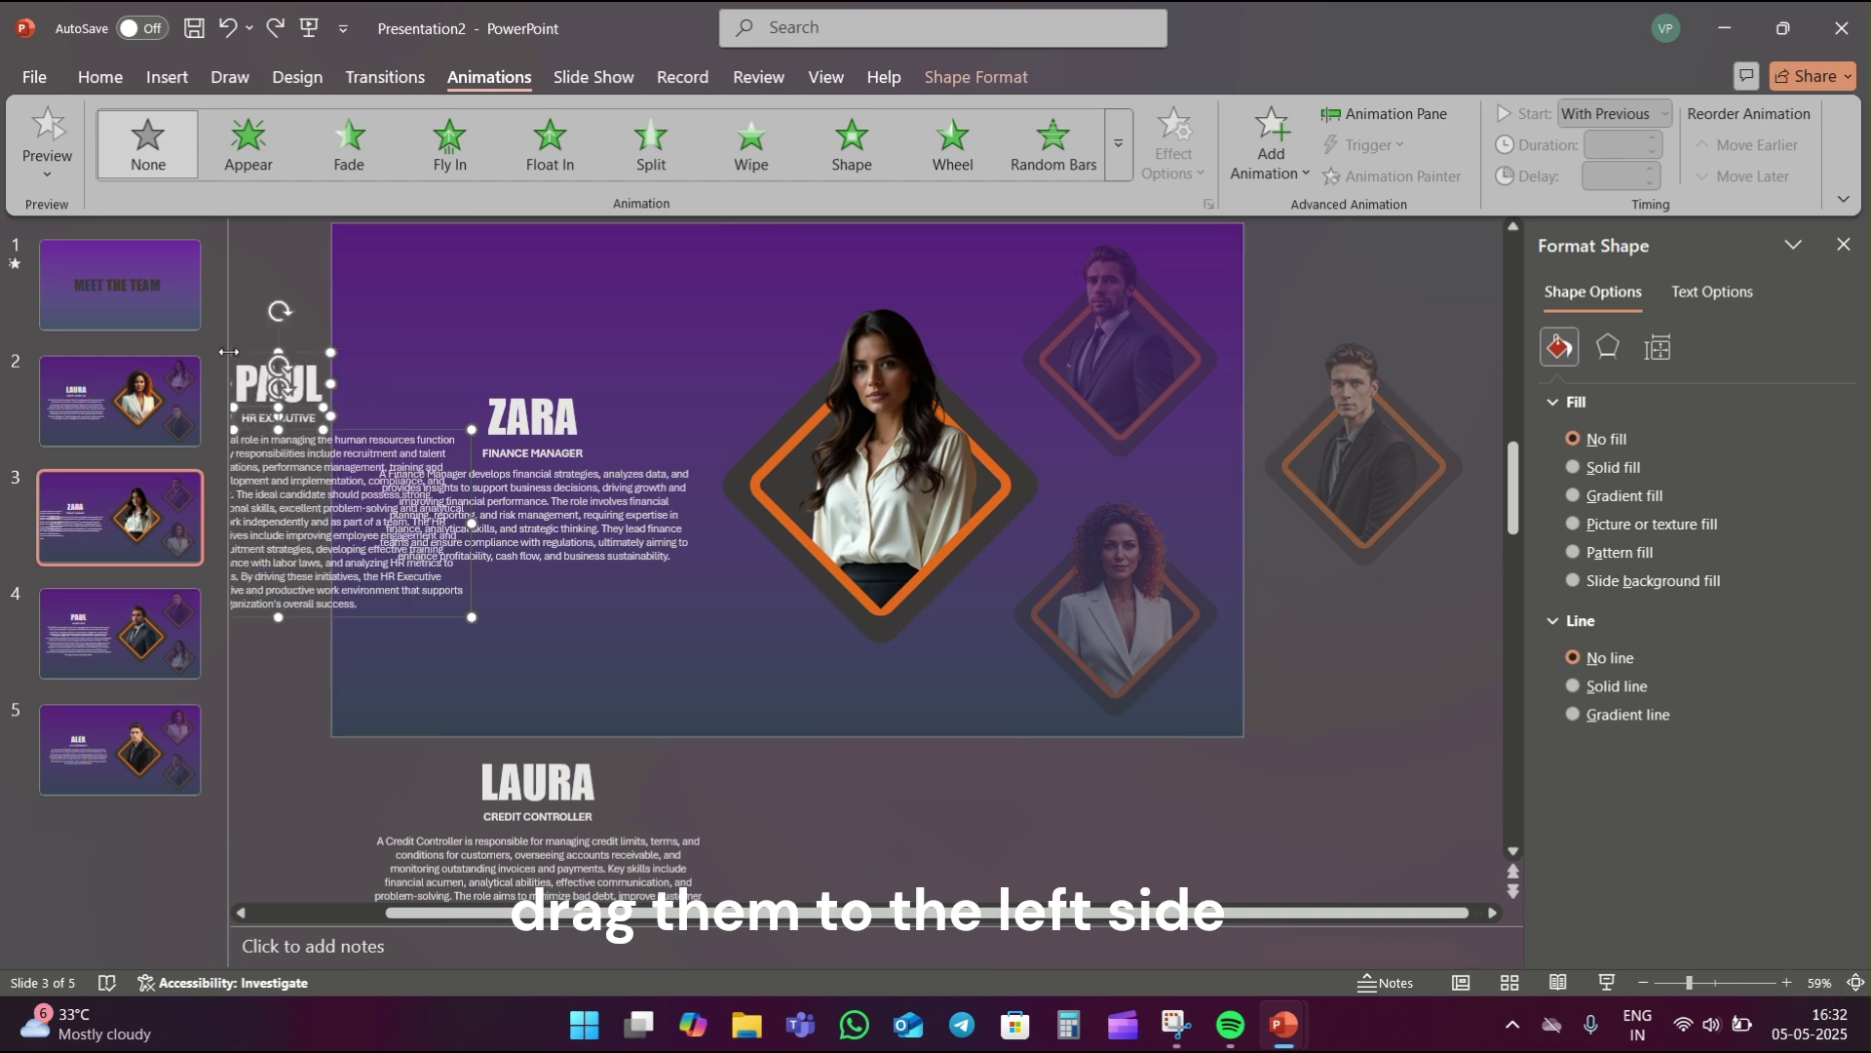
{"action": "left_click", "coordinate": [1681, 984]}
{"action": "left_click_drag", "start_coordinate": [536, 500], "coordinate": [400, 500]}
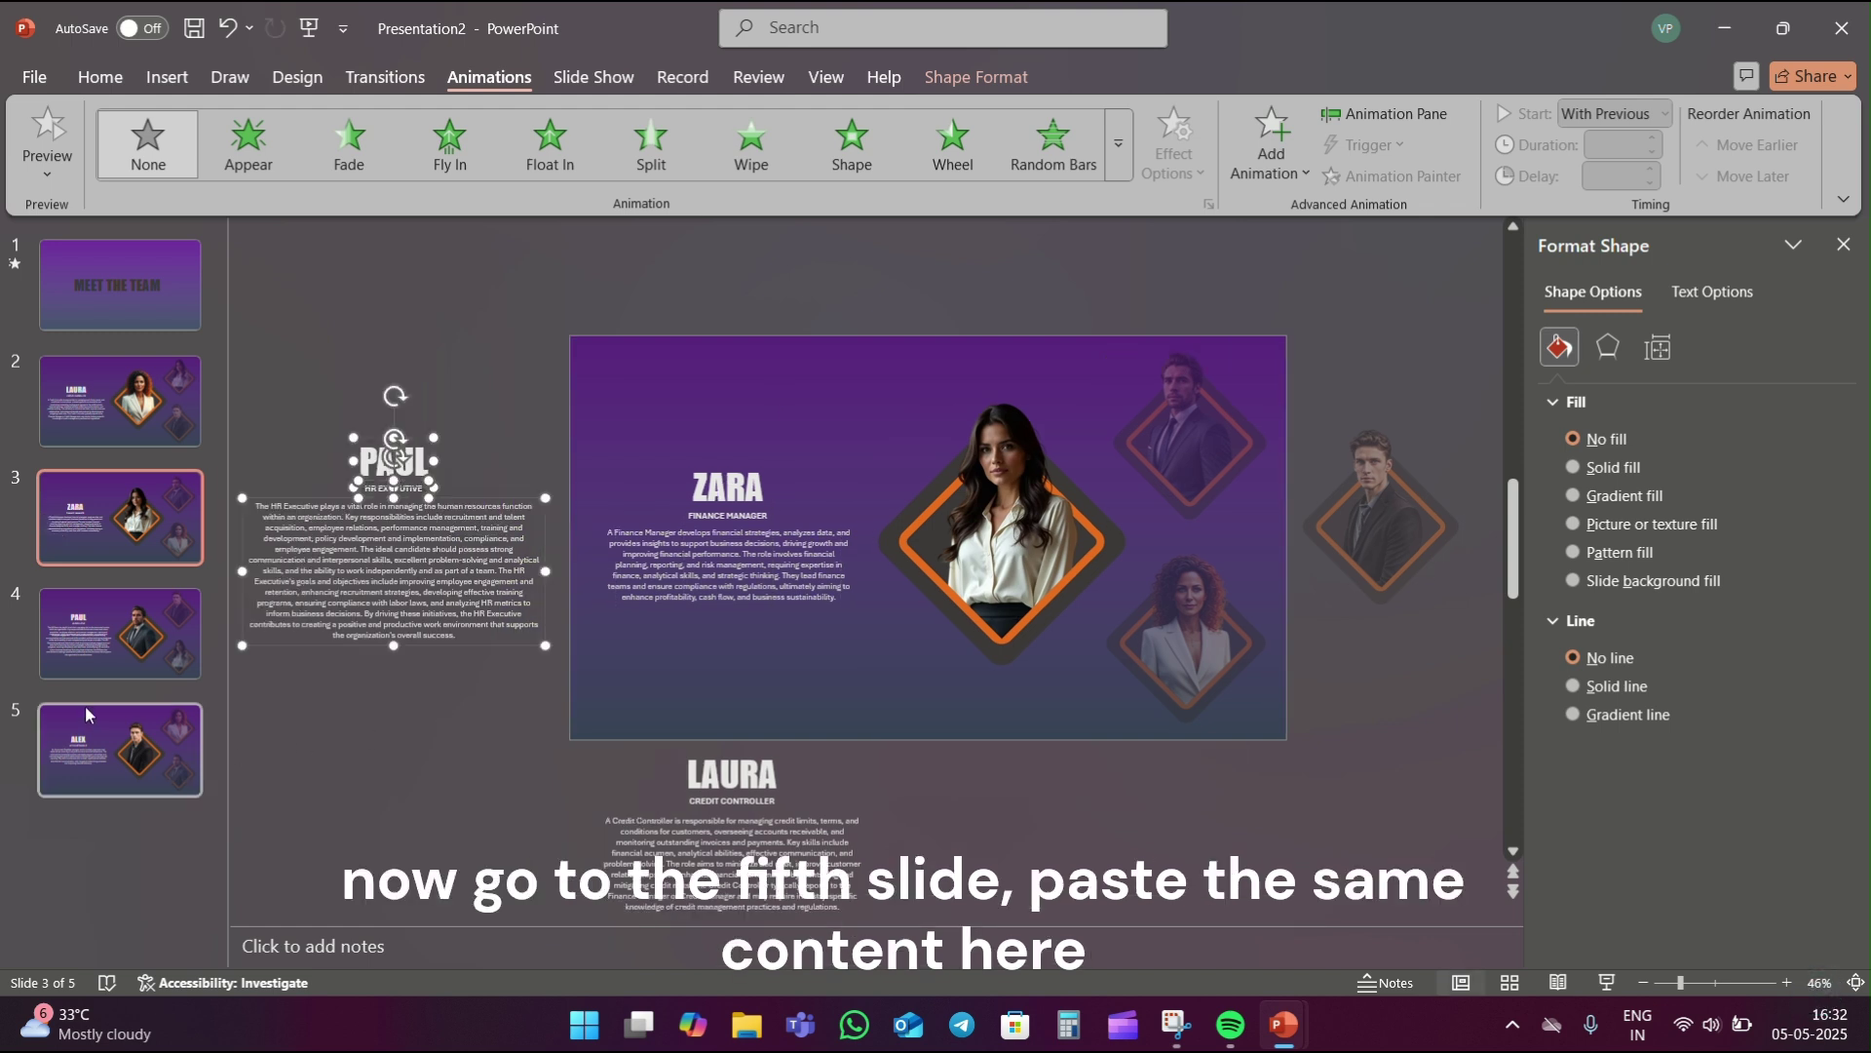
- Paste PAUL's name and description below slide 5, the ALEX slide
{"action": "left_click", "coordinate": [84, 714]}
{"action": "key", "text": "ctrl+v"}
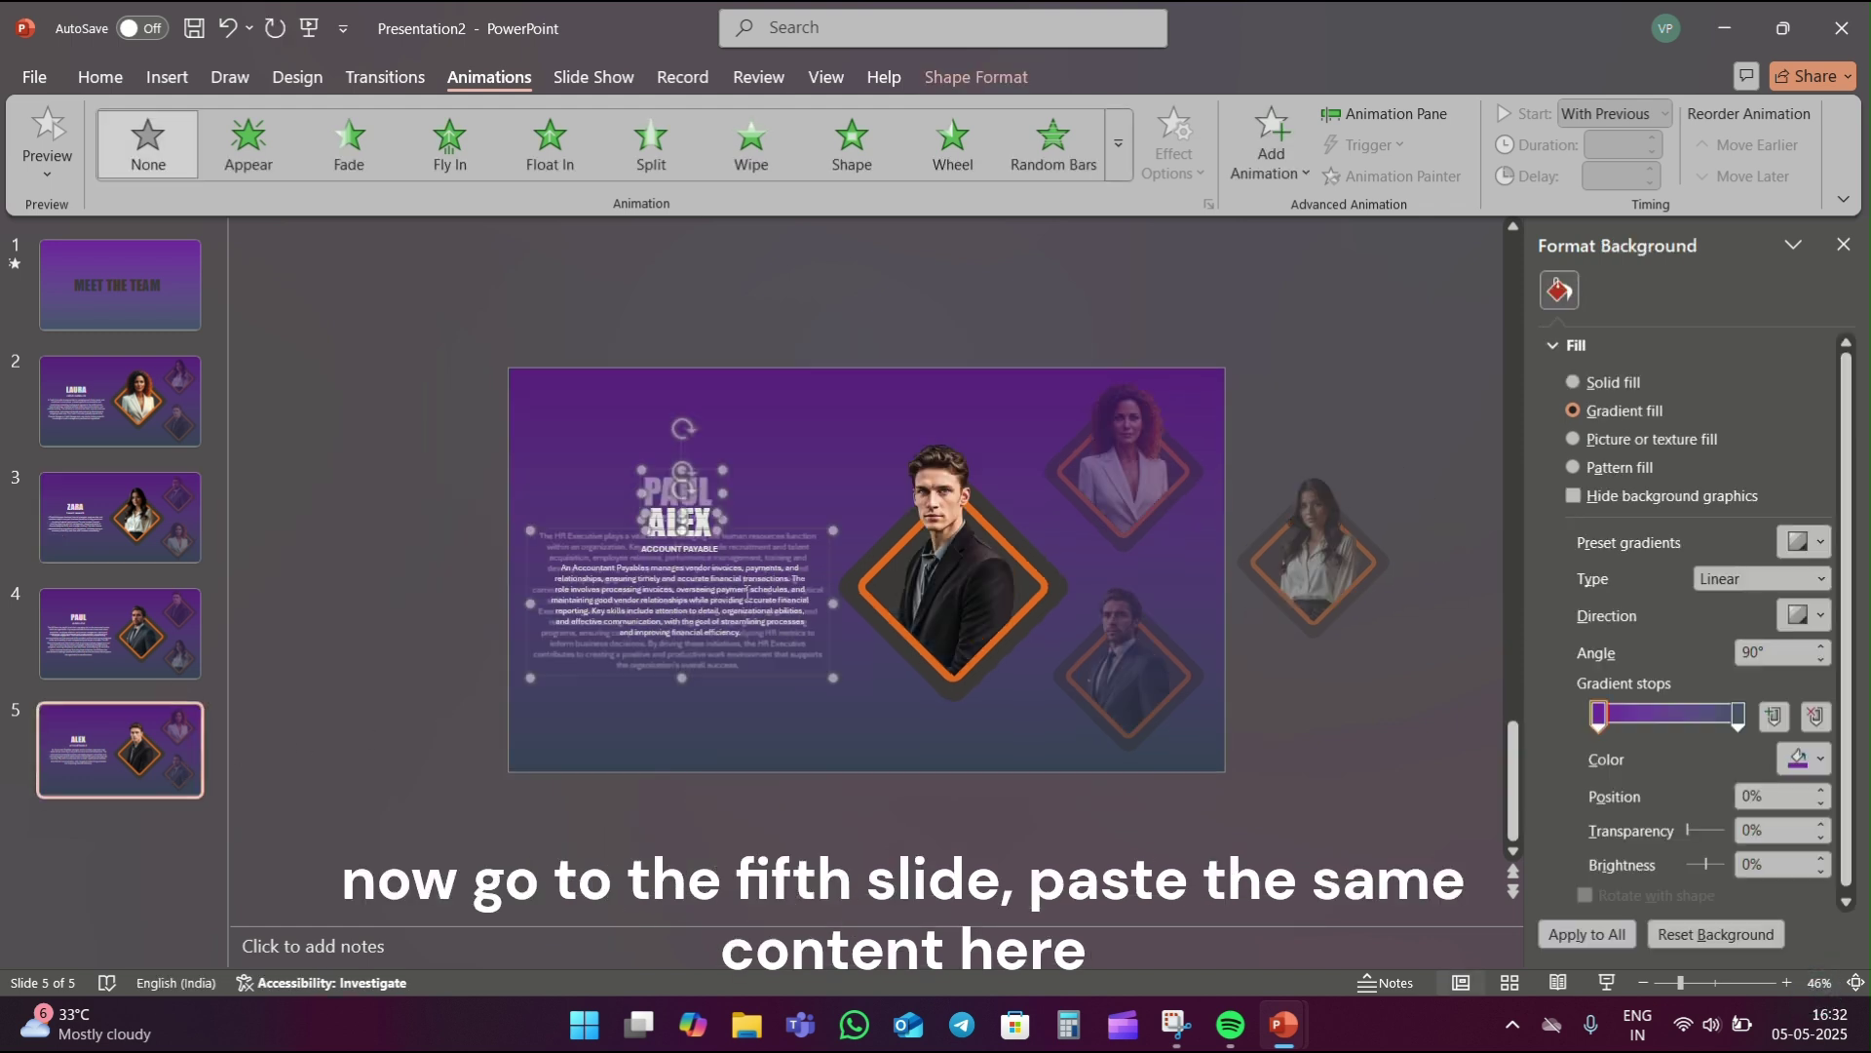
{"action": "mouse_move", "coordinate": [781, 532]}
{"action": "left_mouse_down"}
{"action": "mouse_move", "coordinate": [779, 860]}
{"action": "mouse_move", "coordinate": [766, 838]}
{"action": "left_mouse_up"}
{"action": "scroll", "coordinate": [766, 838], "scroll_direction": "down", "scroll_amount": 1}
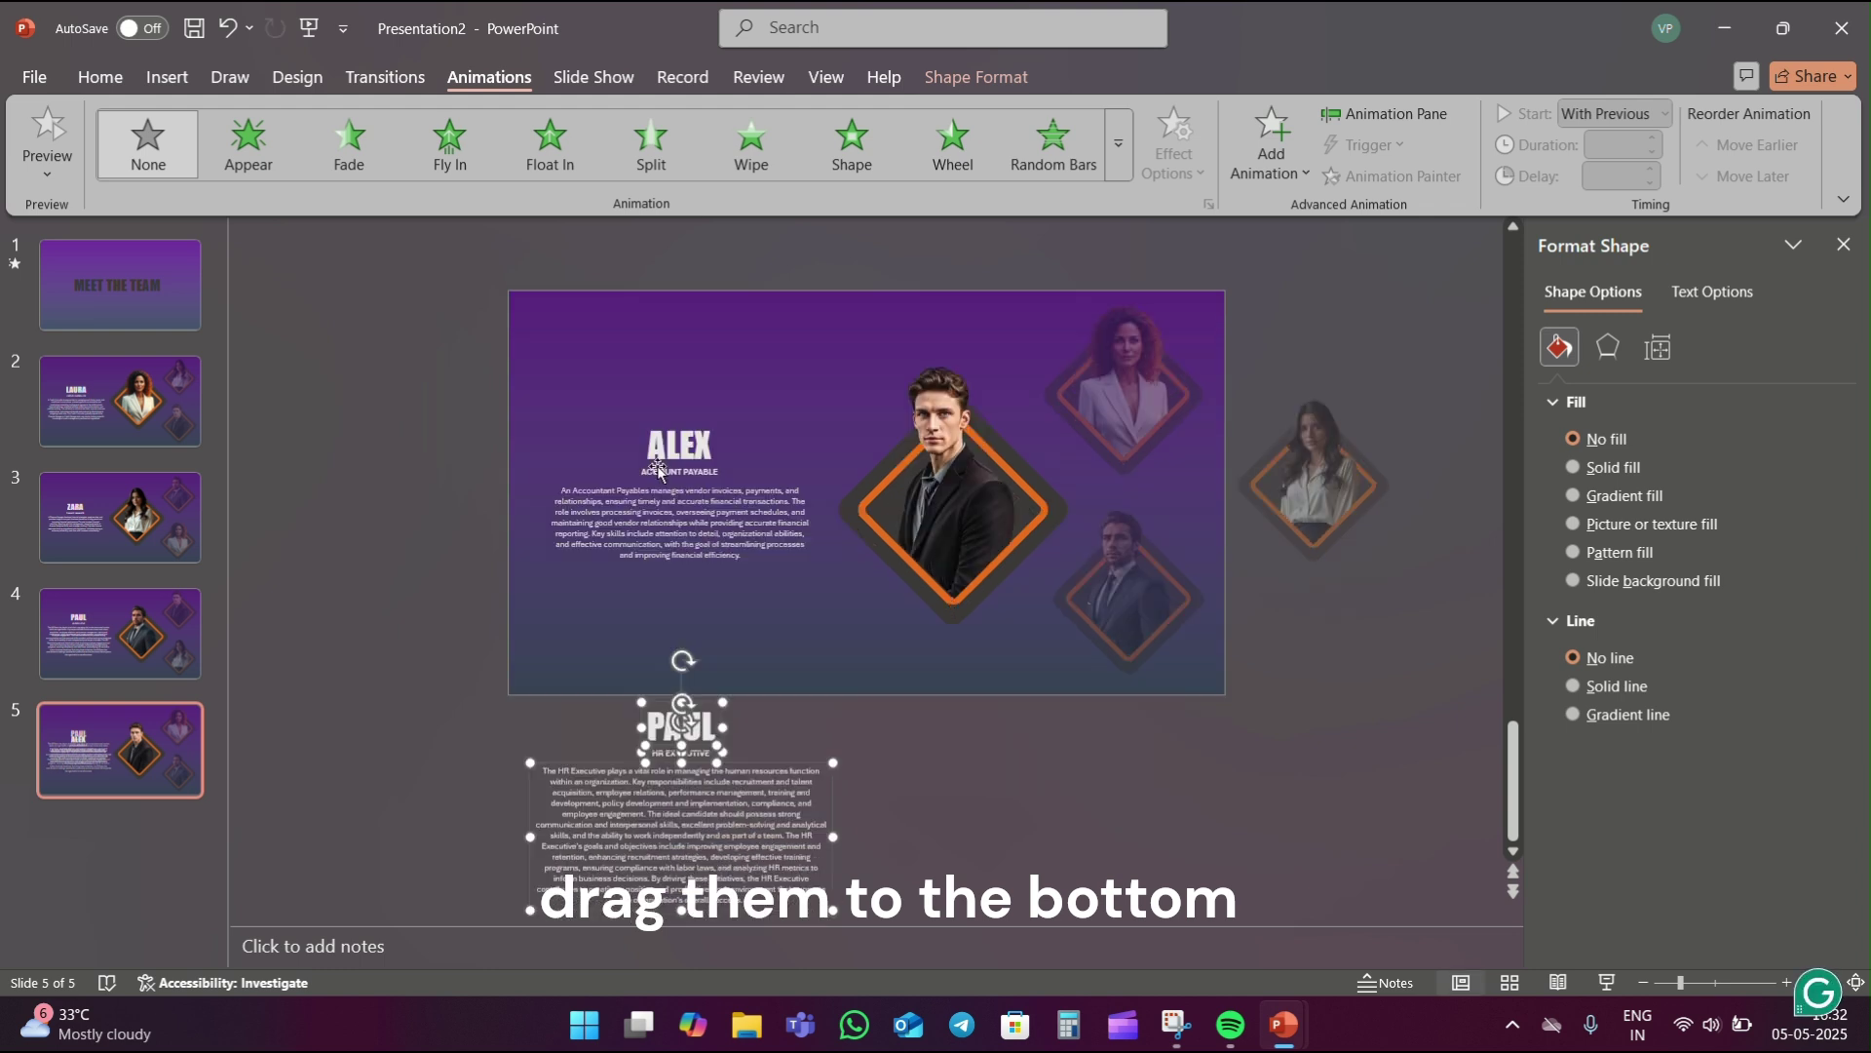
- Copy ALEX's title and description onto slide 4 (PAUL), off its left side
{"action": "left_click", "coordinate": [692, 426]}
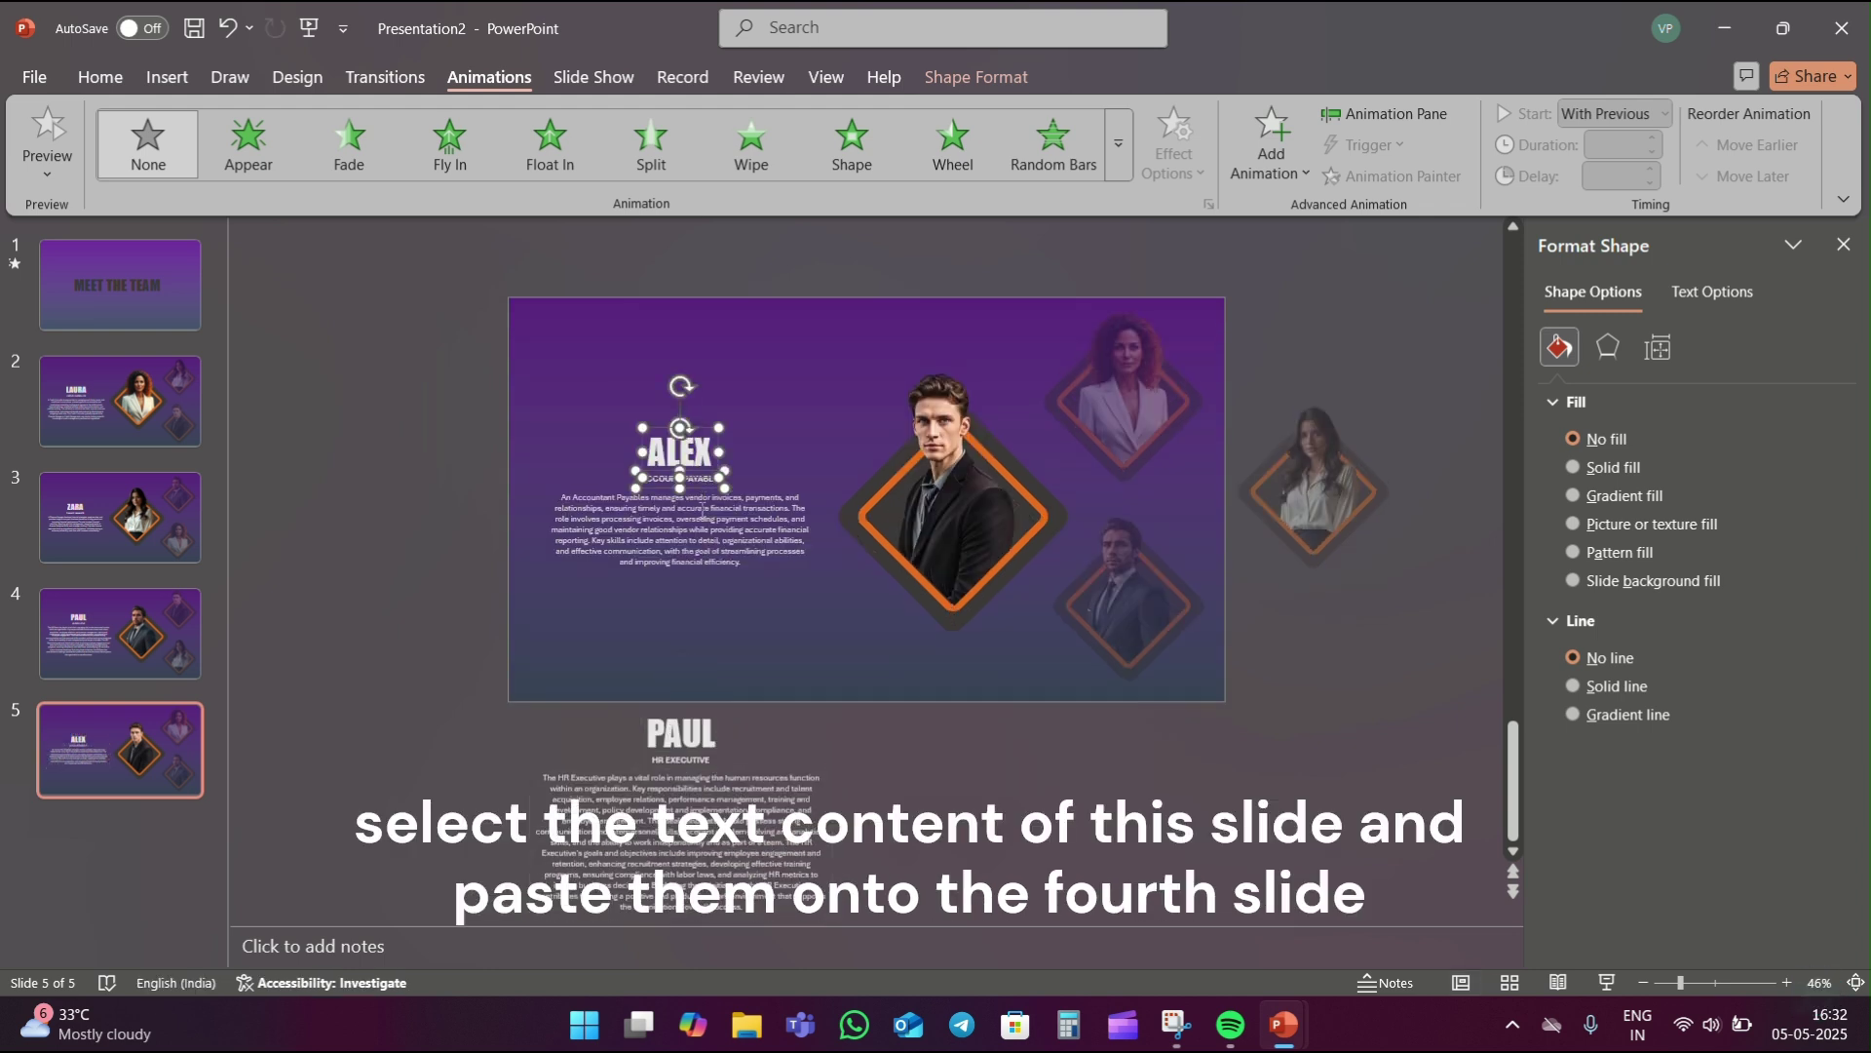
{"action": "left_click", "coordinate": [698, 528], "text": "shift"}
{"action": "left_click", "coordinate": [120, 633]}
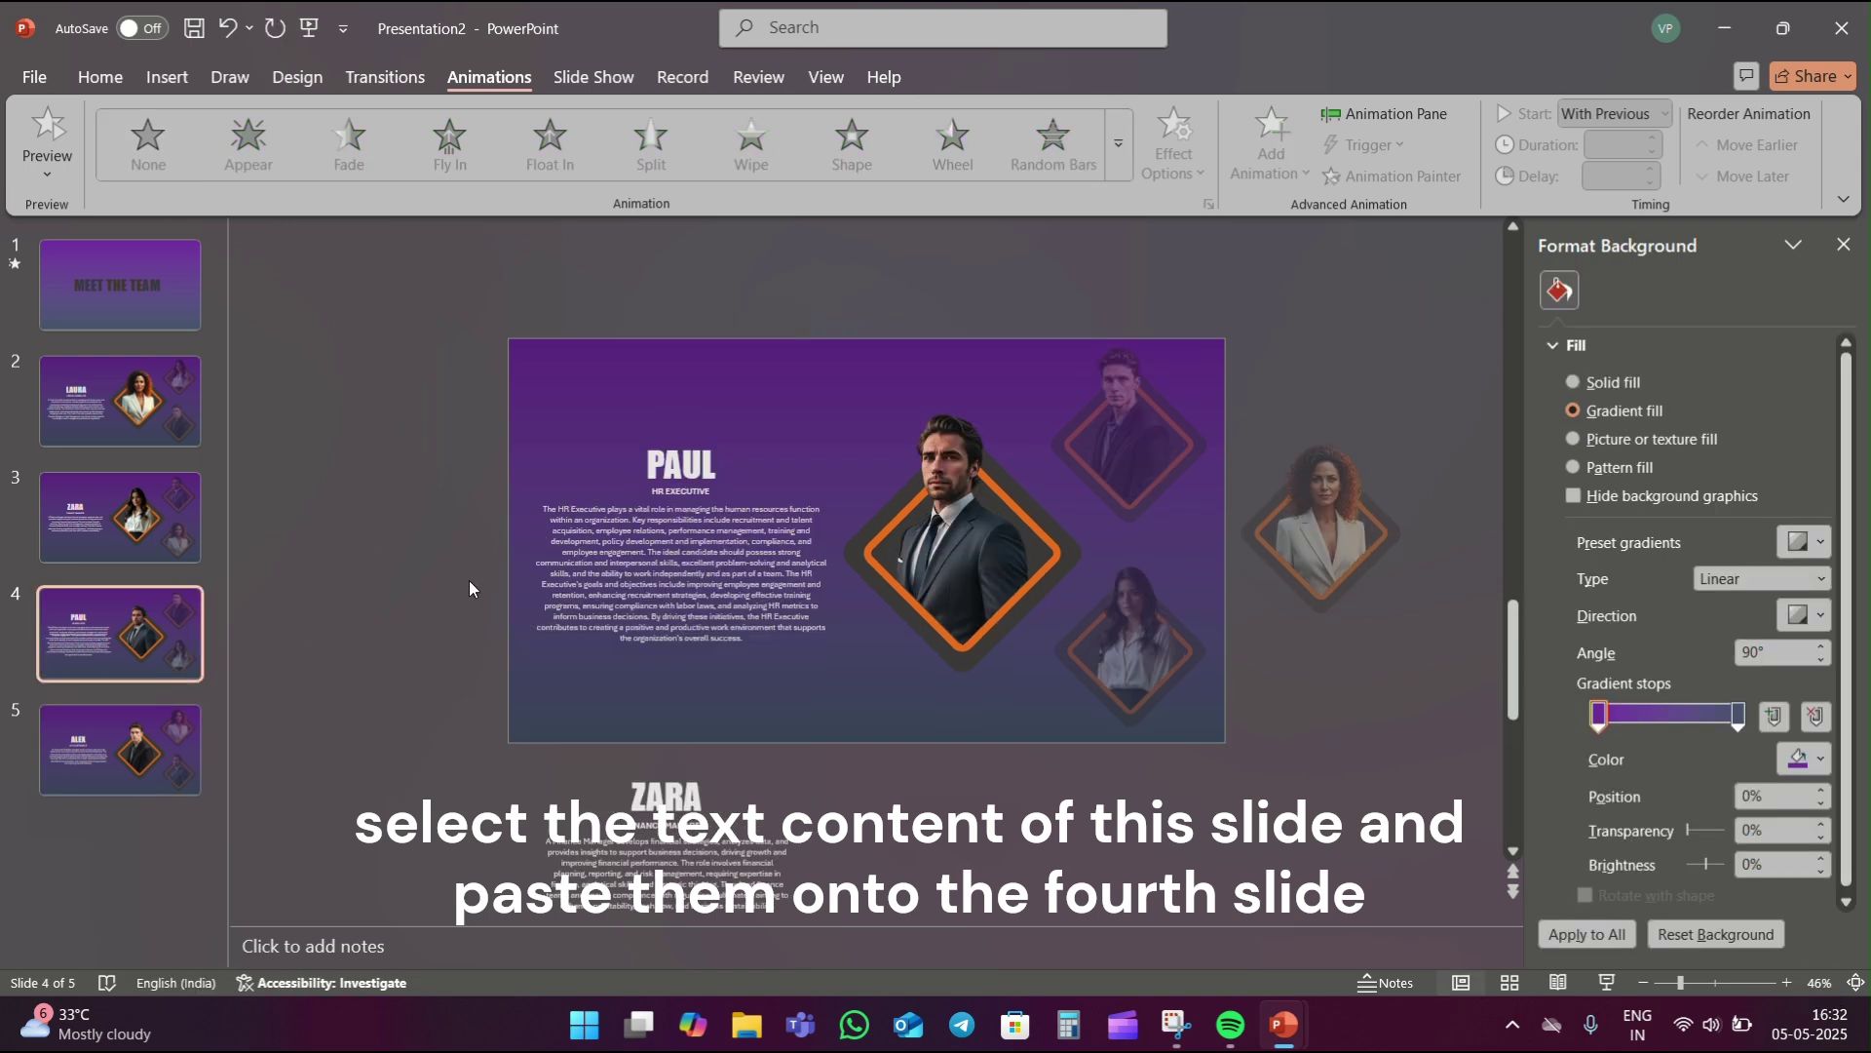
{"action": "key", "text": "ctrl+v"}
{"action": "left_click_drag", "start_coordinate": [701, 466], "coordinate": [367, 480]}
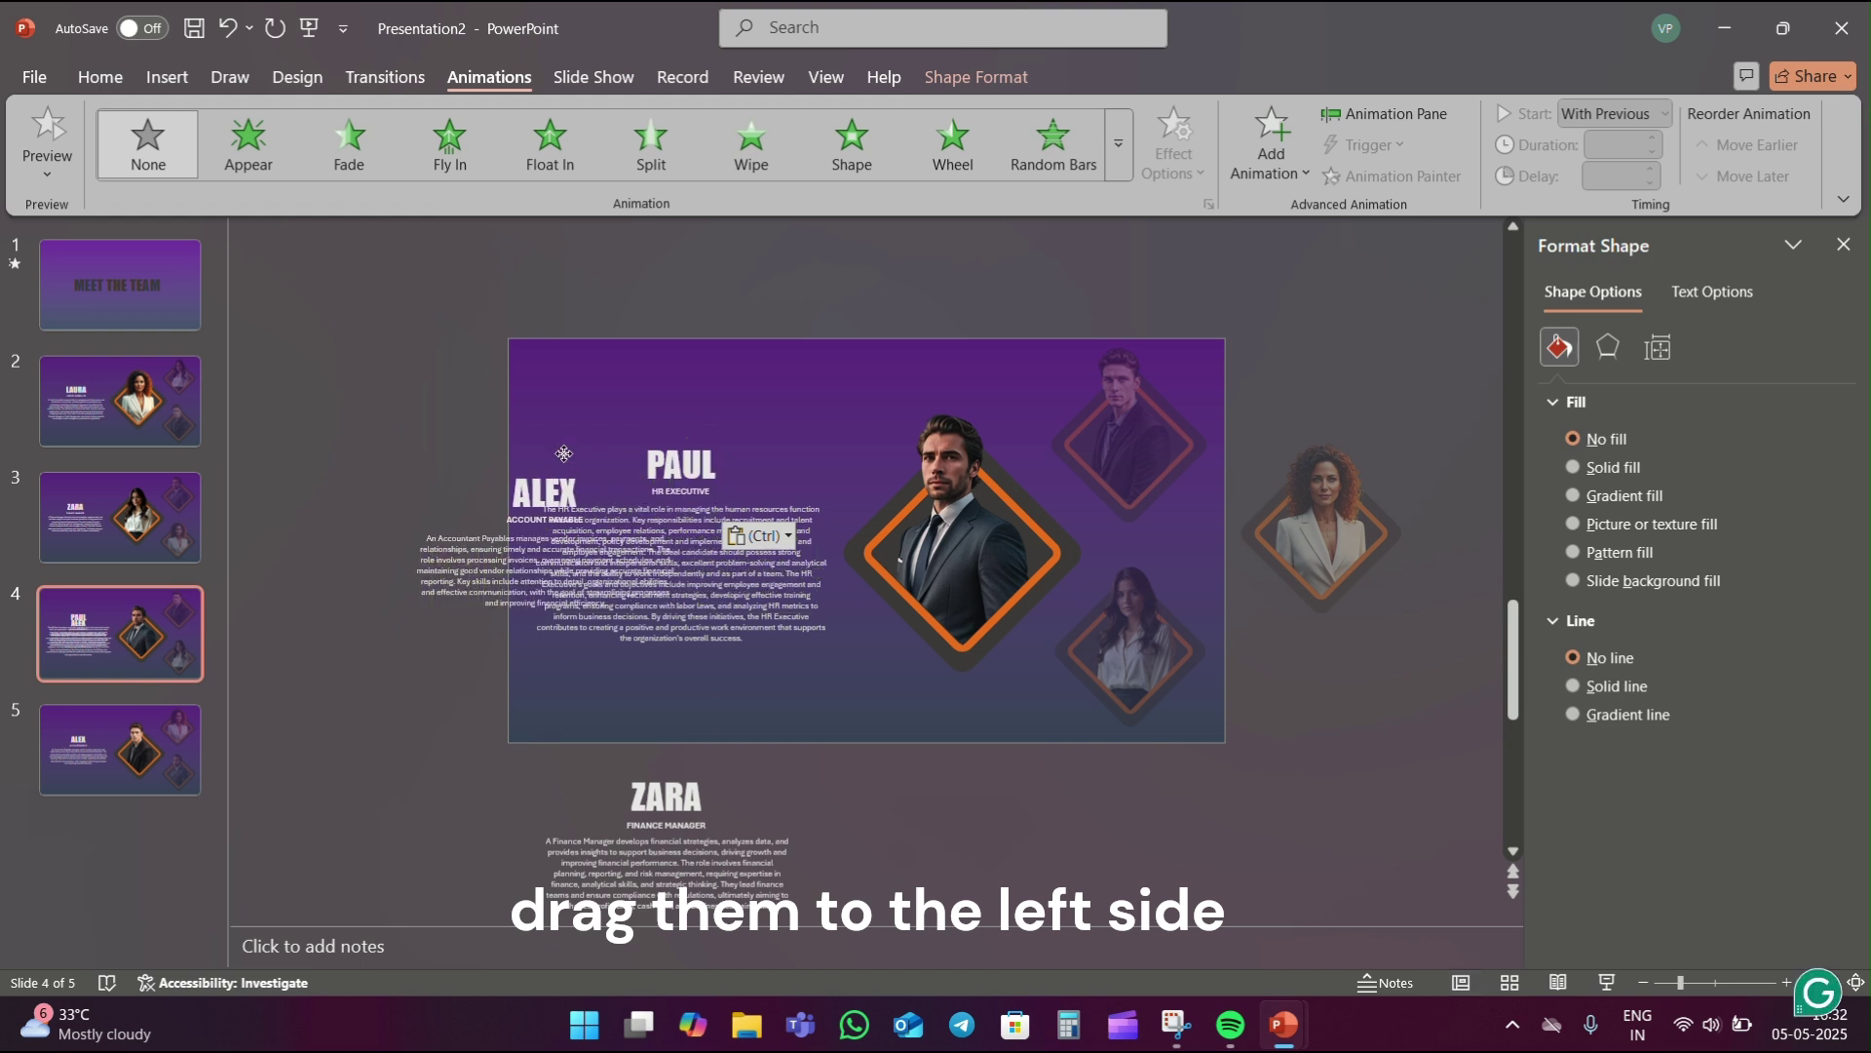
{"action": "left_click", "coordinate": [120, 401]}
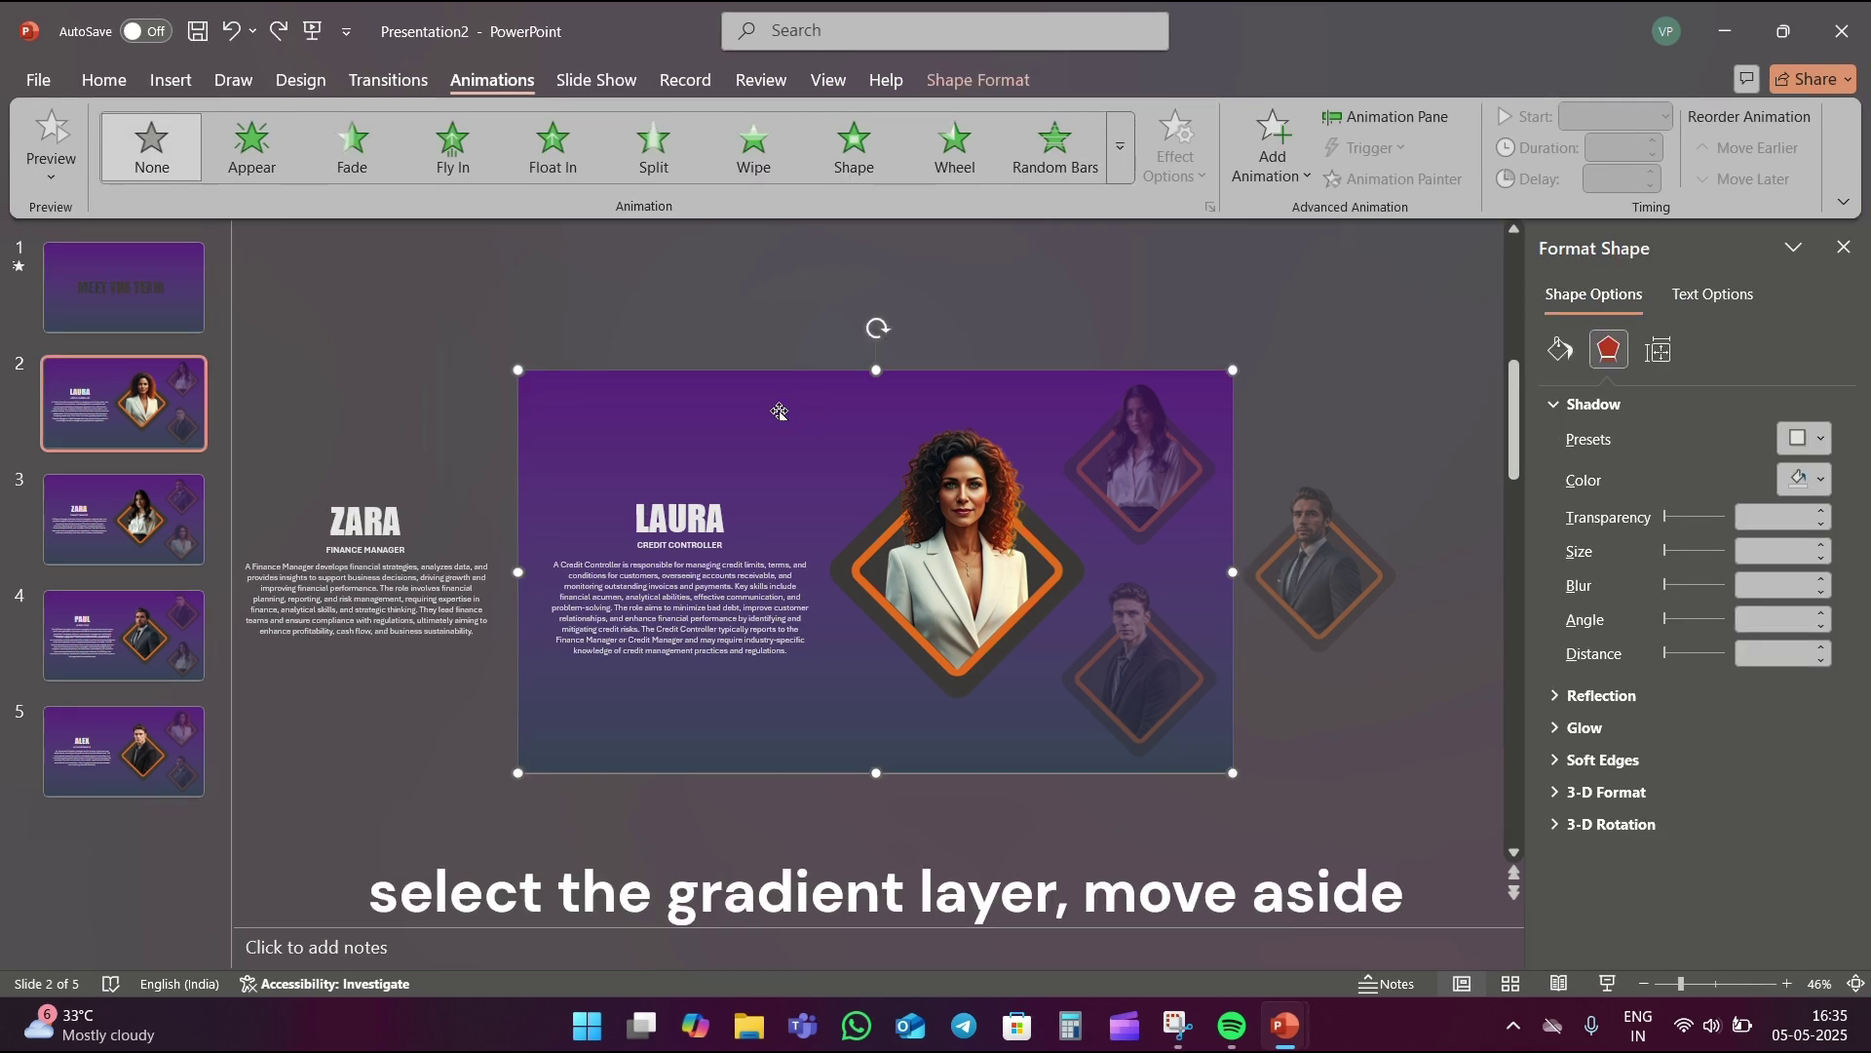
- Move slide 2's gradient layer aside and paste the team photos onto the MEET THE TEAM slide
{"action": "left_click_drag", "start_coordinate": [780, 411], "coordinate": [458, 426]}
{"action": "left_click", "coordinate": [1057, 539]}
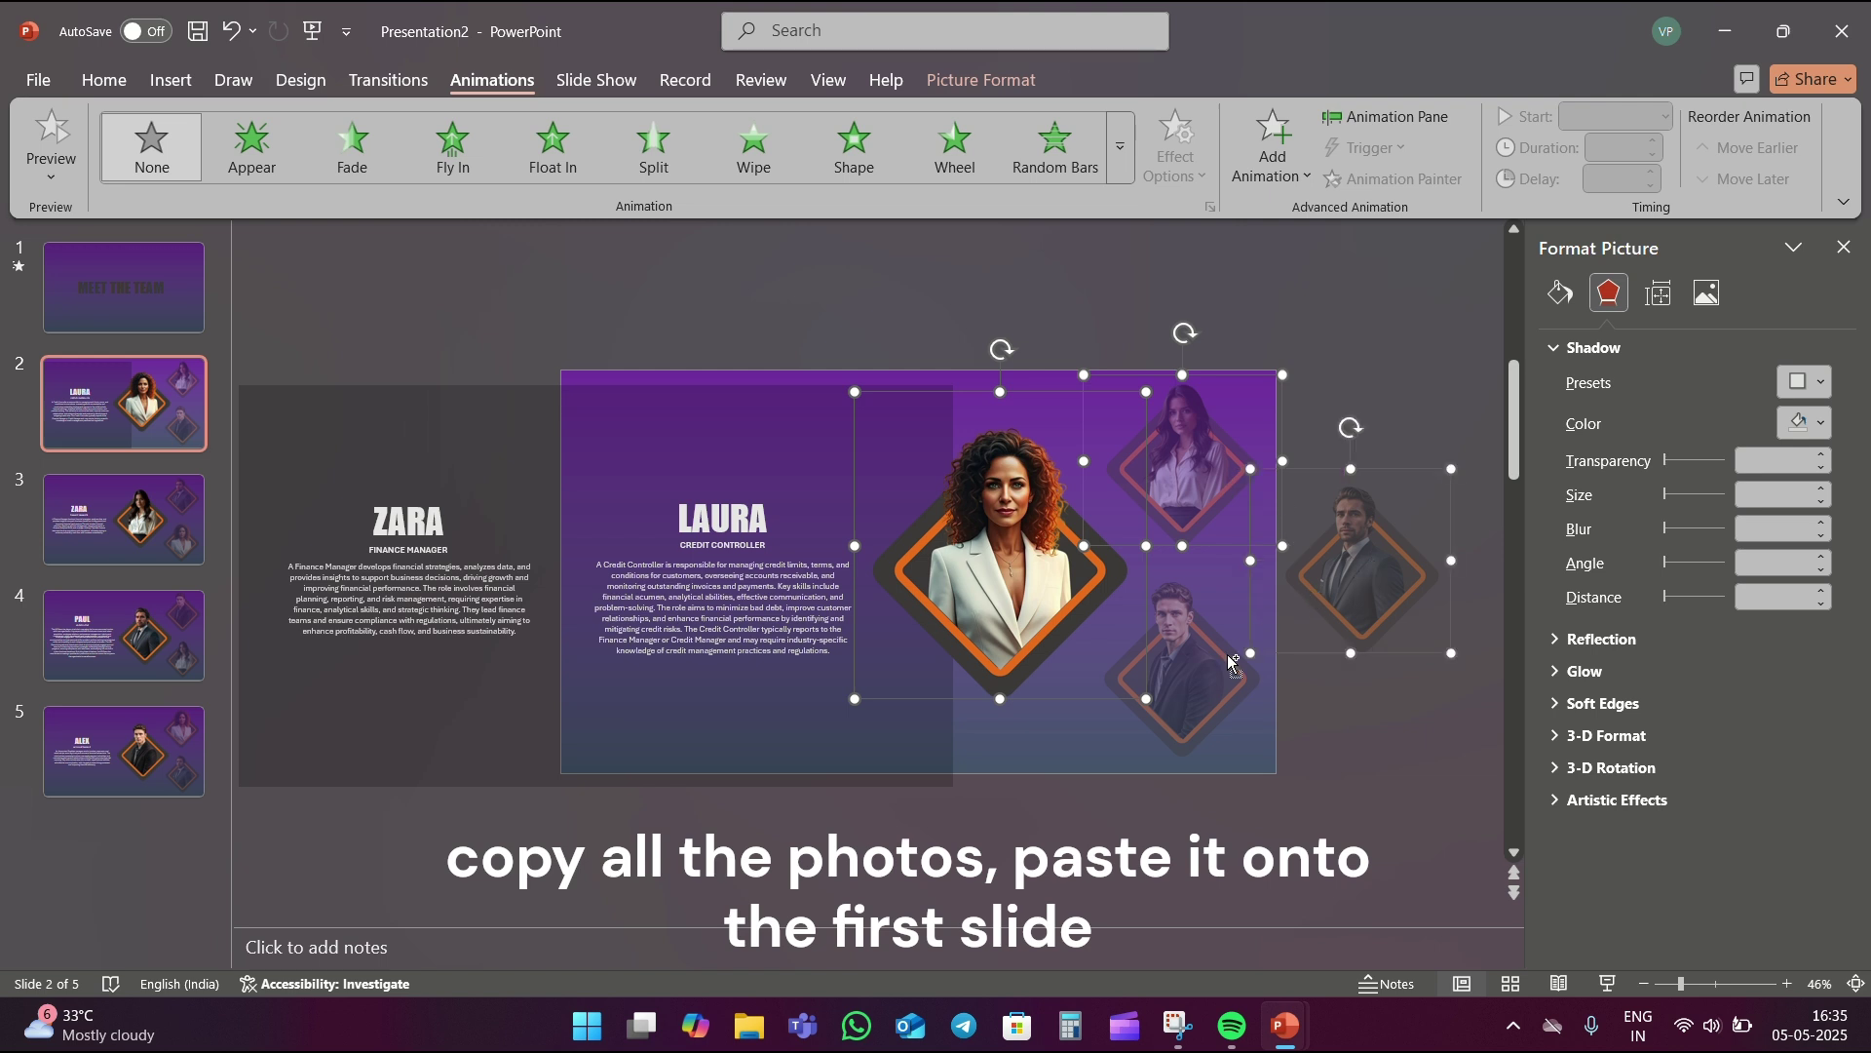
{"action": "left_click", "coordinate": [162, 303]}
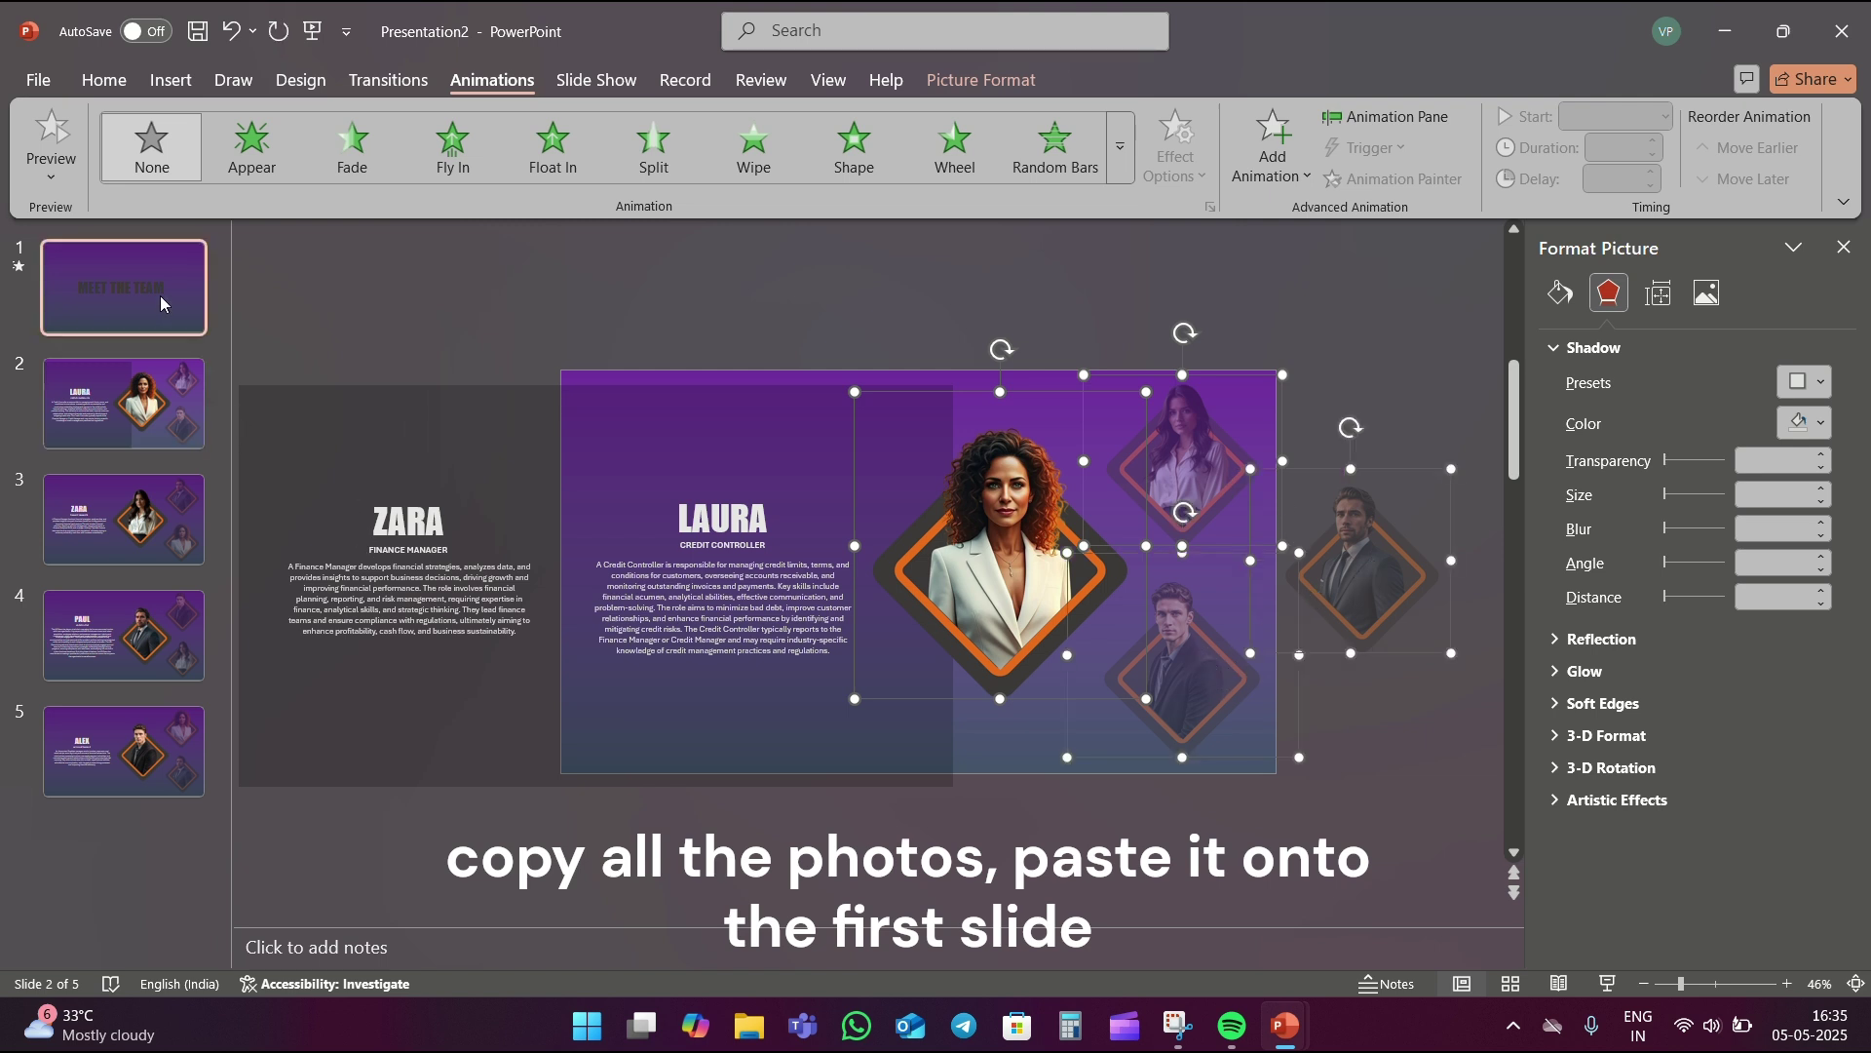
{"action": "key", "text": "ctrl+v"}
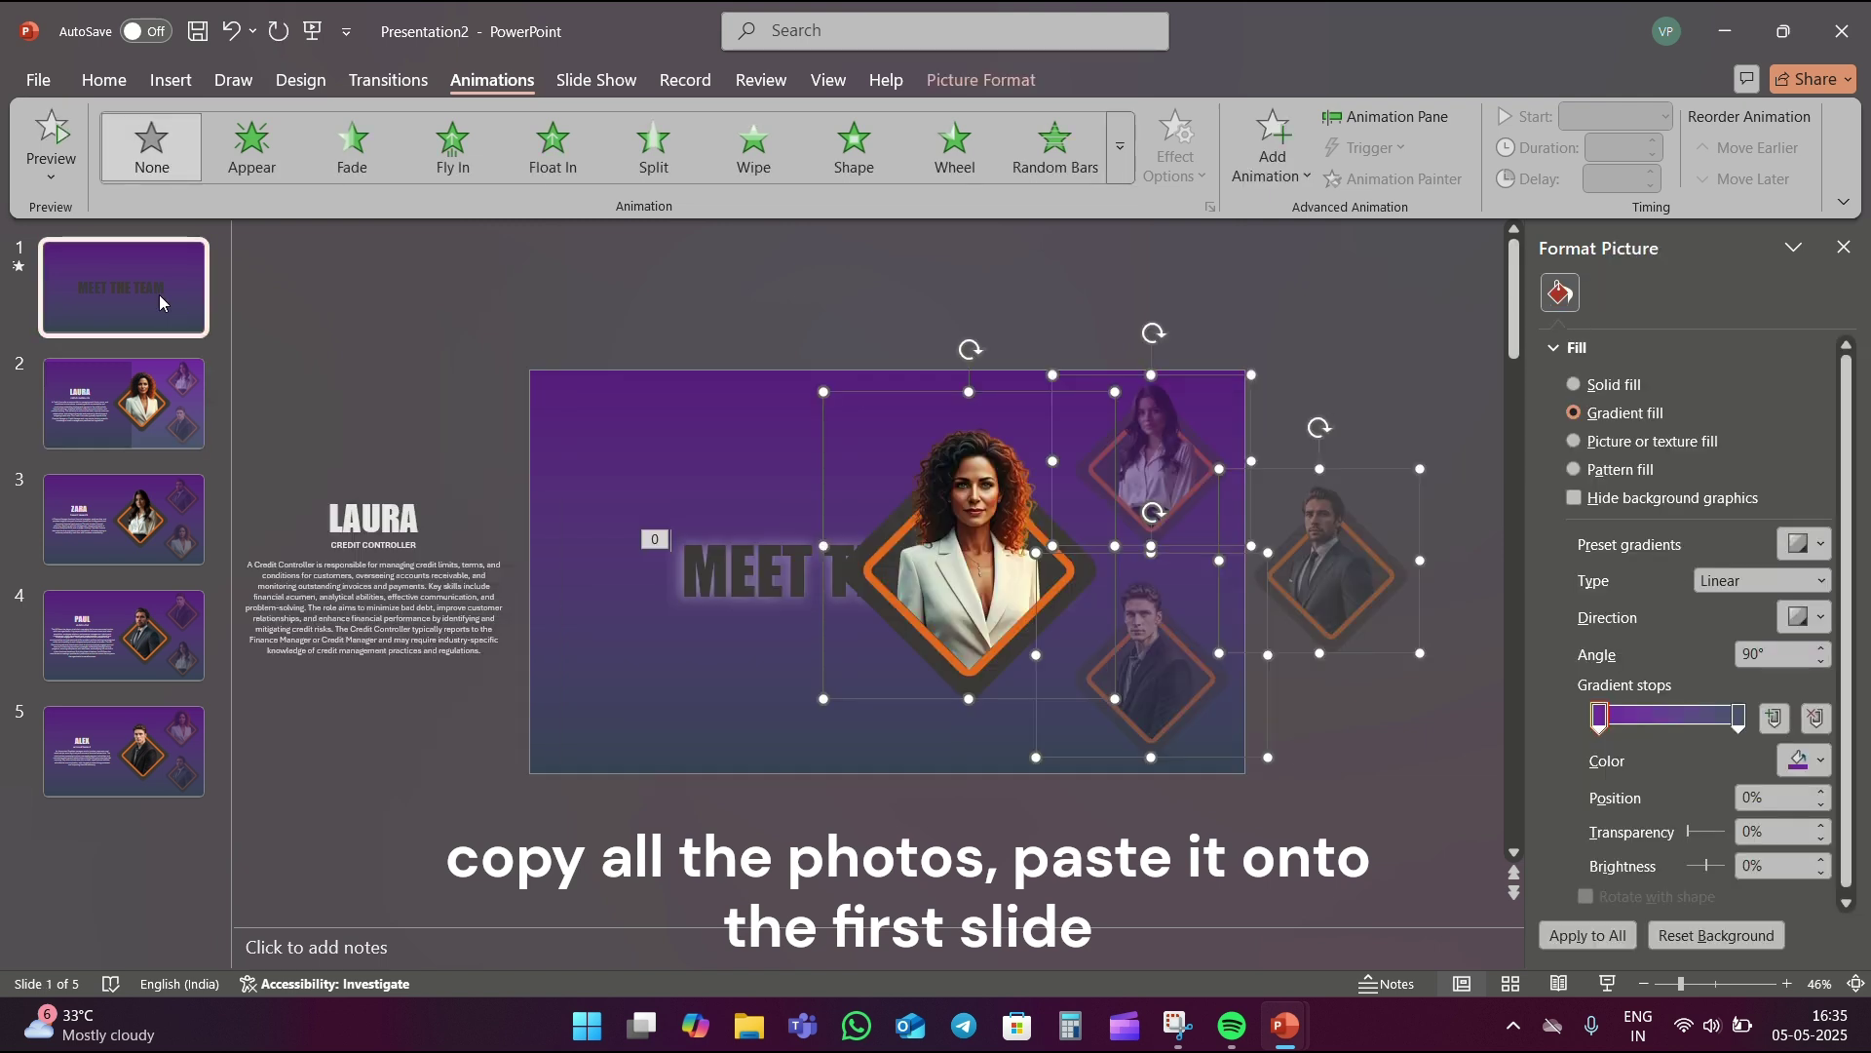
{"action": "left_click_drag", "start_coordinate": [1681, 984], "coordinate": [1672, 984]}
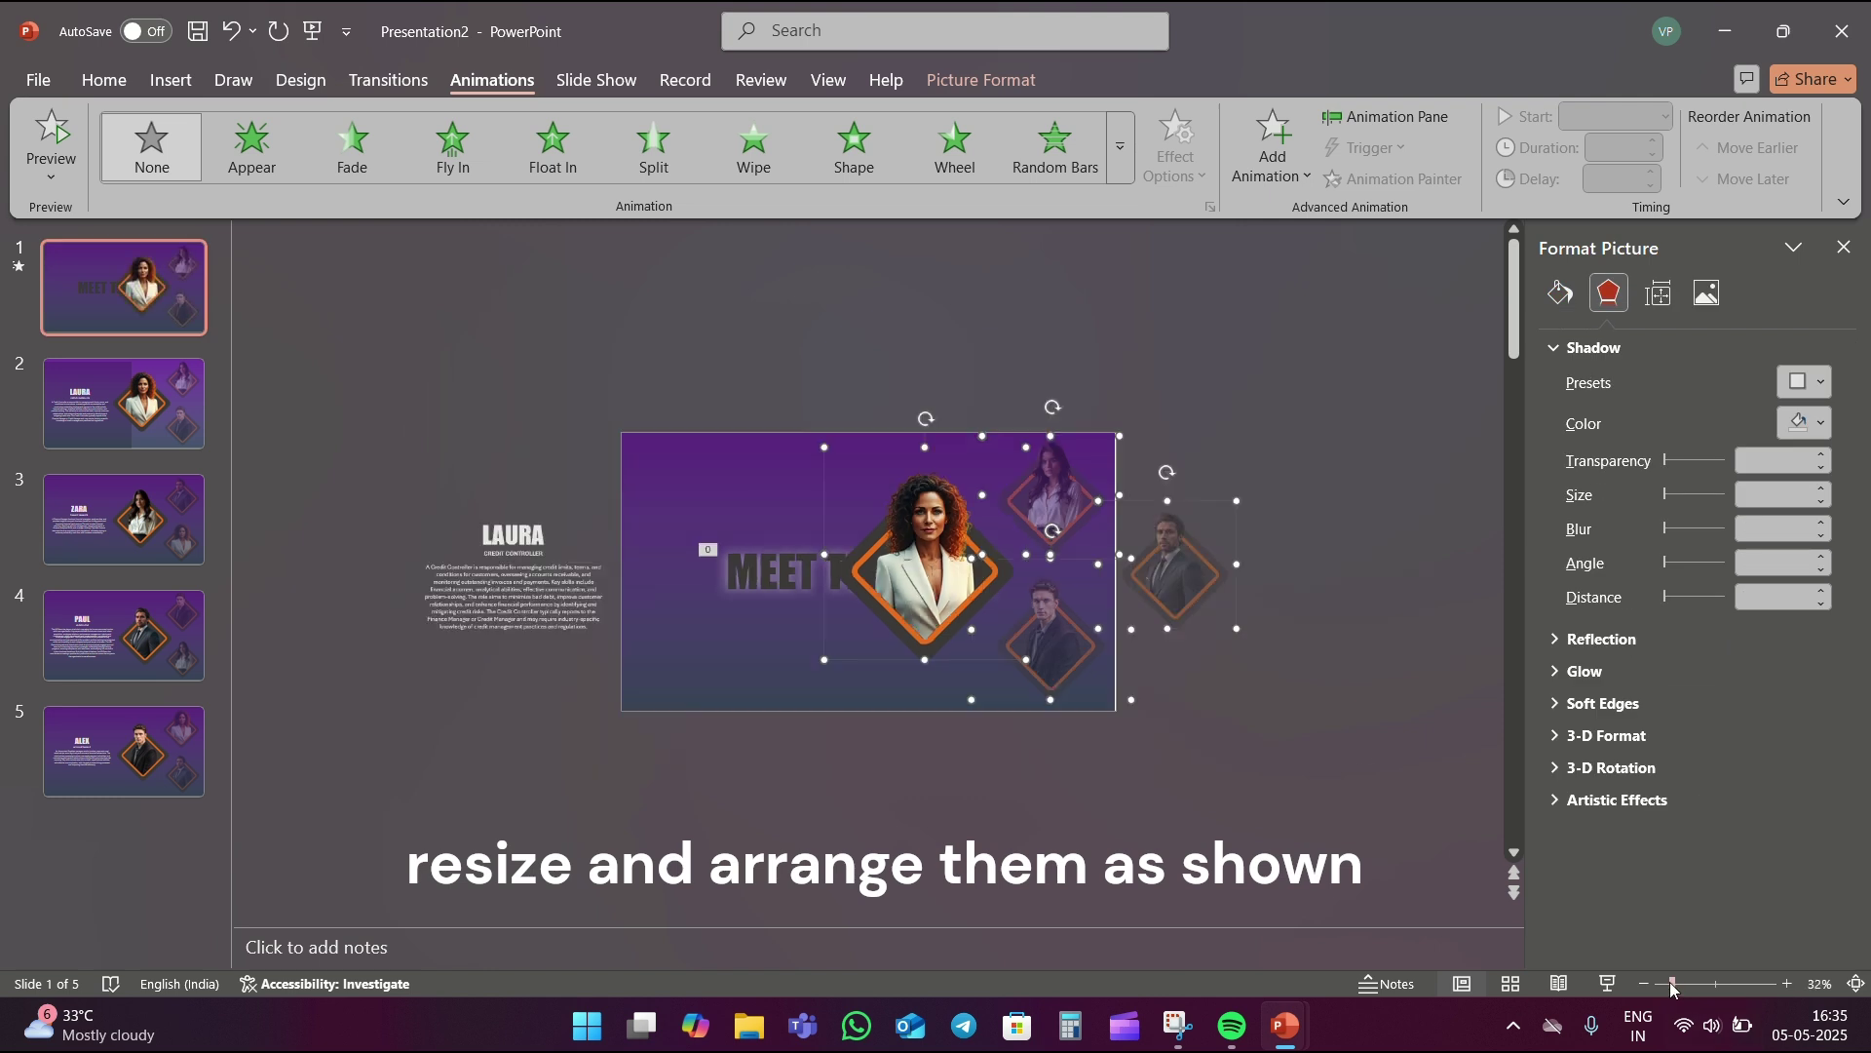
{"action": "left_click", "coordinate": [1145, 799]}
- Shrink the four photos and line them up in a tight, overlapping row off the slide's right edge
{"action": "left_click", "coordinate": [1170, 575]}
{"action": "left_click_drag", "start_coordinate": [1170, 575], "coordinate": [1436, 583]}
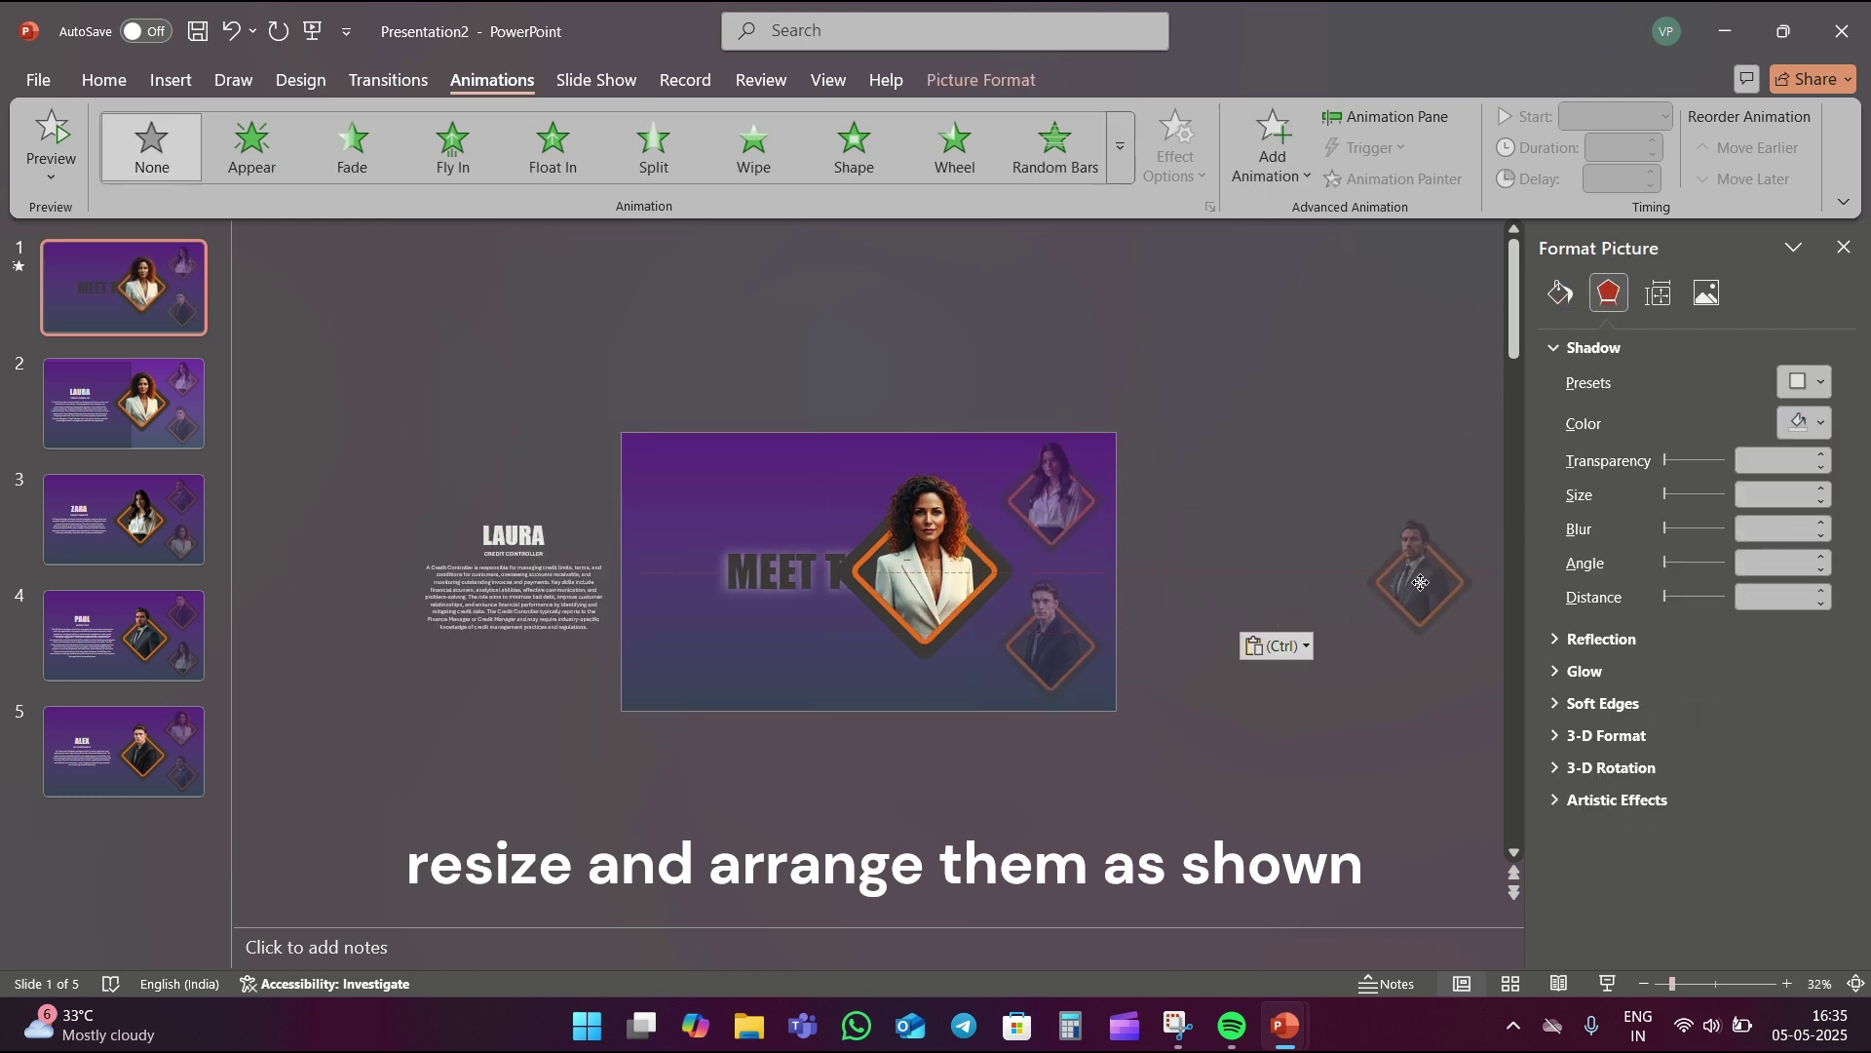
{"action": "mouse_move", "coordinate": [1022, 660]}
{"action": "left_mouse_down"}
{"action": "mouse_move", "coordinate": [1316, 601]}
{"action": "mouse_move", "coordinate": [1300, 599]}
{"action": "left_mouse_up"}
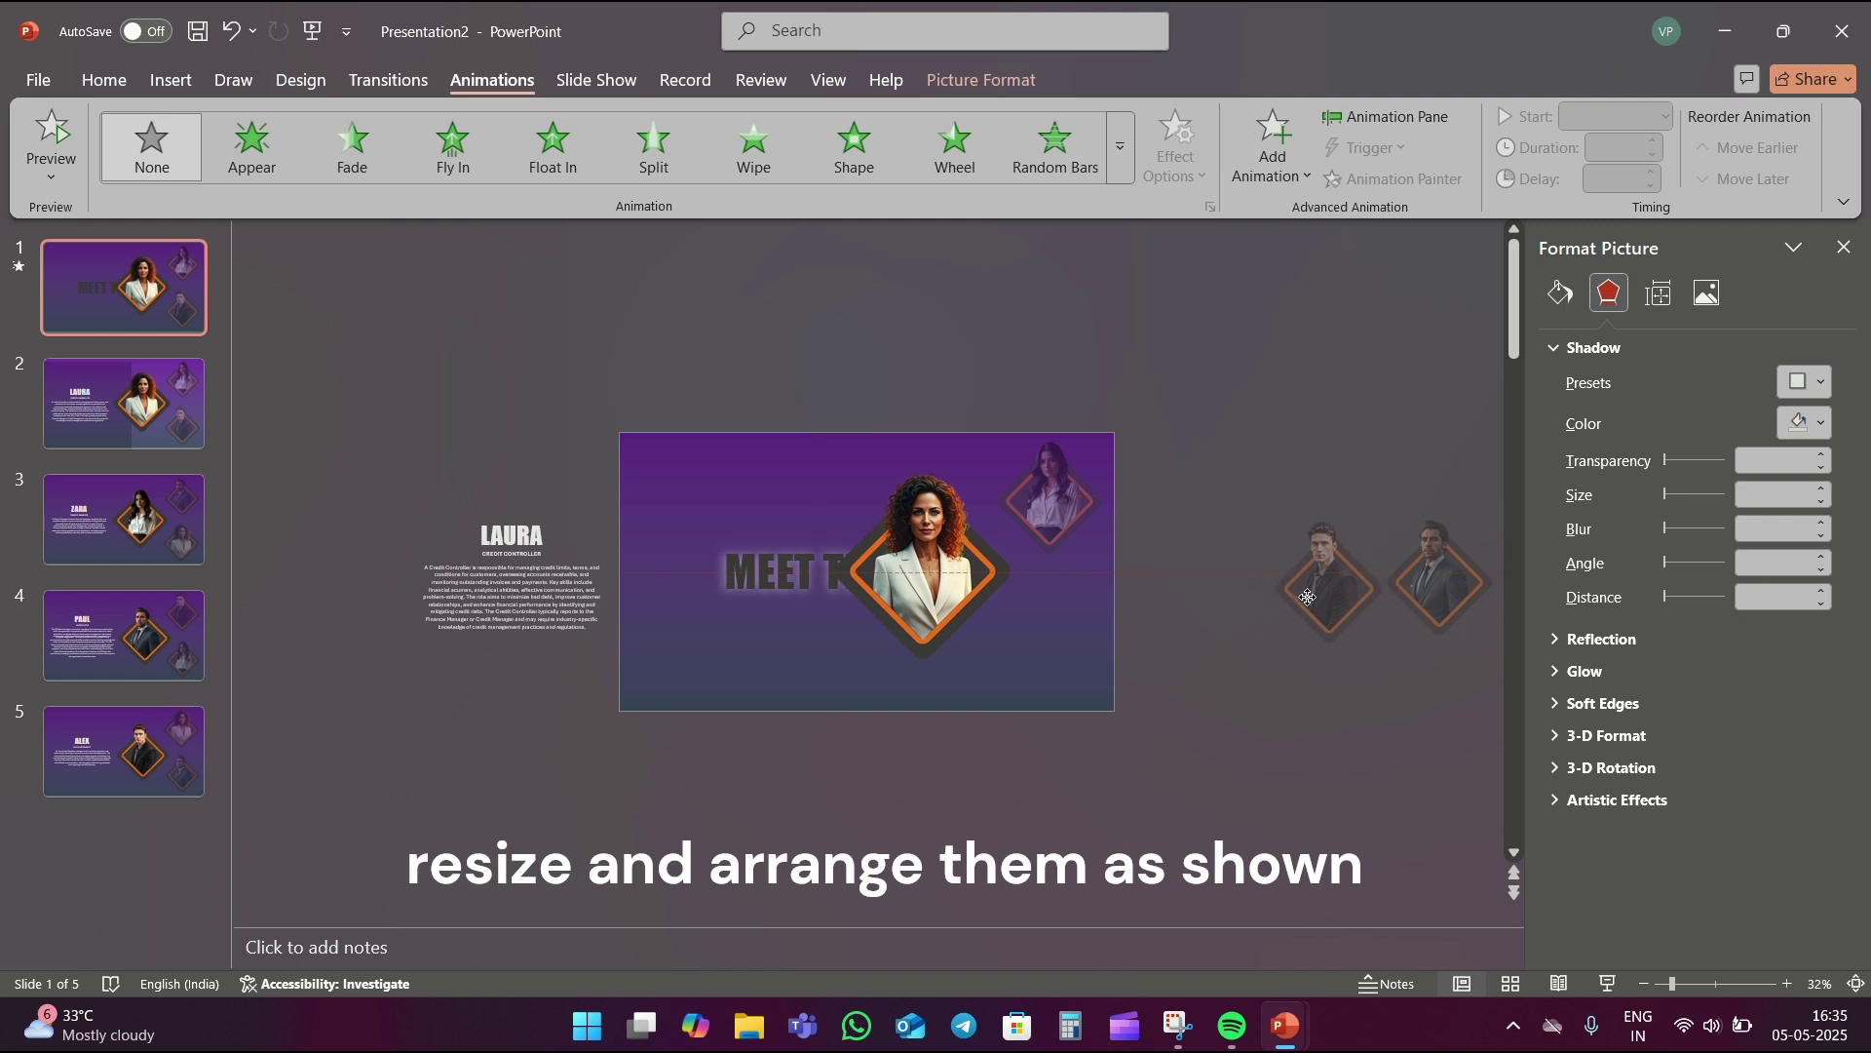
{"action": "left_click_drag", "start_coordinate": [1038, 503], "coordinate": [1216, 586]}
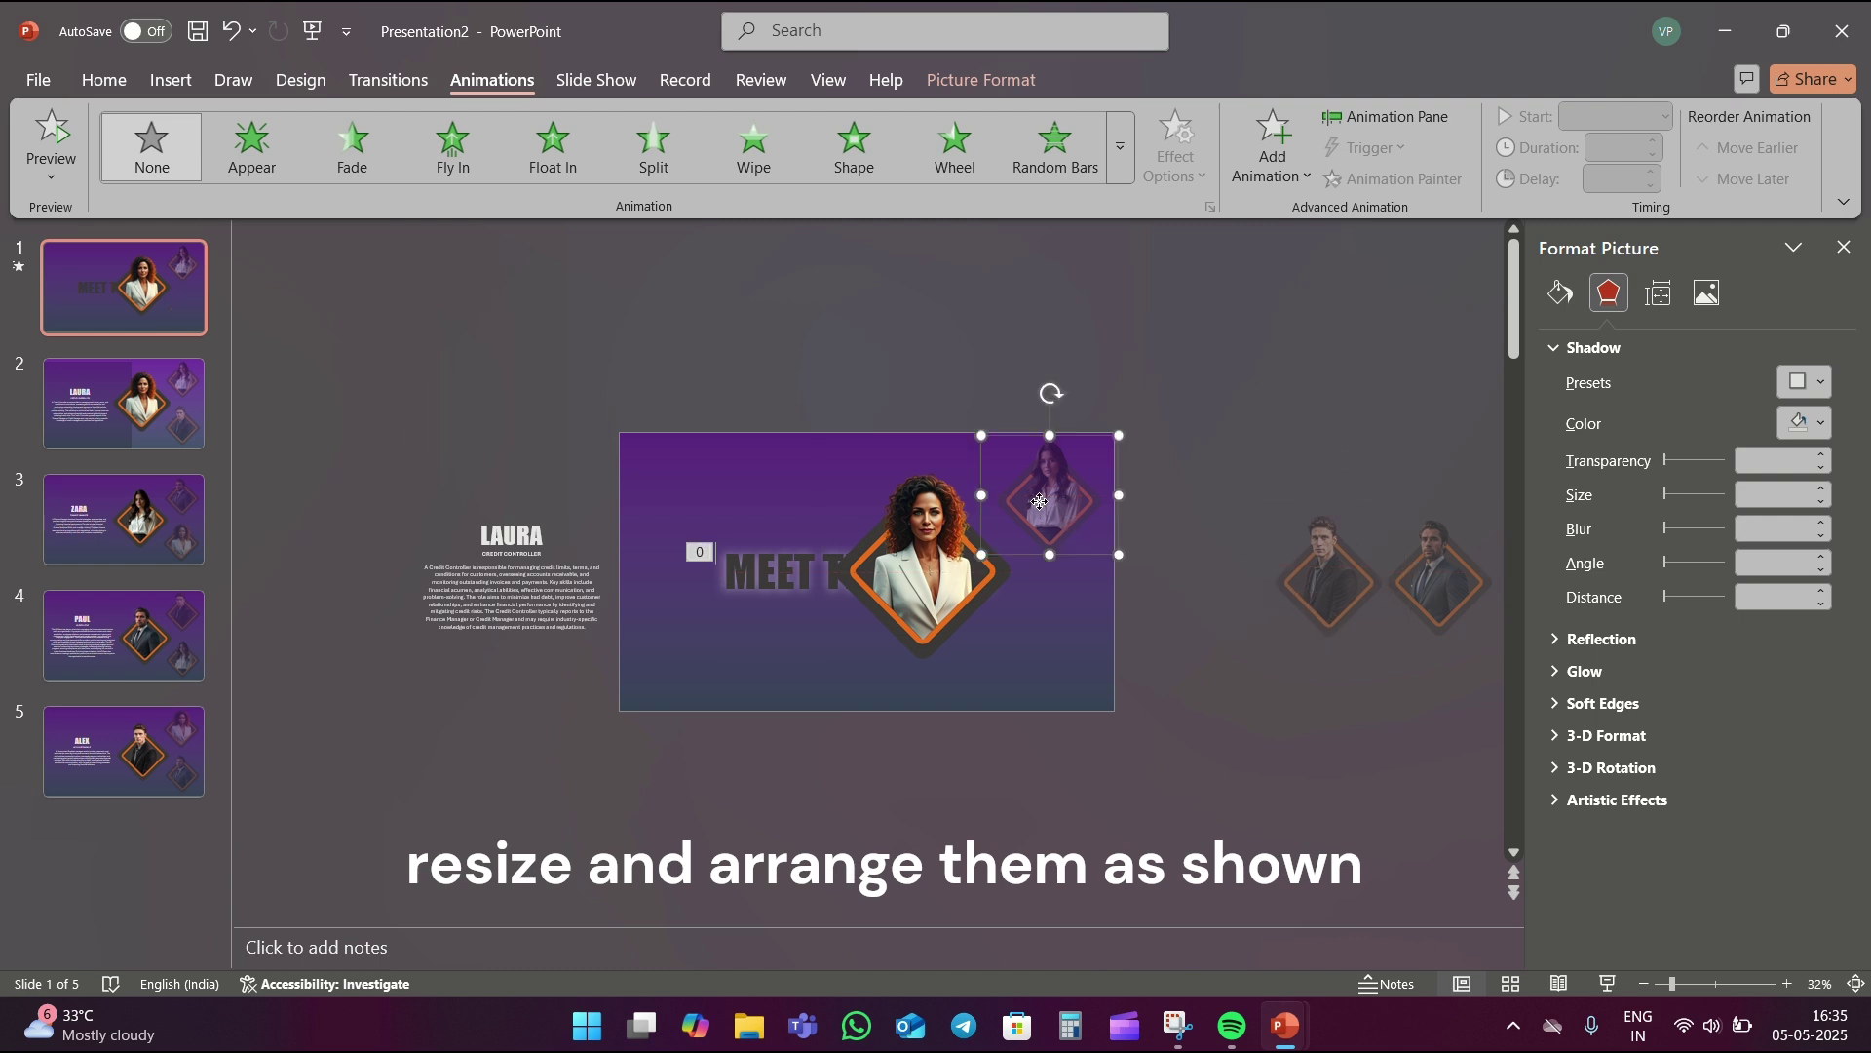
{"action": "left_click", "coordinate": [855, 565]}
{"action": "left_click_drag", "start_coordinate": [822, 446], "coordinate": [921, 557]}
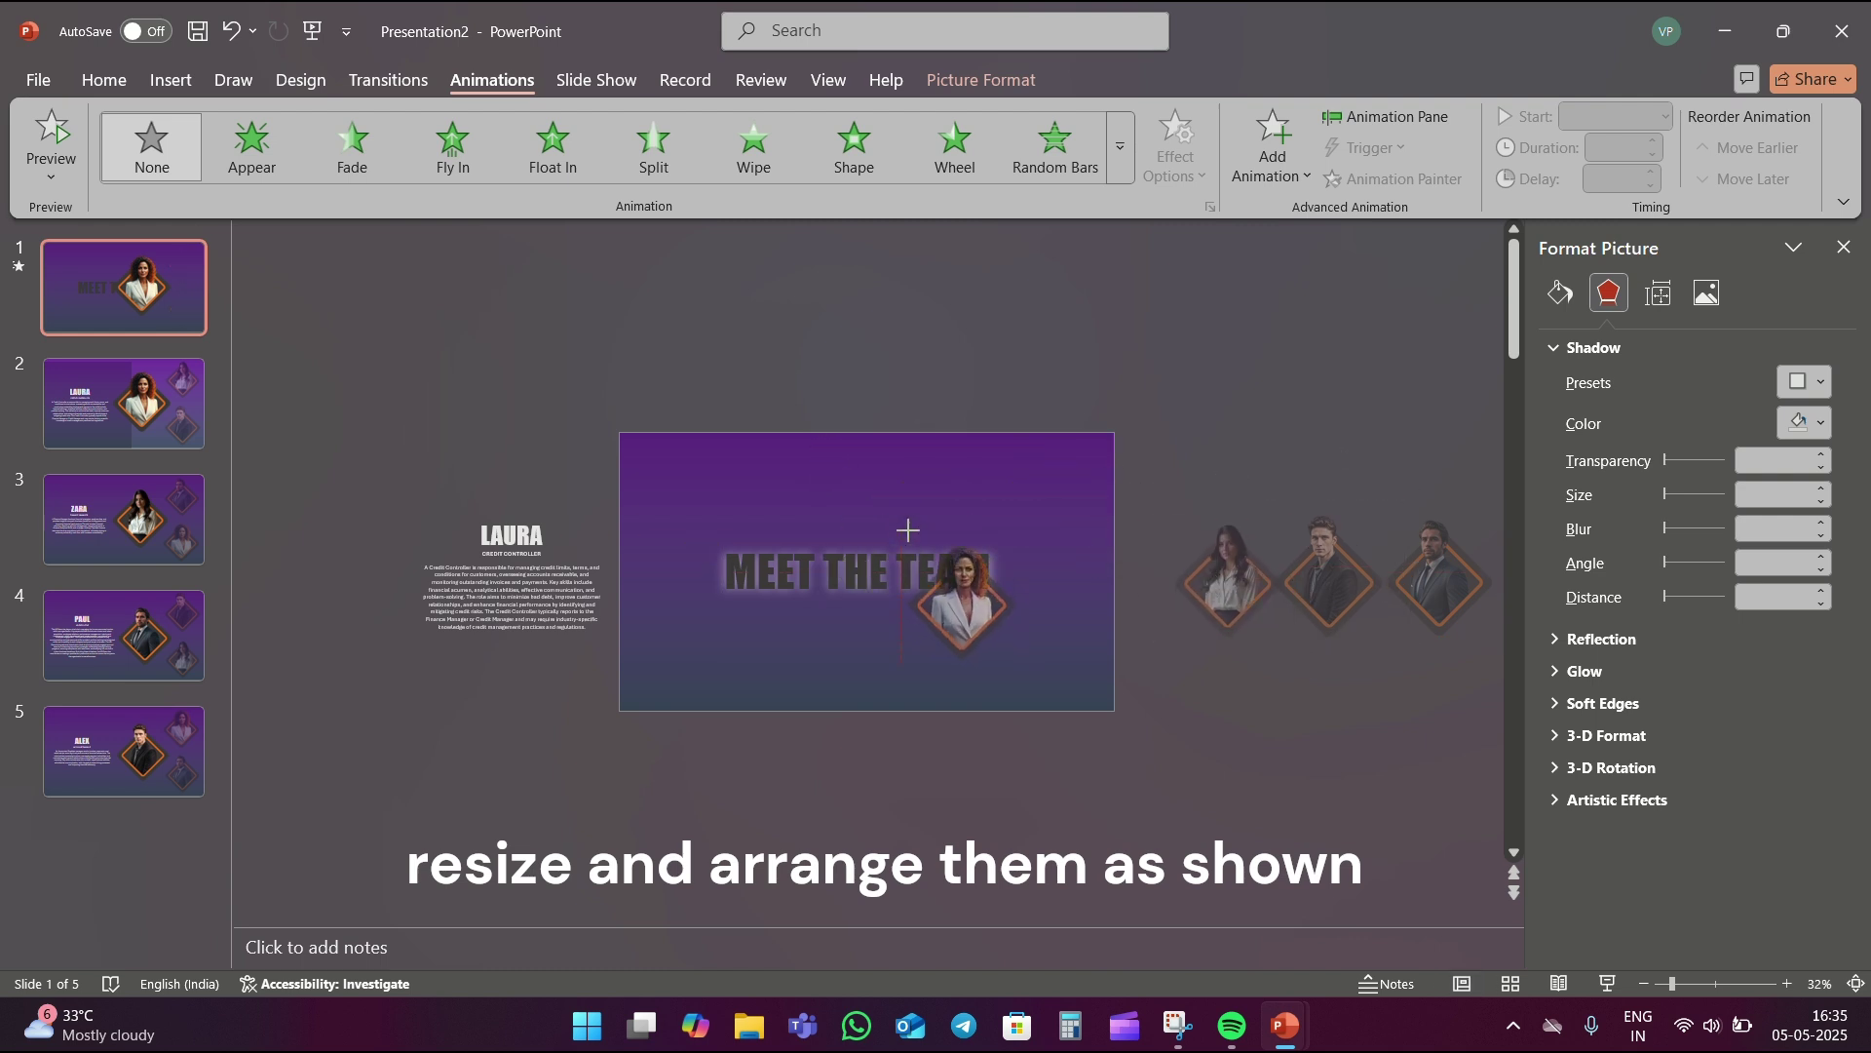
{"action": "left_click_drag", "start_coordinate": [969, 622], "coordinate": [1164, 593]}
{"action": "left_click_drag", "start_coordinate": [1287, 582], "coordinate": [1301, 581]}
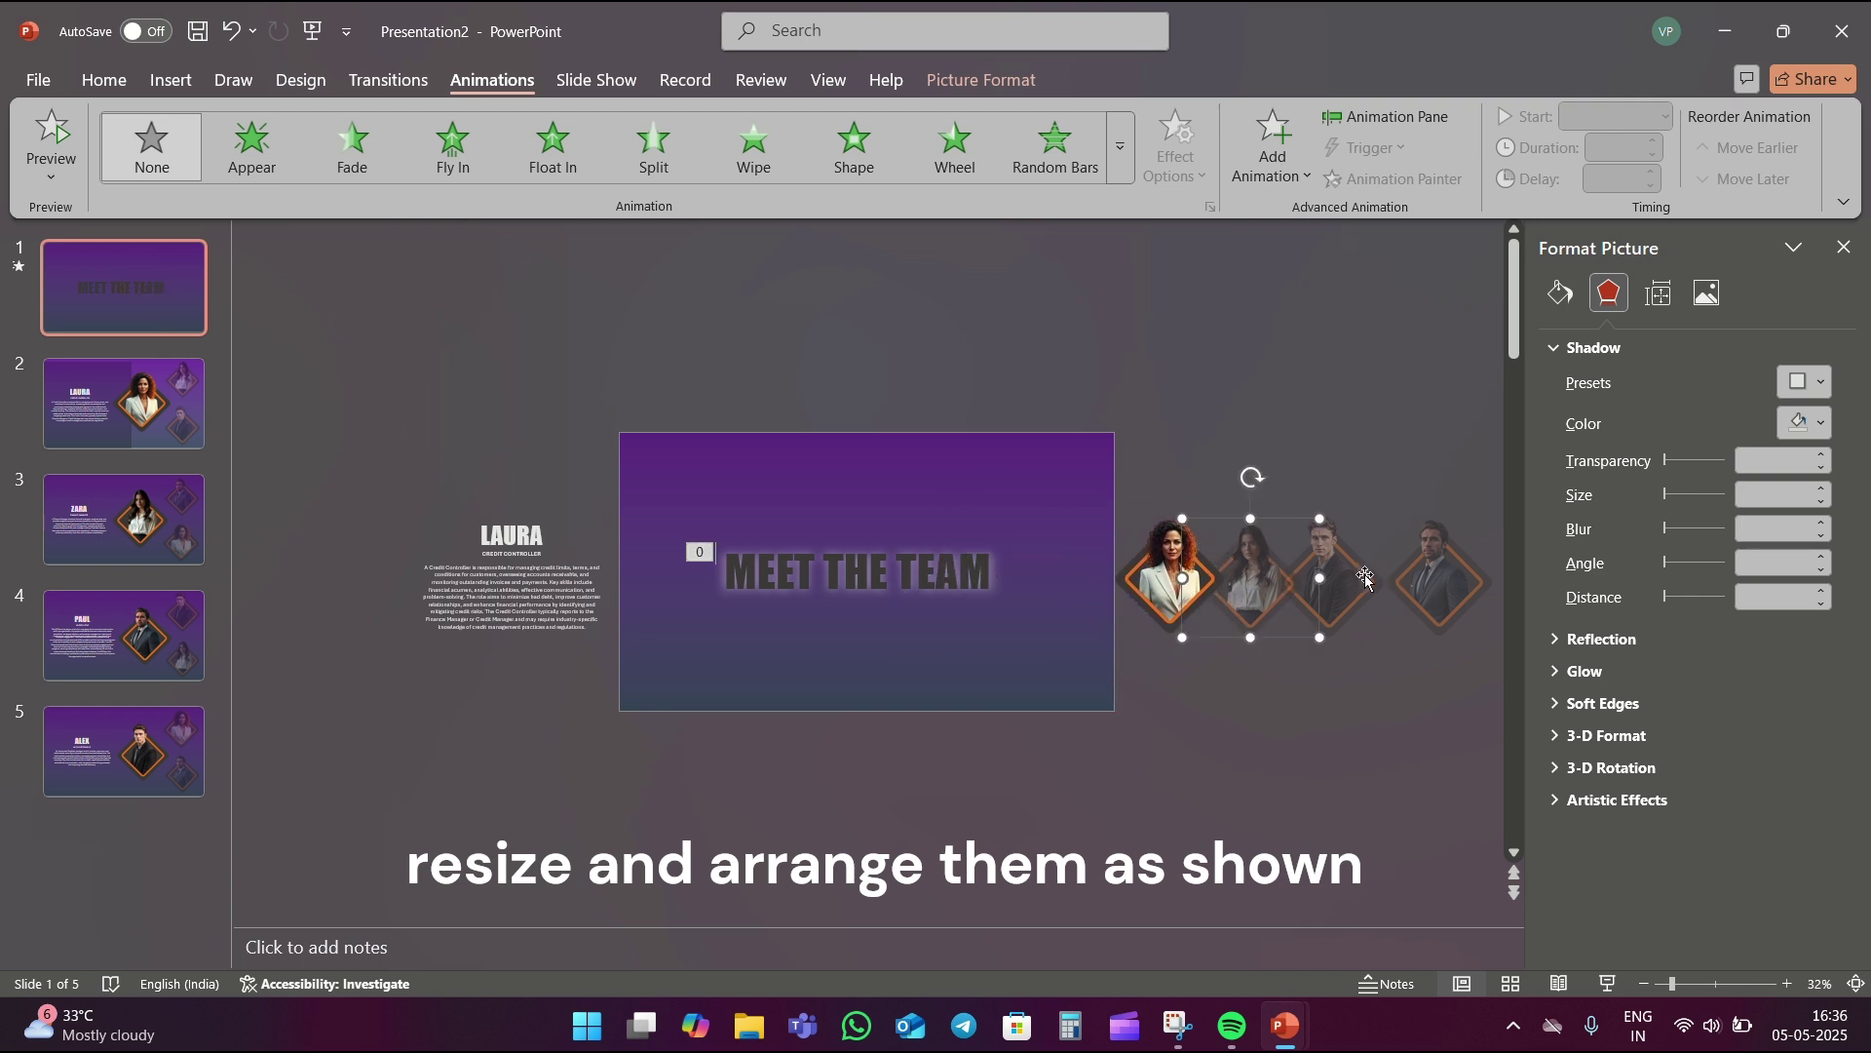
{"action": "left_click_drag", "start_coordinate": [1421, 580], "coordinate": [1387, 578]}
- Move the gradient layer on the LAURA slide back over the slide
{"action": "left_click", "coordinate": [1286, 764]}
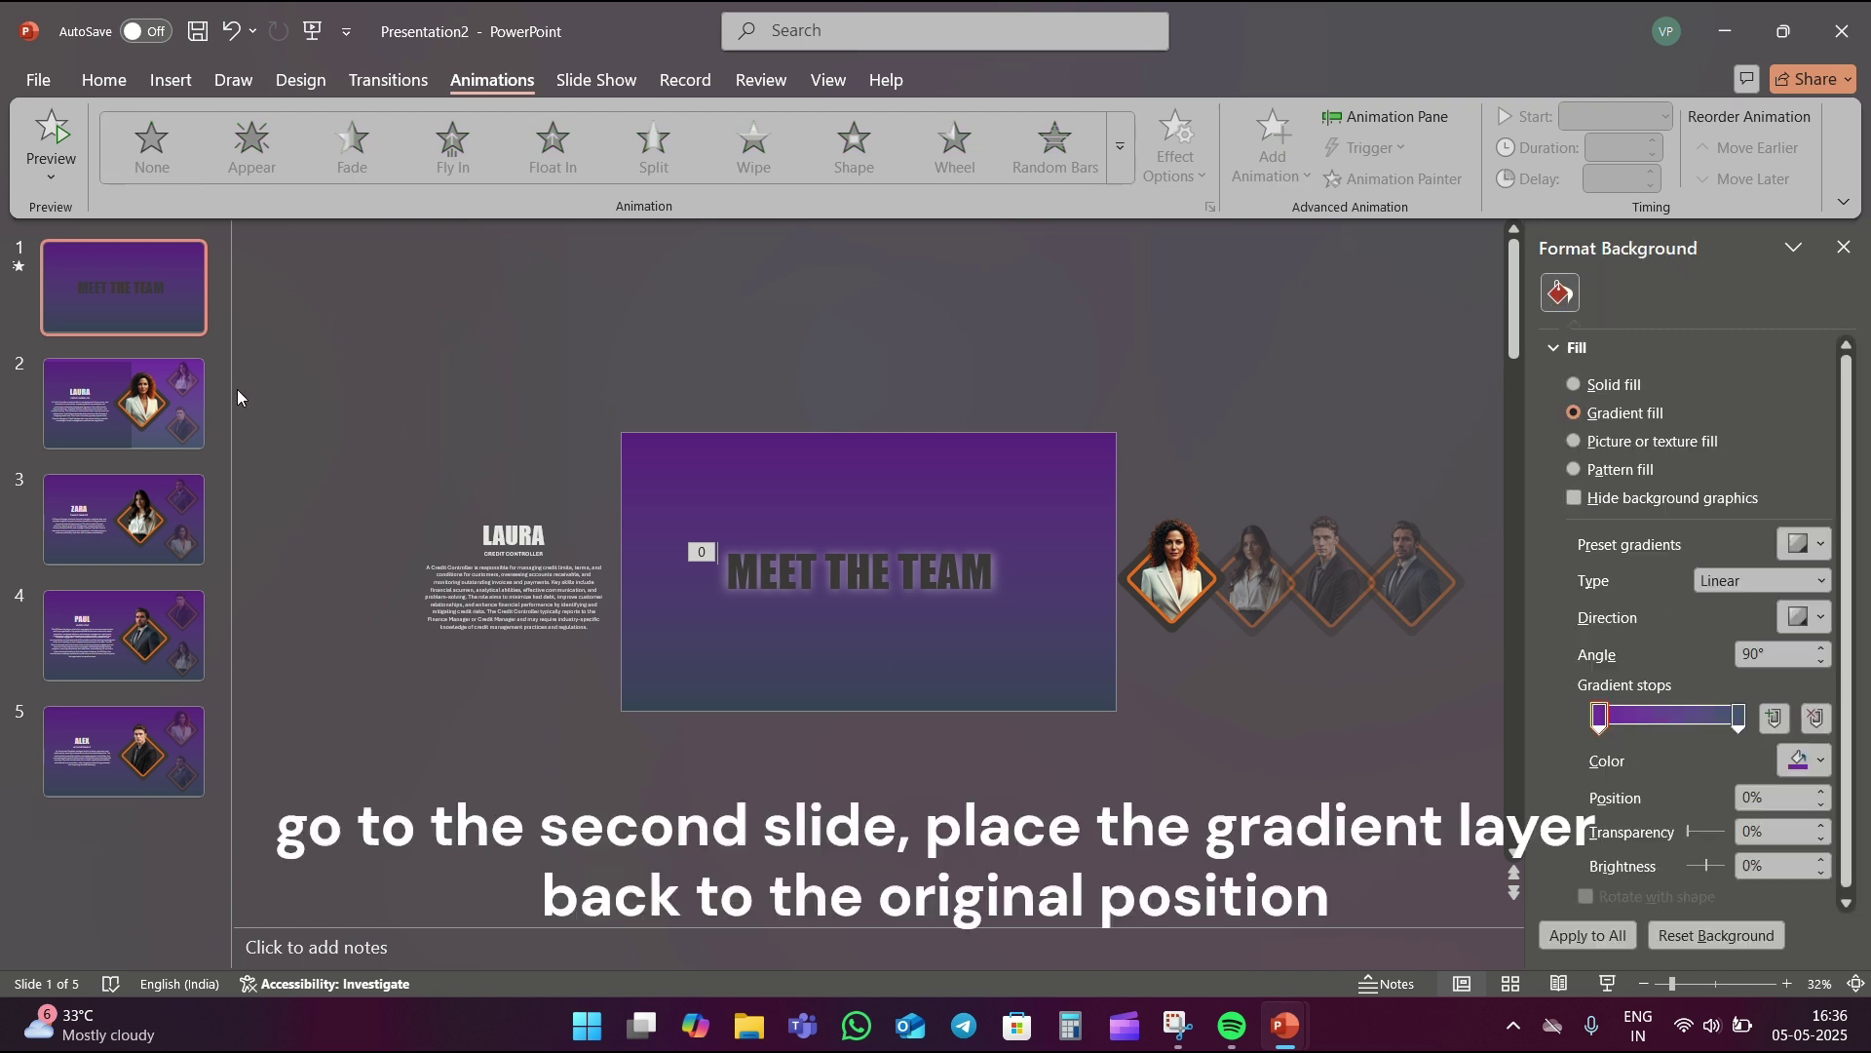
{"action": "left_click", "coordinate": [164, 449]}
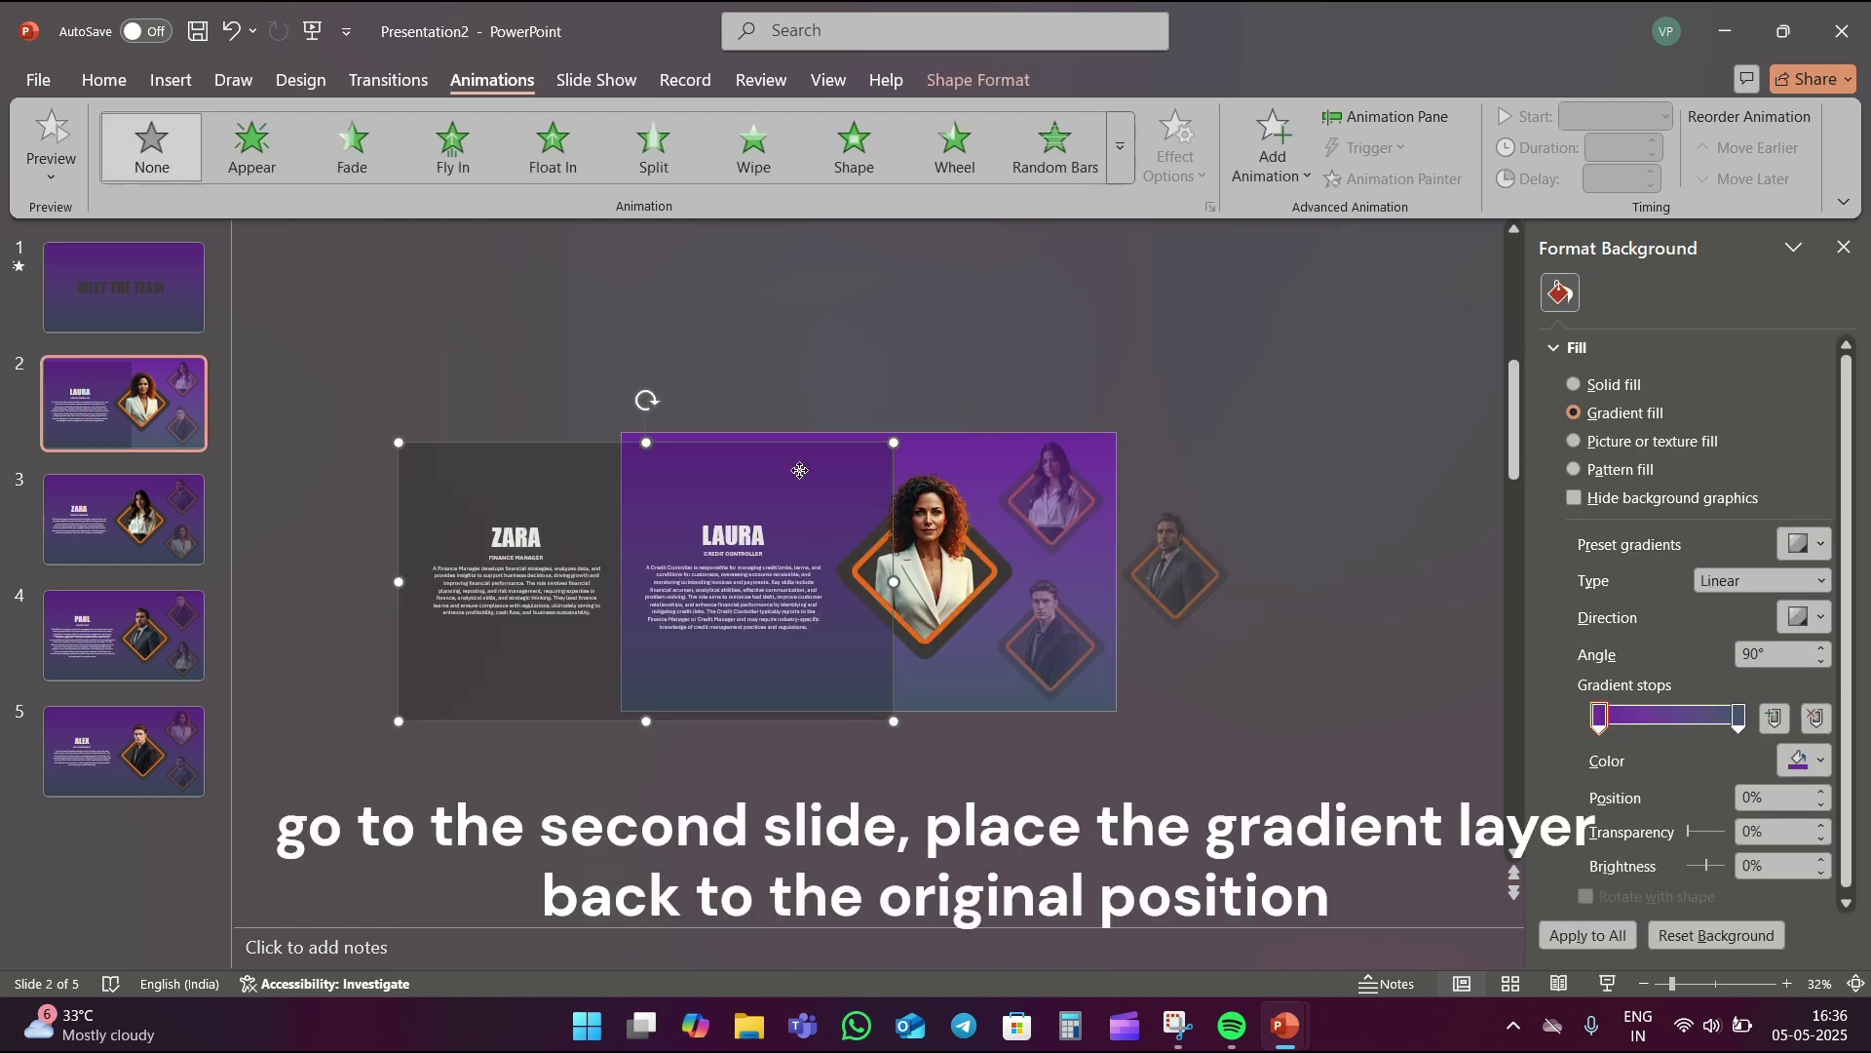
{"action": "left_click_drag", "start_coordinate": [784, 472], "coordinate": [1001, 477]}
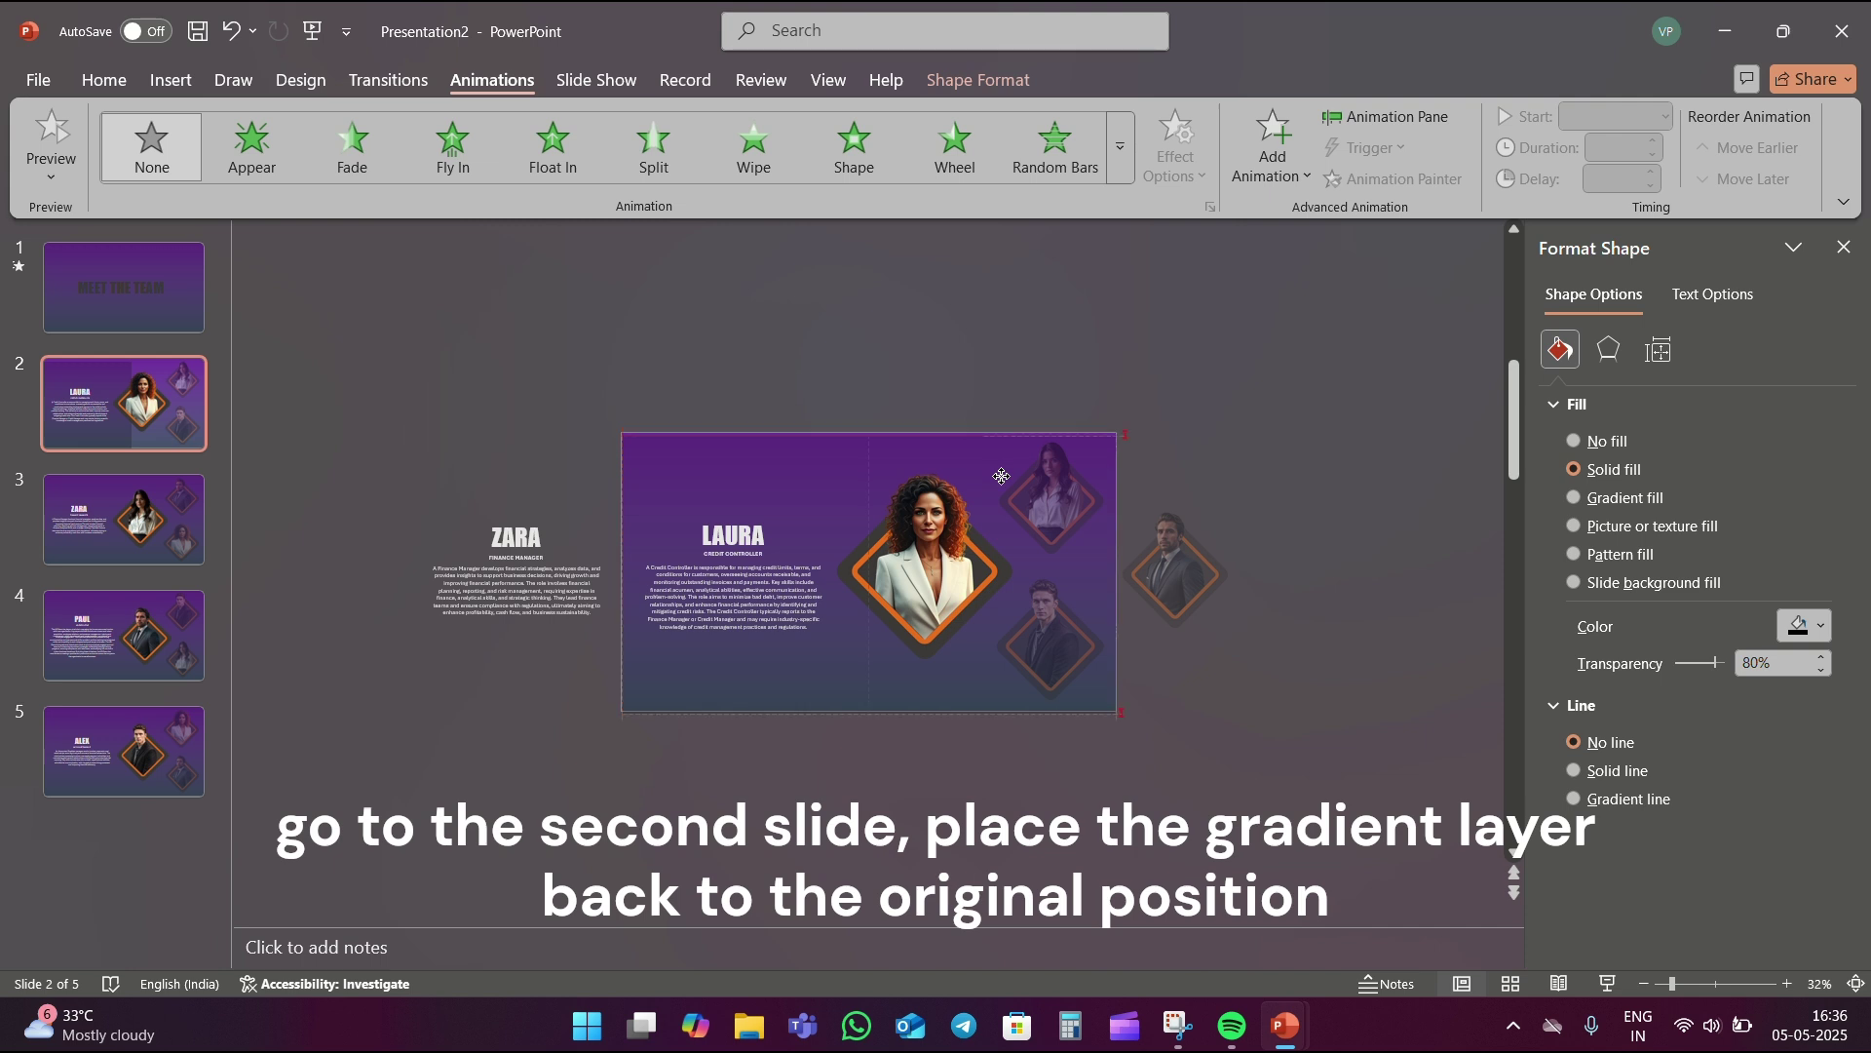
{"action": "left_click", "coordinate": [712, 289]}
- Select all five slides and apply the Morph transition
{"action": "left_click", "coordinate": [179, 291]}
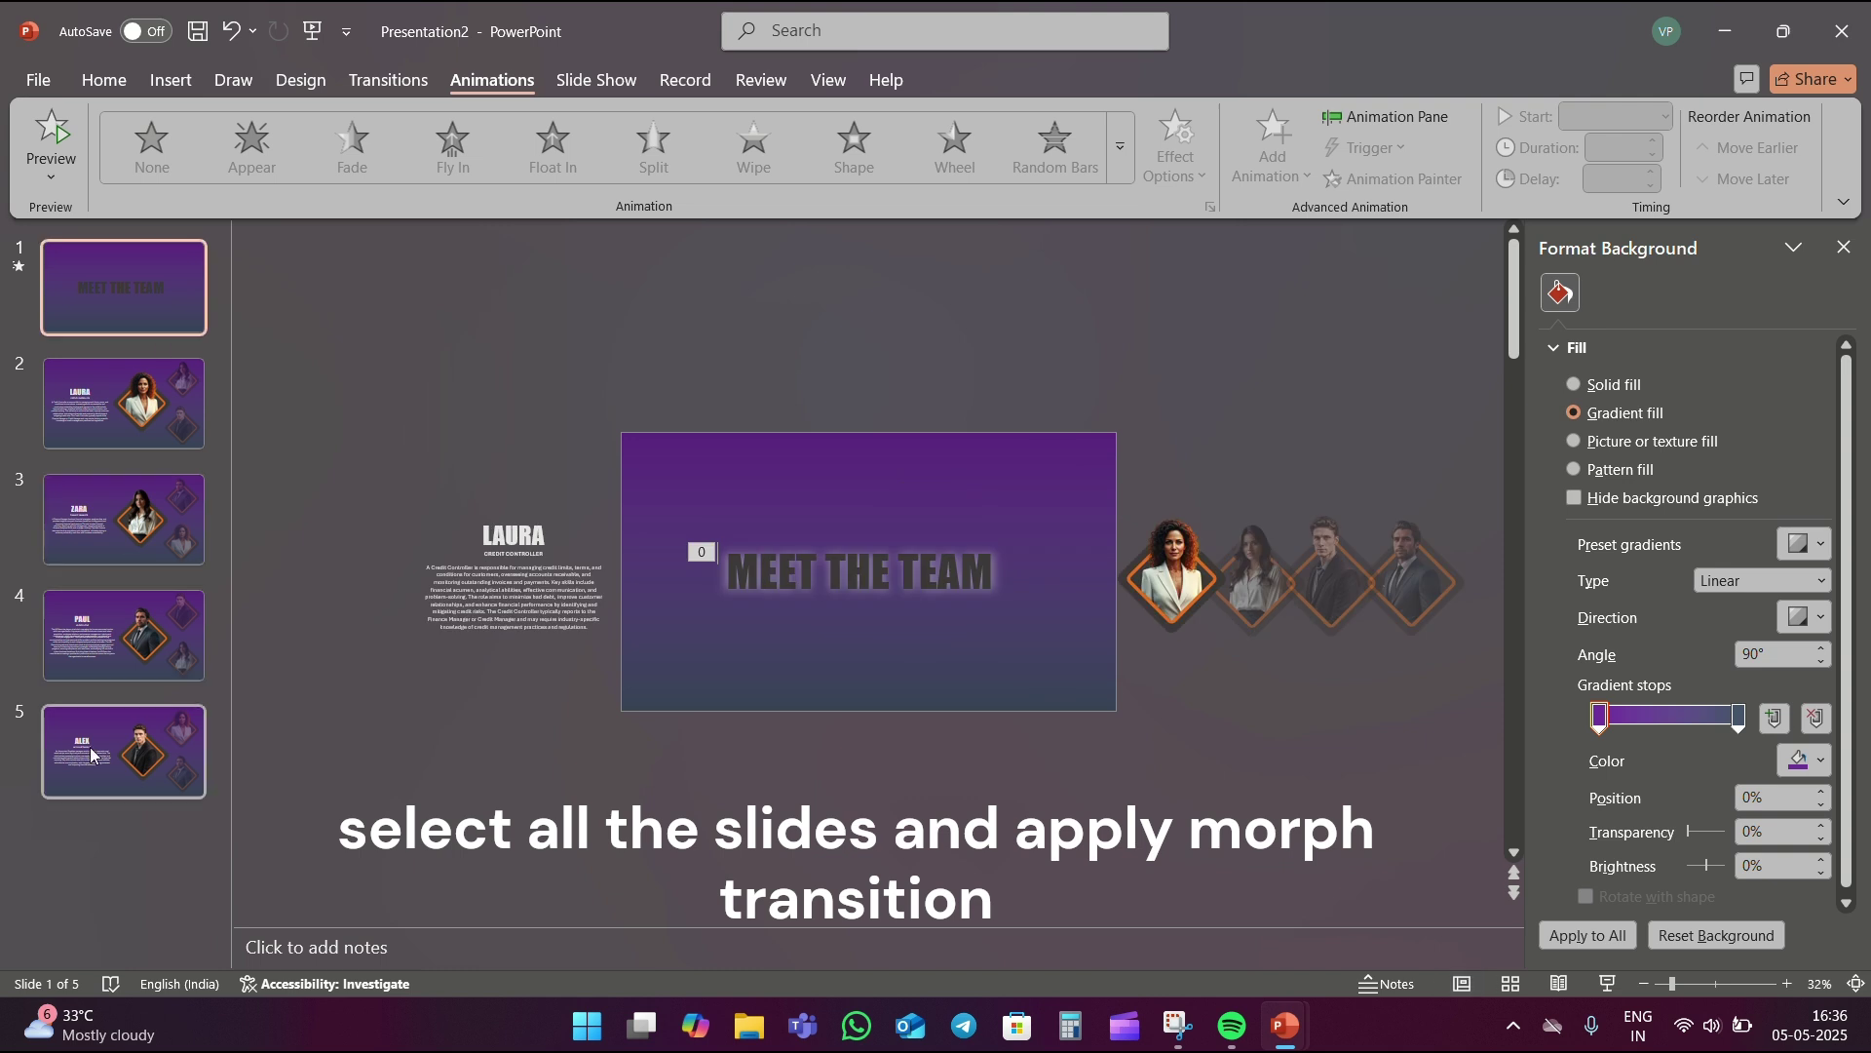
{"action": "left_click", "coordinate": [122, 771], "text": "shift"}
{"action": "left_click", "coordinate": [367, 90]}
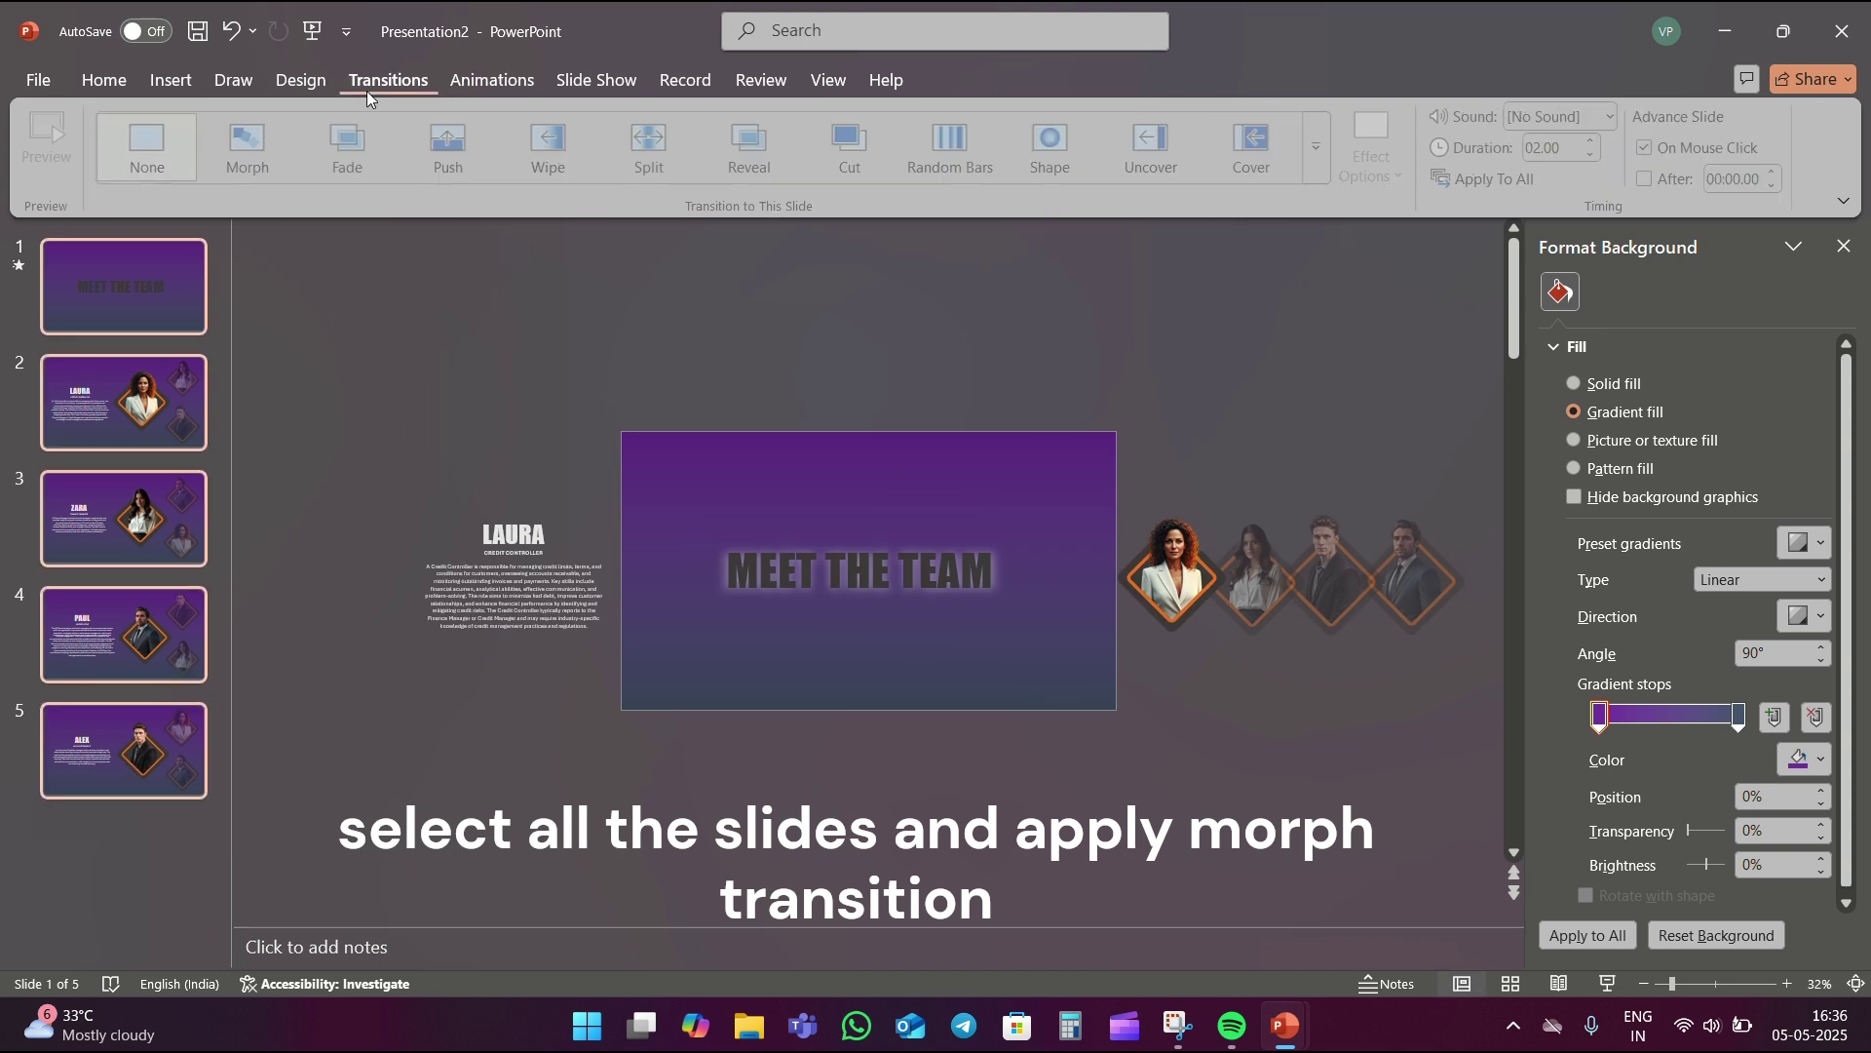
{"action": "left_click", "coordinate": [255, 147]}
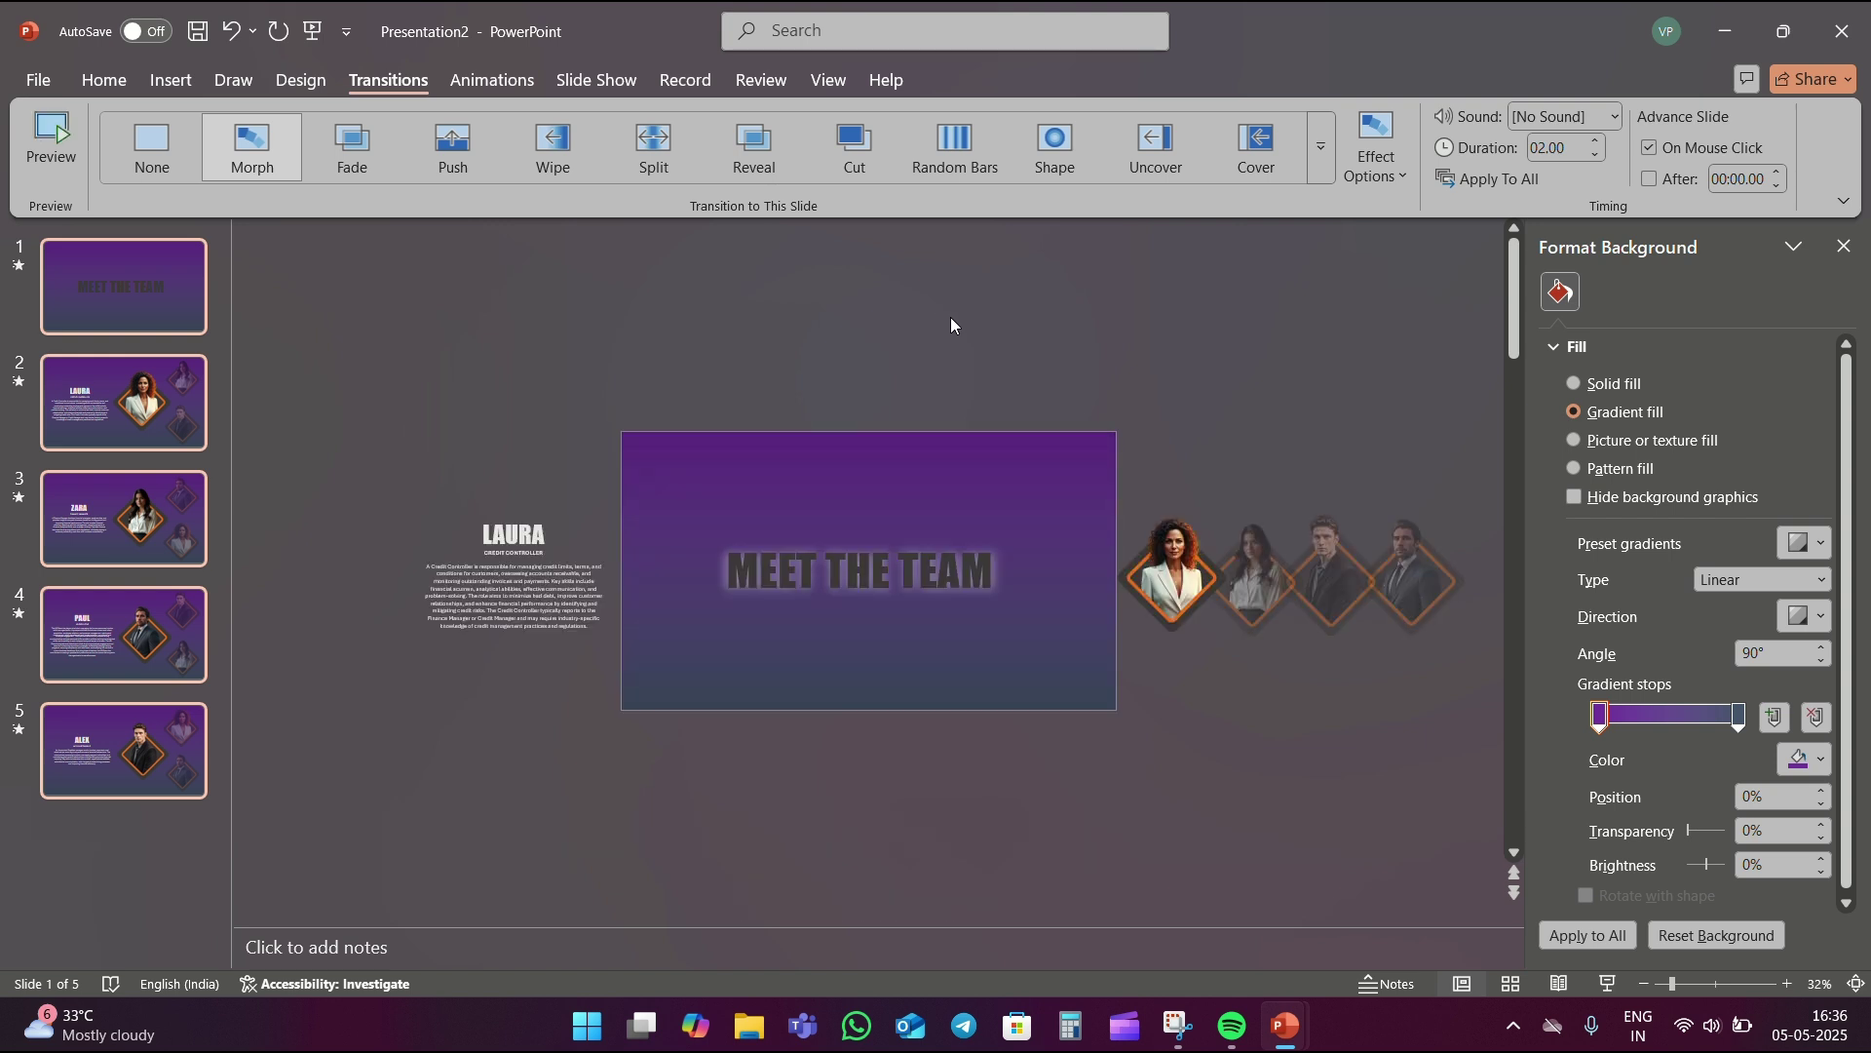
{"action": "left_click", "coordinate": [952, 325]}
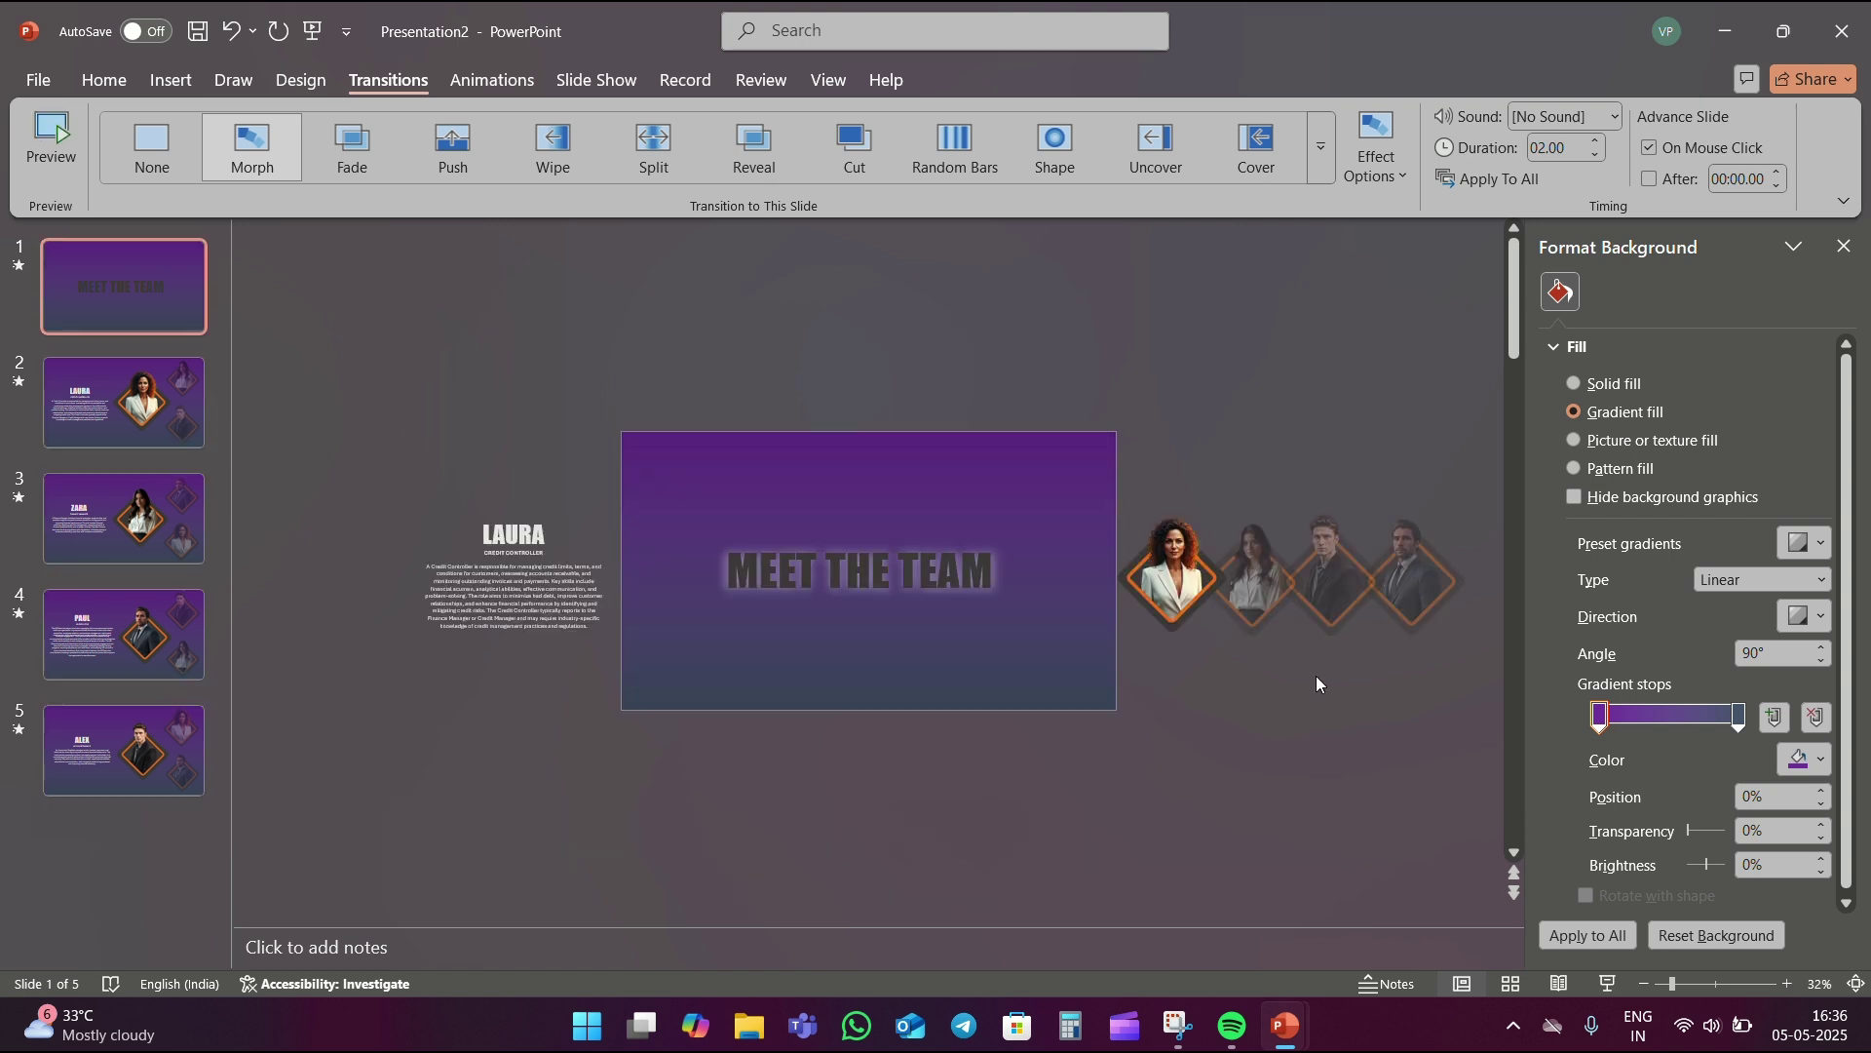
- Run the slideshow from the start, advancing from MEET THE TEAM through LAURA, ALEX, ZARA and PAUL
{"action": "left_click", "coordinate": [1610, 982]}
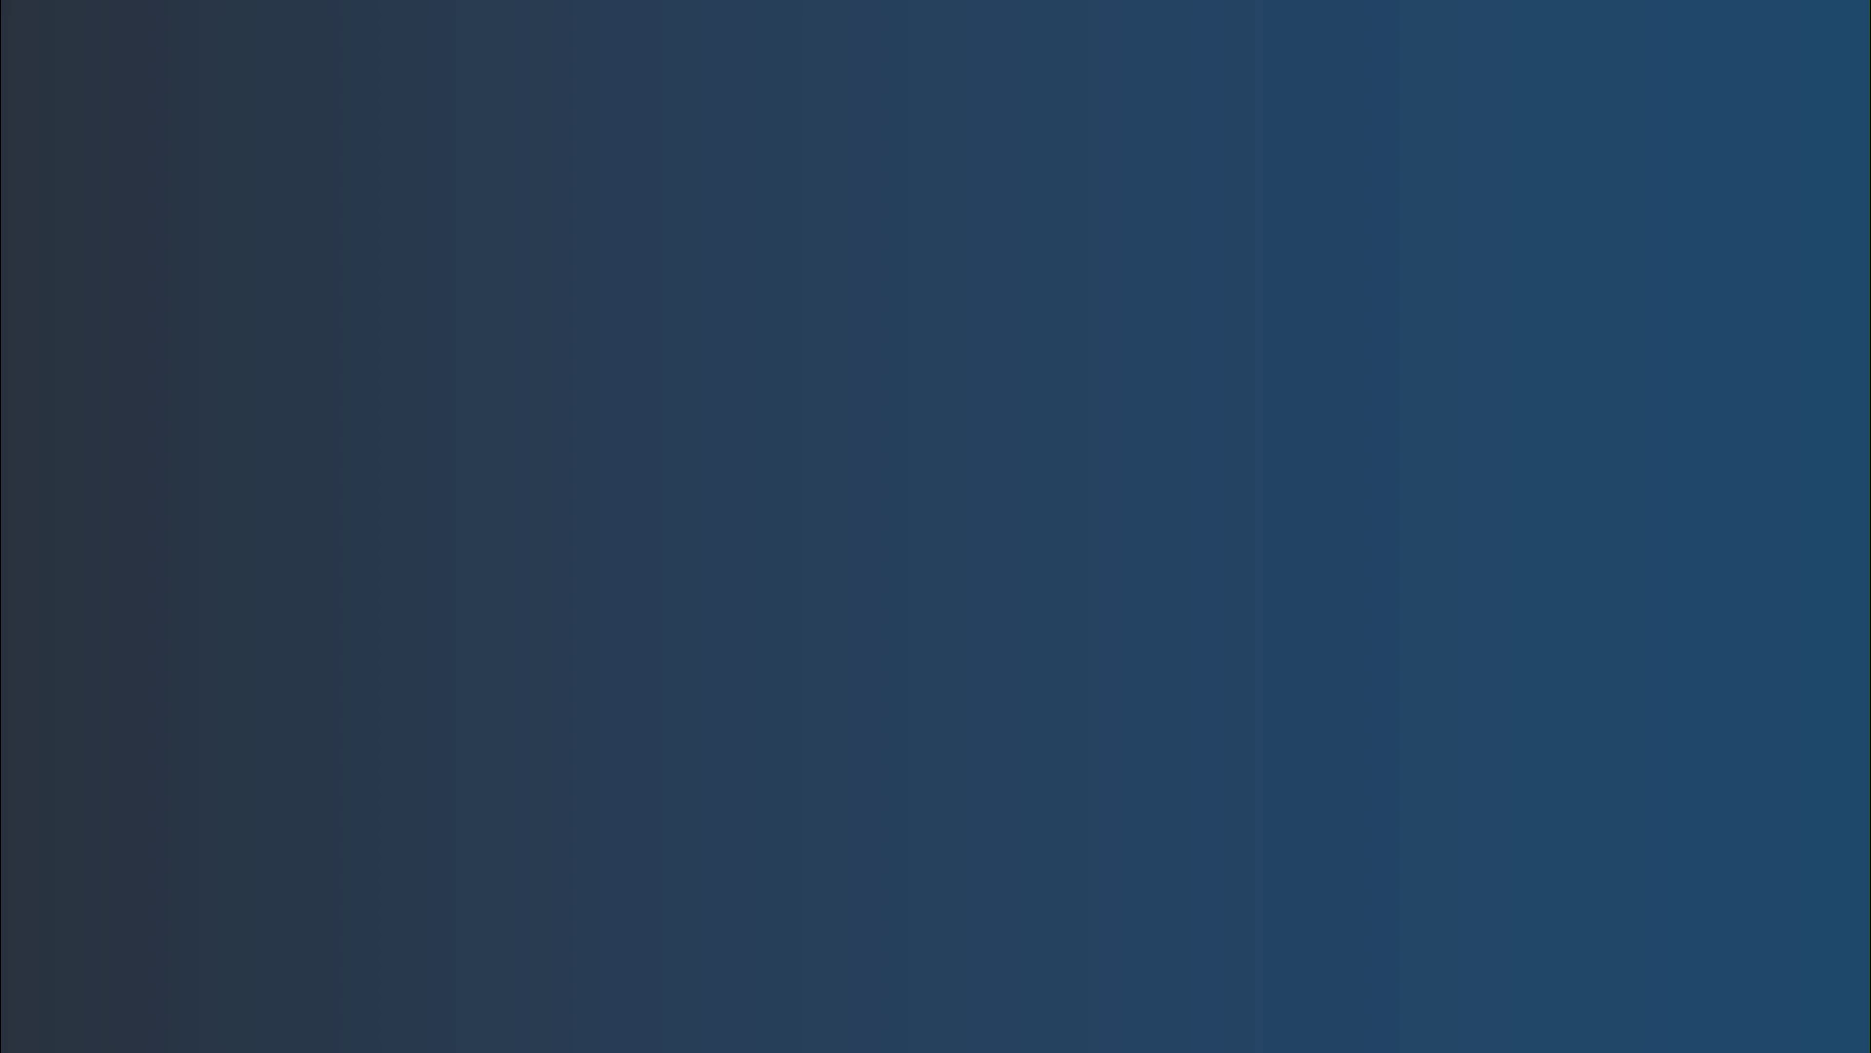
{"action": "key", "text": "Right"}
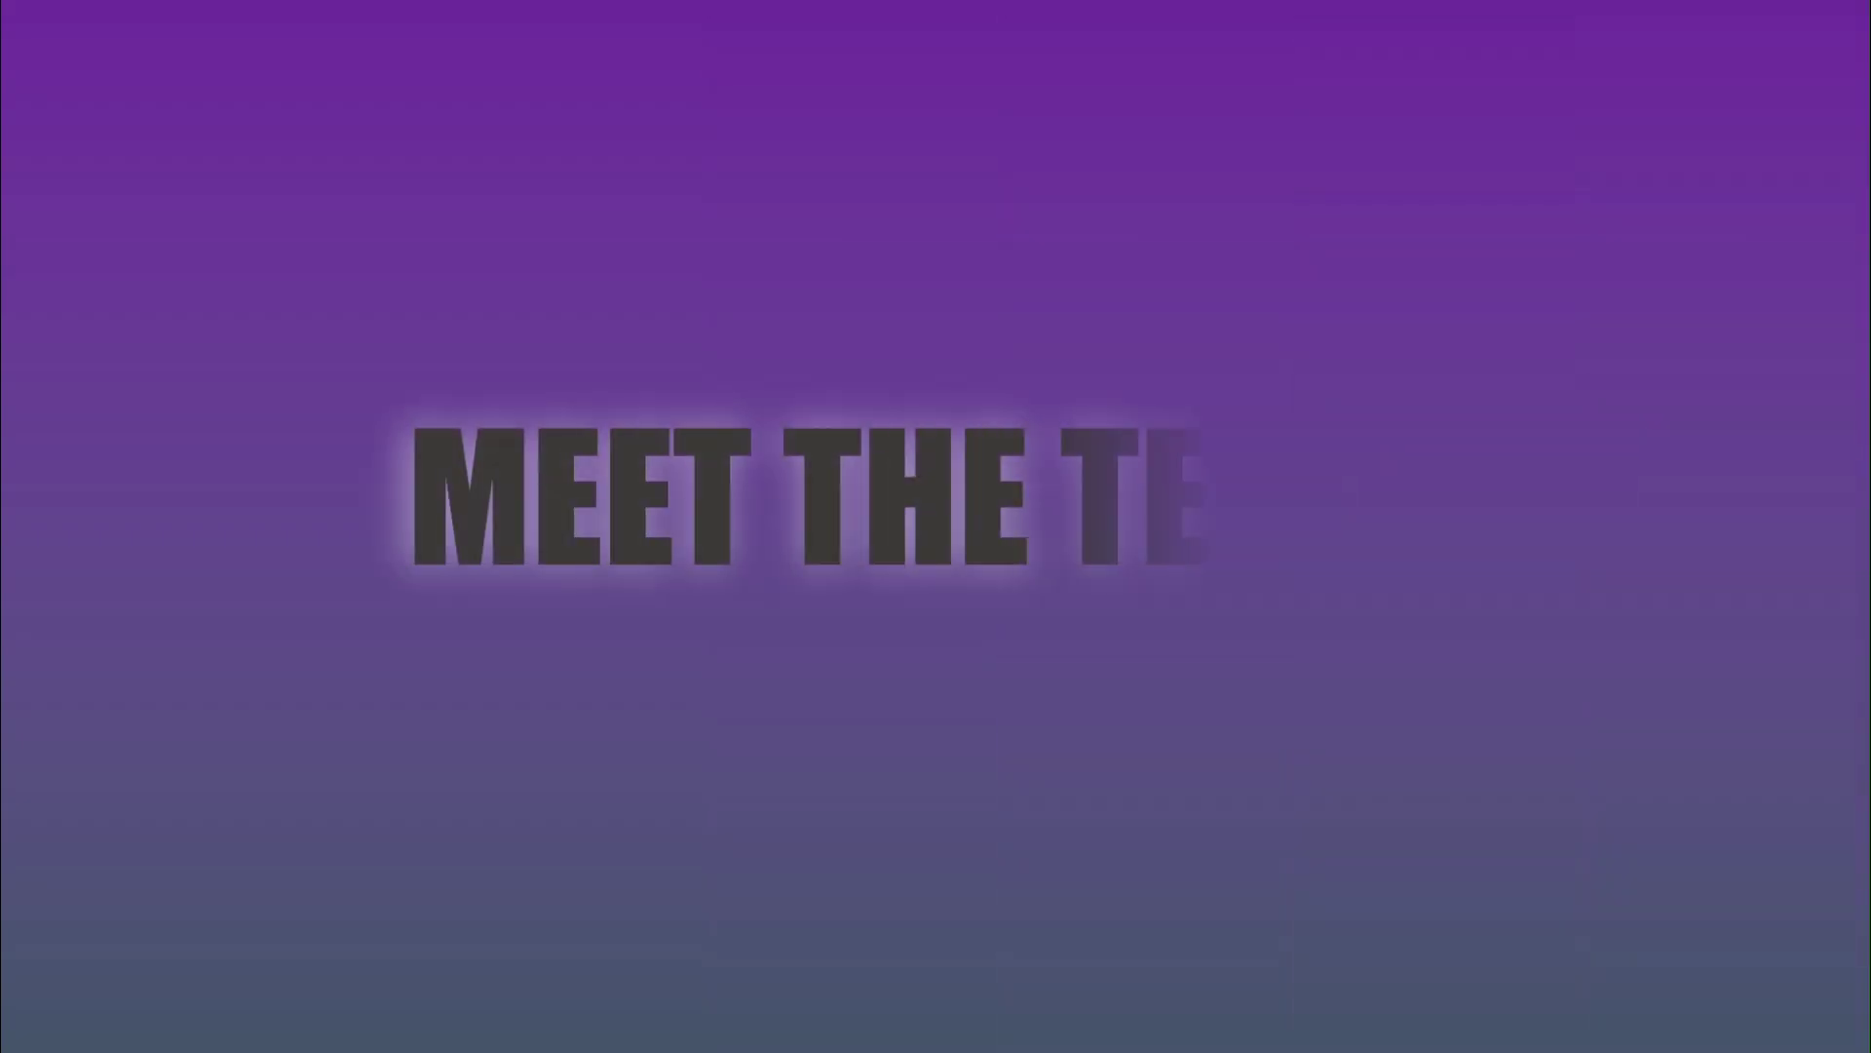
{"action": "key", "text": "Right"}
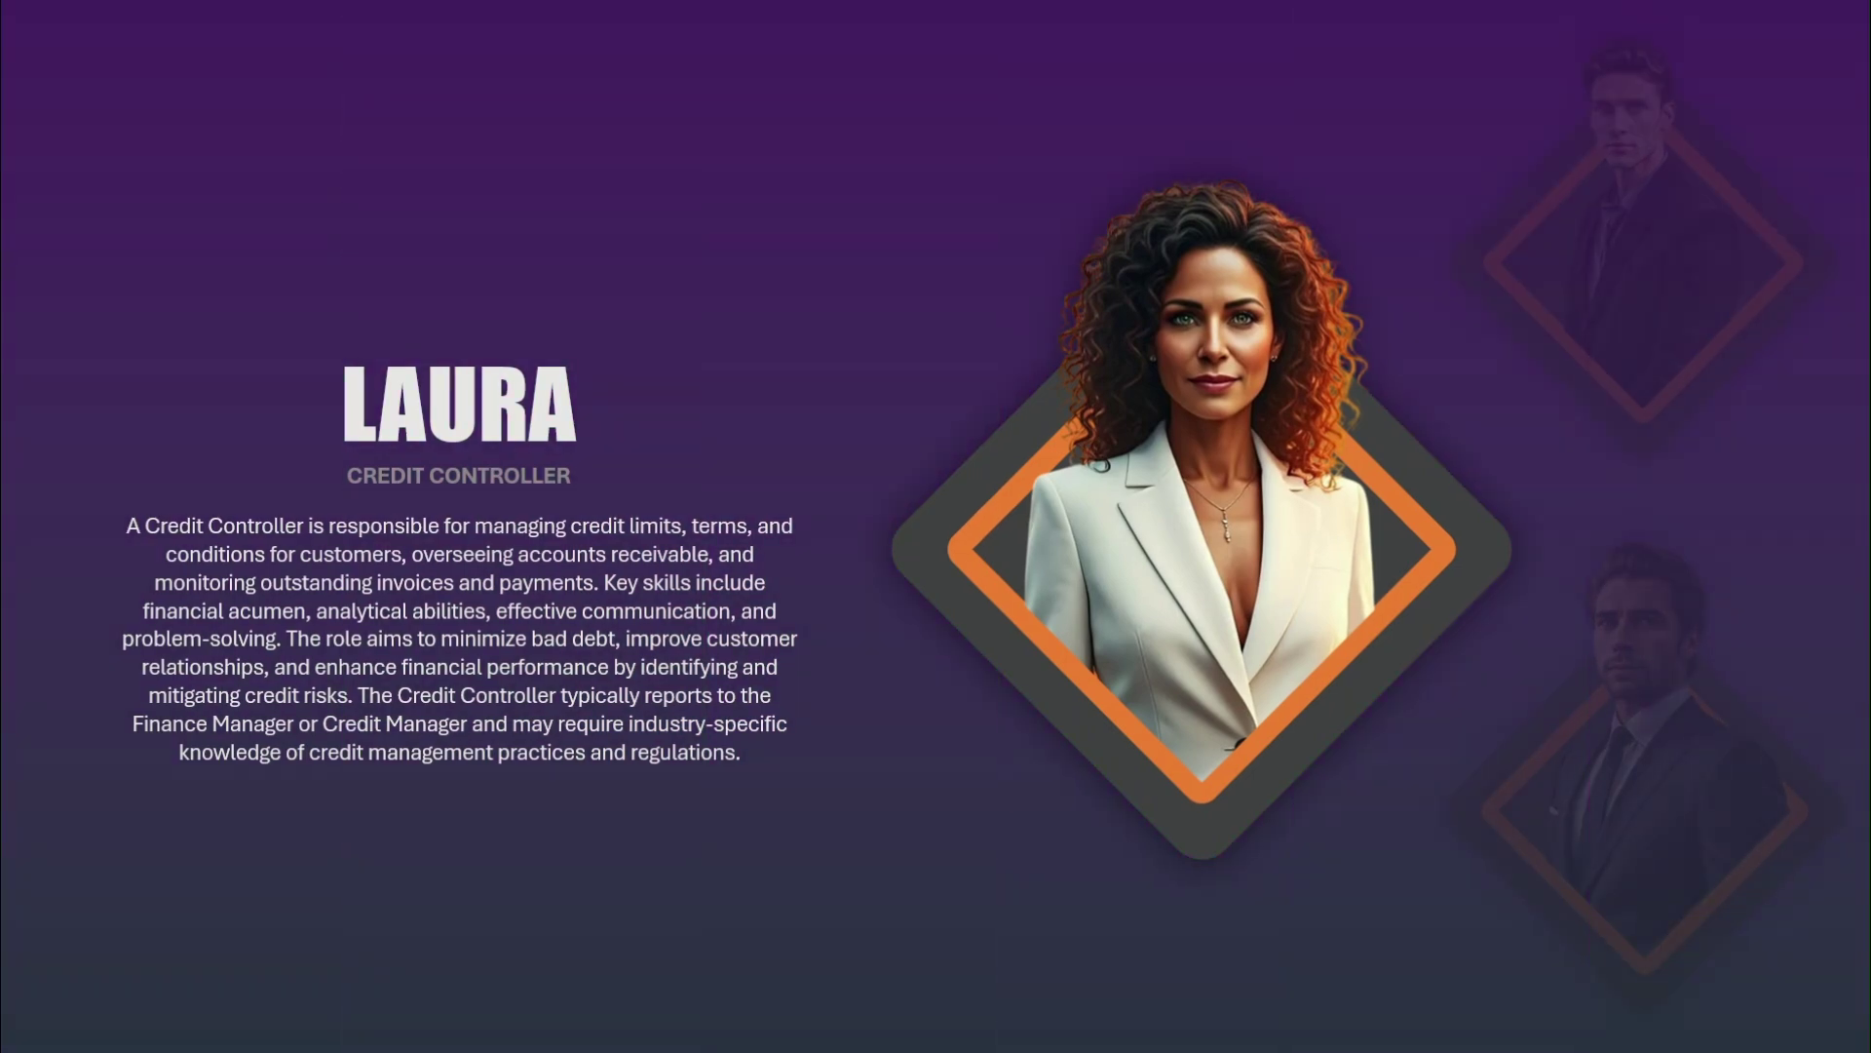
{"action": "key", "text": "Right"}
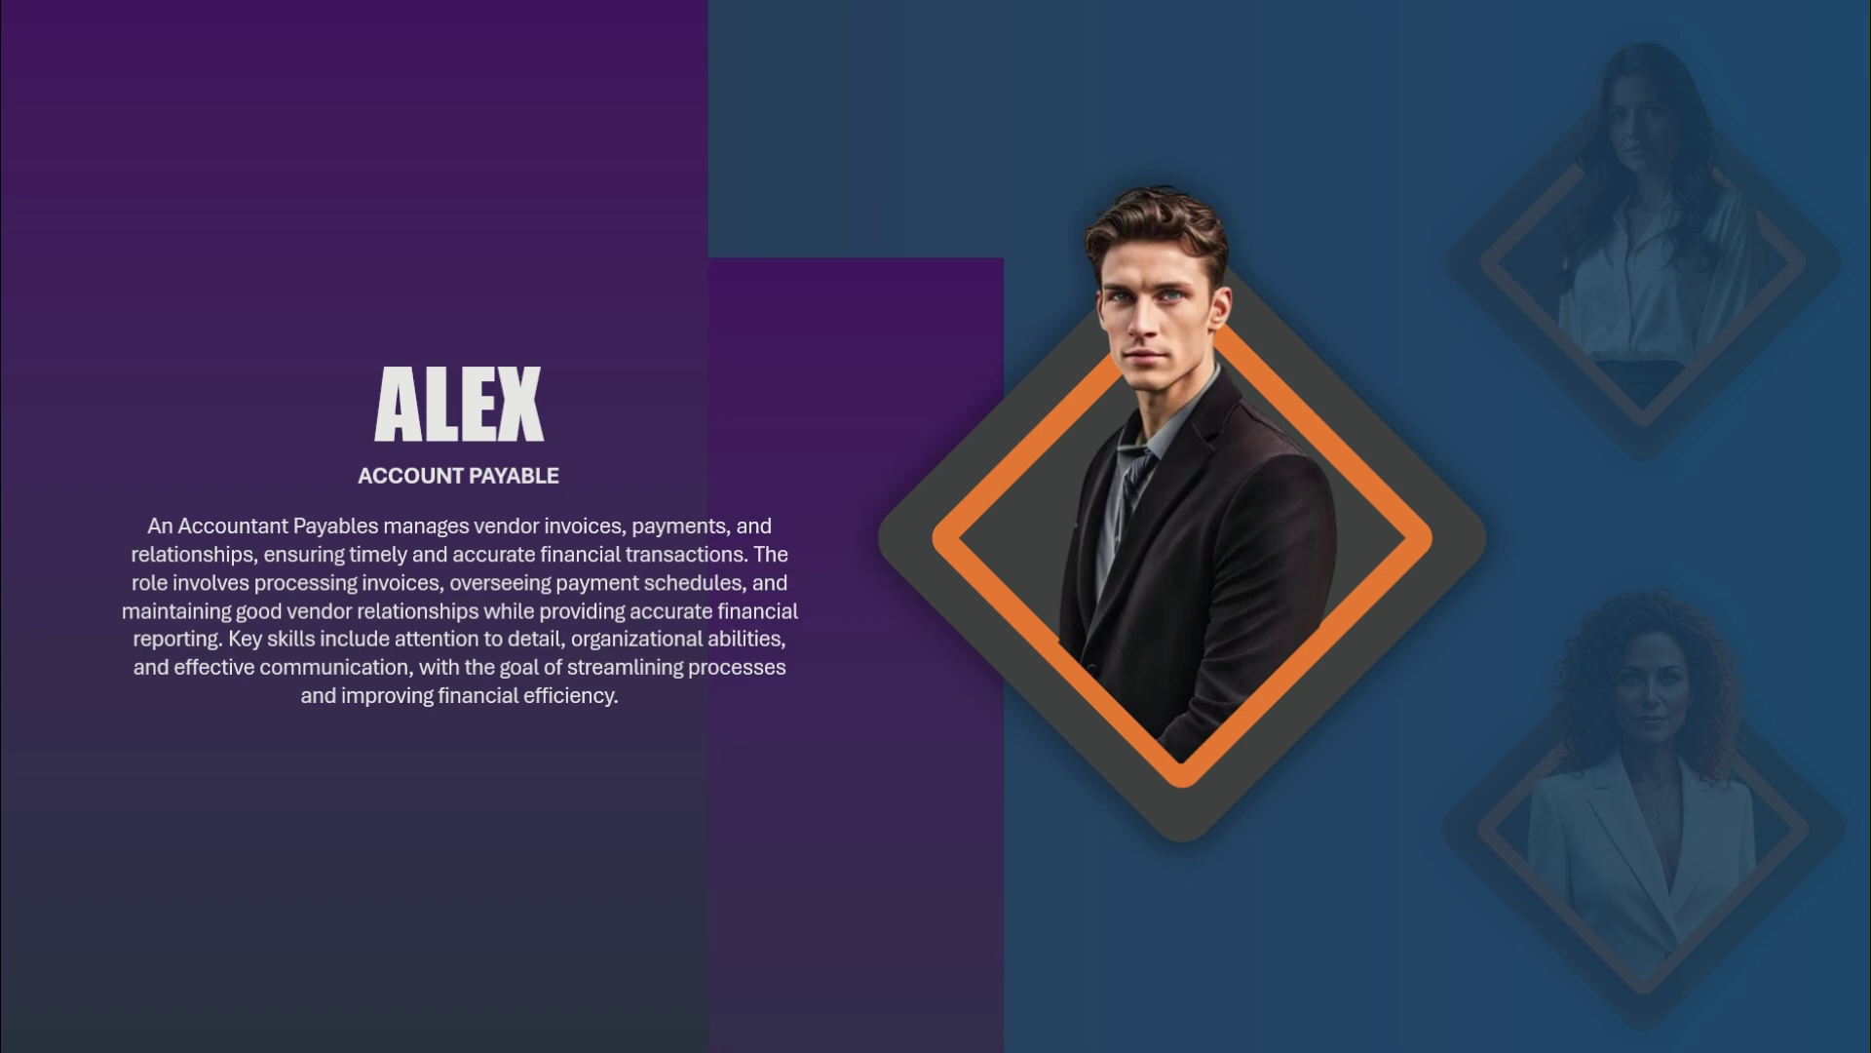
{"action": "key", "text": "Right"}
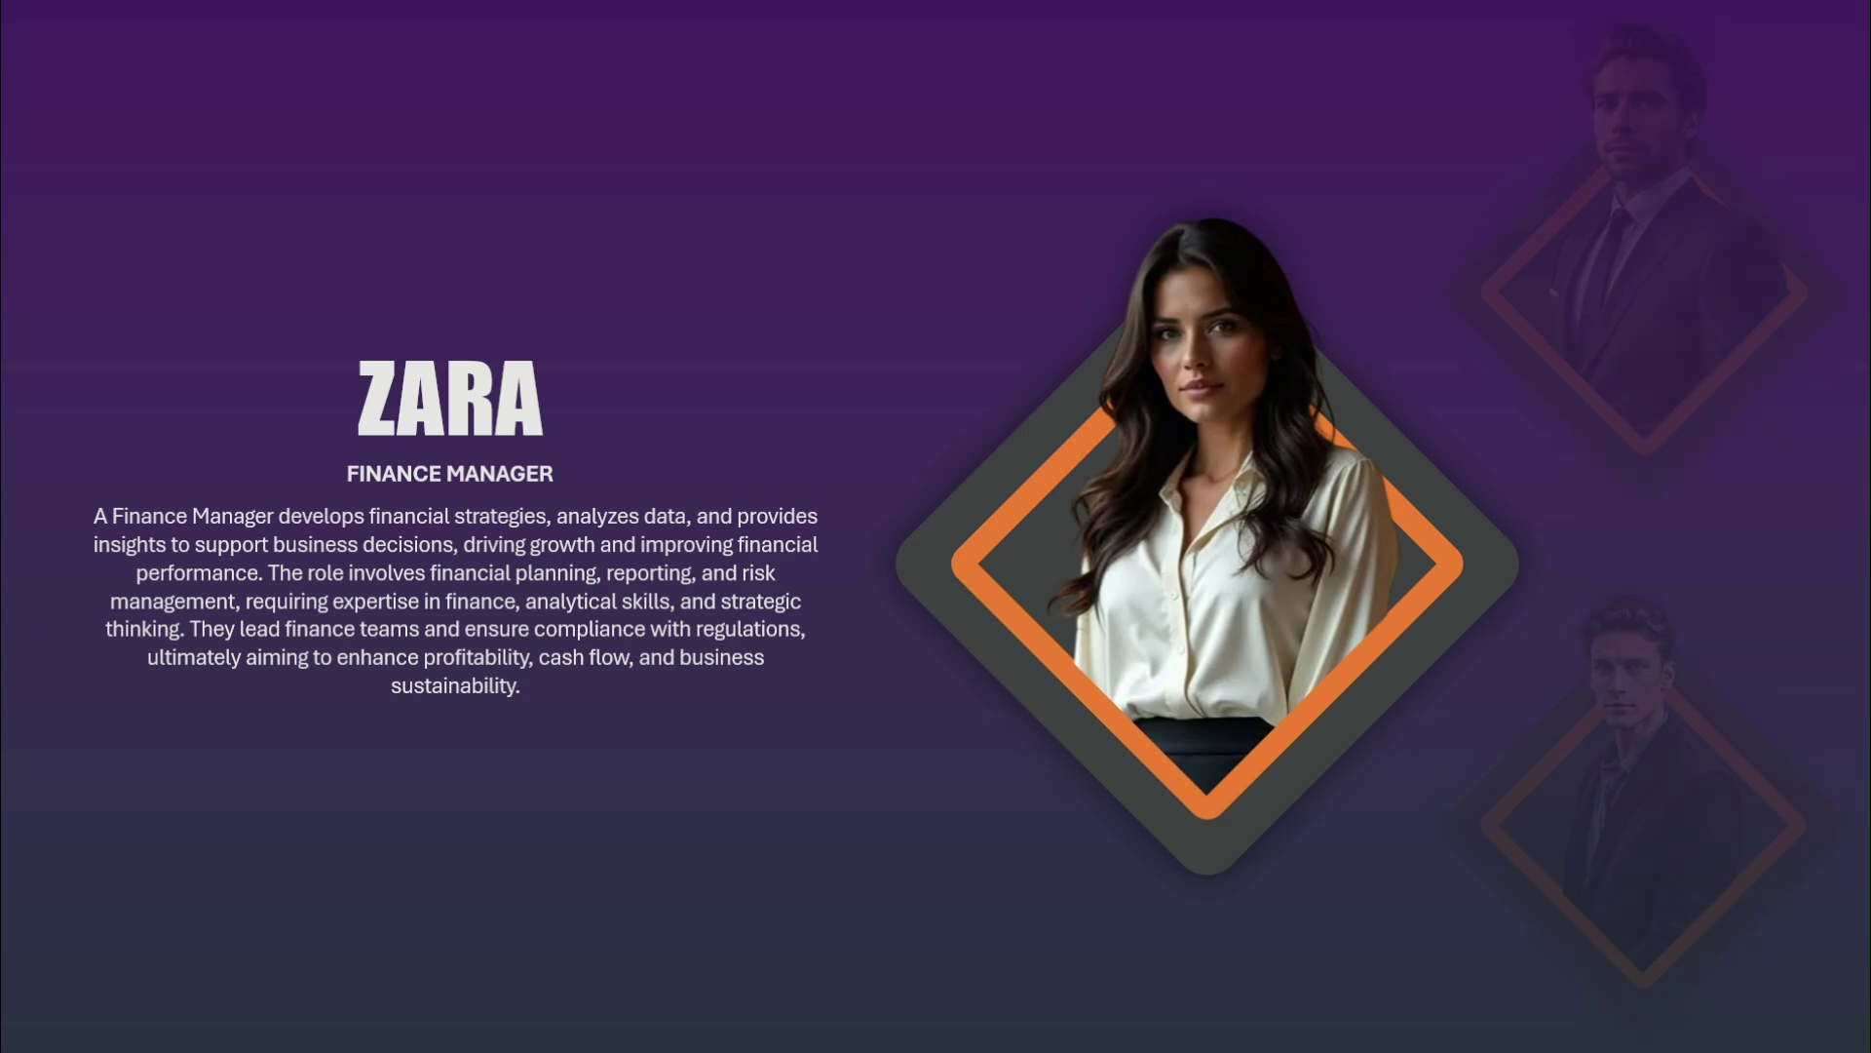
{"action": "key", "text": "Right"}
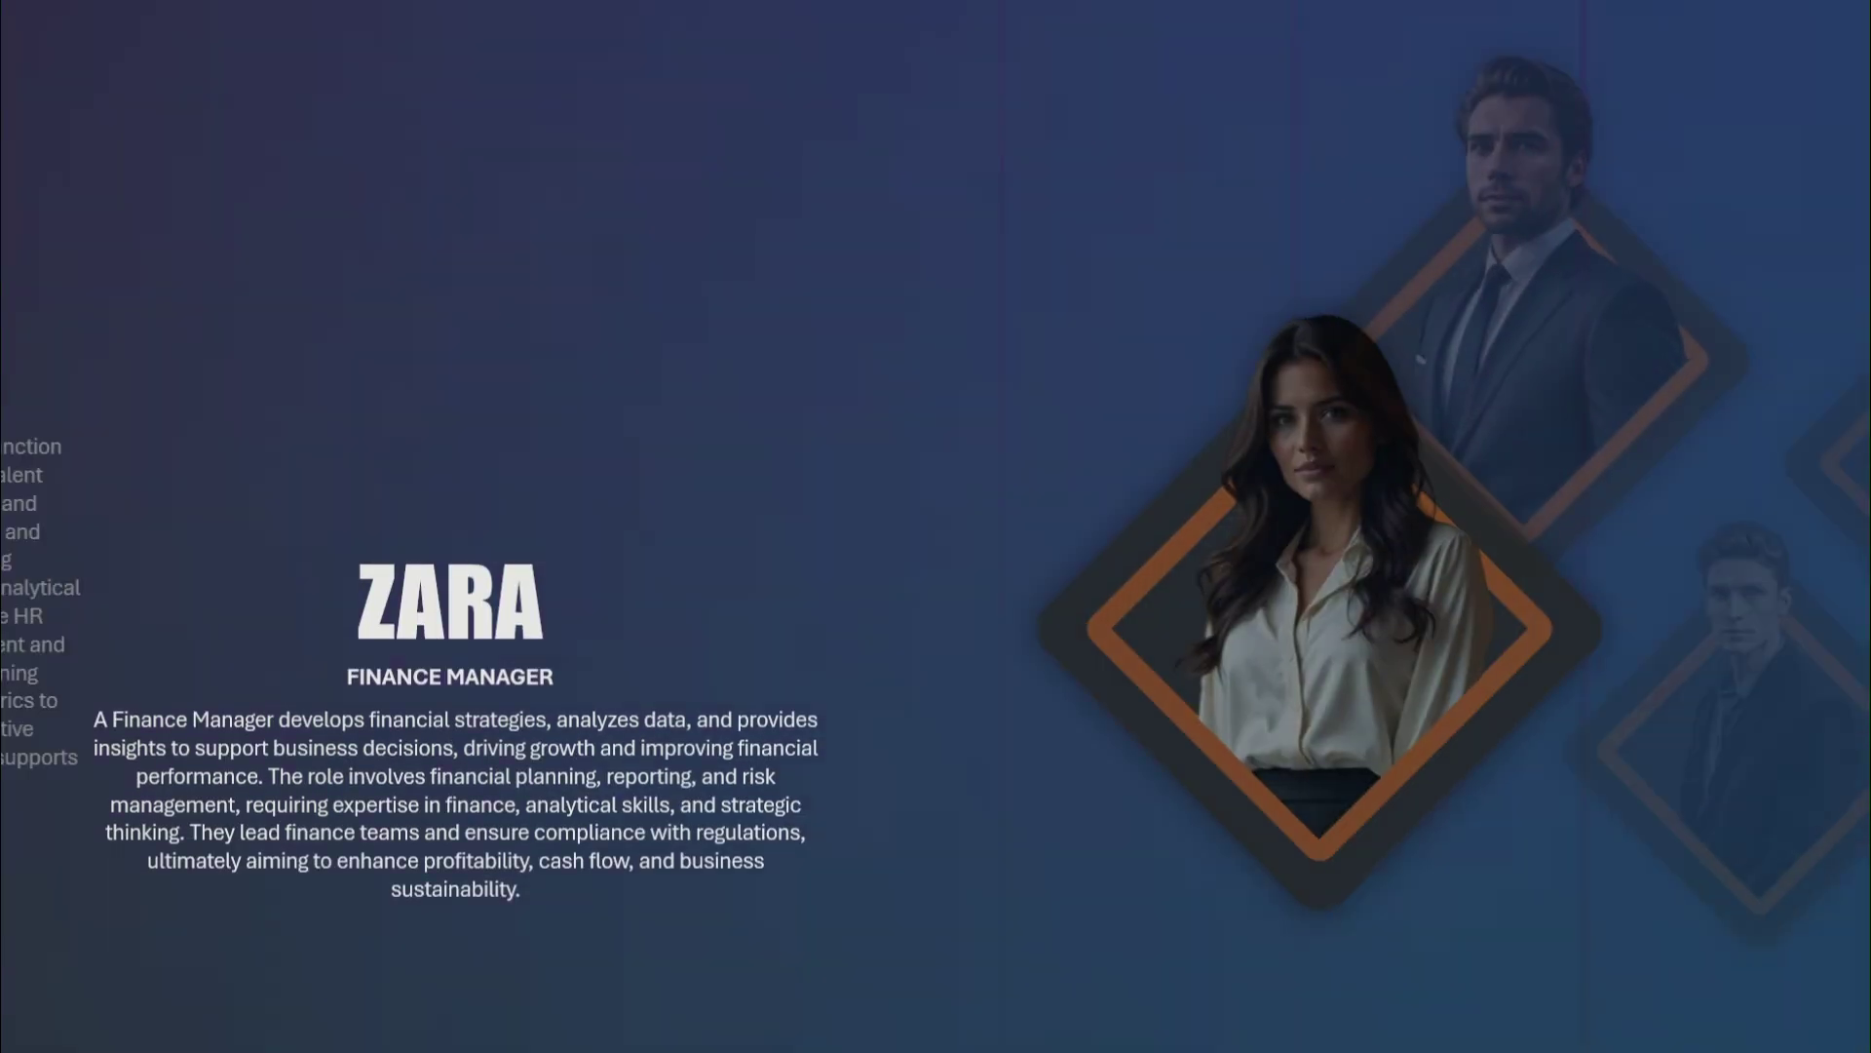